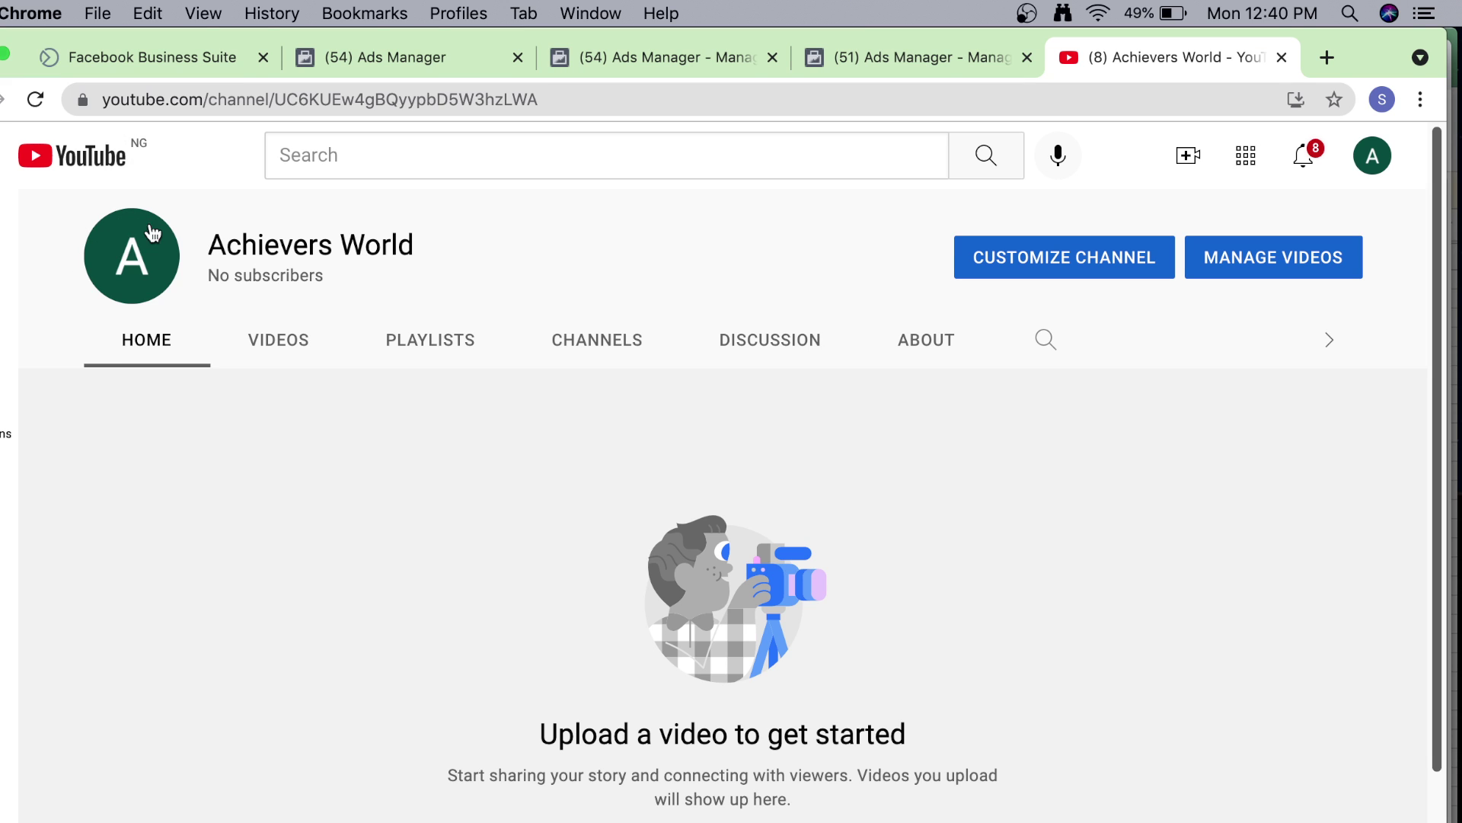
Search Google for "pexels" in a new browser tab and open the Pexels free stock photos site.
left_click(1329, 57)
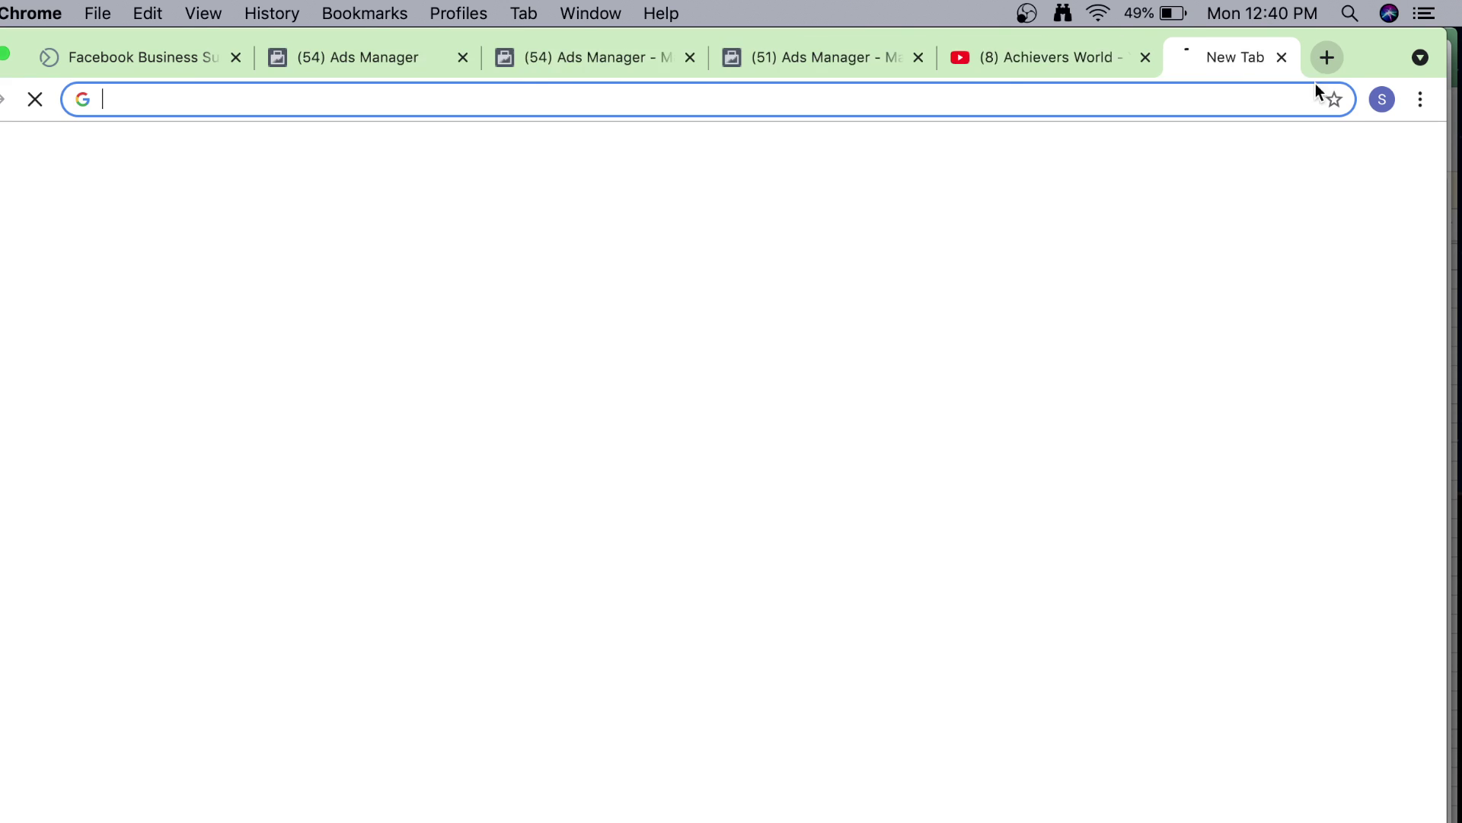
type("im")
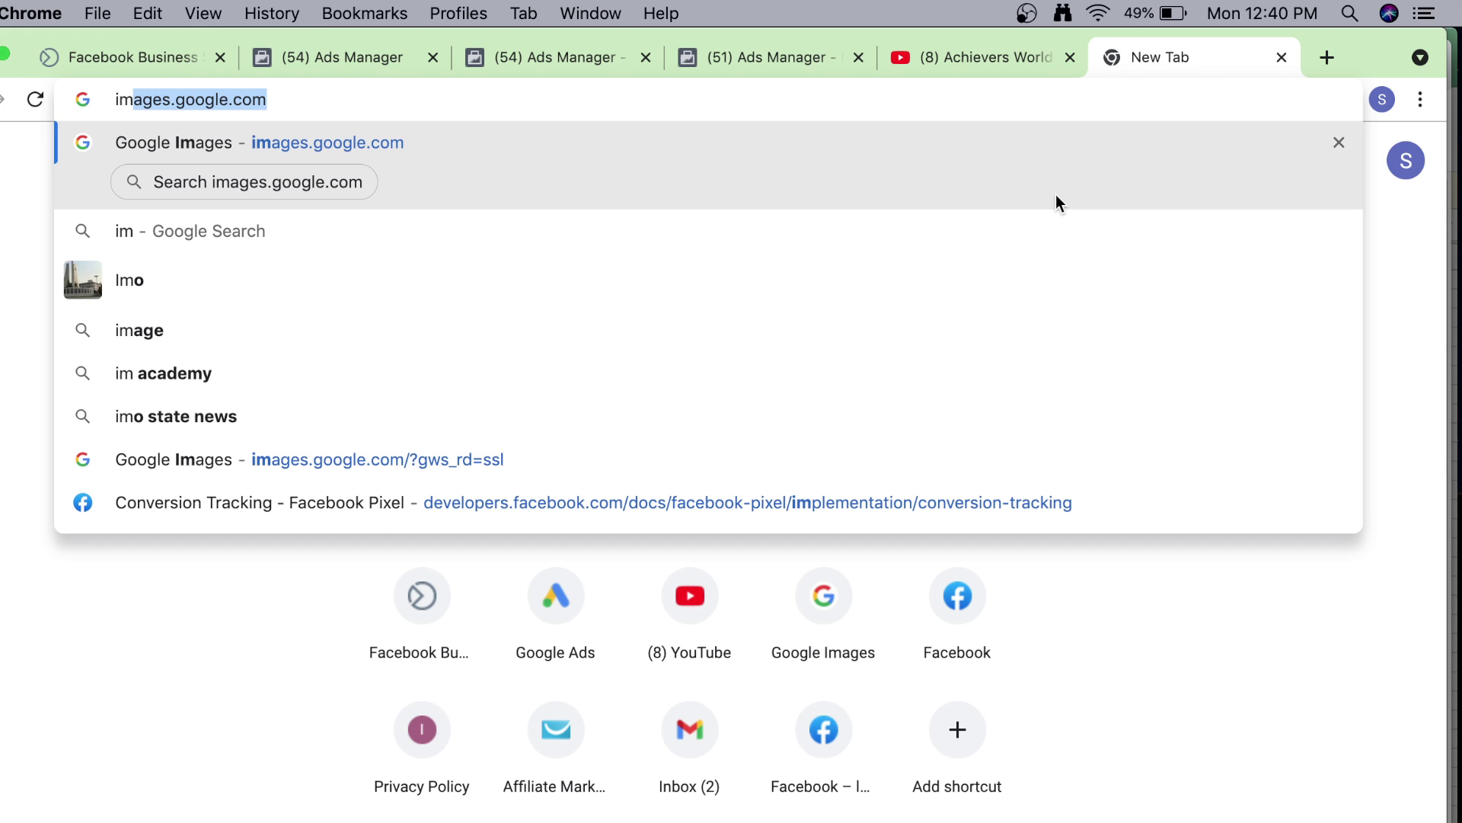
left_click(792, 93)
key("super+a")
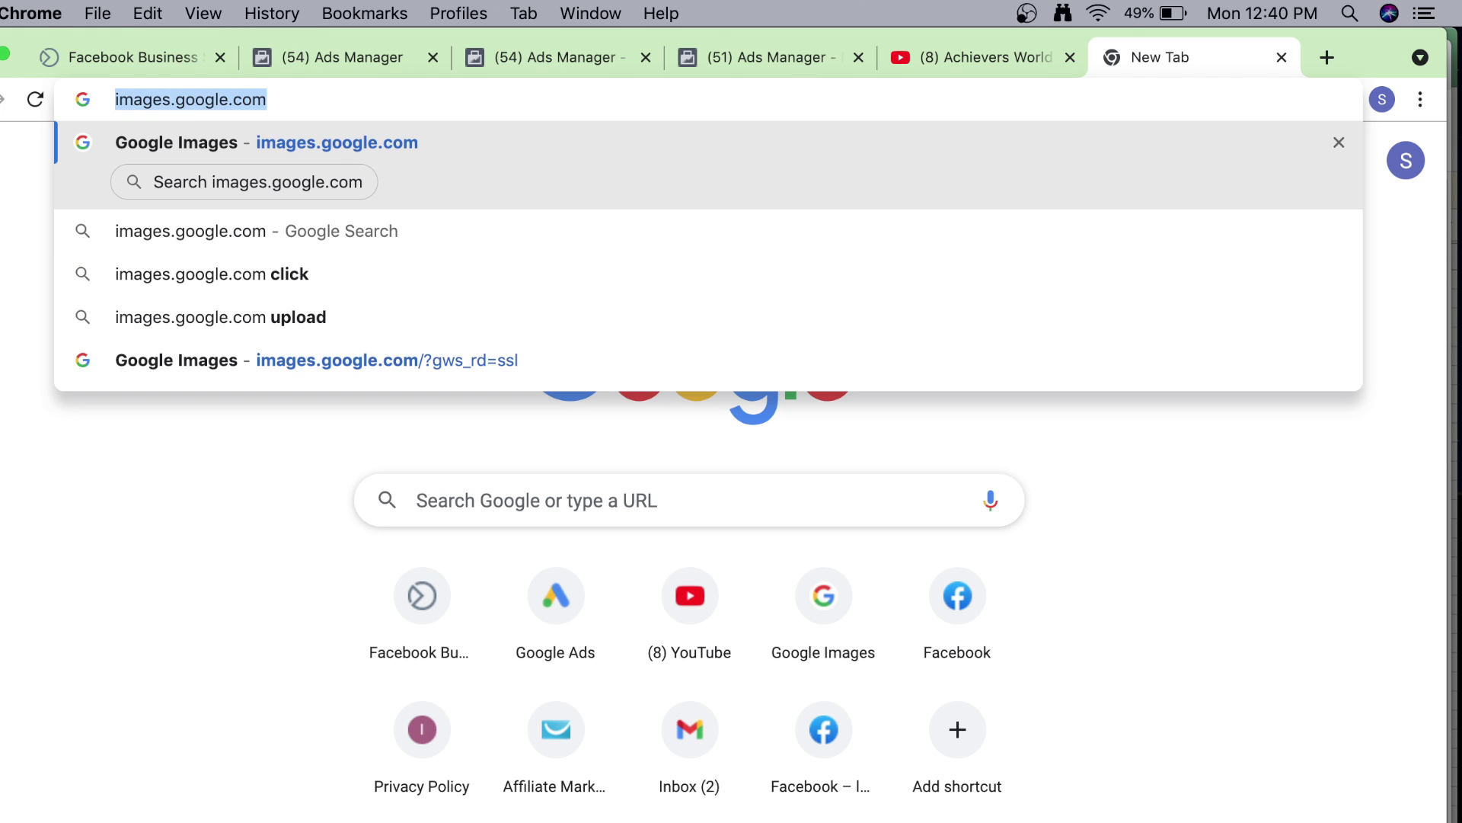
type("pexels")
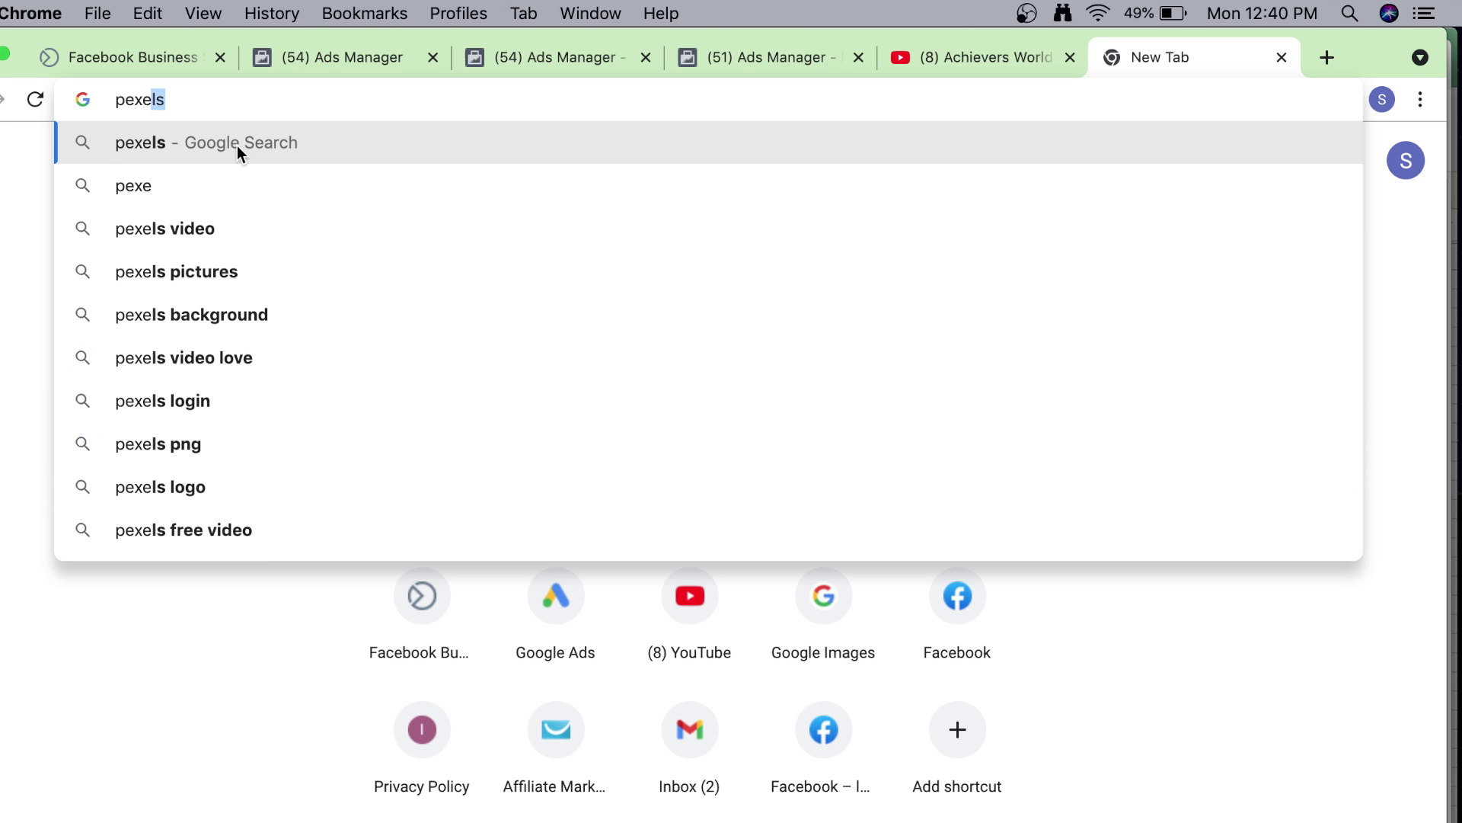
left_click(147, 143)
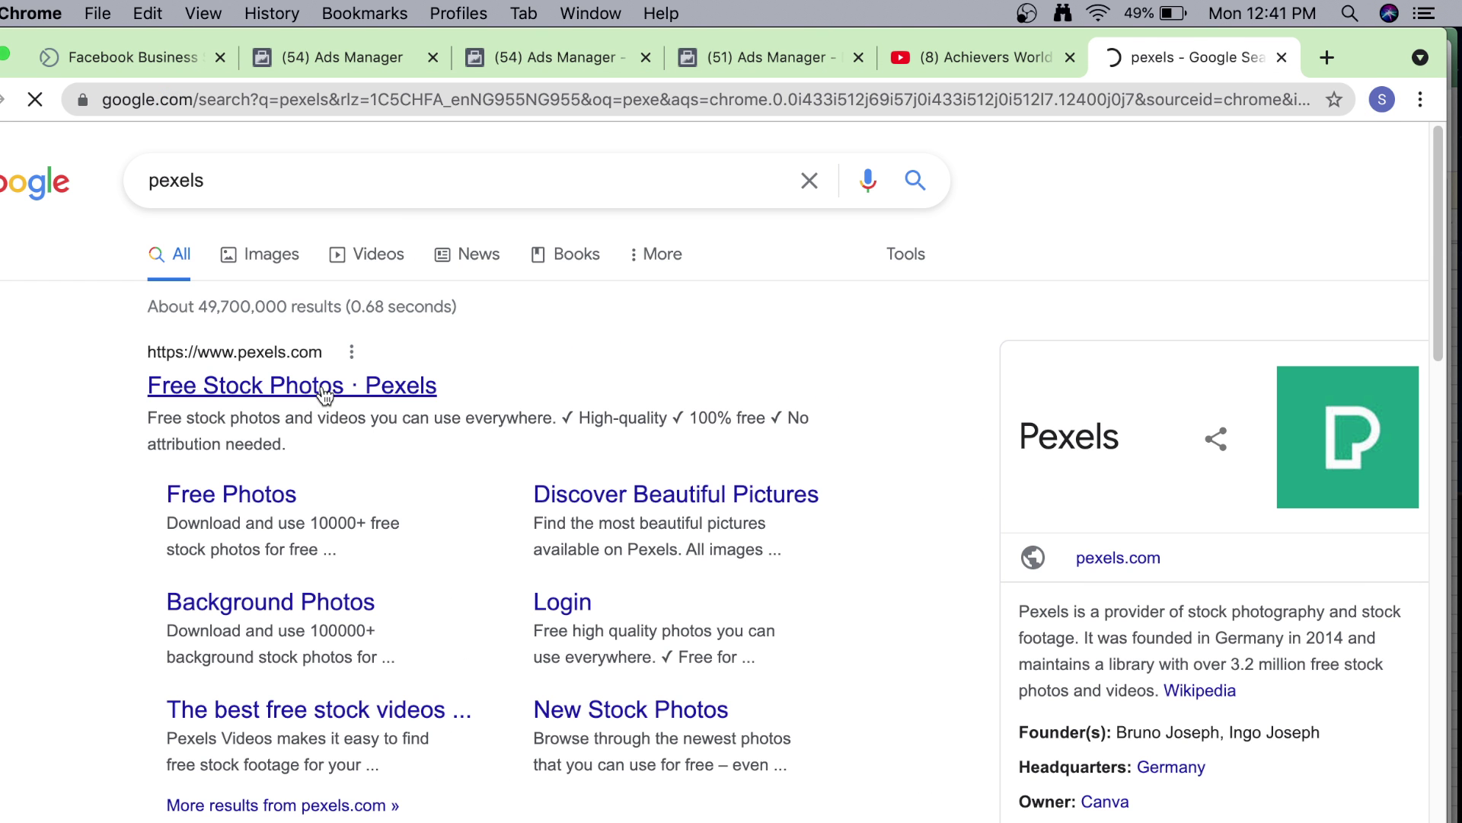
left_click(326, 388)
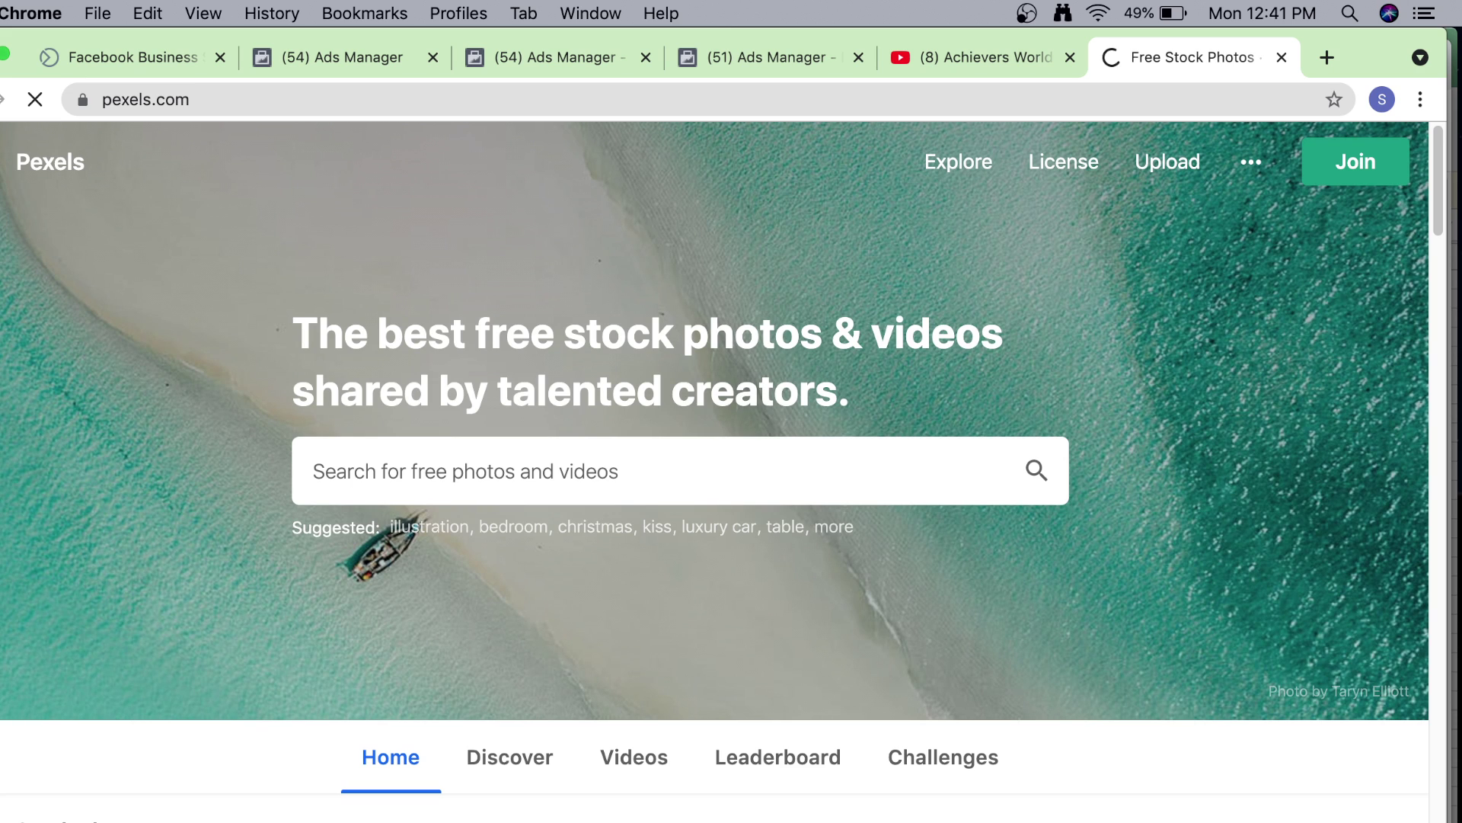
Search Pexels for "achievers".
type("a")
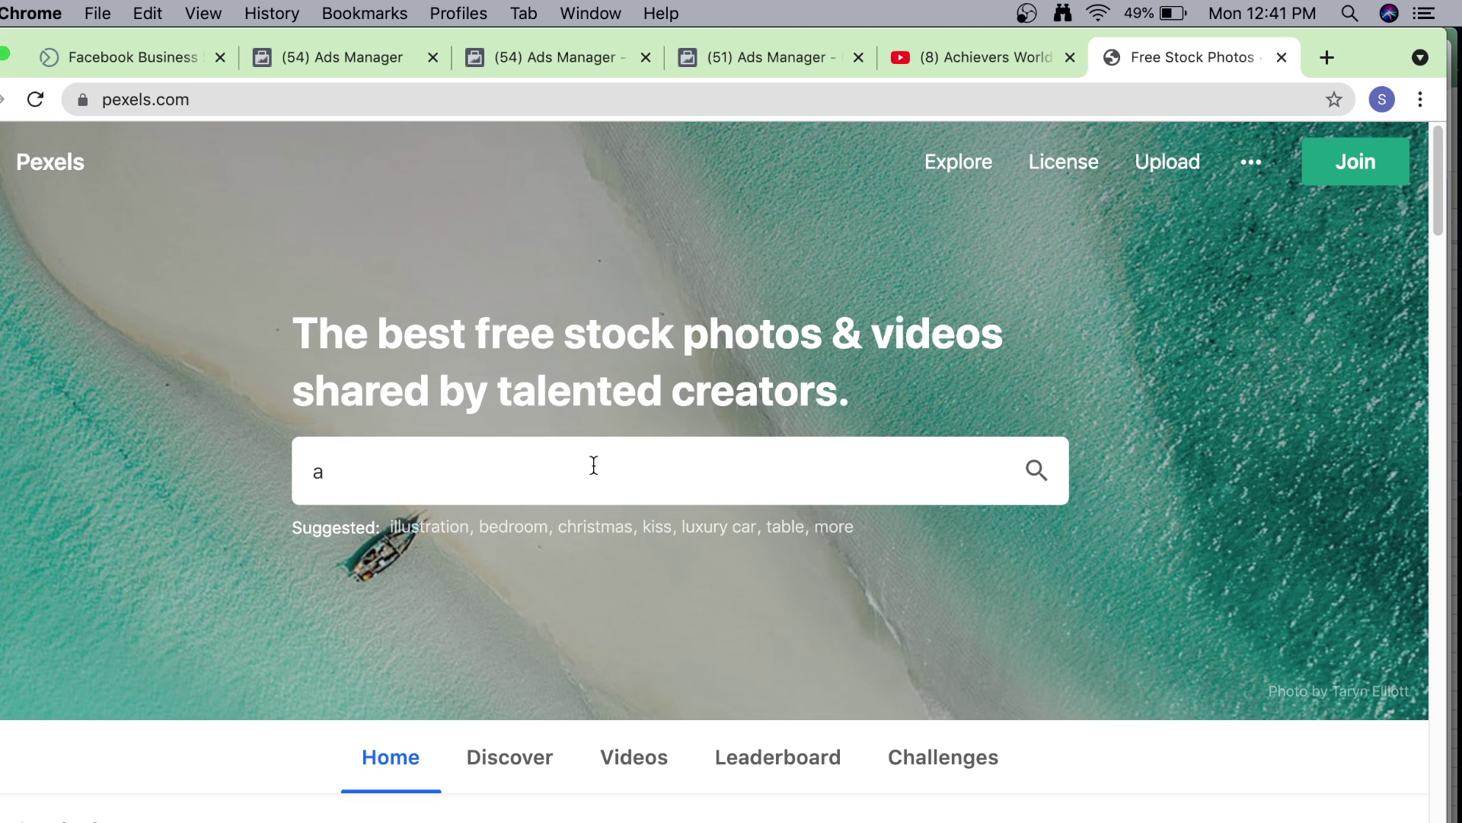
type("chievers")
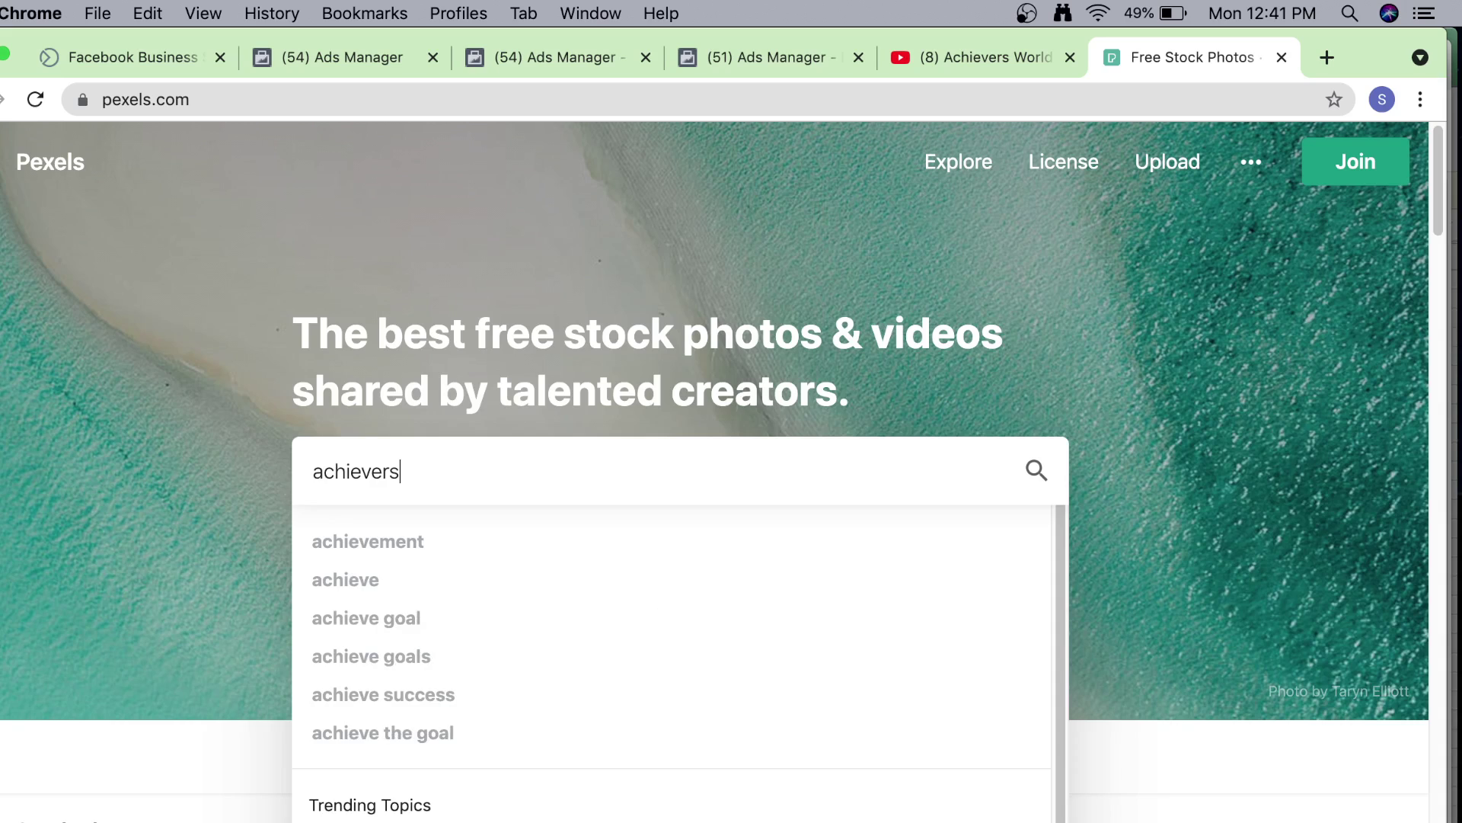
key("Return")
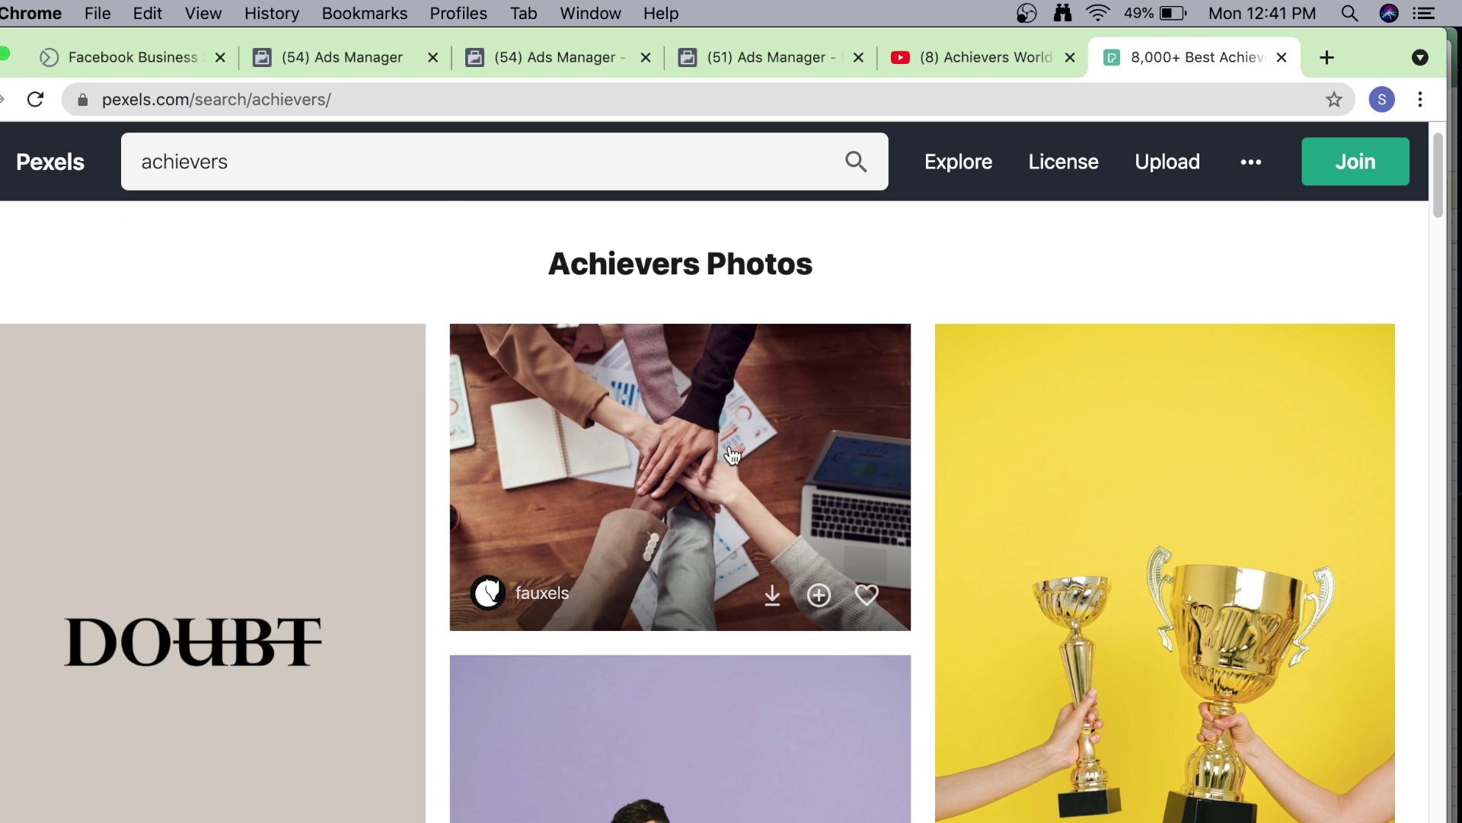
Find the photo of the man jumping with a raised fist against the sky and download it for free.
scroll(731, 455, "down", 5)
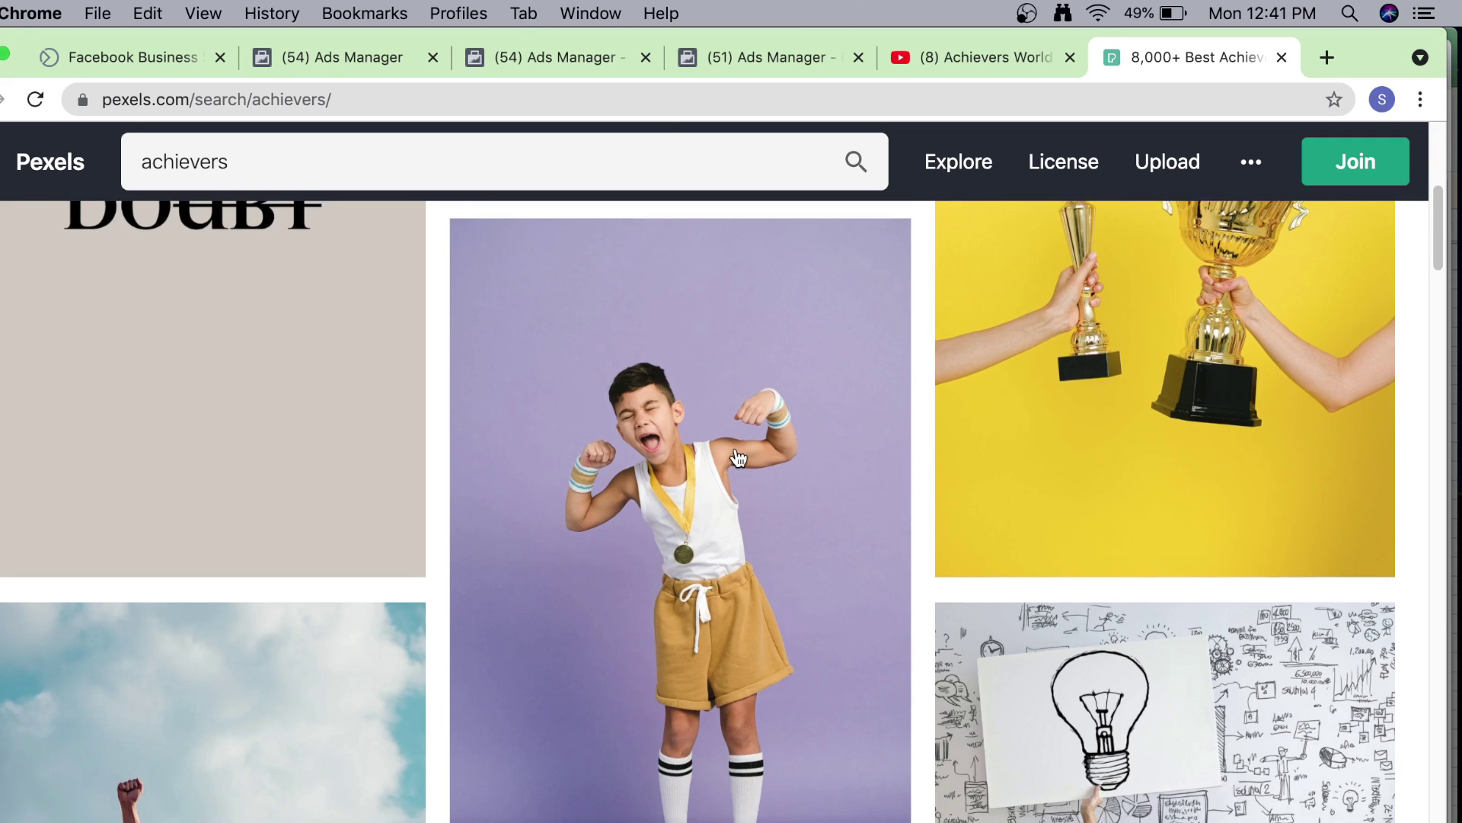
scroll(739, 450, "down", 4)
scroll(750, 441, "up", 1)
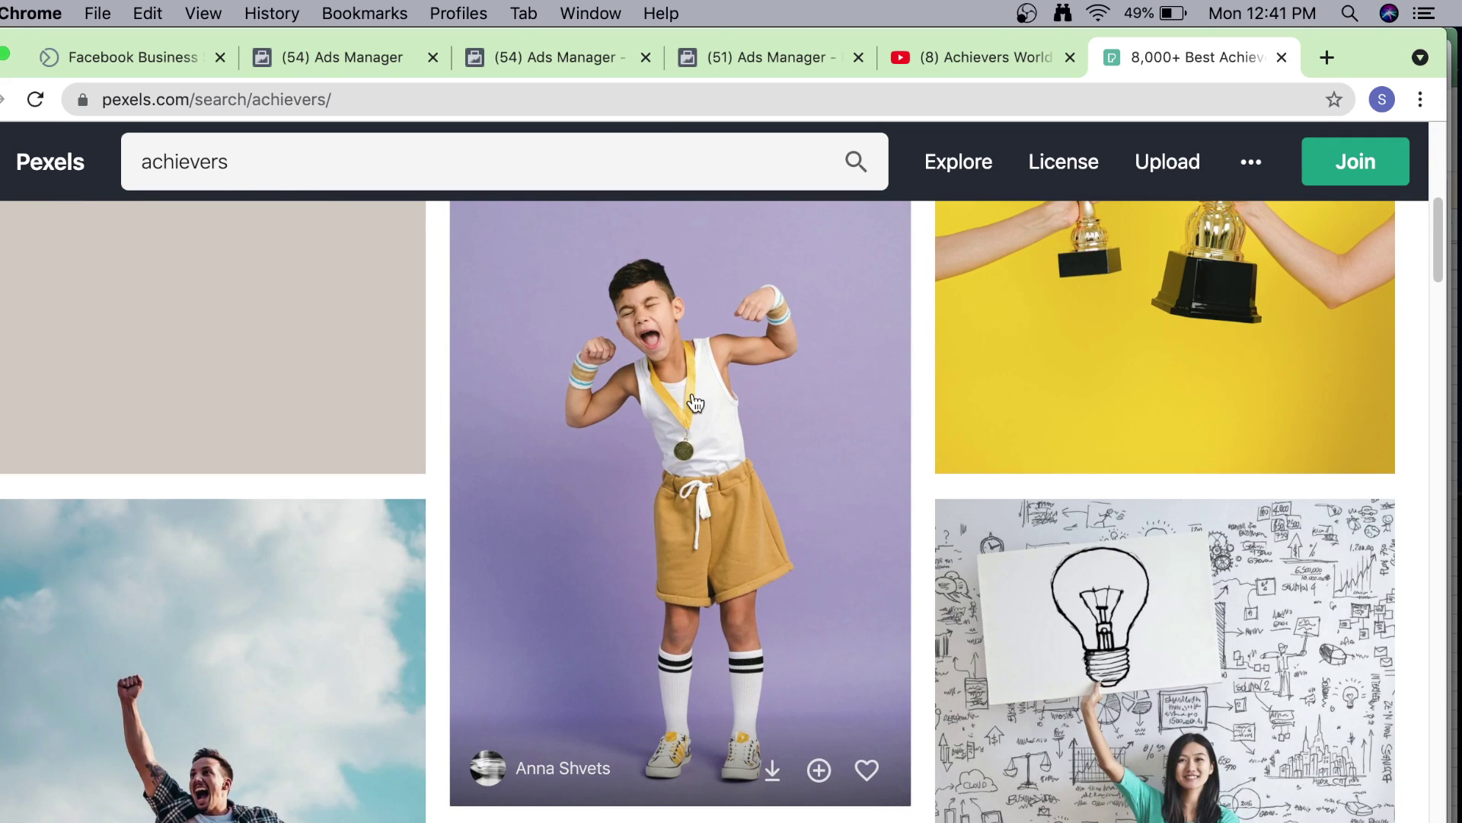
scroll(686, 396, "down", 4)
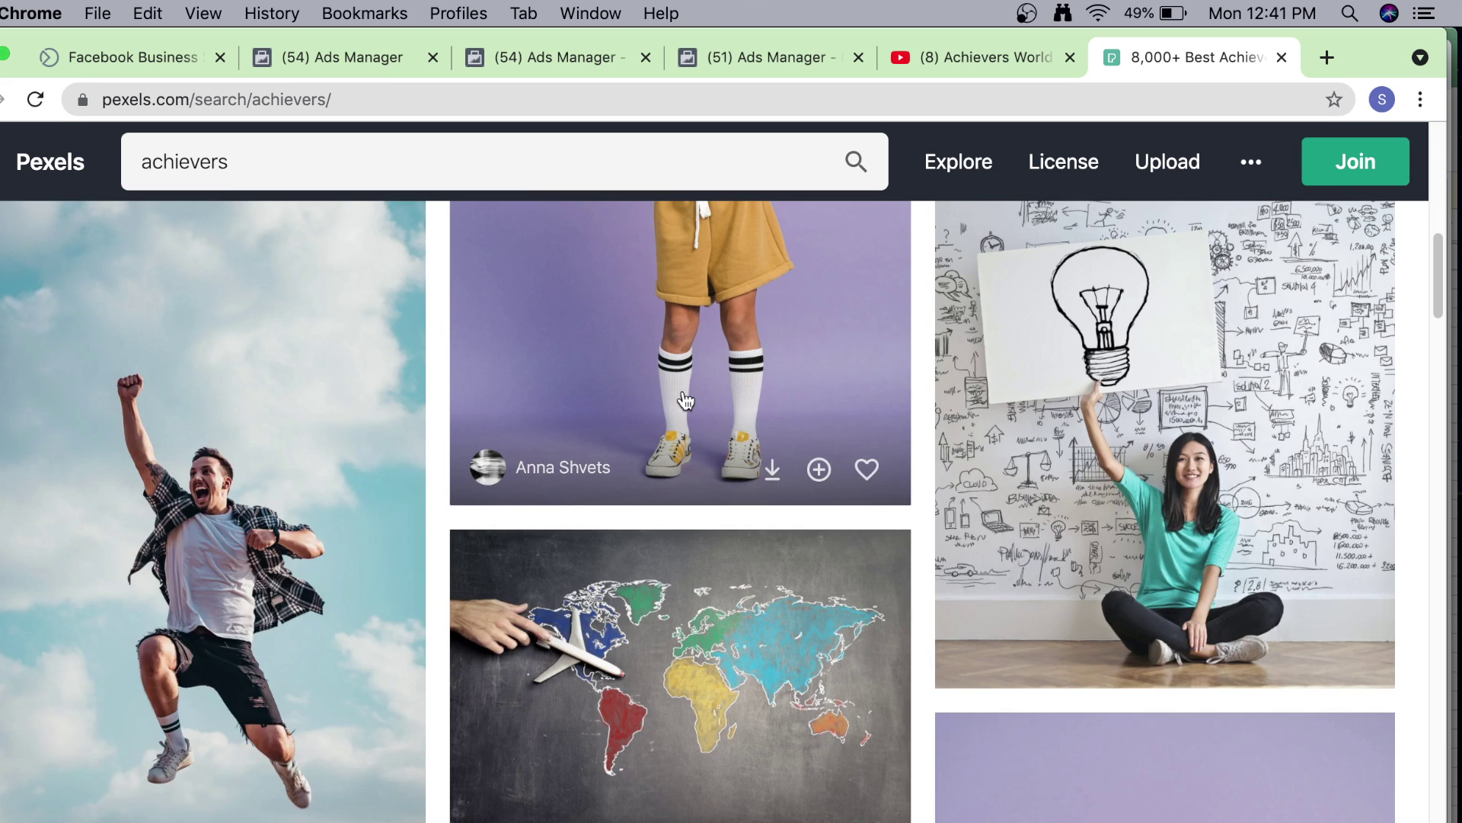
scroll(694, 396, "down", 2)
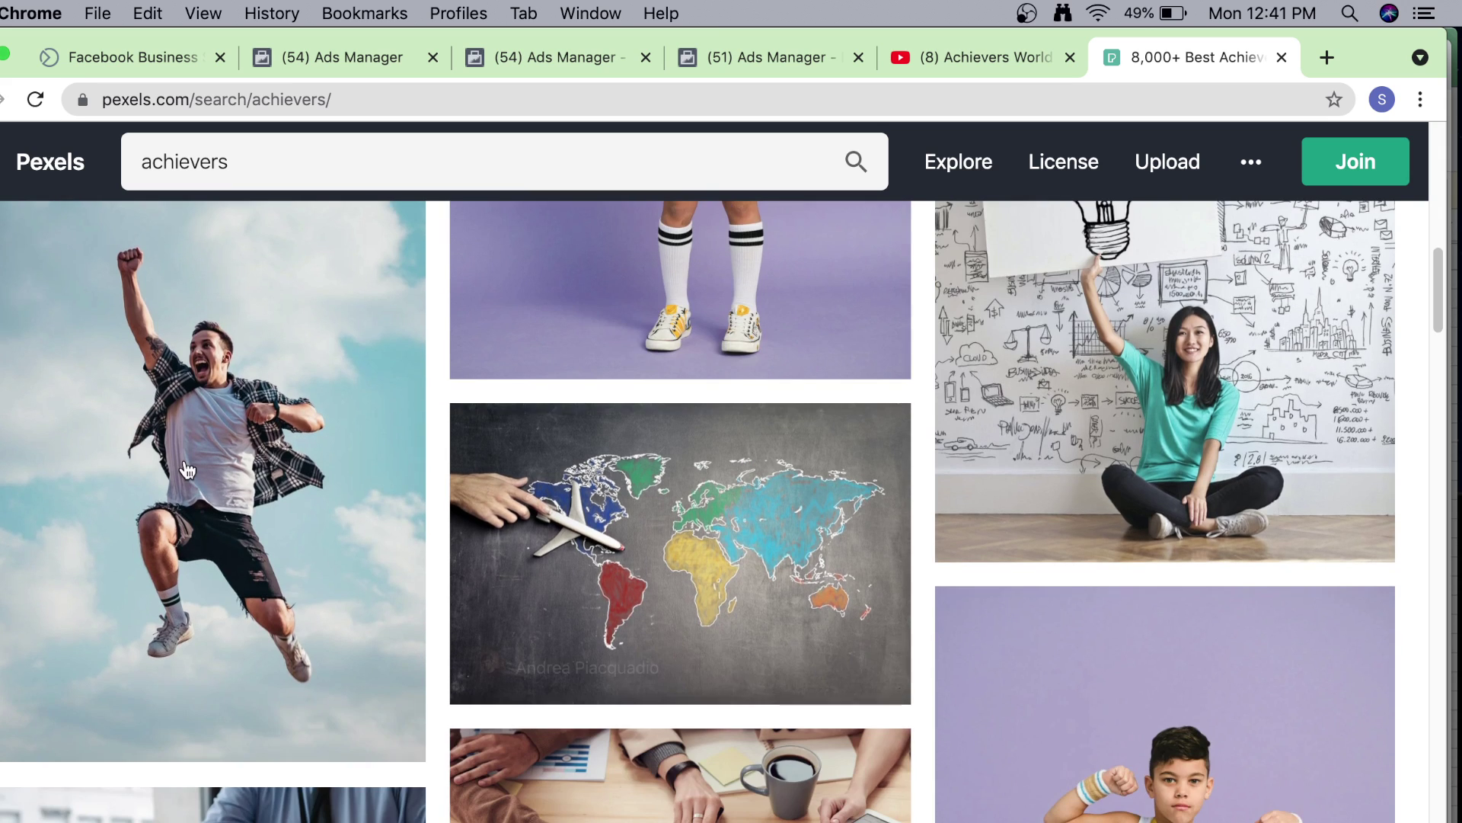
left_click(187, 441)
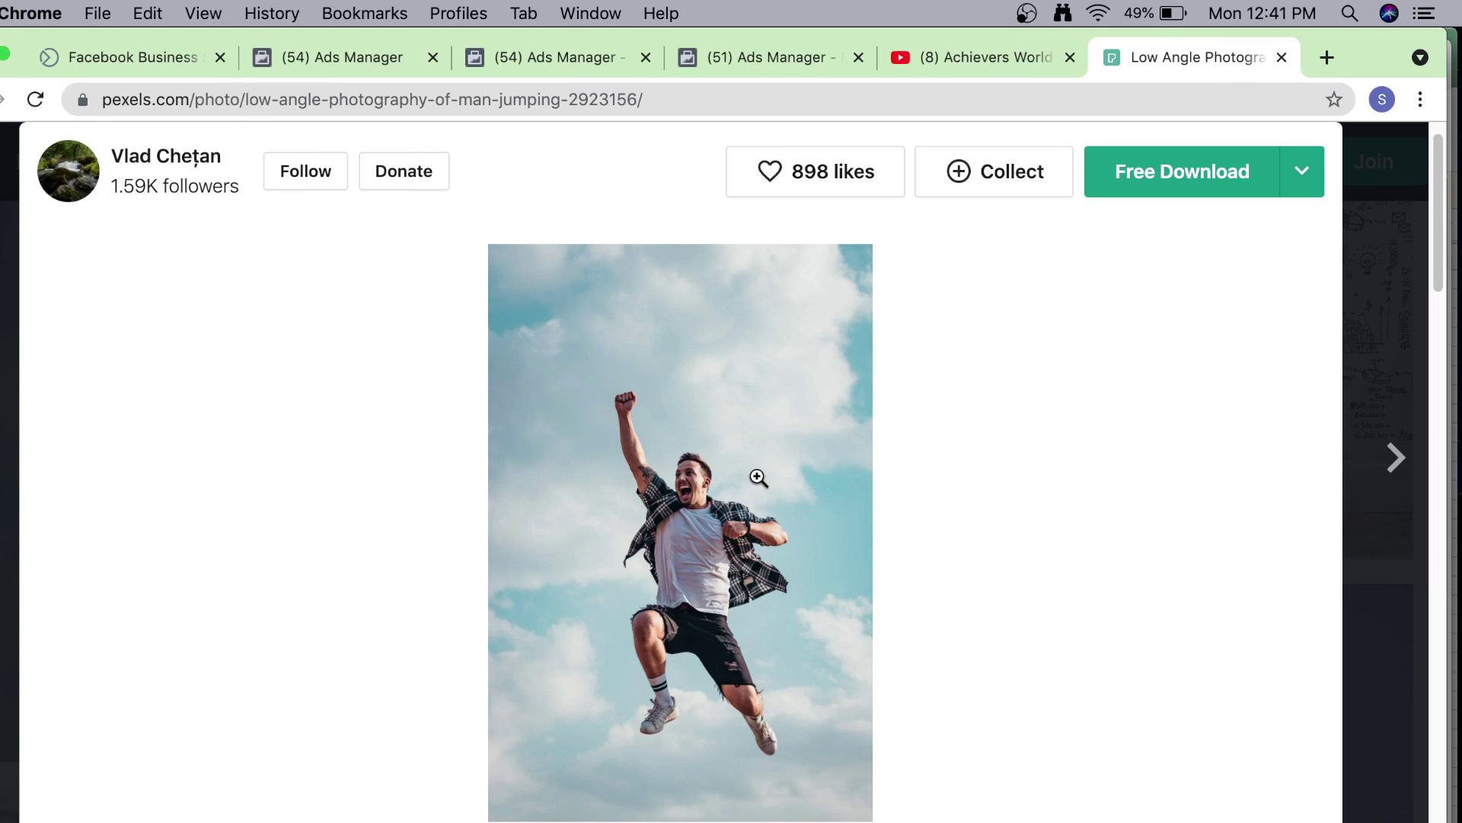
left_click(1249, 175)
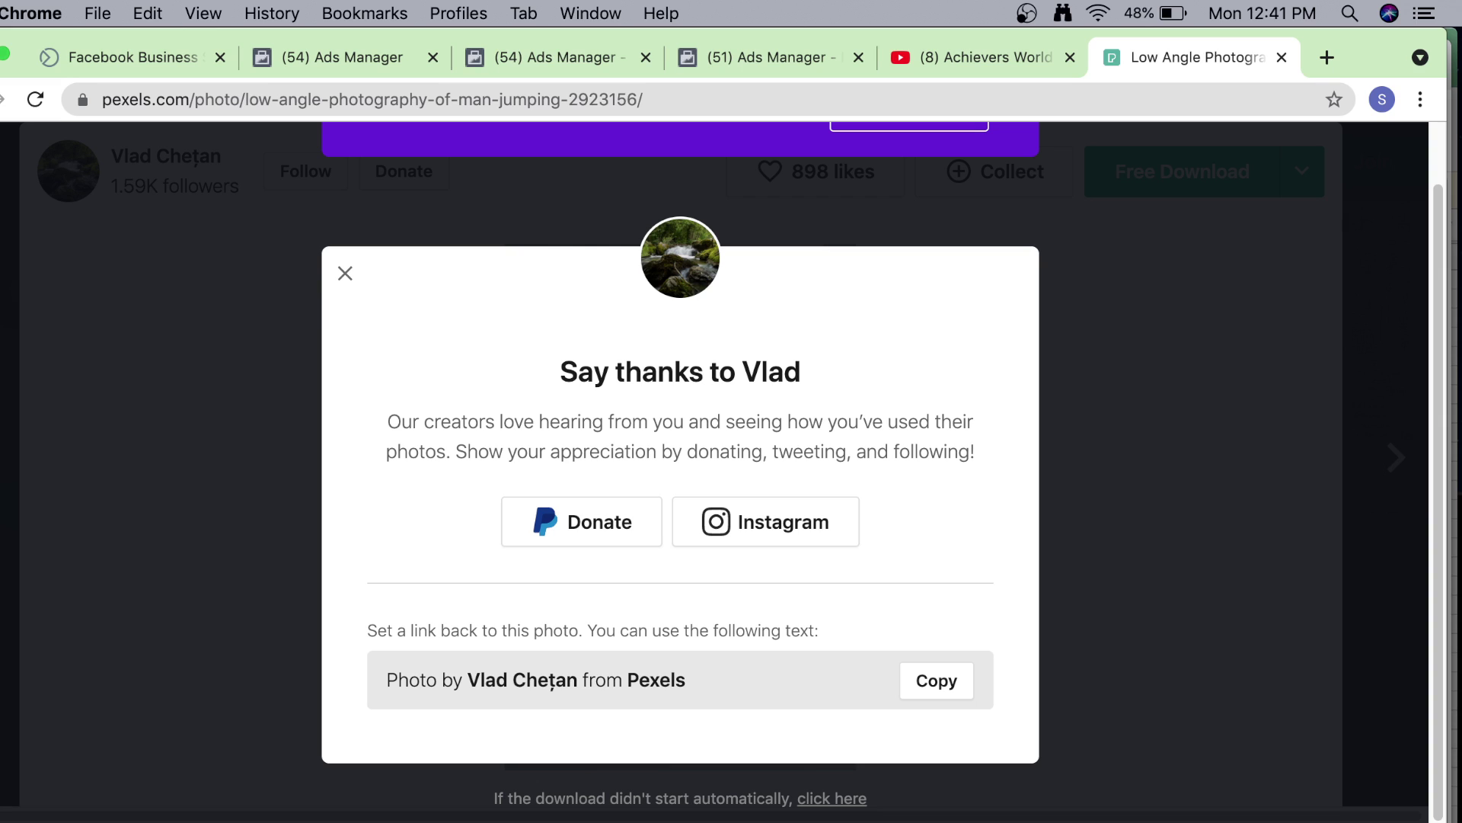
View the downloaded jumping-man photo in Preview and return to the browser.
left_click(229, 820)
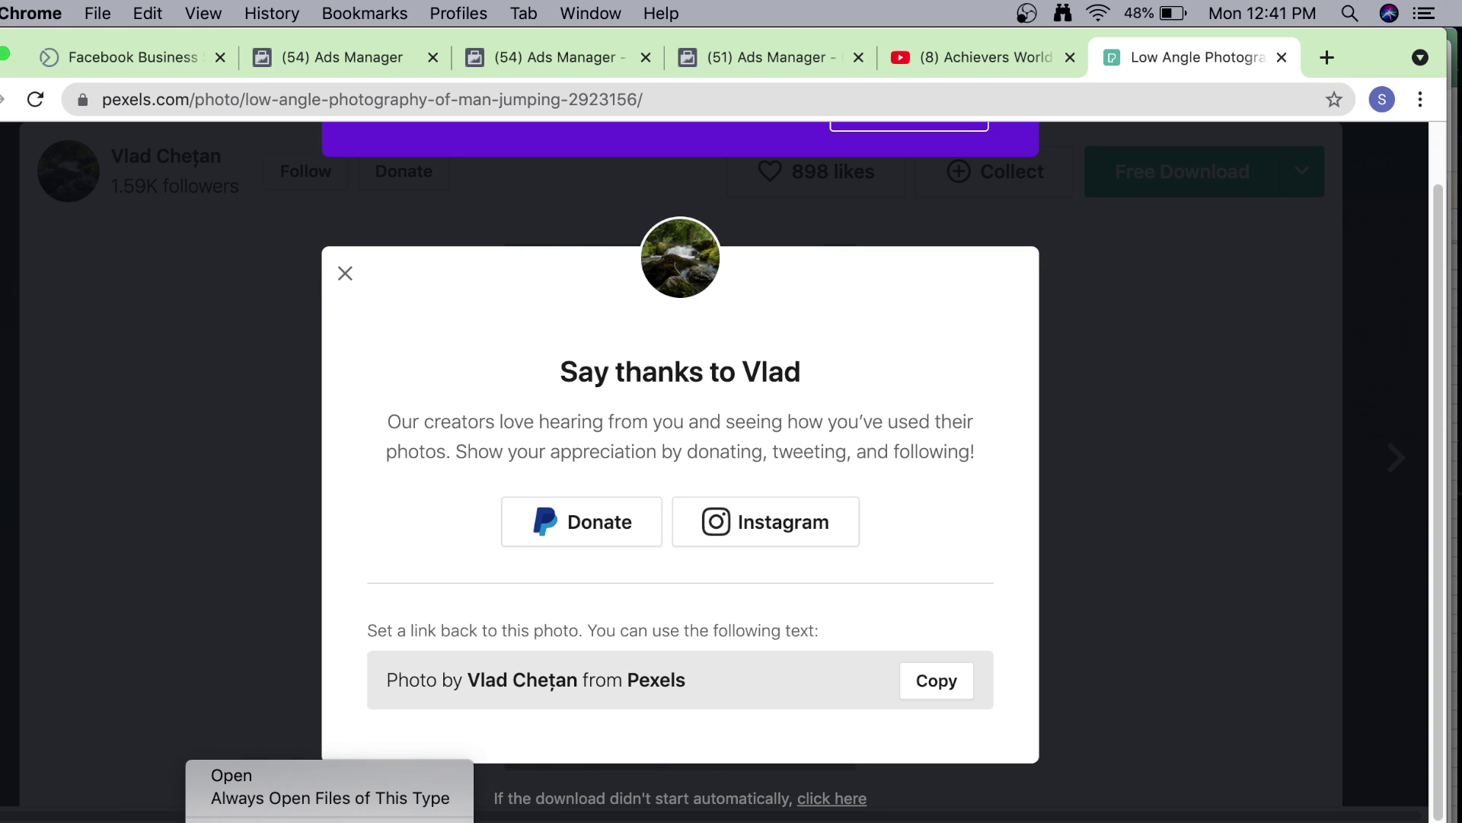
left_click(229, 776)
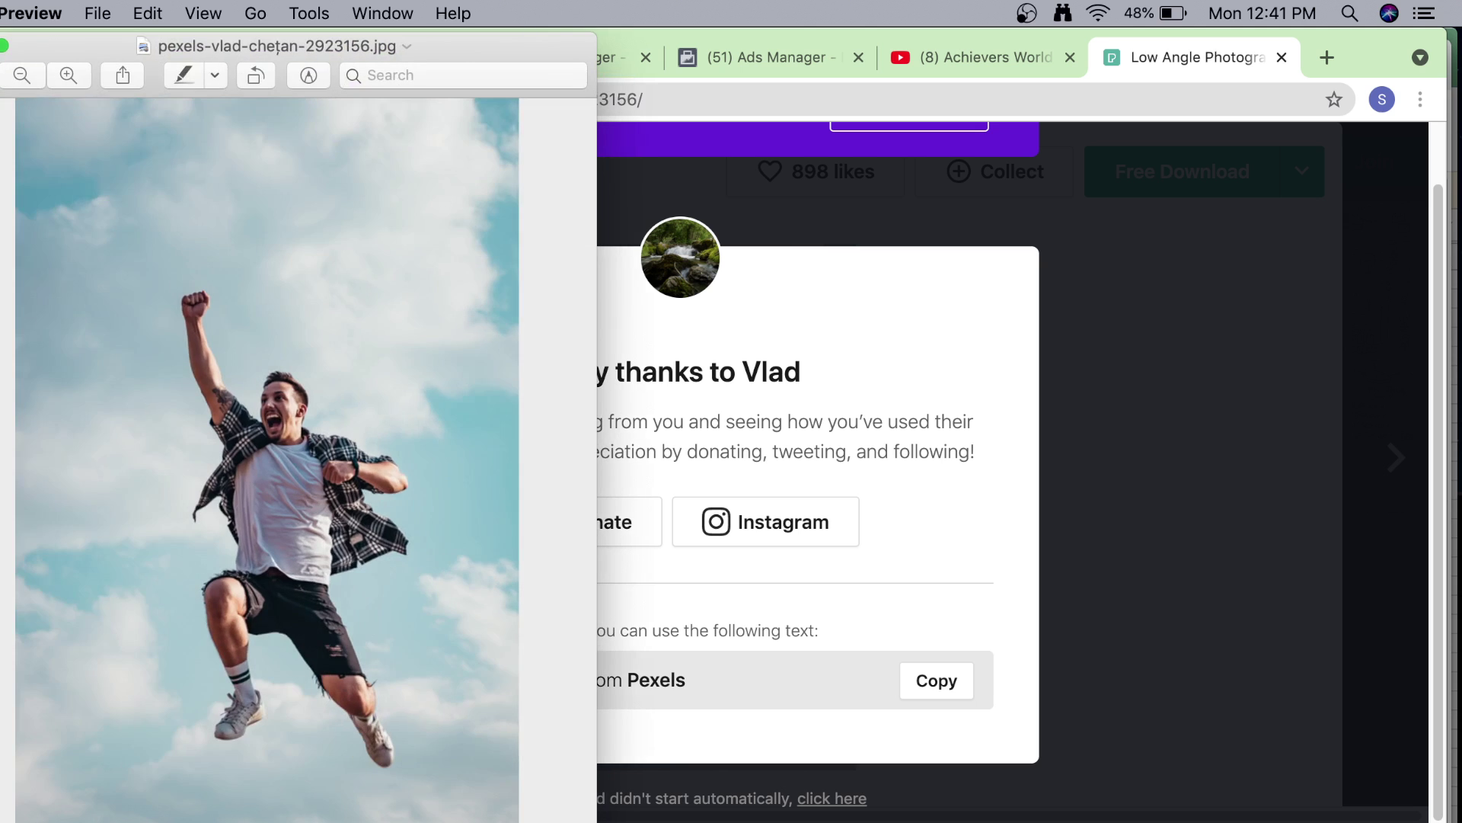
left_click(1278, 362)
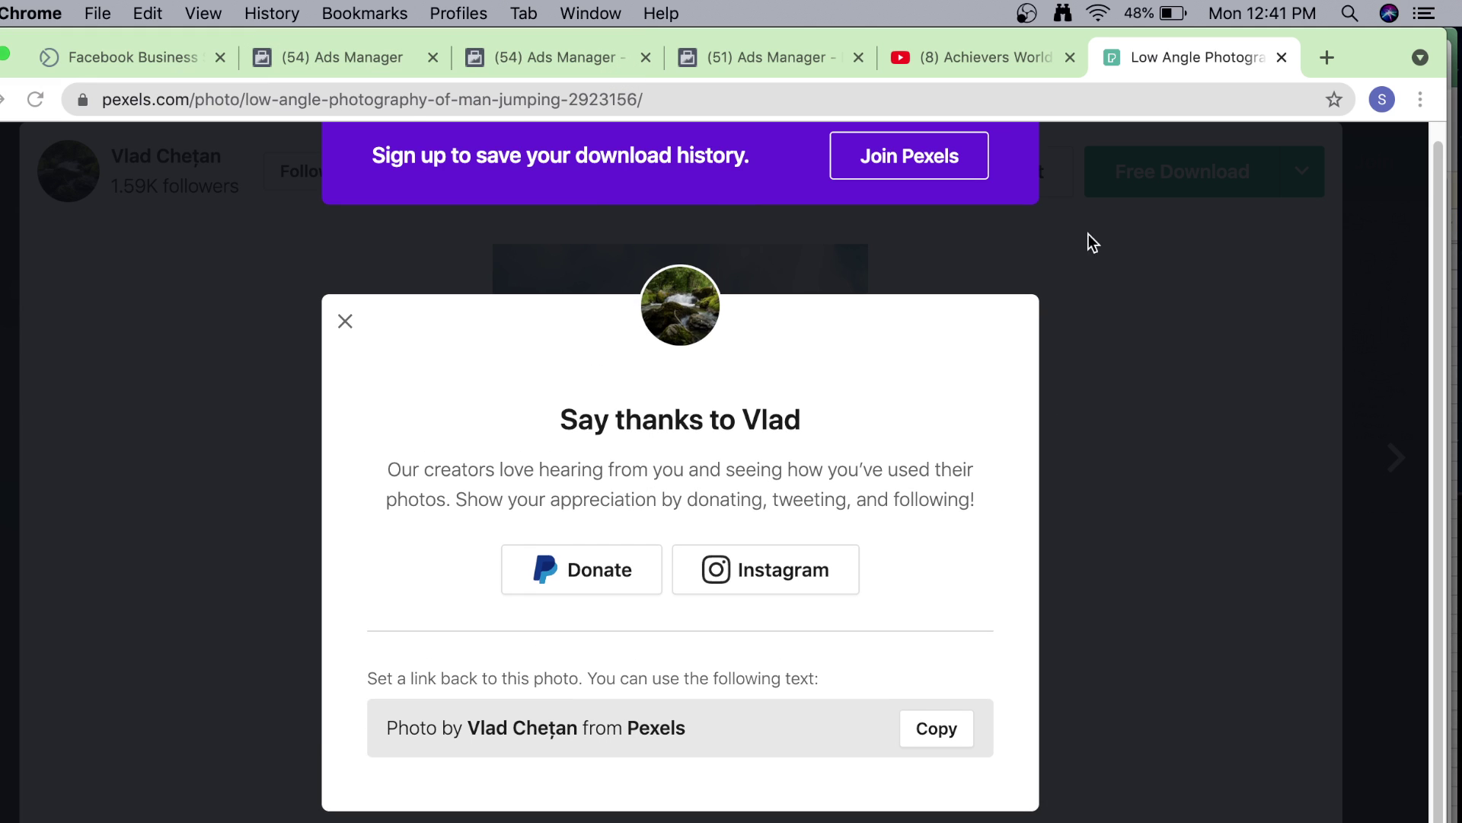
Open the branding customization of the Achievers World YouTube channel and review its picture, banner image and video watermark sections.
left_click(978, 61)
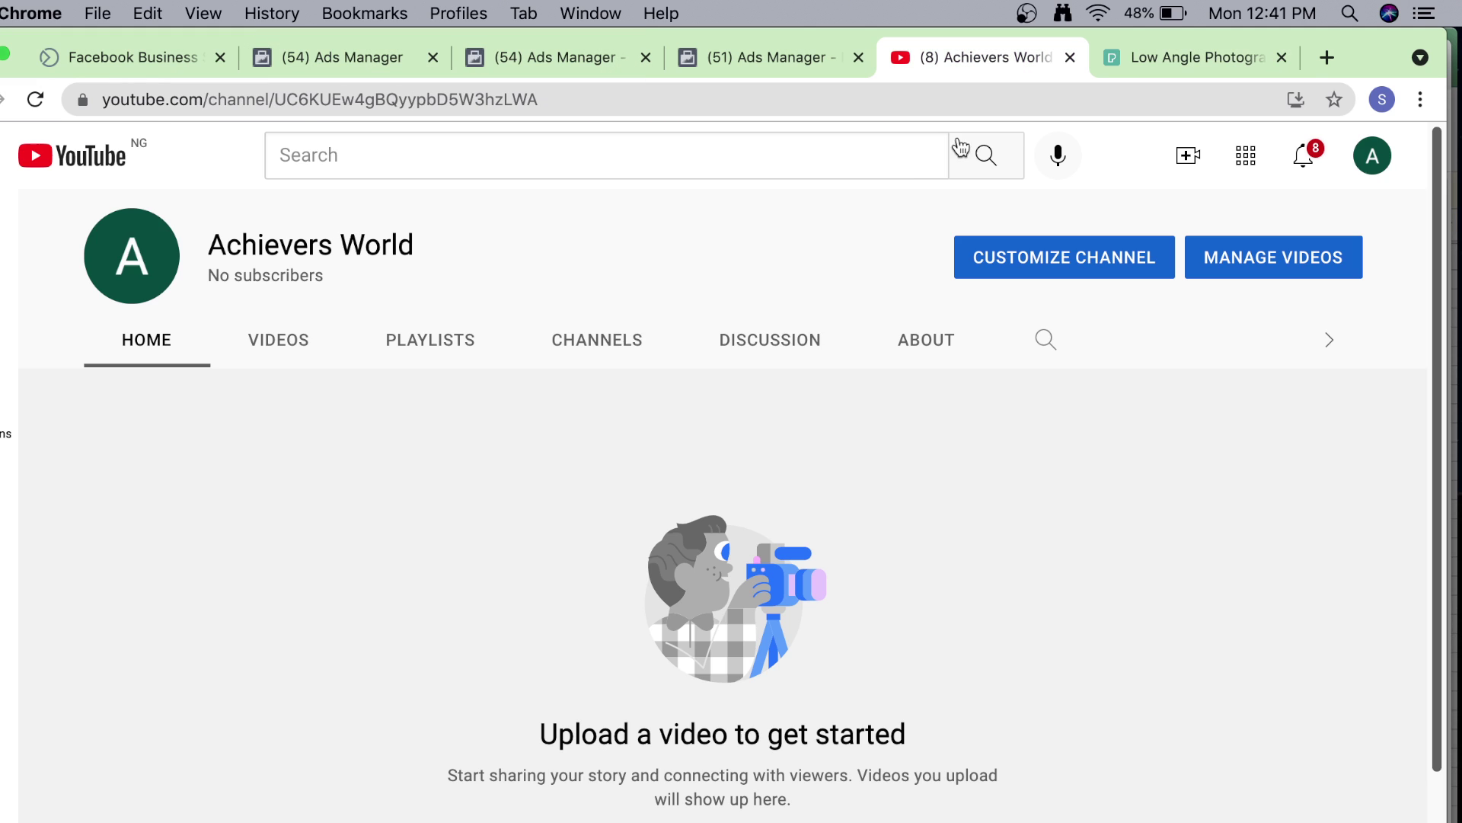
left_click(160, 259)
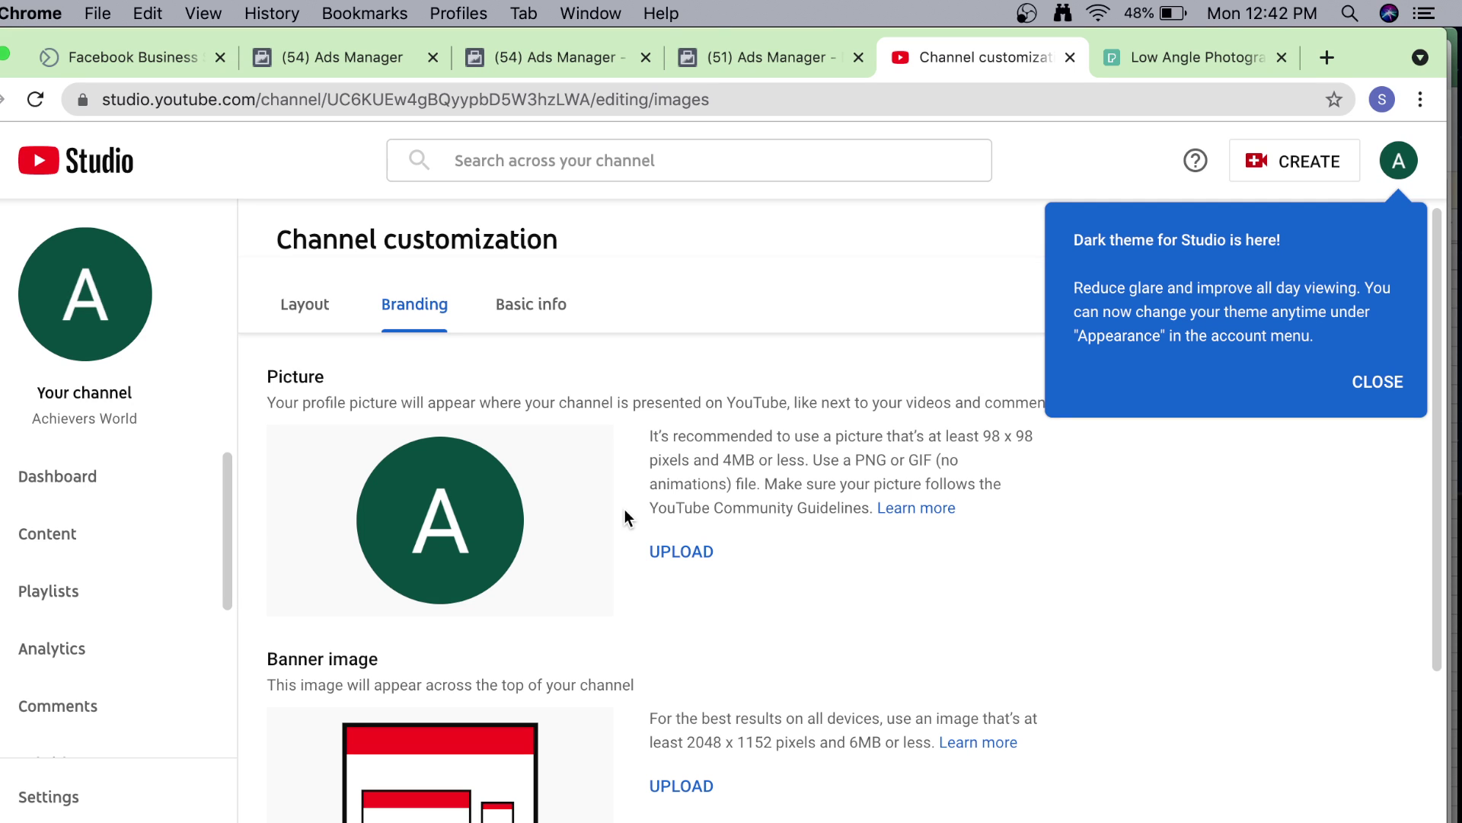
scroll(385, 469, "down", 3)
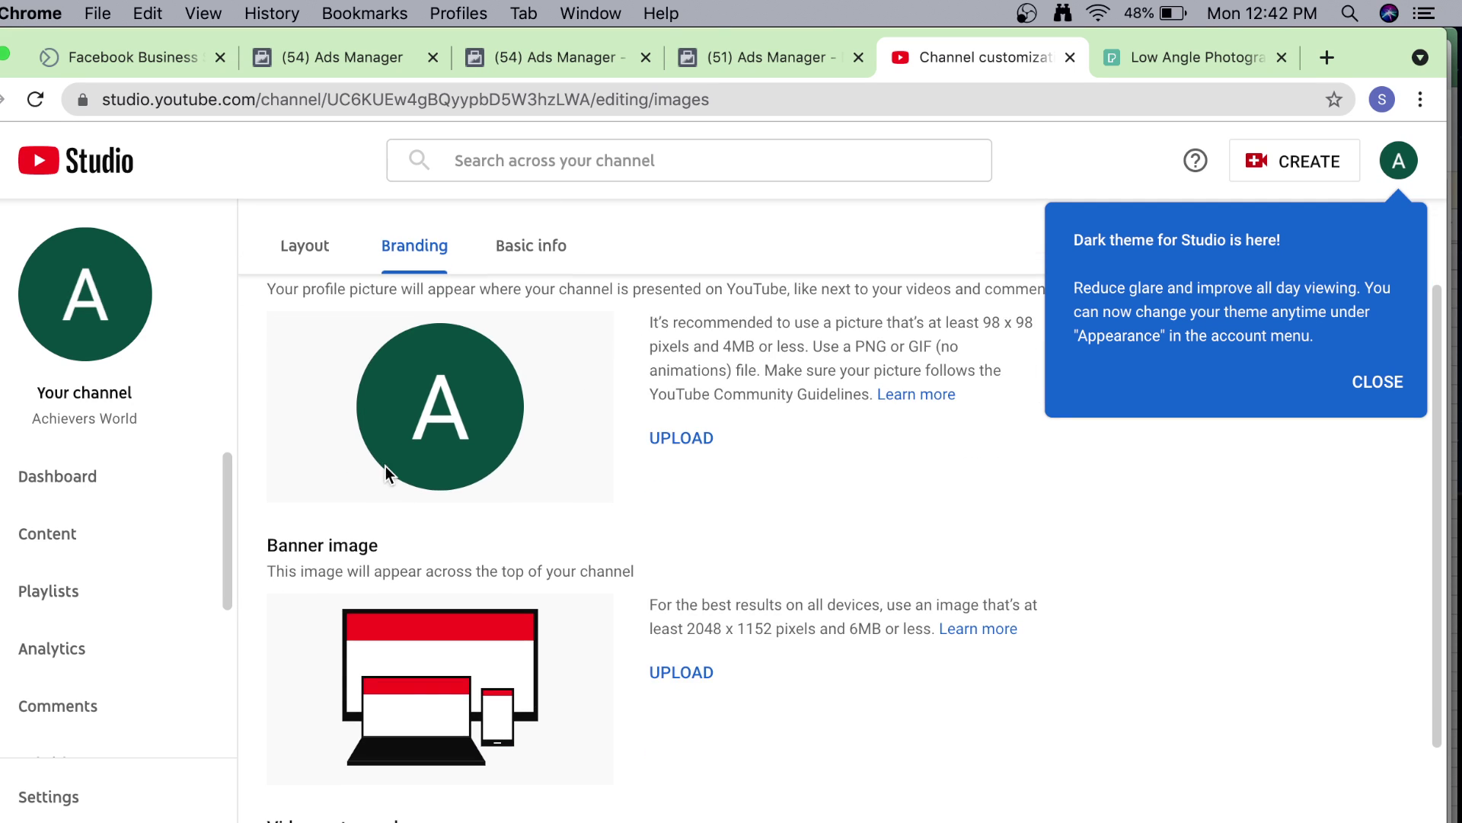
scroll(417, 397, "up", 3)
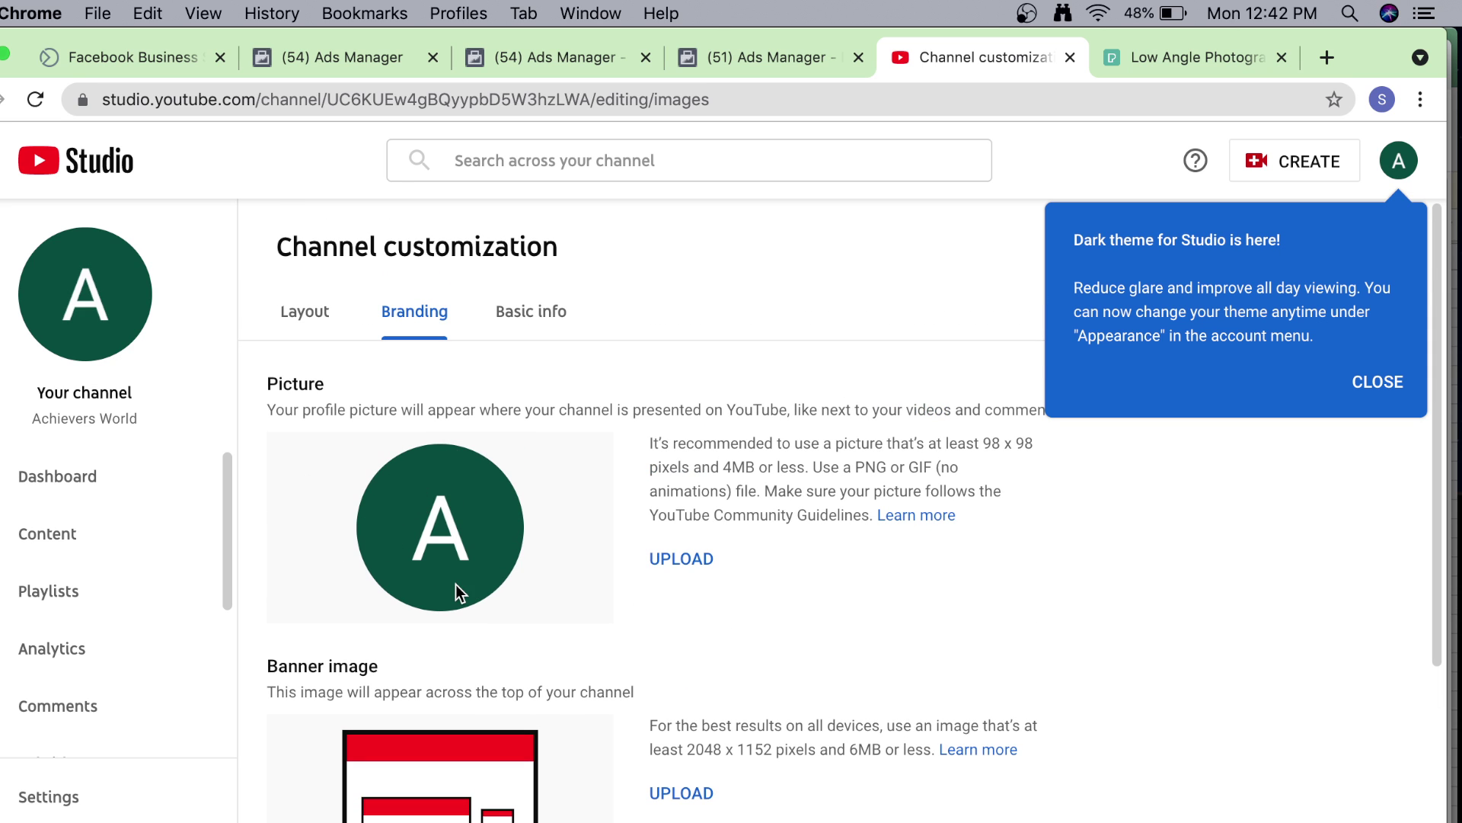
scroll(456, 584, "down", 3)
scroll(416, 597, "down", 3)
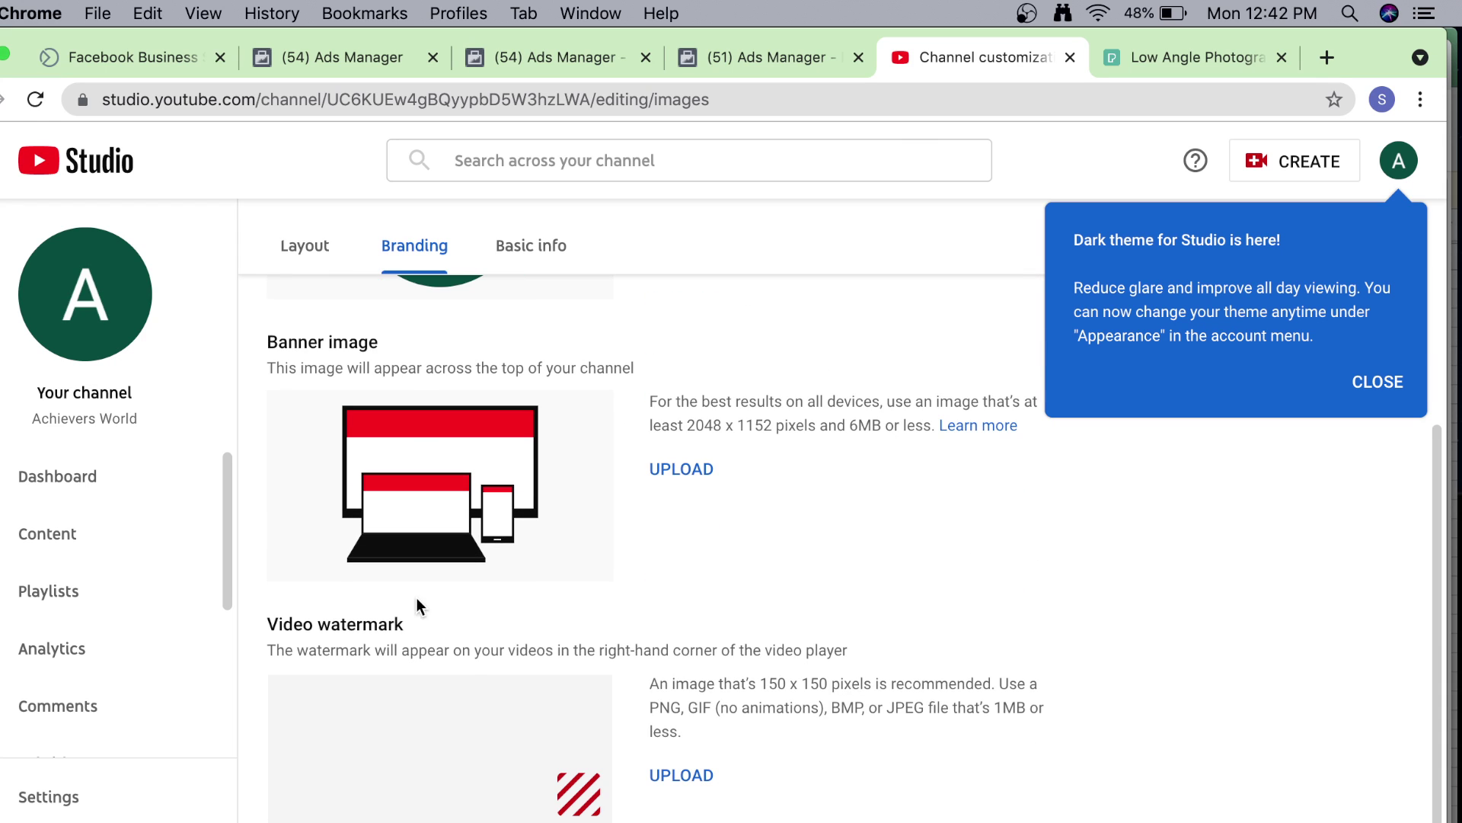
scroll(578, 758, "up", 8)
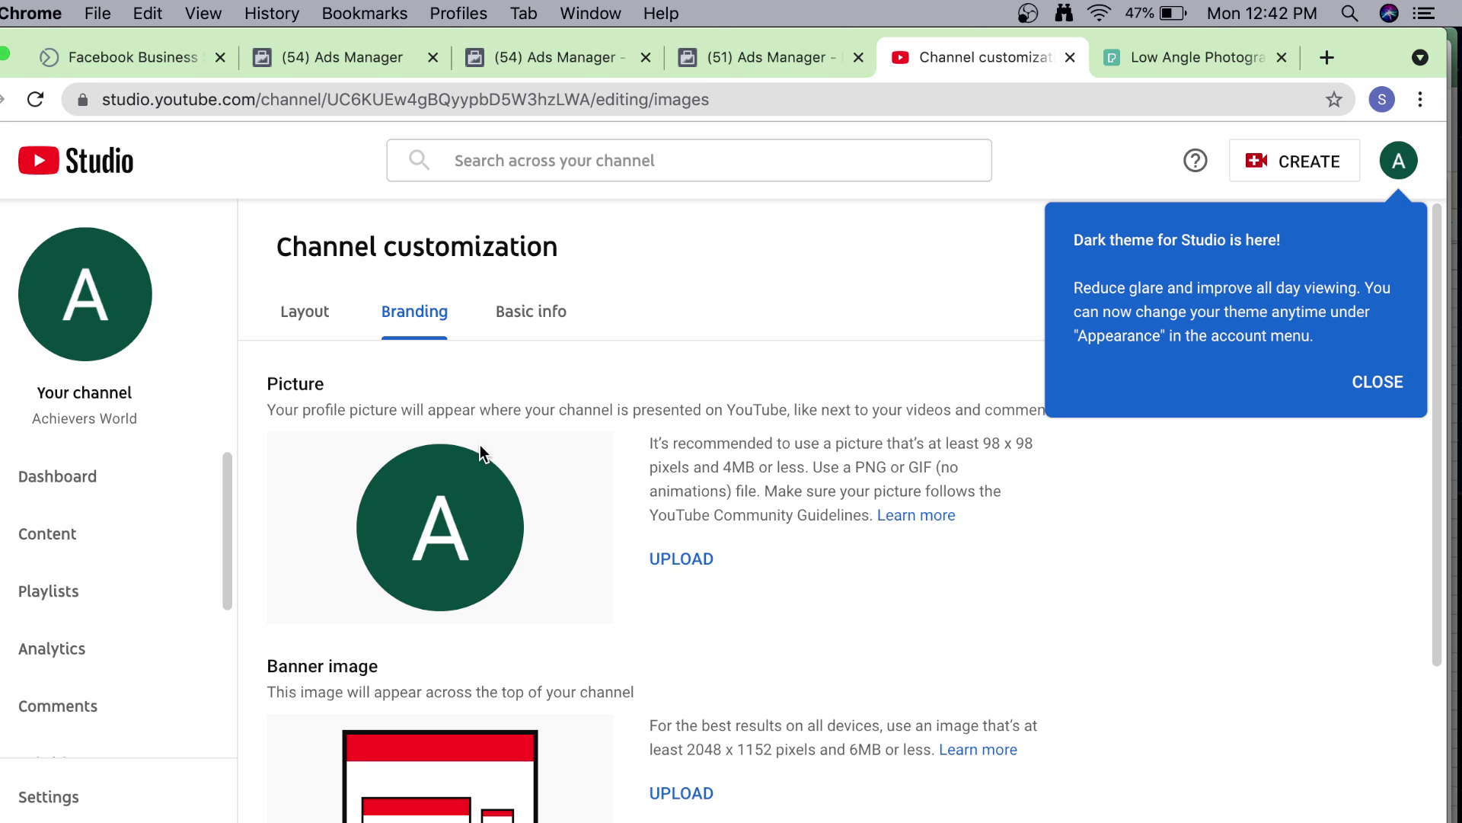
scroll(482, 448, "down", 5)
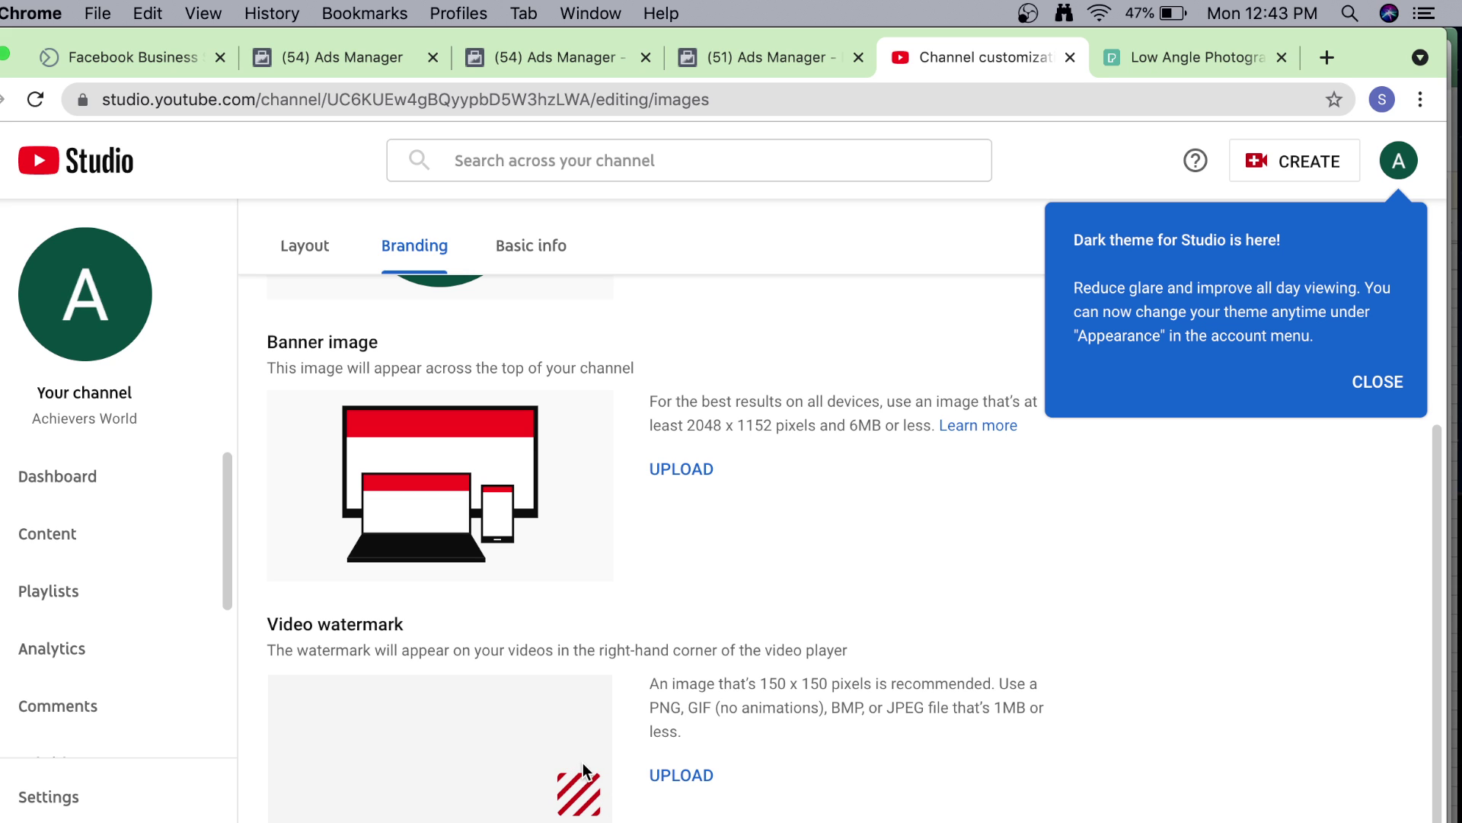
scroll(587, 545, "up", 5)
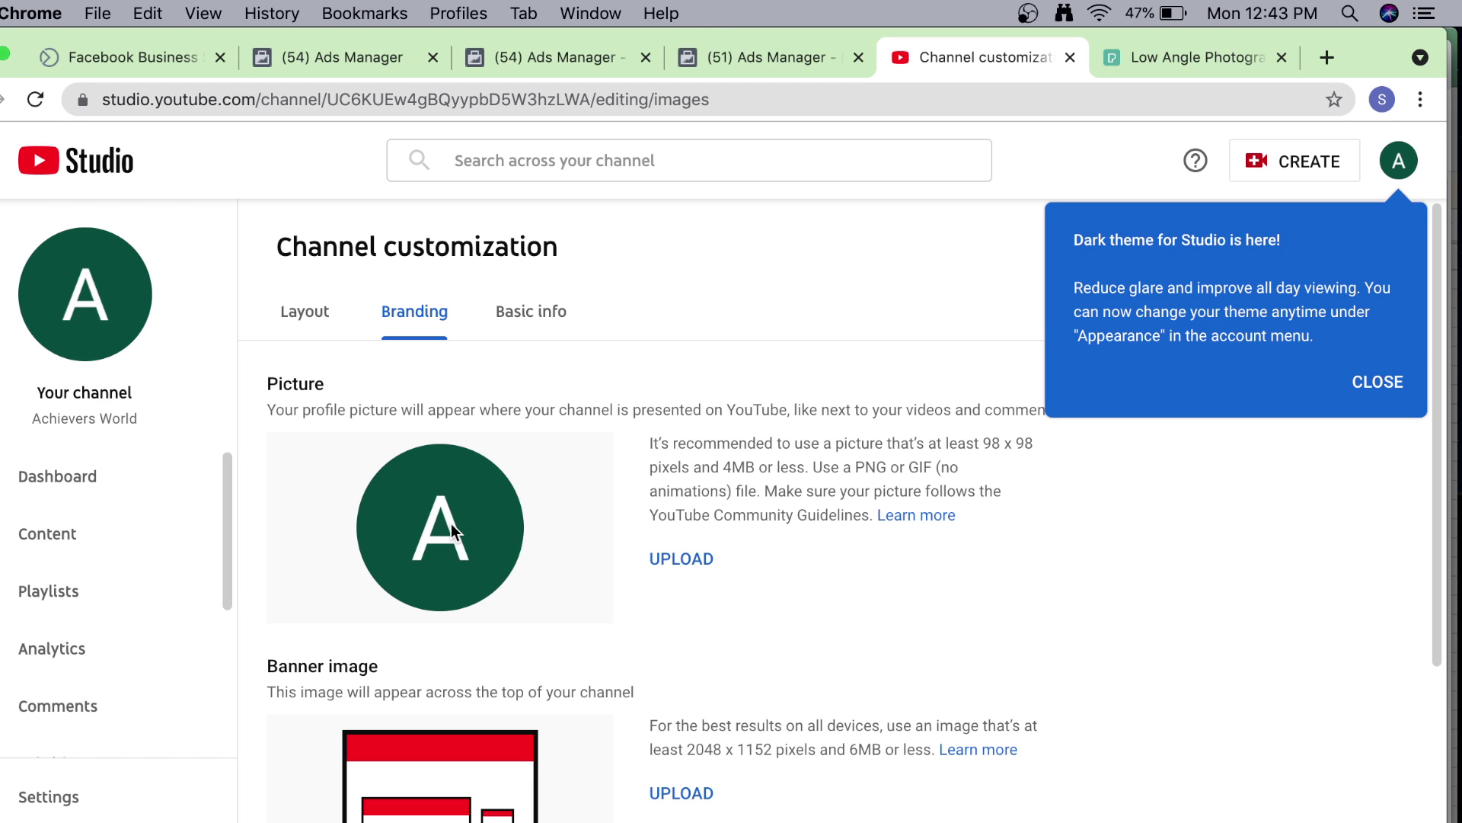
Upload the Pexels jumping-man JPEG from the Downloads folder as the channel's profile picture.
left_click(680, 570)
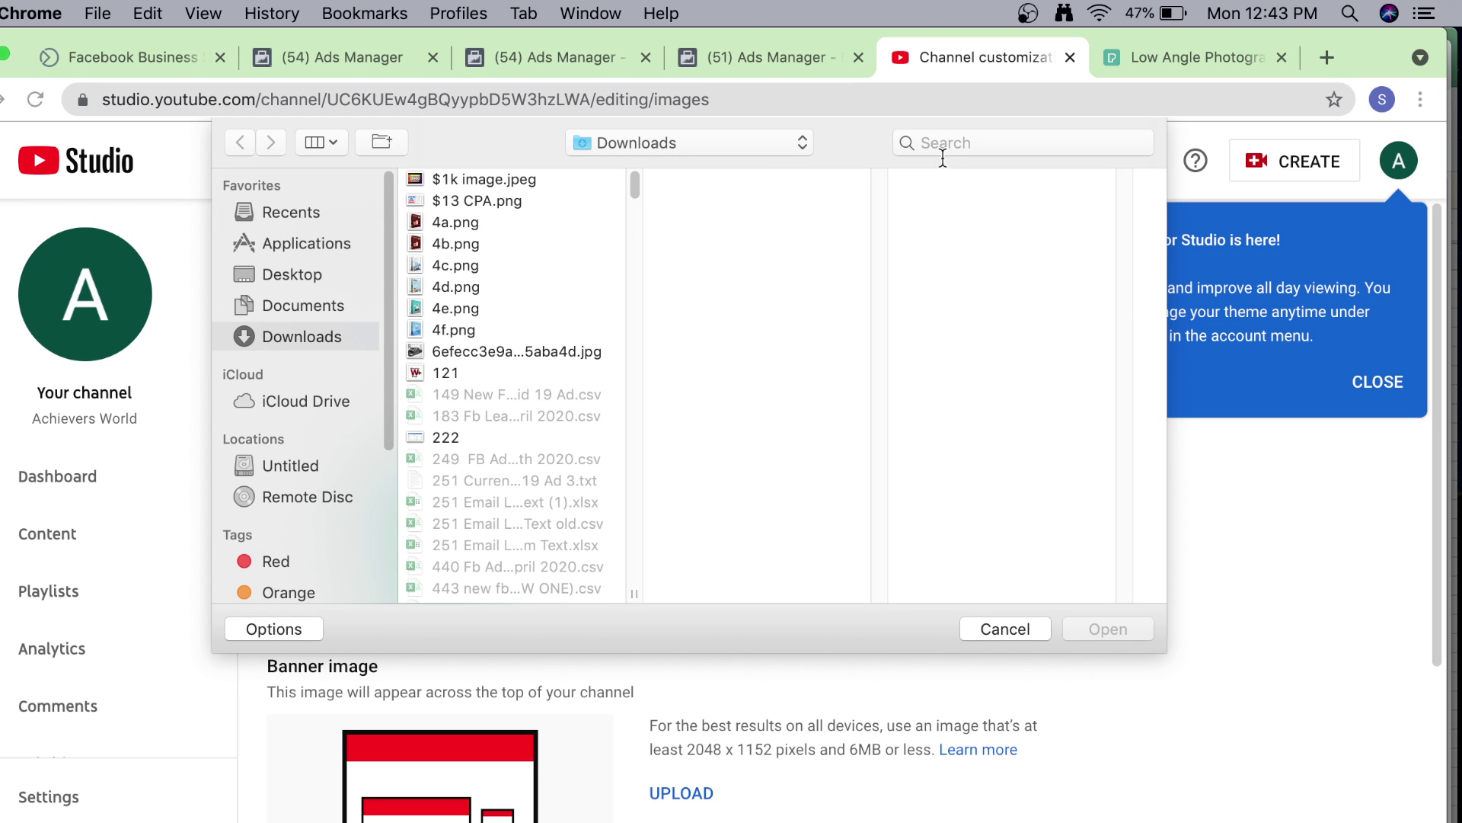
scroll(495, 358, "down", 10)
scroll(495, 358, "up", 10)
type("pexels-v")
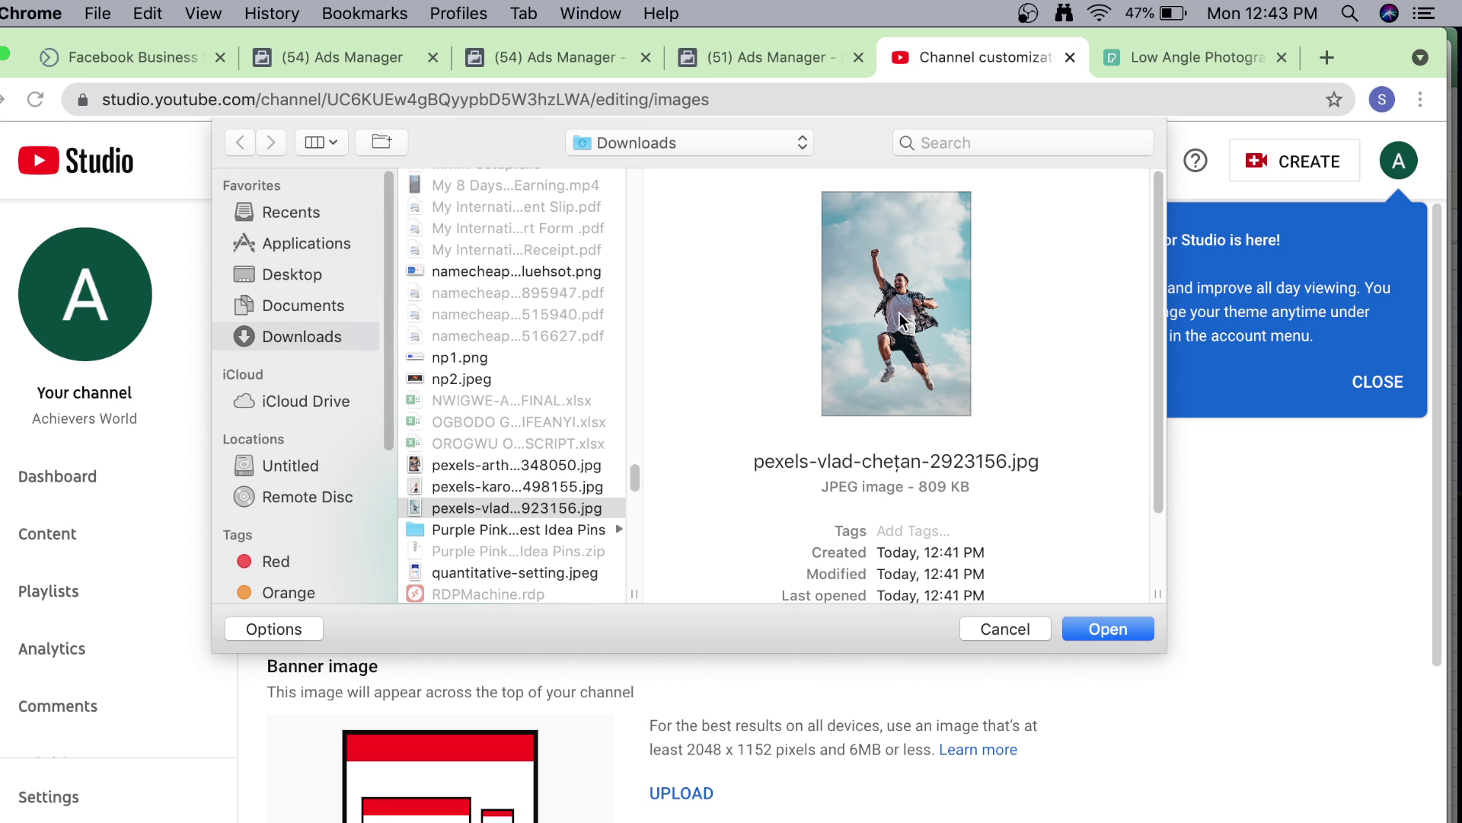
left_click(1120, 635)
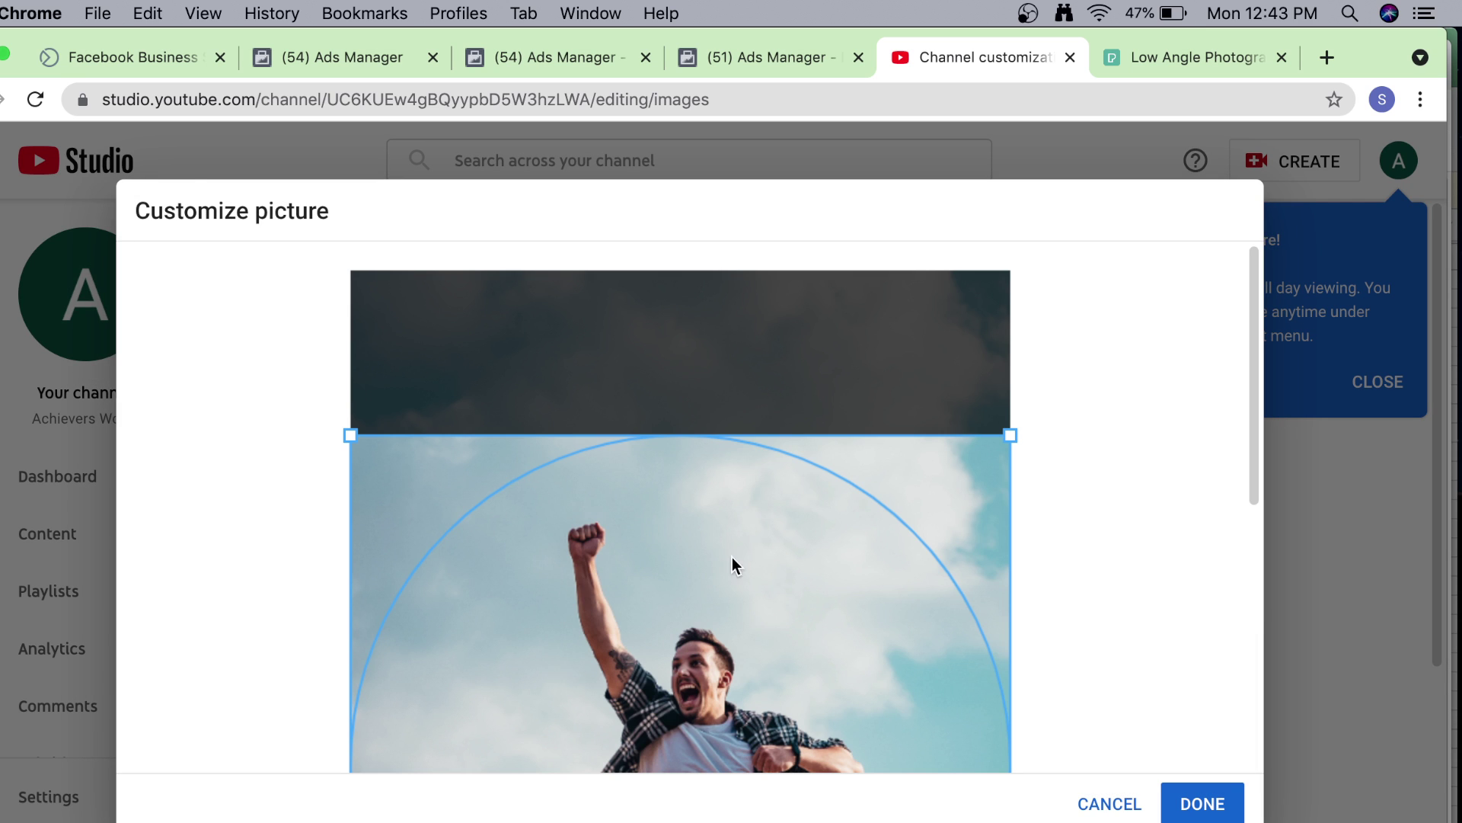
Reposition the circular crop to fit the jumping man from raised fist to shoes and apply the profile picture crop.
scroll(914, 642, "down", 5)
scroll(918, 627, "up", 4)
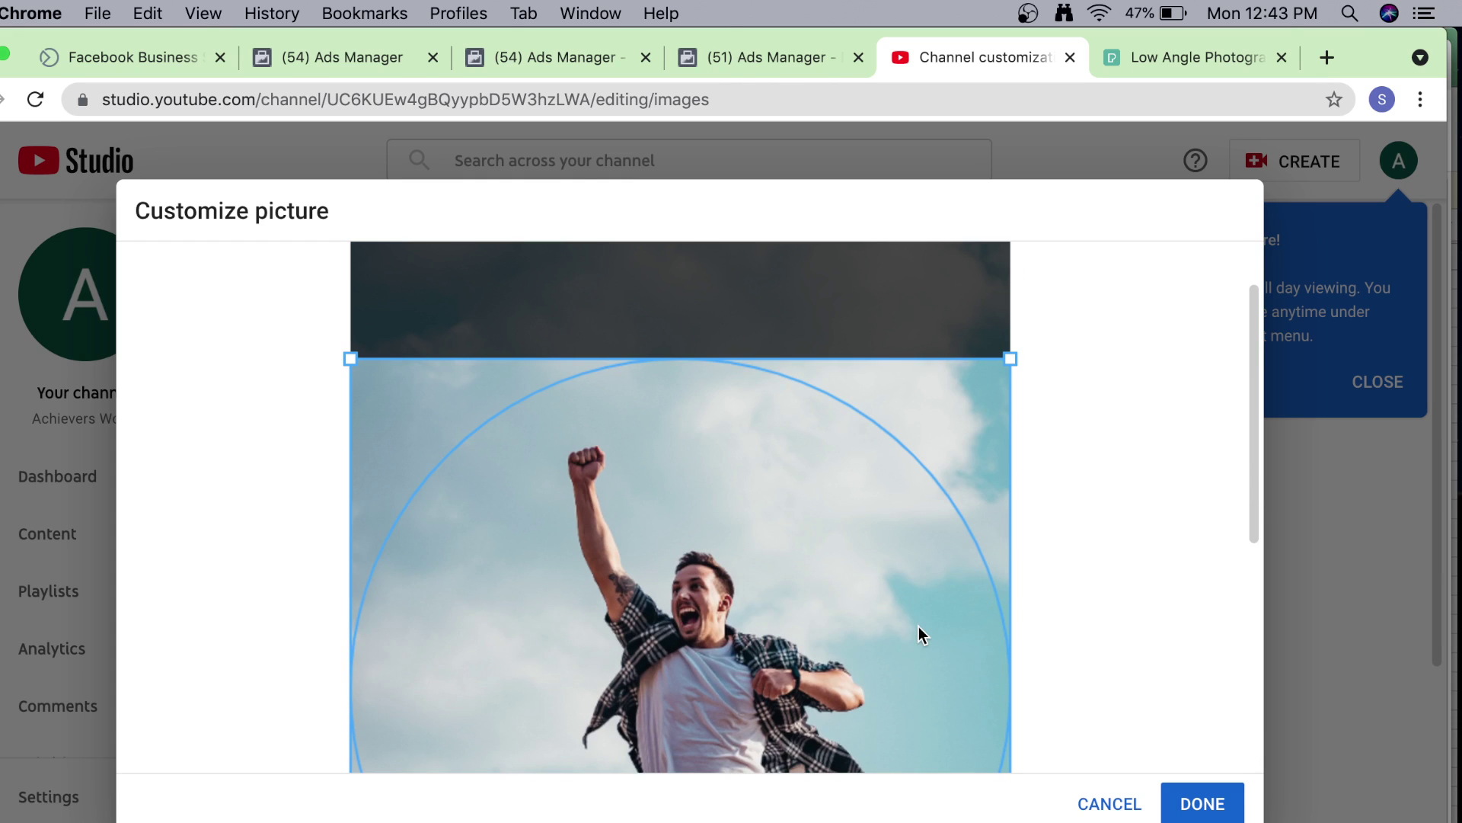
scroll(913, 628, "down", 3)
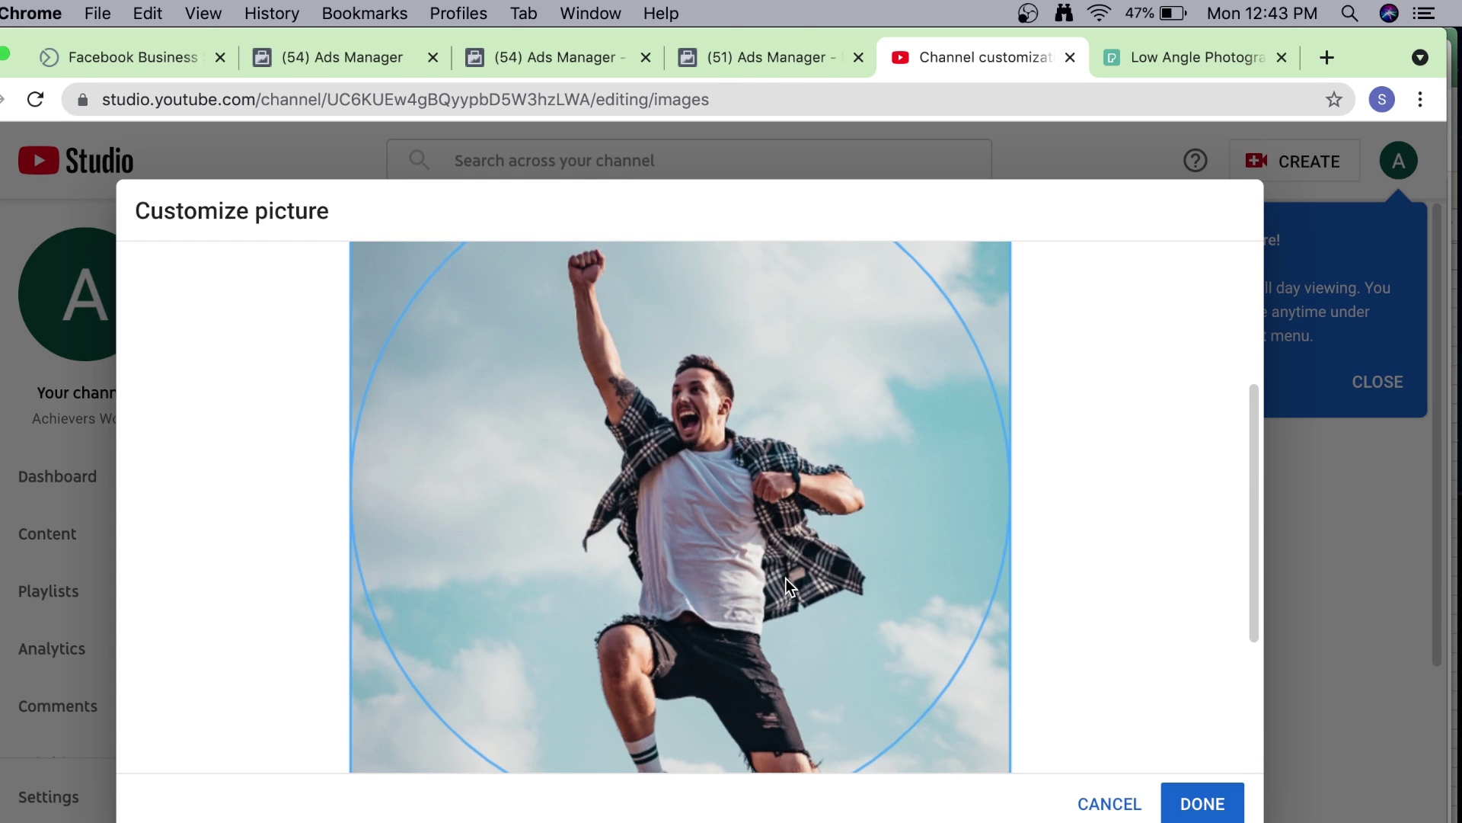
scroll(780, 588, "up", 2)
left_click_drag(779, 592, 741, 681)
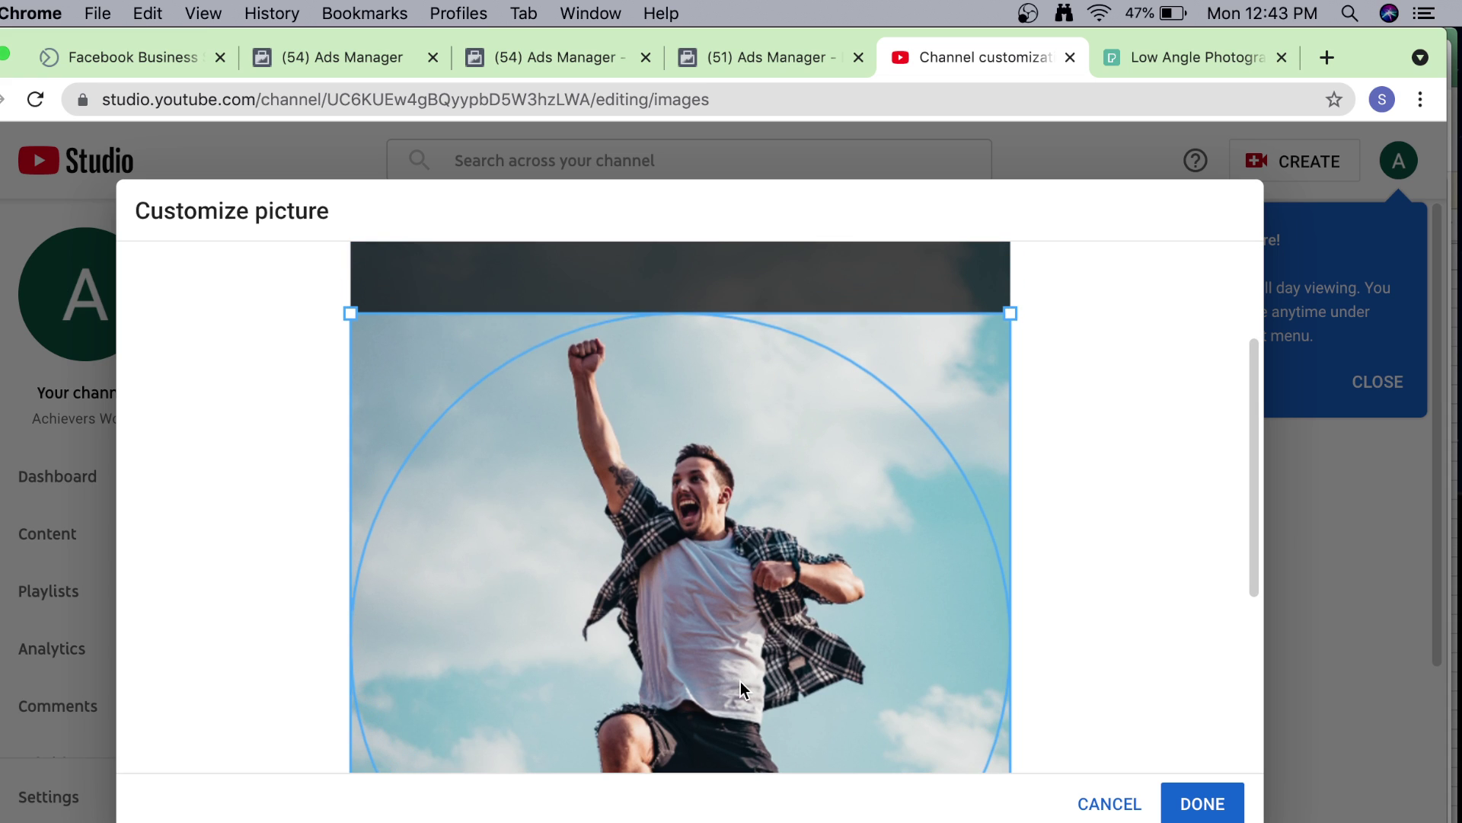
scroll(1124, 563, "down", 4)
scroll(1123, 561, "down", 1)
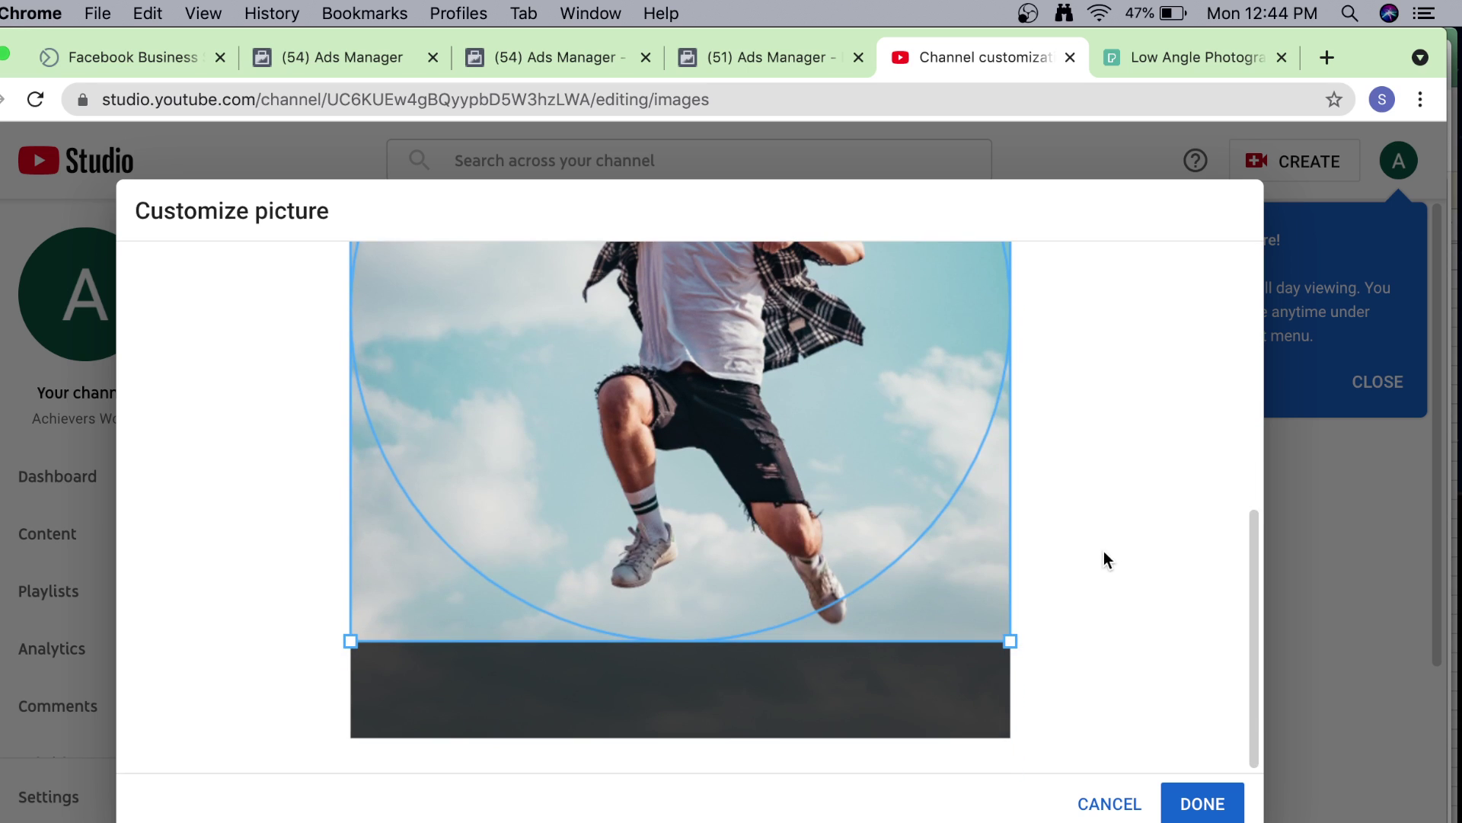
scroll(798, 466, "up", 5)
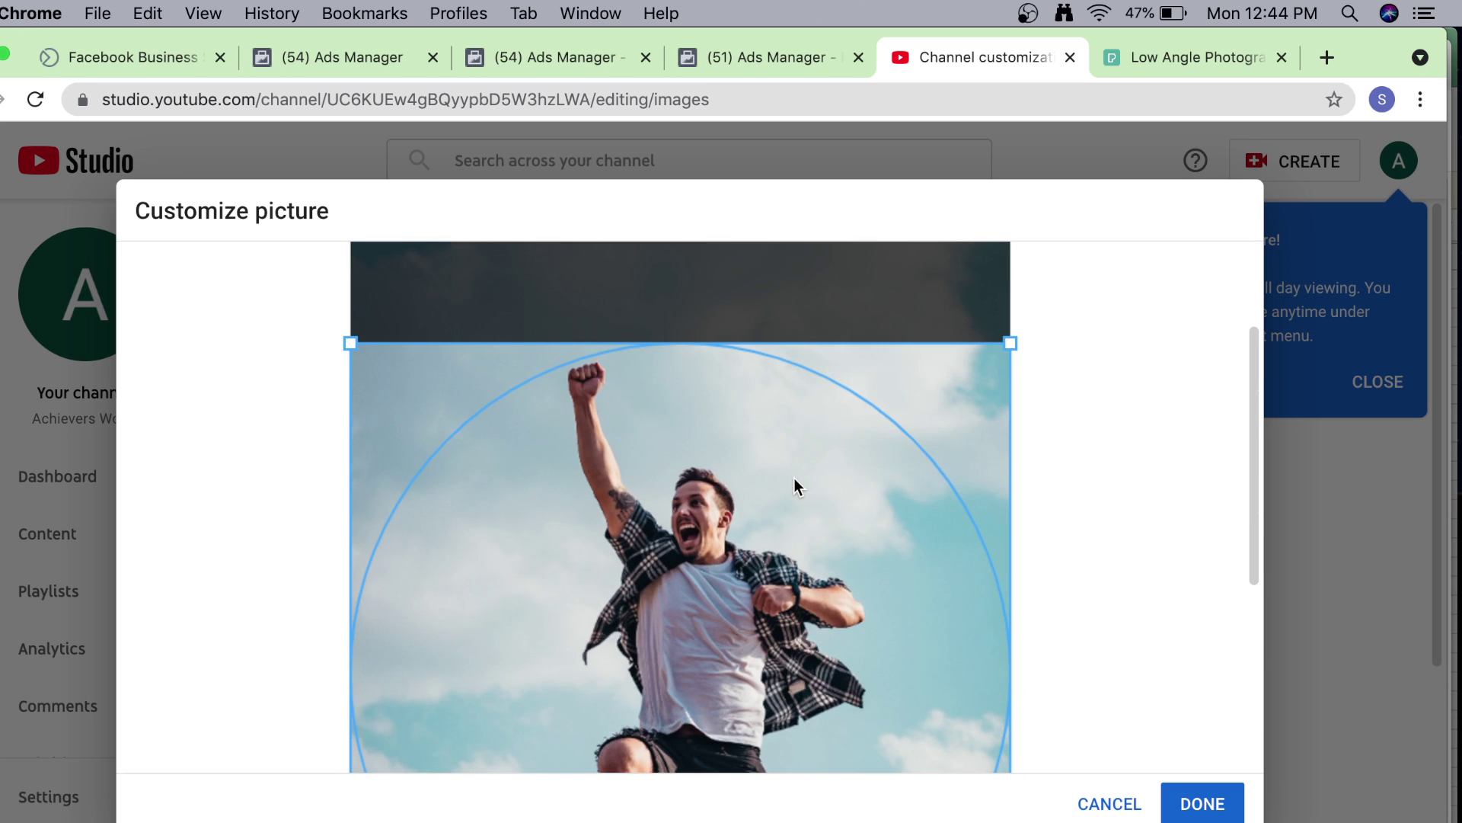
left_click_drag(742, 478, 741, 485)
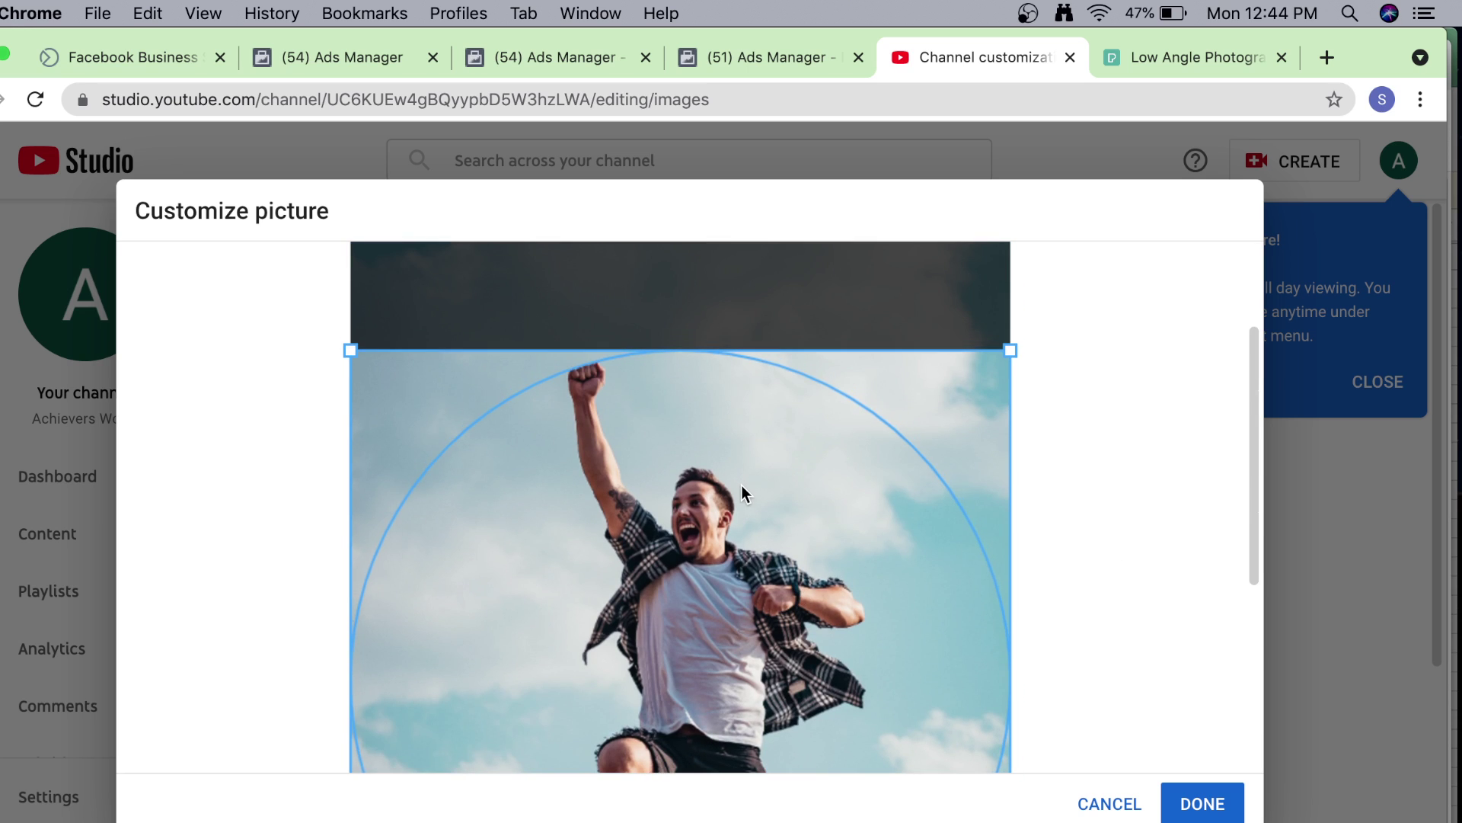
scroll(885, 524, "down", 5)
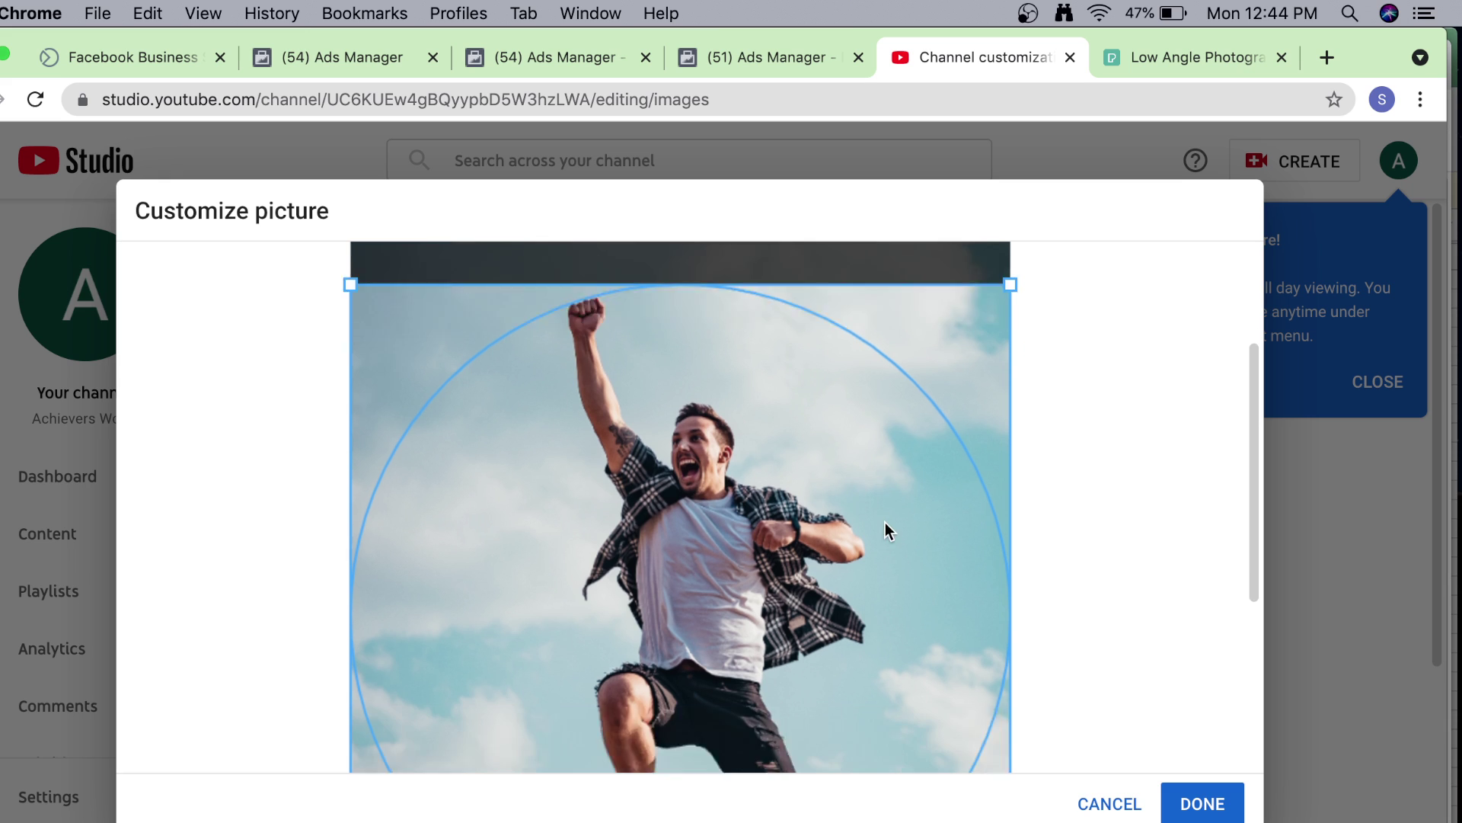
scroll(893, 518, "up", 5)
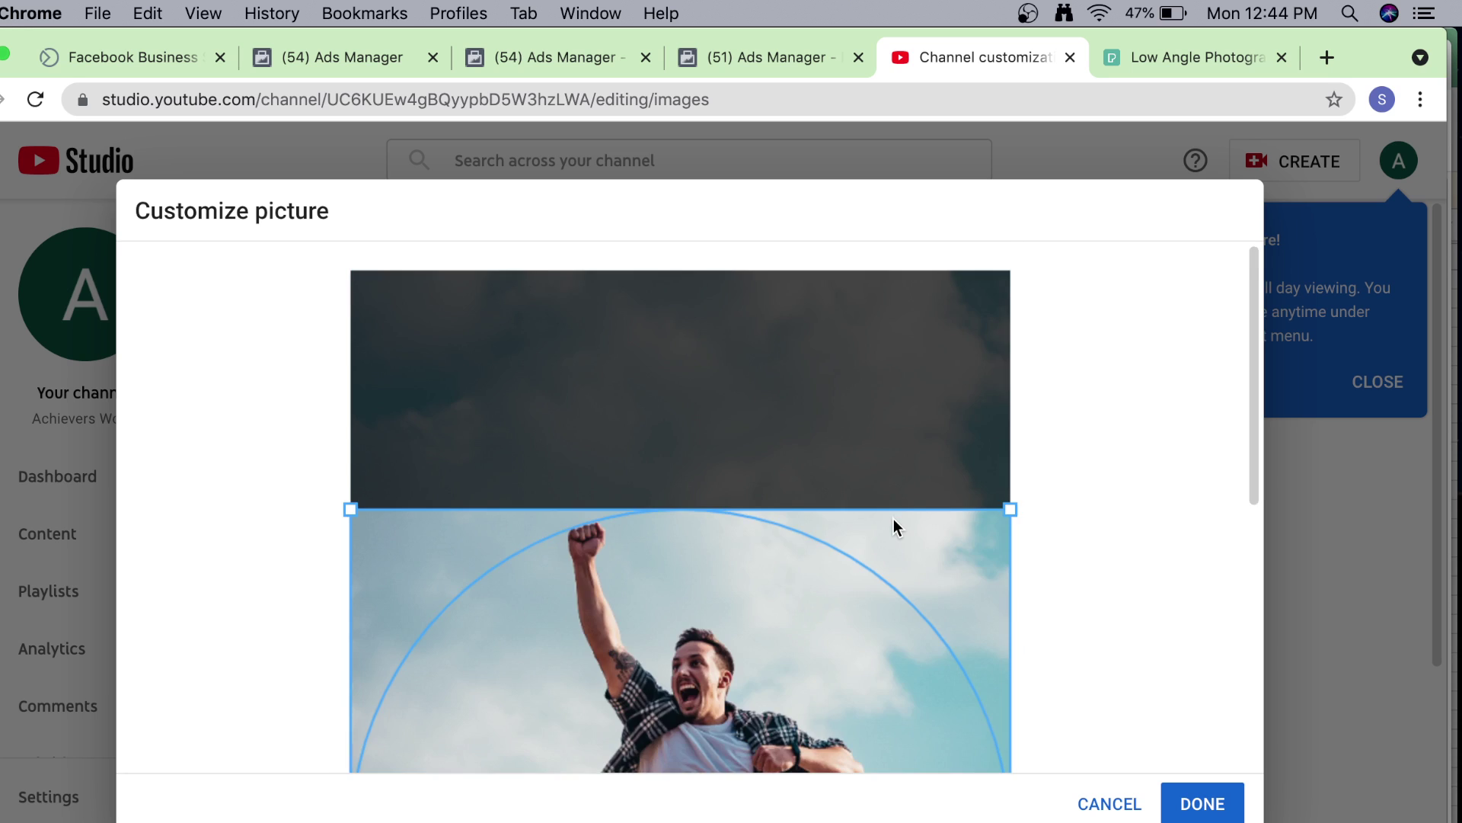
scroll(893, 519, "down", 5)
left_click(1192, 812)
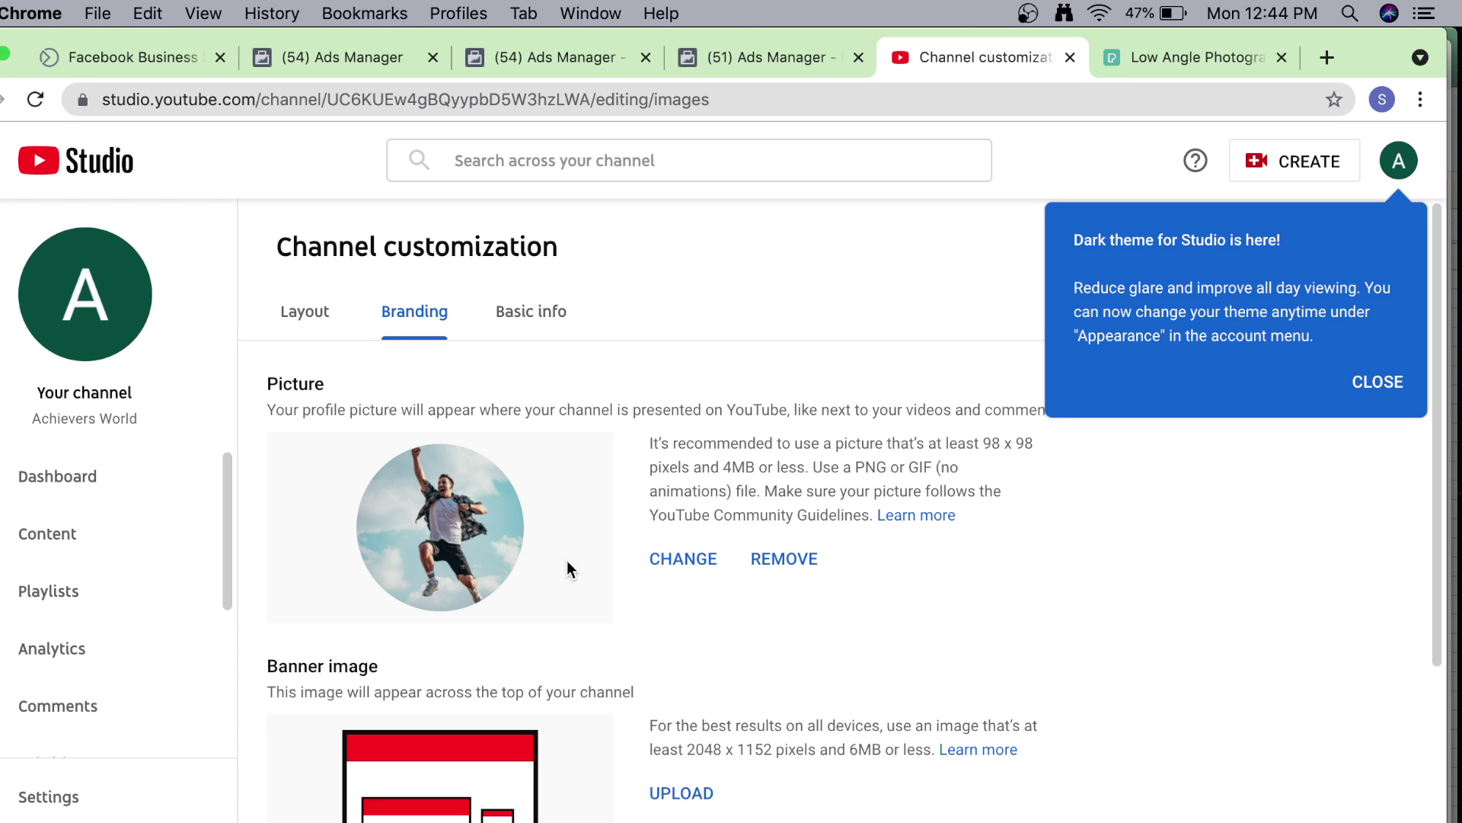
Review the channel's branding sections, switch to another Chrome profile and open canva.com.
scroll(592, 547, "down", 5)
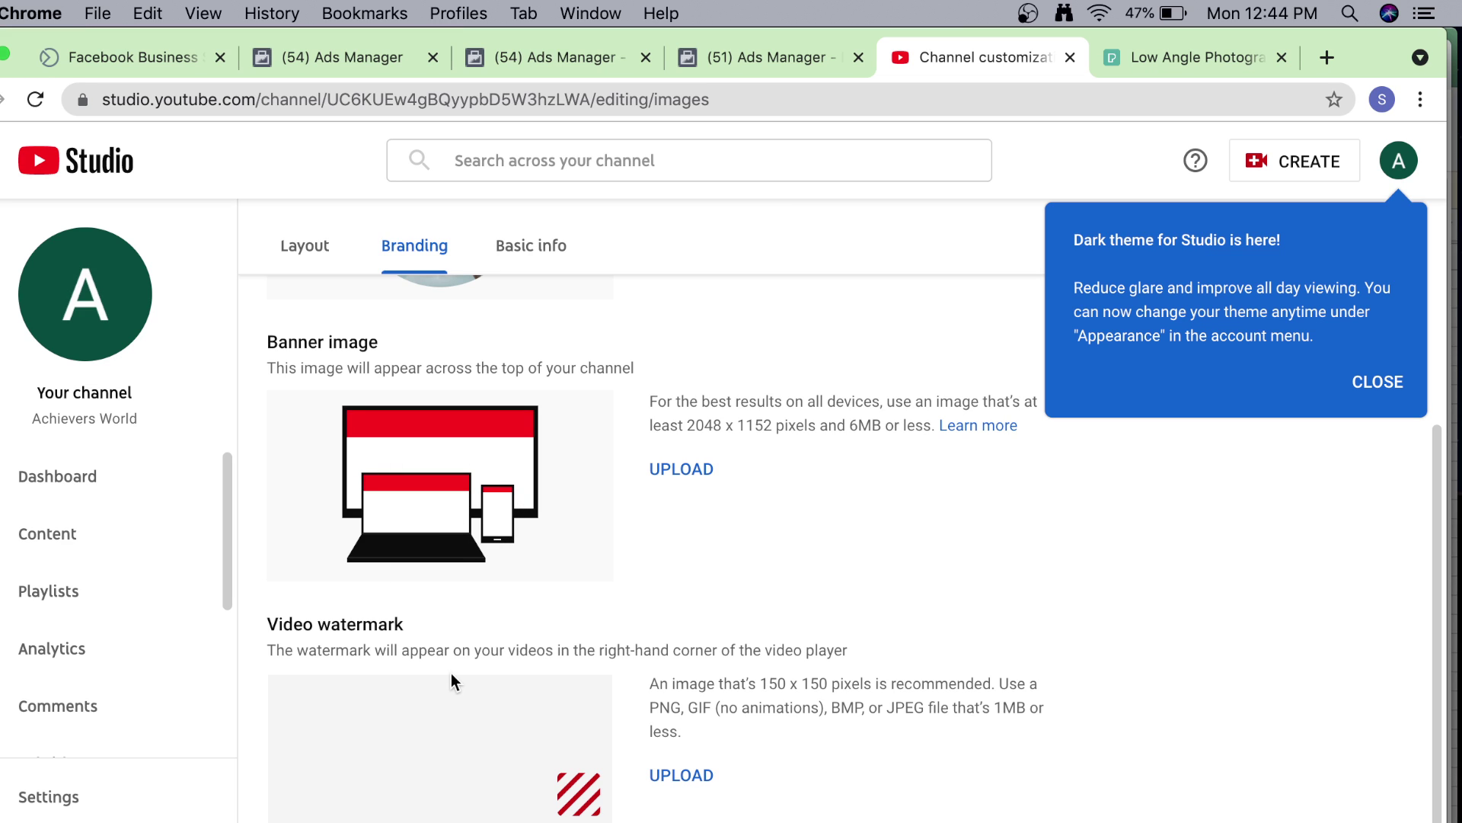
scroll(597, 691, "up", 3)
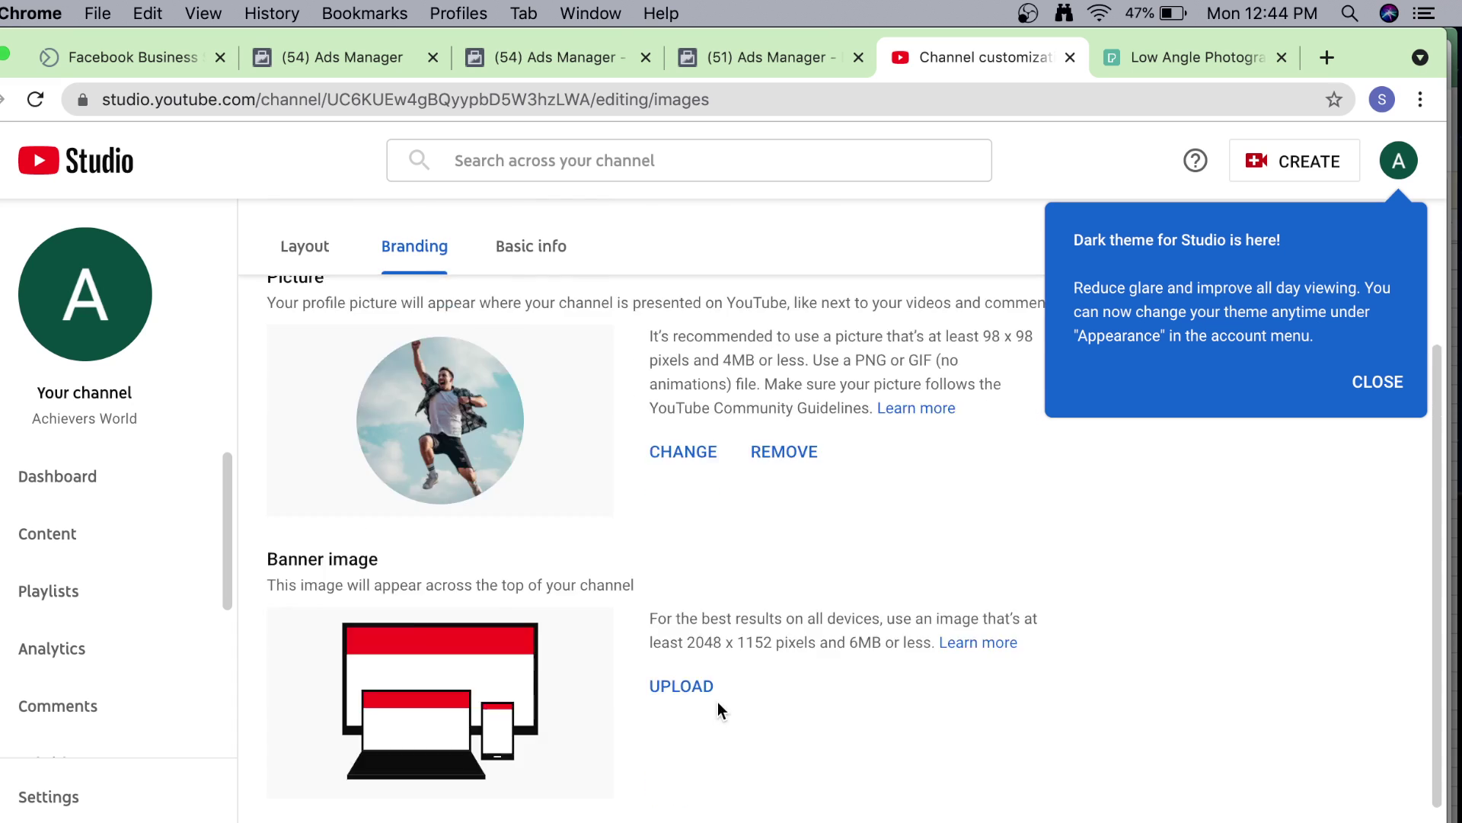
scroll(717, 702, "up", 2)
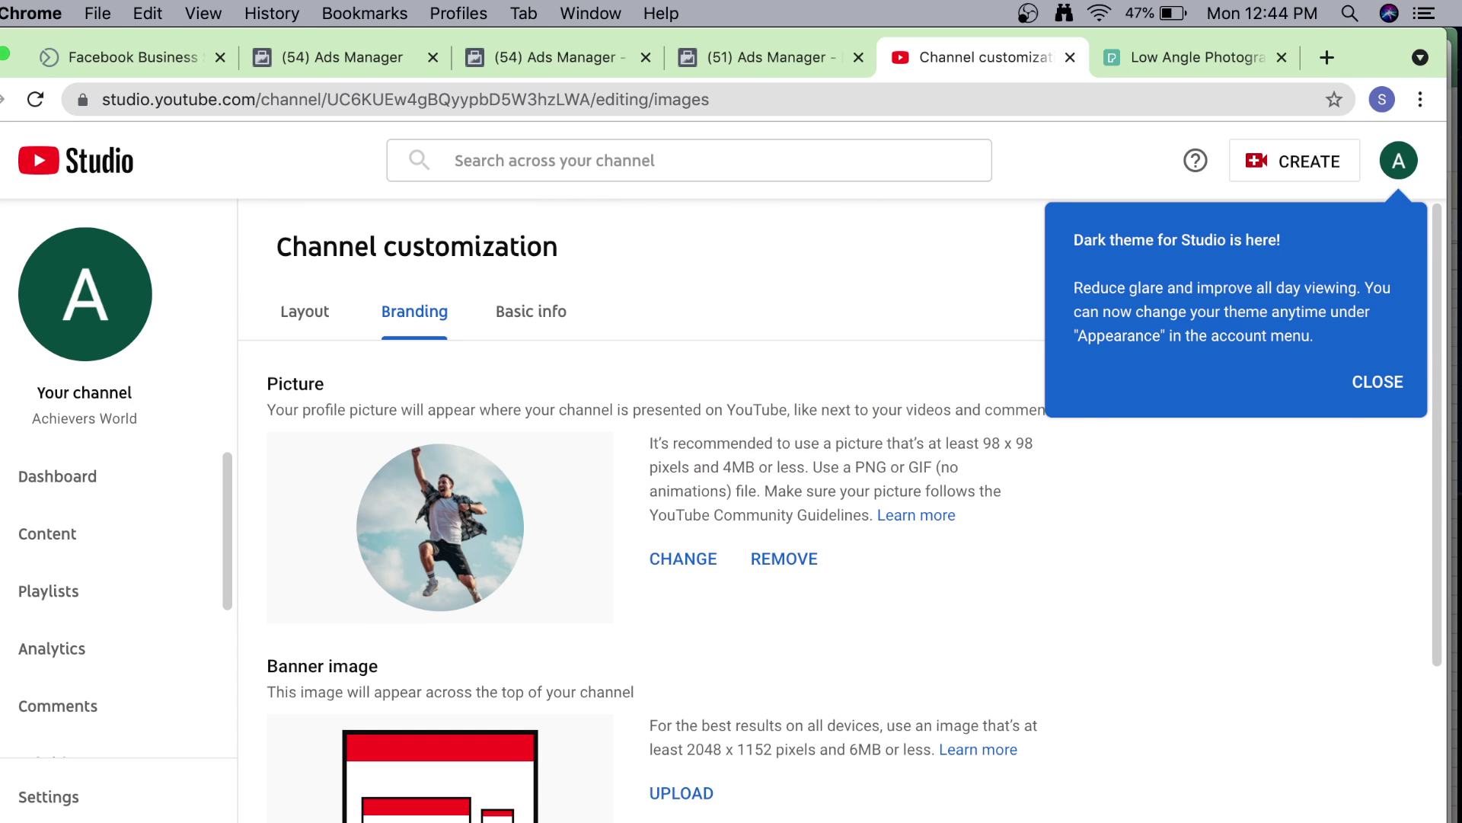
right_click(1455, 472)
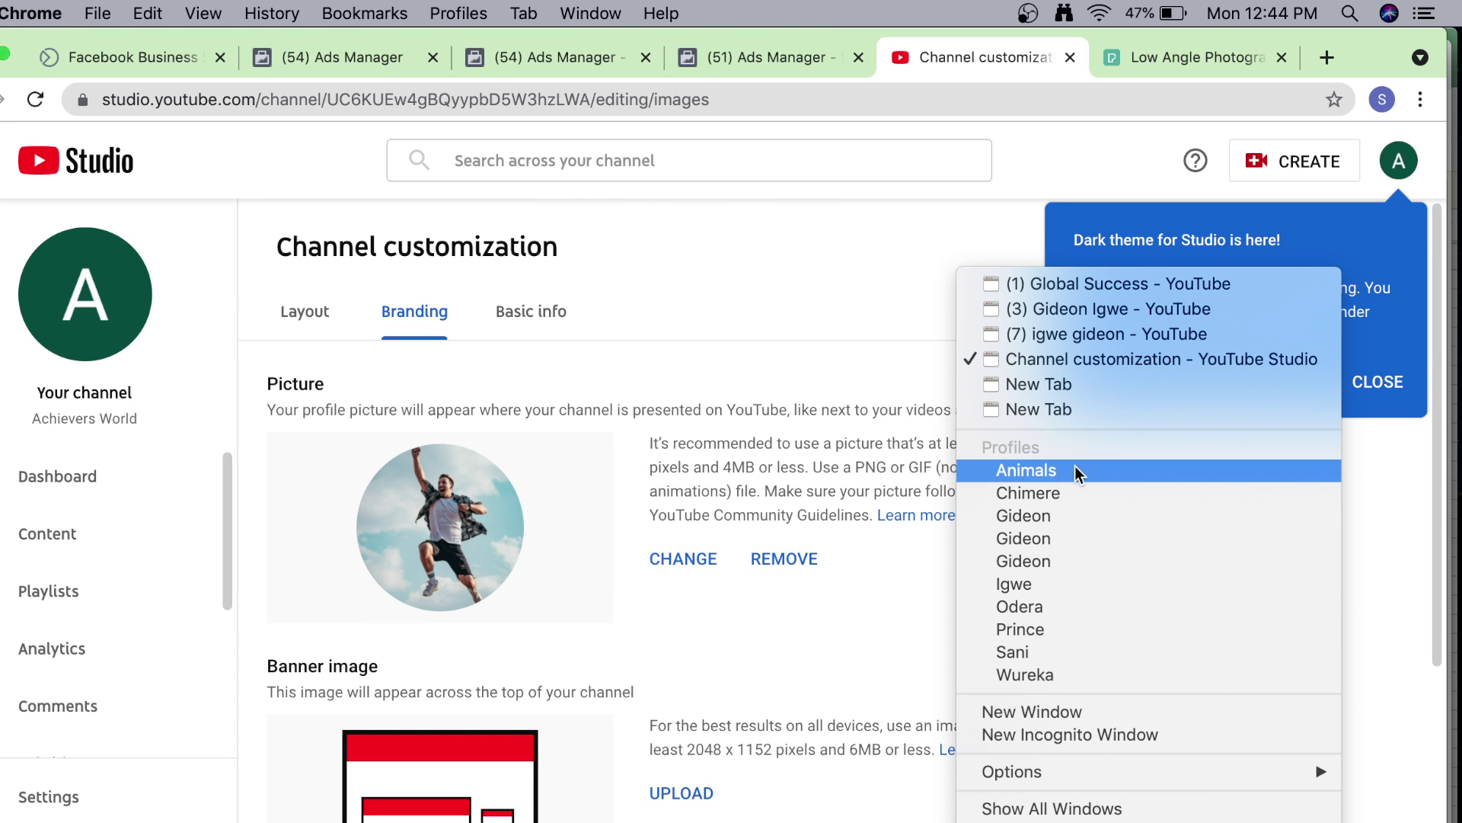
left_click(1044, 580)
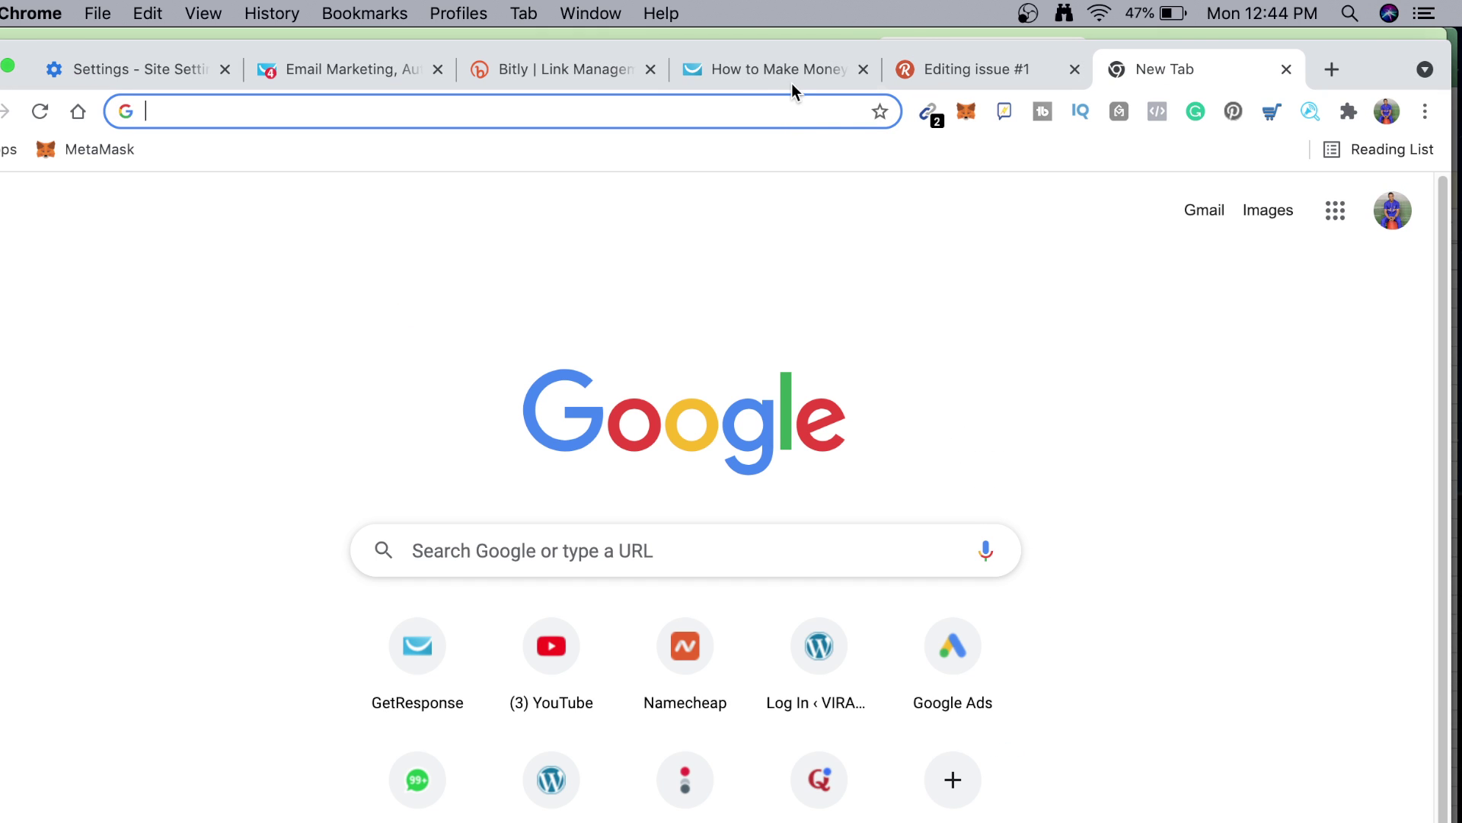
type("canva.com")
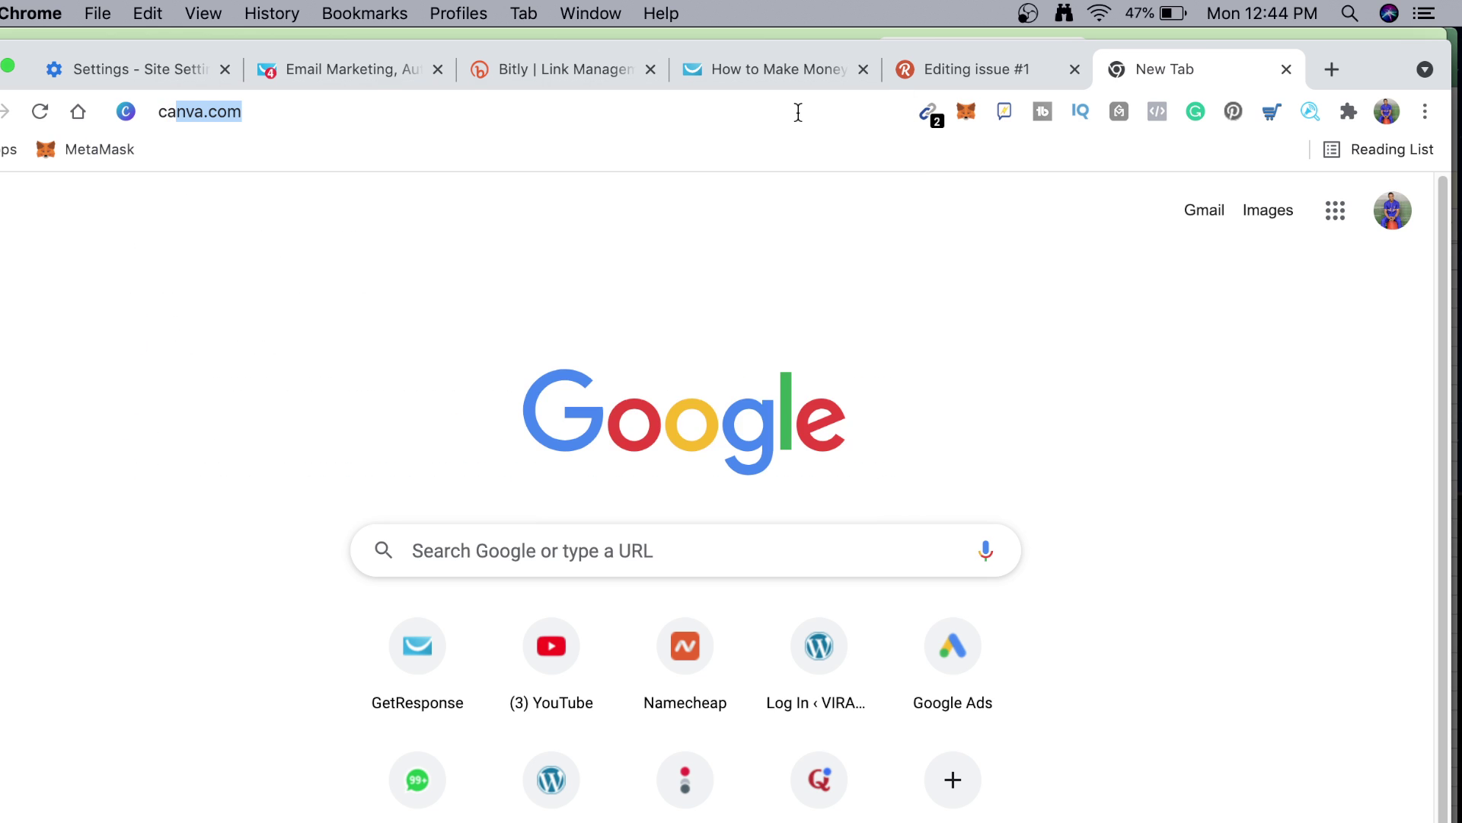
key("Return")
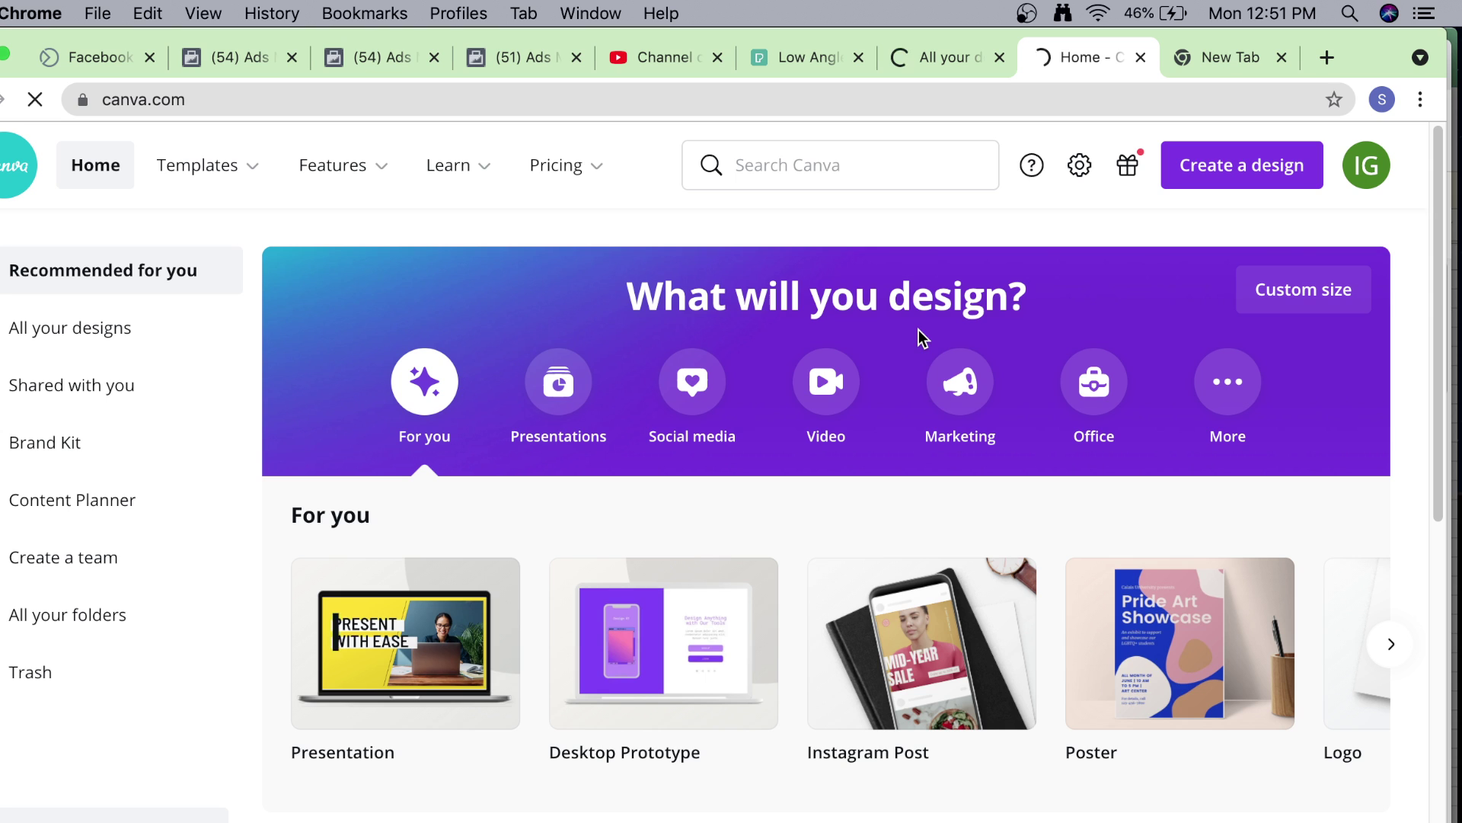
Search Canva for "youtube" and open the YouTube Channel Art templates.
scroll(978, 538, "down", 4)
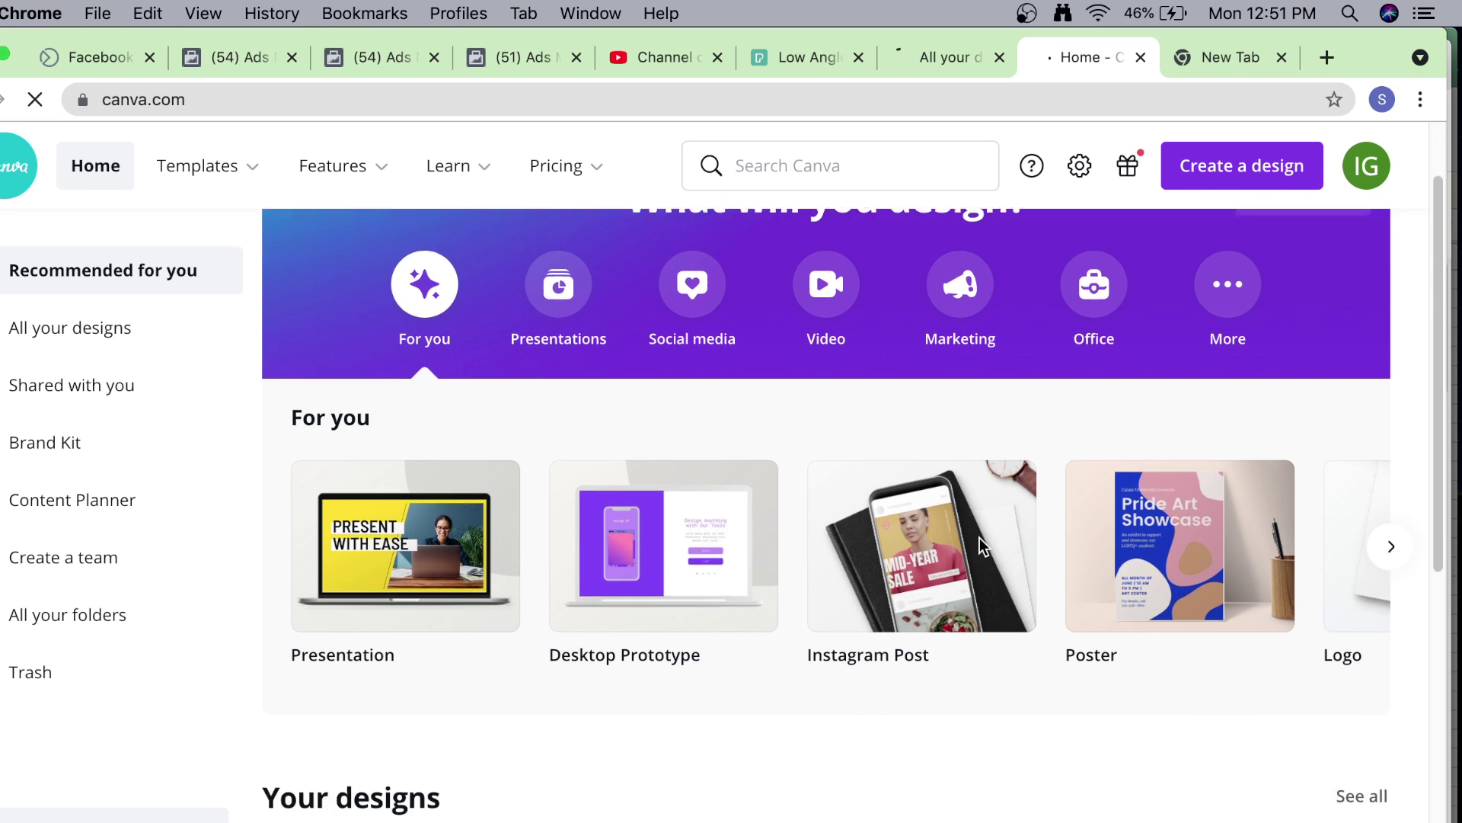
scroll(588, 461, "up", 4)
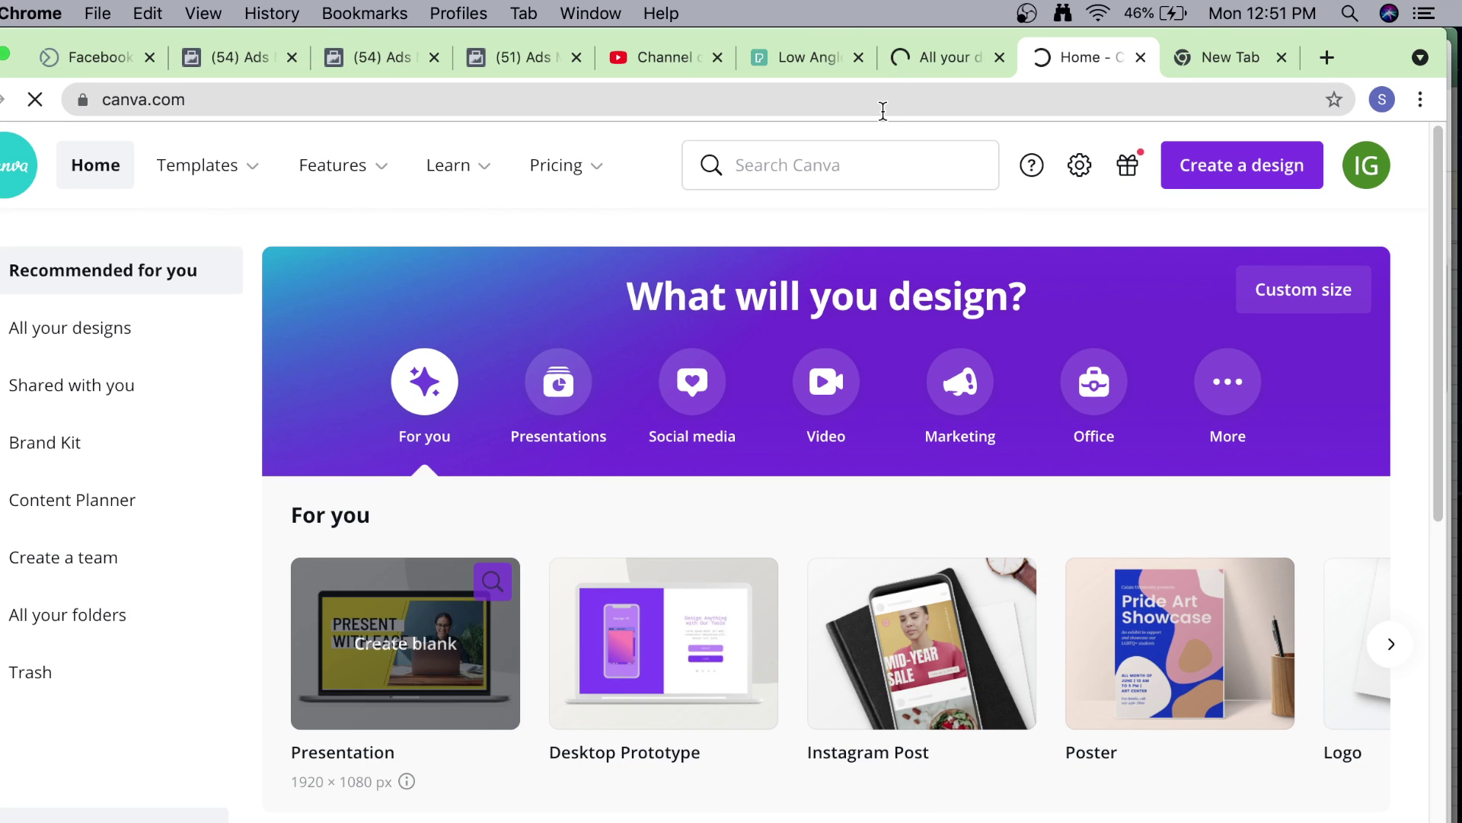
left_click(856, 170)
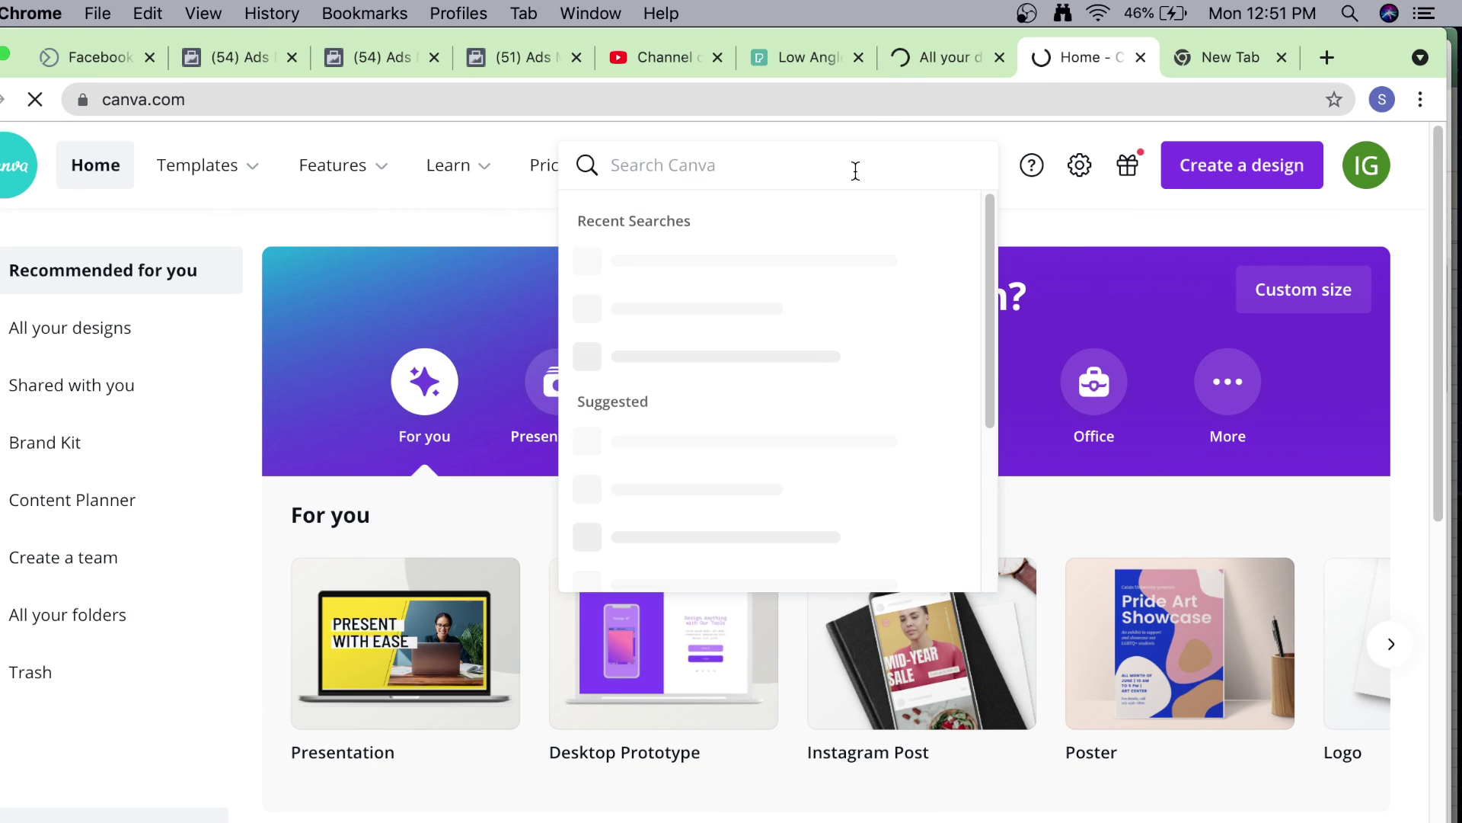
type("yout")
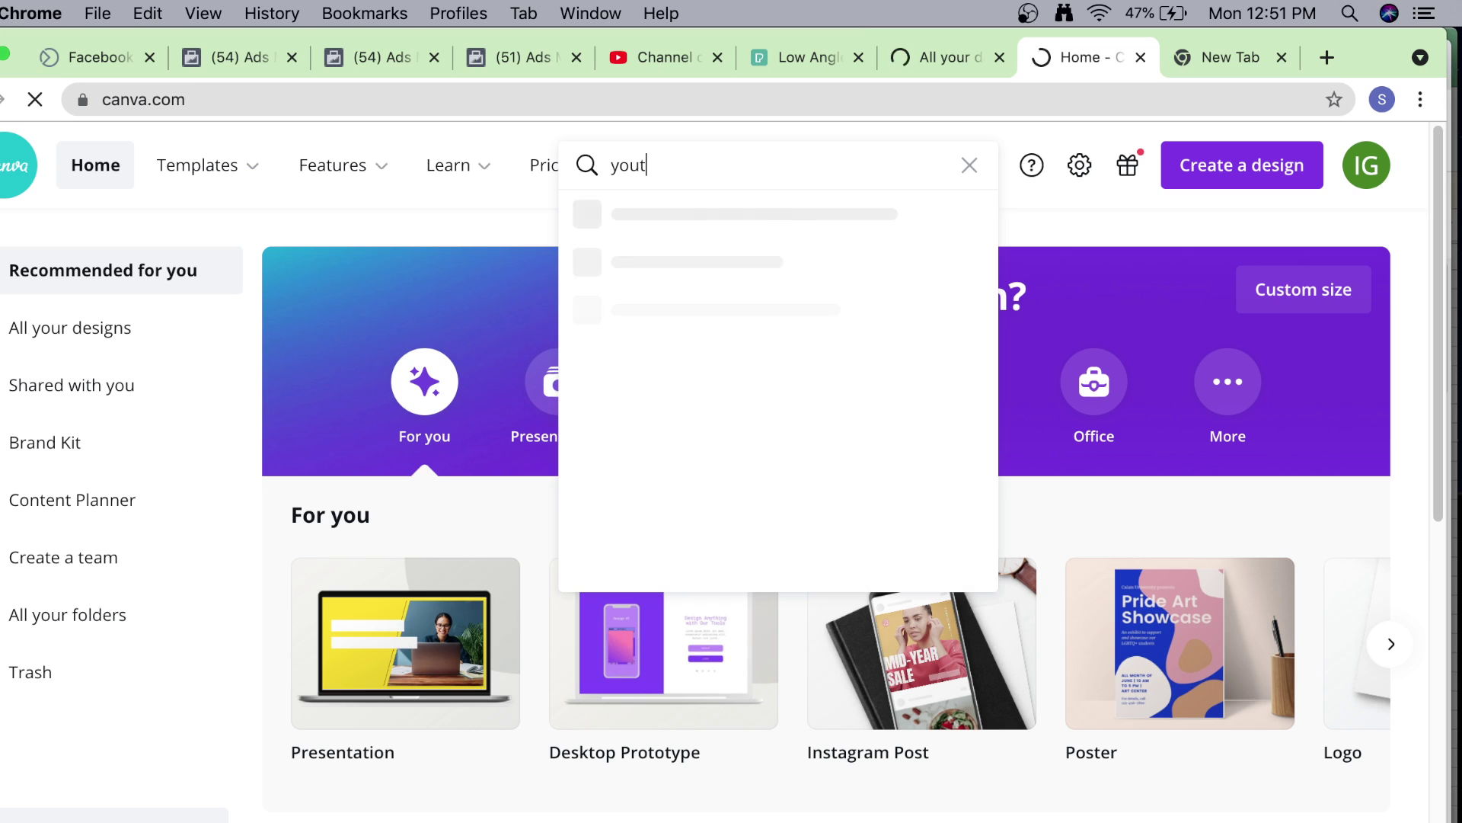
type("u")
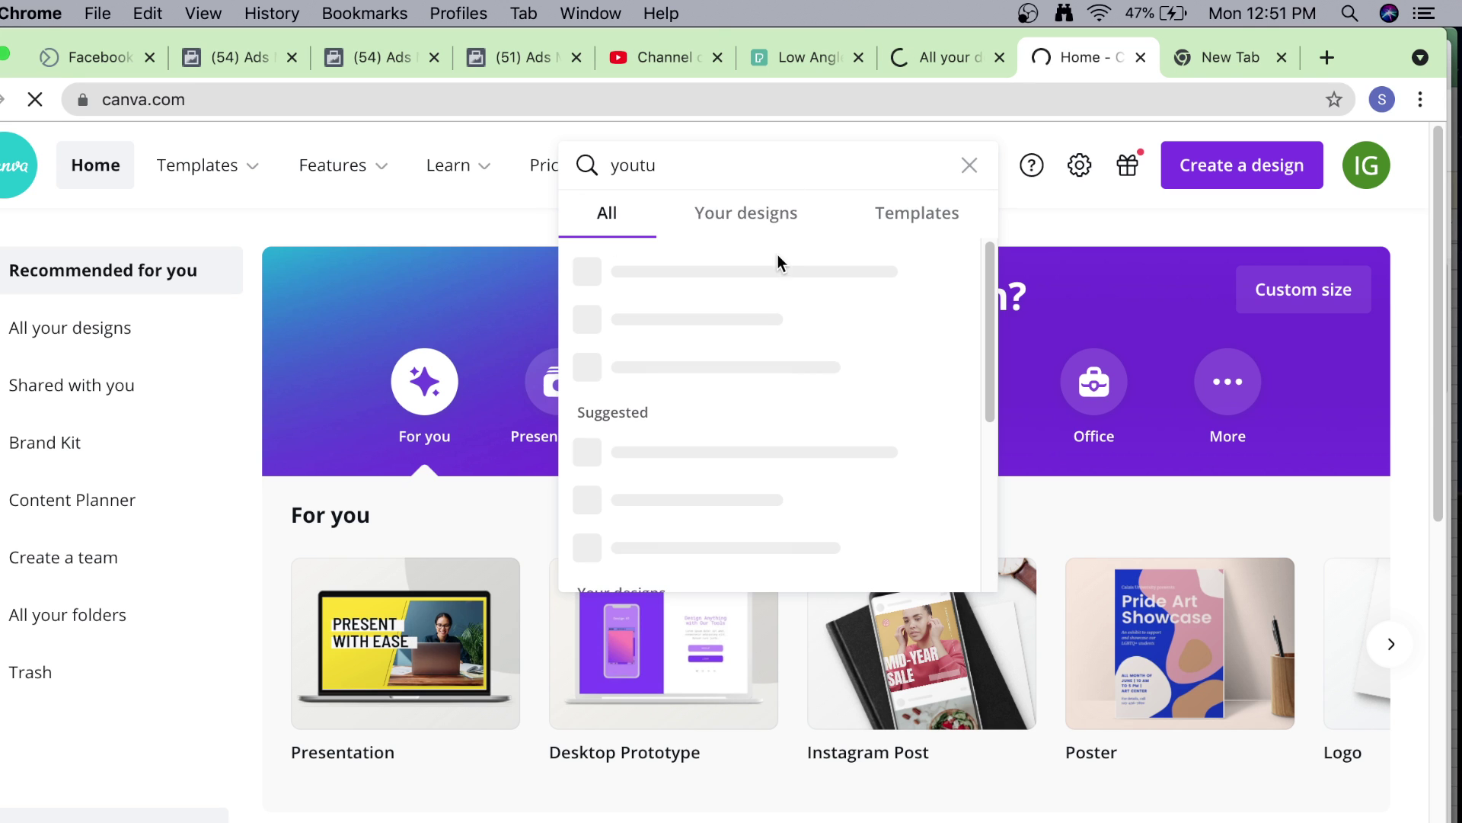
type("be")
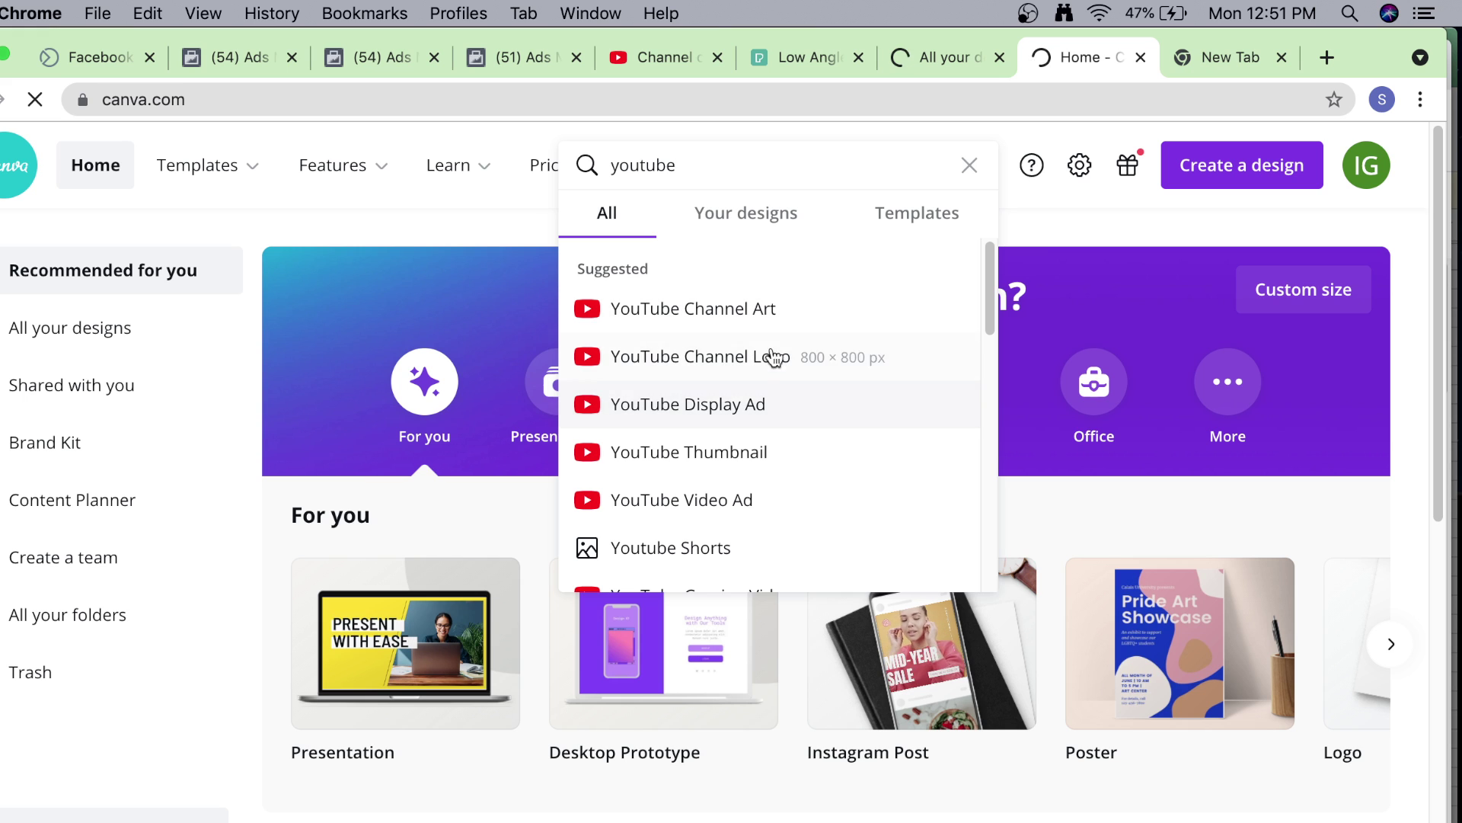
left_click(760, 304)
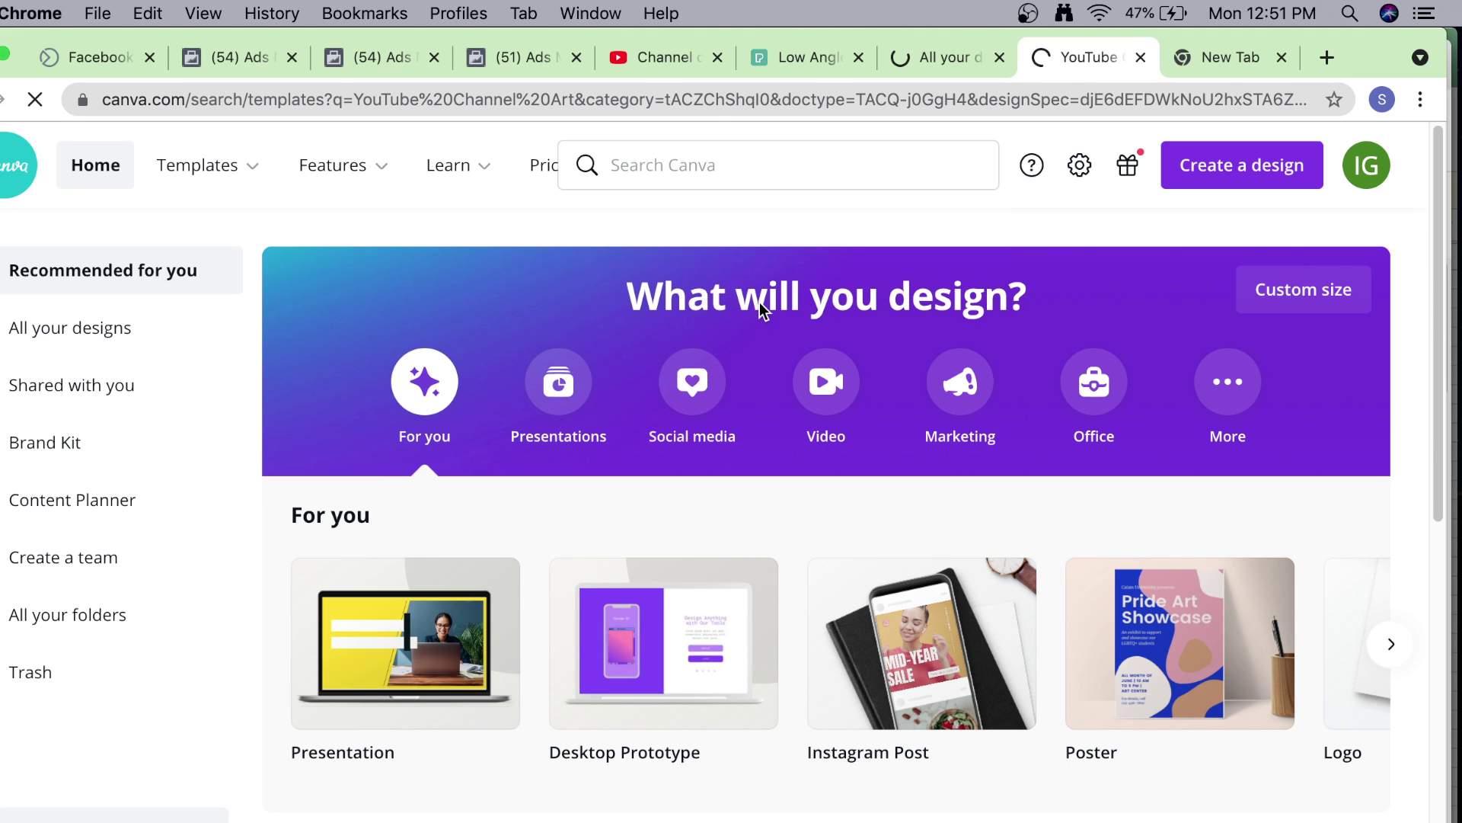
Check the banner image section of the channel's branding page and return to Canva's YouTube Channel Art templates.
left_click(643, 55)
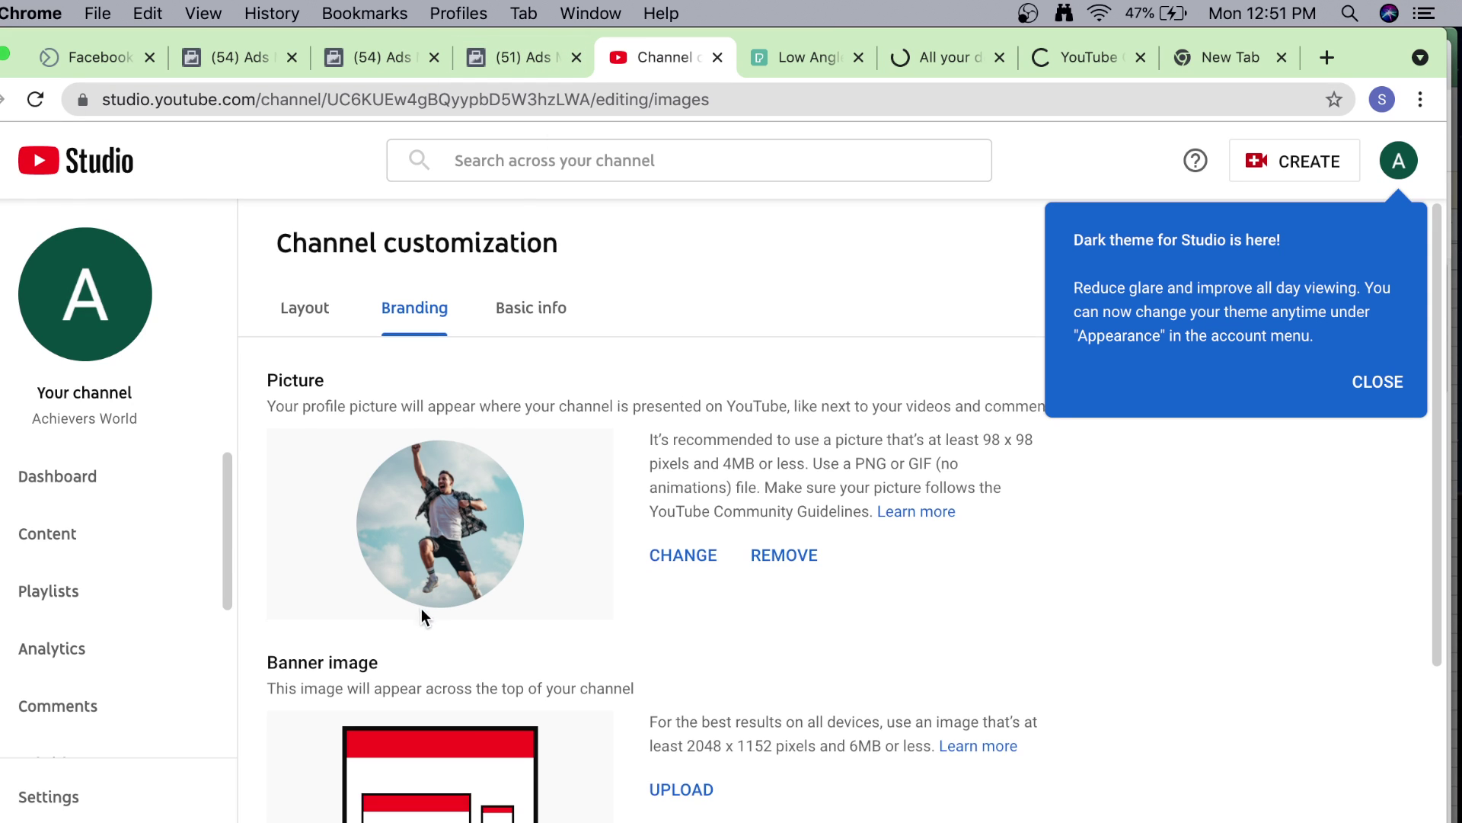
scroll(422, 608, "down", 3)
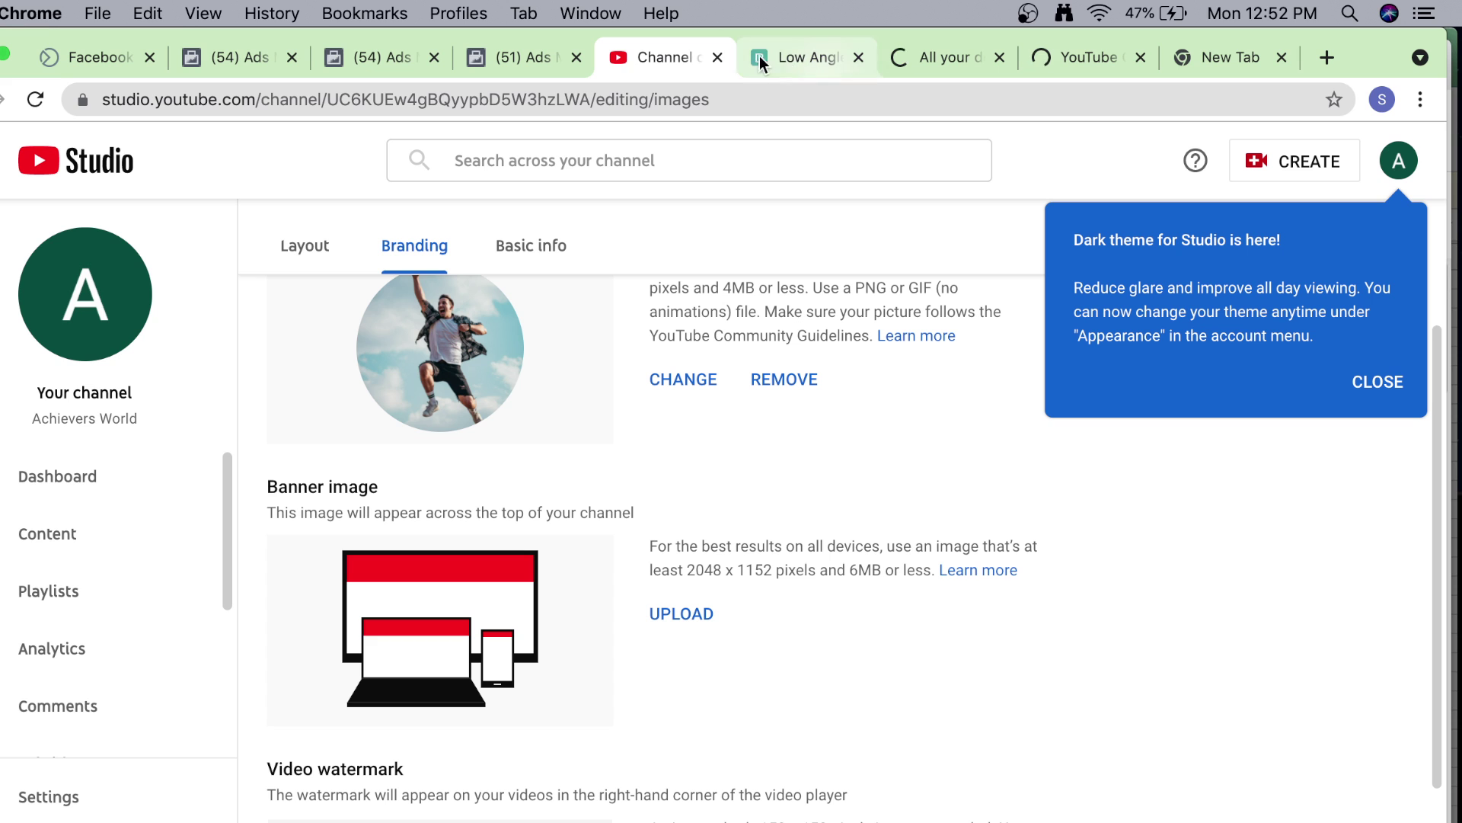
left_click(949, 53)
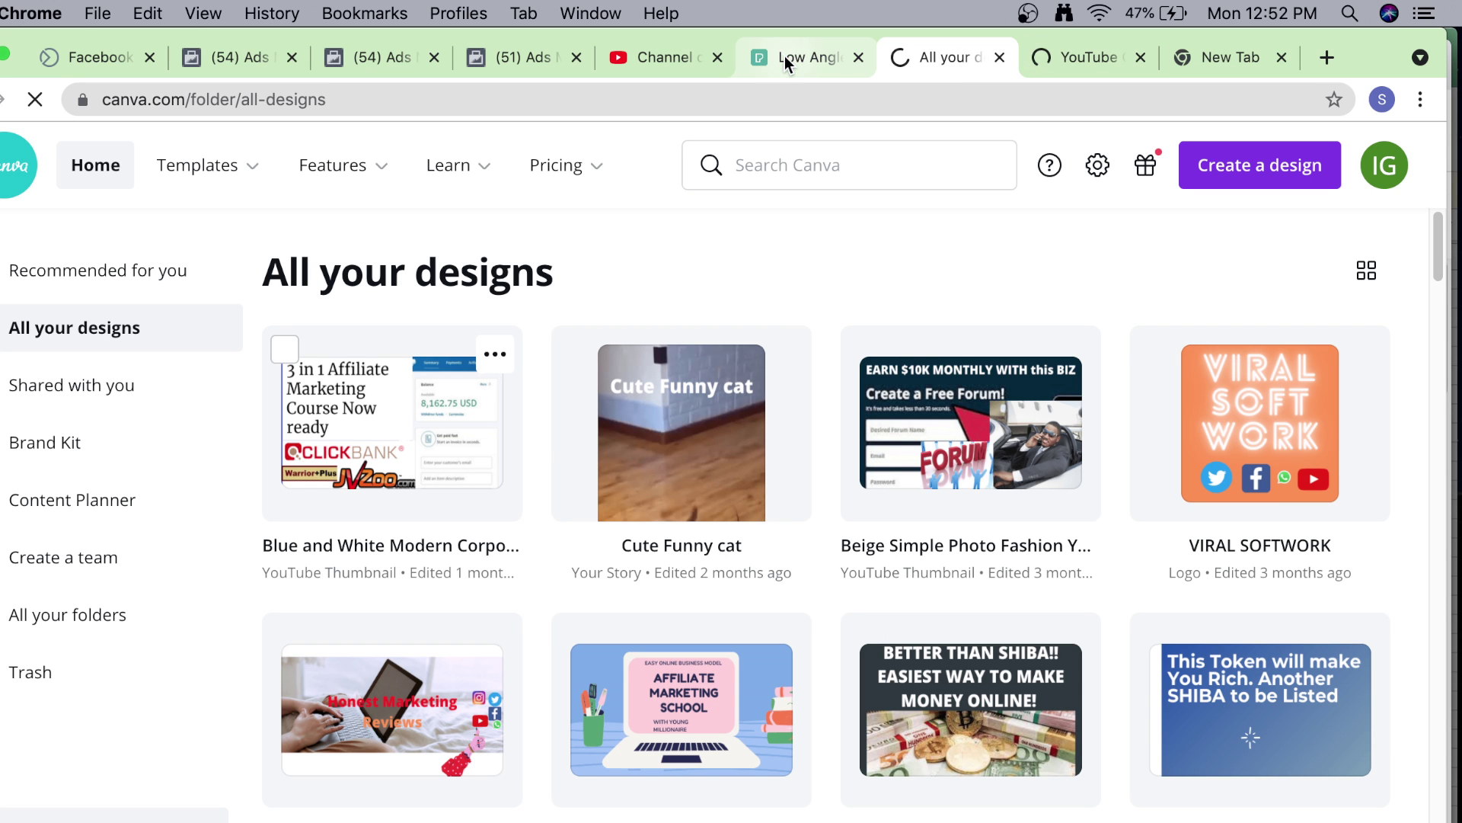
left_click(1066, 54)
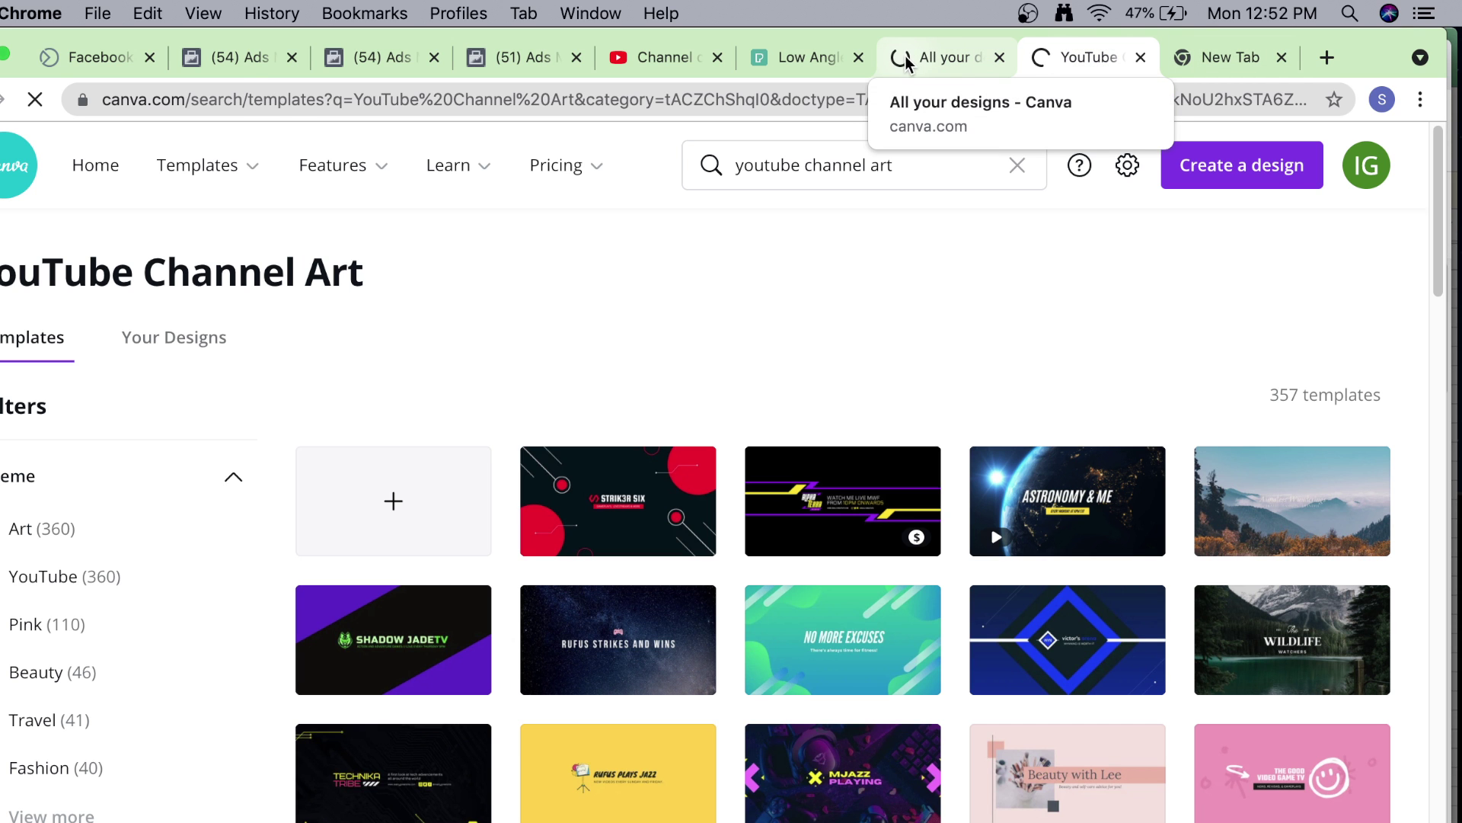
Create a blank YouTube Channel Art design from the template gallery and dismiss the virus-removal notification.
mouse_move(645, 457)
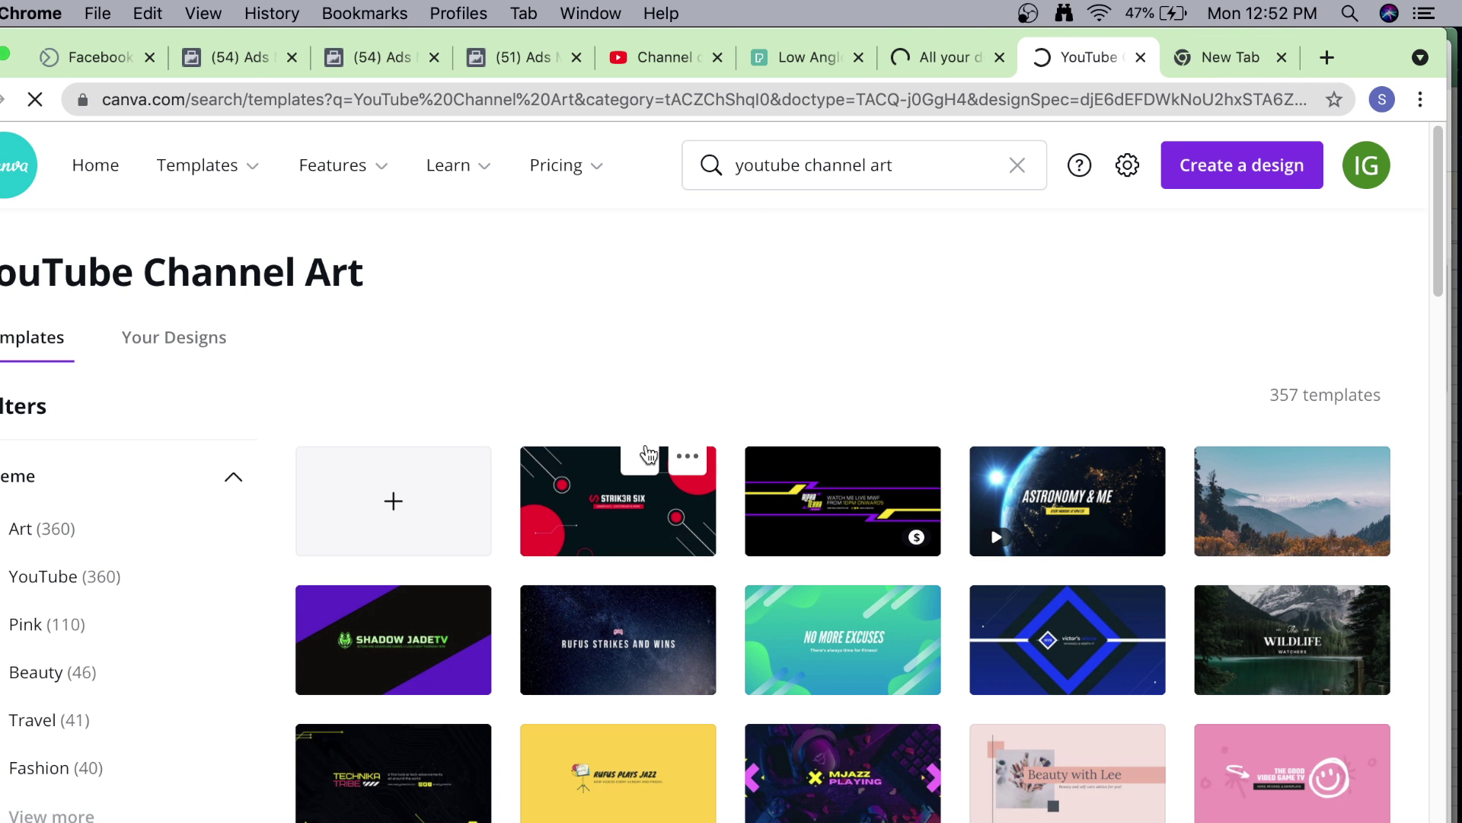
scroll(585, 443, "down", 1)
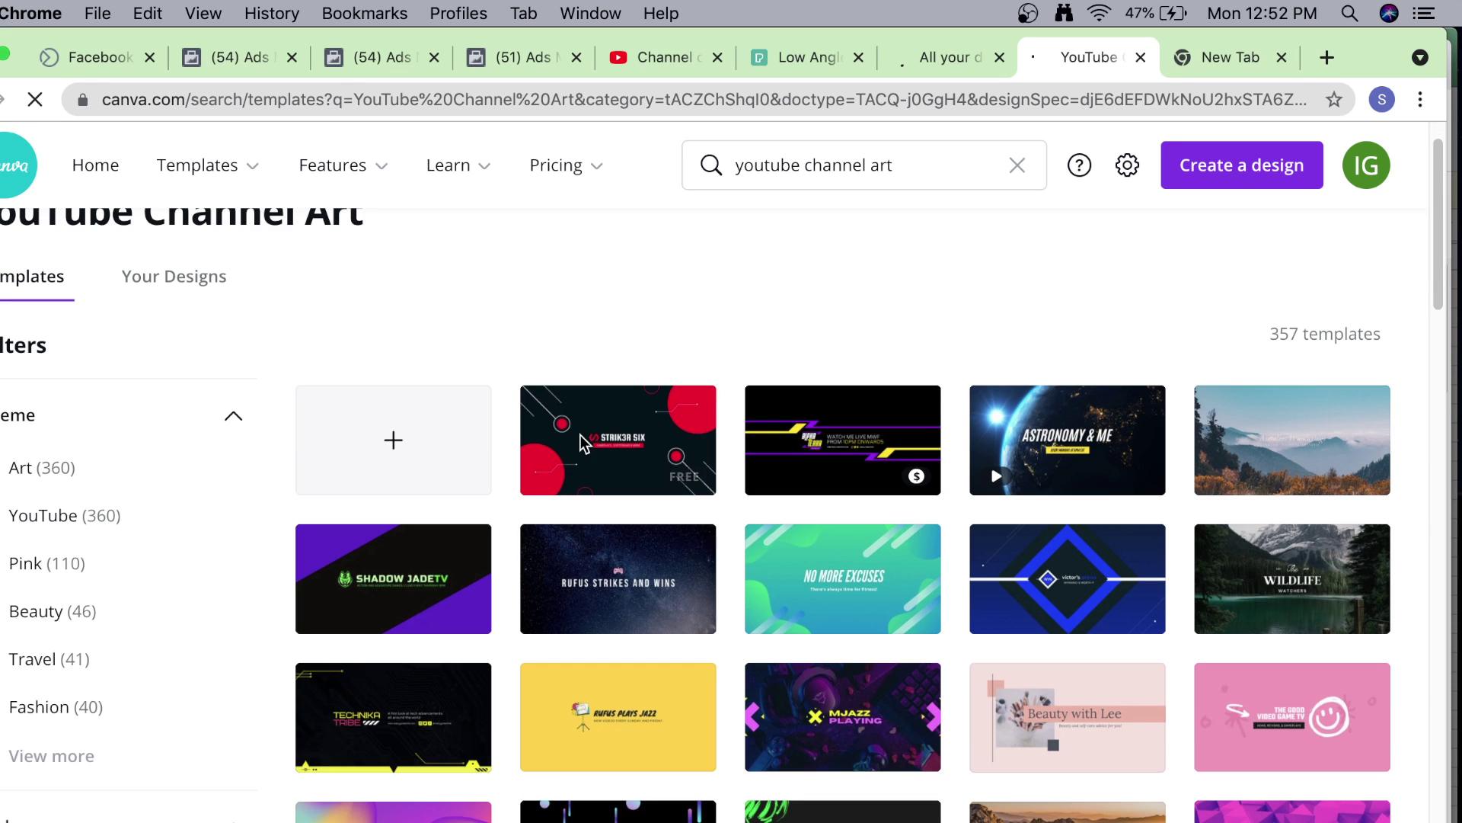
scroll(585, 444, "down", 1)
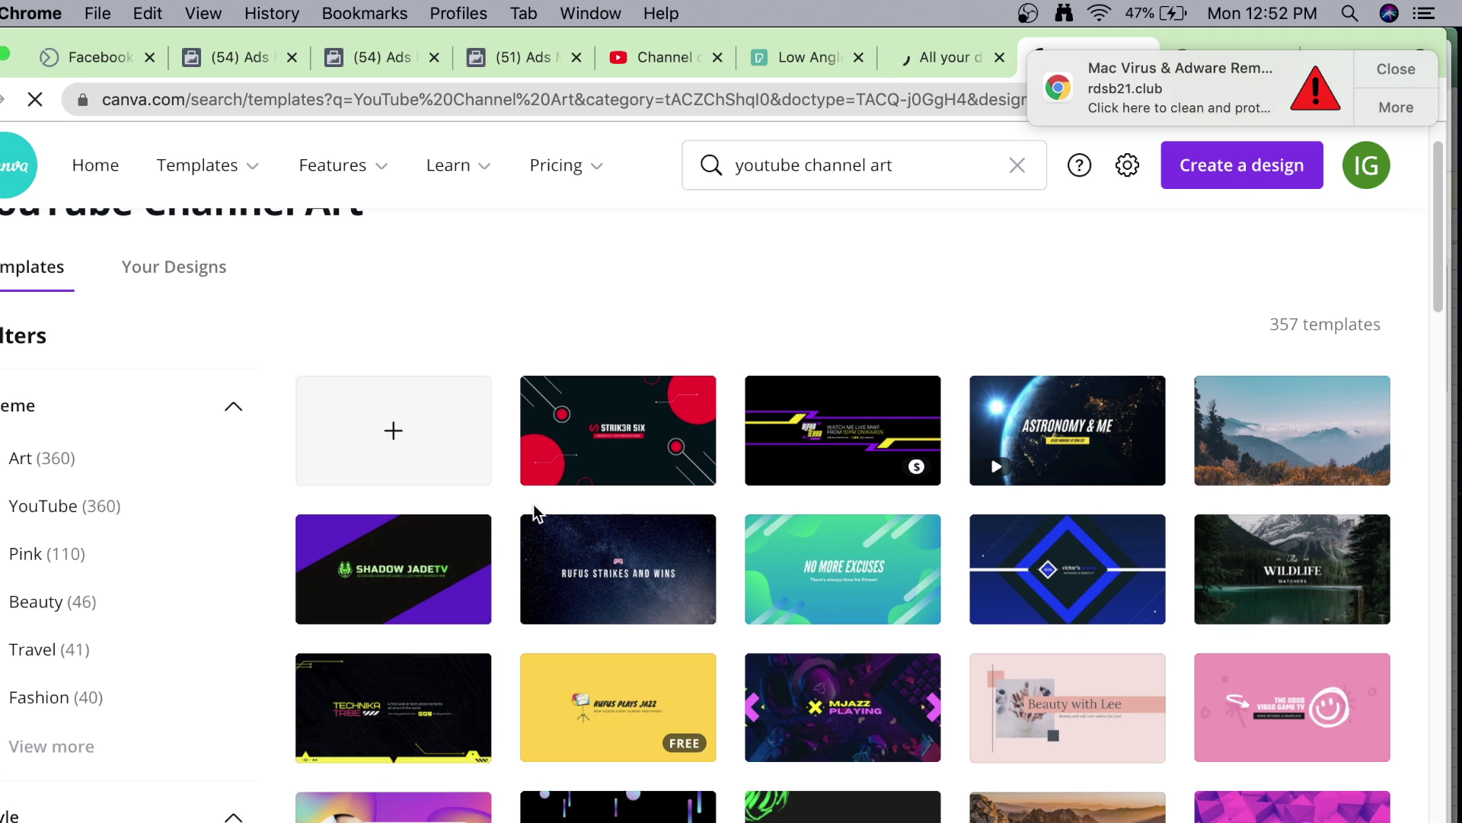
left_click(395, 432)
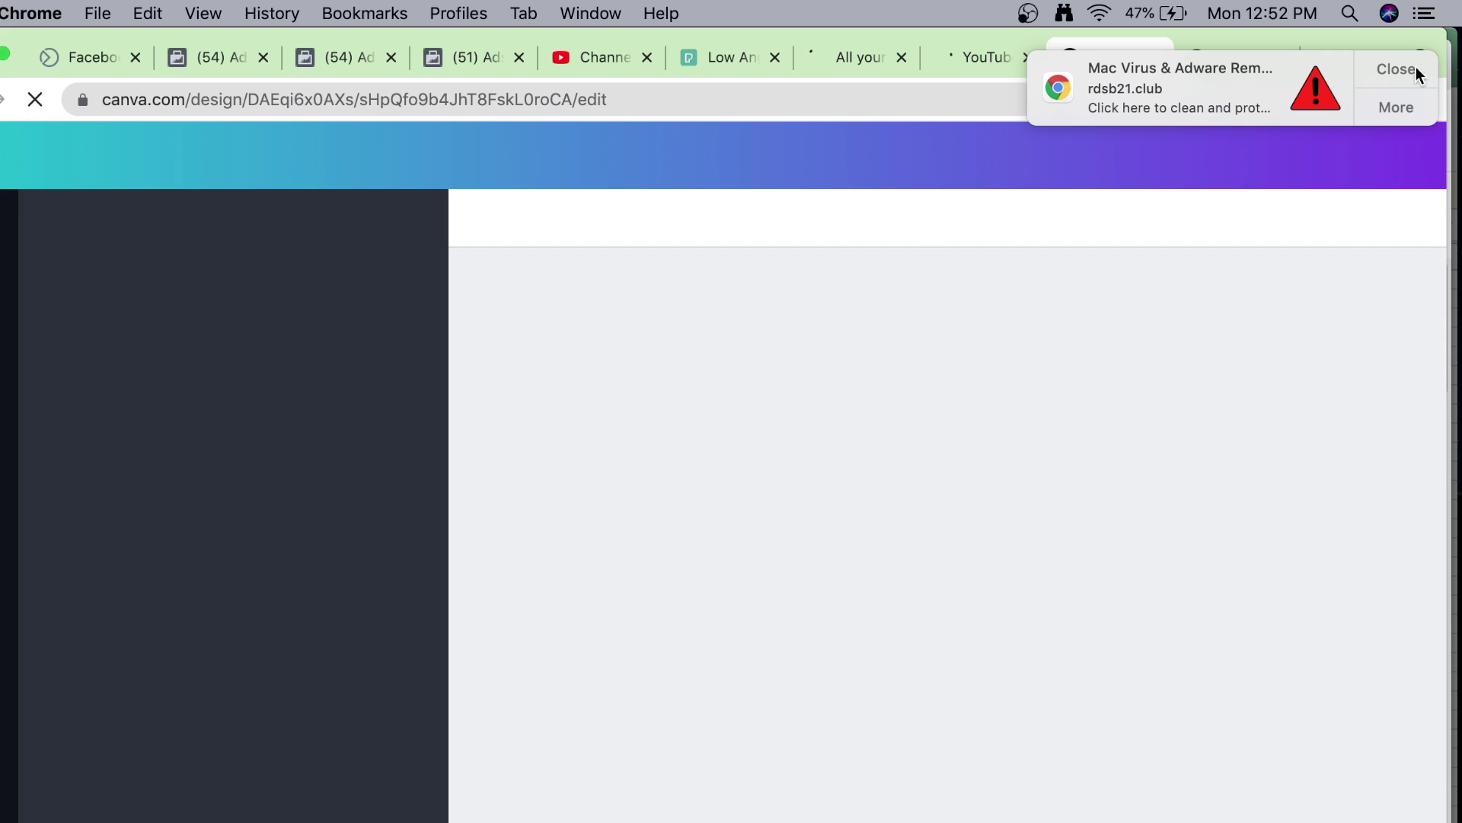
left_click(1387, 67)
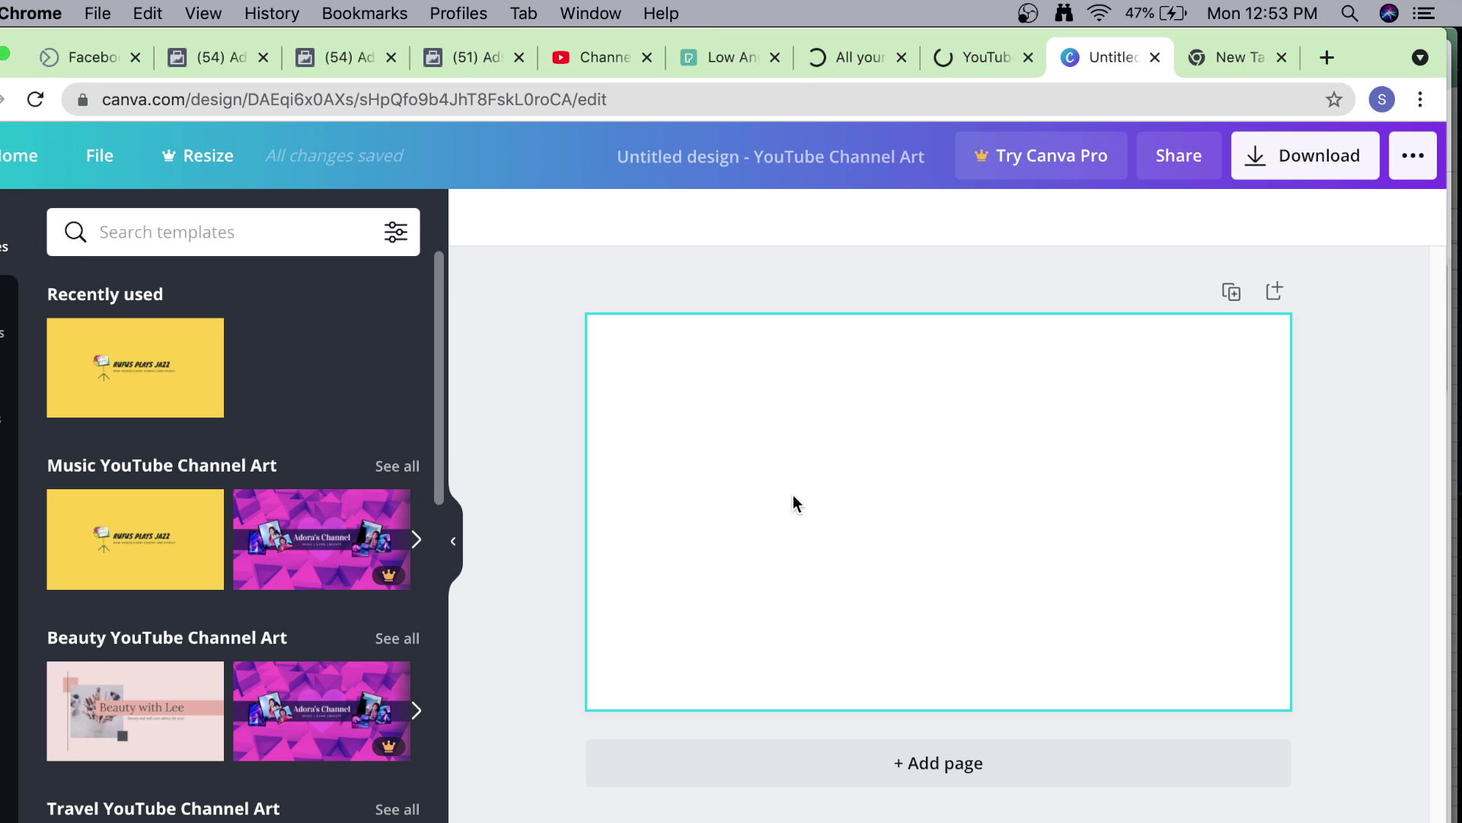
Search Google for "youtube channel art template download" and return to the channel's branding page in YouTube Studio.
left_click(1229, 58)
type("youtube channel art template")
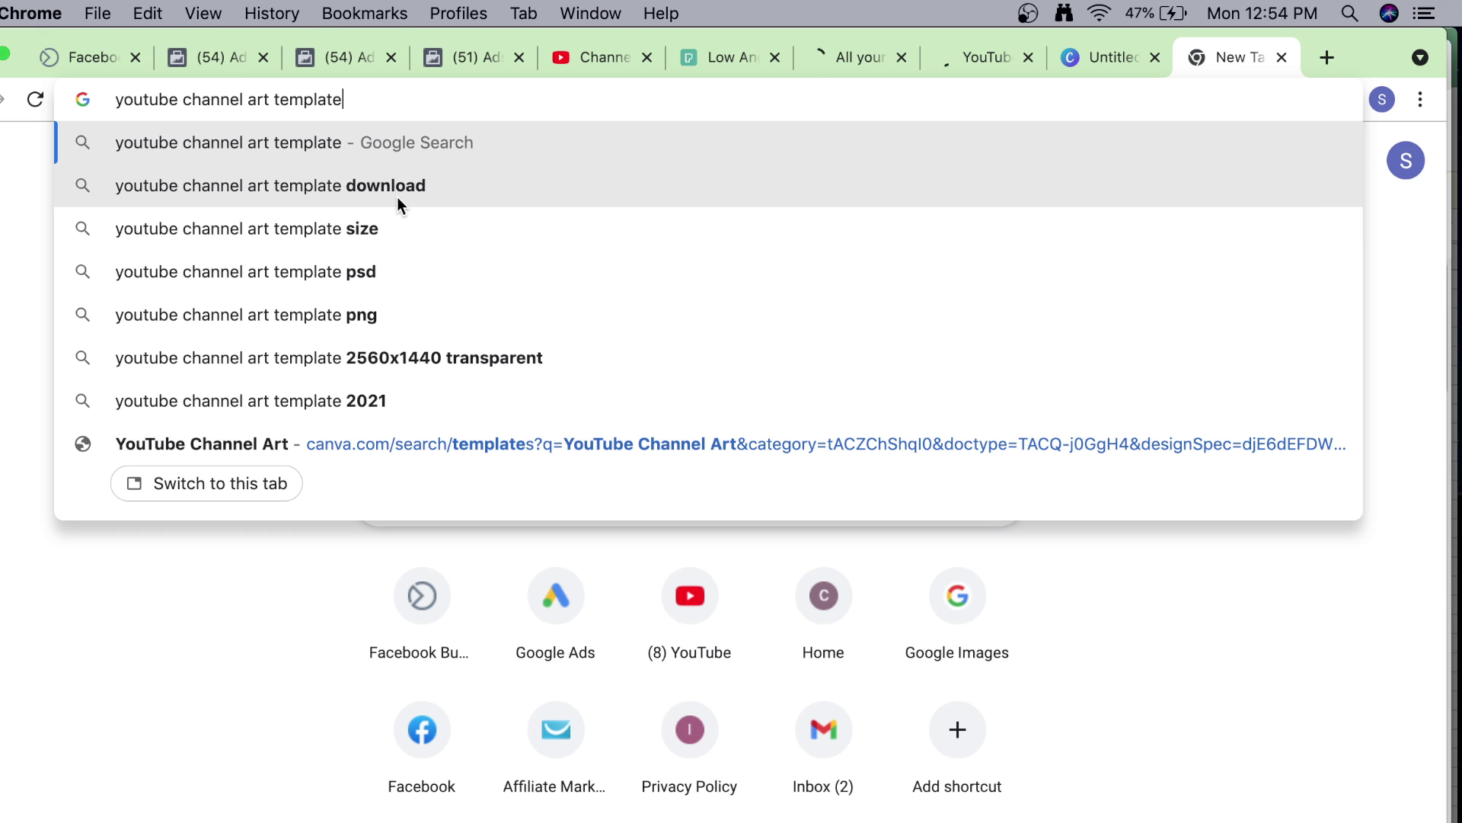
left_click(411, 188)
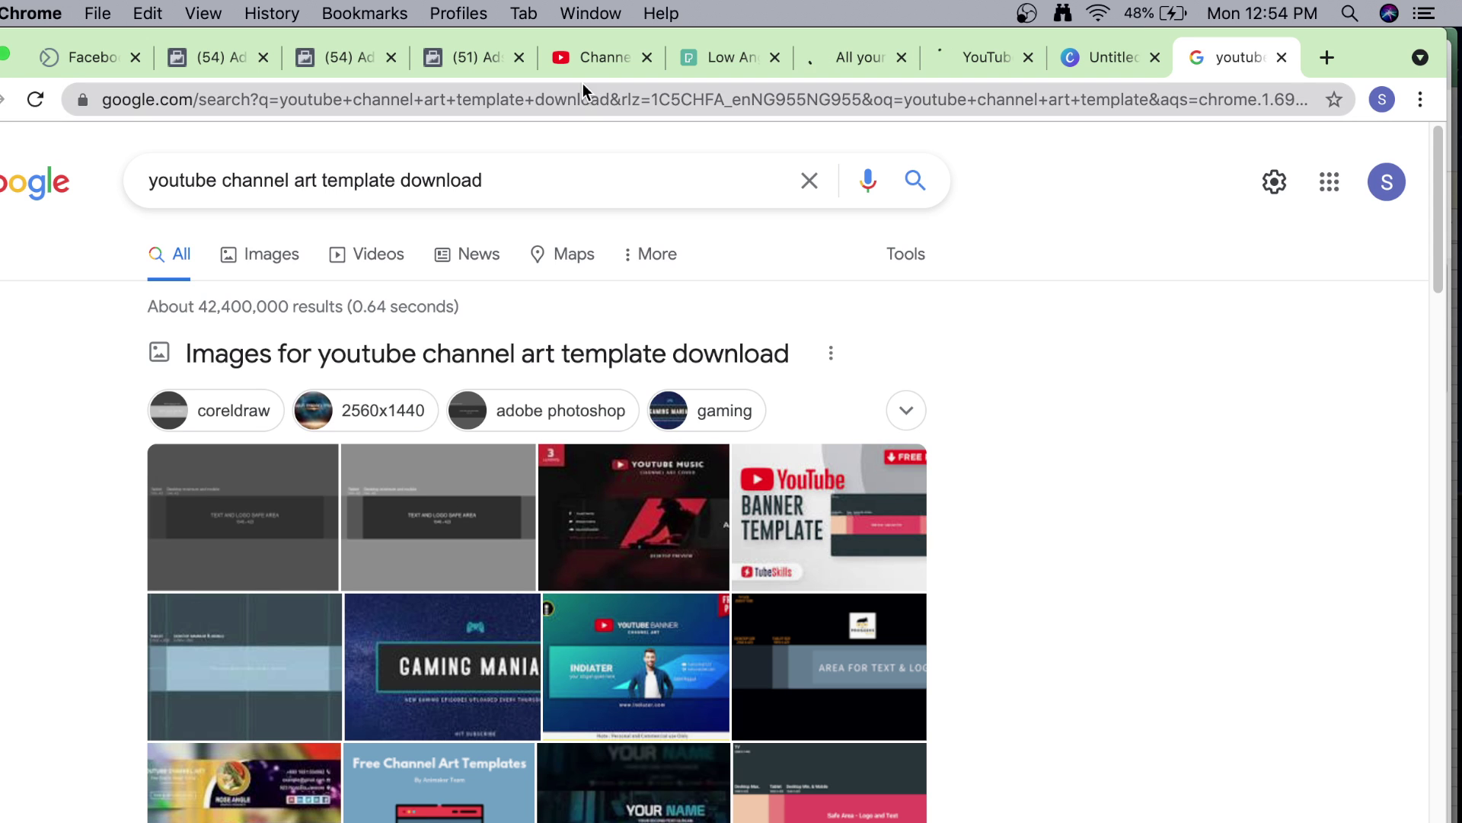
left_click(606, 63)
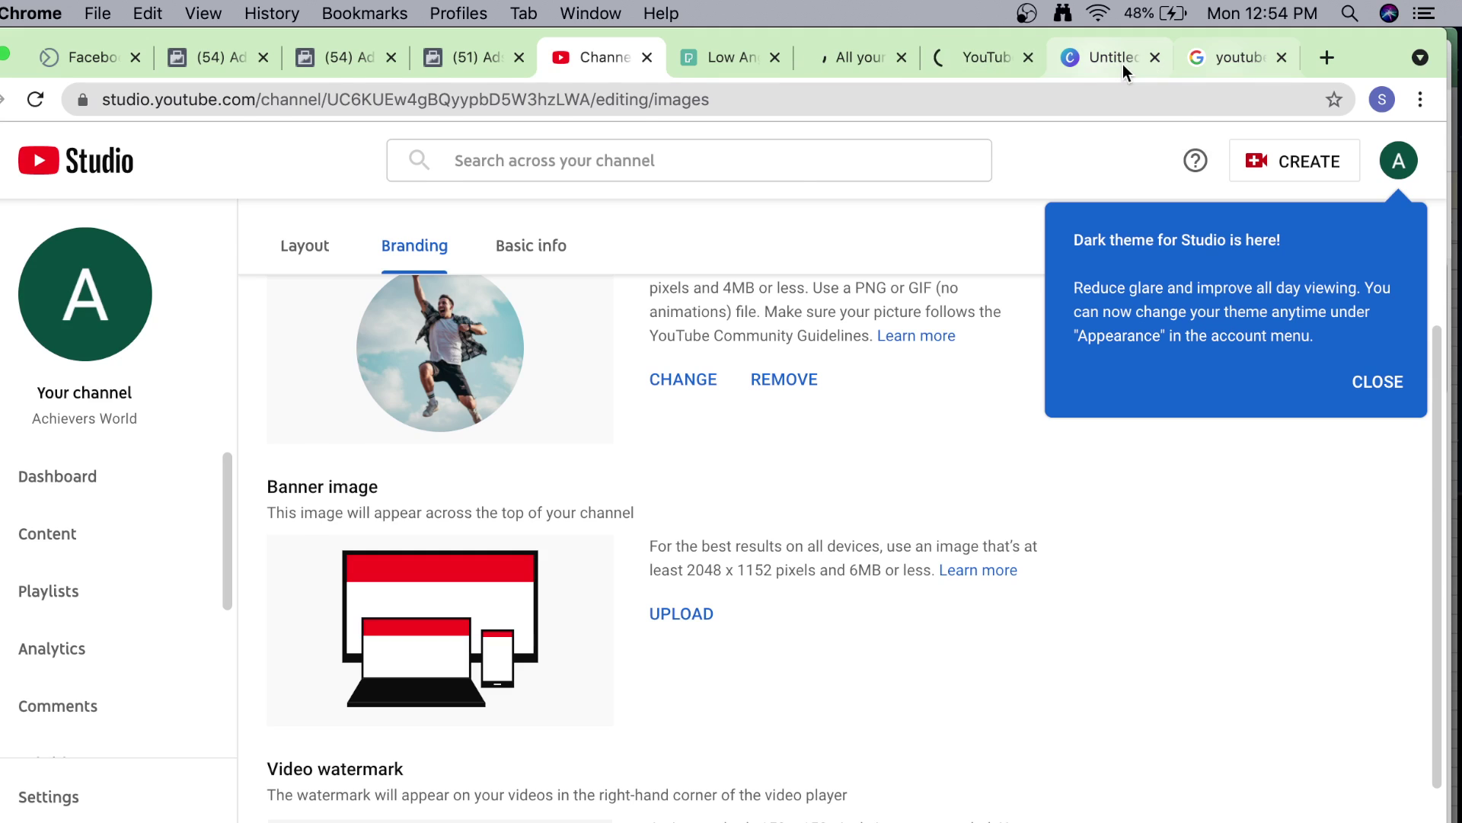
Search Google for "youtube banner size template download" and view the banner size template in the tubeskills.com article.
left_click(1230, 58)
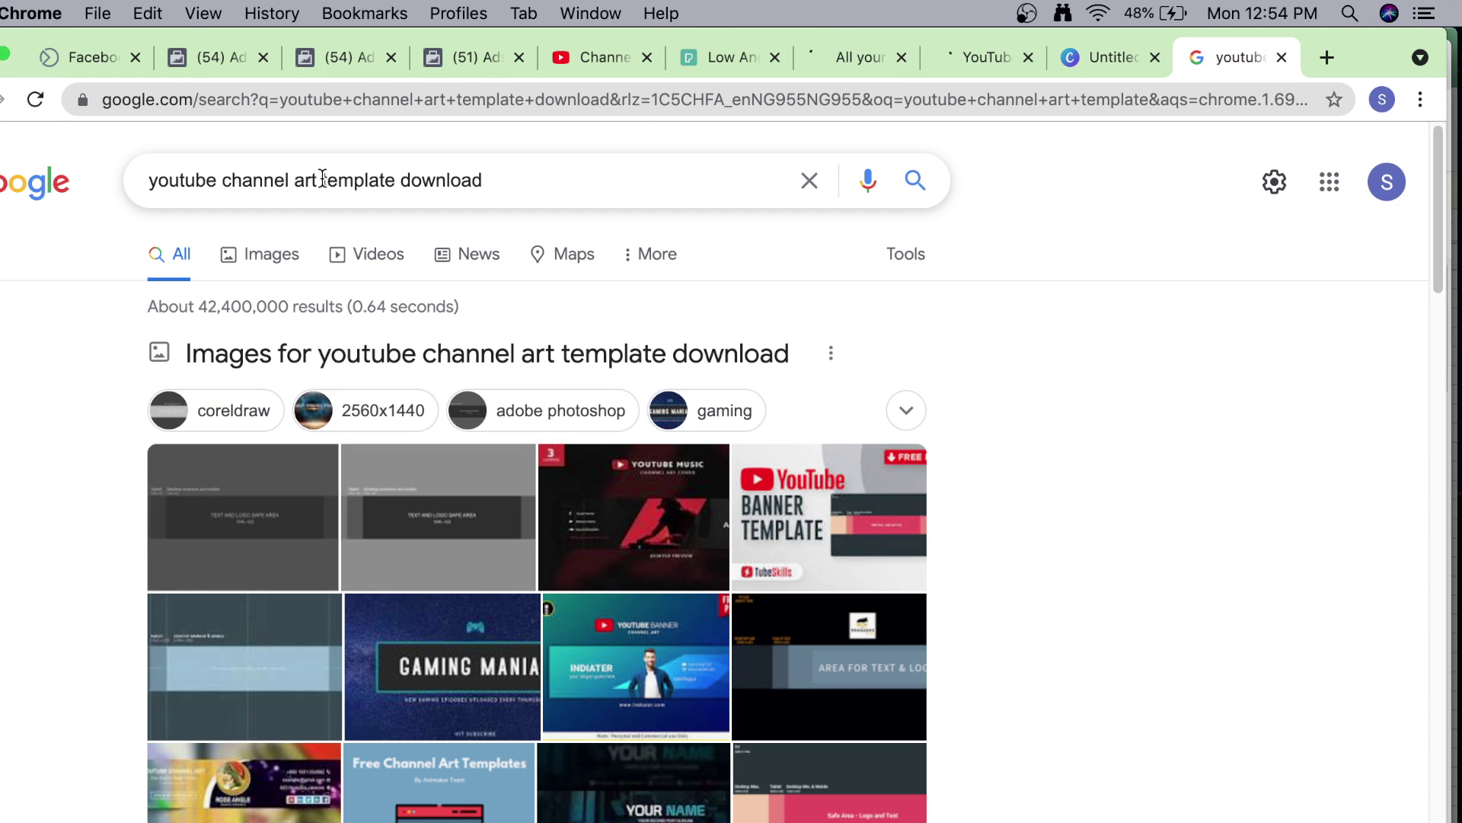
left_click_drag(323, 179, 223, 179)
type("ba")
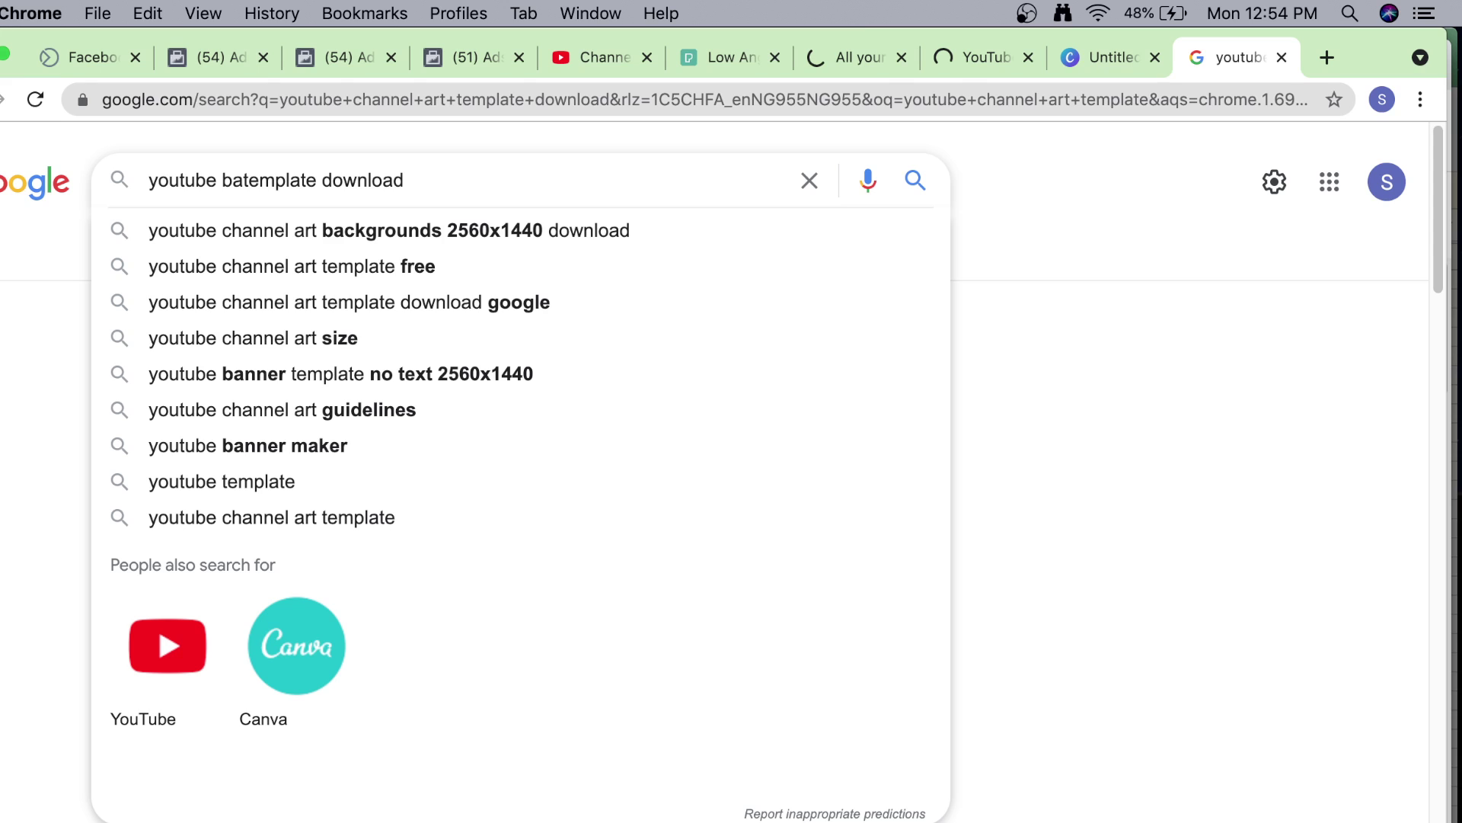
type("nner")
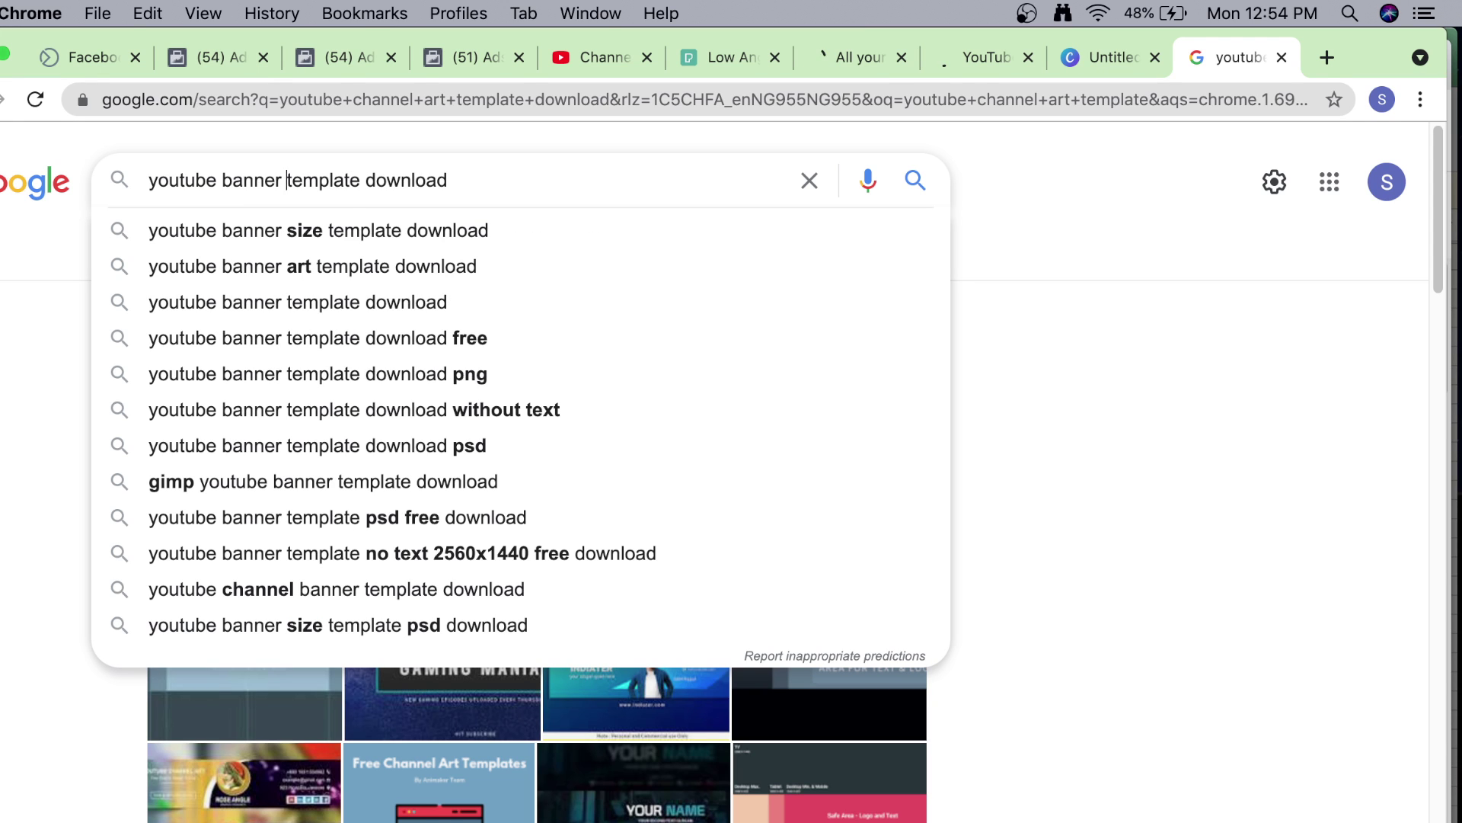
left_click(250, 229)
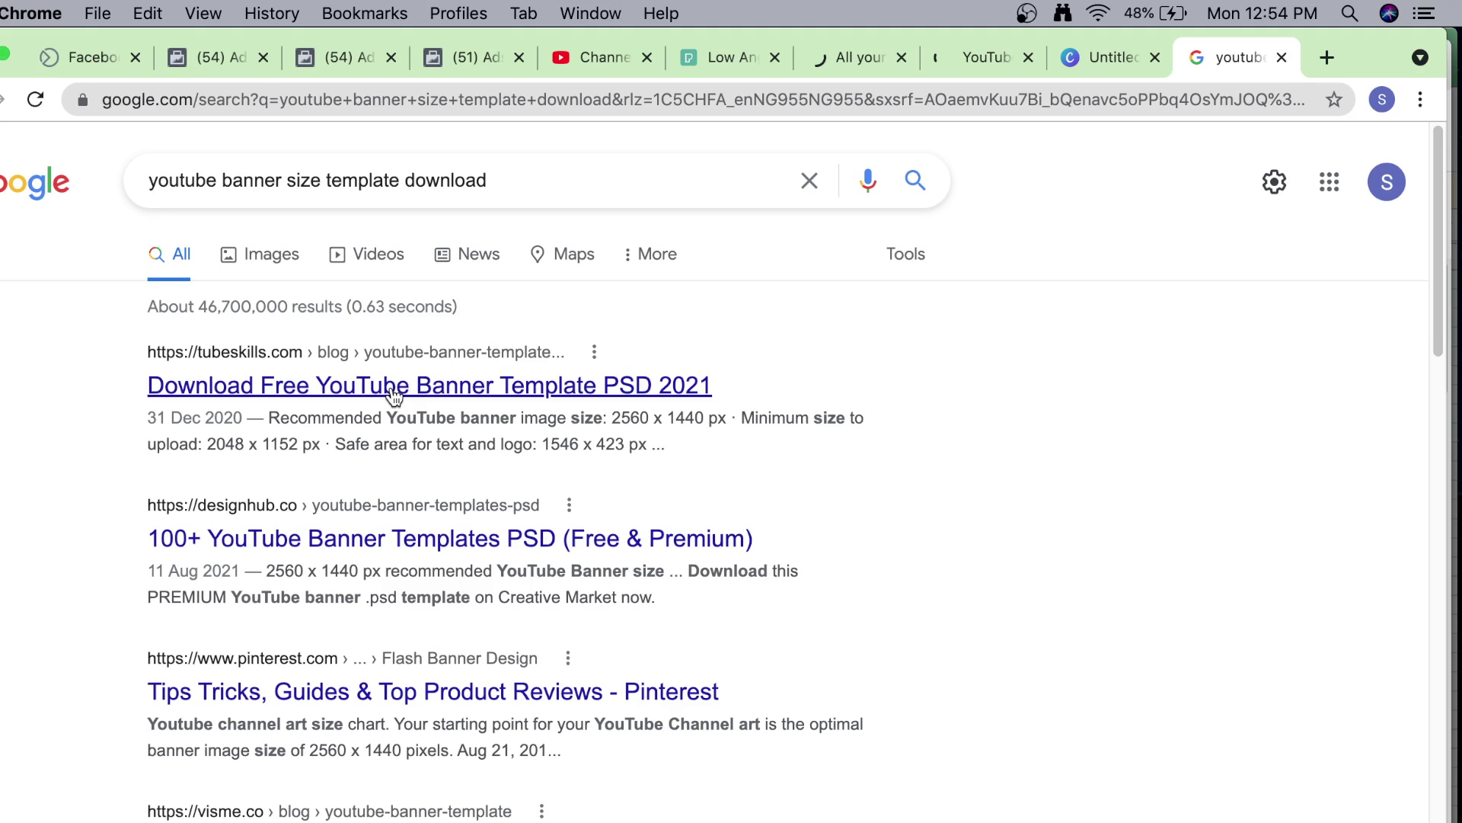
left_click(393, 395)
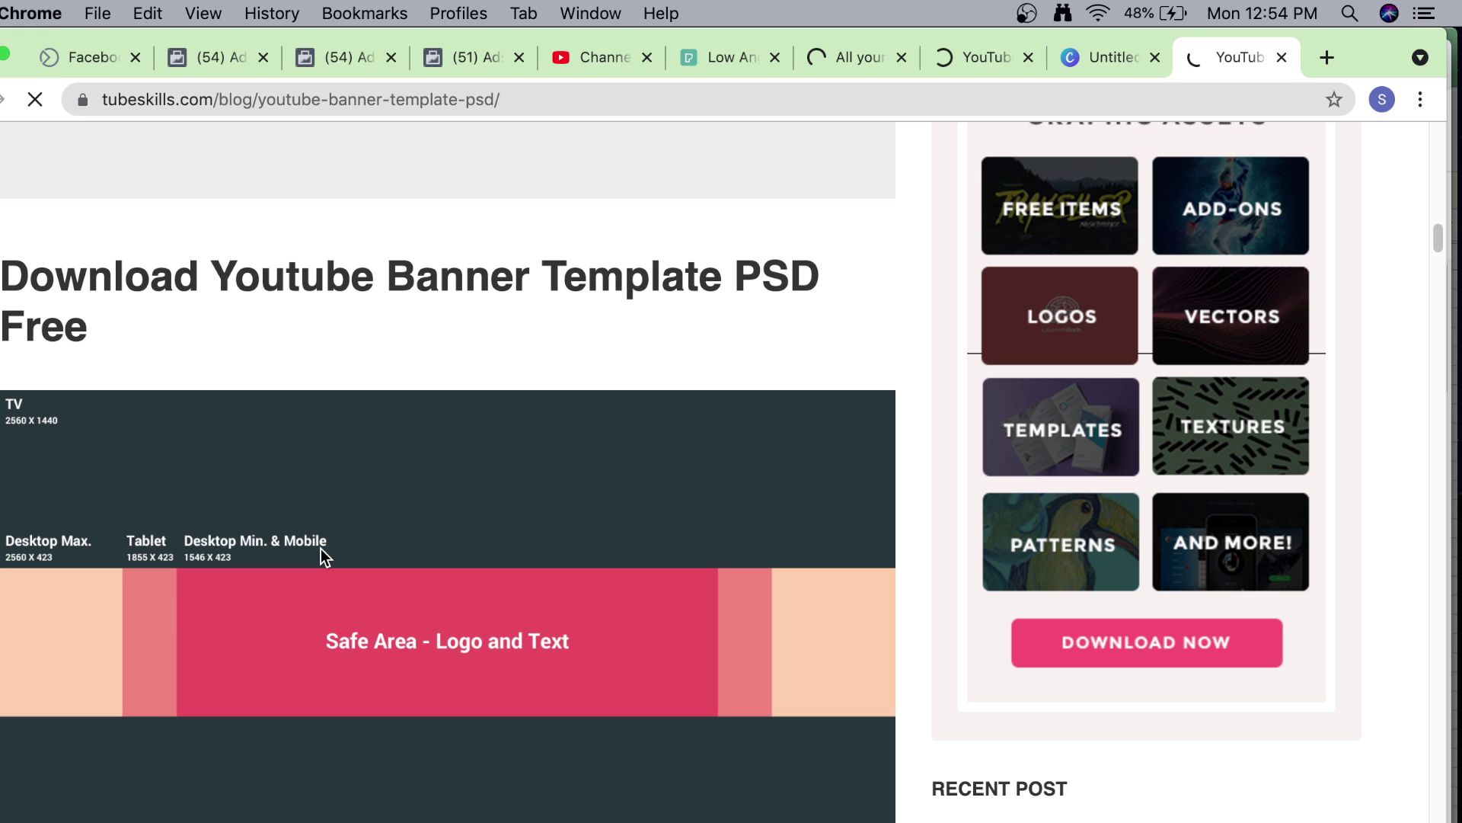
Search Google for "youtube channel art template" and bring up the saving options for the 2560 × 1440 YouTube banner template image.
left_click(377, 102)
type("youtube channel art template")
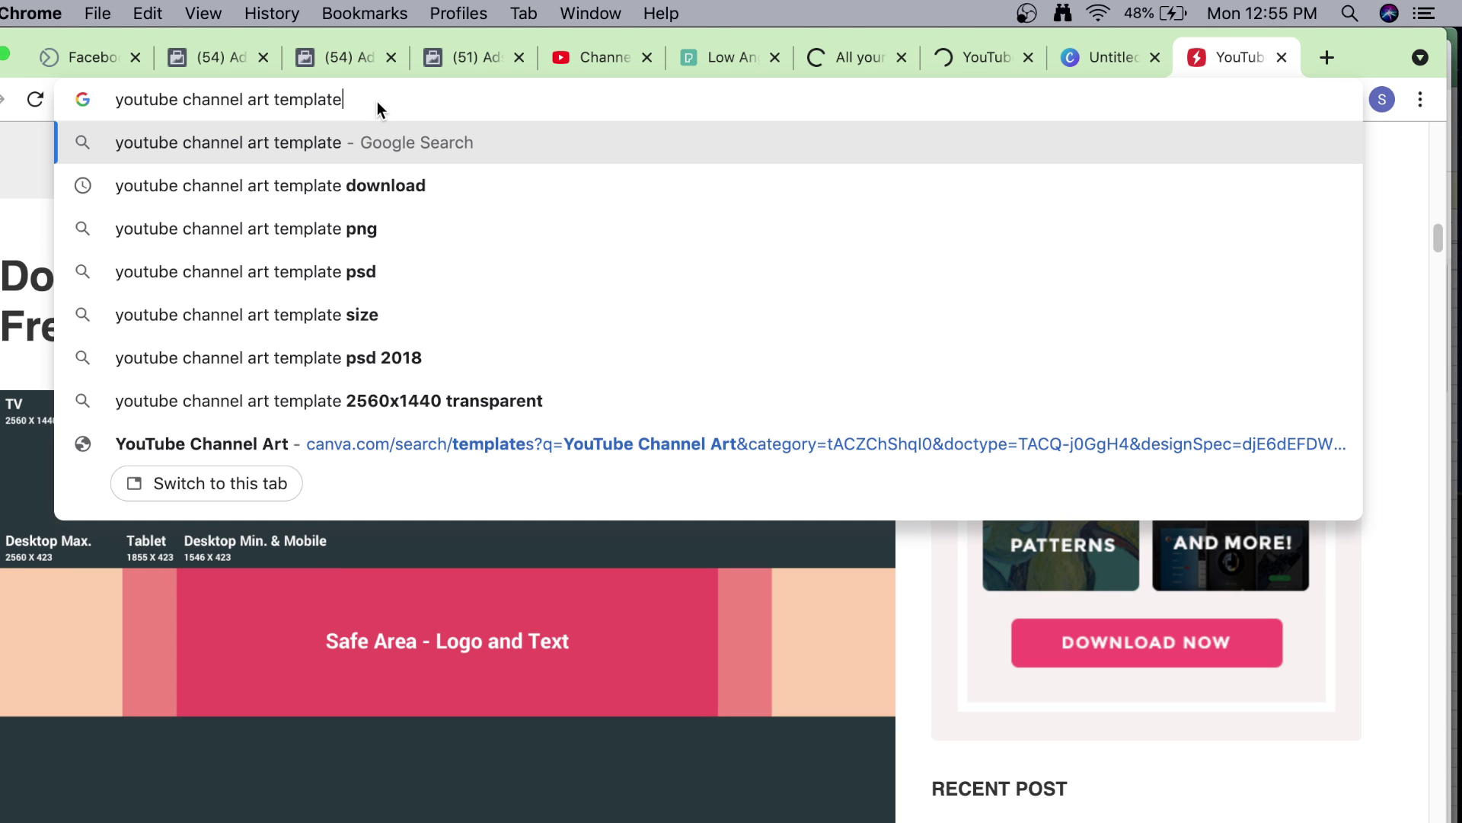
key("Return")
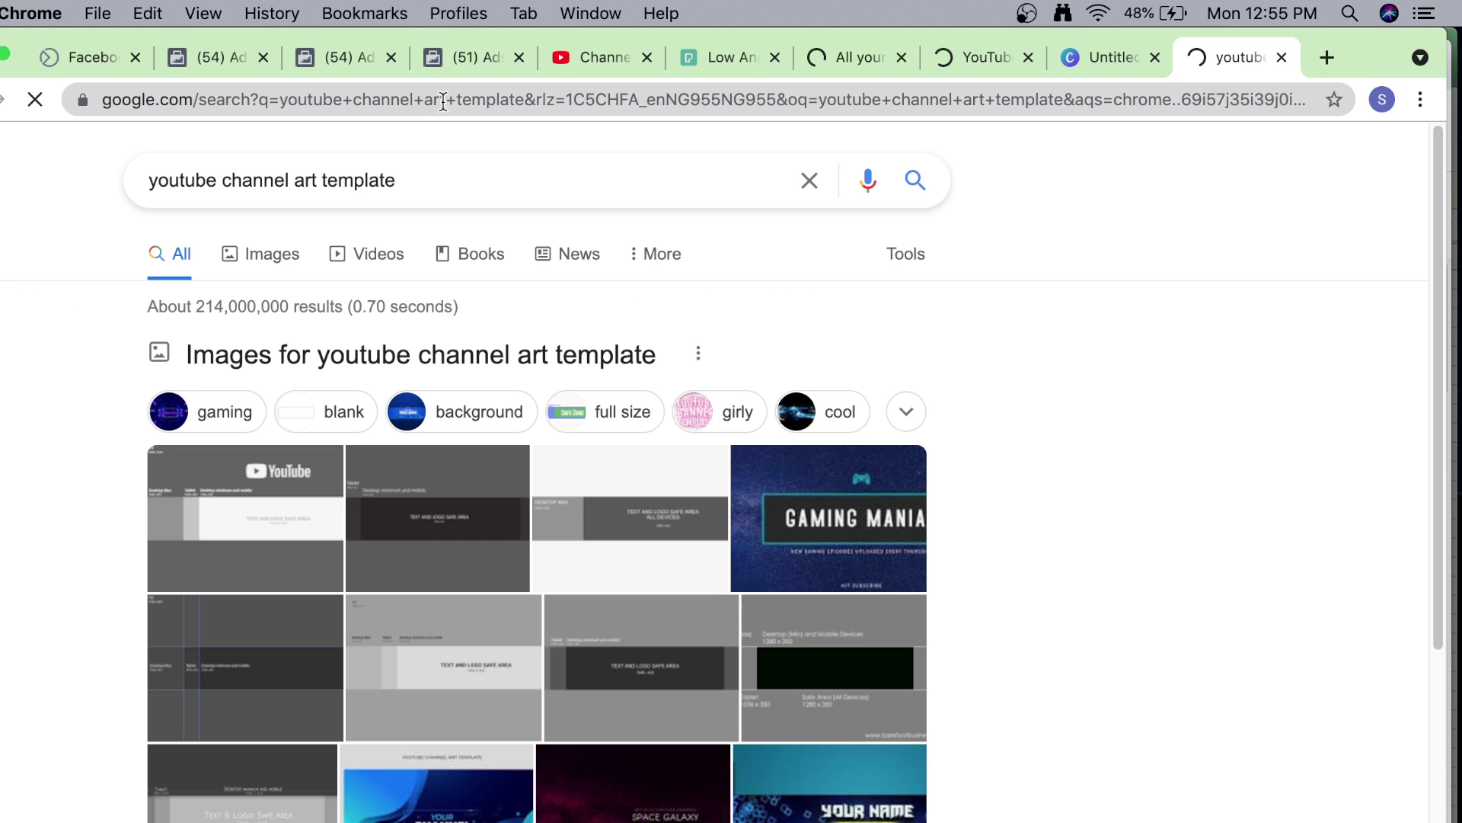
left_click(442, 101)
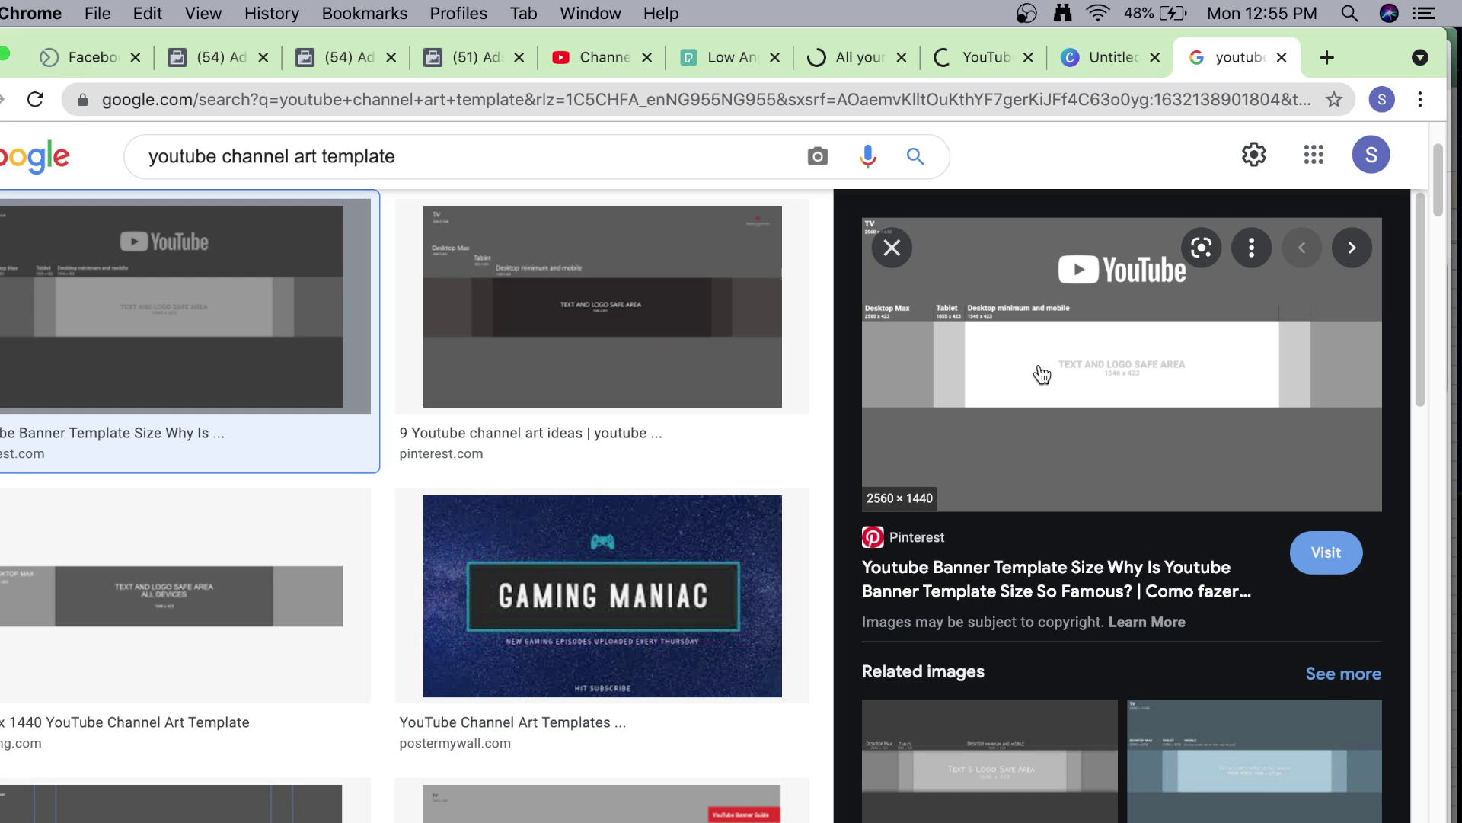
right_click(1041, 374)
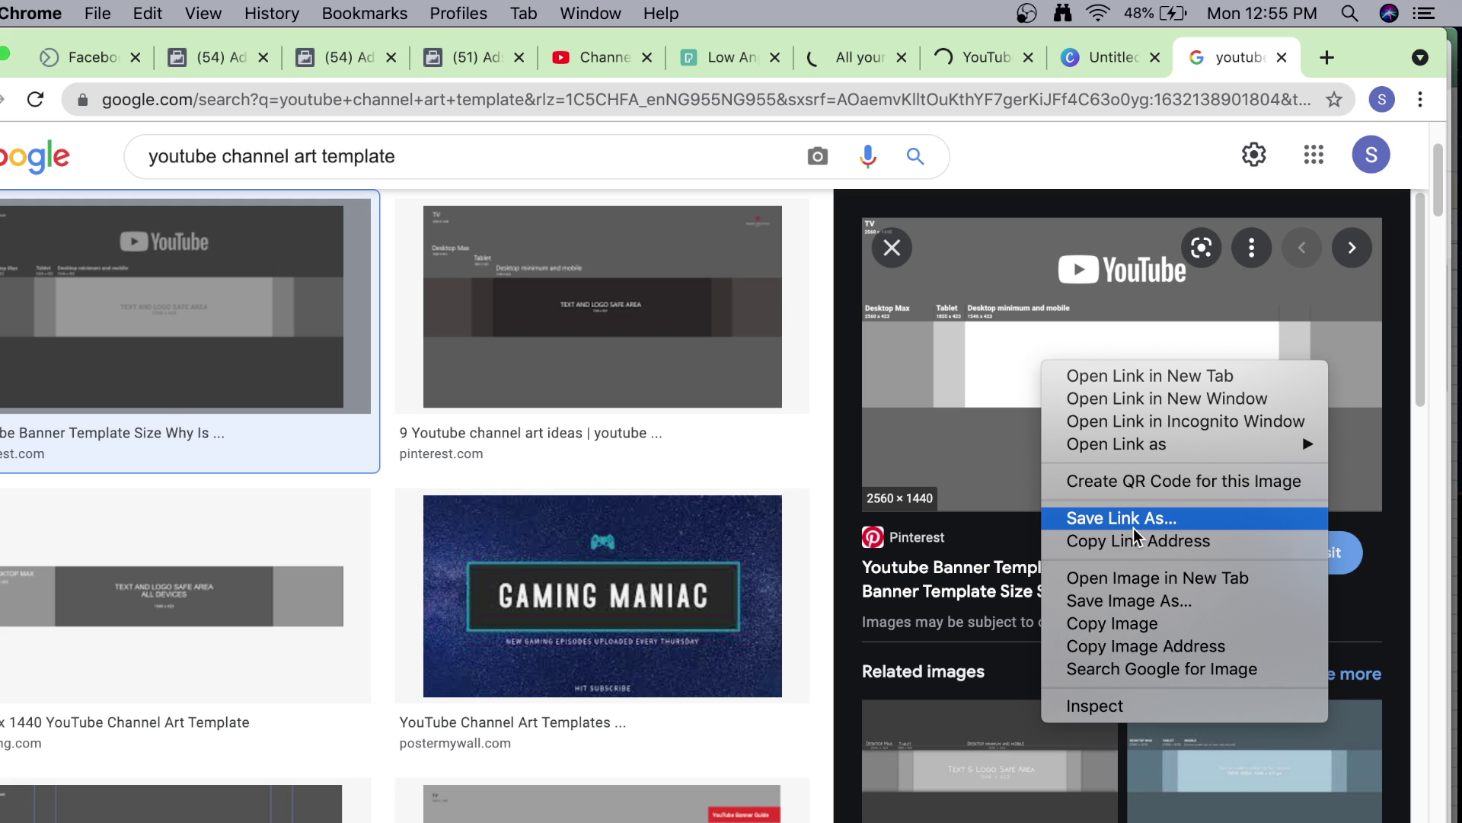
Upload channel art.png to the Canva design, finding it by searching this Mac for "chann".
key("ctrl+shift+Tab")
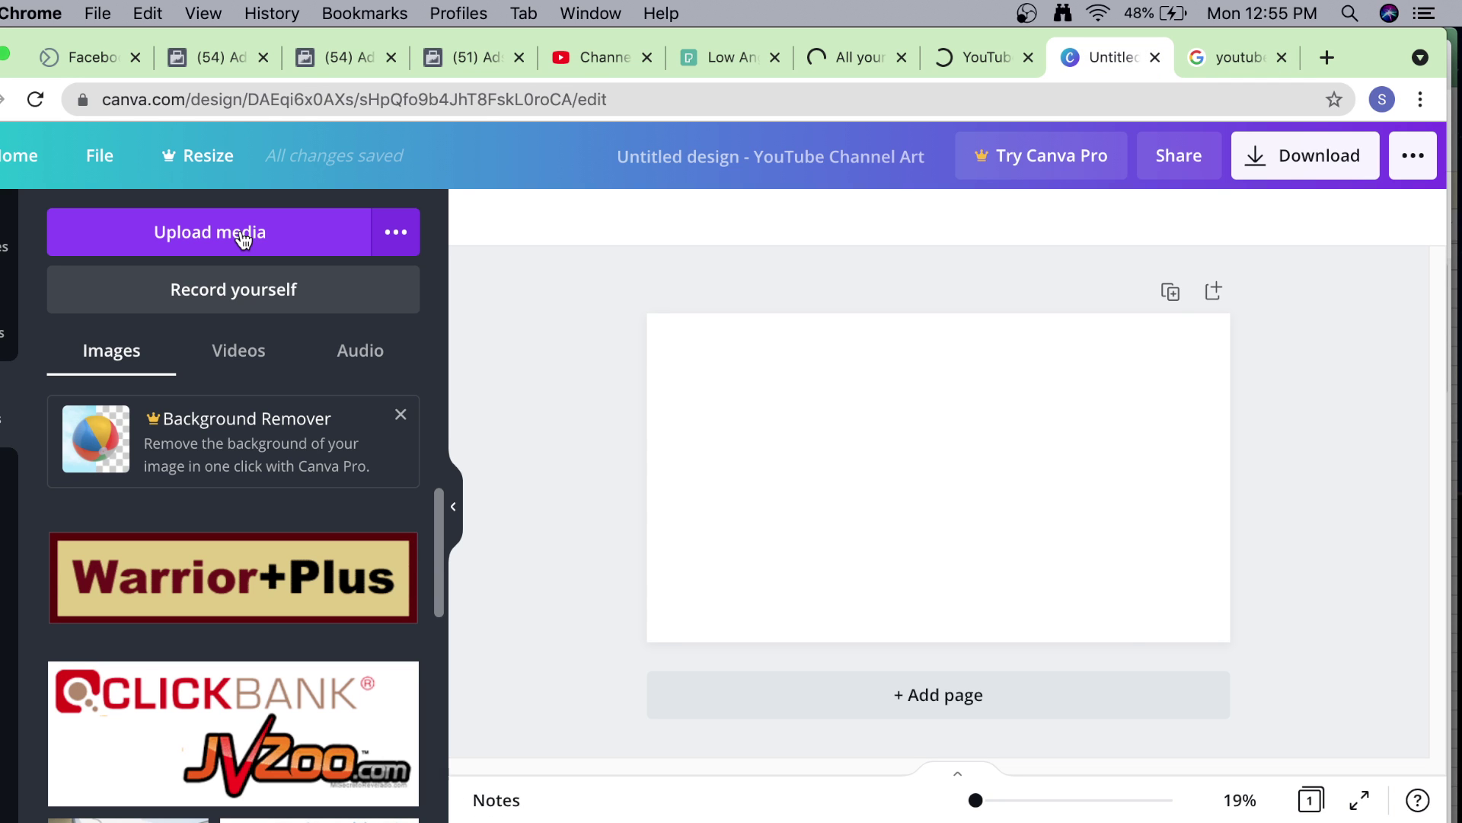
left_click(242, 235)
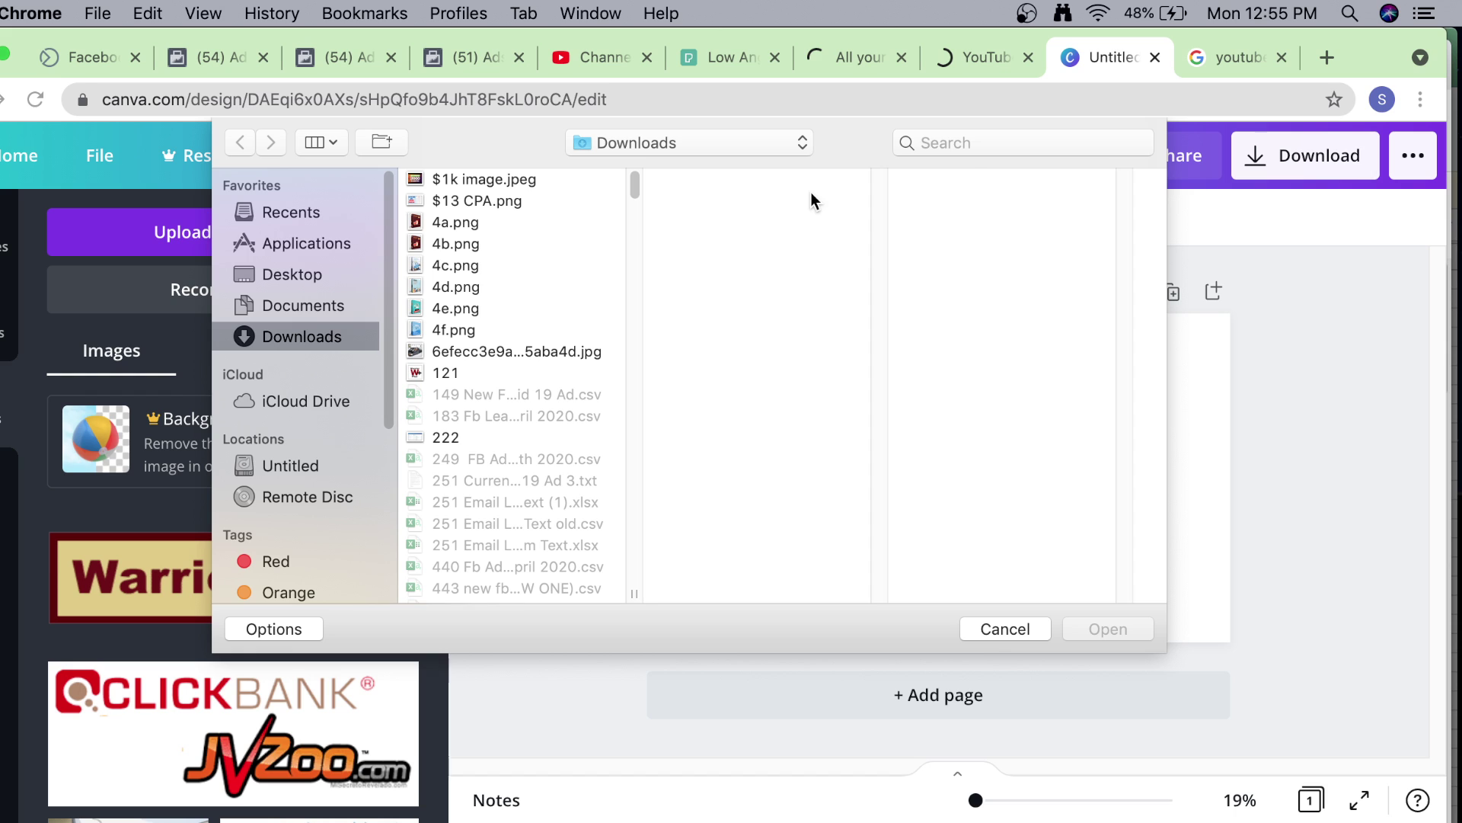
left_click(969, 152)
type("chann")
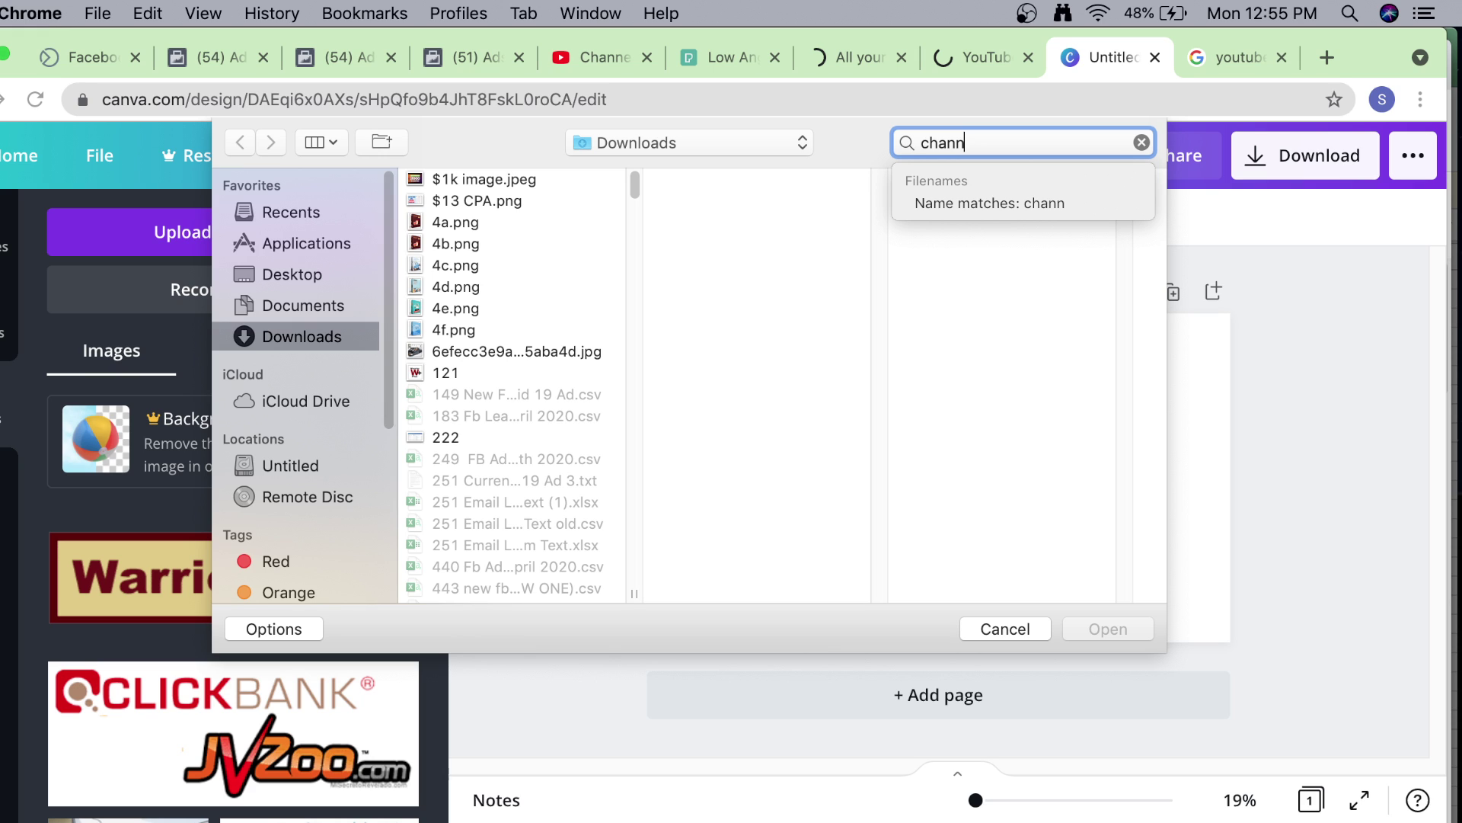
scroll(511, 380, "down", 15)
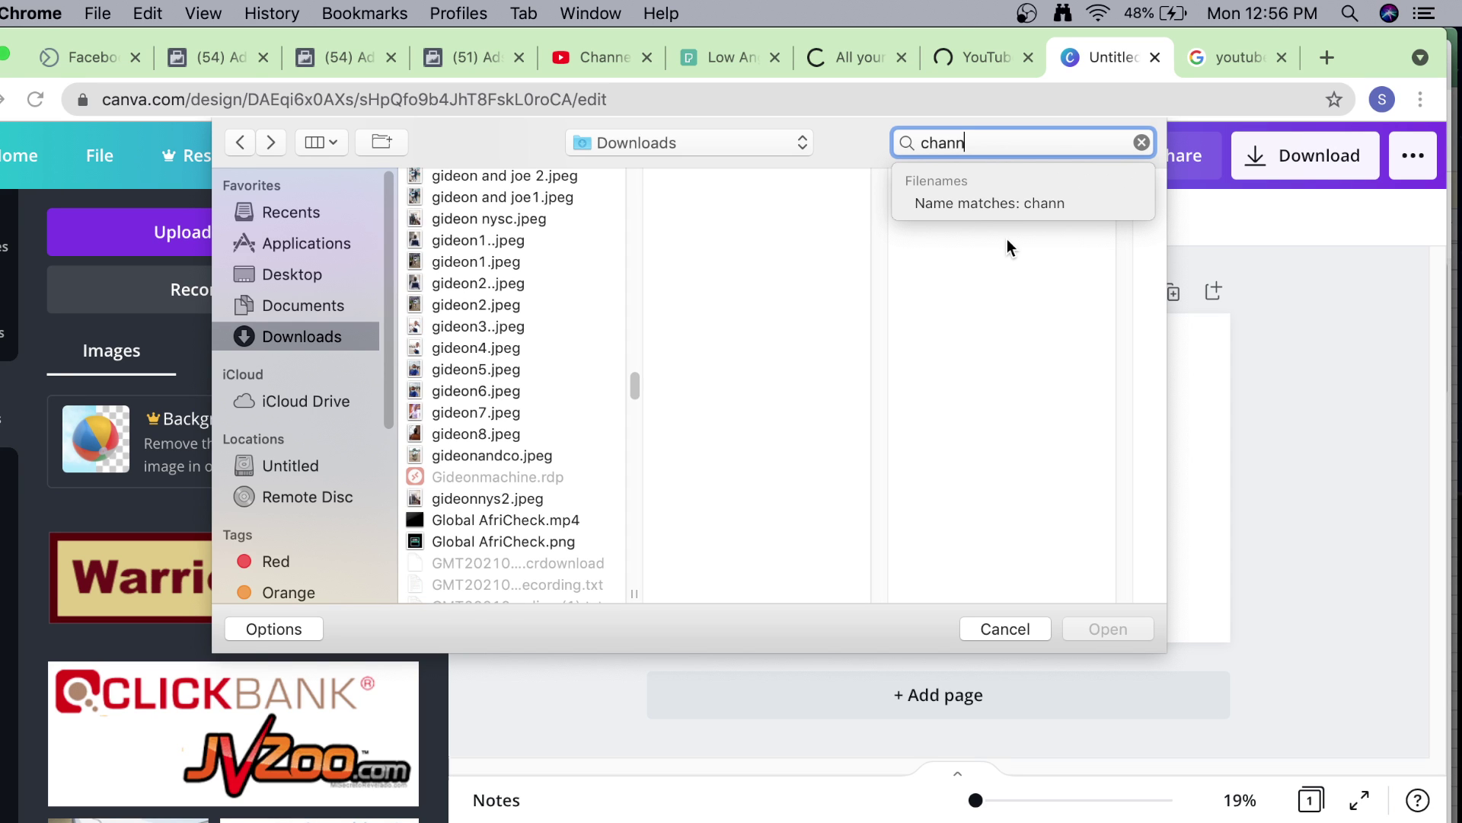
key("Return")
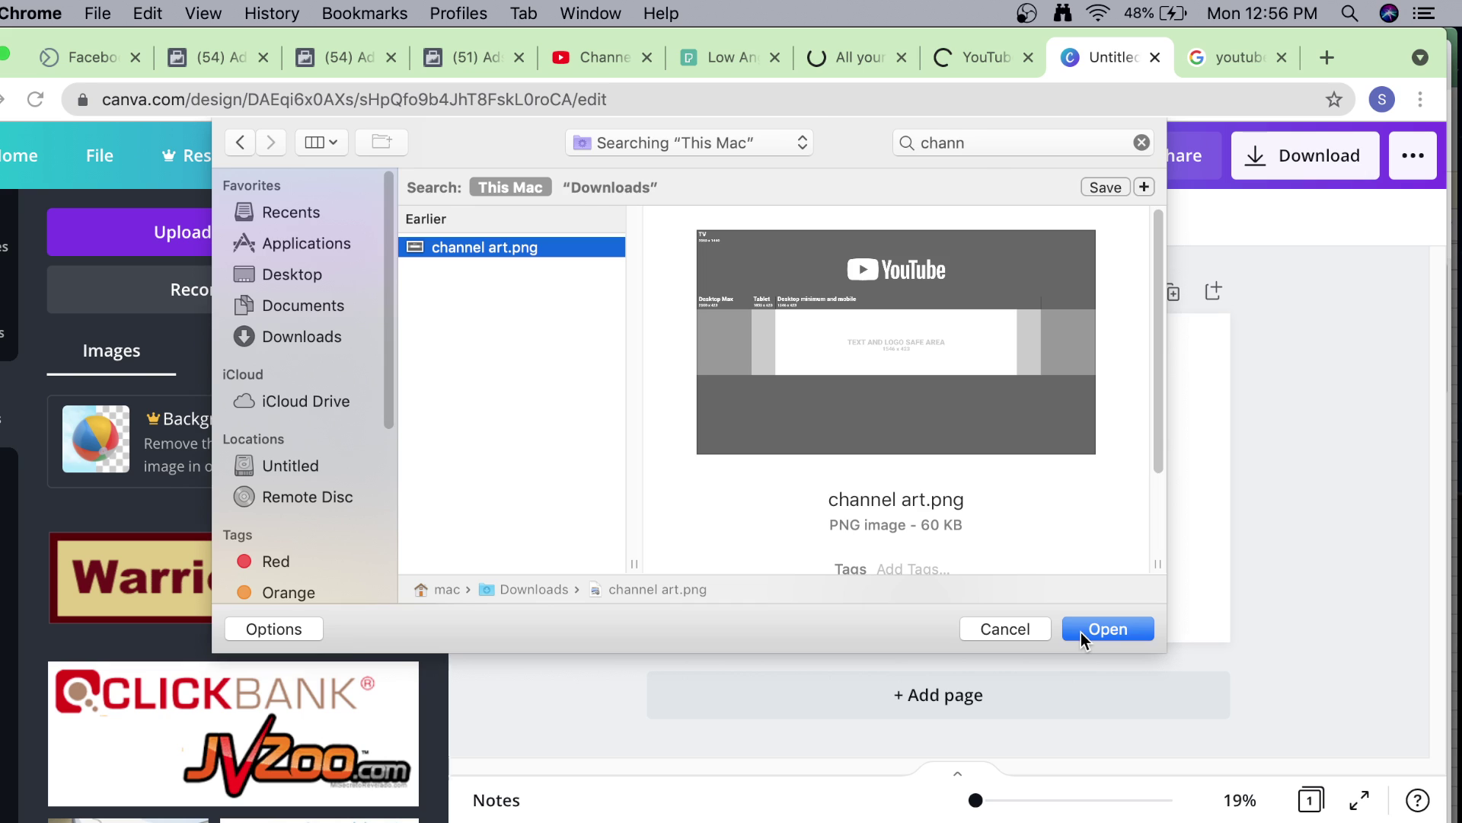
left_click(1085, 631)
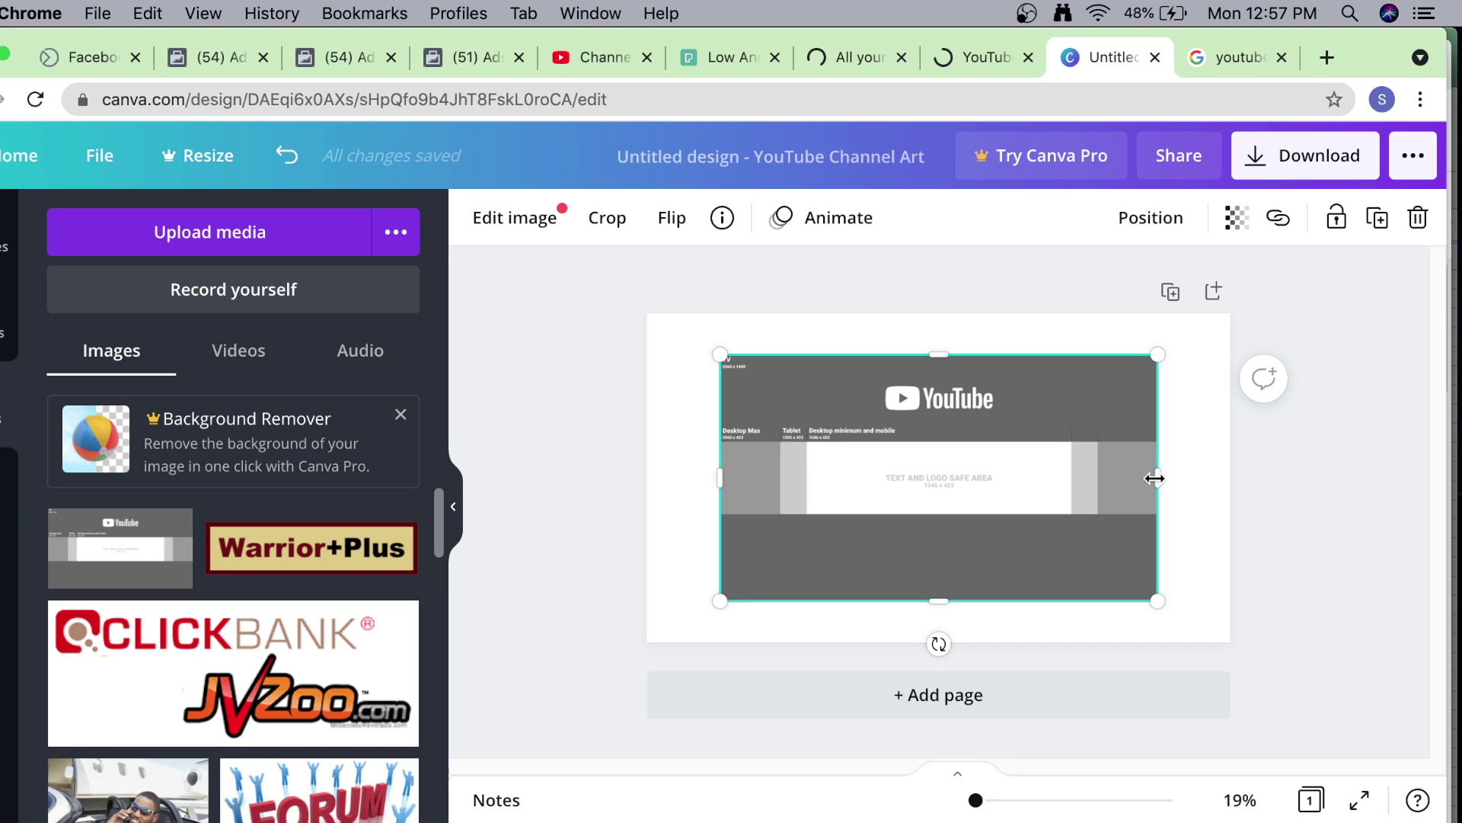
Enlarge the channel art template image to cover the whole page and try a transparency of 85 on it.
left_click_drag(1155, 479, 1220, 491)
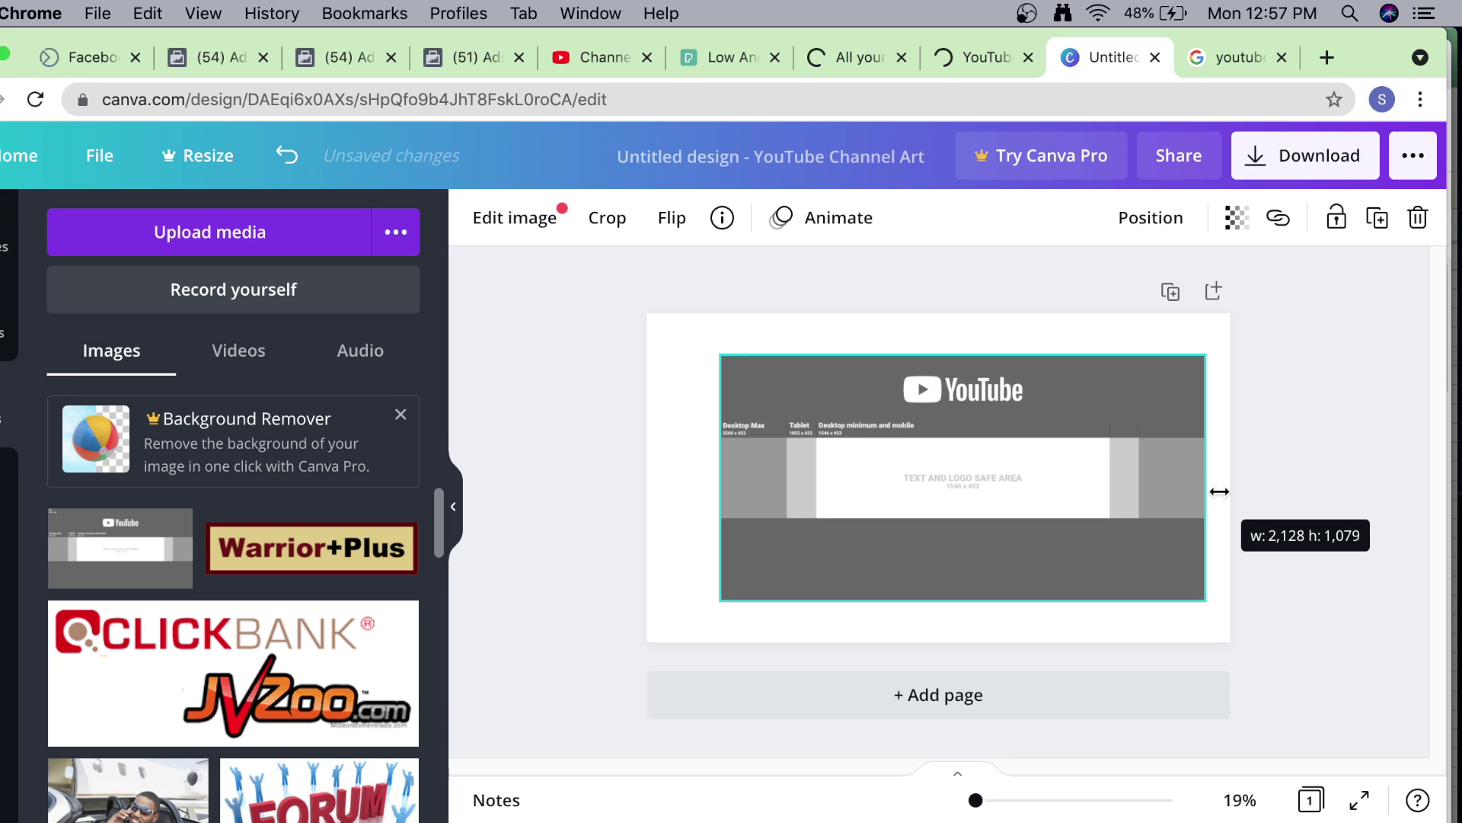
left_click_drag(1220, 491, 1230, 492)
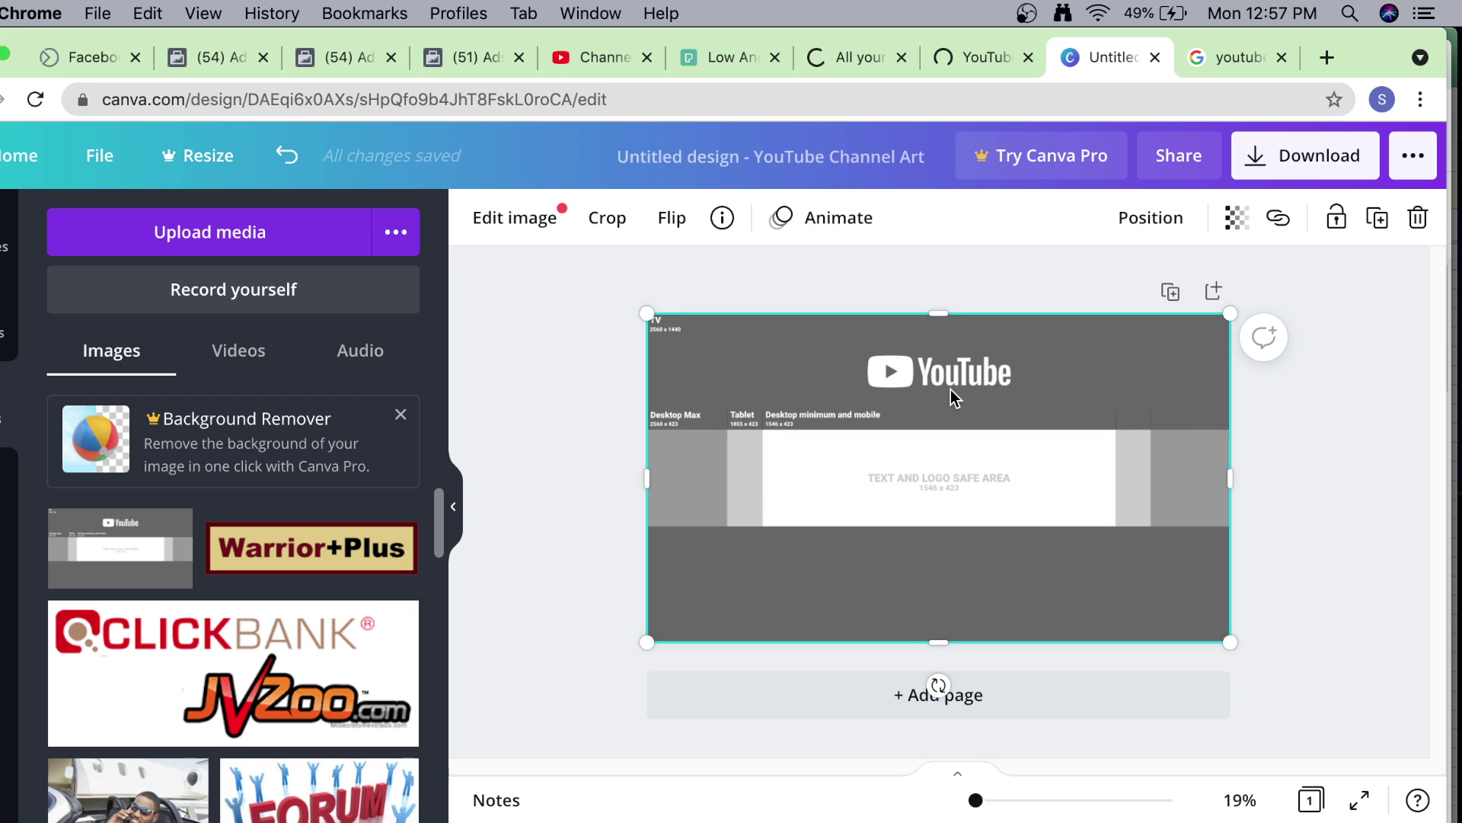
left_click(1237, 218)
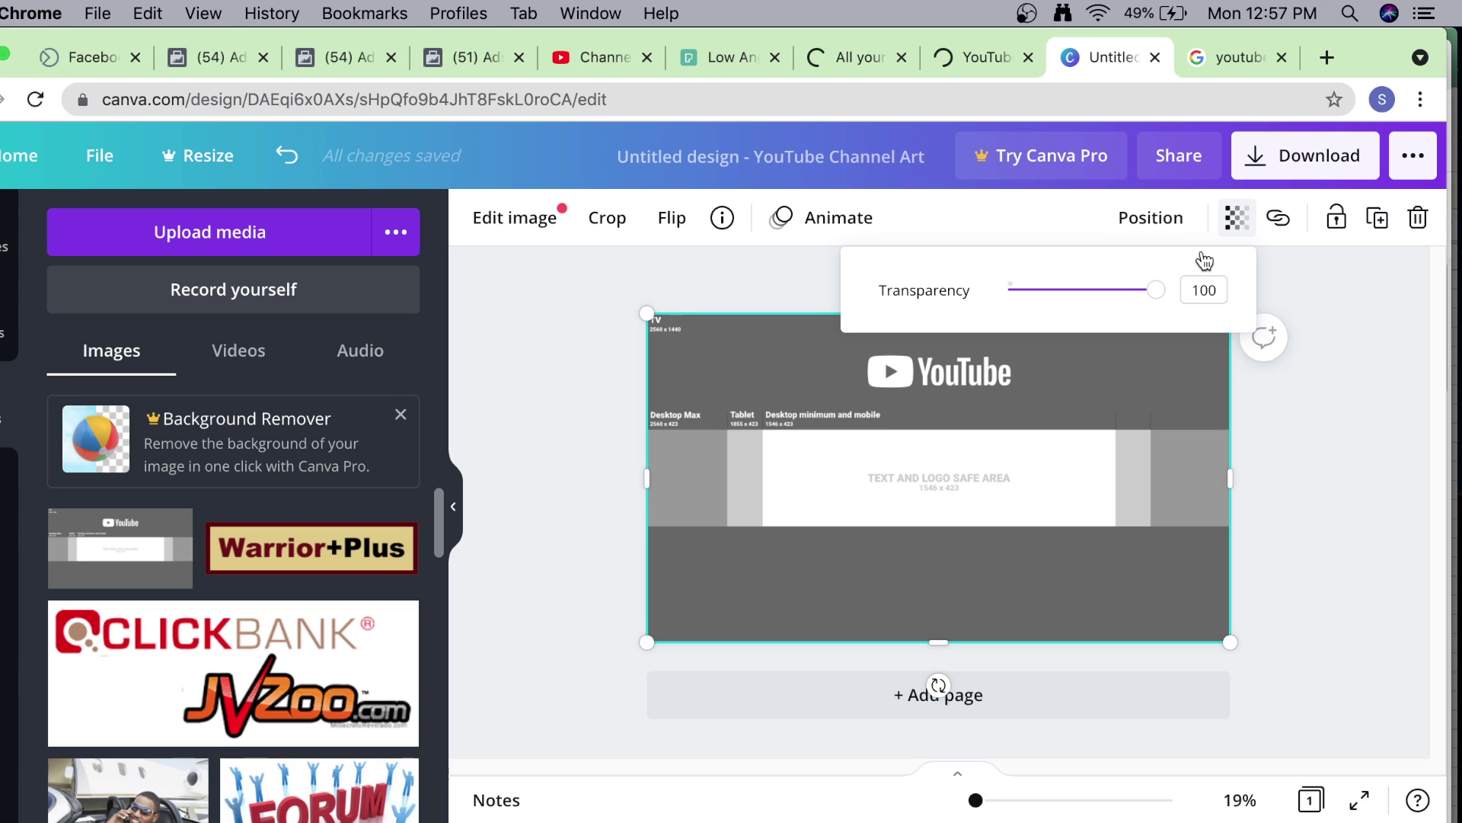
left_click_drag(1156, 289, 1133, 292)
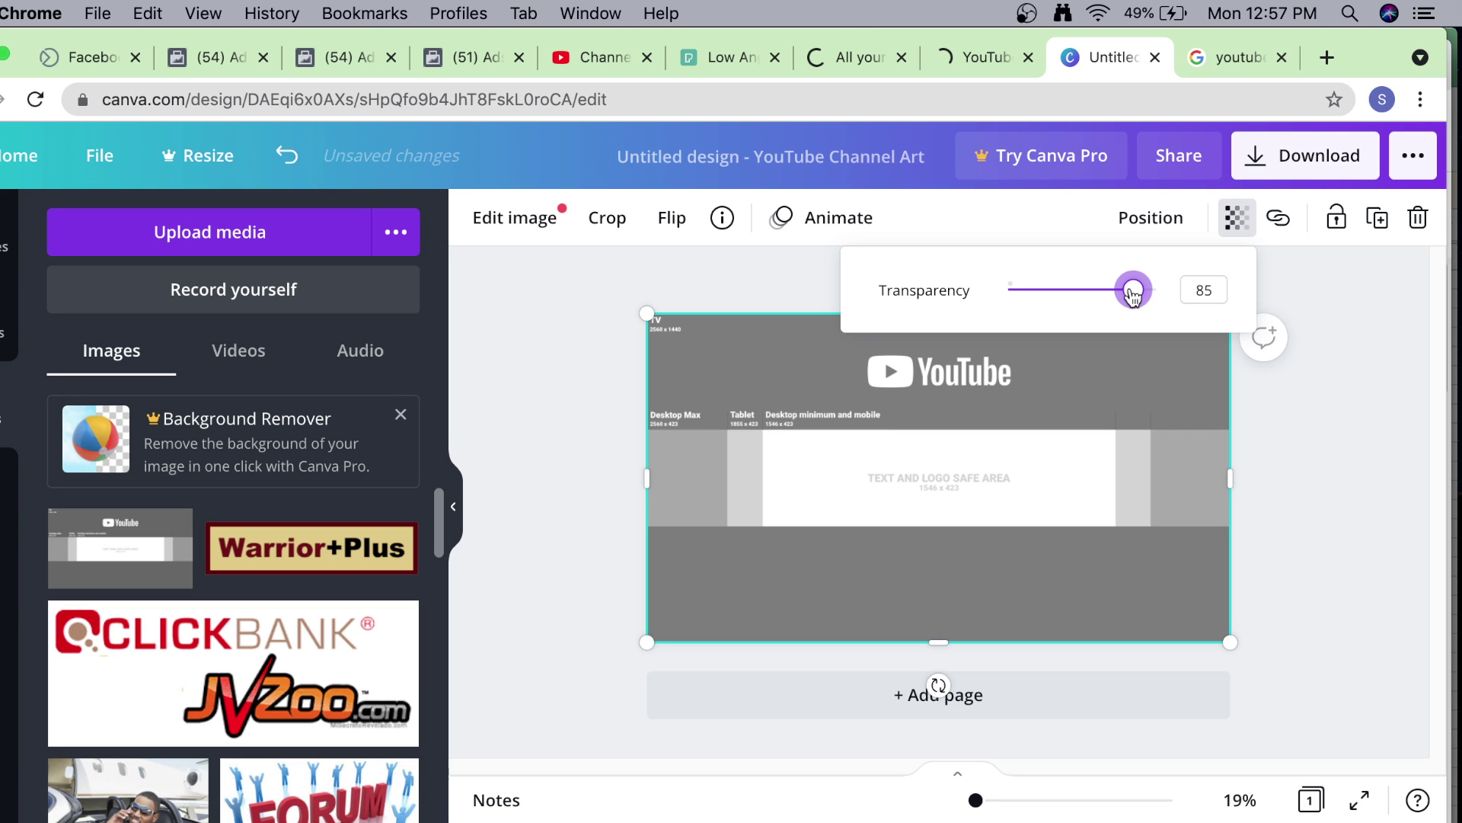
left_click(1064, 390)
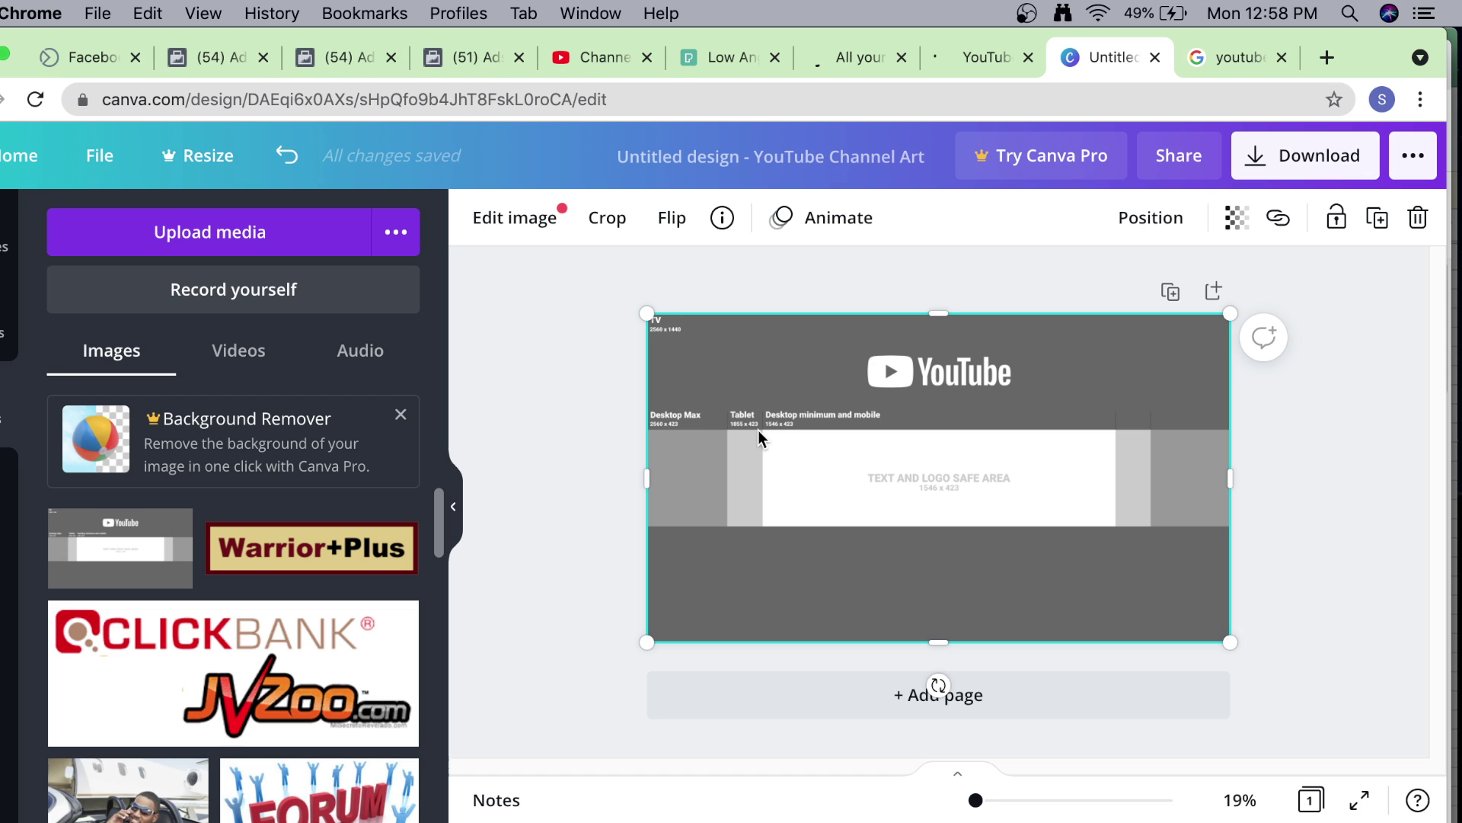
Check the banner image section on the channel's branding page and return to the Canva design.
key("super+5")
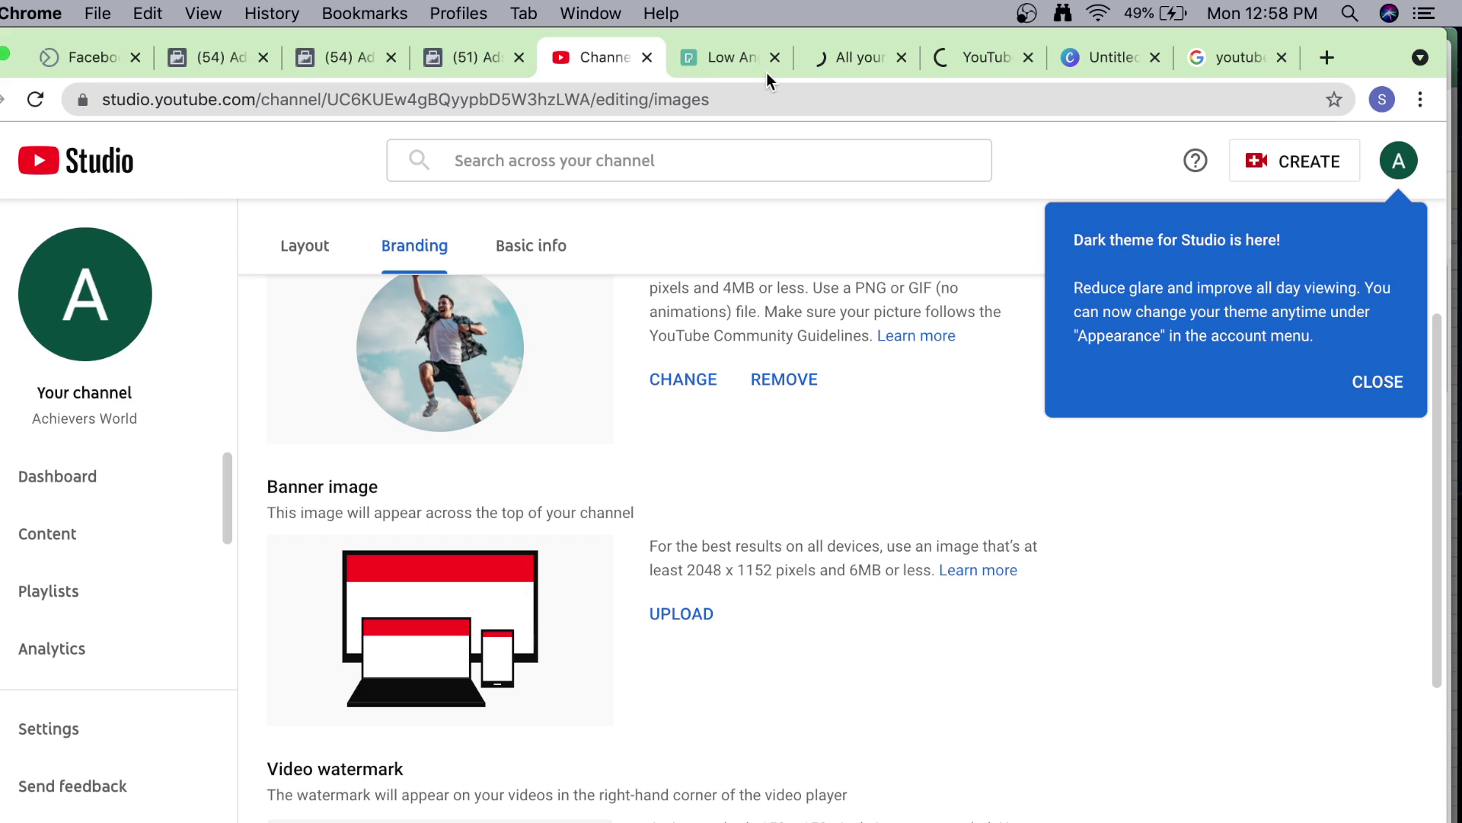
key("ctrl+Tab")
key("ctrl+Tab")
key("ctrl+Tab")
key("ctrl+Tab")
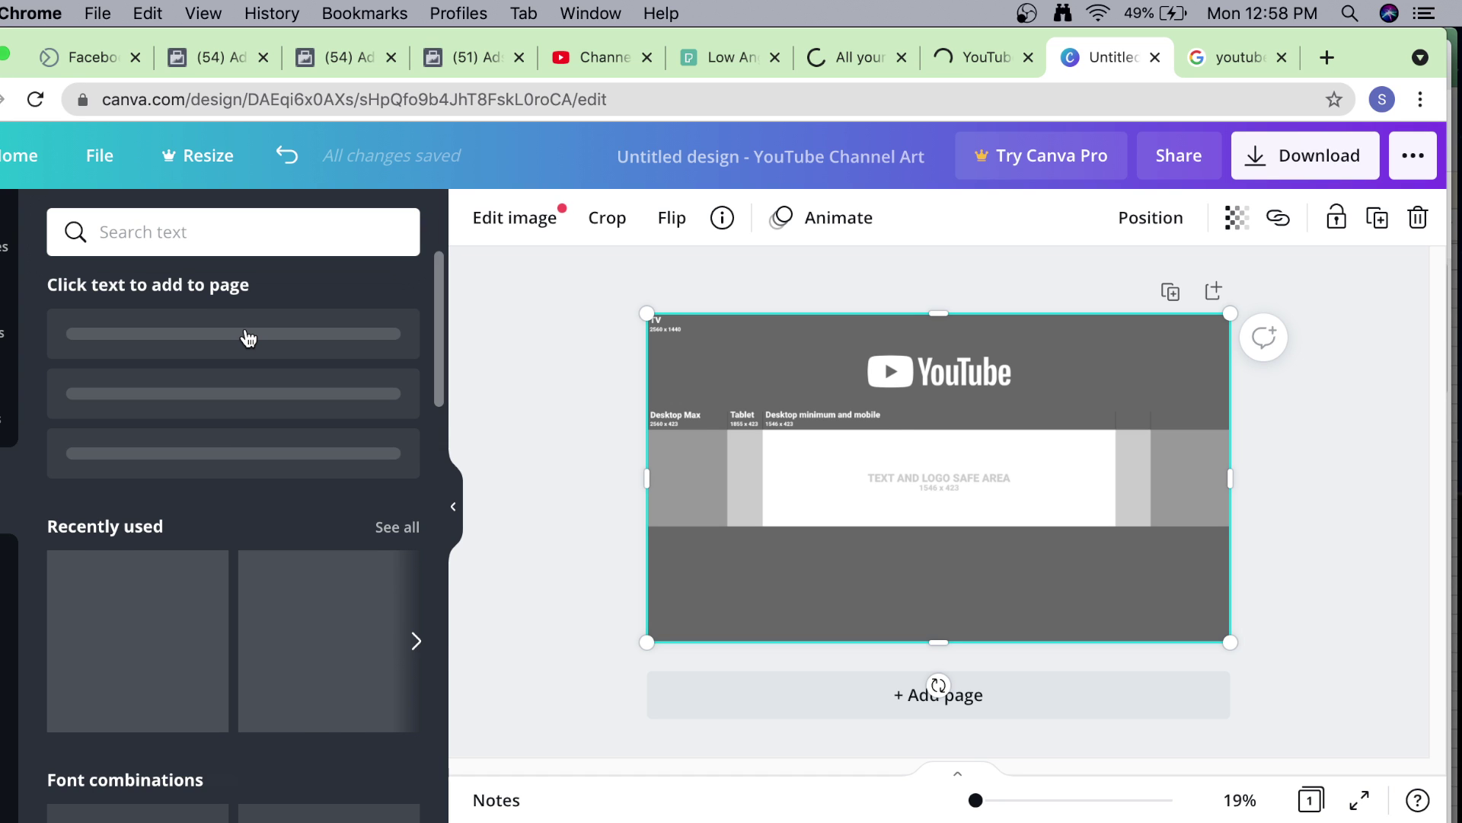
Add a heading to the page and place it inside the template's text and logo safe area.
left_click(248, 337)
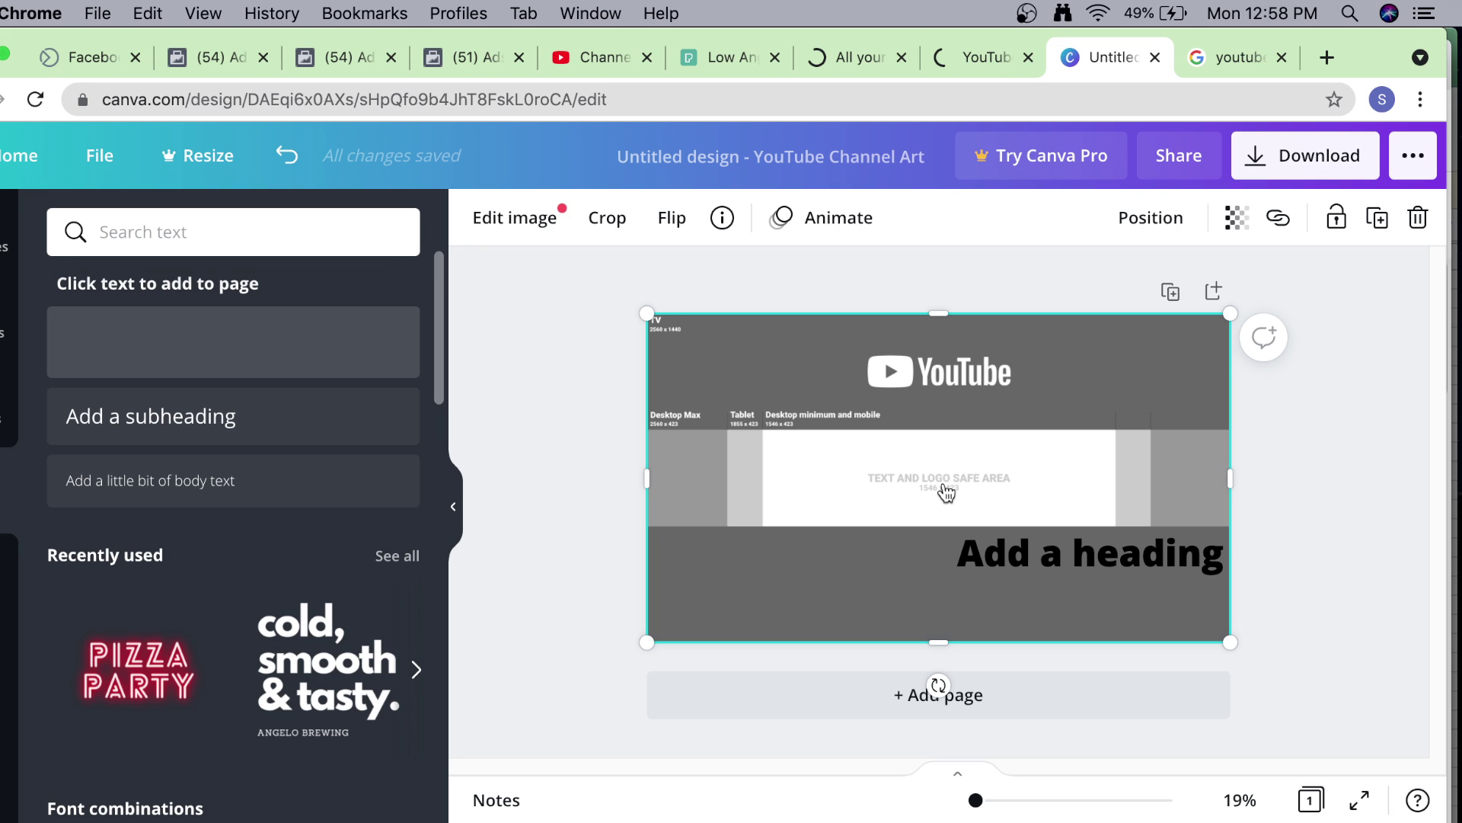
left_click_drag(947, 494, 994, 536)
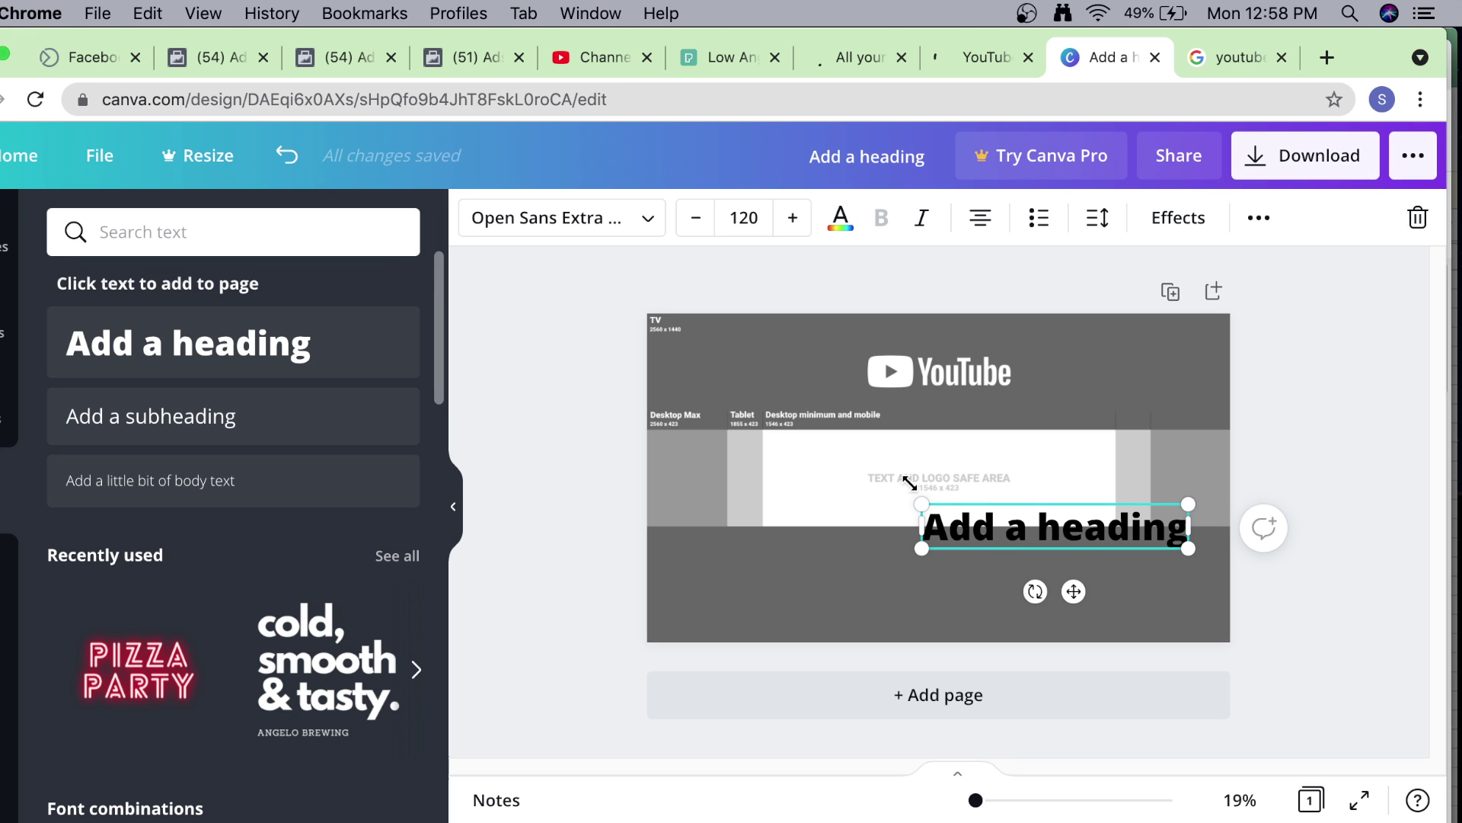
left_click_drag(975, 512, 882, 475)
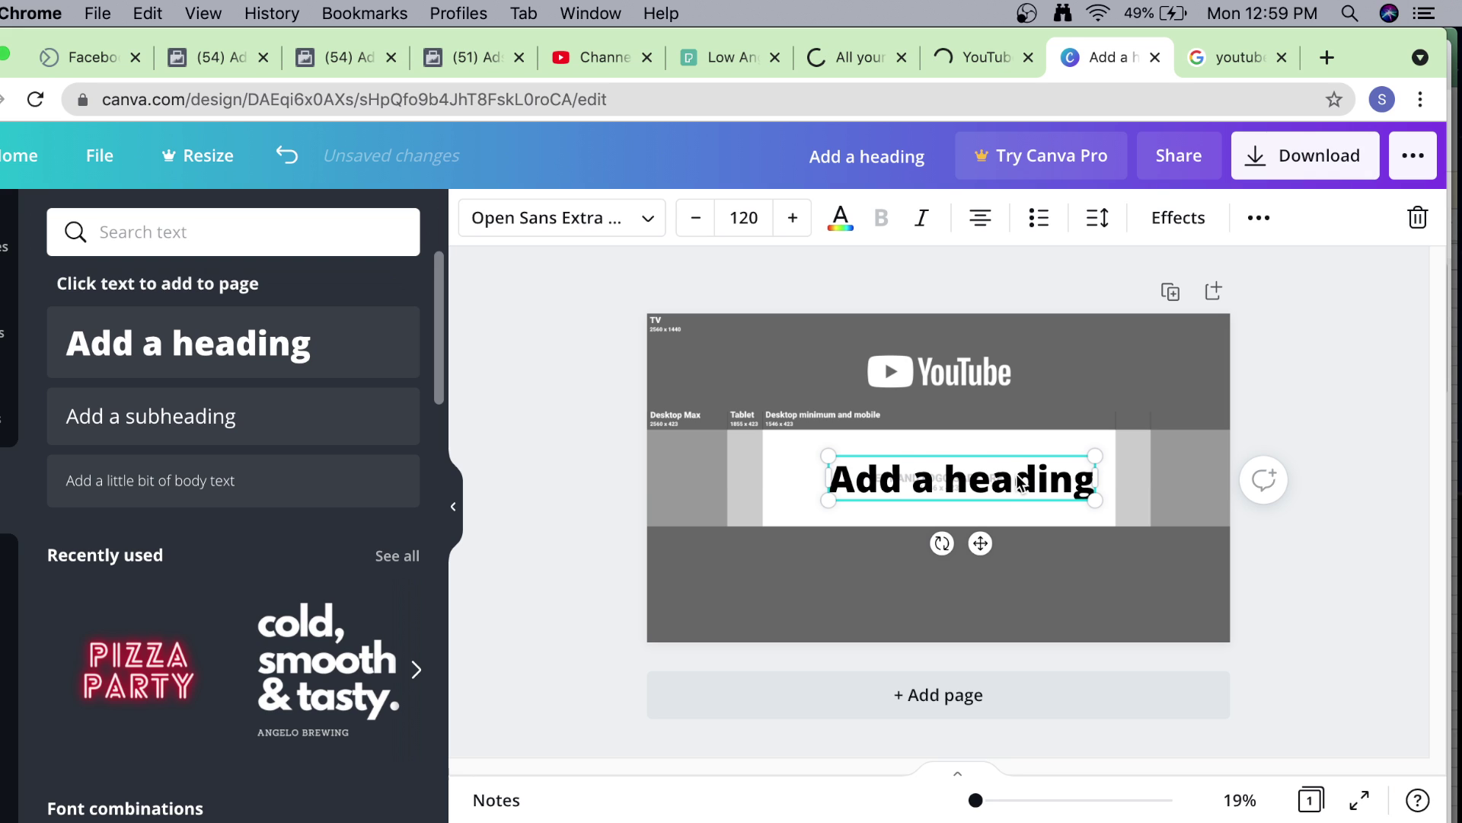
double_click(1017, 480)
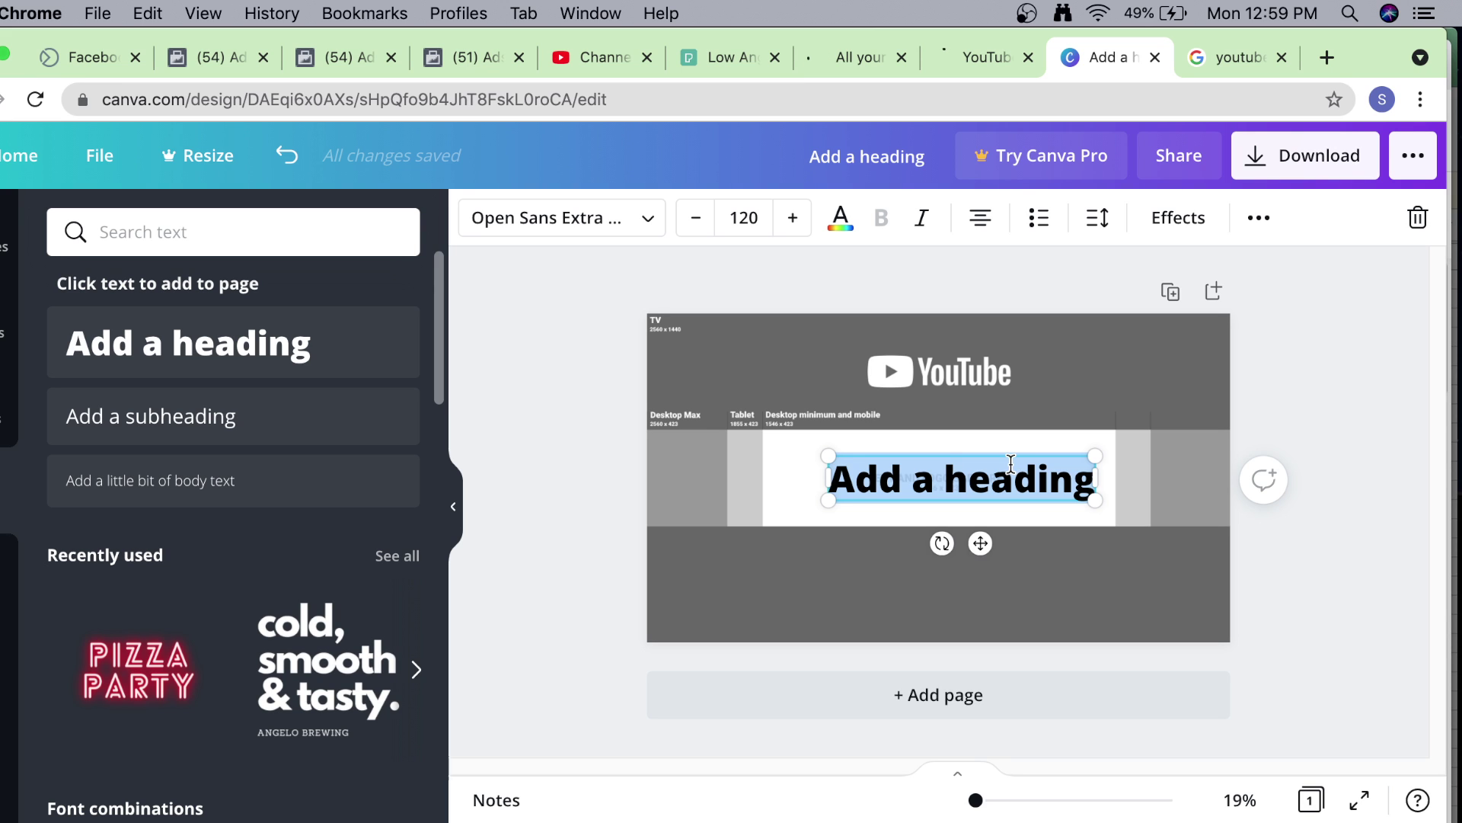
Delete the heading and the channel art template image from the page.
left_click(942, 485)
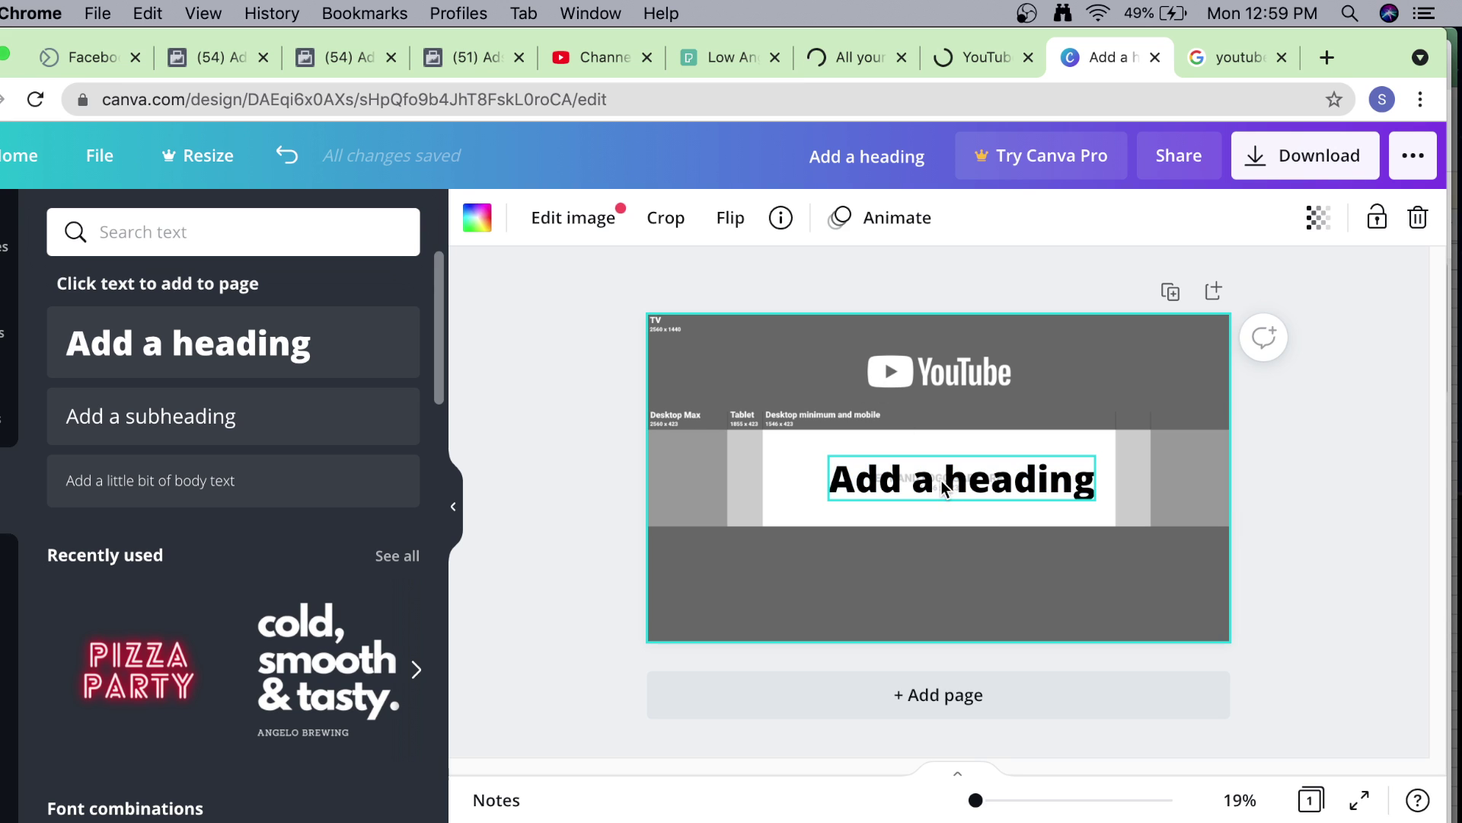
left_click(940, 480)
key("Delete")
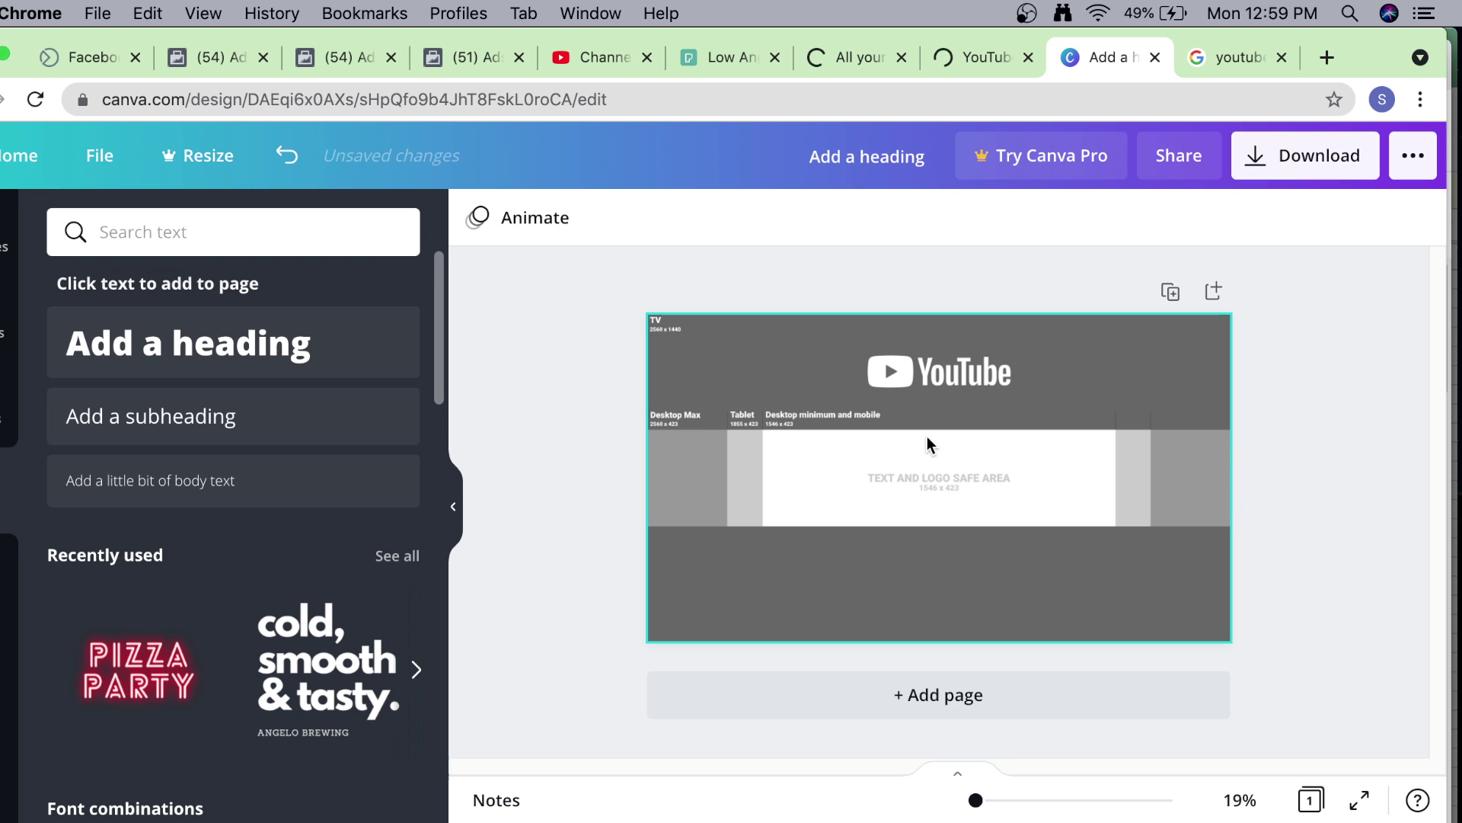
left_click(922, 393)
key("Delete")
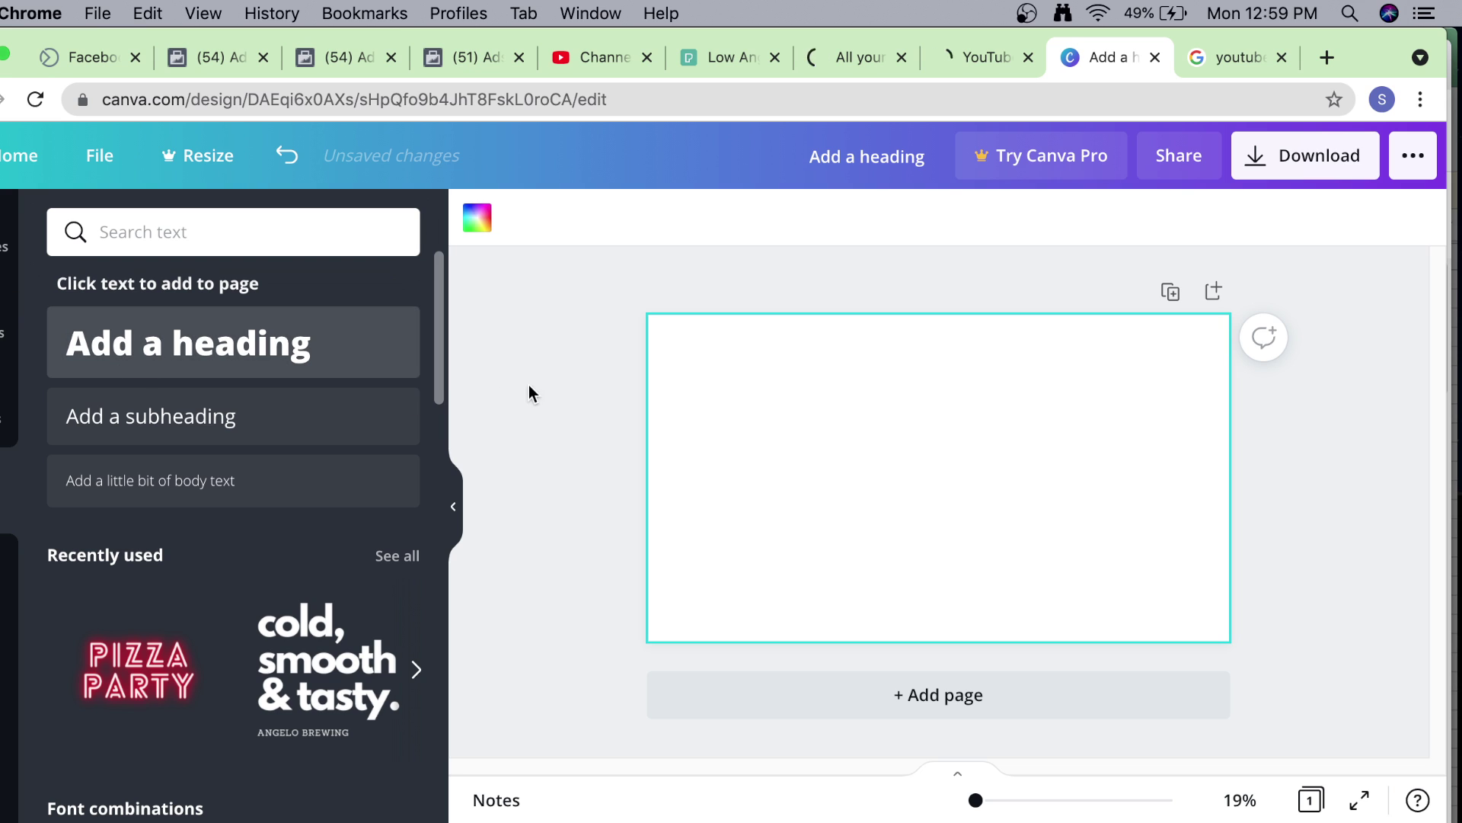
Set the page background to the dark violet default color.
left_click(478, 219)
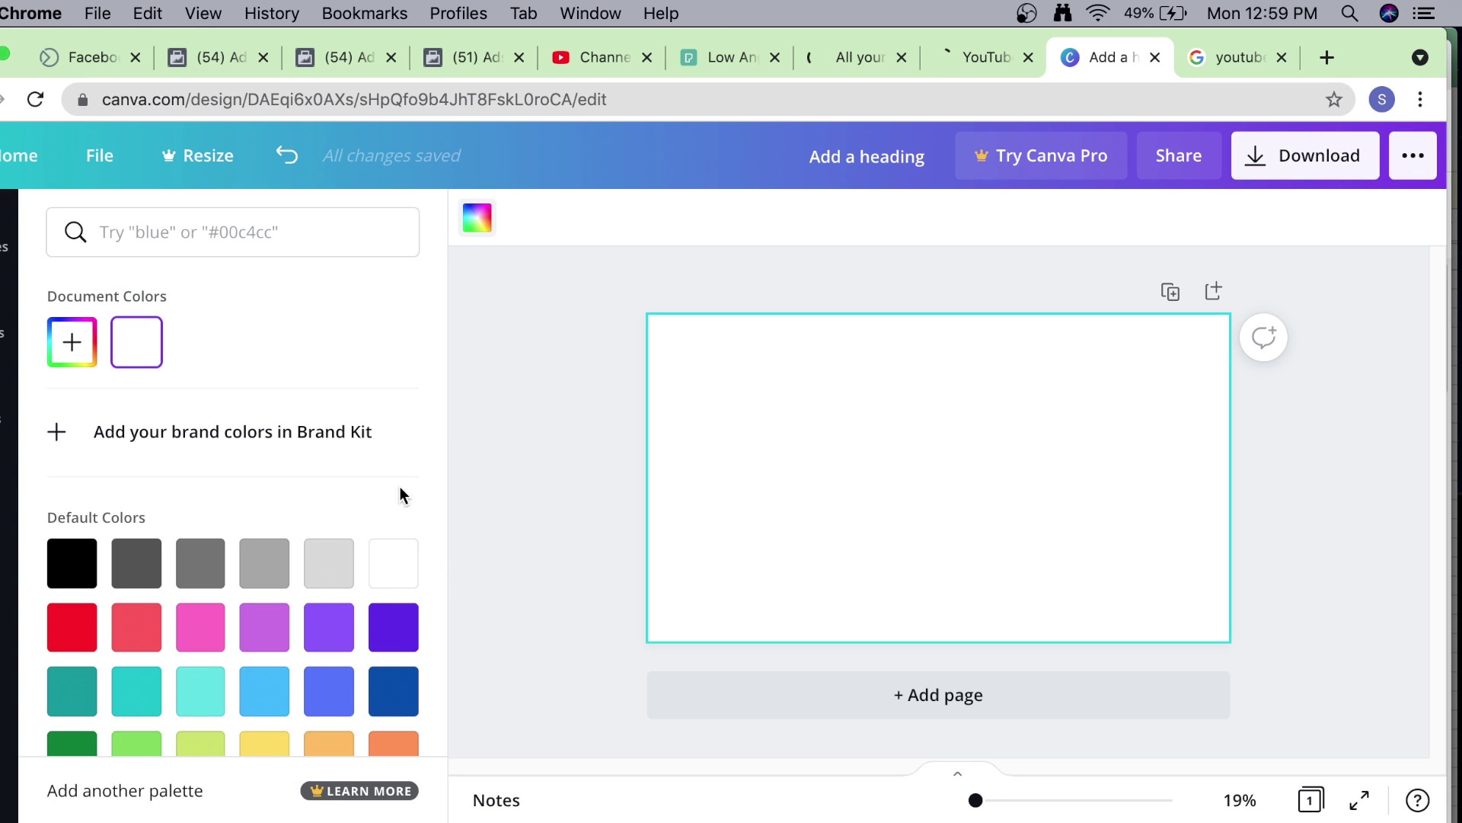
left_click(404, 632)
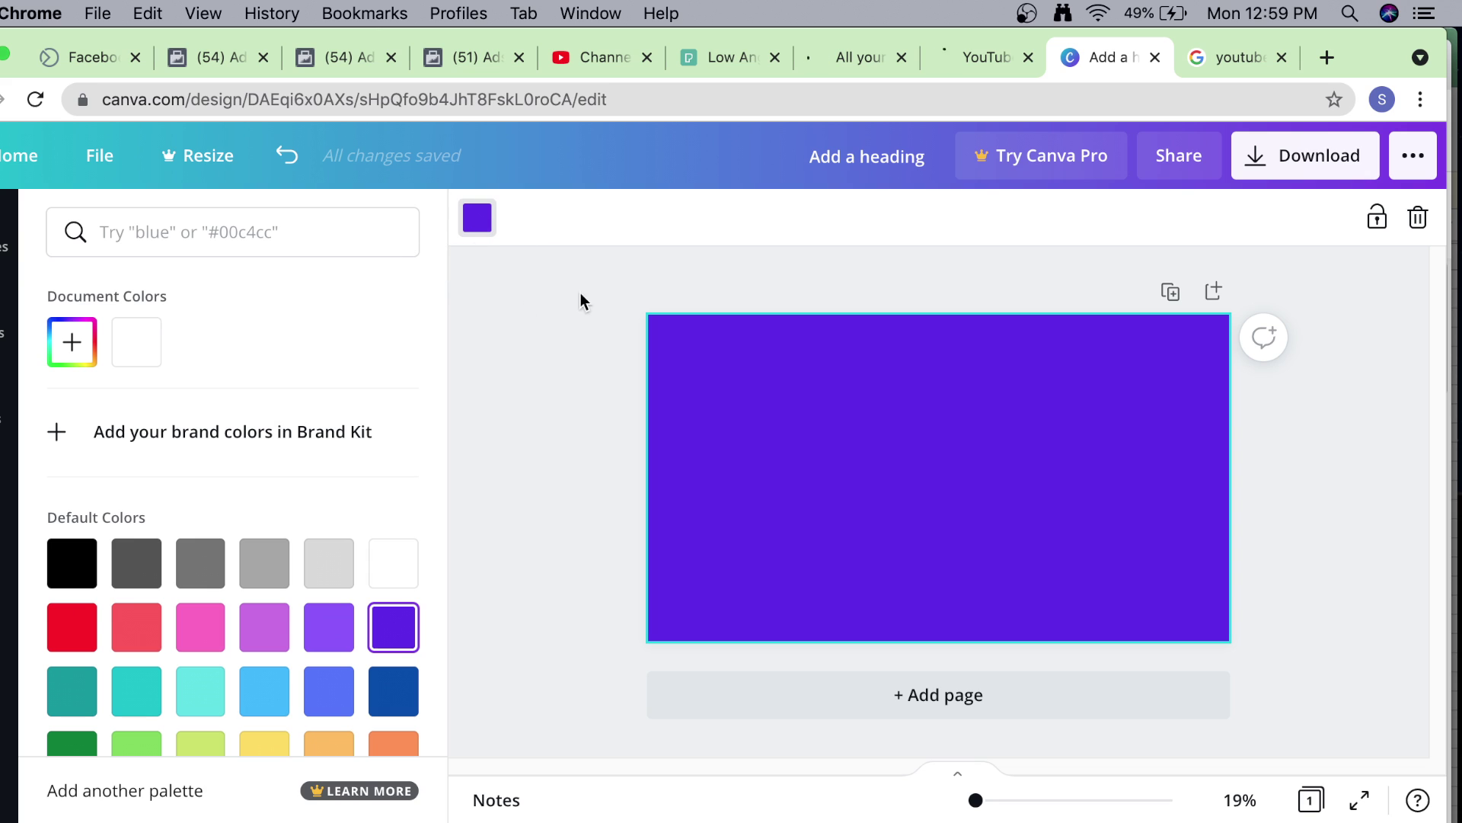
left_click(582, 322)
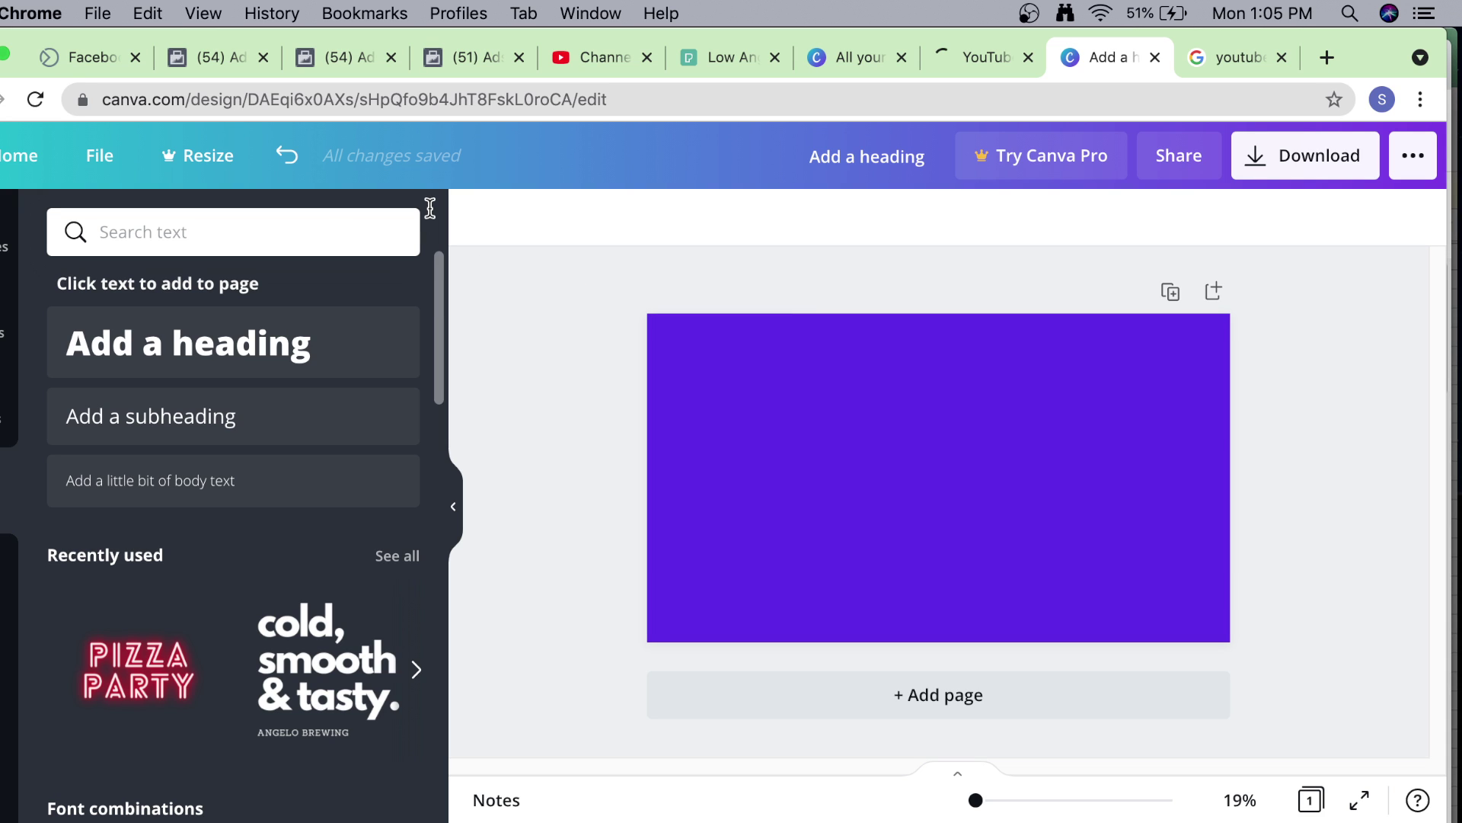
Change the page background color to black.
left_click(986, 404)
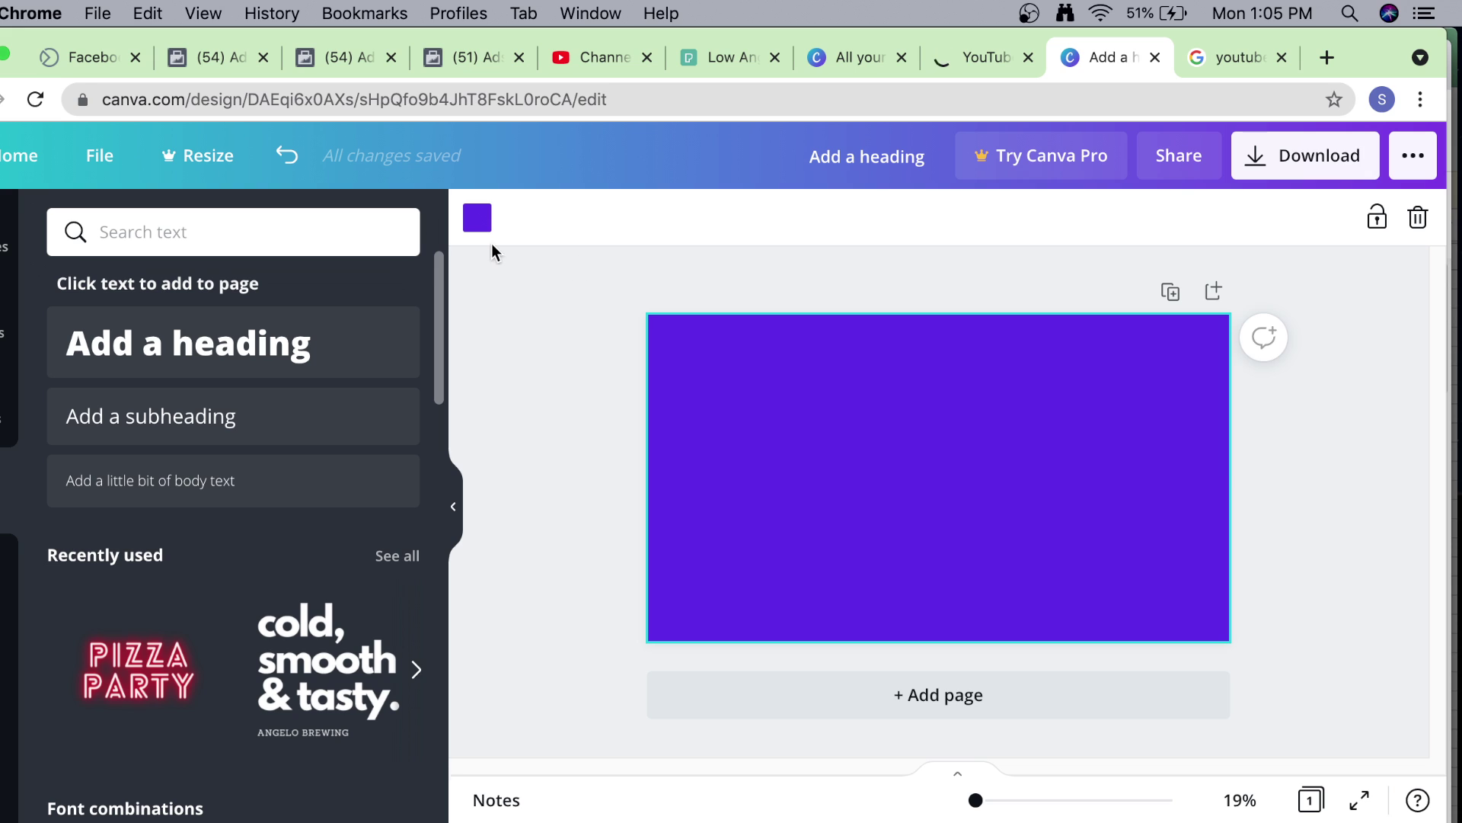
left_click(477, 219)
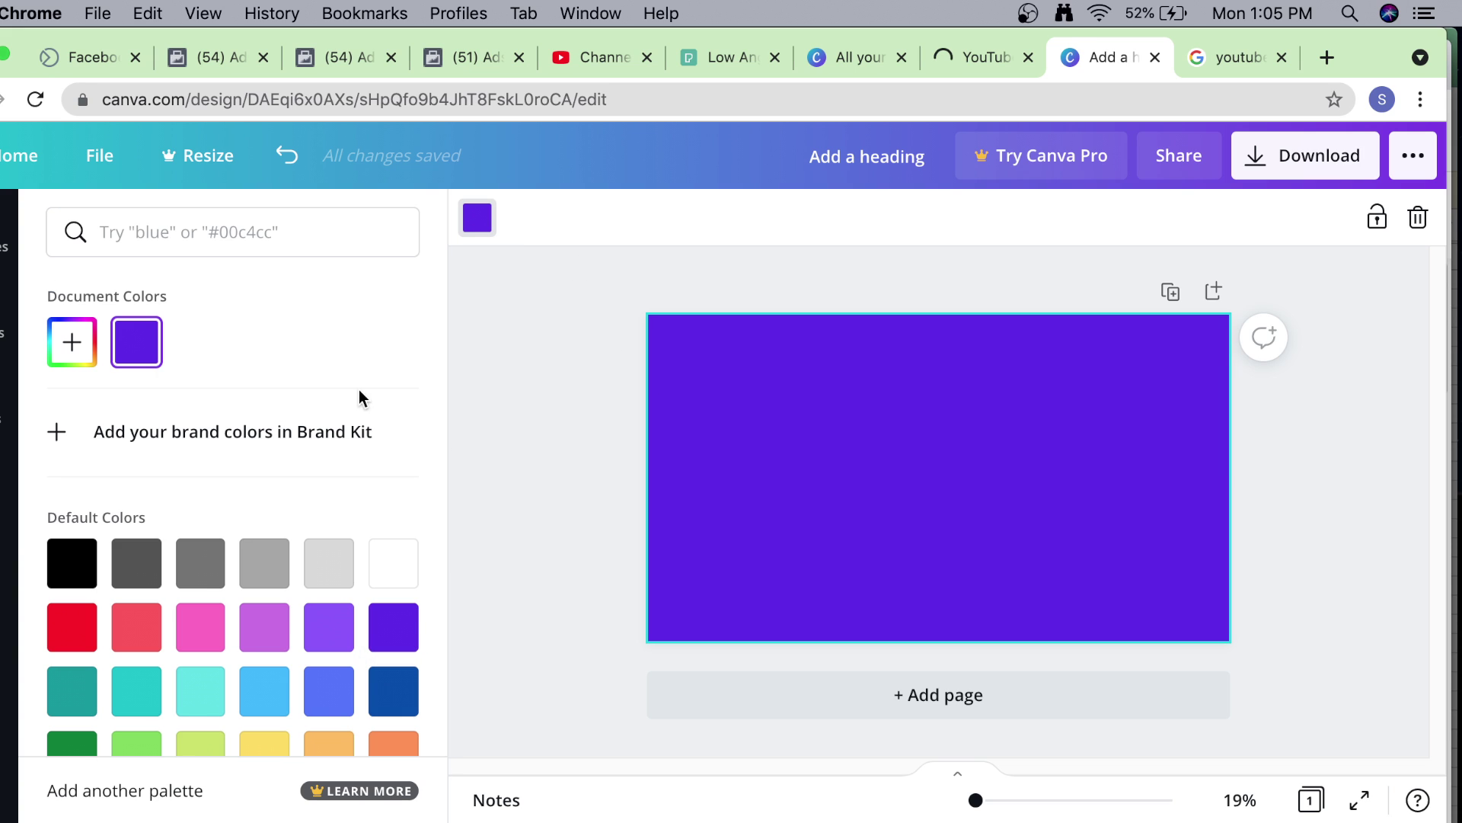
left_click(60, 562)
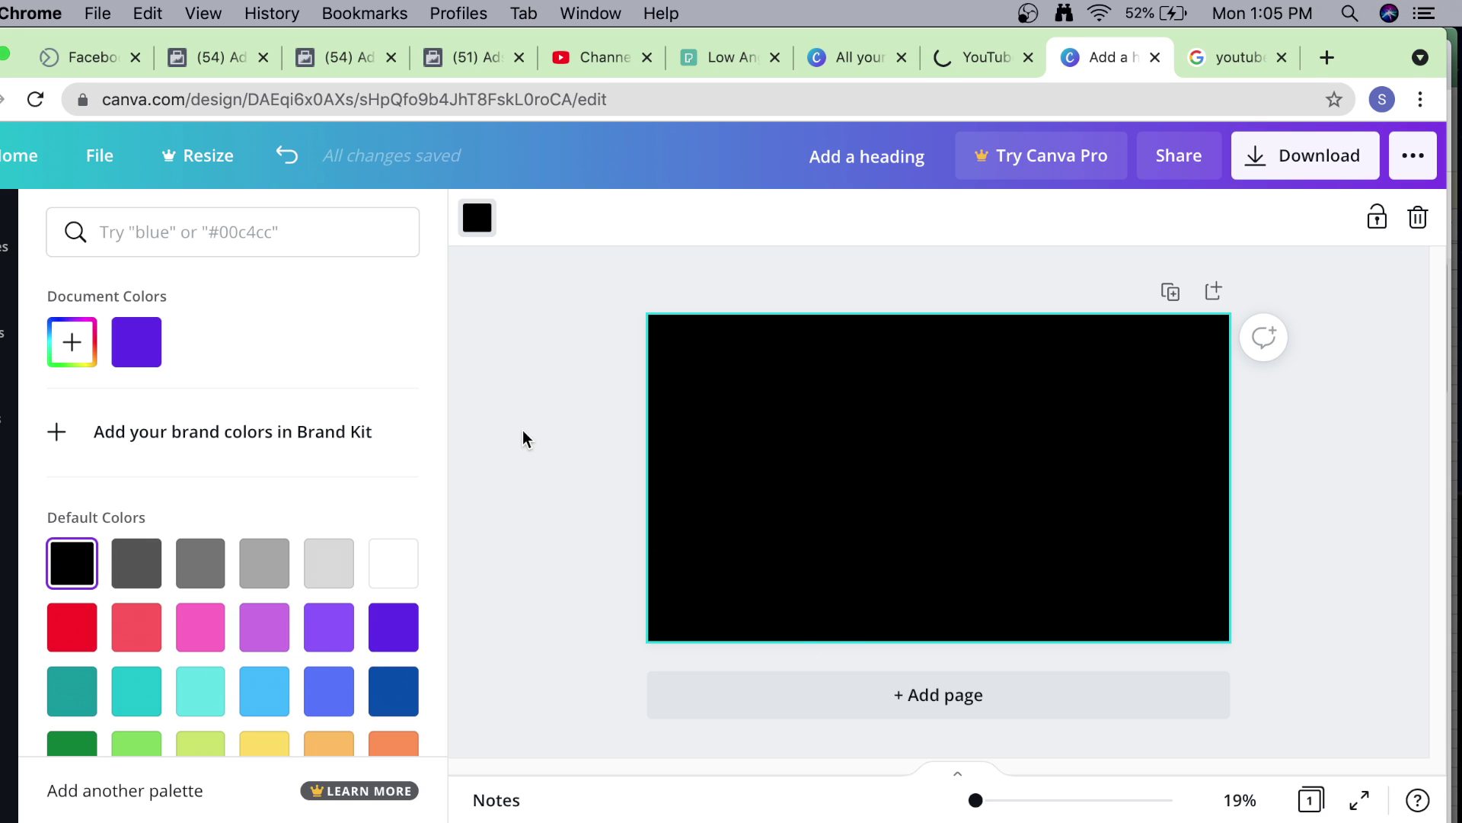
Lock the black page background and try to move it to test the lock.
left_click(552, 435)
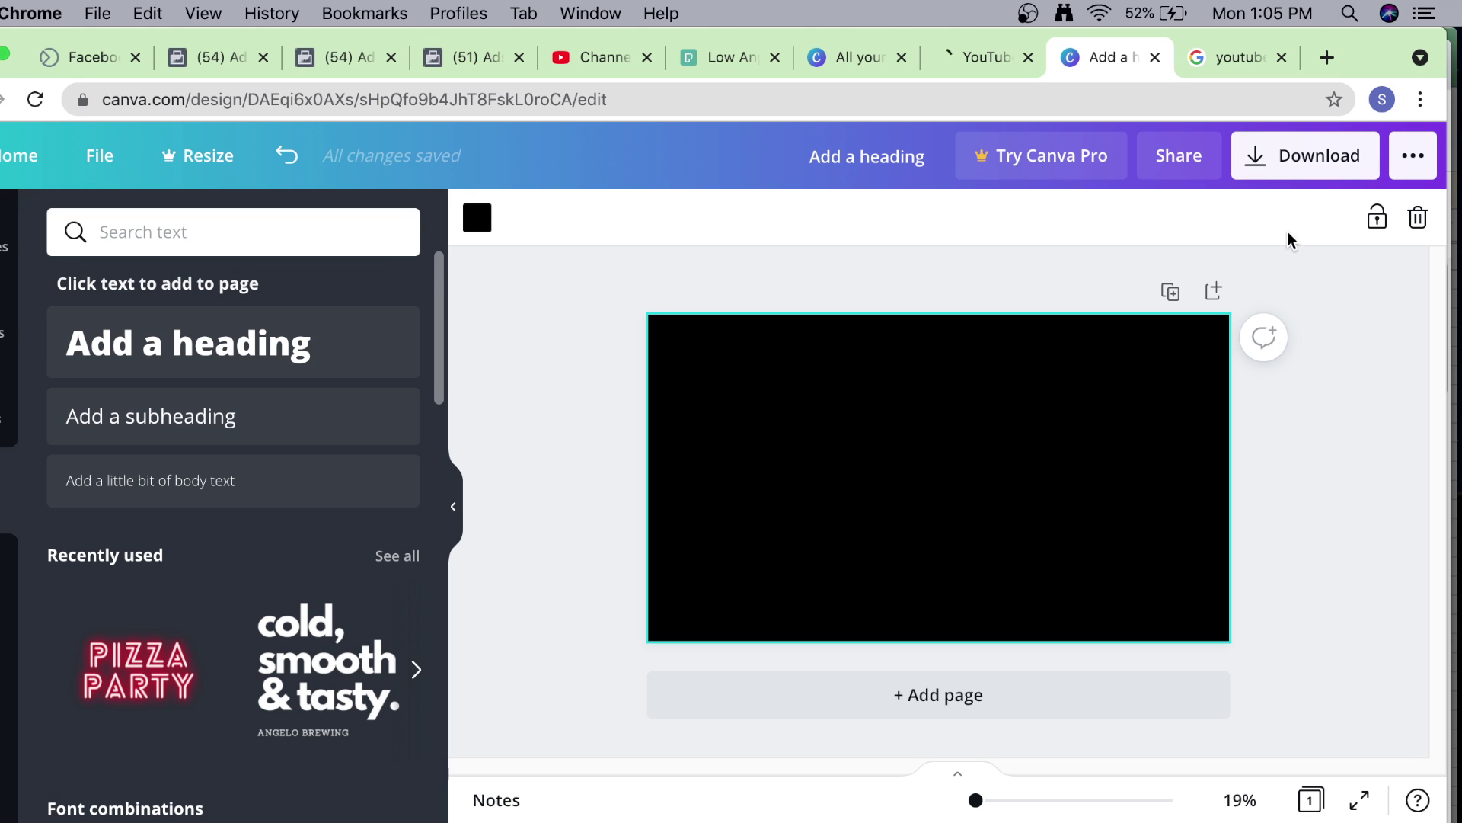
left_click(1377, 219)
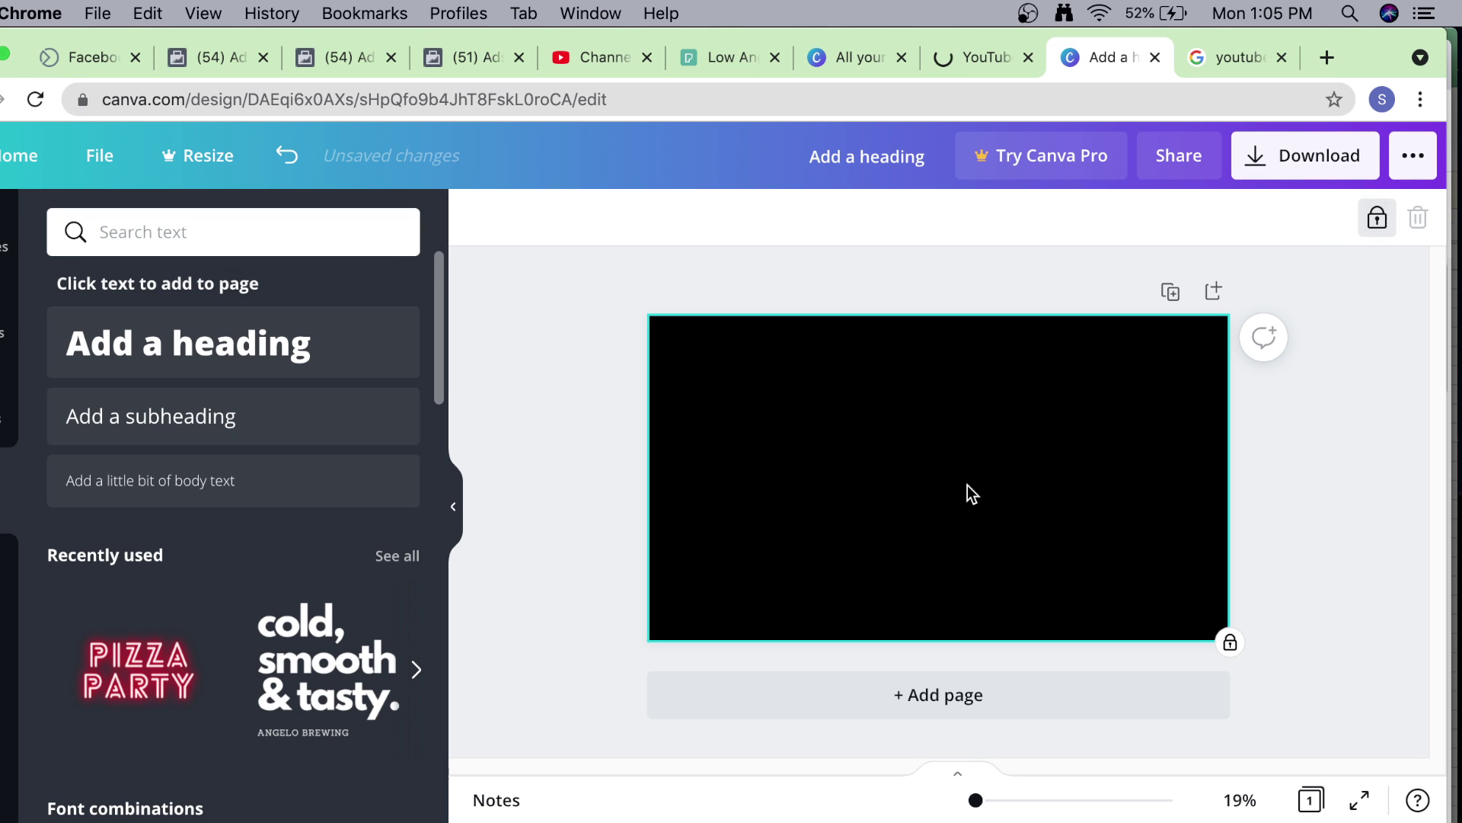
left_click_drag(879, 467, 1062, 414)
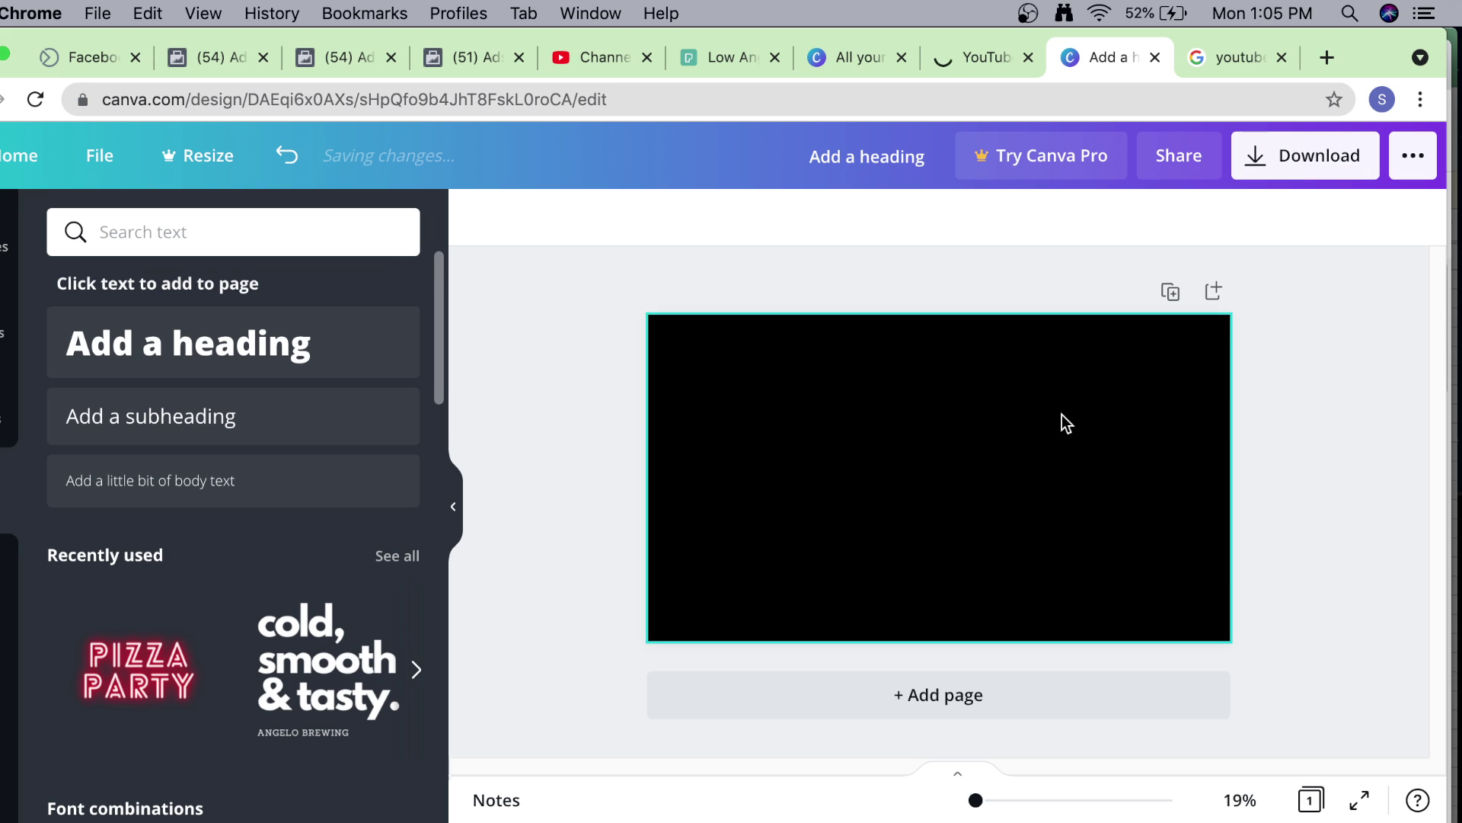
left_click(1112, 372)
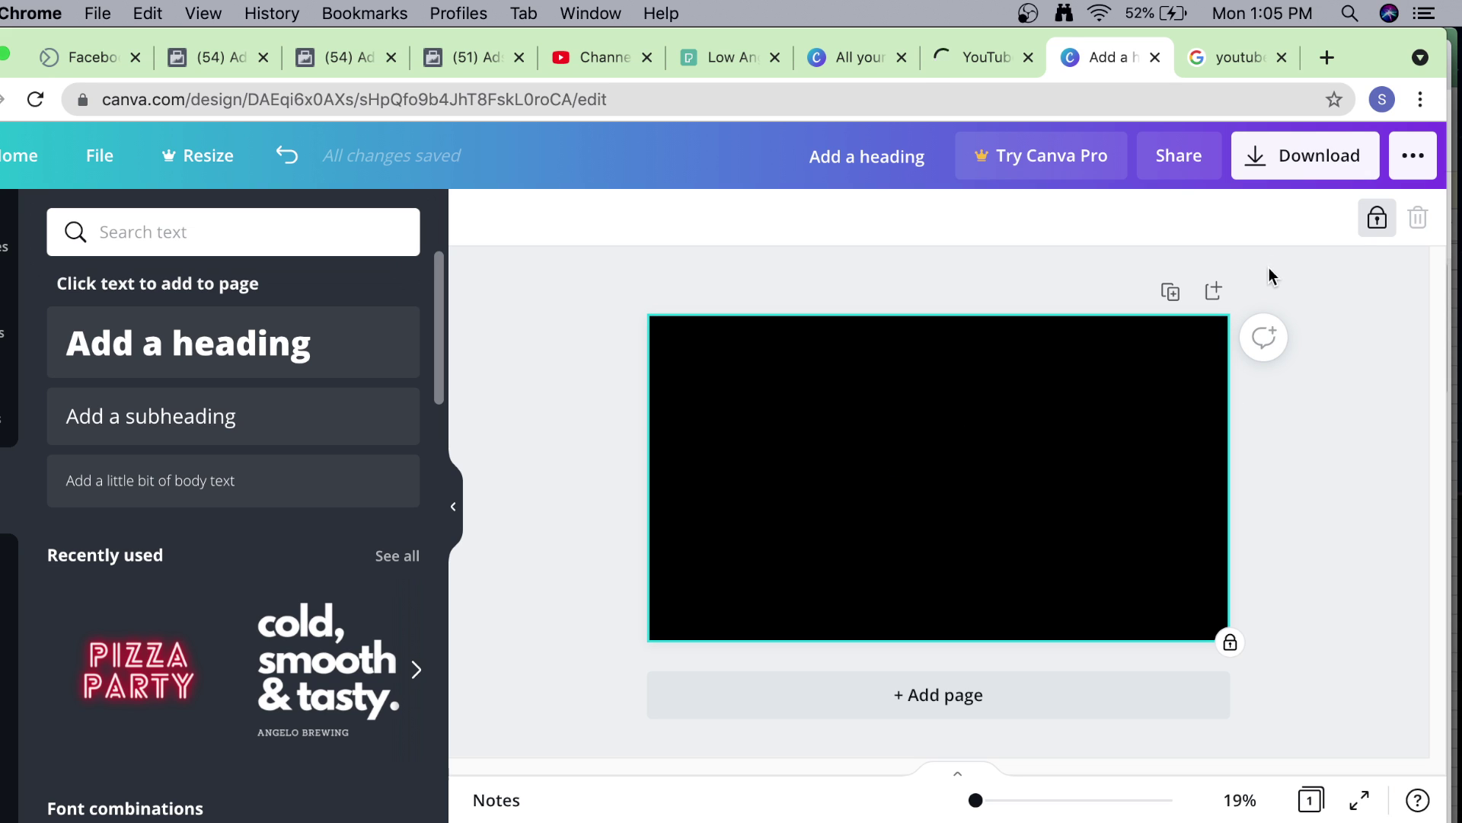
left_click_drag(879, 524, 952, 503)
Unlock the page background, try moving it again, and toggle its lock back on.
left_click(1378, 220)
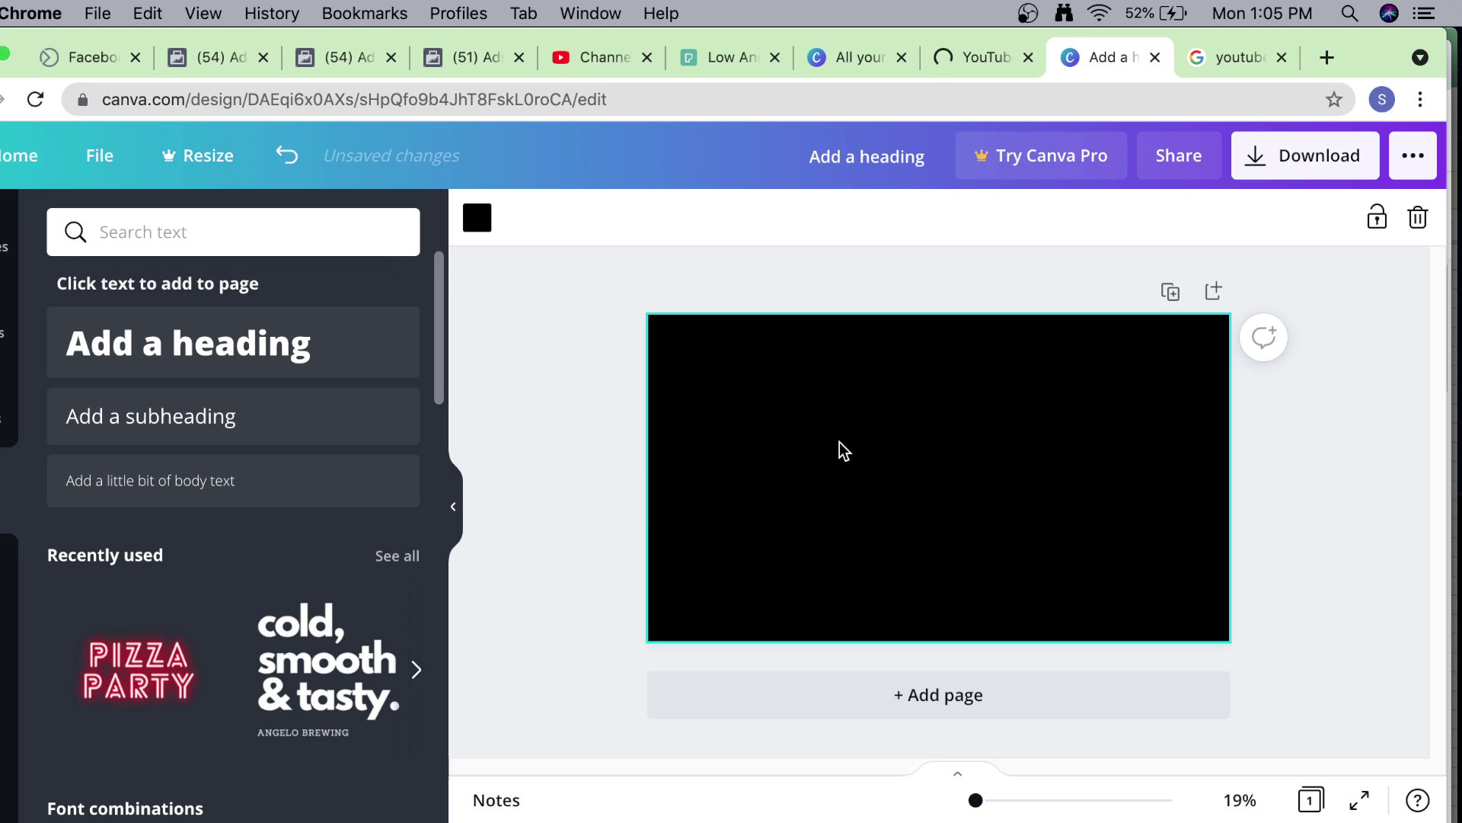
left_click_drag(679, 480, 769, 500)
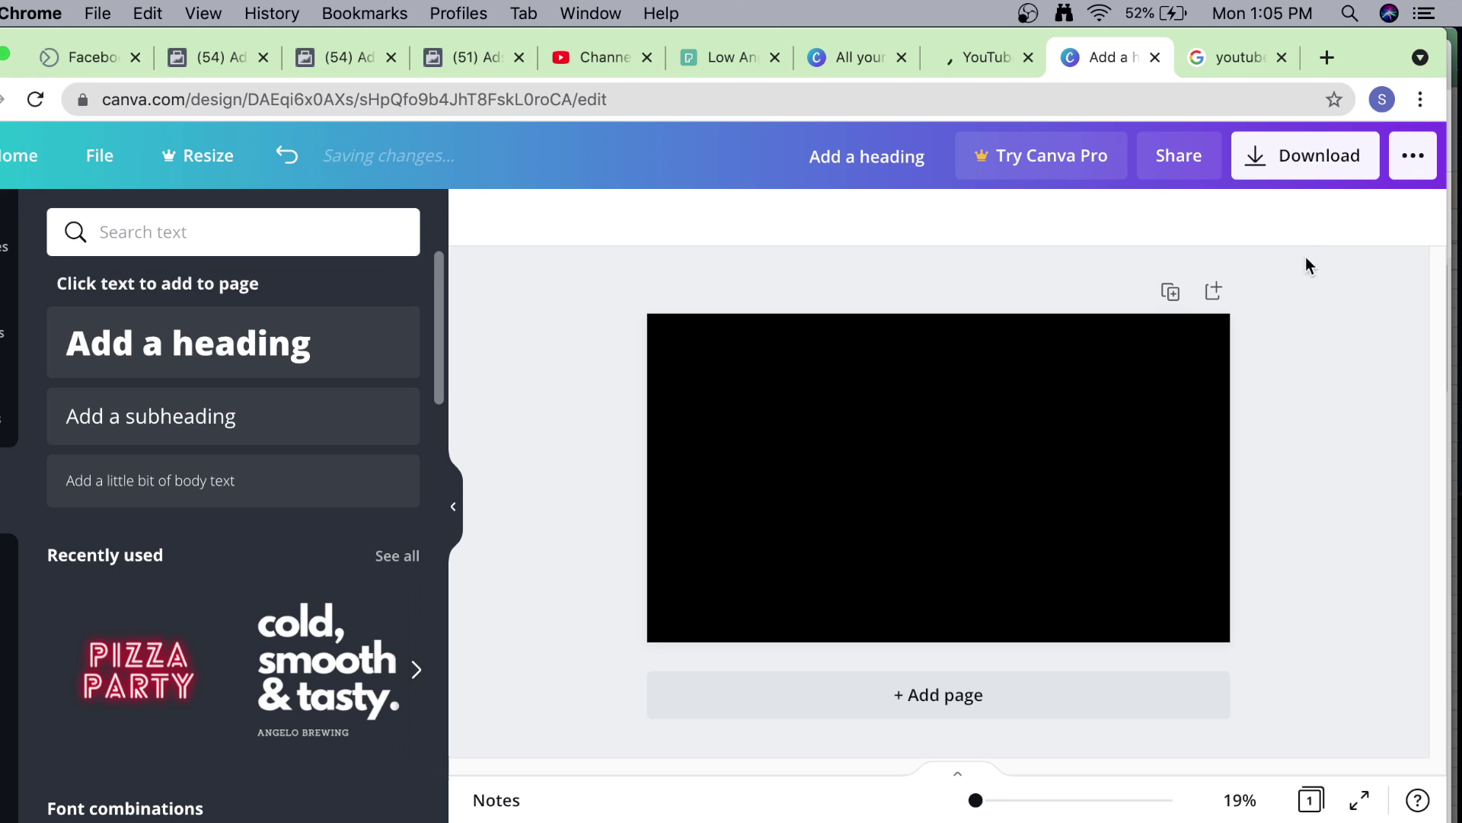
left_click(1012, 445)
left_click(1379, 220)
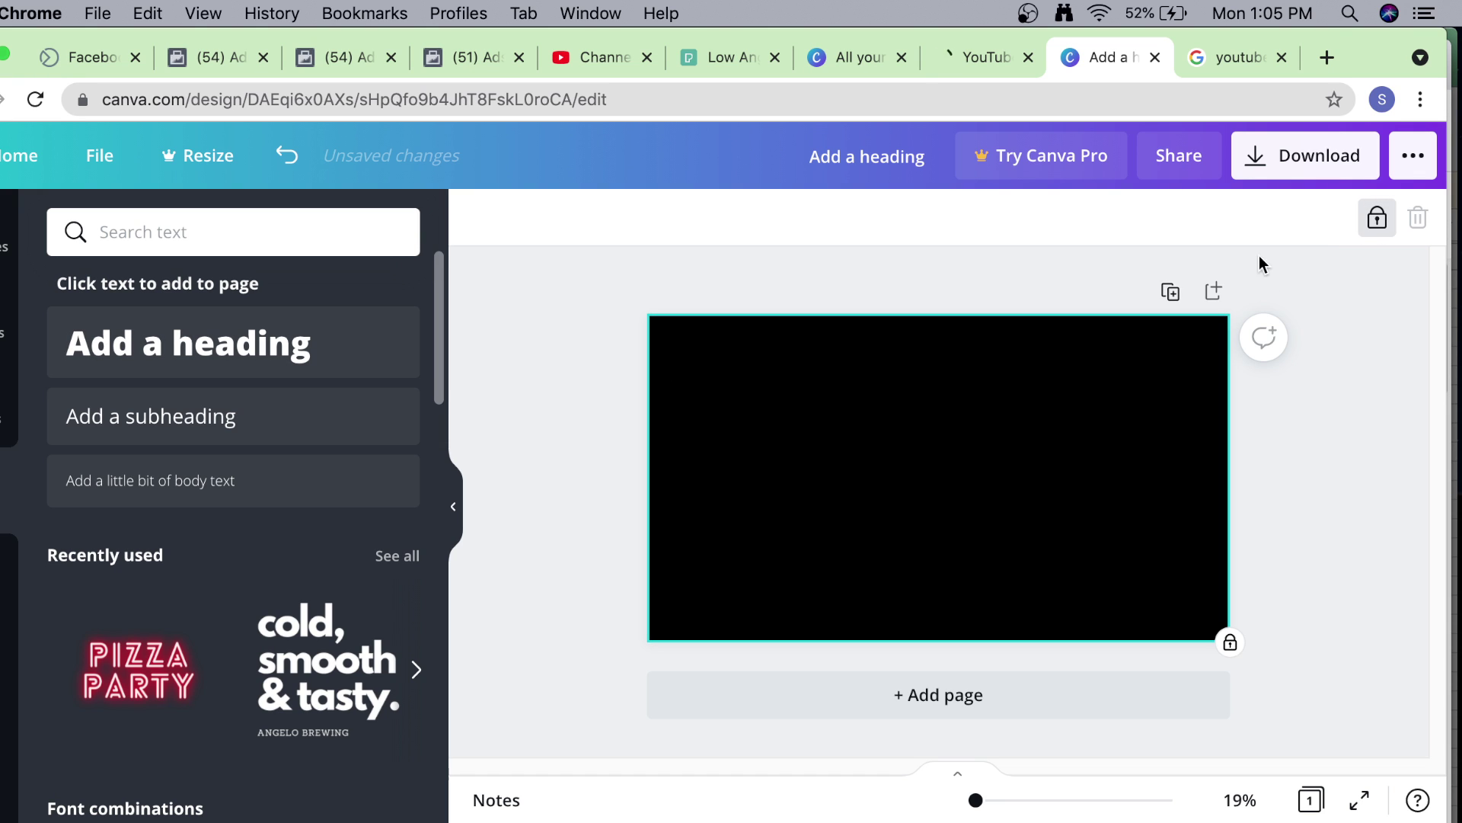
left_click(1377, 229)
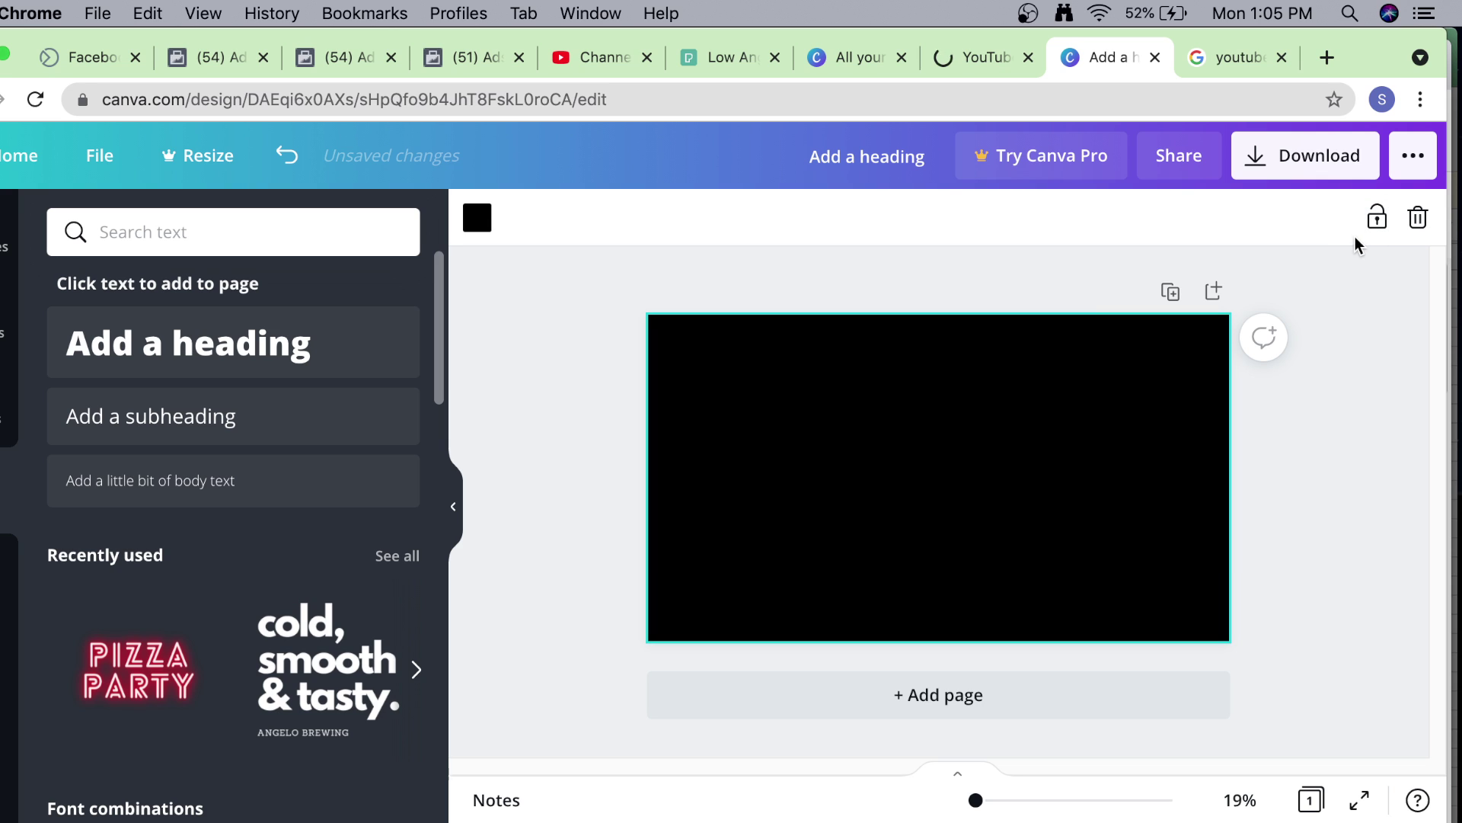
left_click(1378, 220)
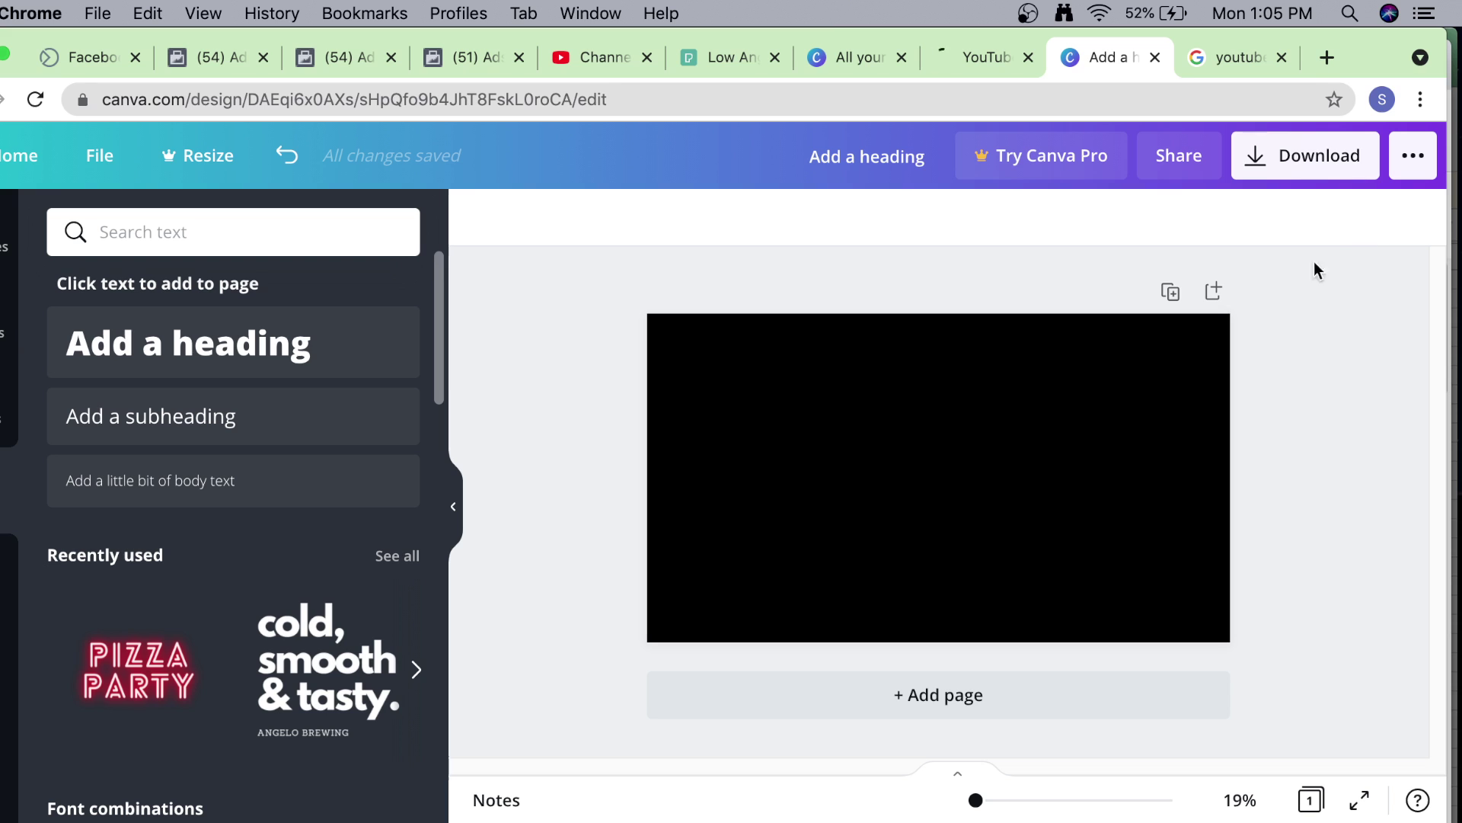
left_click(1384, 224)
left_click(1384, 226)
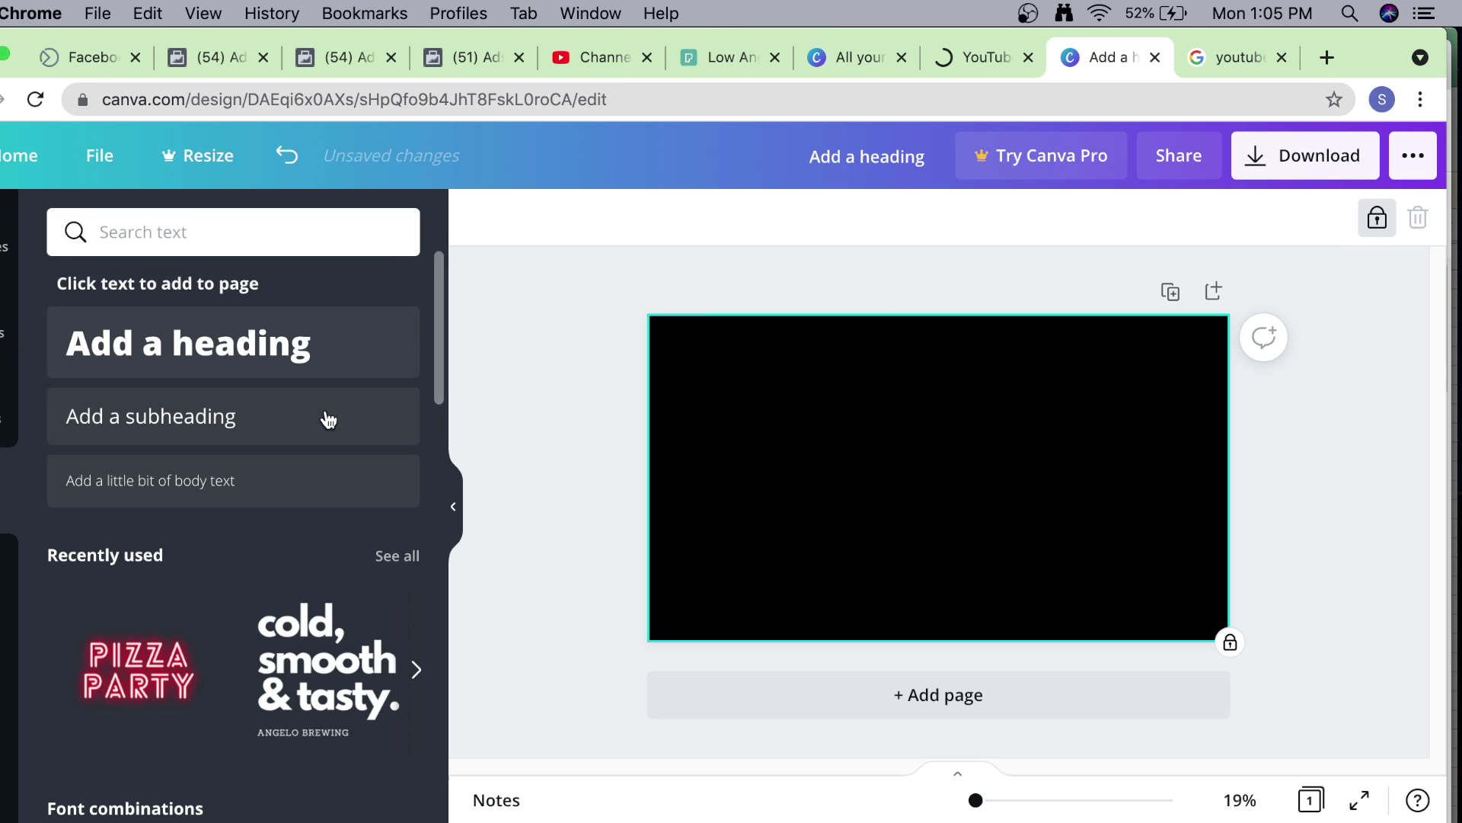
Add the uploaded YouTube channel art template image and stretch it to cover the whole page.
left_click(7, 423)
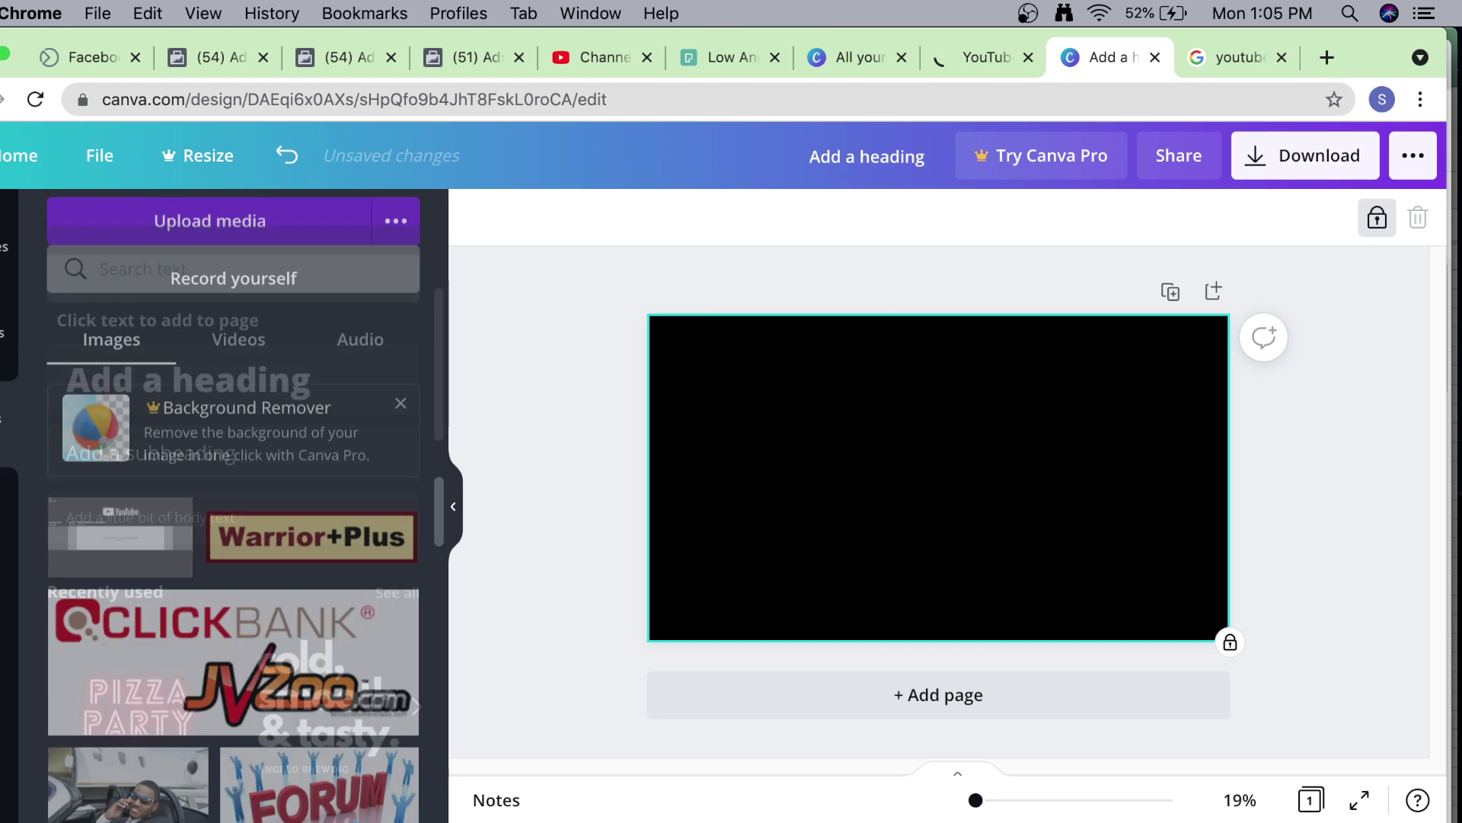
left_click(137, 567)
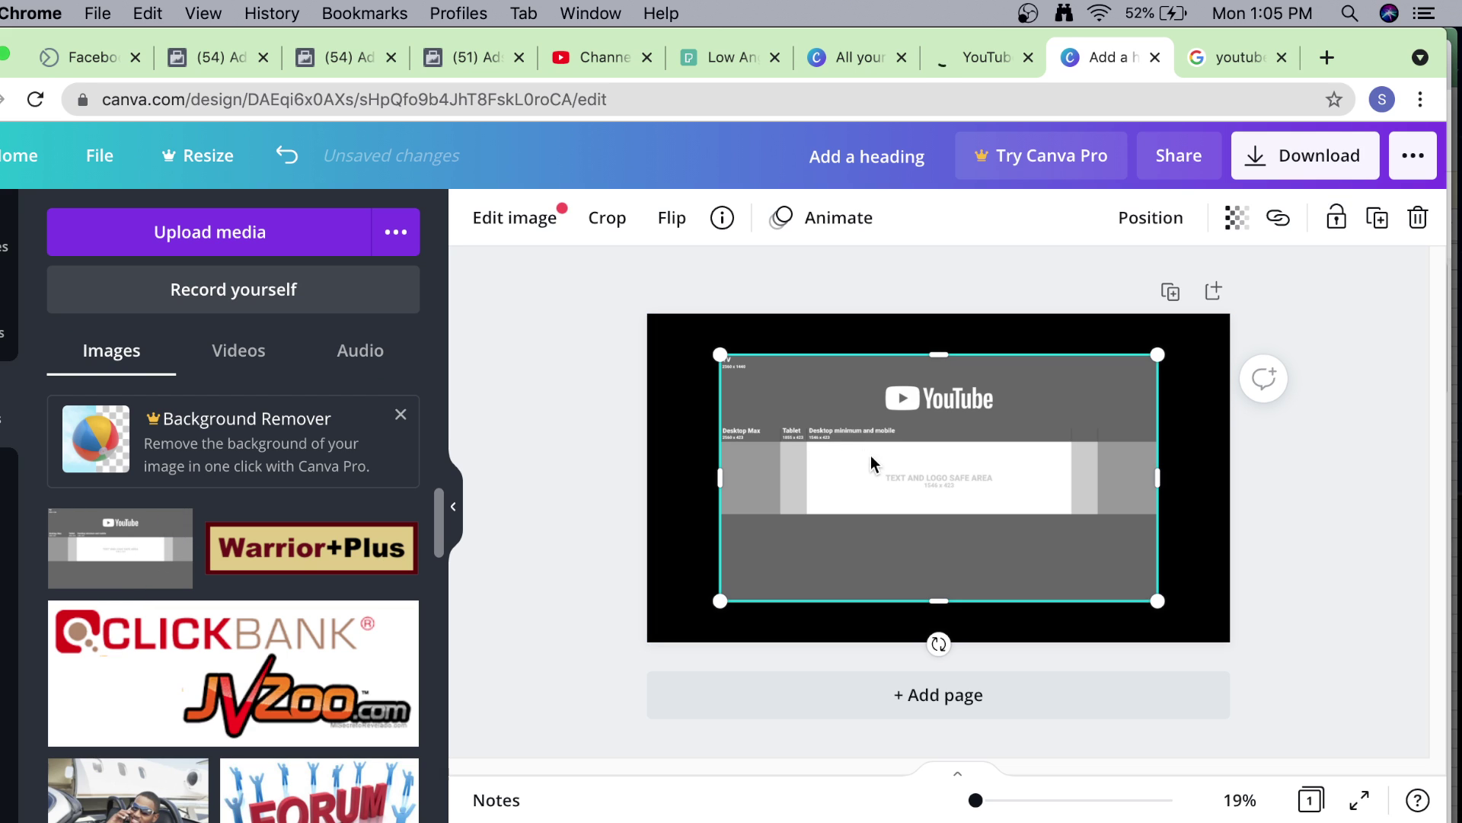
left_click_drag(1154, 480, 1226, 480)
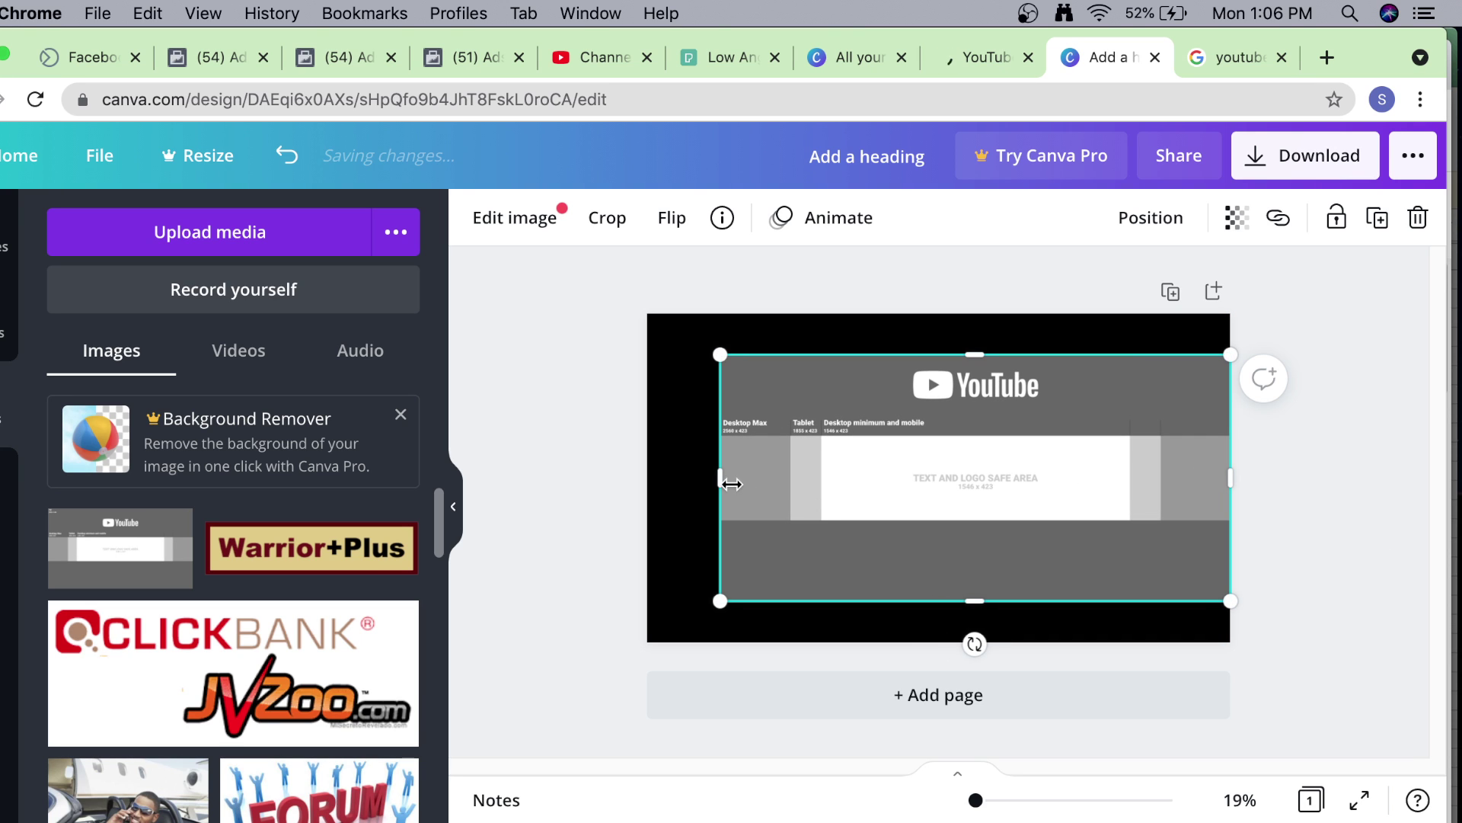
left_click_drag(665, 480, 637, 480)
left_click_drag(929, 345, 932, 313)
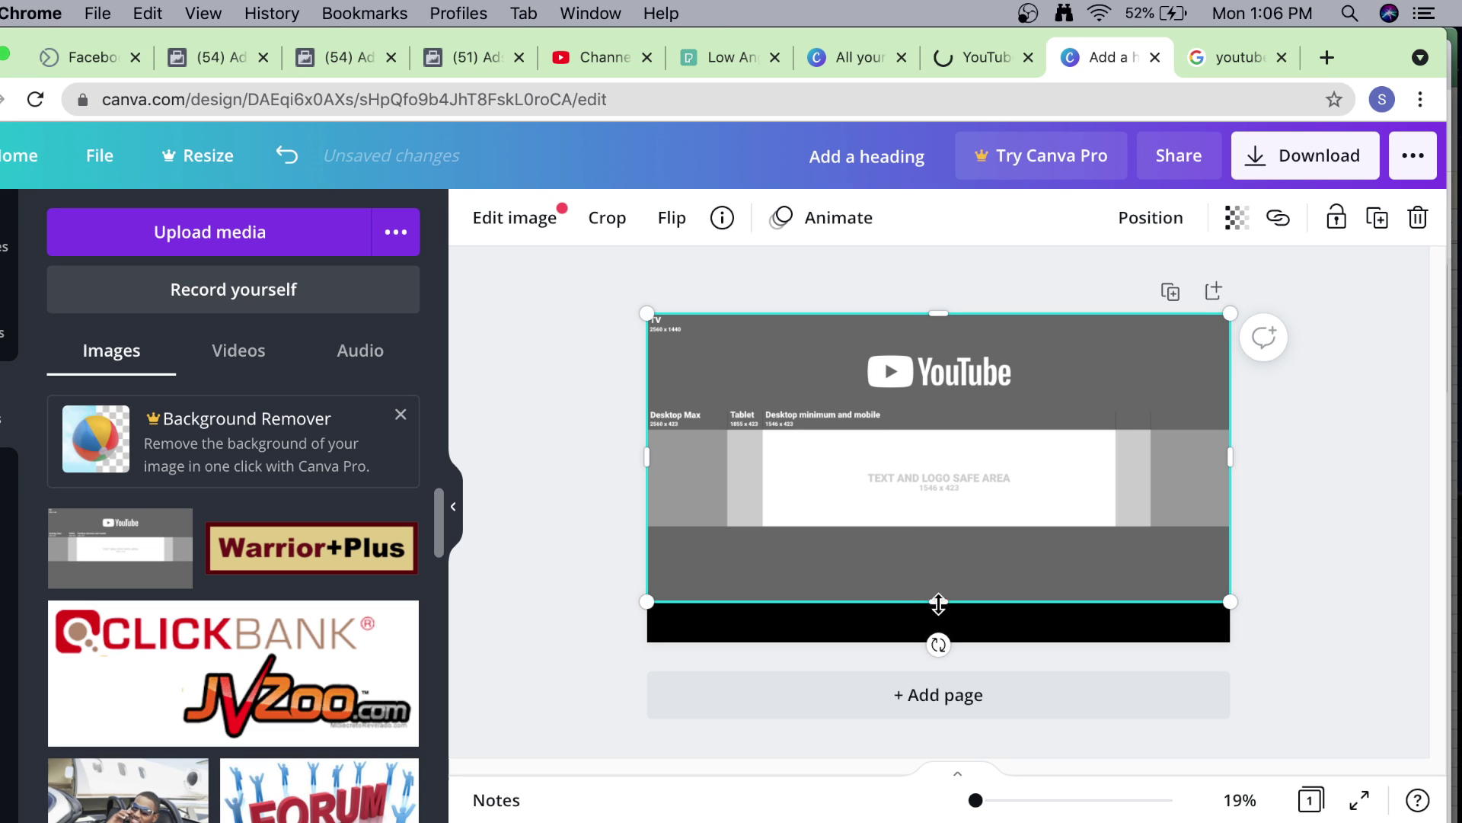
left_click_drag(937, 603, 935, 636)
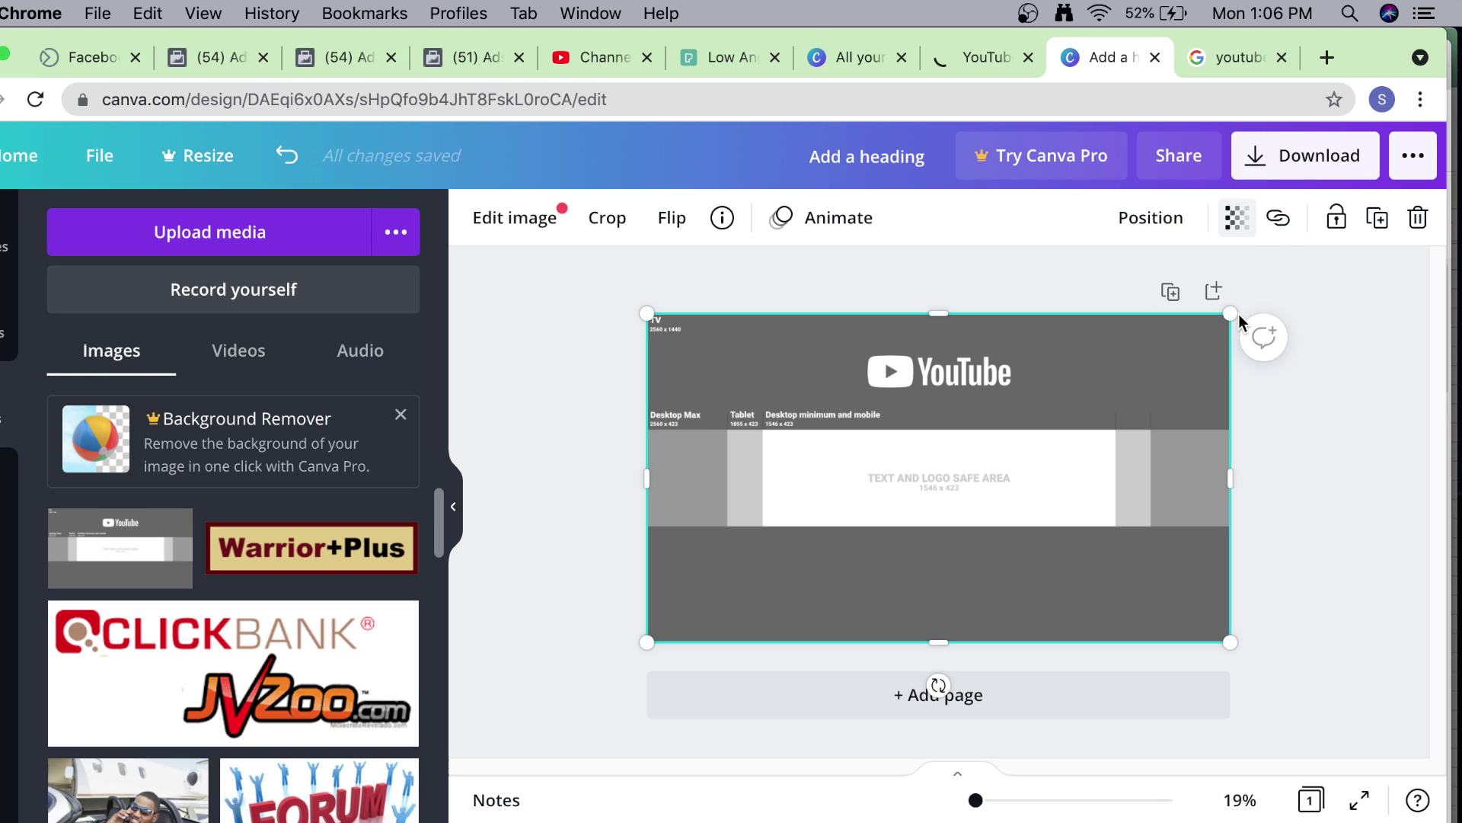
Set the channel art template image's transparency to 47, dismissing the notifications covering the setting.
left_click(1237, 221)
left_click_drag(1154, 295, 1080, 293)
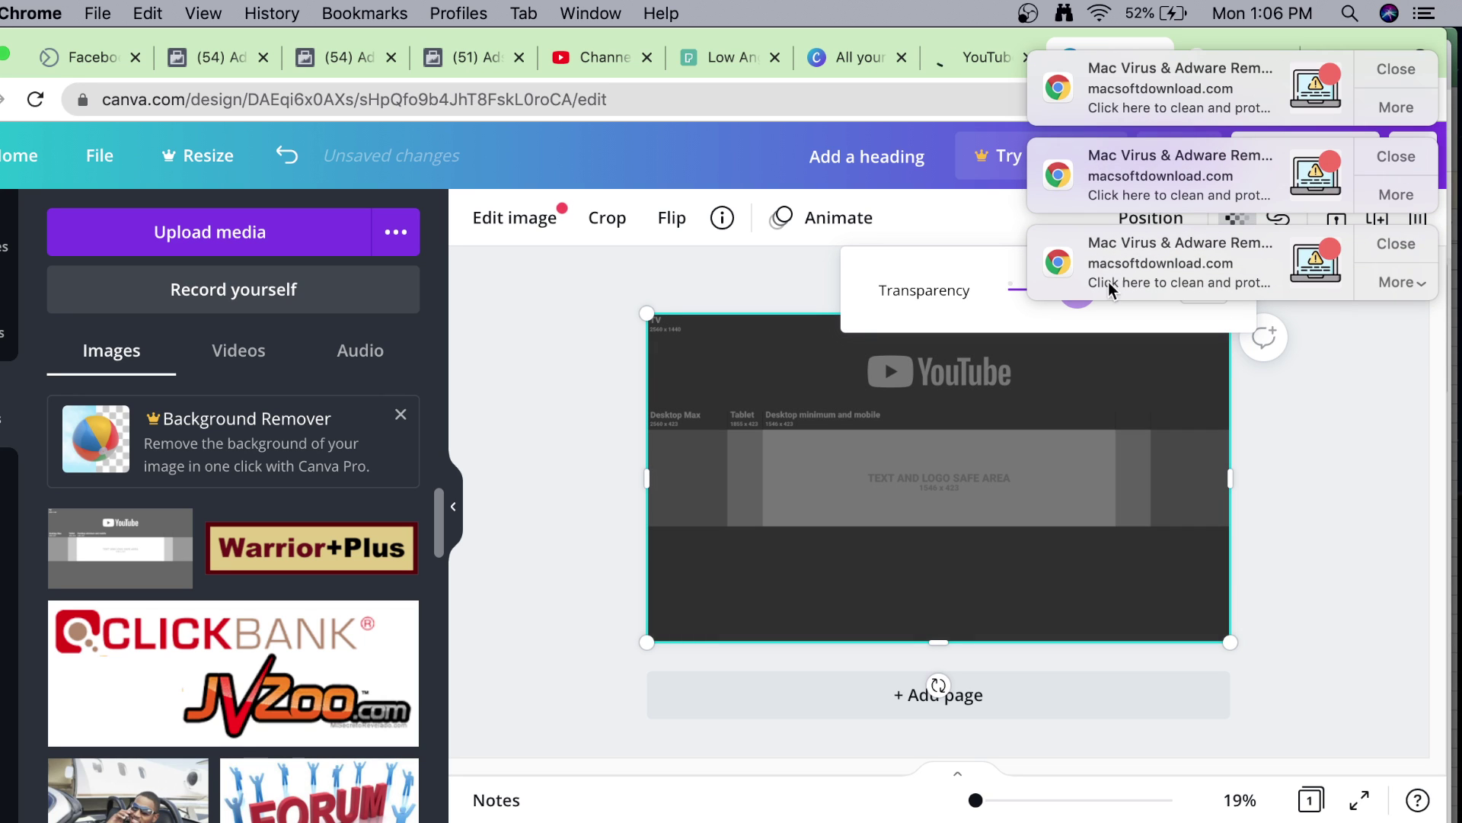
left_click(1397, 69)
left_click(1397, 69)
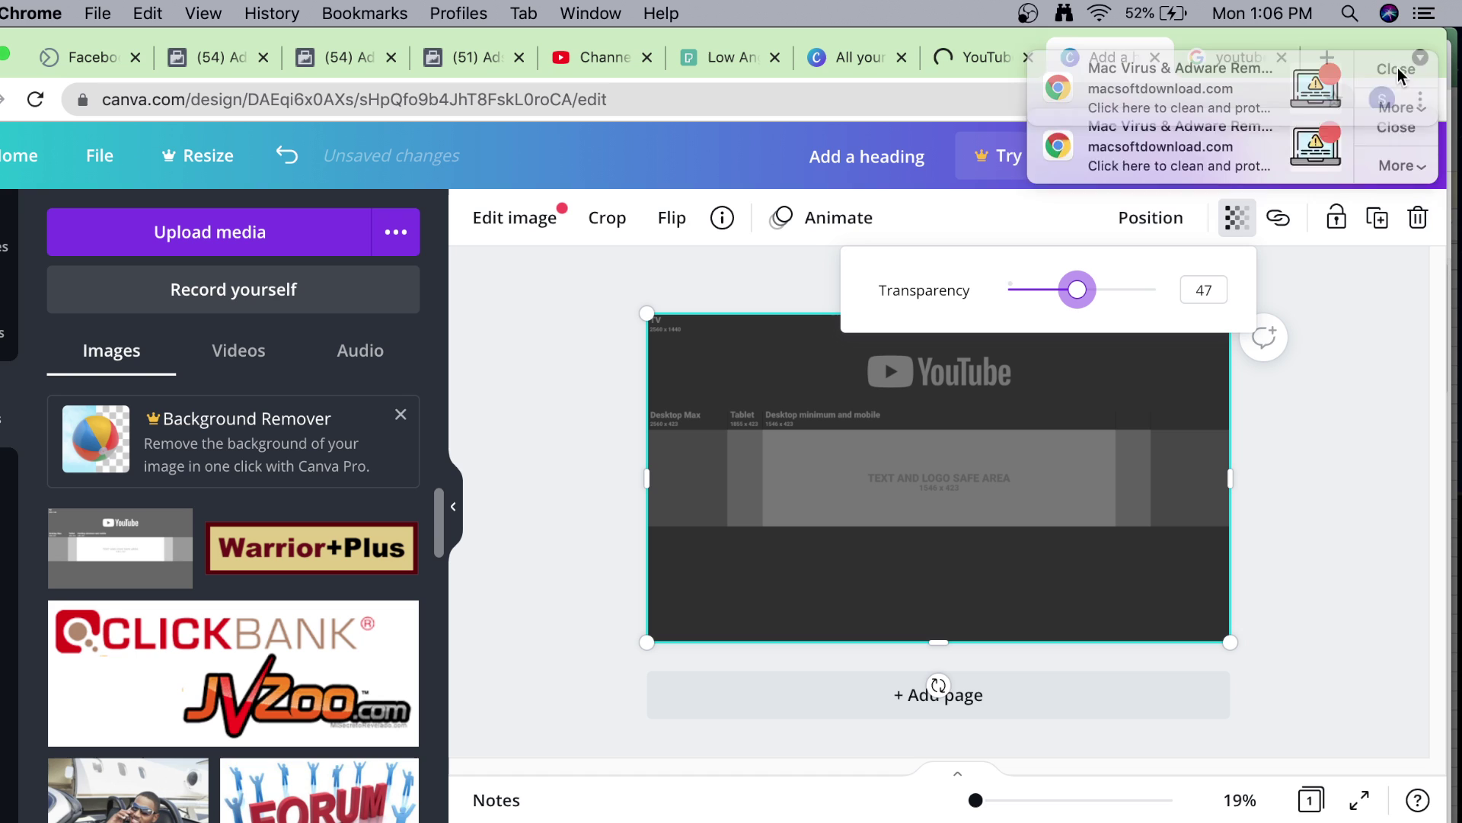
left_click(1397, 68)
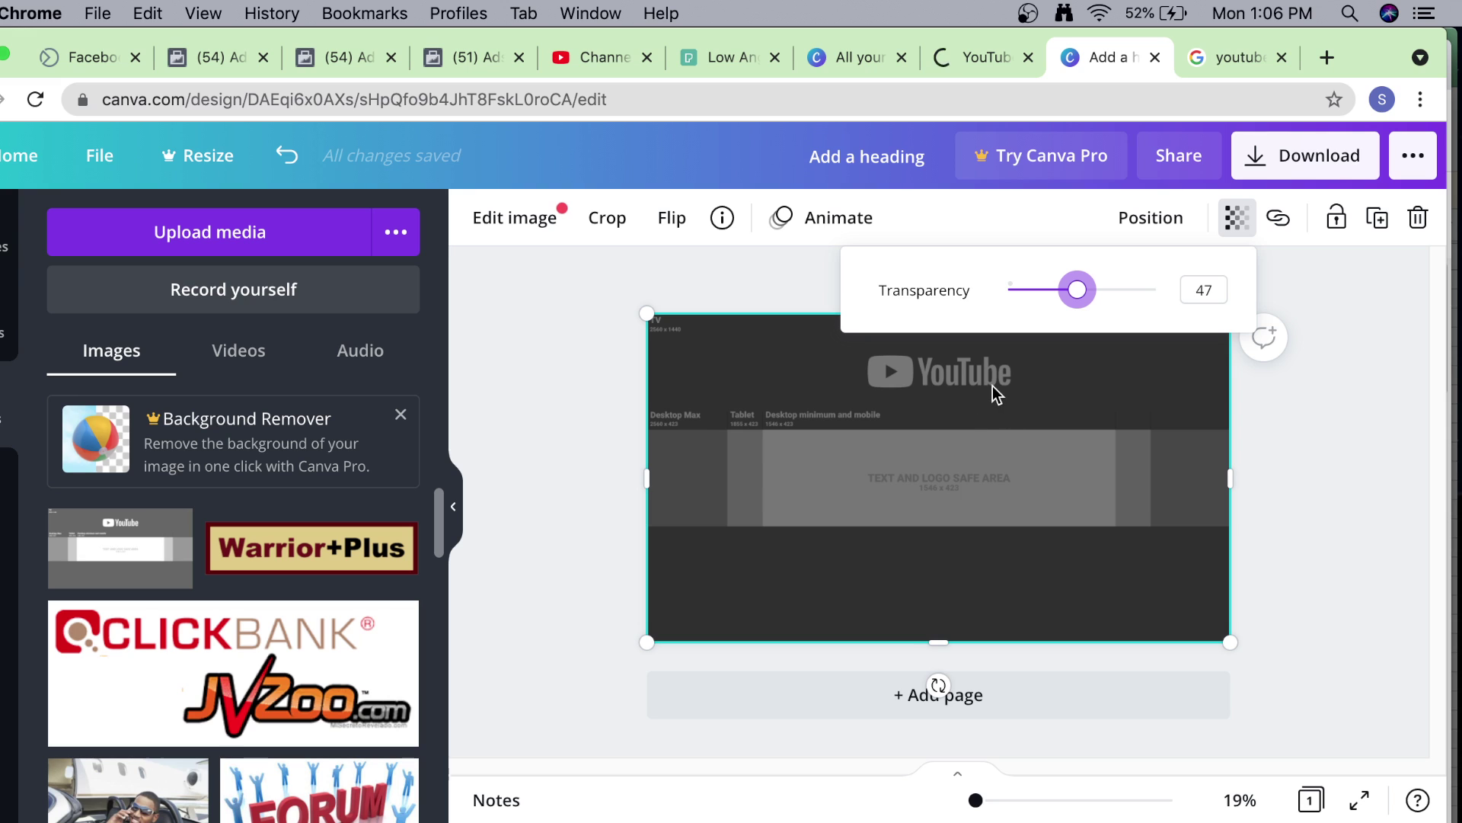
mouse_move(1085, 299)
left_mouse_down()
mouse_move(1009, 302)
mouse_move(1077, 304)
left_mouse_up()
left_click(1296, 410)
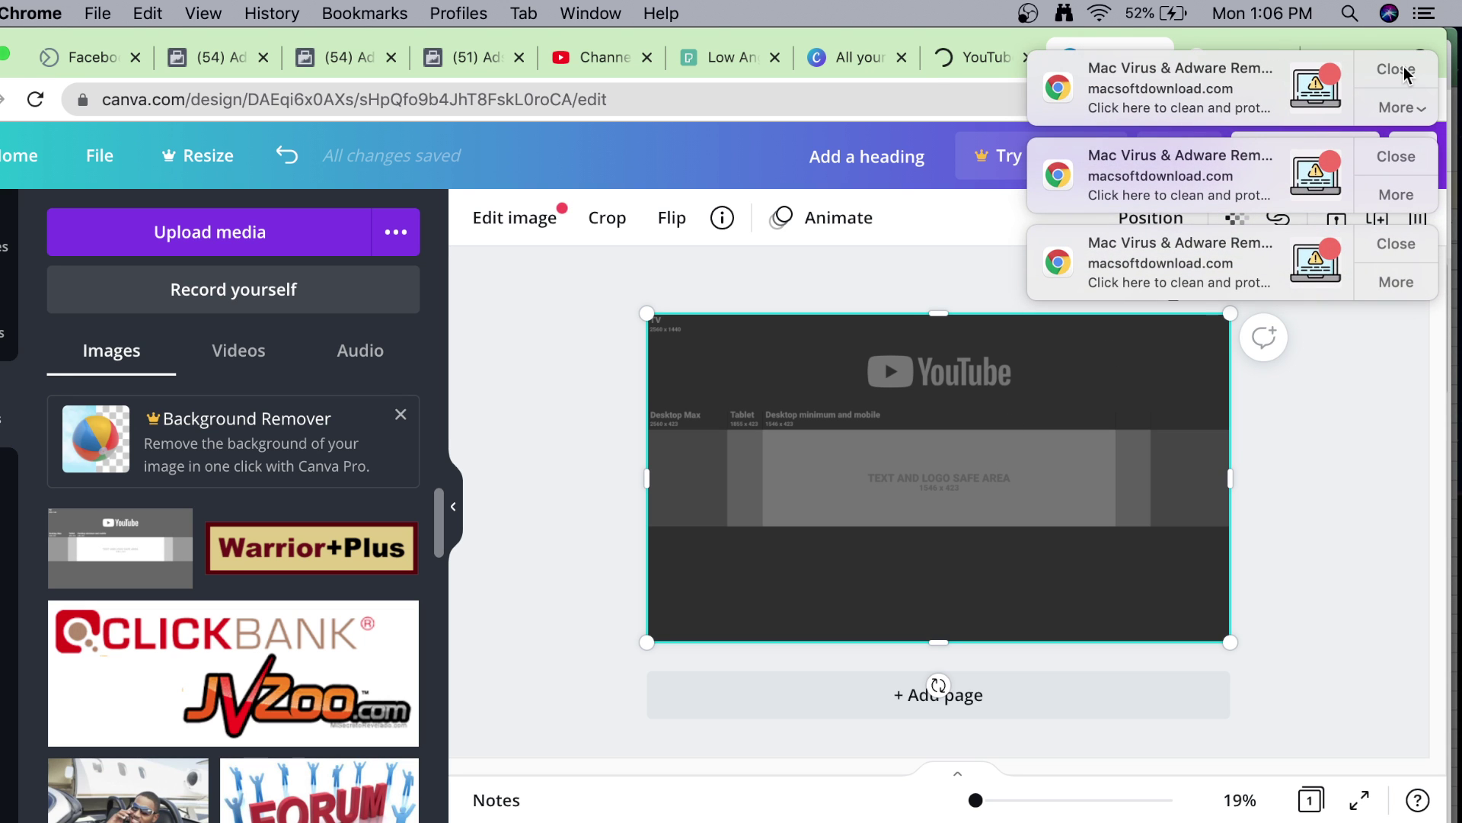
Dismiss the new browser ad notifications covering the editing controls.
left_click(1405, 73)
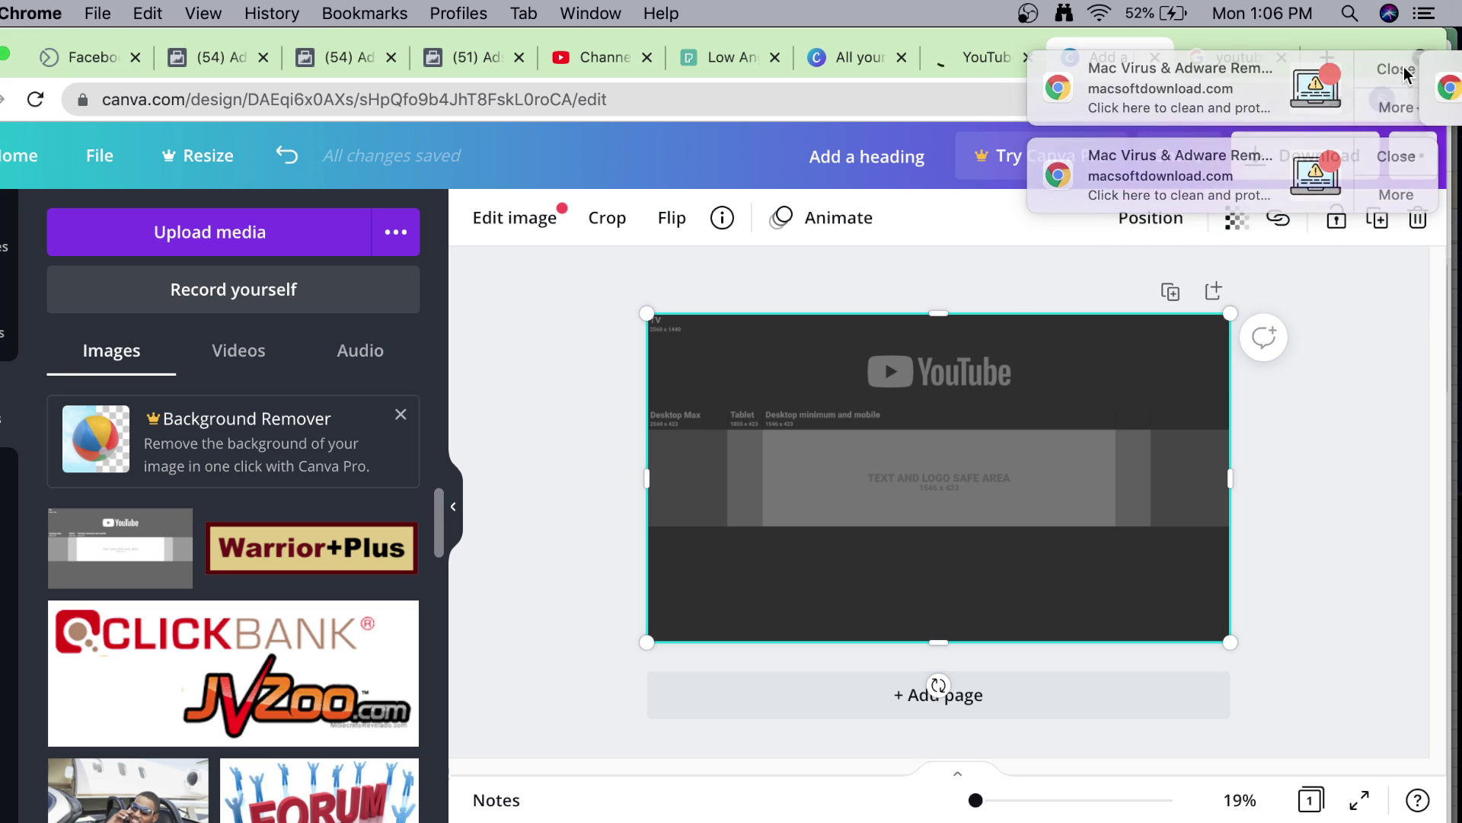
left_click(1405, 72)
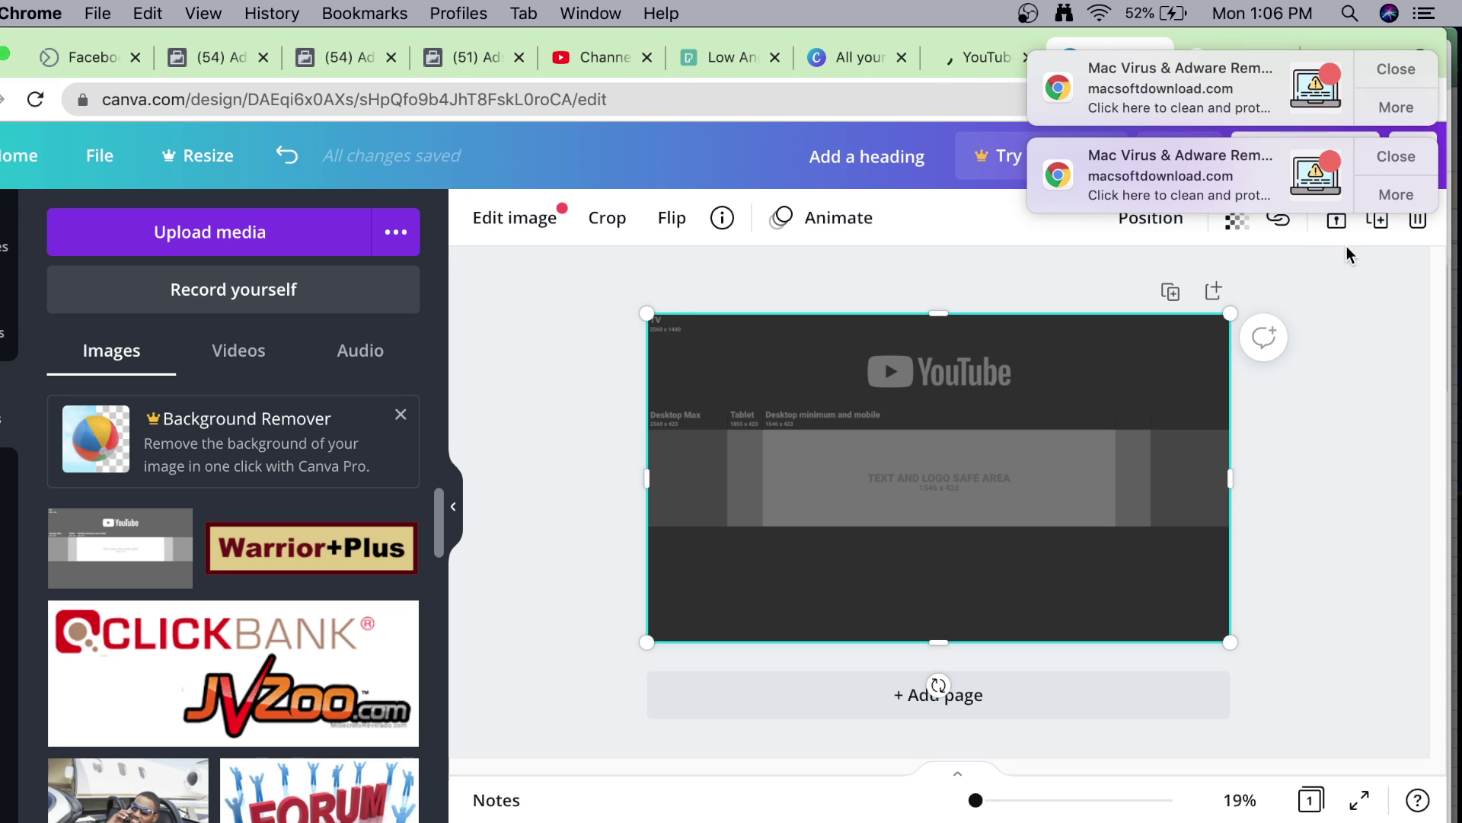
left_click(1391, 65)
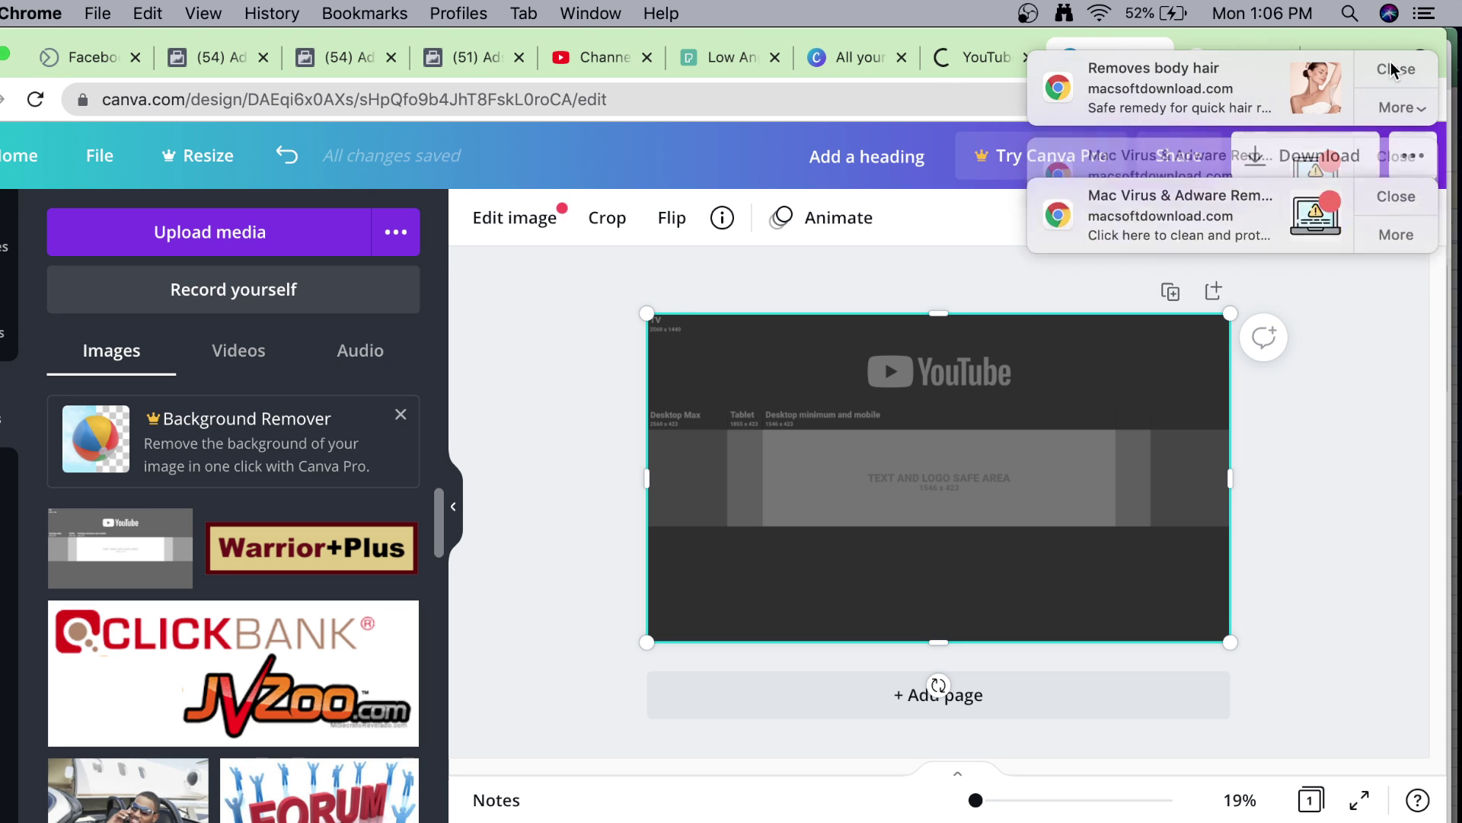
left_click(1387, 67)
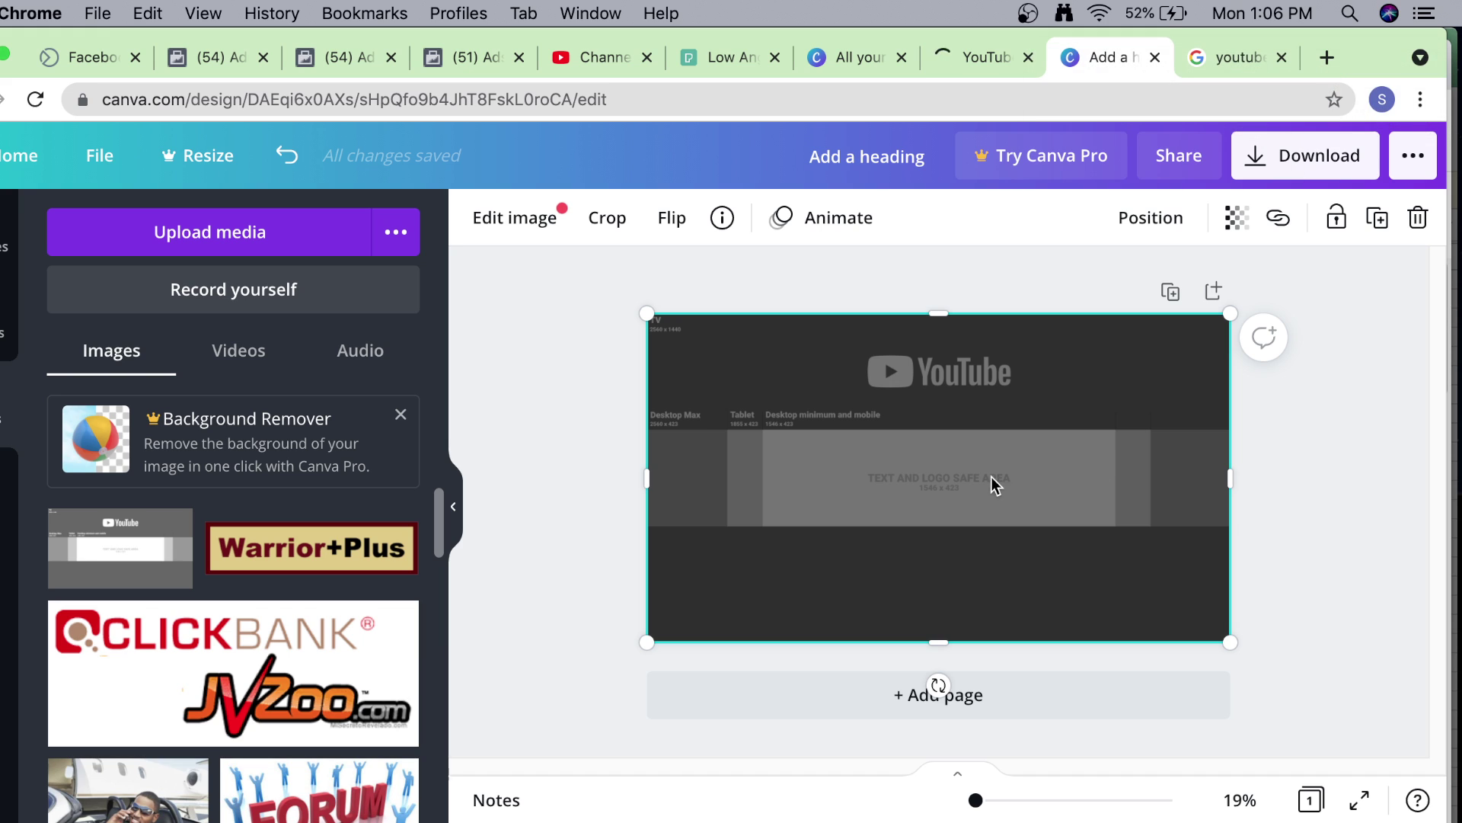
Undo a trial move of the channel art template image and lock the image in place.
left_click_drag(793, 450, 839, 450)
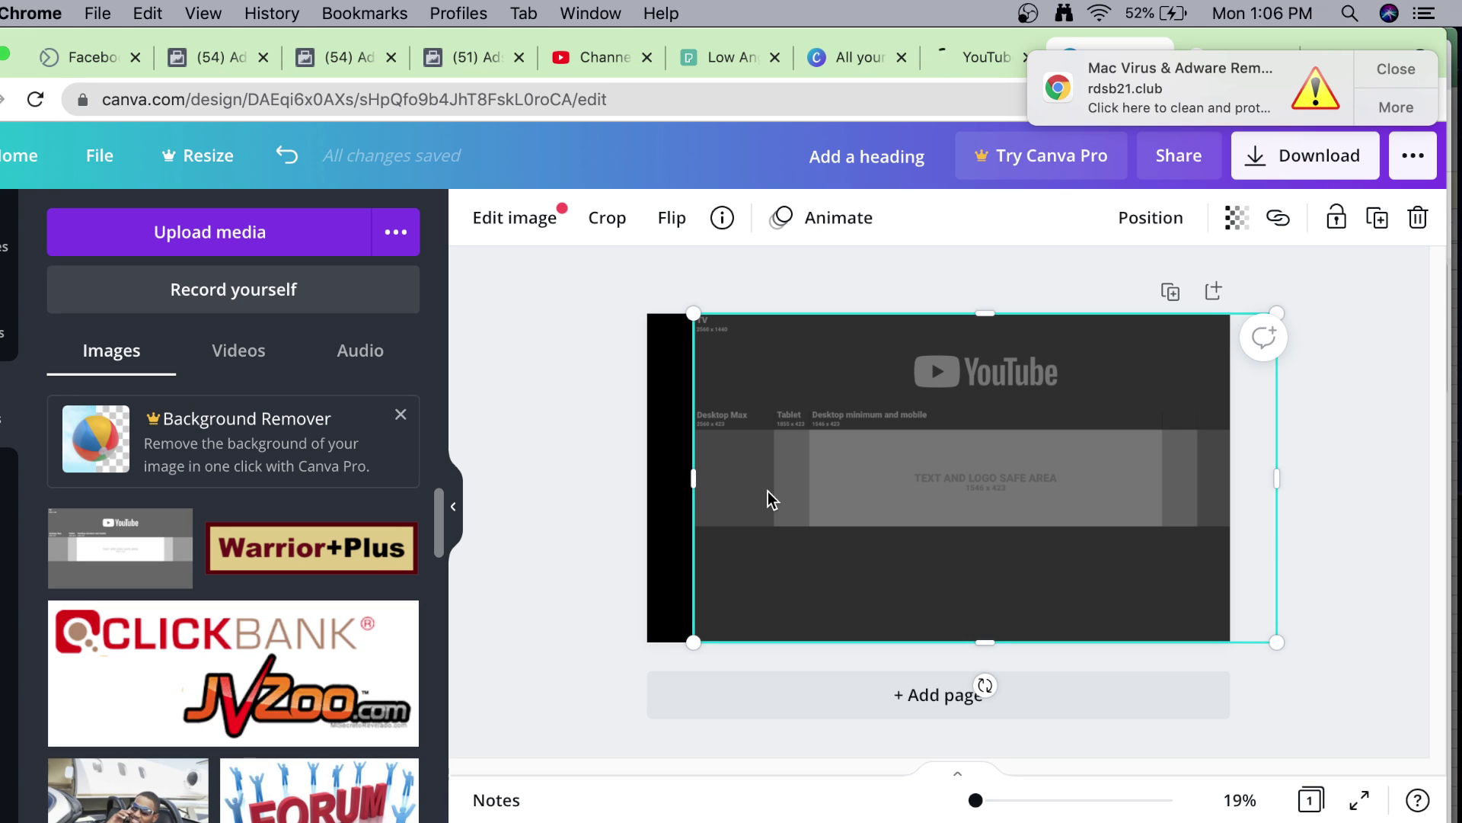
key("super+z")
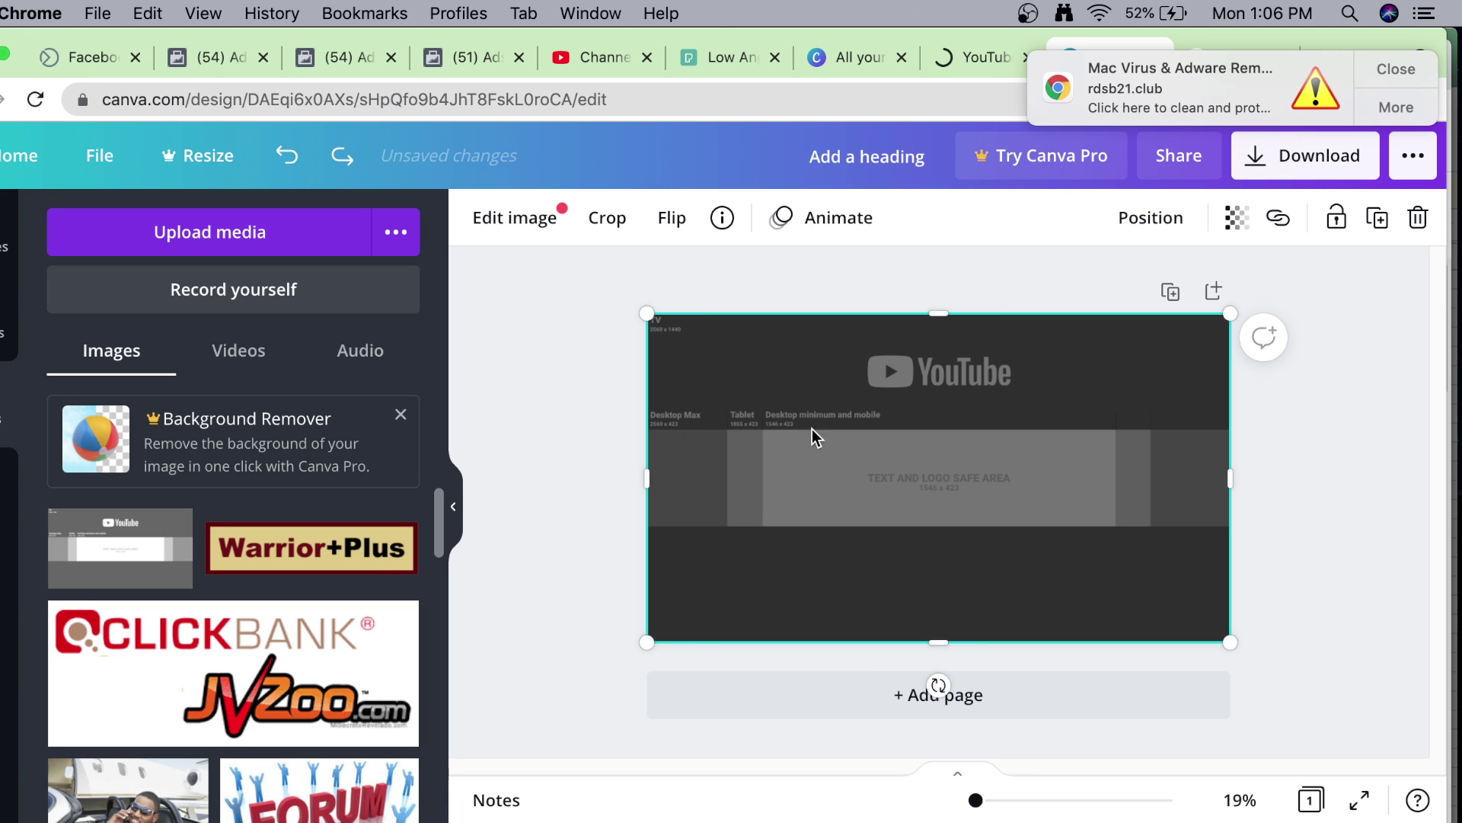
left_click(1336, 217)
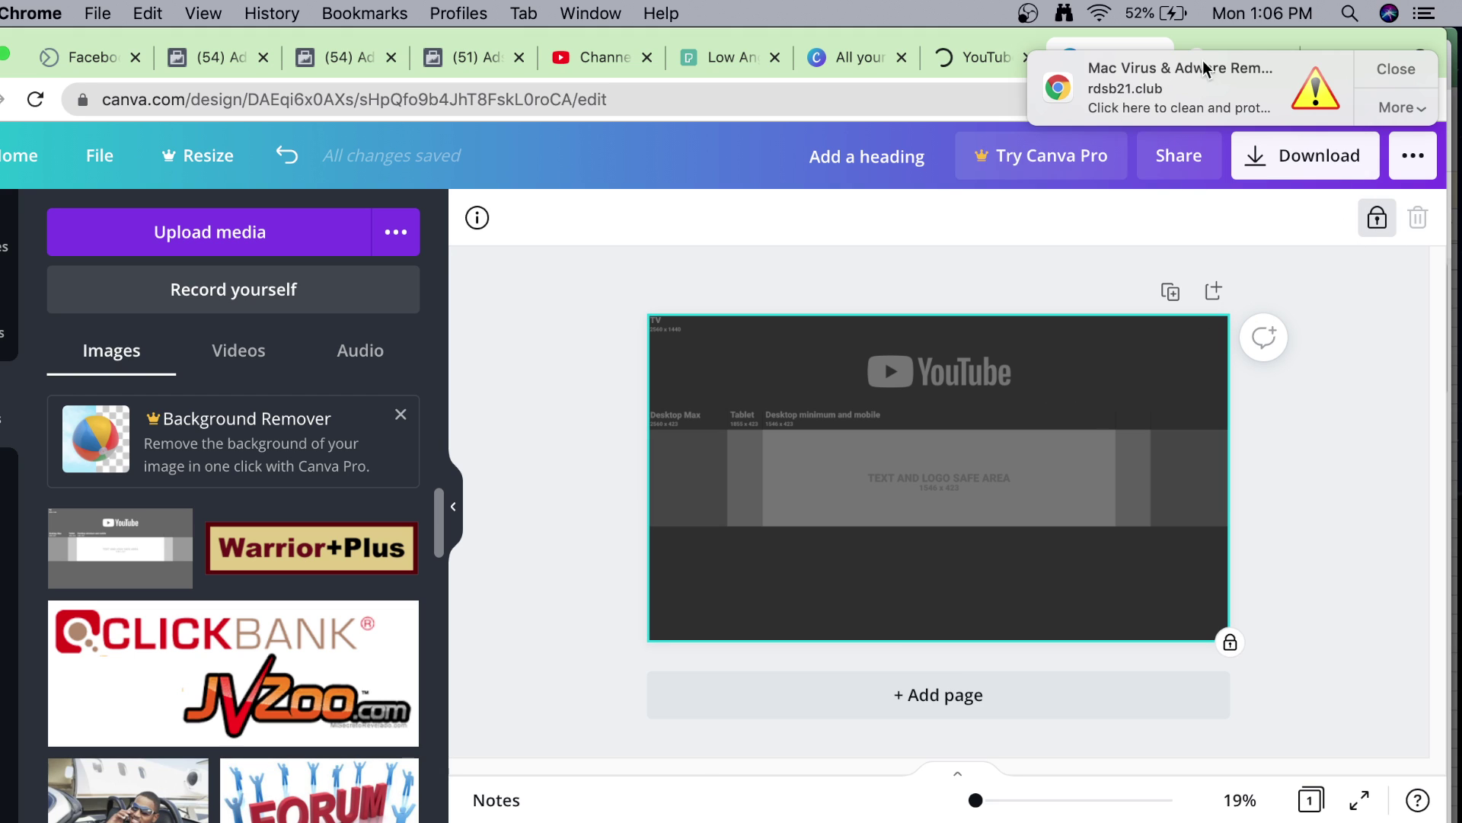
left_click(1384, 70)
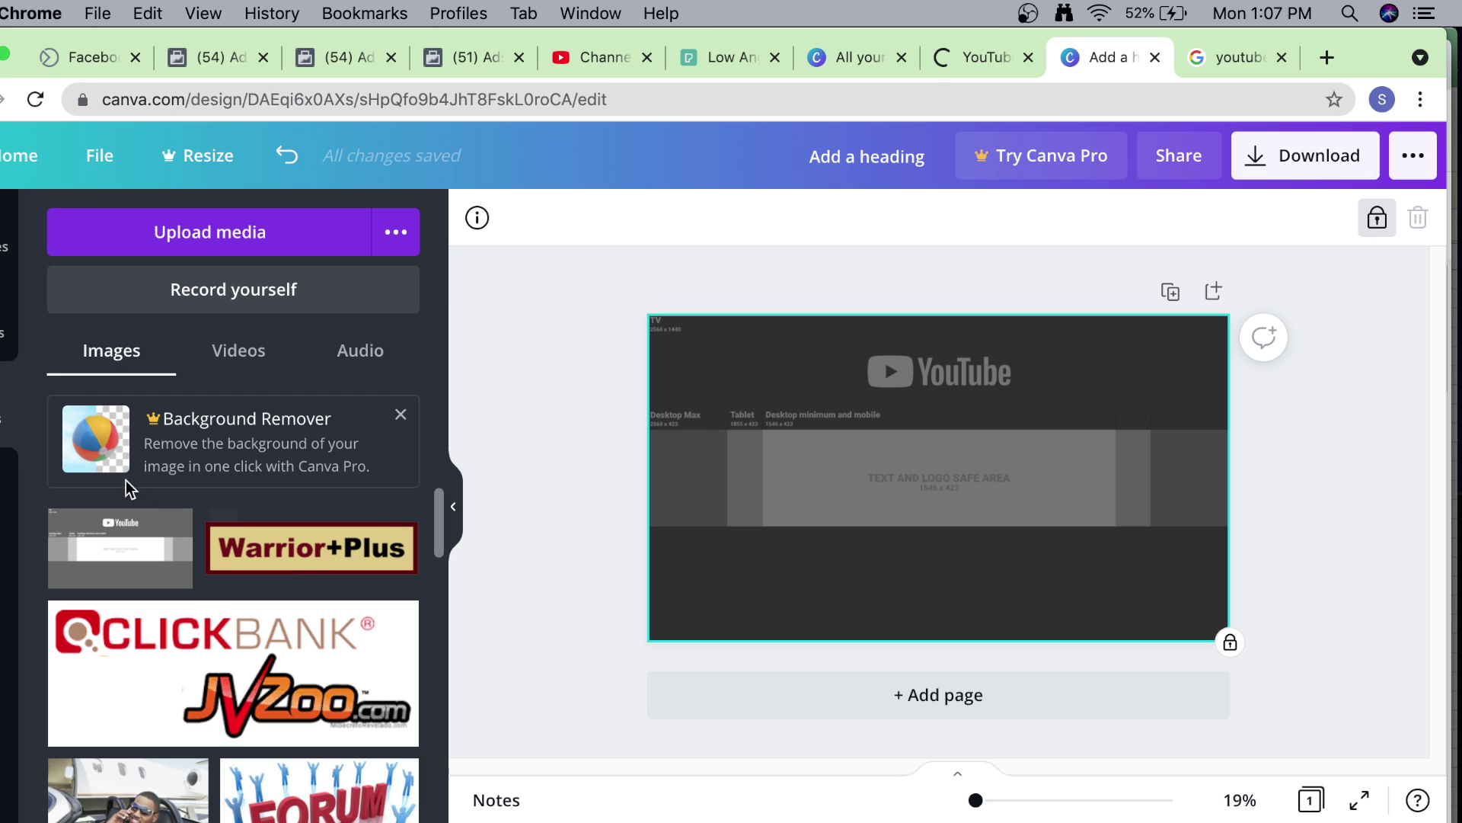
Add a heading over the template's text and logo safe area.
left_click(3, 508)
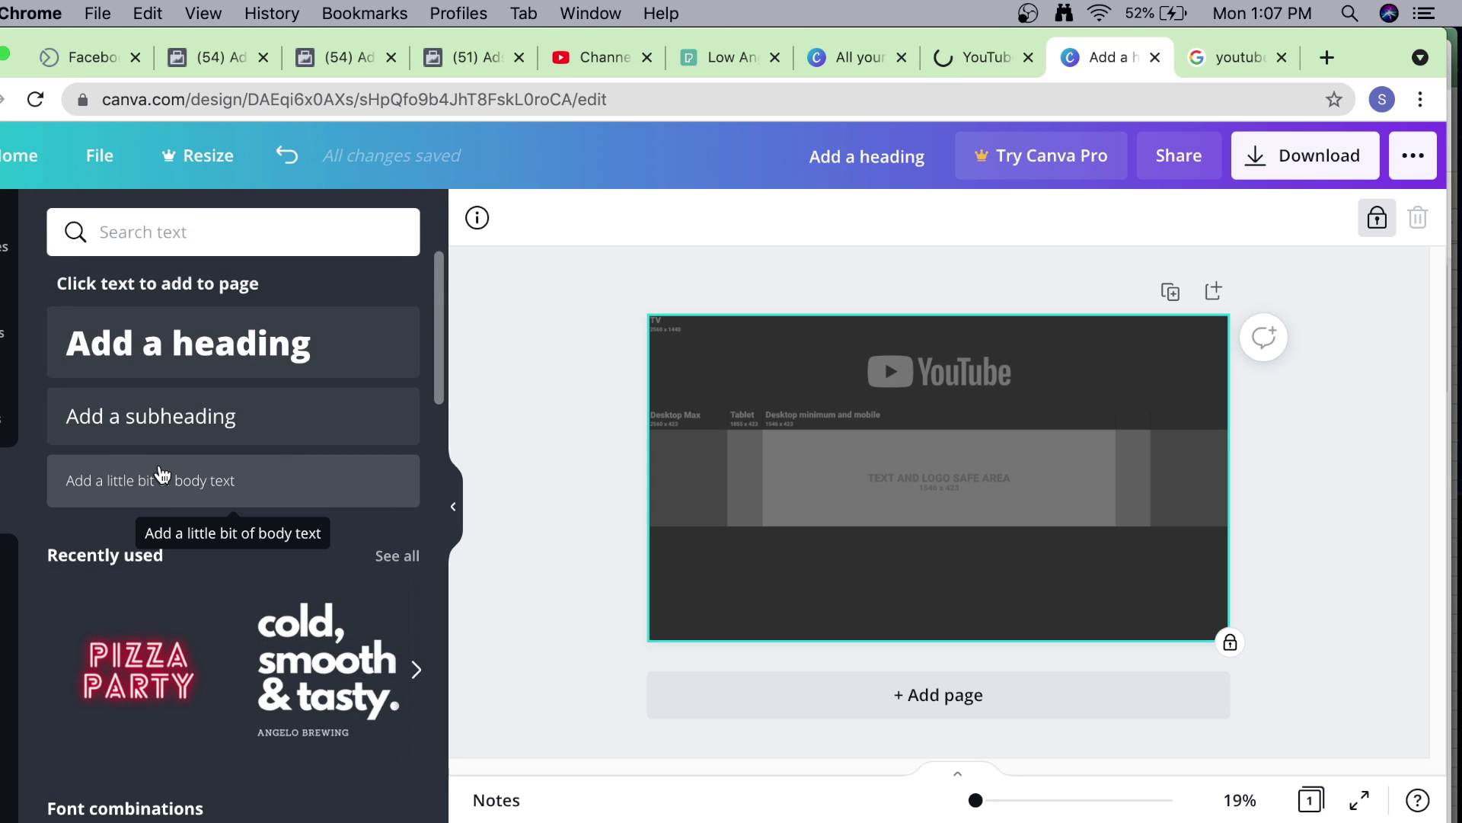
left_click(189, 335)
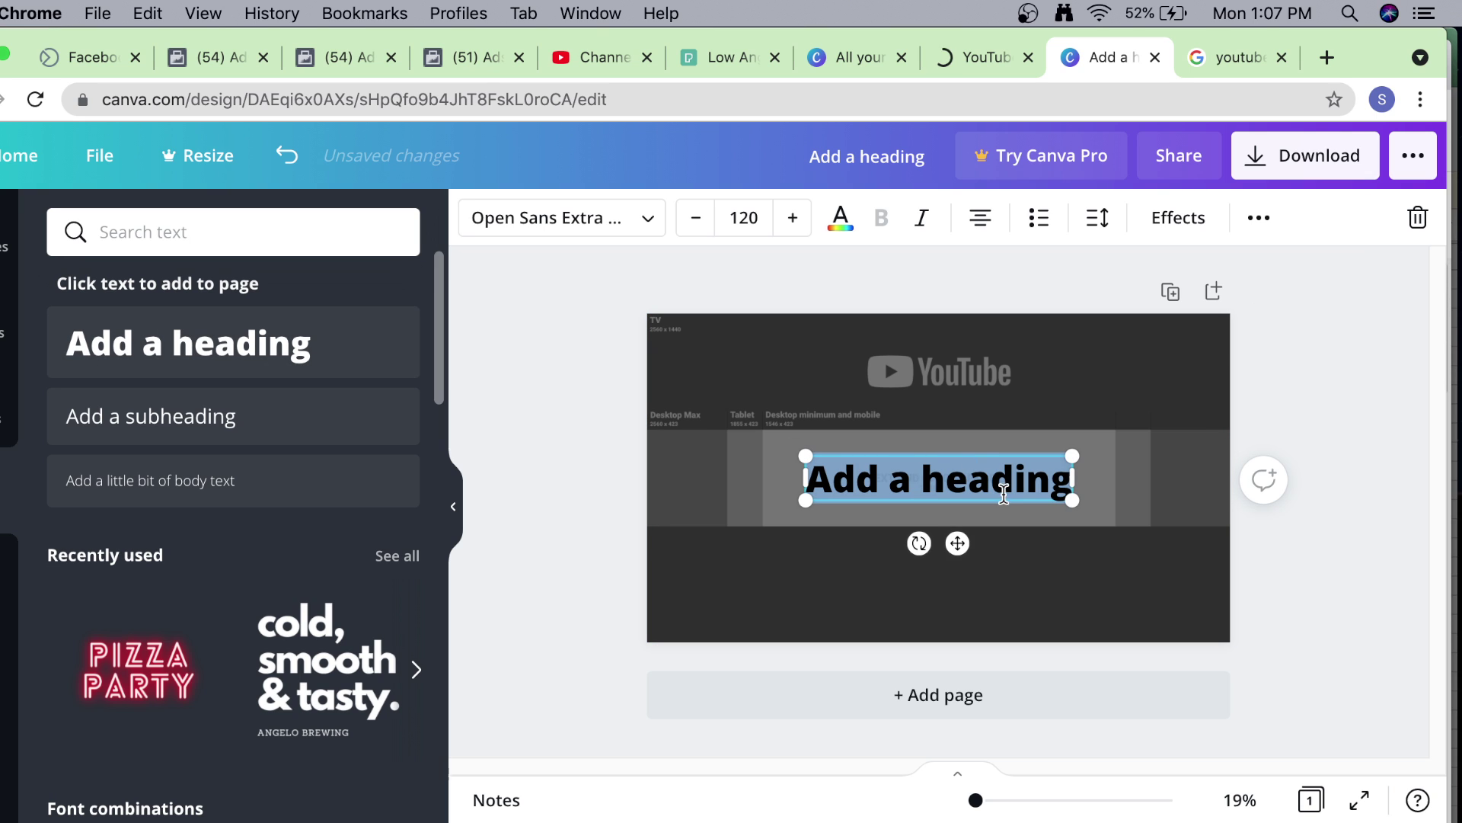
Switch to YouTube Studio to review the channel's Branding settings and return to the Canva design.
left_click(591, 54)
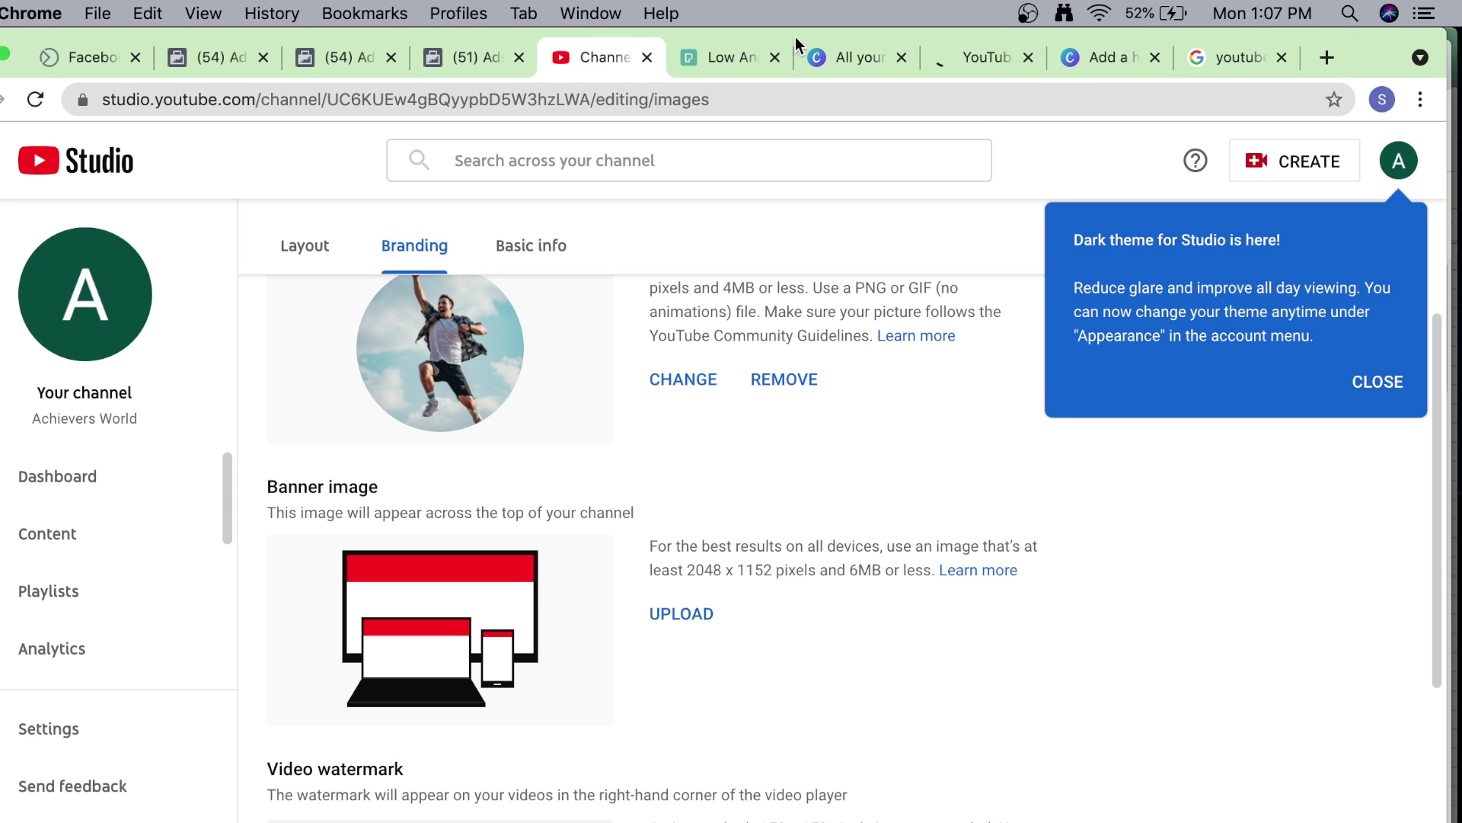
scroll(601, 346, "up", 5)
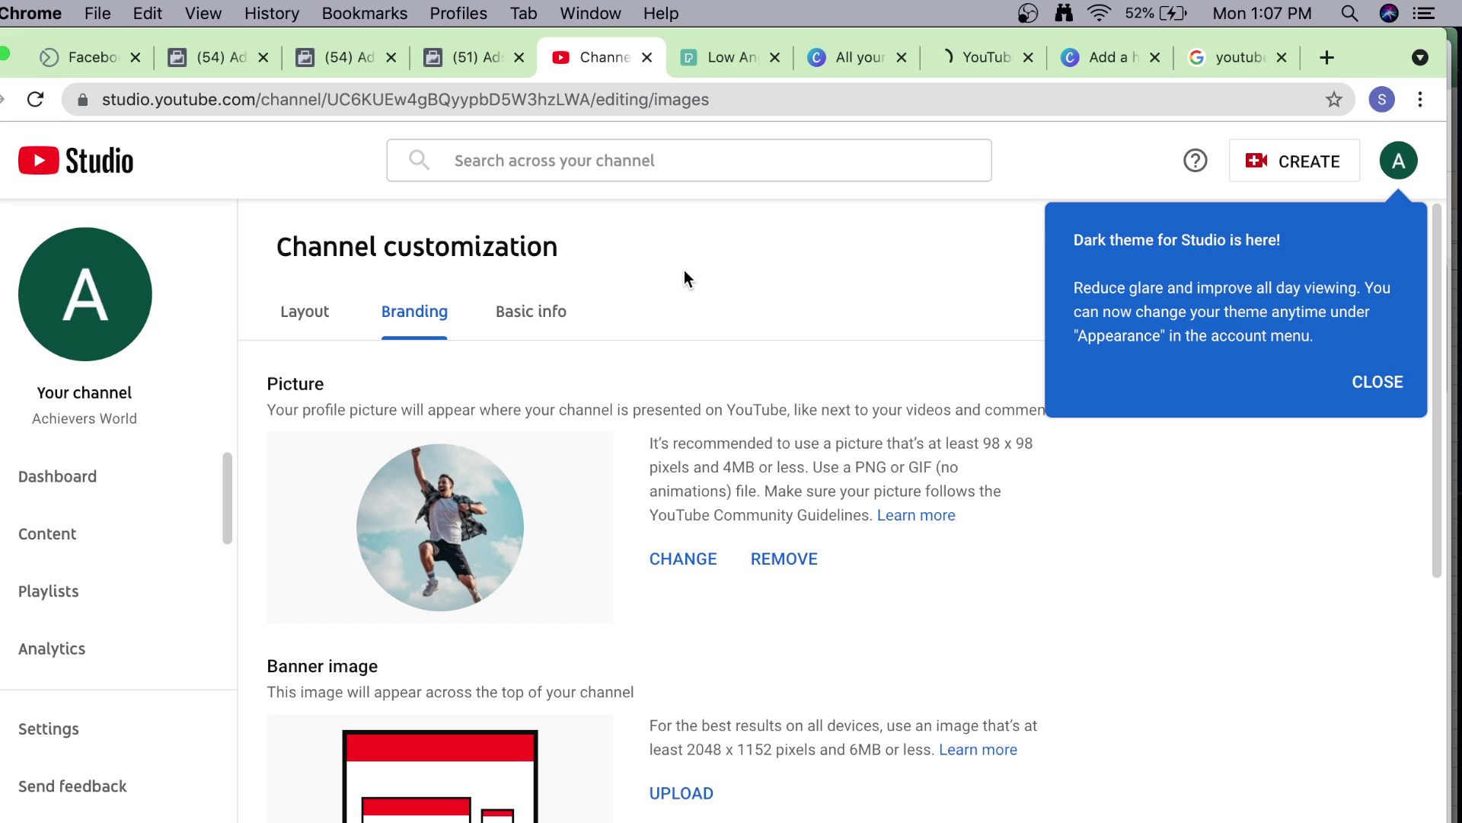
left_click(1095, 57)
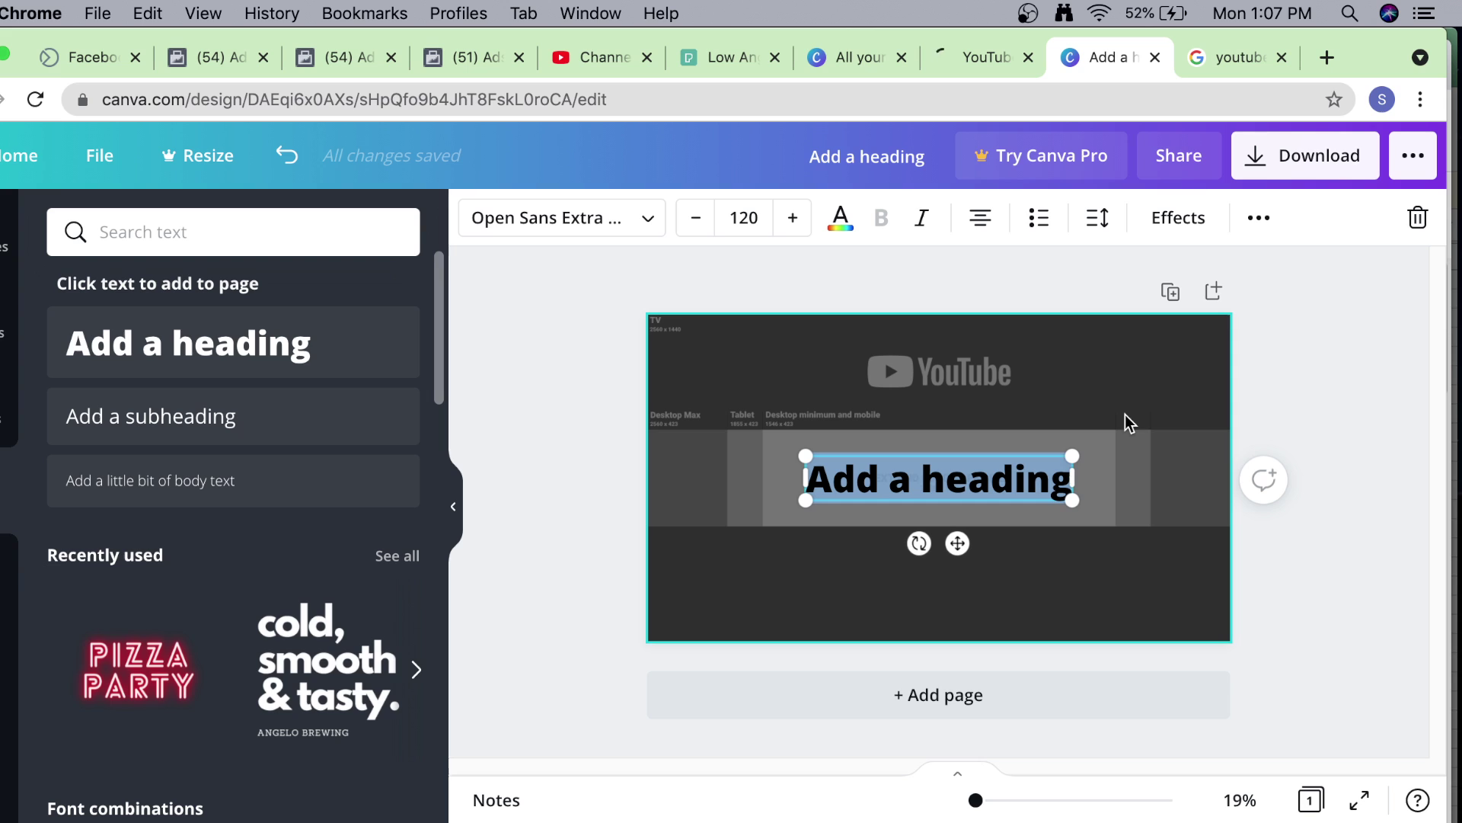
Replace the heading's placeholder text with ACHIEVERS WORLD and nudge the heading slightly upward within the safe area.
left_click(1050, 483)
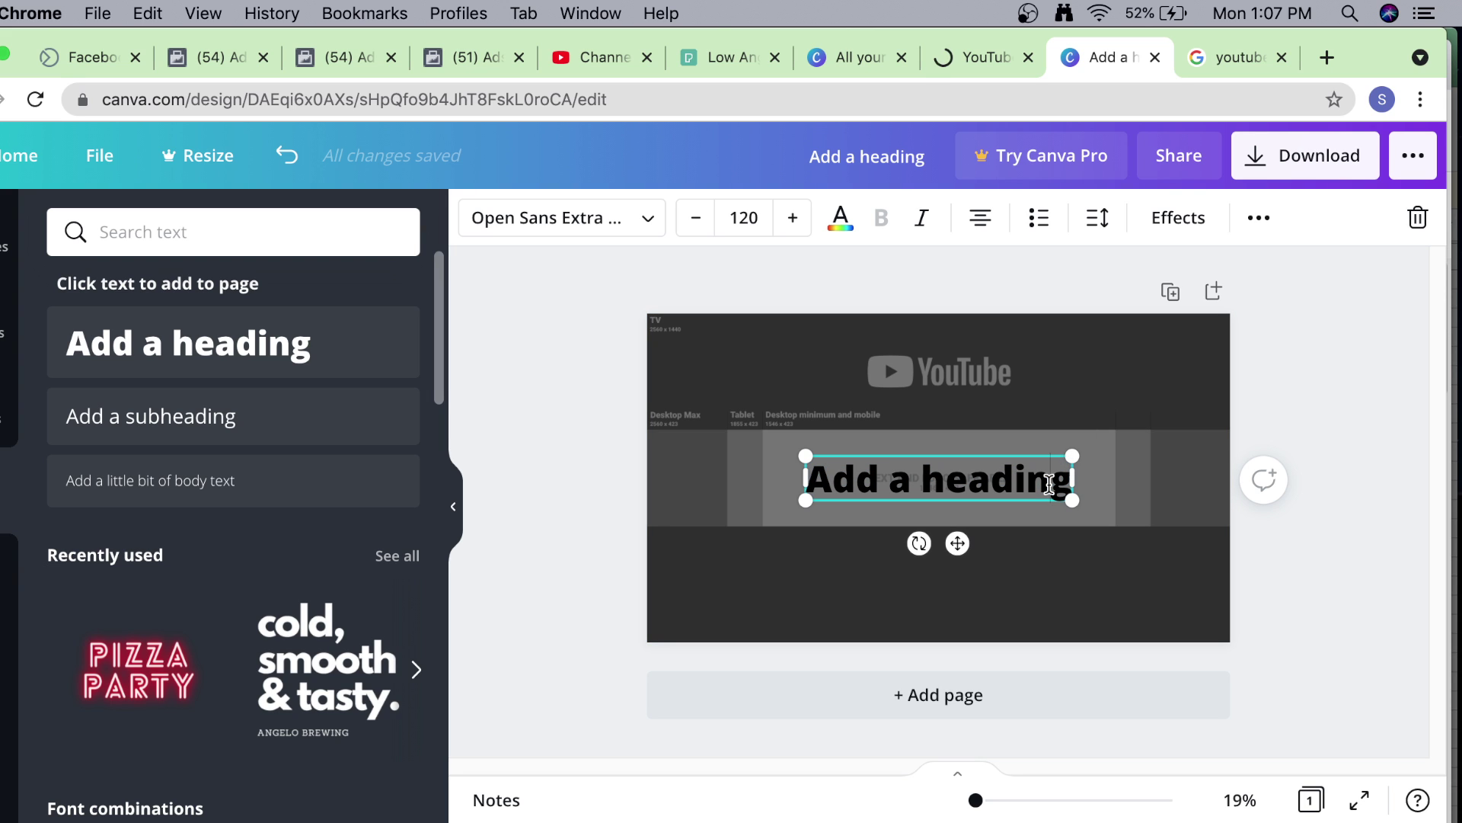
triple_click(1049, 483)
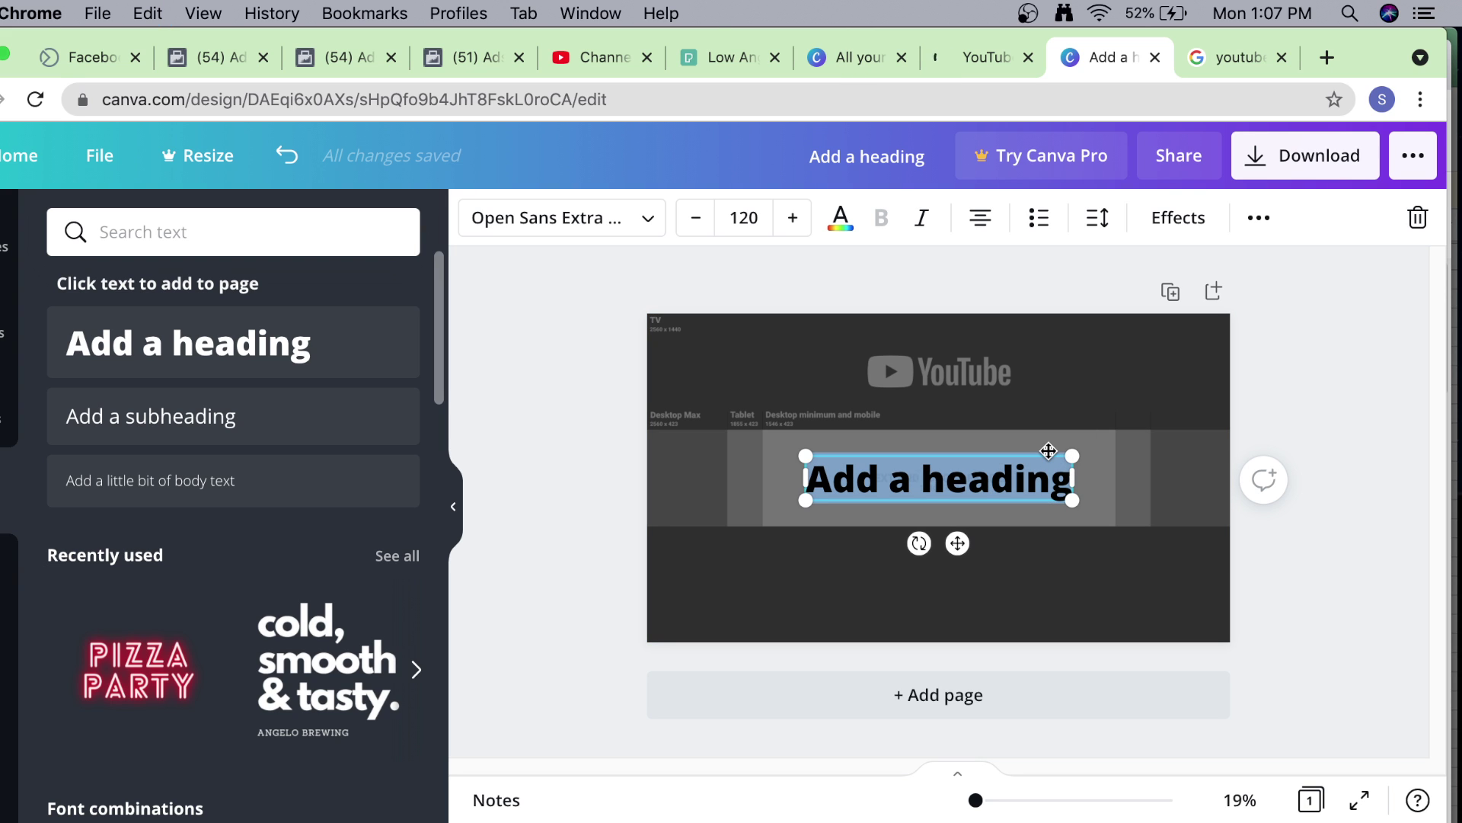
type("Ac")
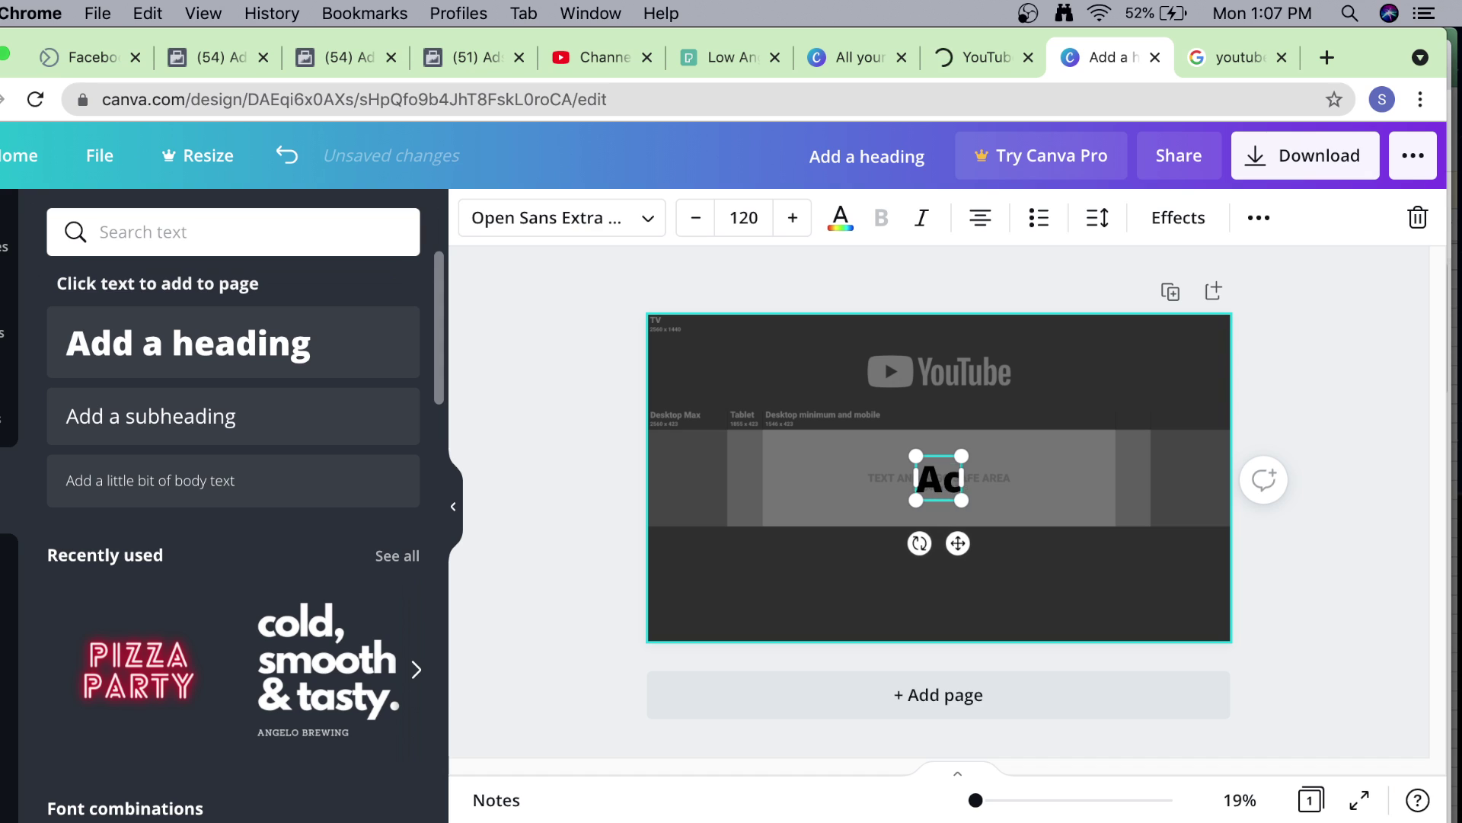
type("hi")
key("BackSpace")
key("BackSpace")
key("BackSpace")
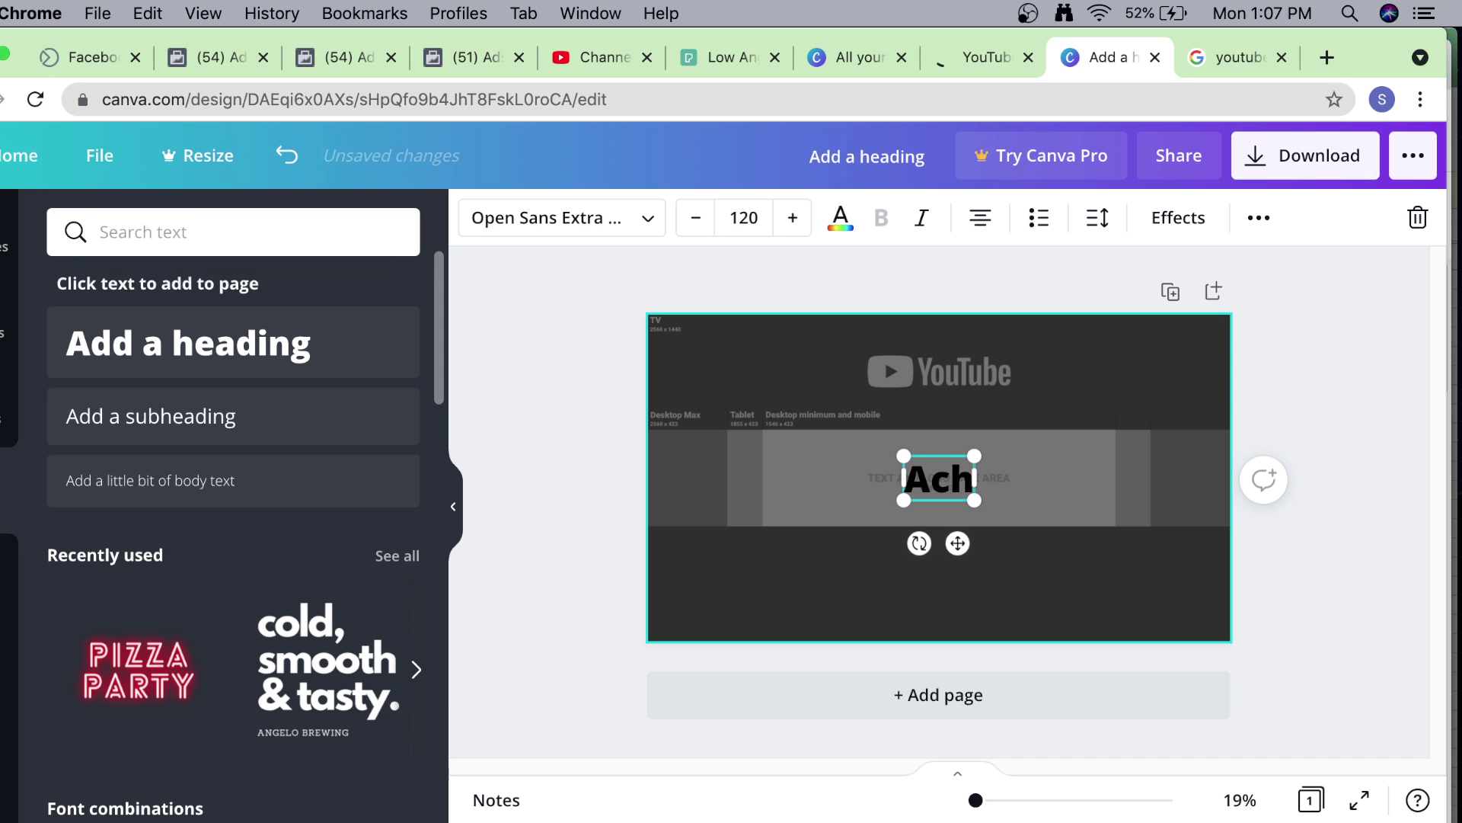
type("CH")
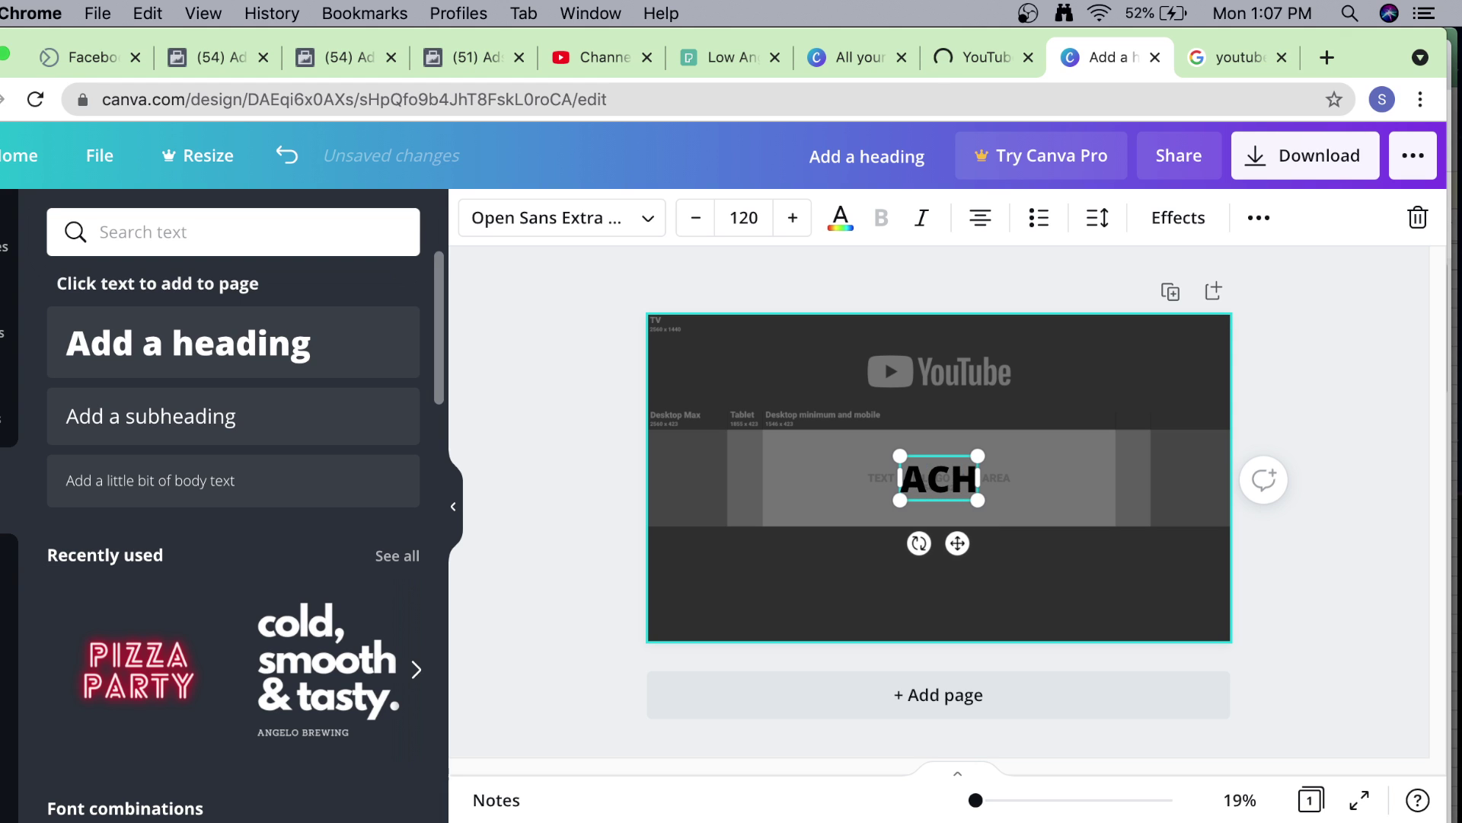
type("IV")
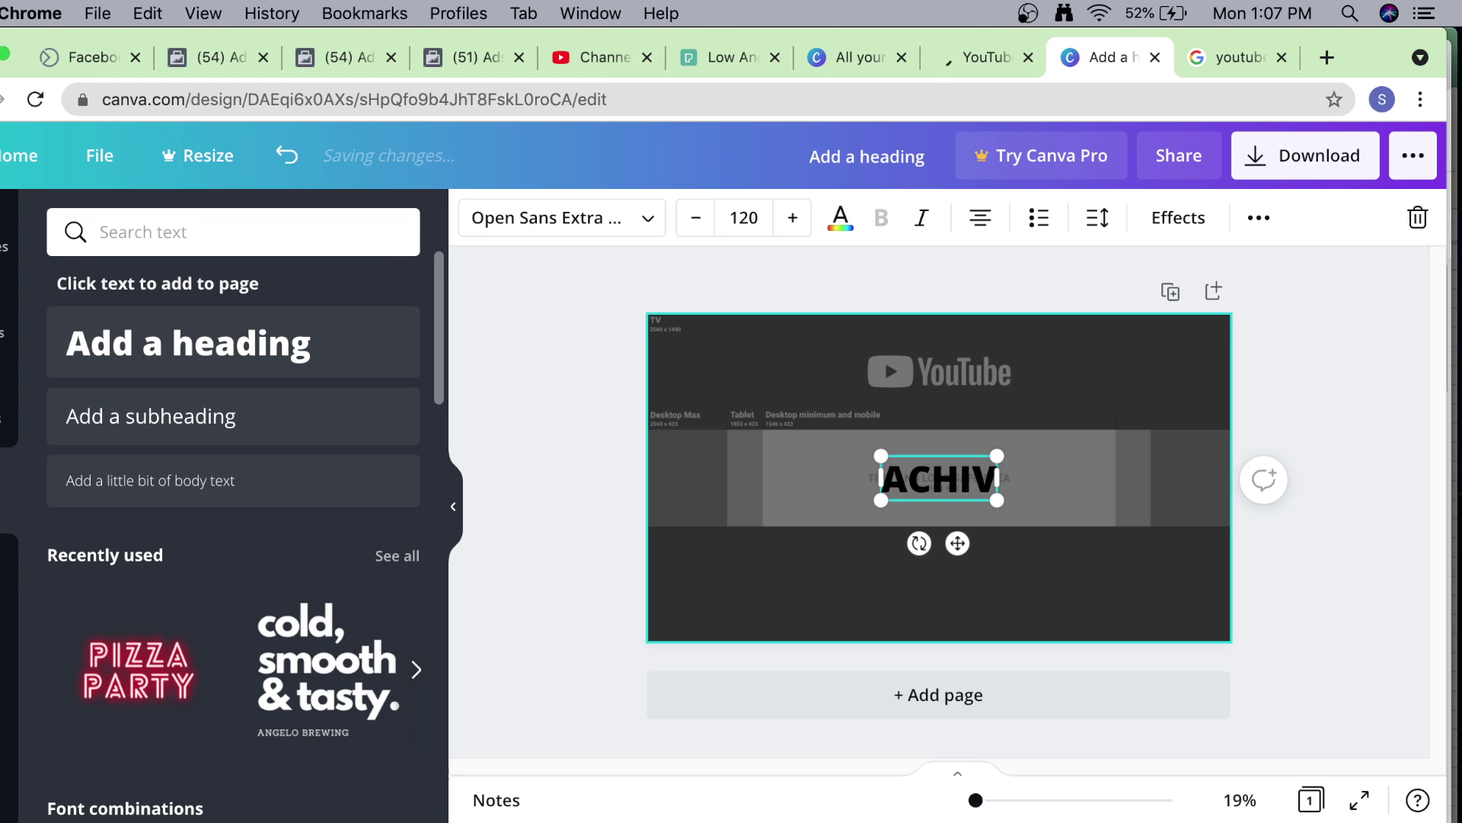
key("BackSpace")
type("EVERS")
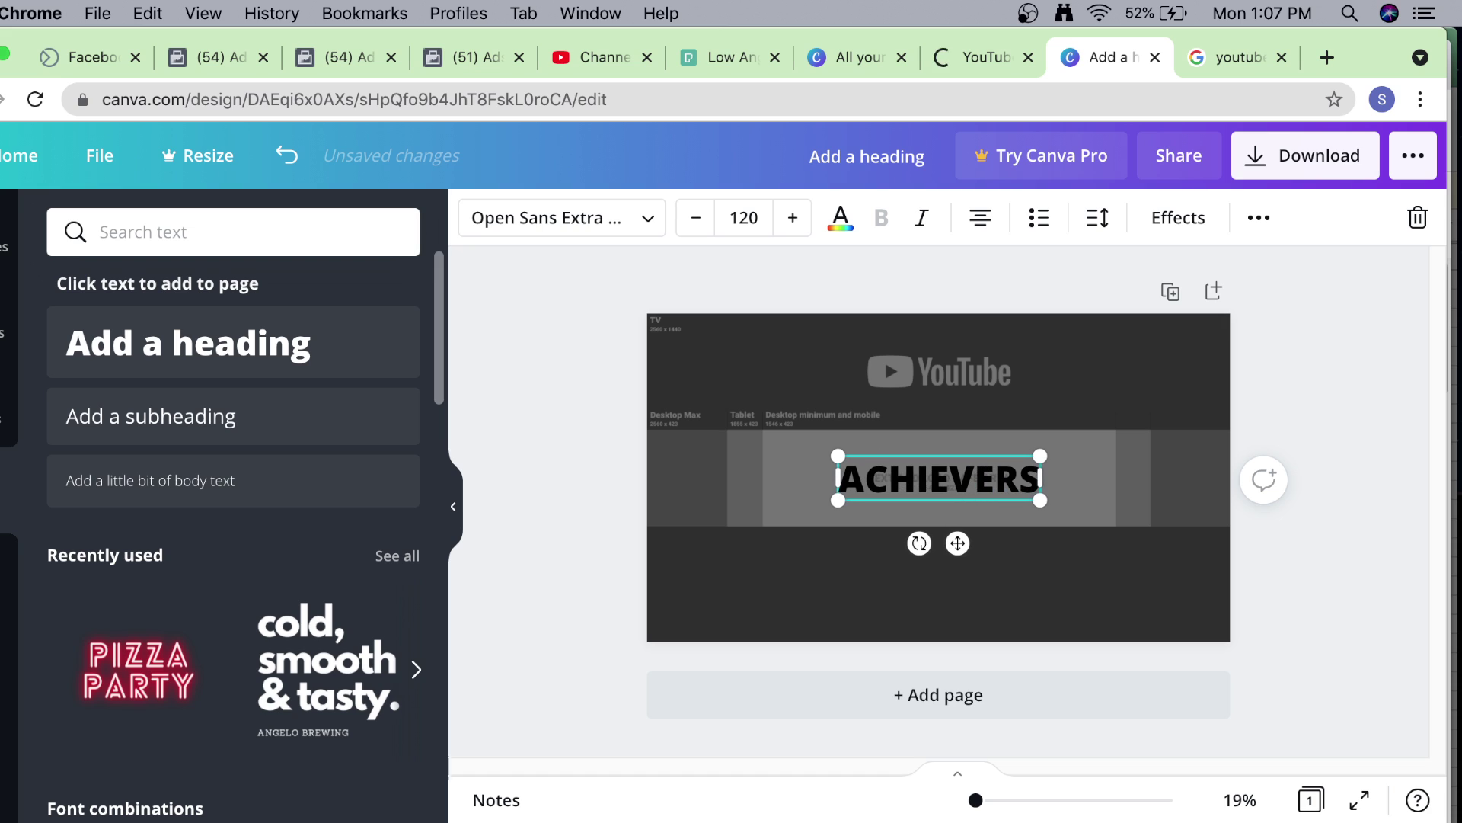
type(" WORLD")
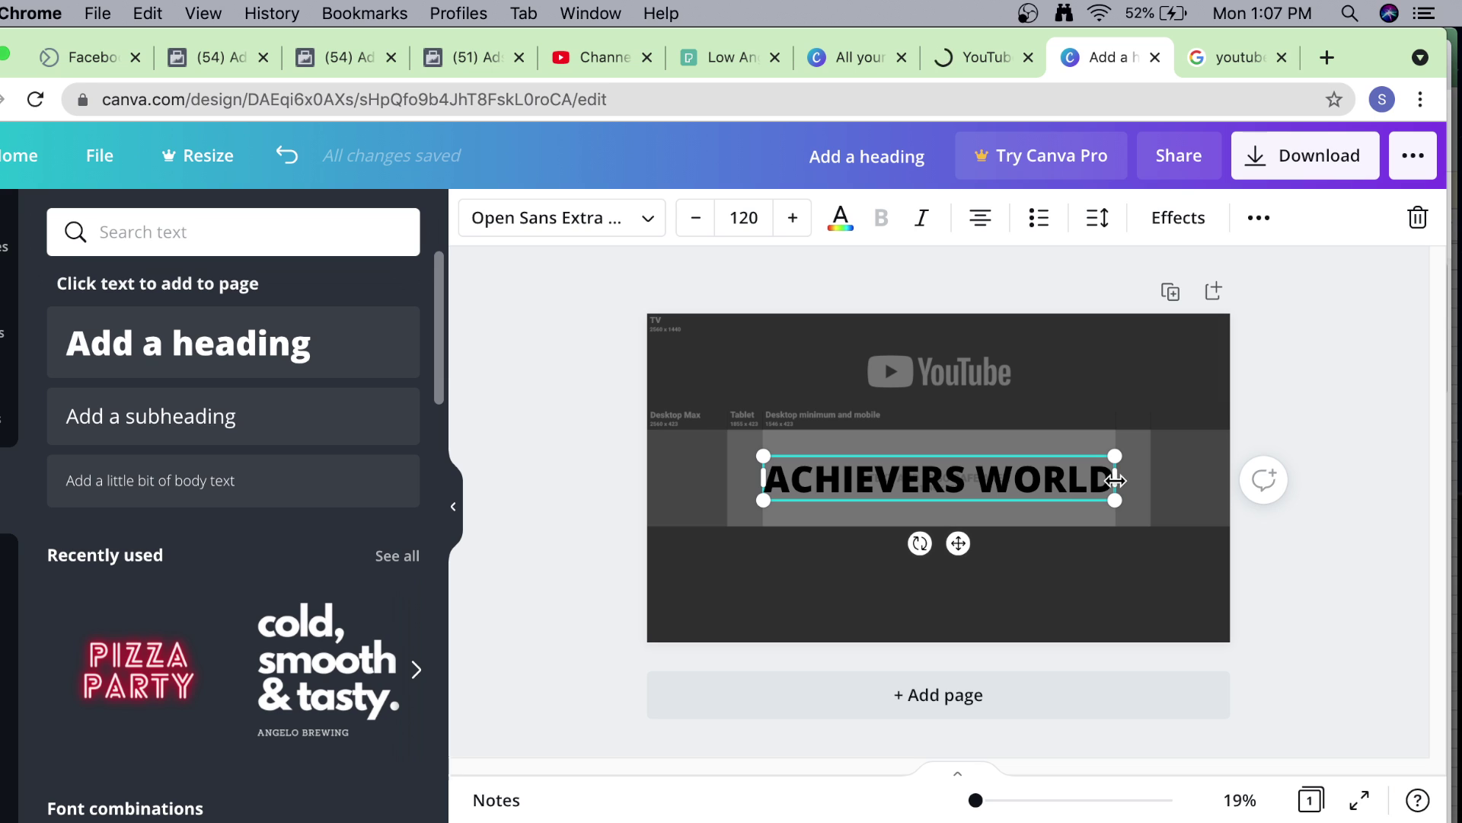
left_click_drag(1115, 478, 1120, 464)
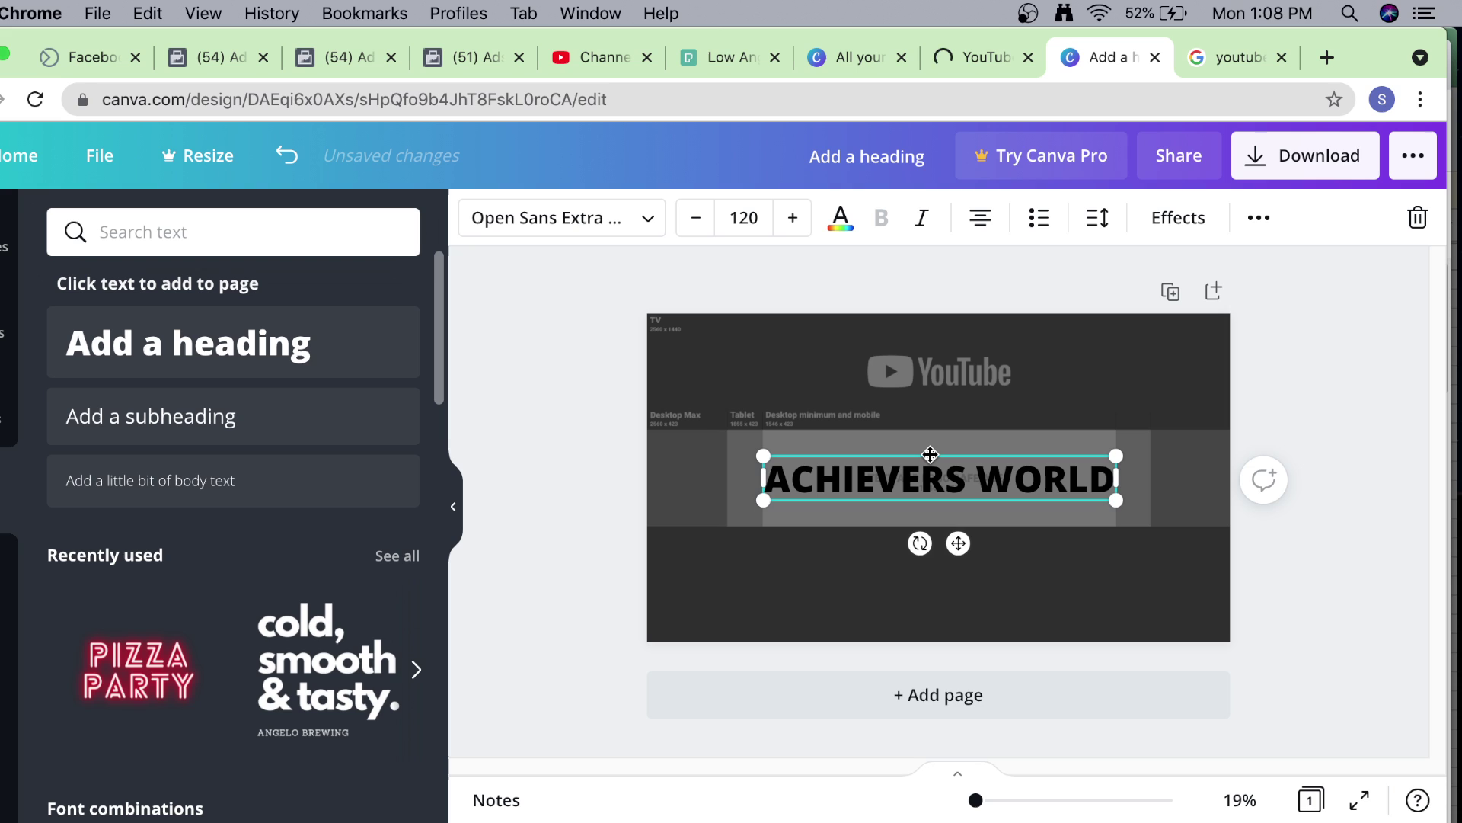
left_click_drag(929, 451, 940, 447)
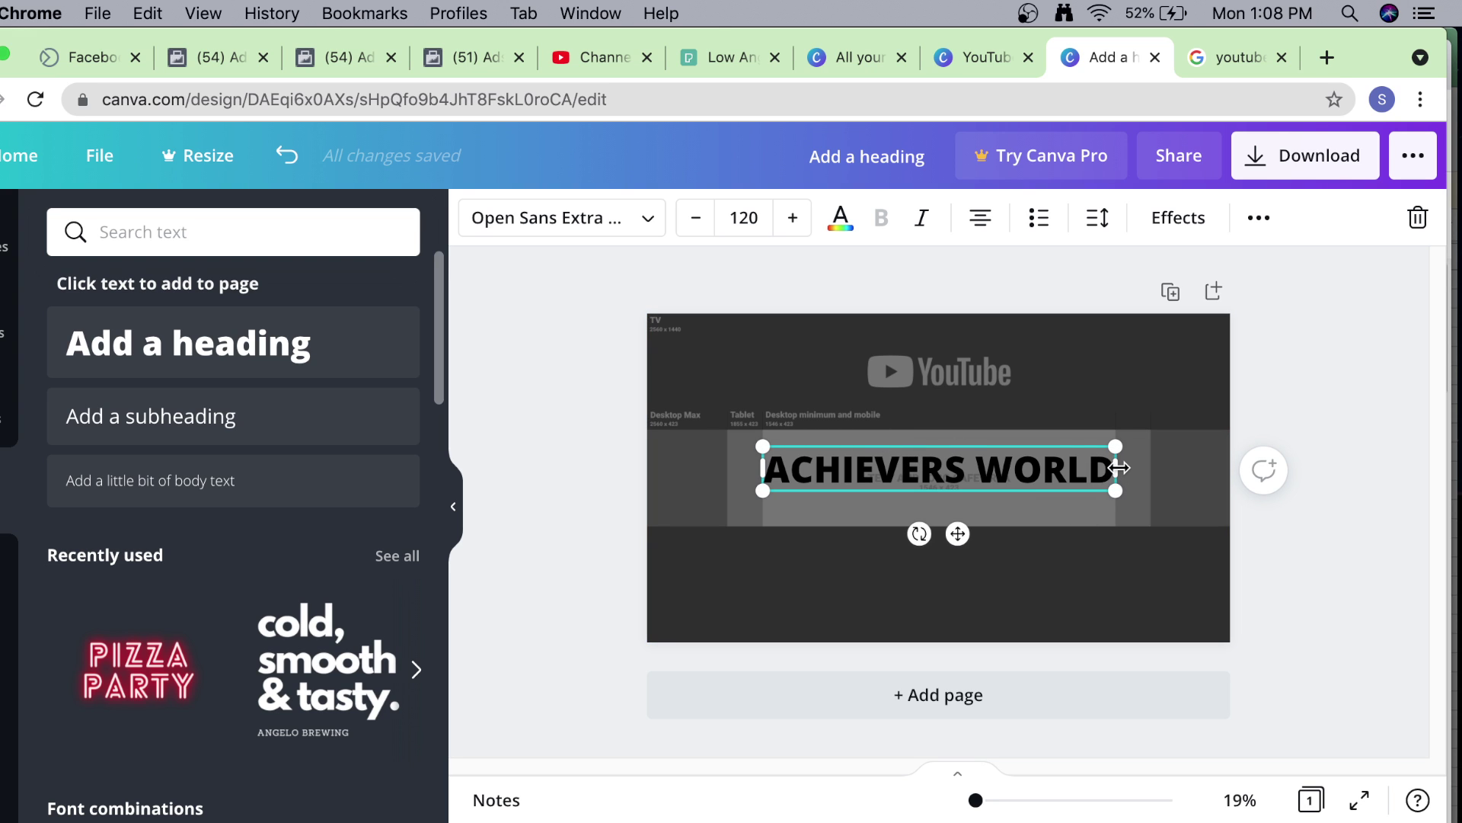
Recolor the entire ACHIEVERS WORLD heading text white using the default color palette.
double_click(995, 470)
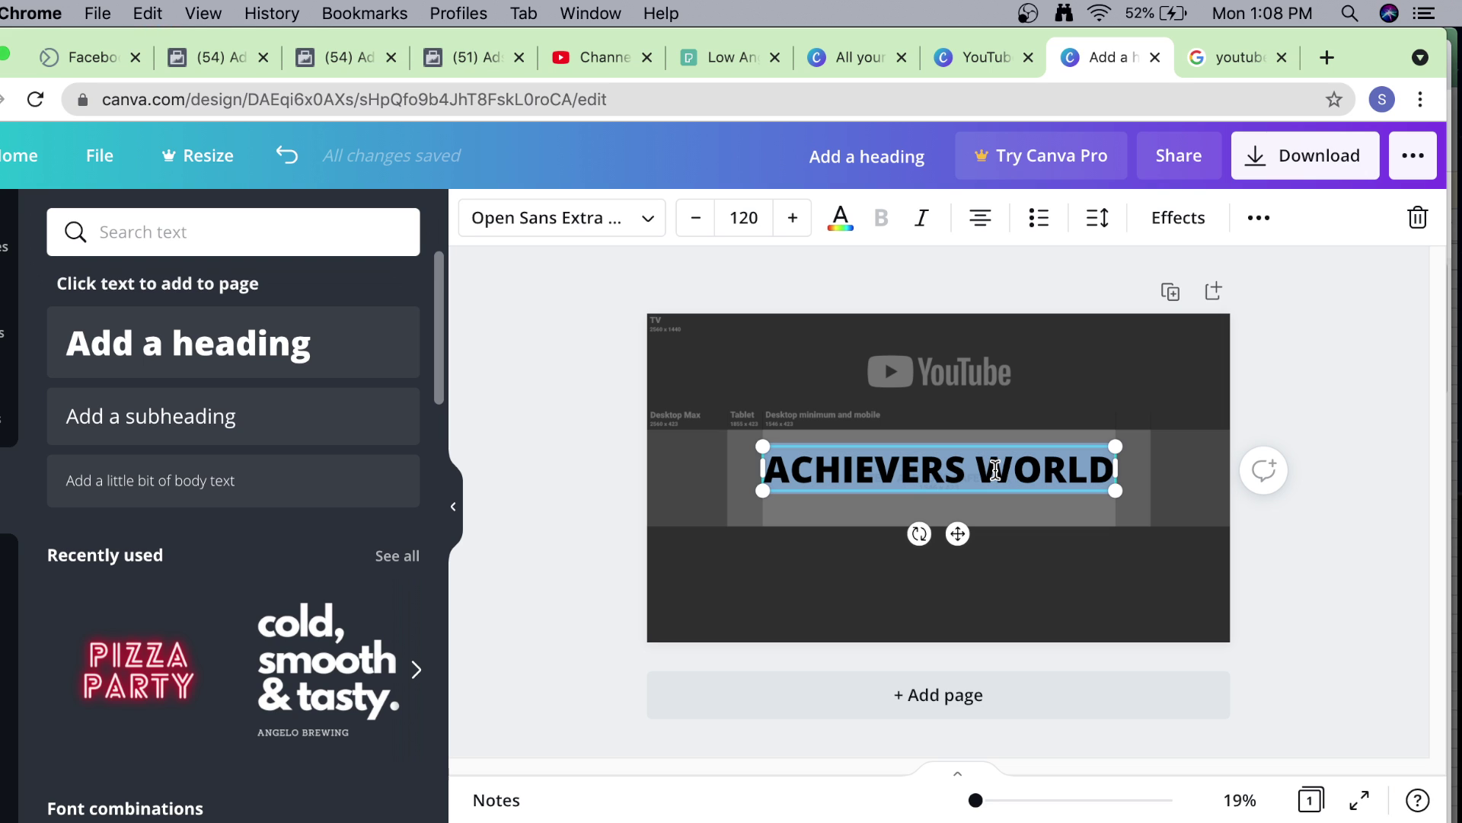
left_click(840, 223)
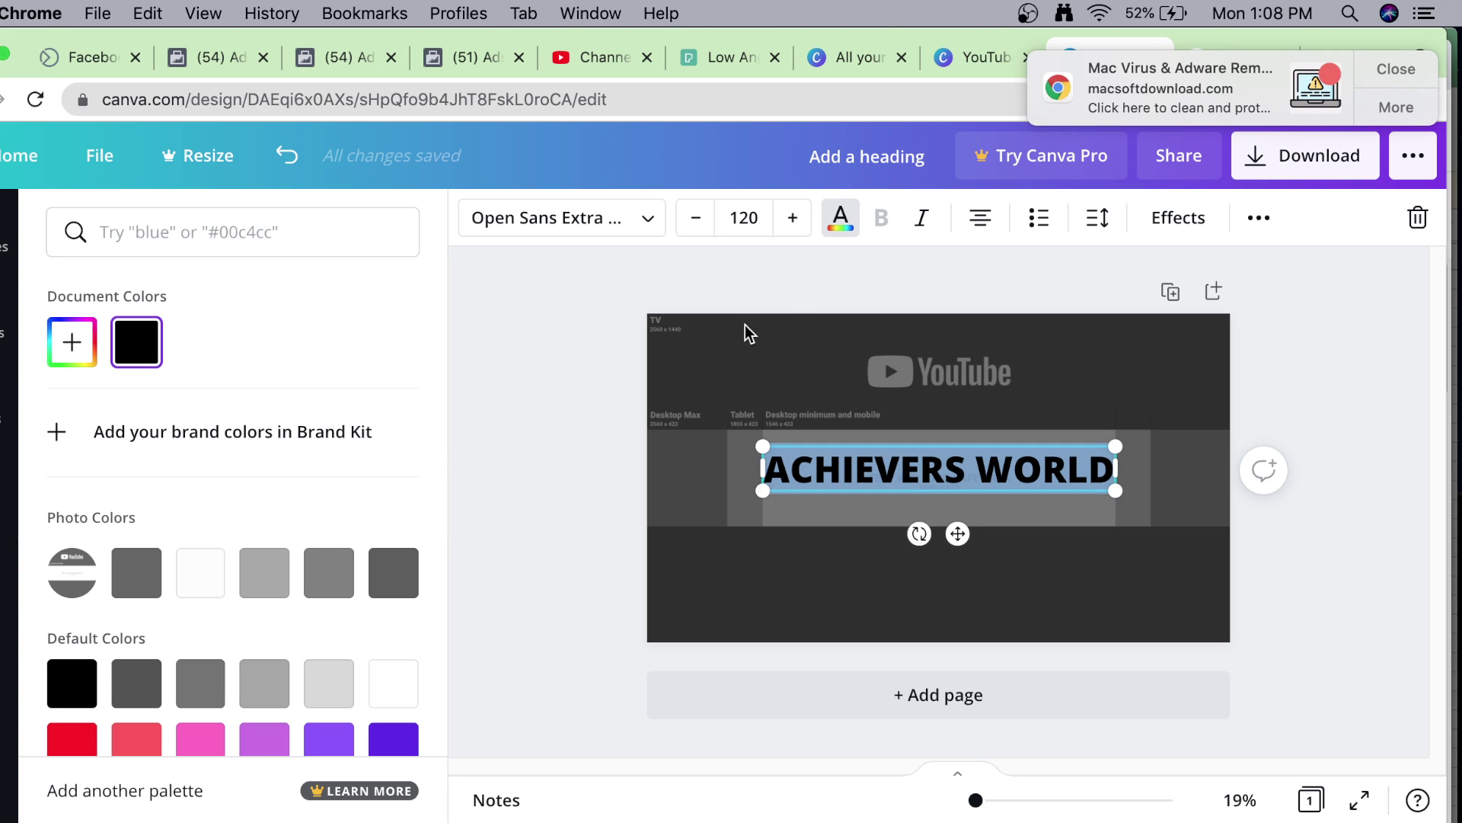
left_click(198, 573)
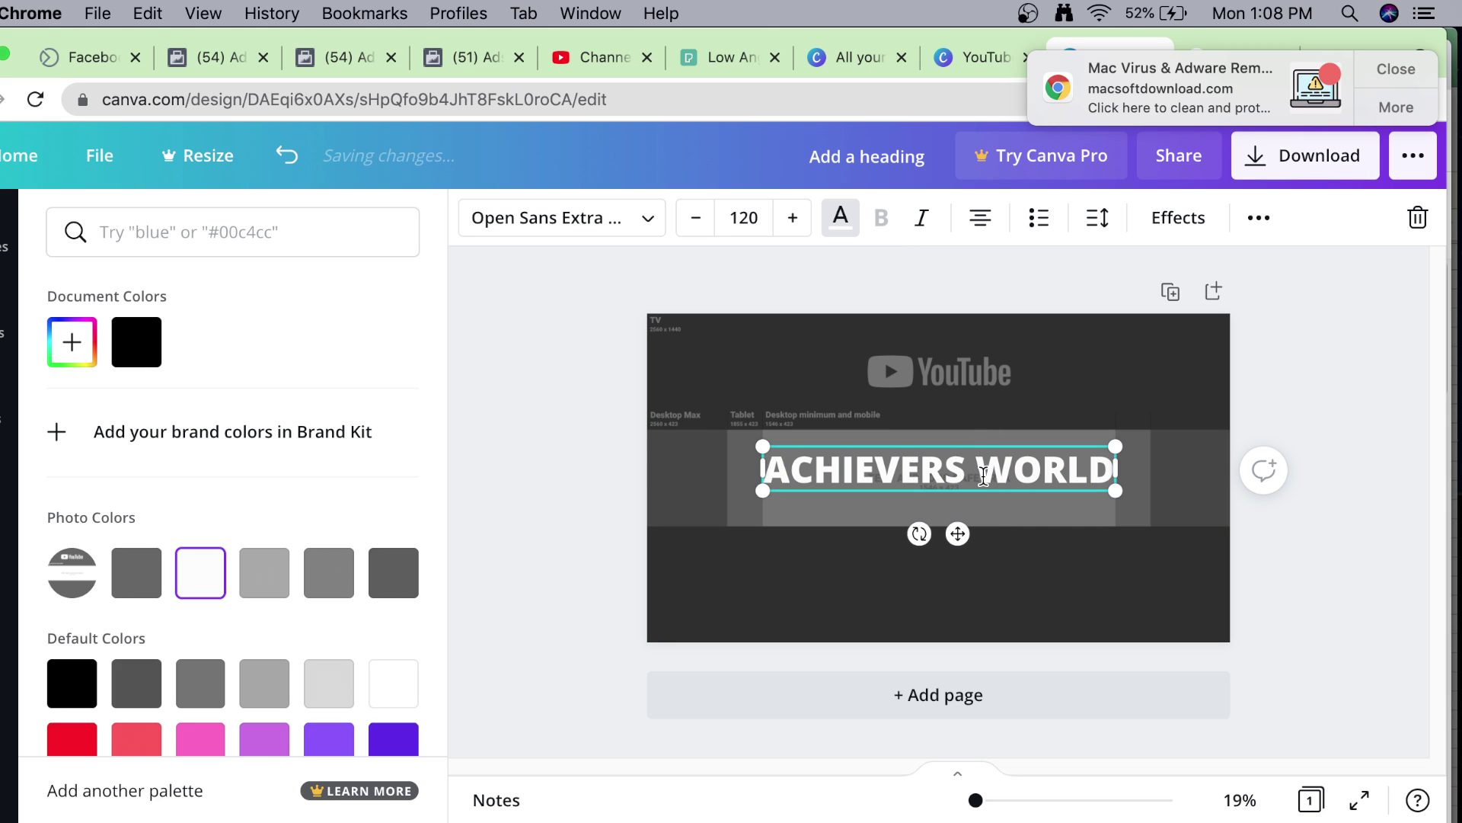
key("super+c")
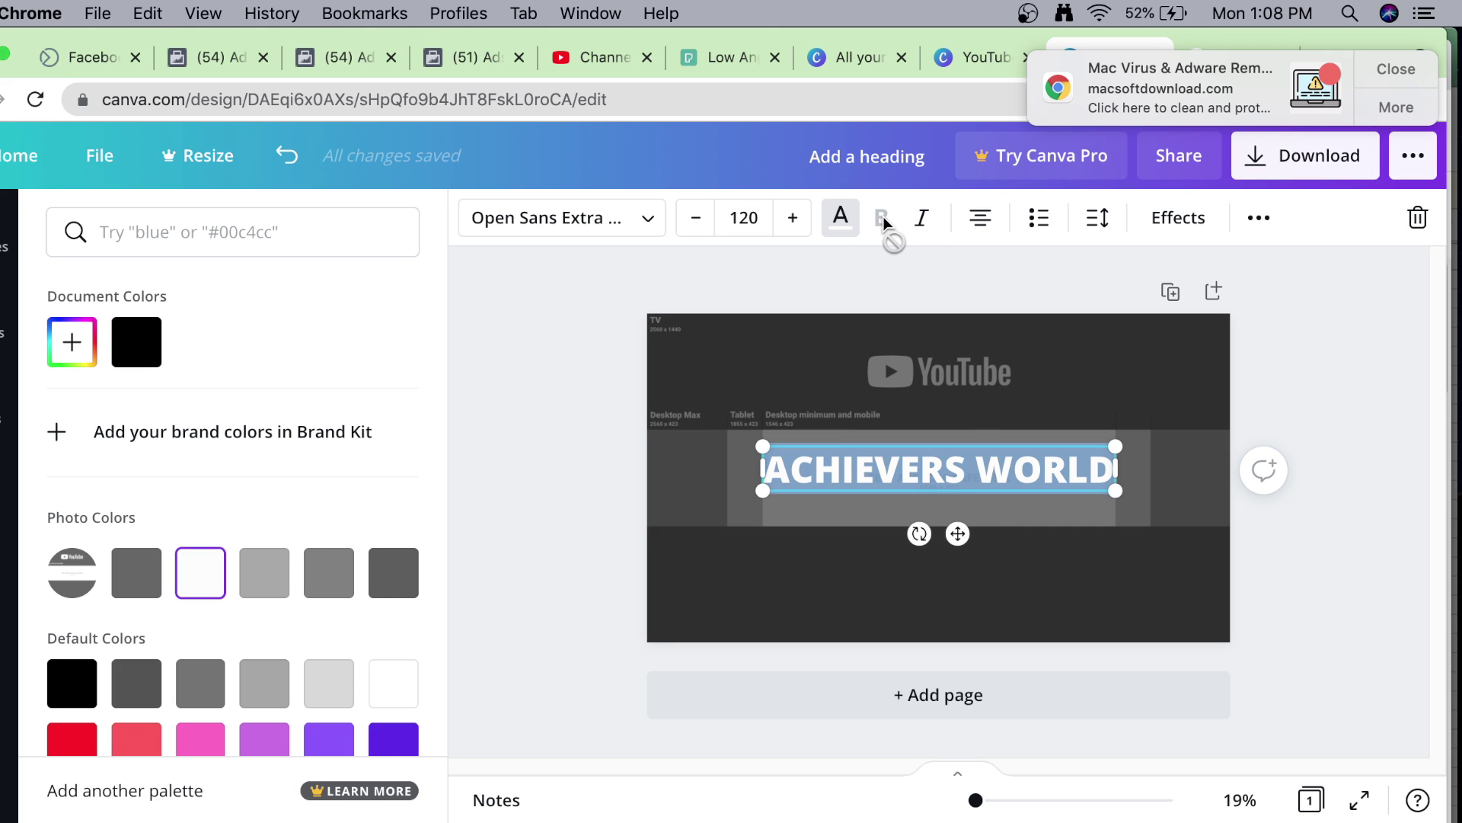
left_click(949, 461)
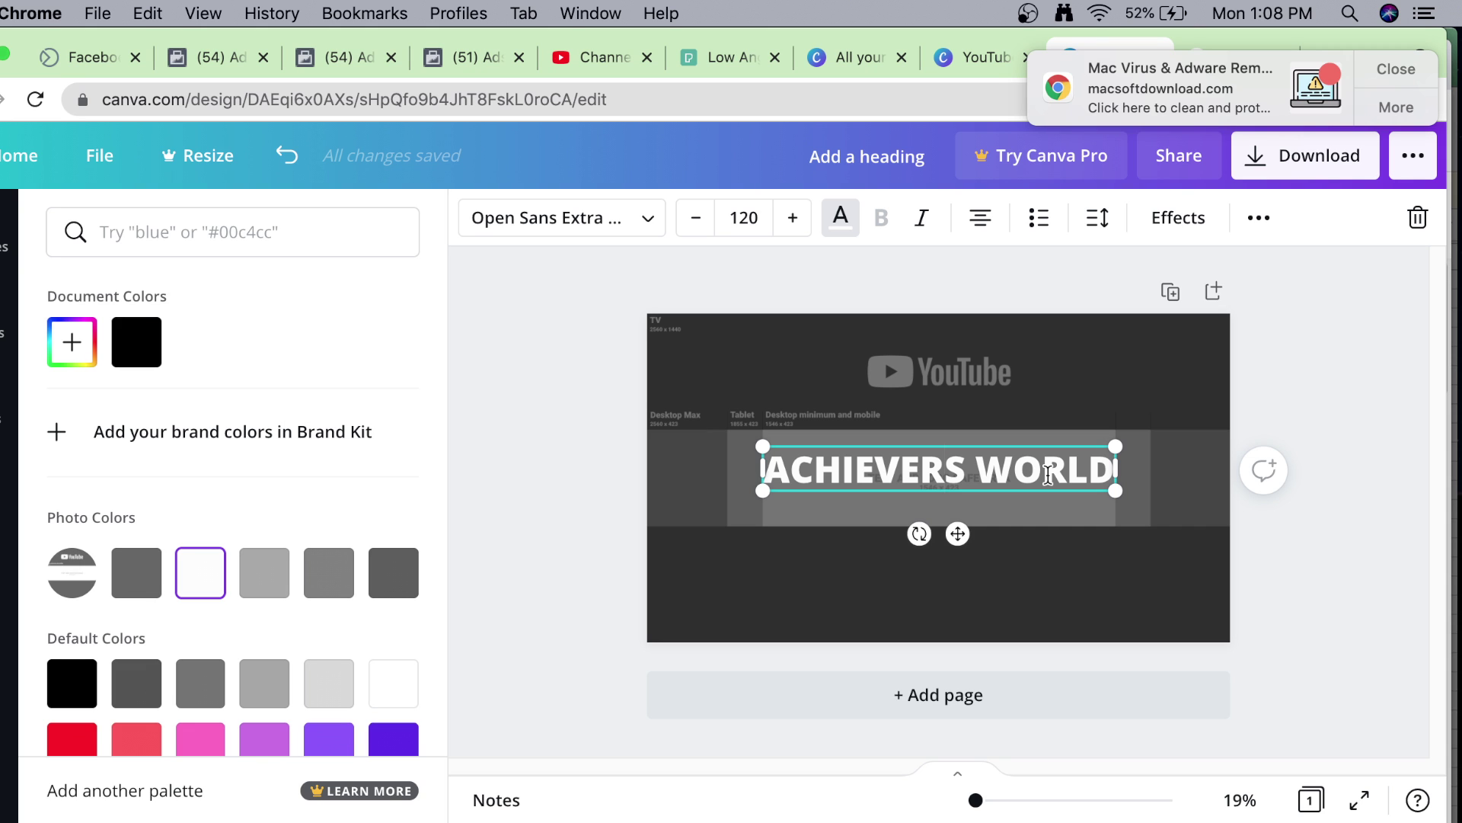
key("super+a")
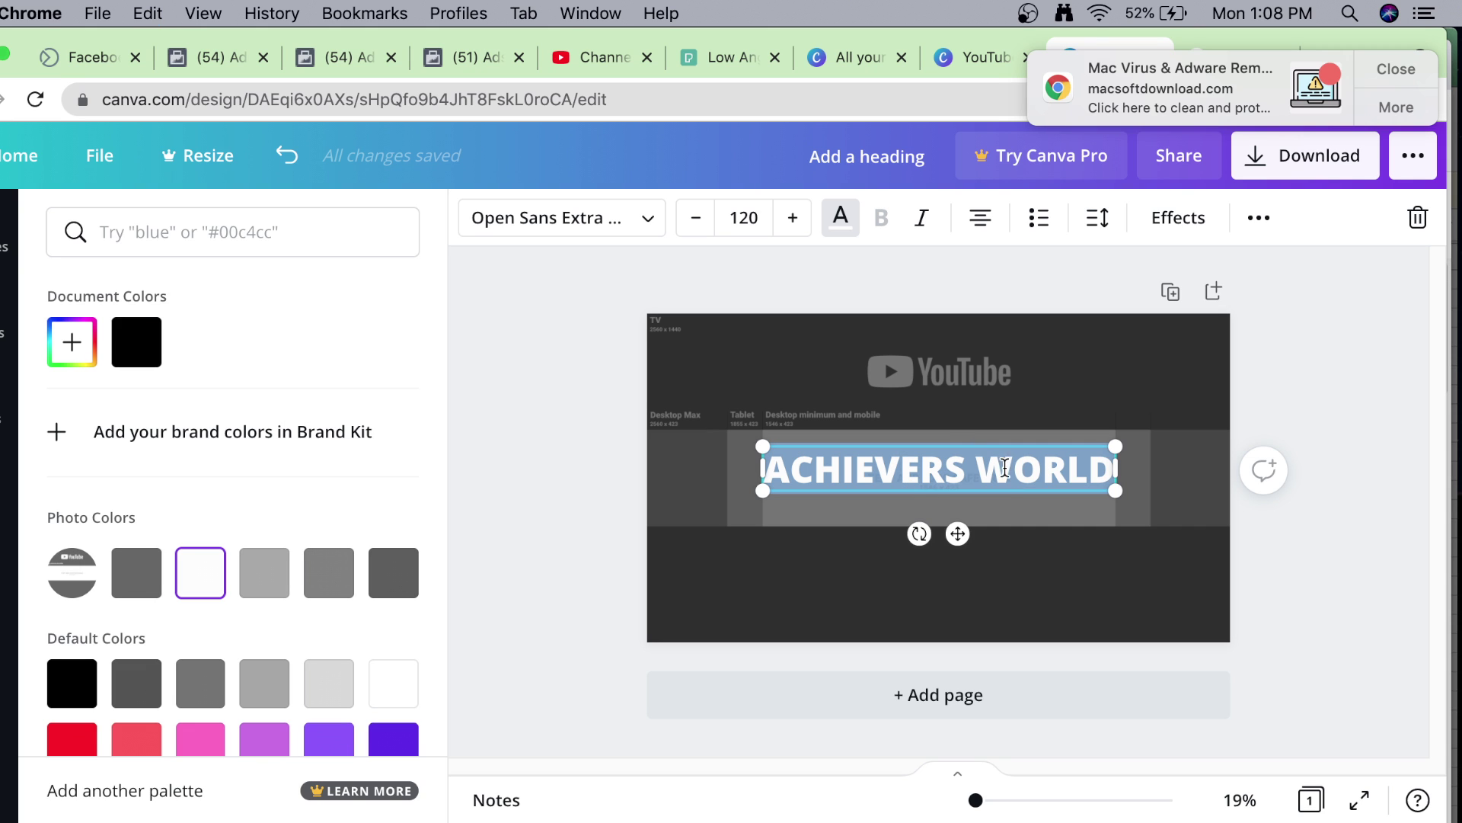
left_click(837, 228)
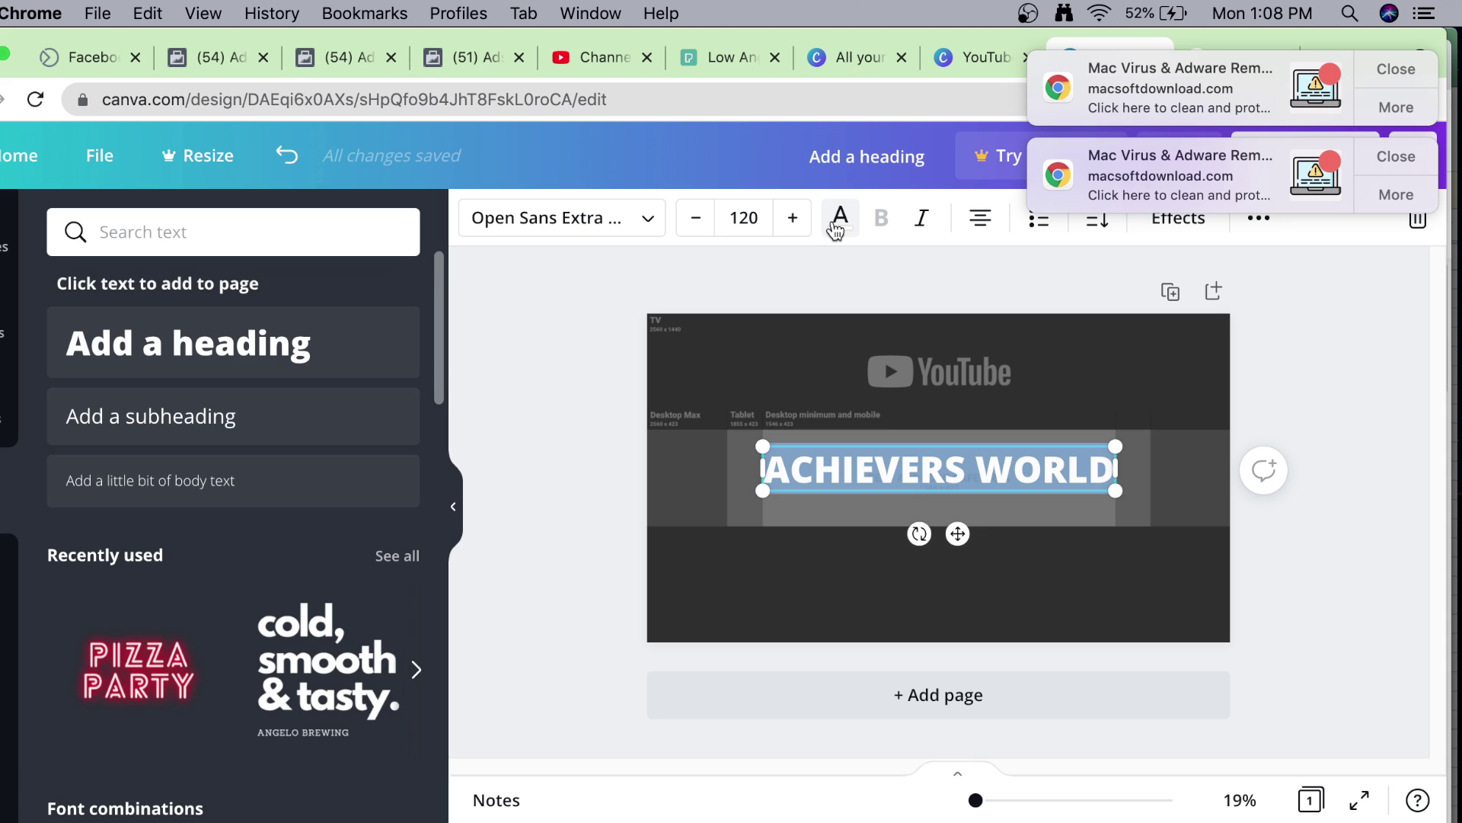
left_click(837, 229)
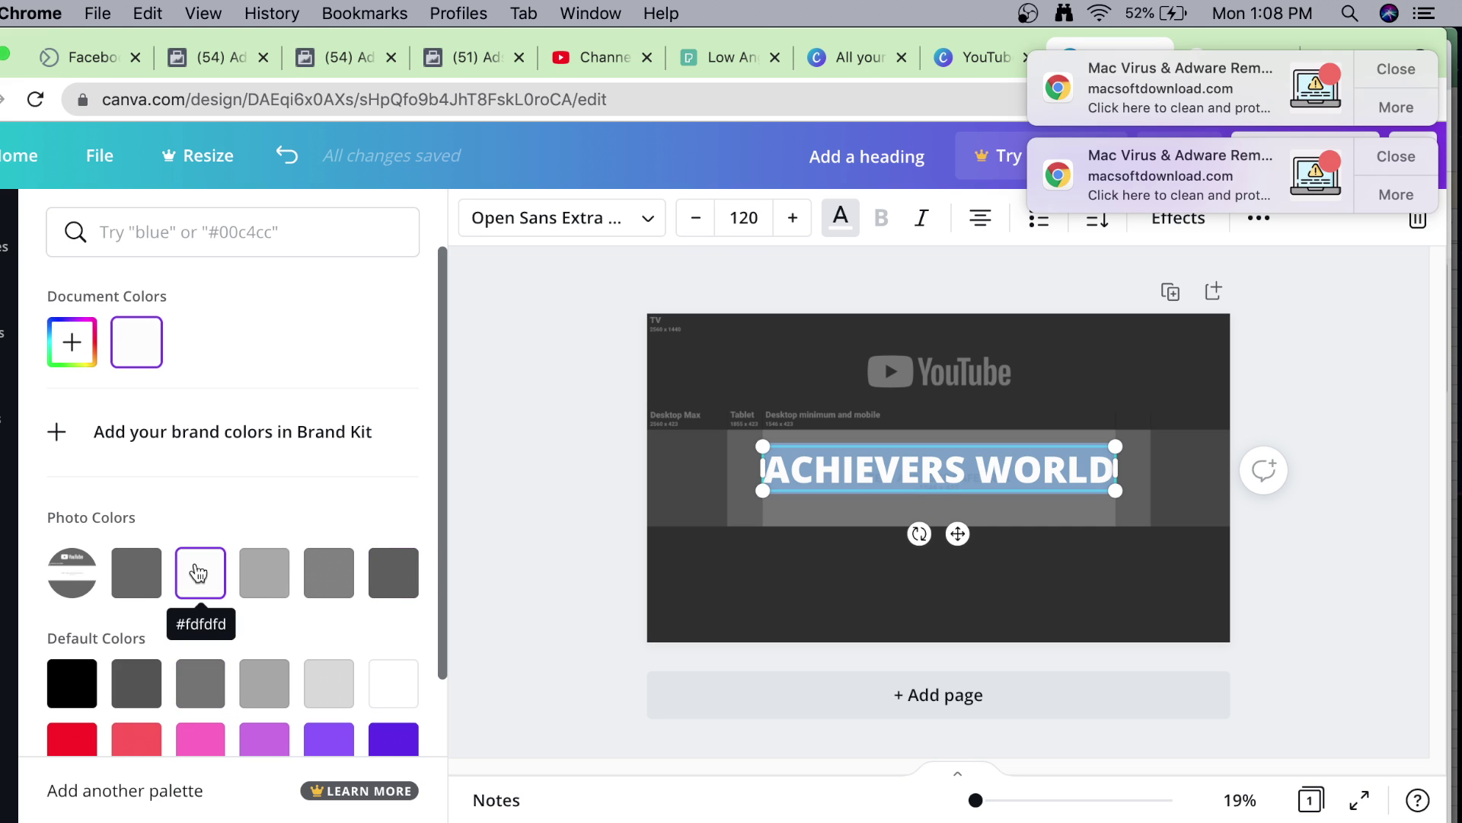
left_click(406, 690)
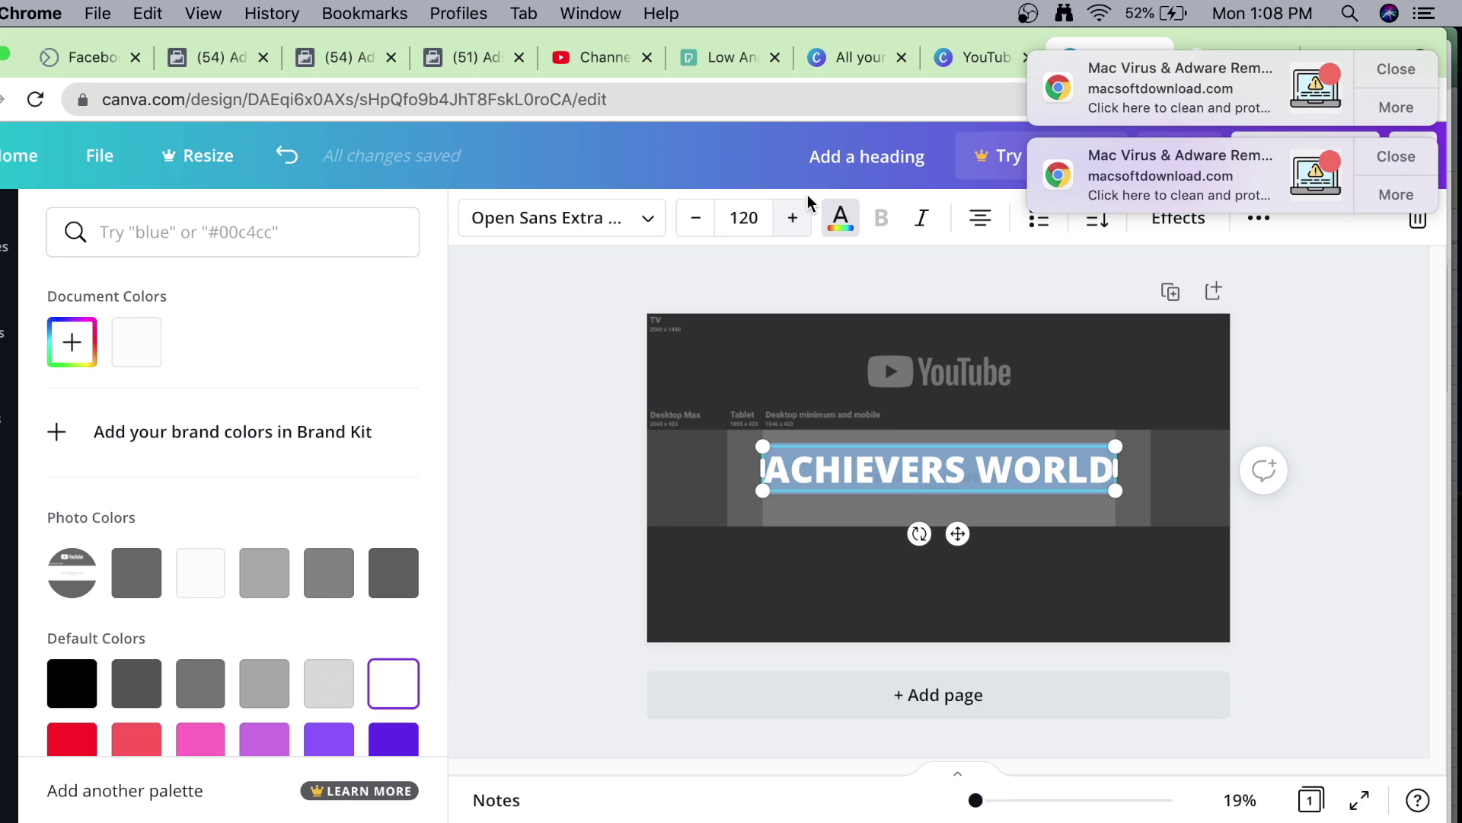
Reduce the heading's font size to 116 so it fits inside the safe area.
left_click(697, 220)
left_click(698, 220)
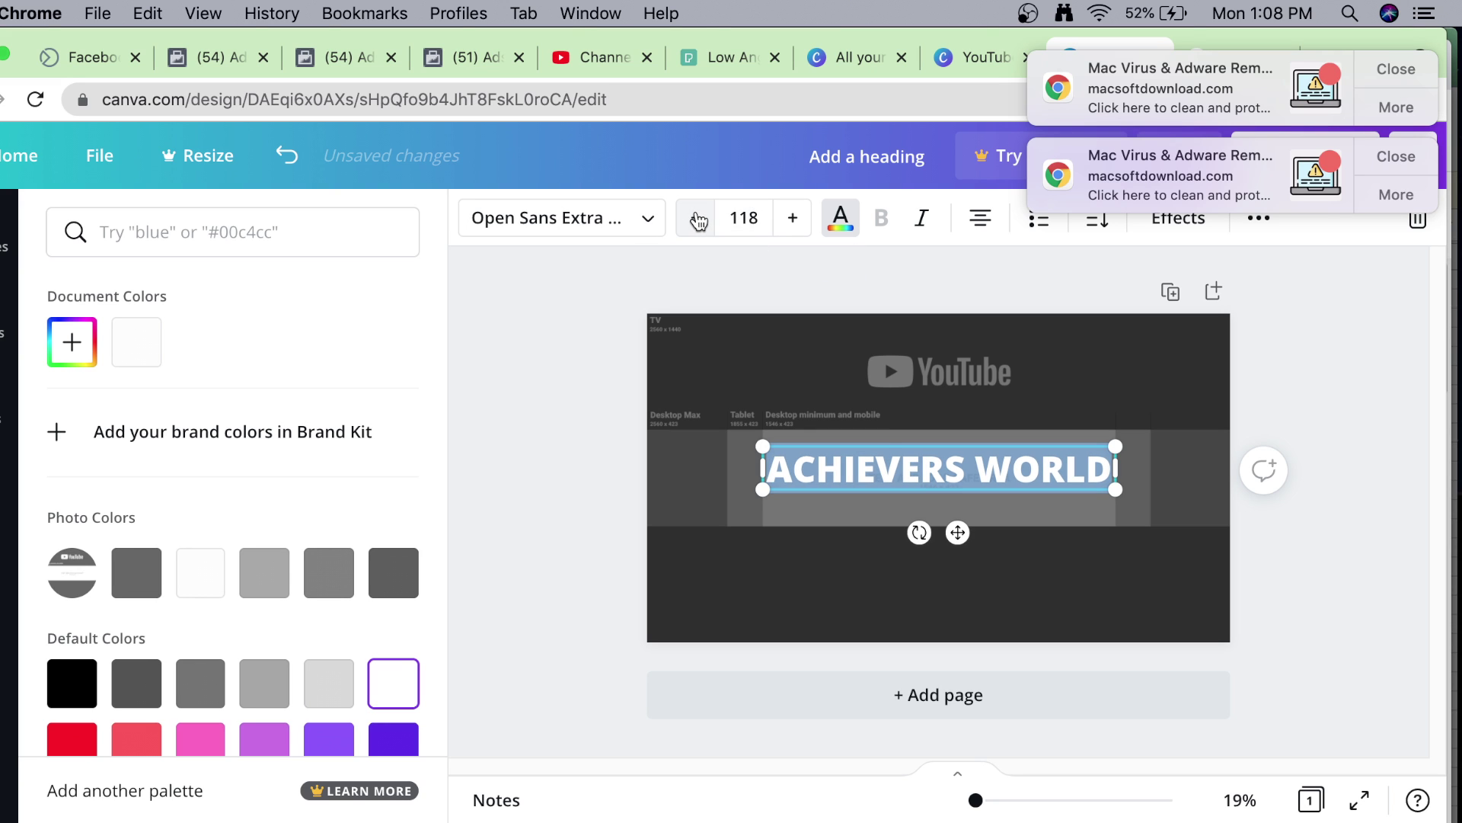
left_click(697, 220)
left_click(697, 220)
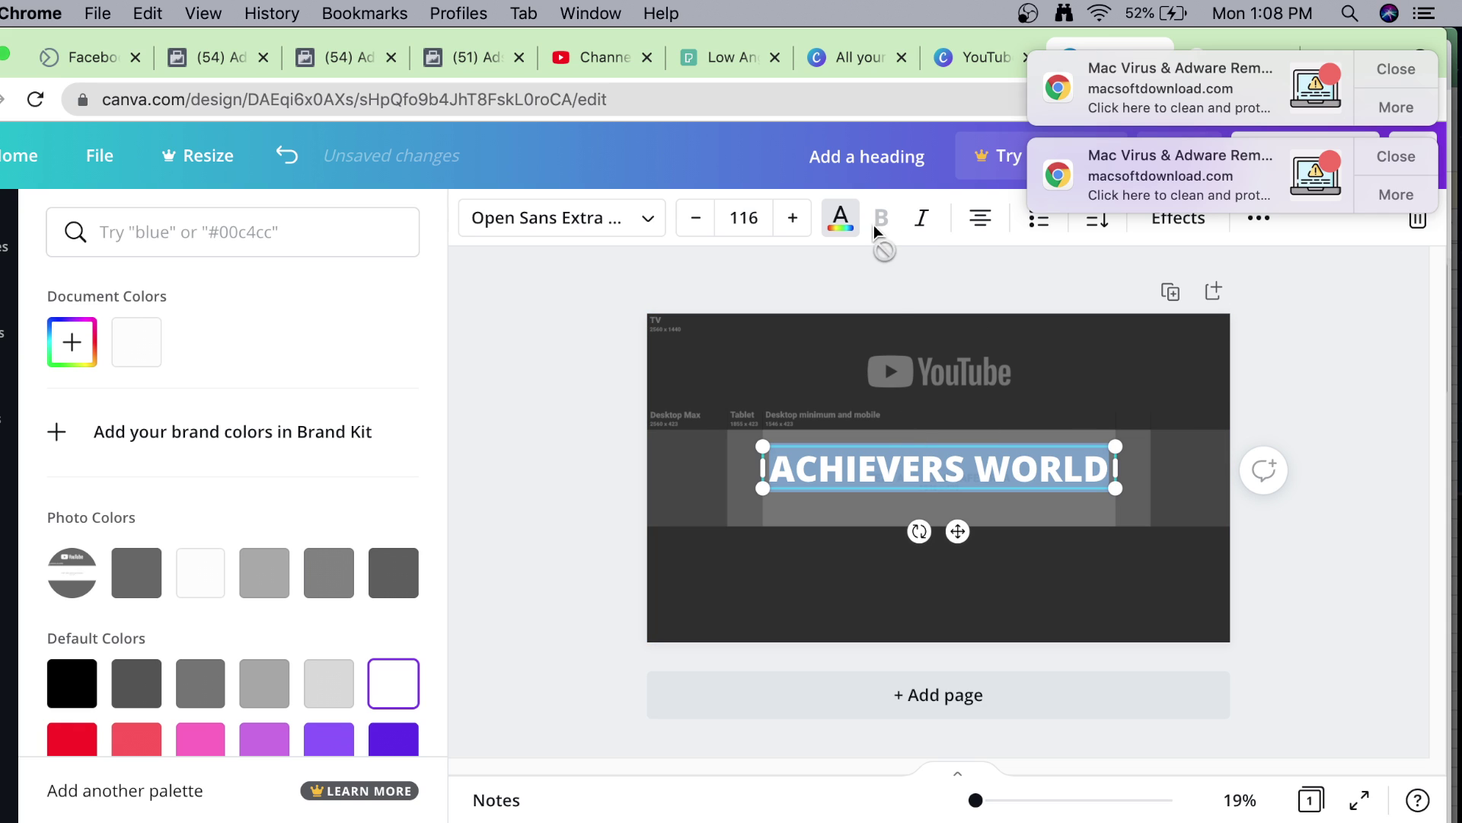
left_click(1012, 470)
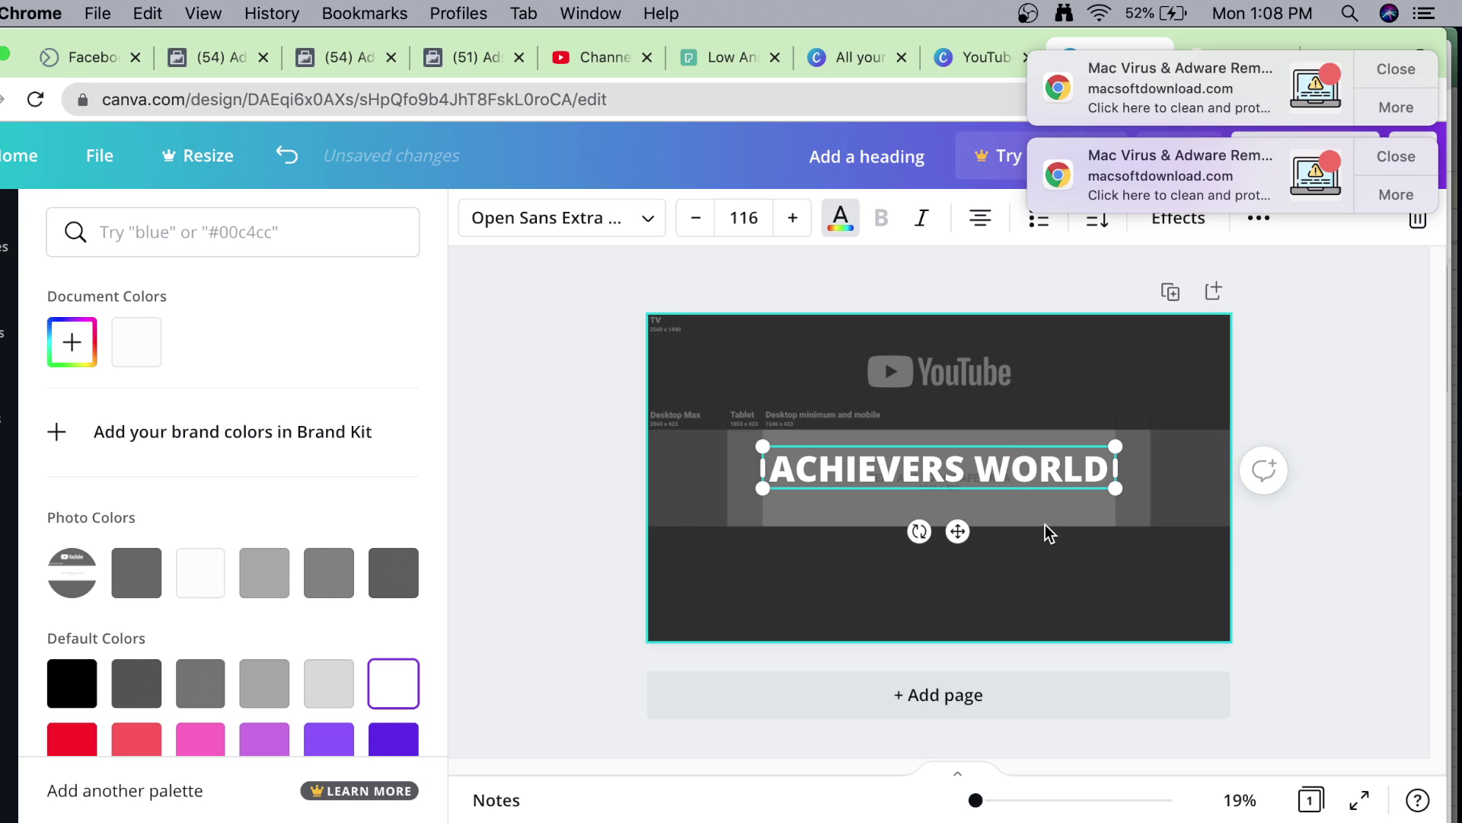
Add two square shapes to the banner, placing one at its left side and the other at its upper right.
left_click(1109, 495)
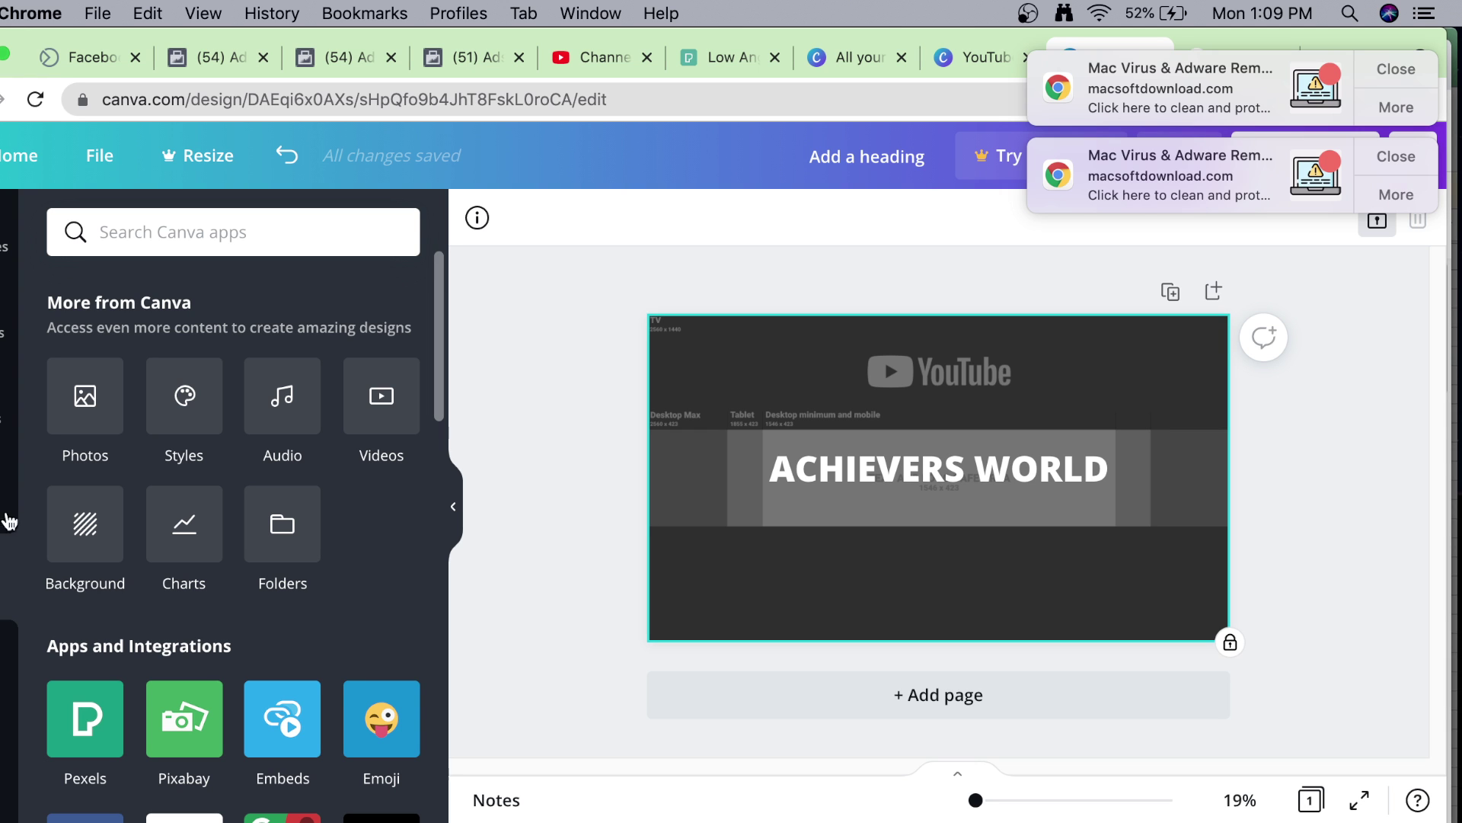
scroll(104, 525, "down", 1)
scroll(105, 530, "up", 1)
left_click(9, 316)
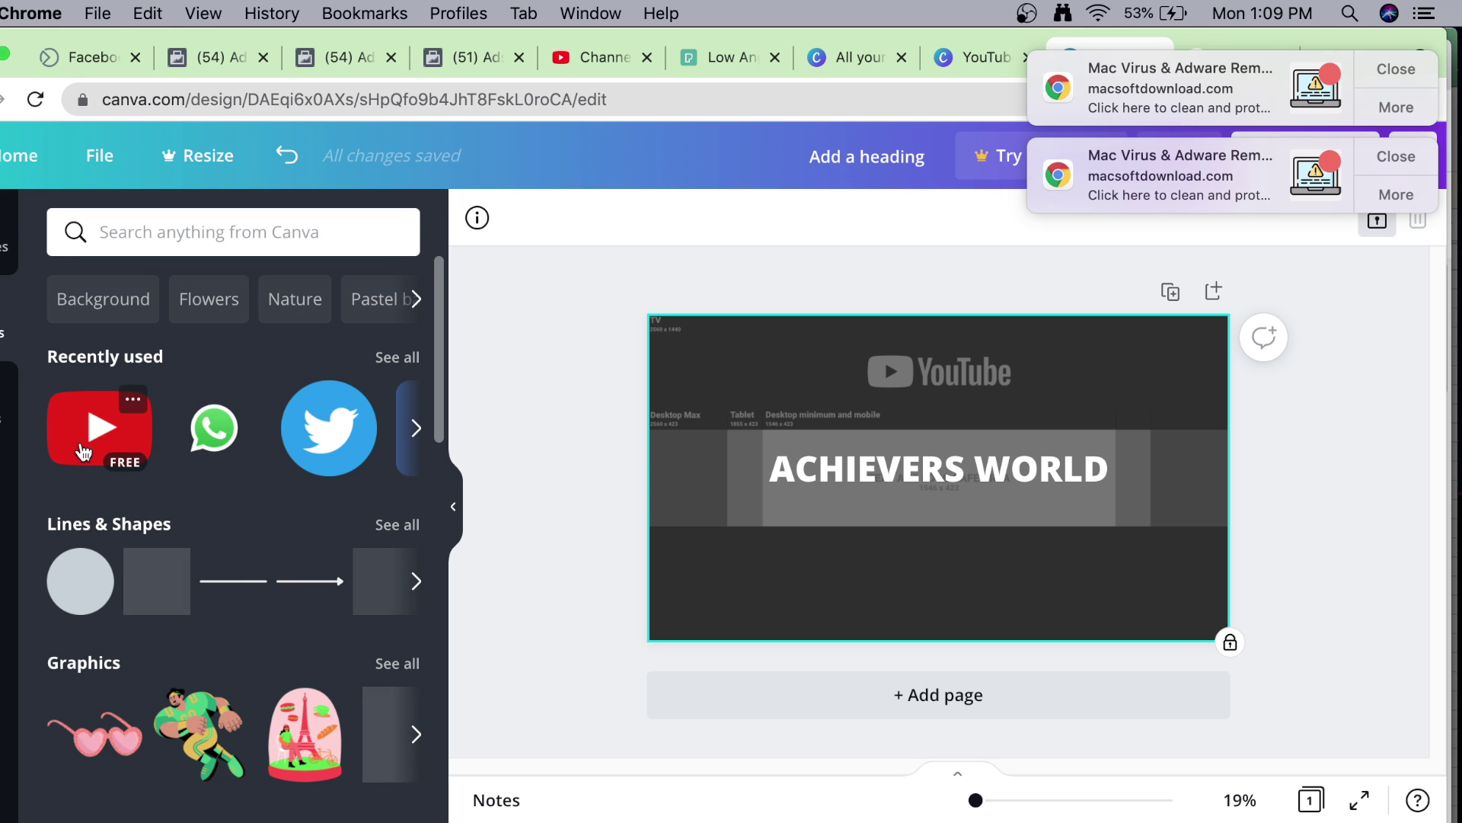
left_click(153, 590)
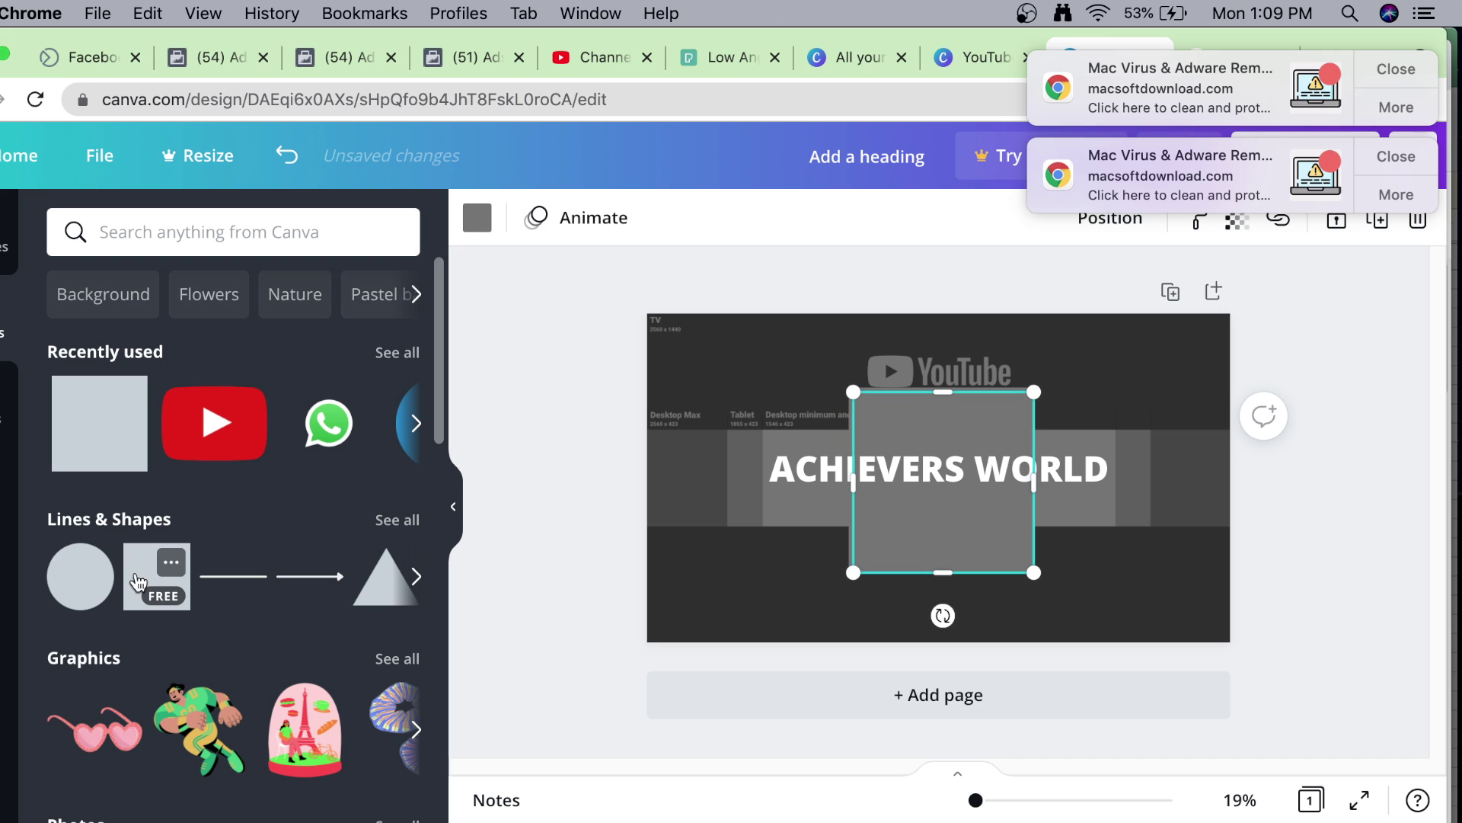
left_click_drag(884, 473, 702, 428)
left_click_drag(967, 432, 1051, 336)
Flatten and lengthen the left square into a horizontal bar below the heading.
left_click_drag(787, 405, 778, 525)
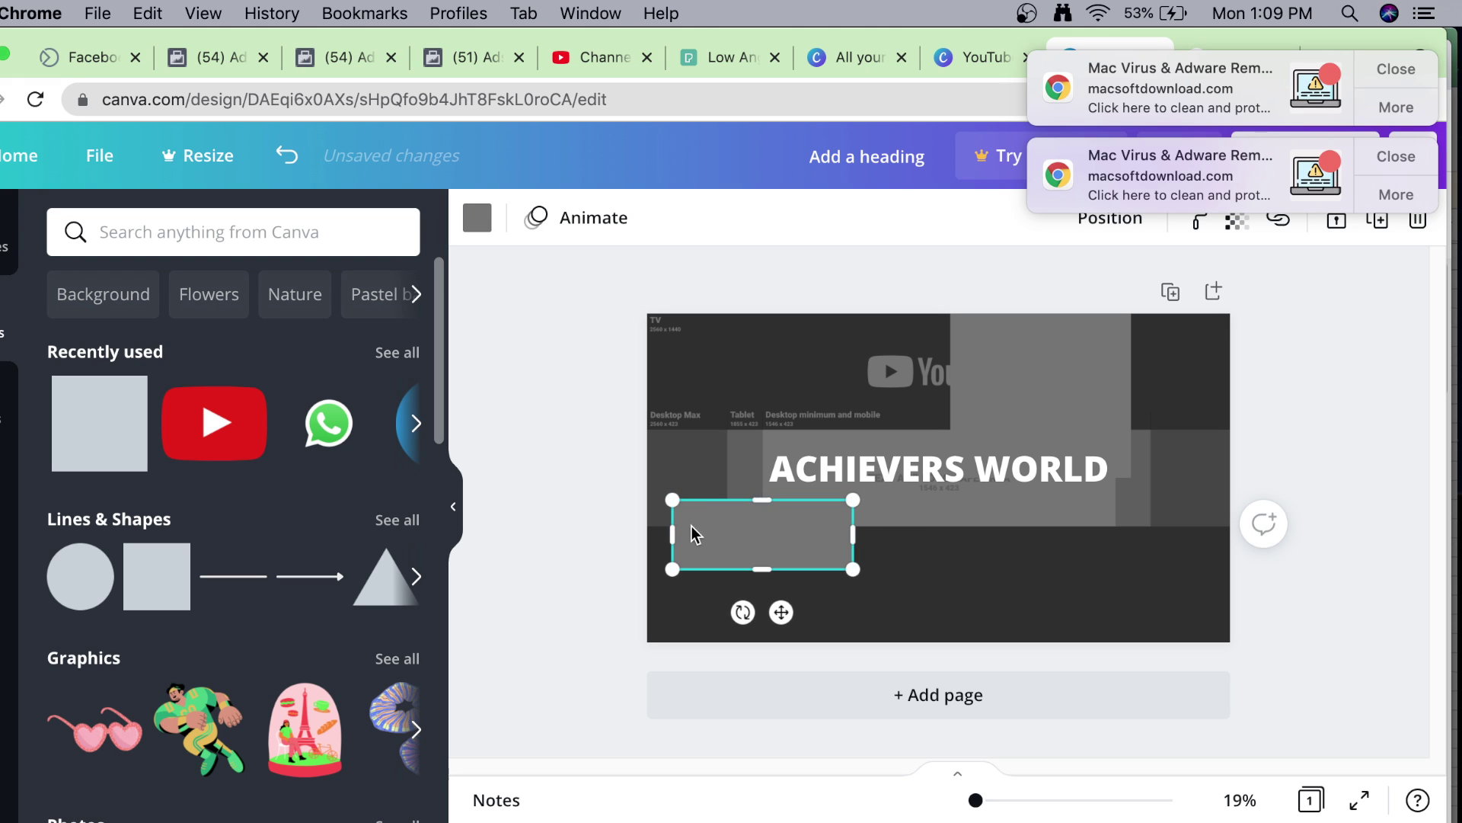
left_click_drag(671, 534, 660, 535)
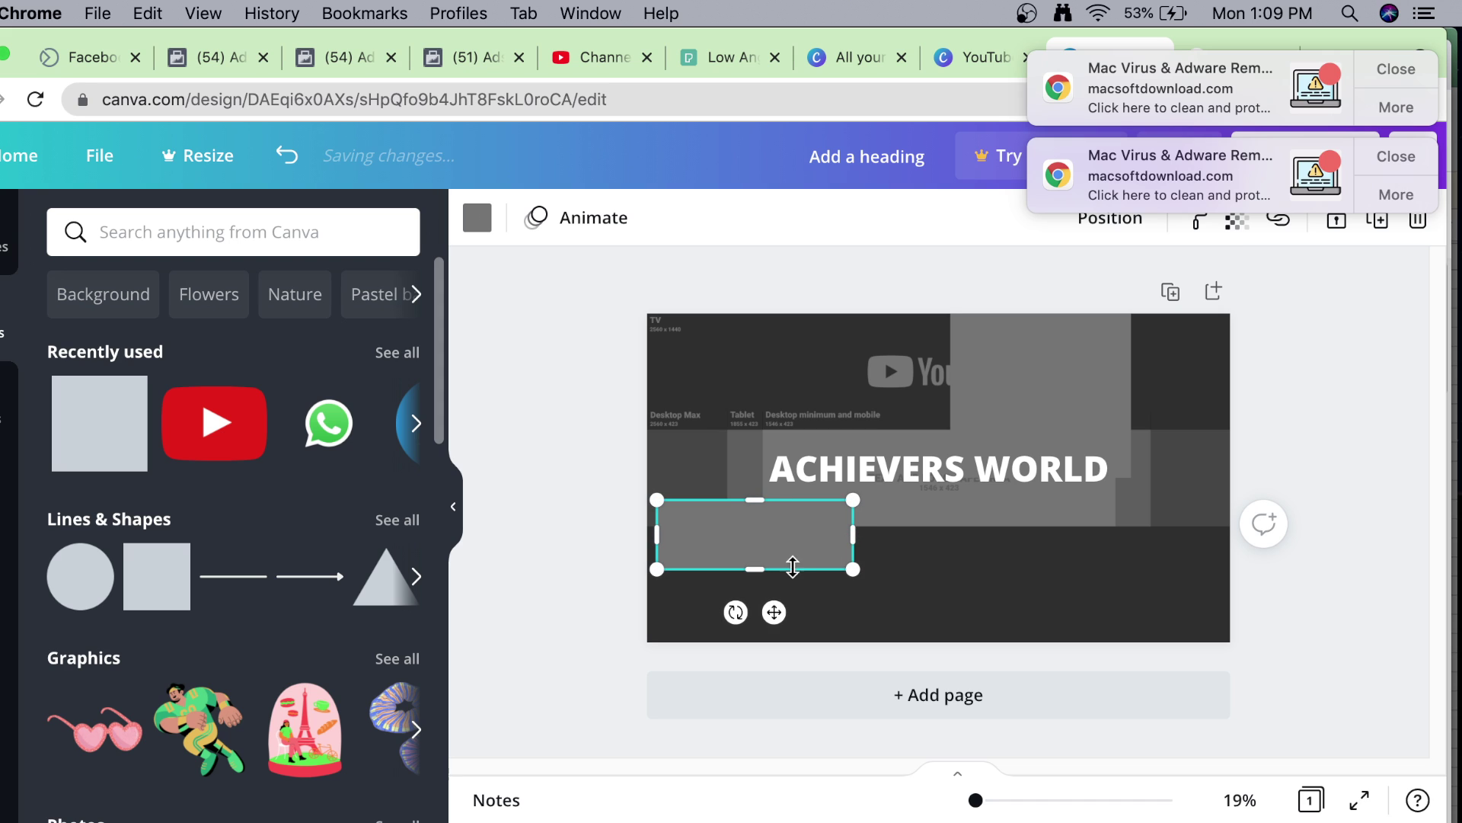
left_click_drag(754, 553, 868, 519)
Flatten the upper-right square into a thin horizontal bar above the word WORLD.
left_click(1059, 350)
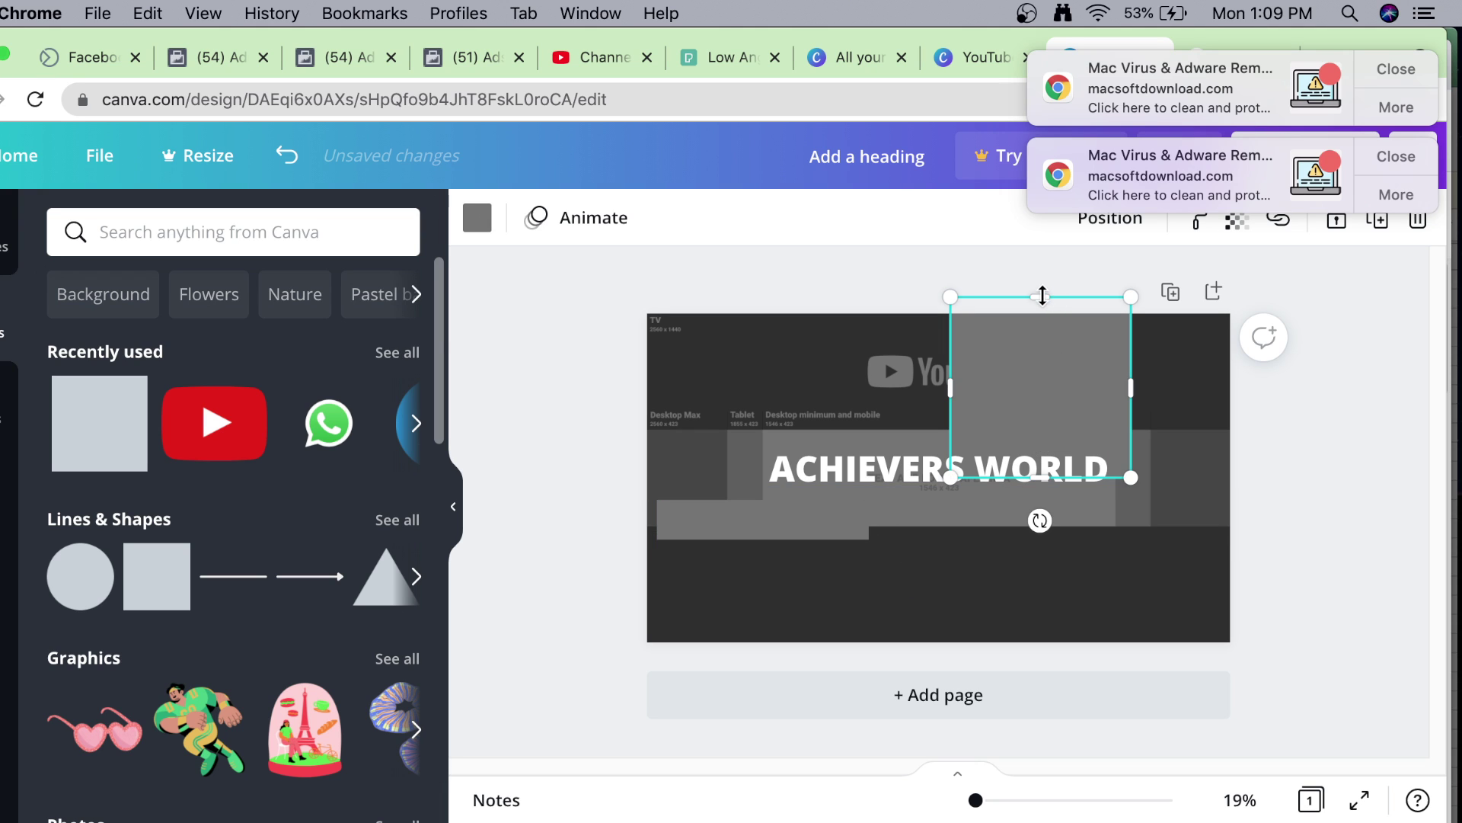
left_click_drag(1043, 296, 1047, 408)
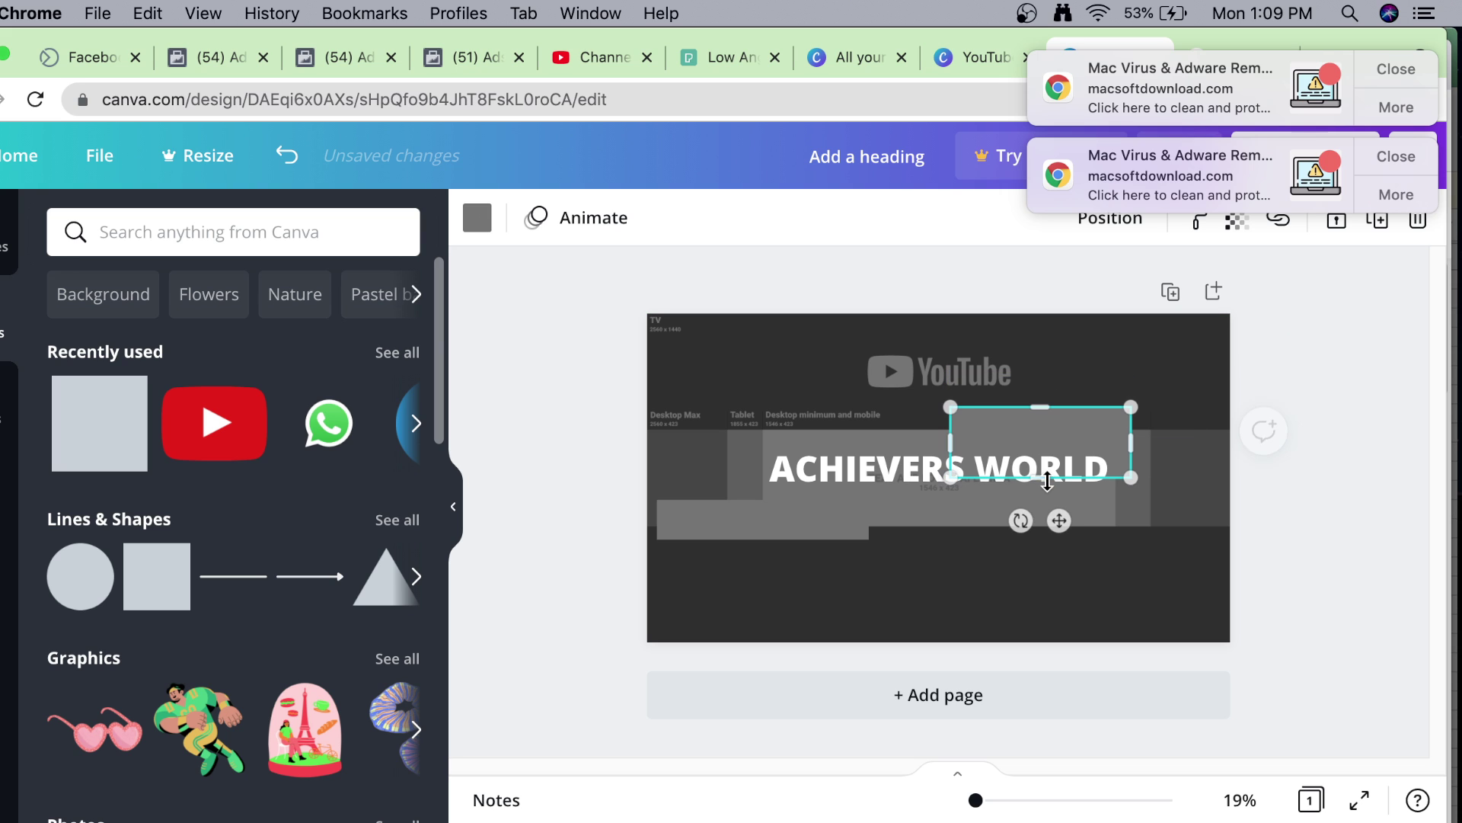
left_click_drag(1047, 480, 1049, 419)
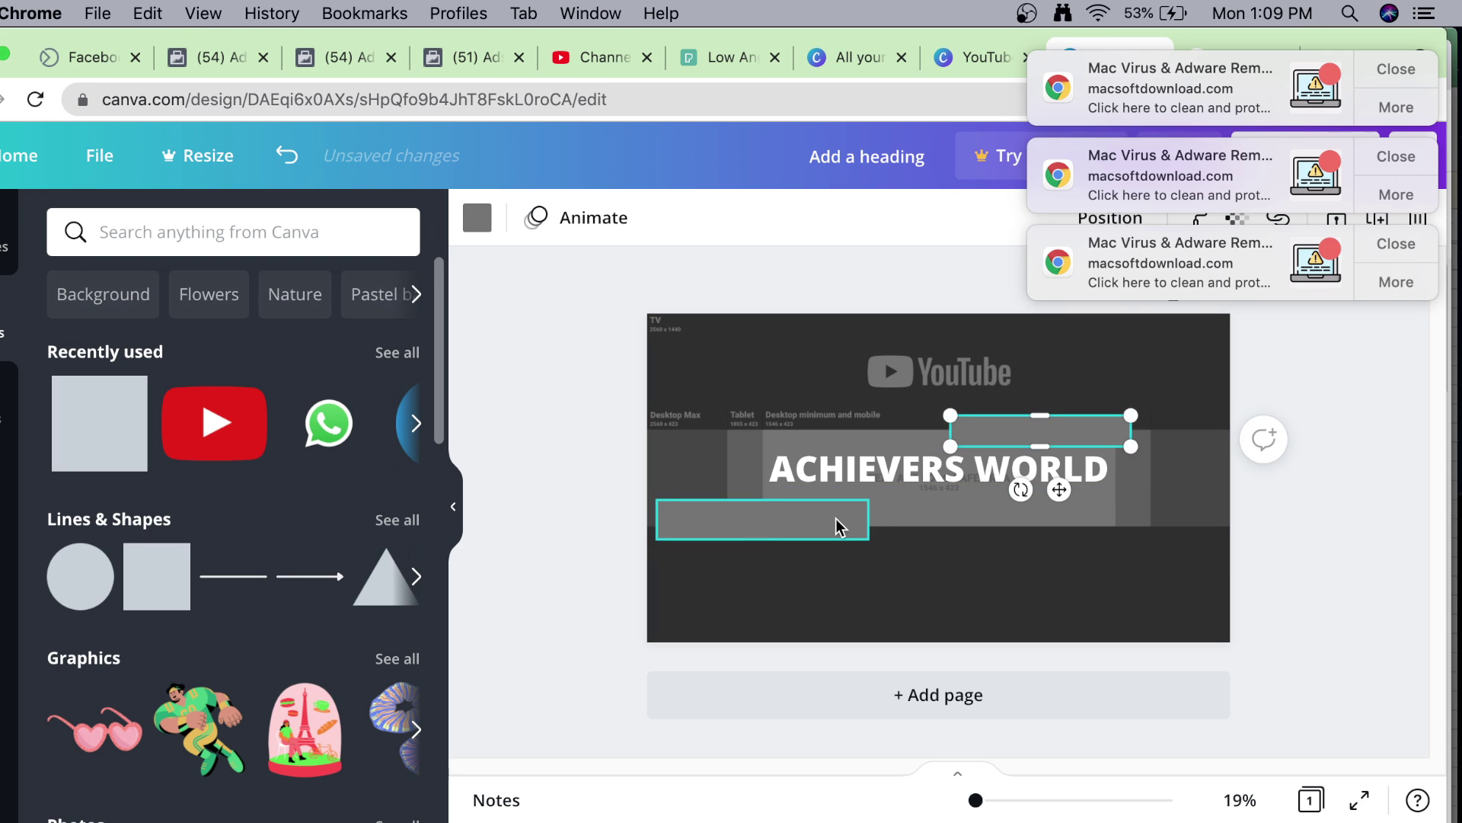
Move the lower-left bar up against the heading's underside and widen the upper-right bar slightly to the right.
left_click_drag(839, 522, 850, 509)
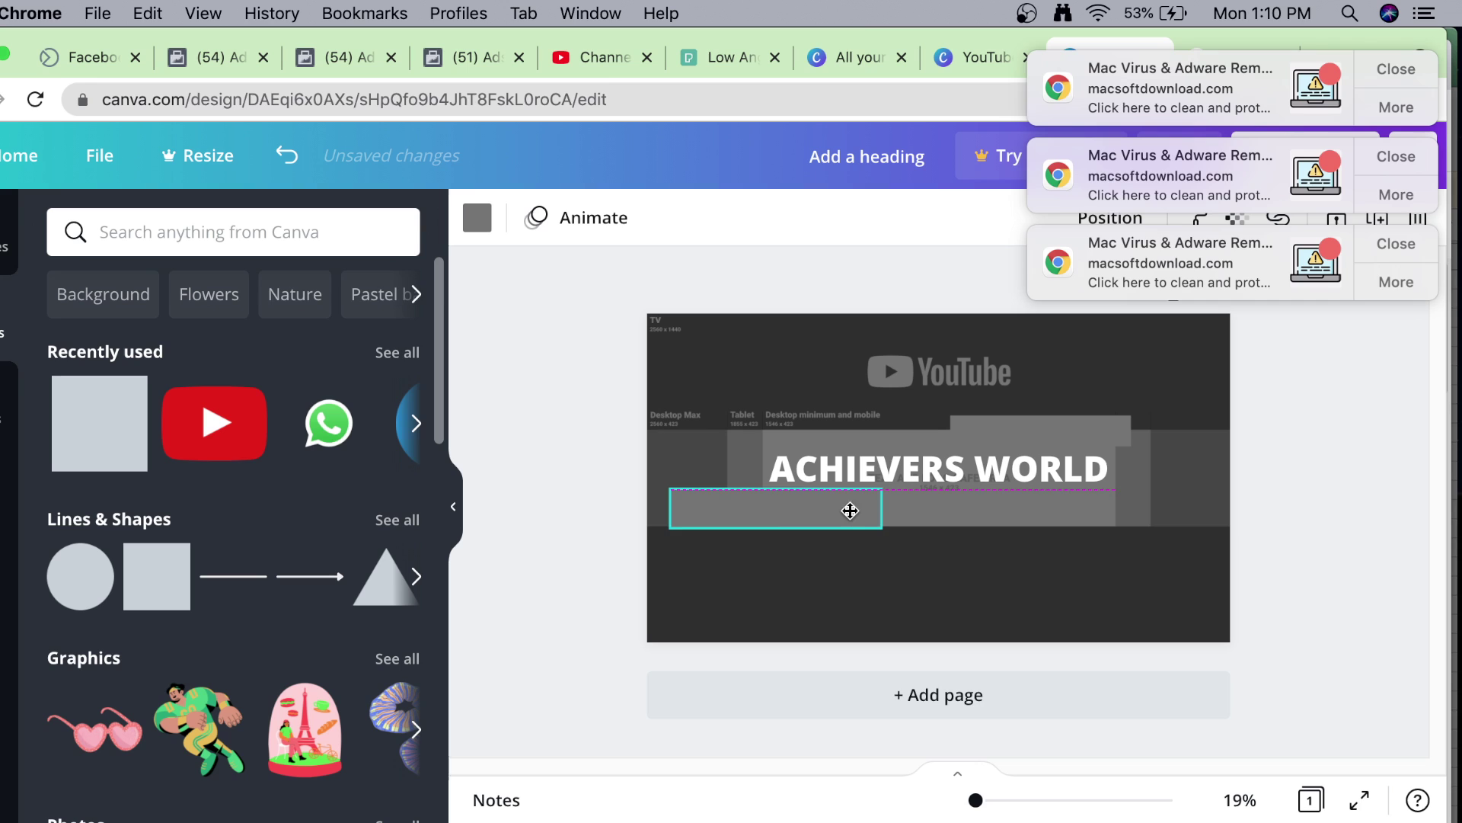
left_click(1048, 424)
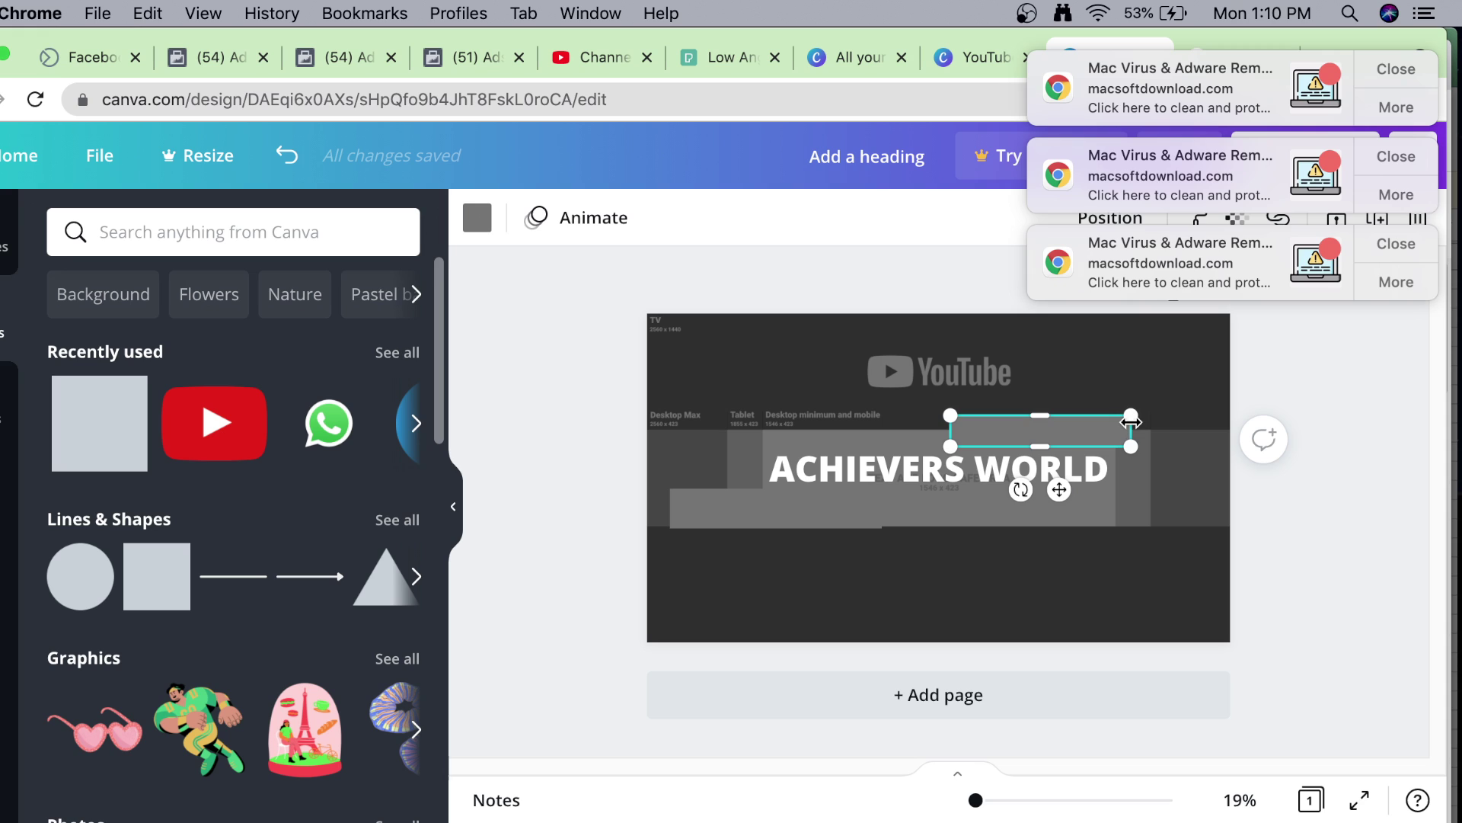
left_click_drag(1139, 425, 1147, 426)
Recolor the lower-left bar from the default colors, comparing sky blue and settling on light turquoise.
left_click(739, 512)
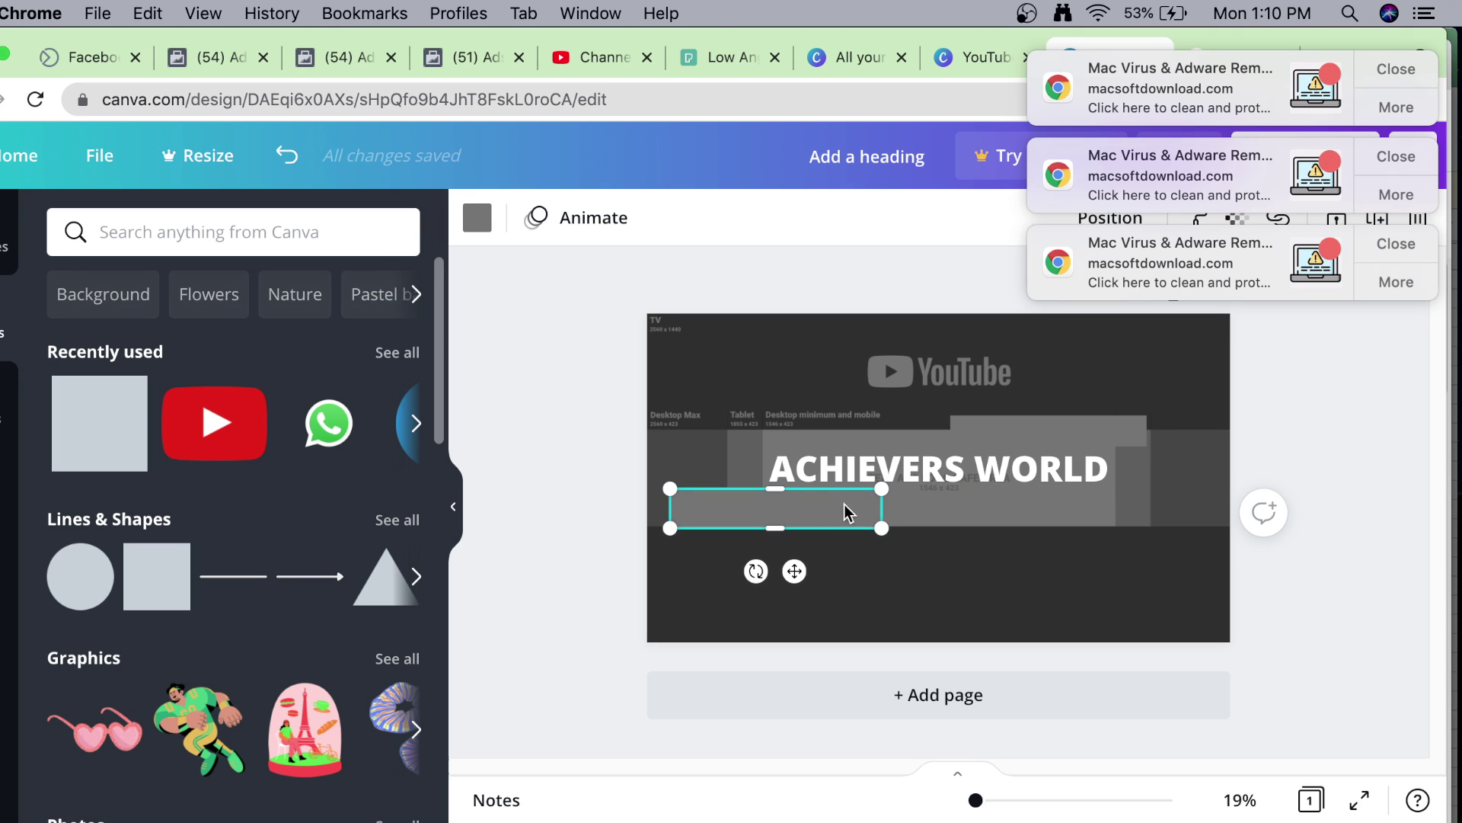
left_click(475, 222)
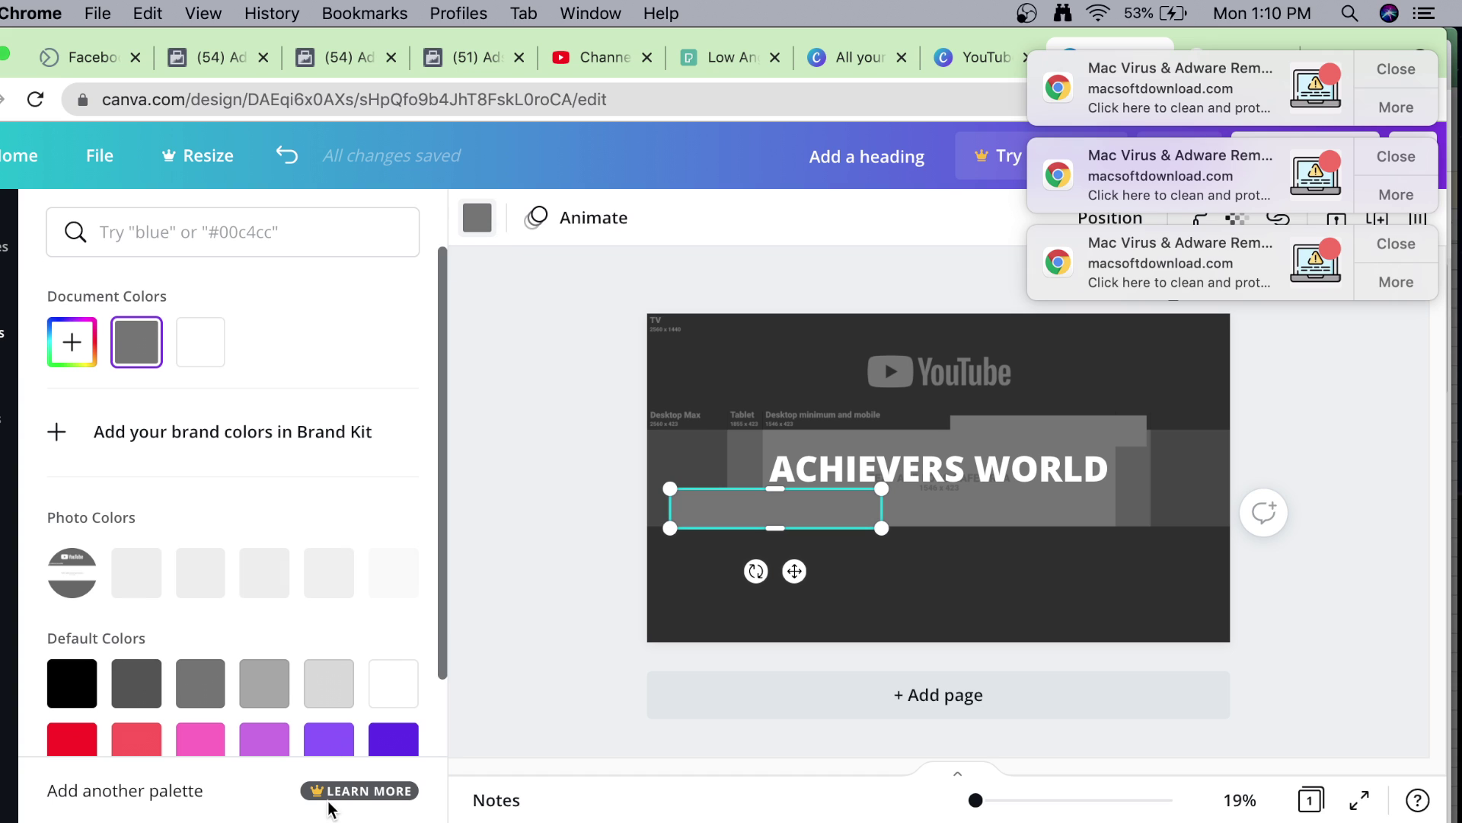
scroll(327, 579, "down", 1)
scroll(324, 636, "down", 3)
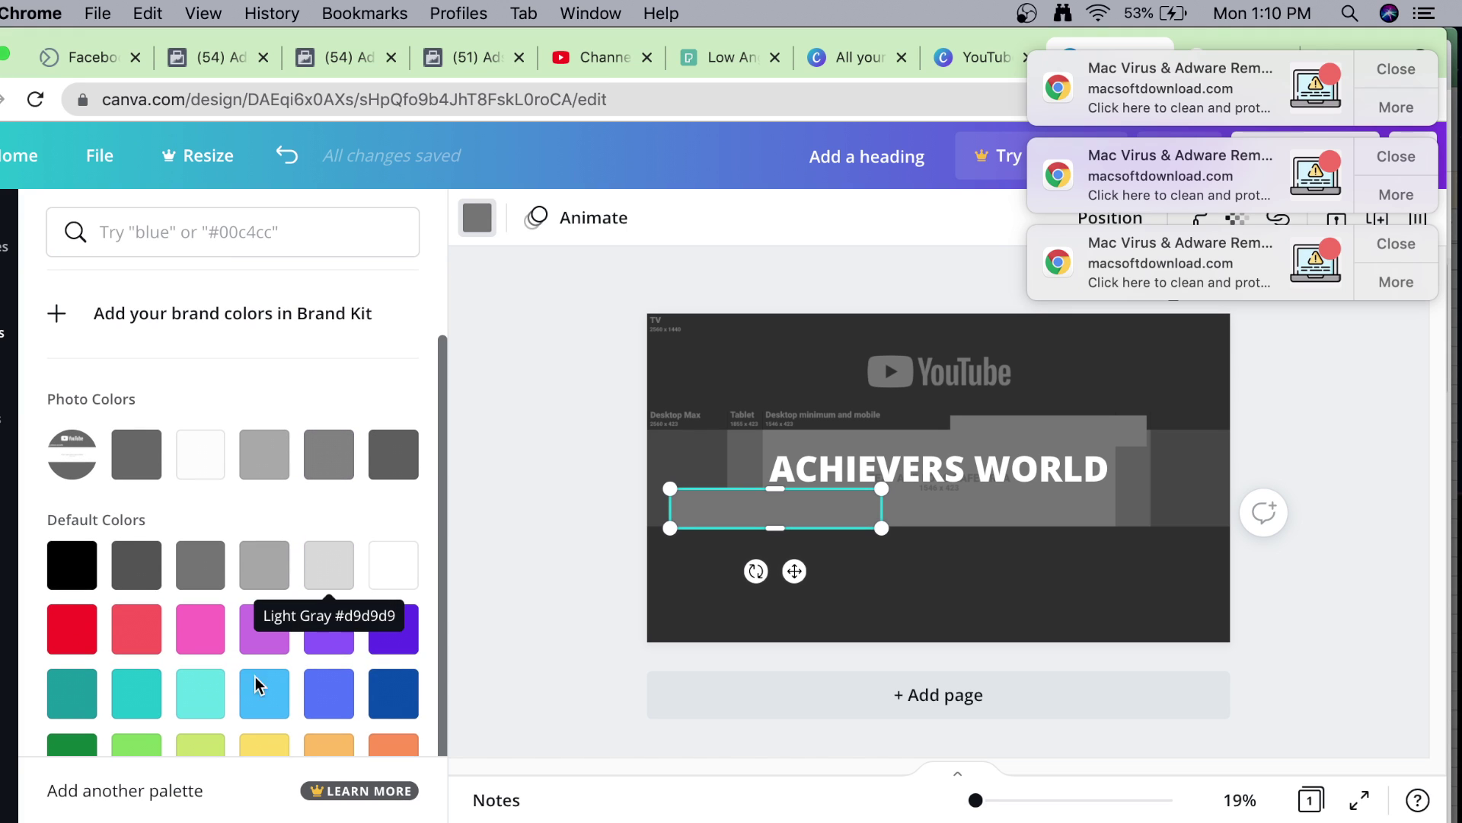
left_click(190, 705)
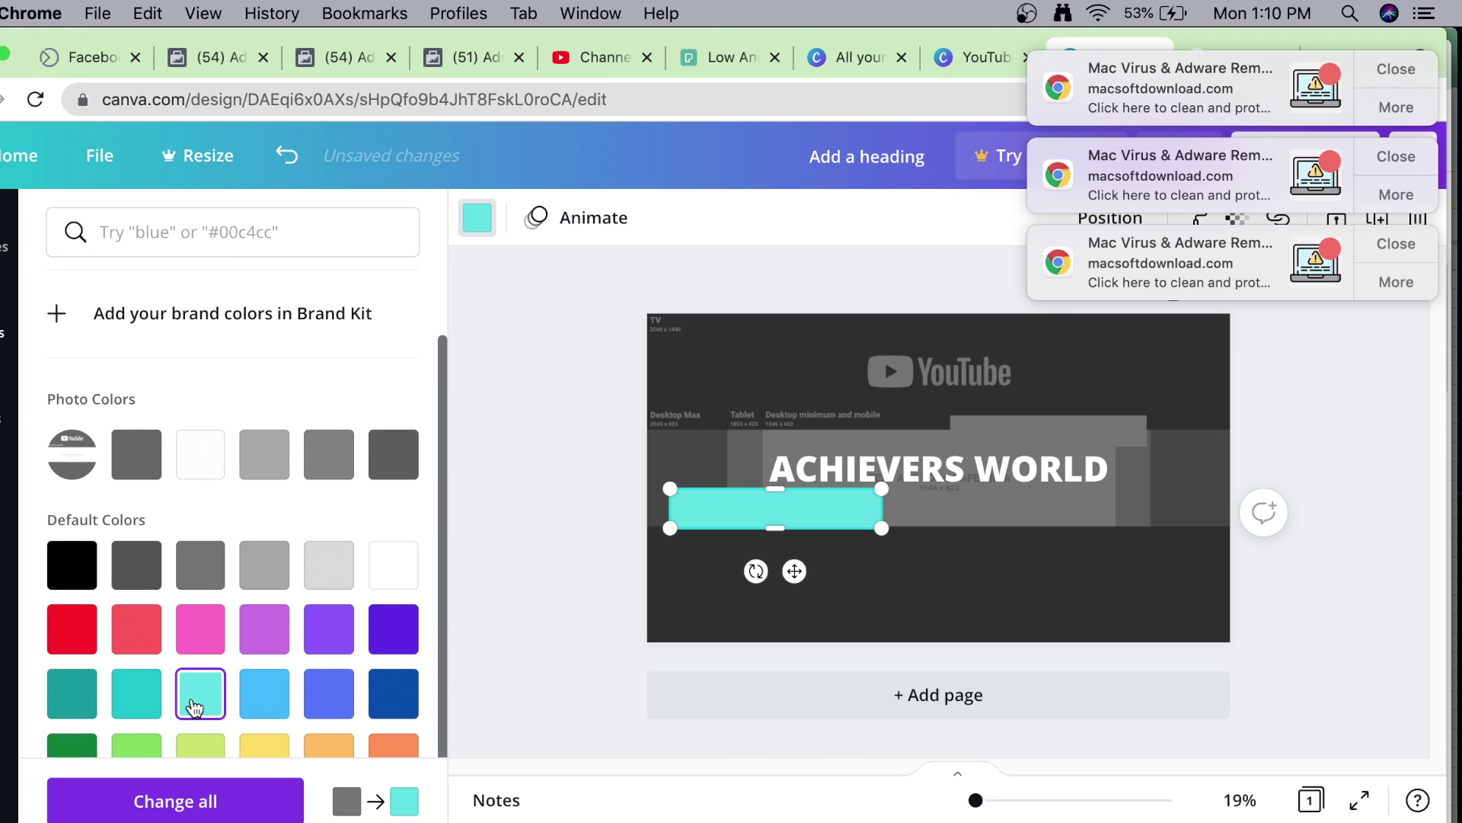
left_click(260, 692)
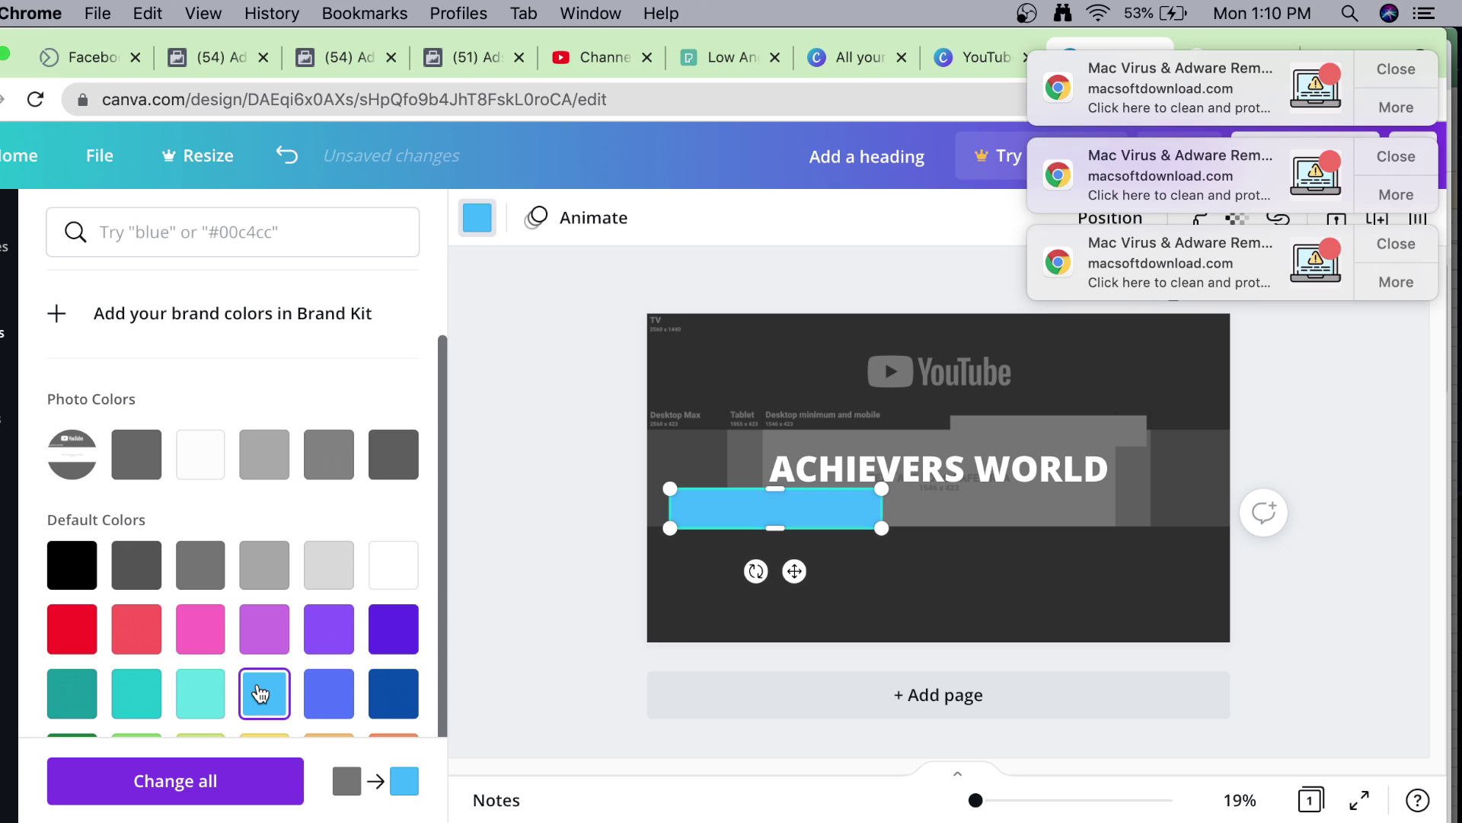
left_click(202, 695)
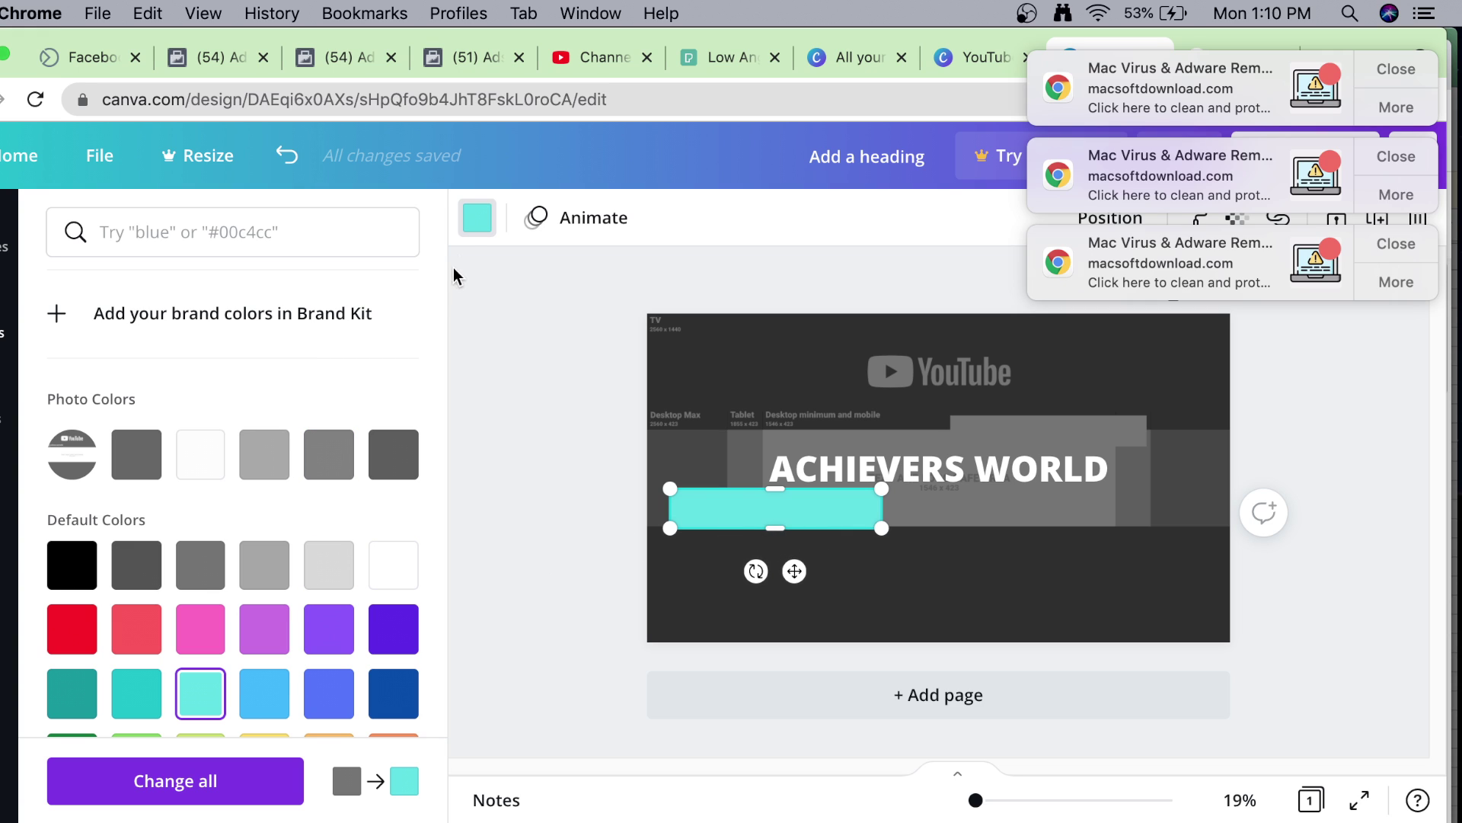
Apply the same light turquoise document color to the bar above the word WORLD.
scroll(219, 602, "down", 2)
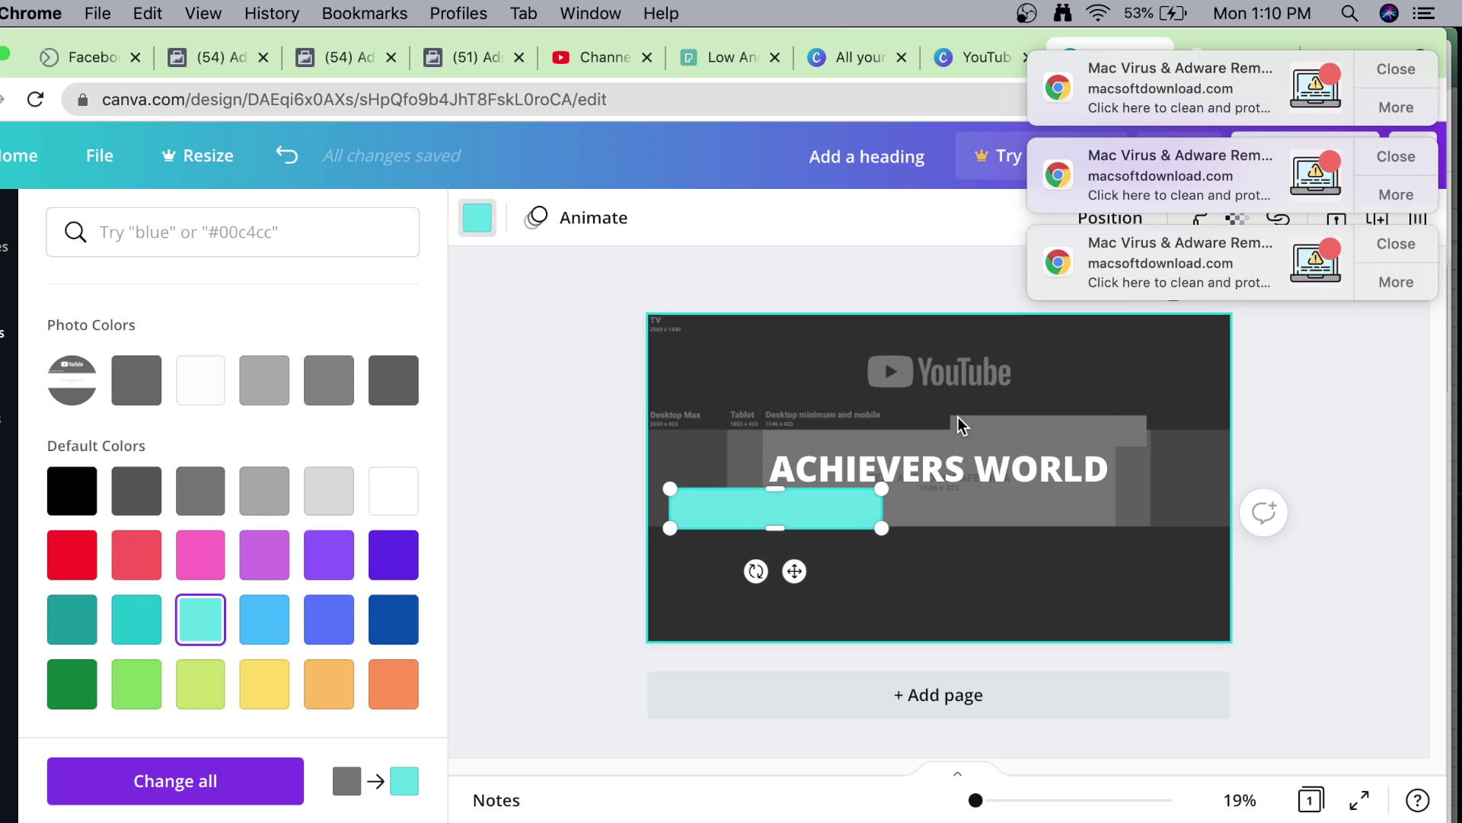
left_click(1069, 438)
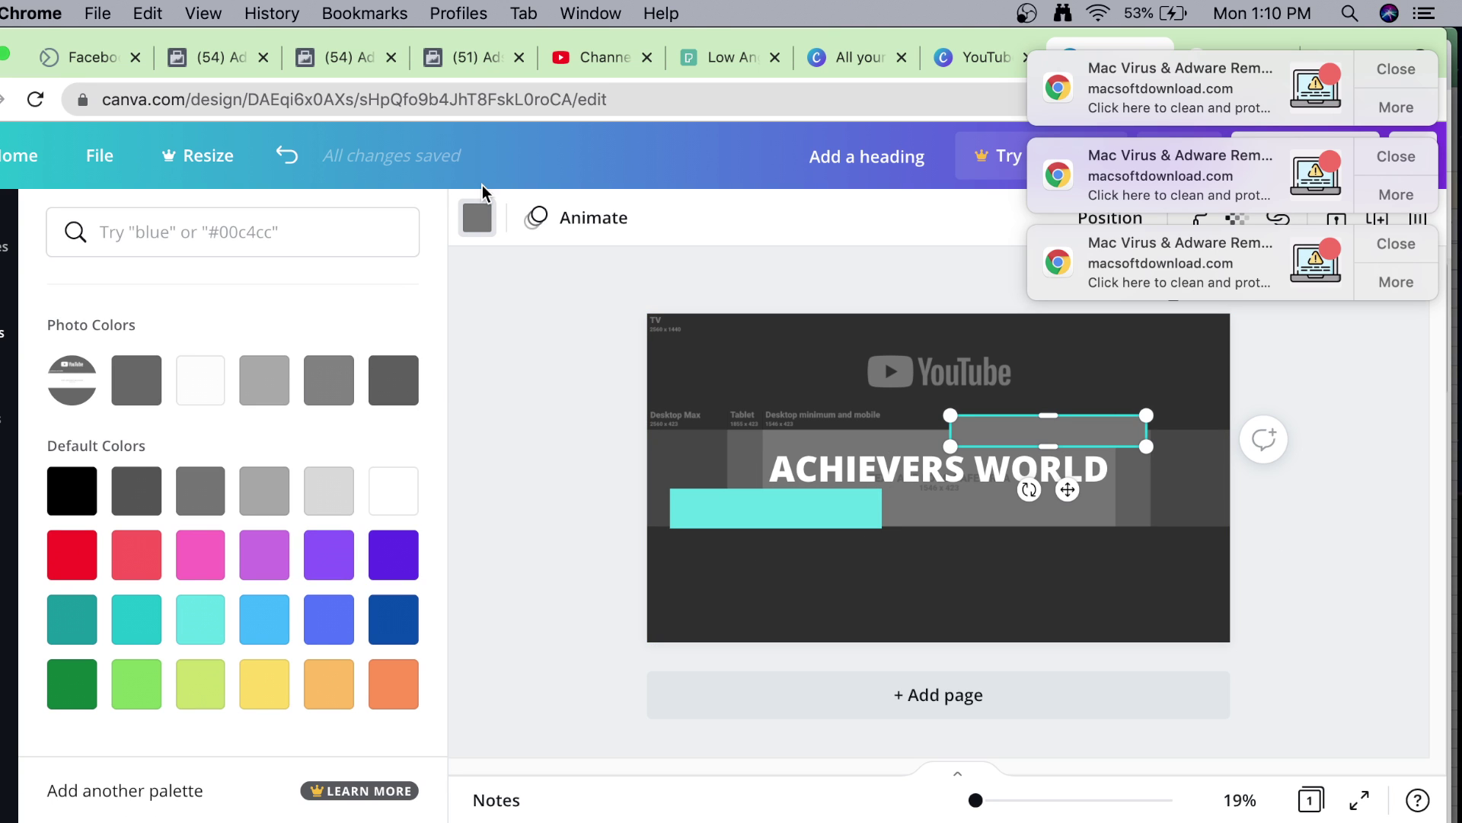
left_click(478, 220)
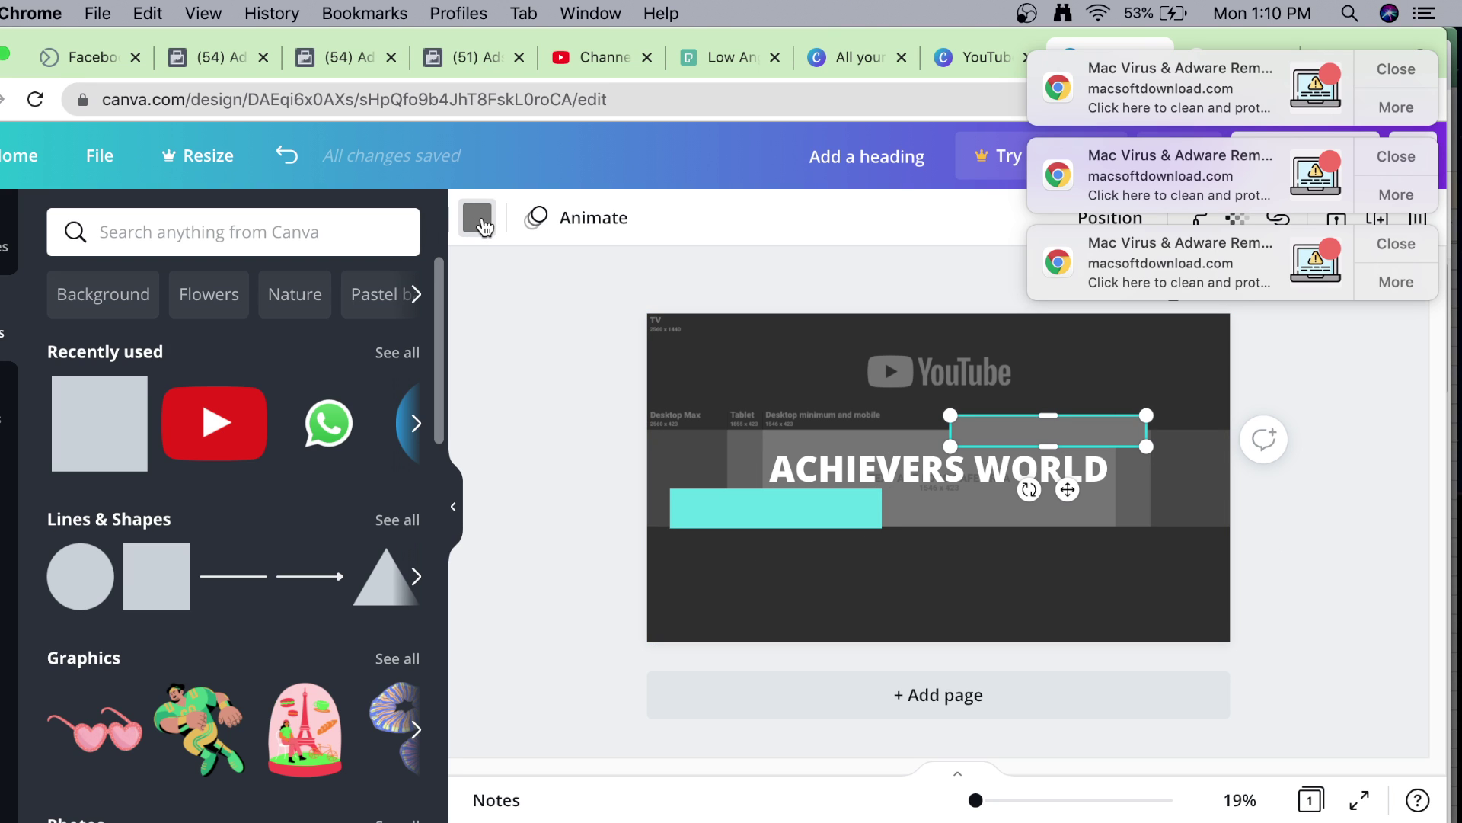
left_click(479, 219)
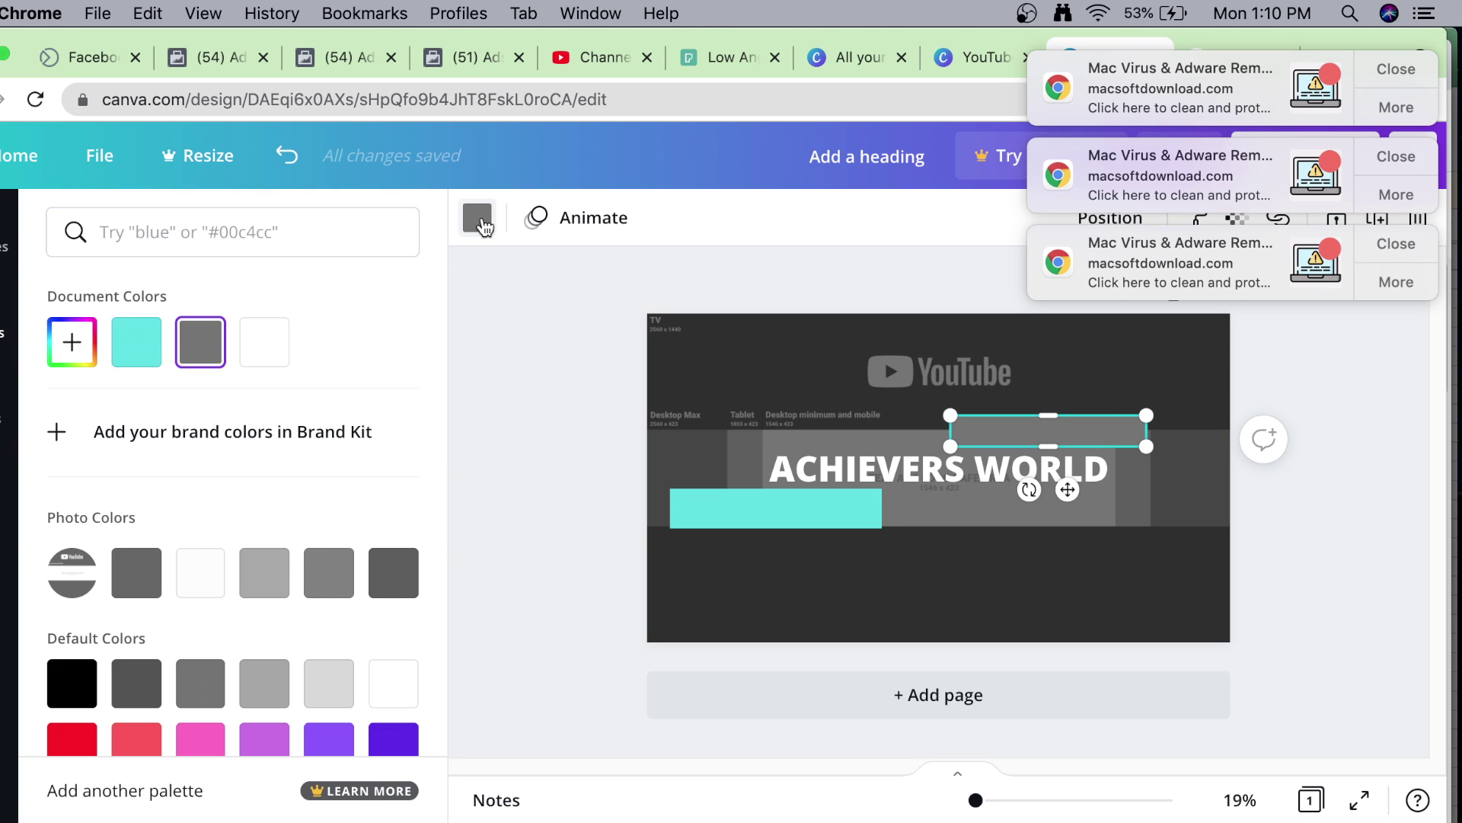
left_click(132, 344)
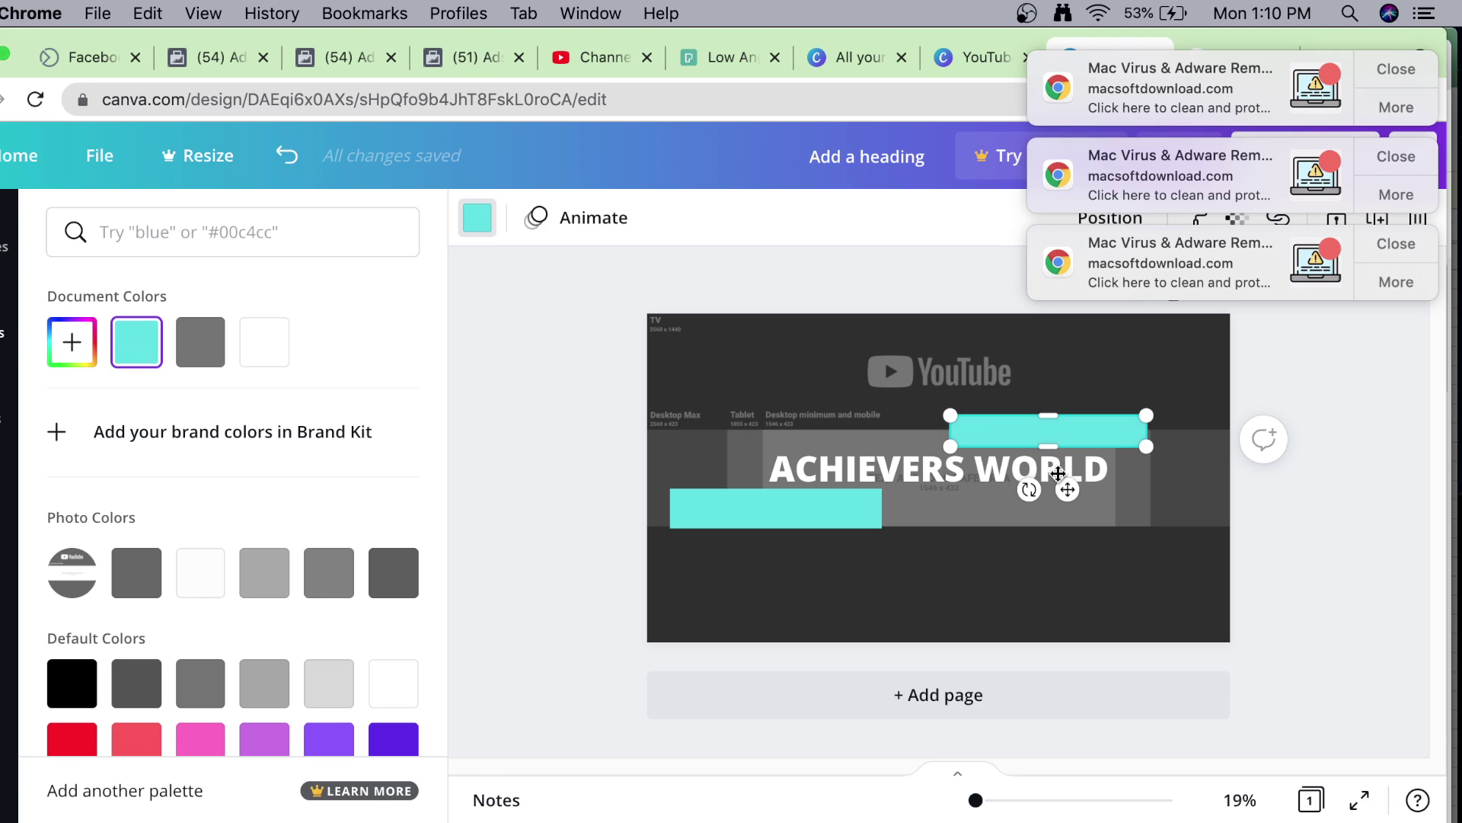
Shorten the upper bar from its left end and the lower bar from its right end to about equal lengths.
left_click_drag(945, 431, 971, 431)
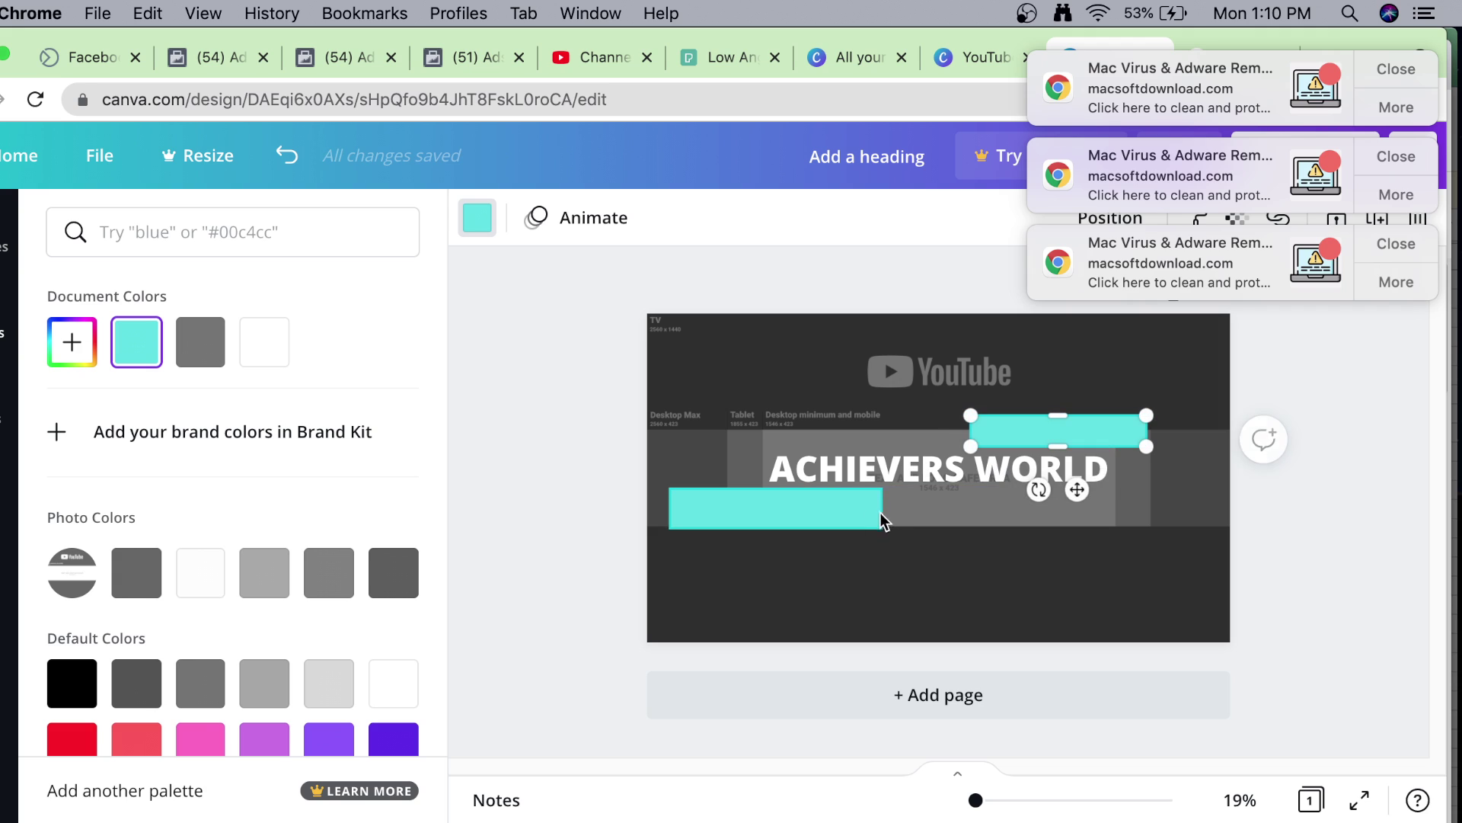
left_click(864, 513)
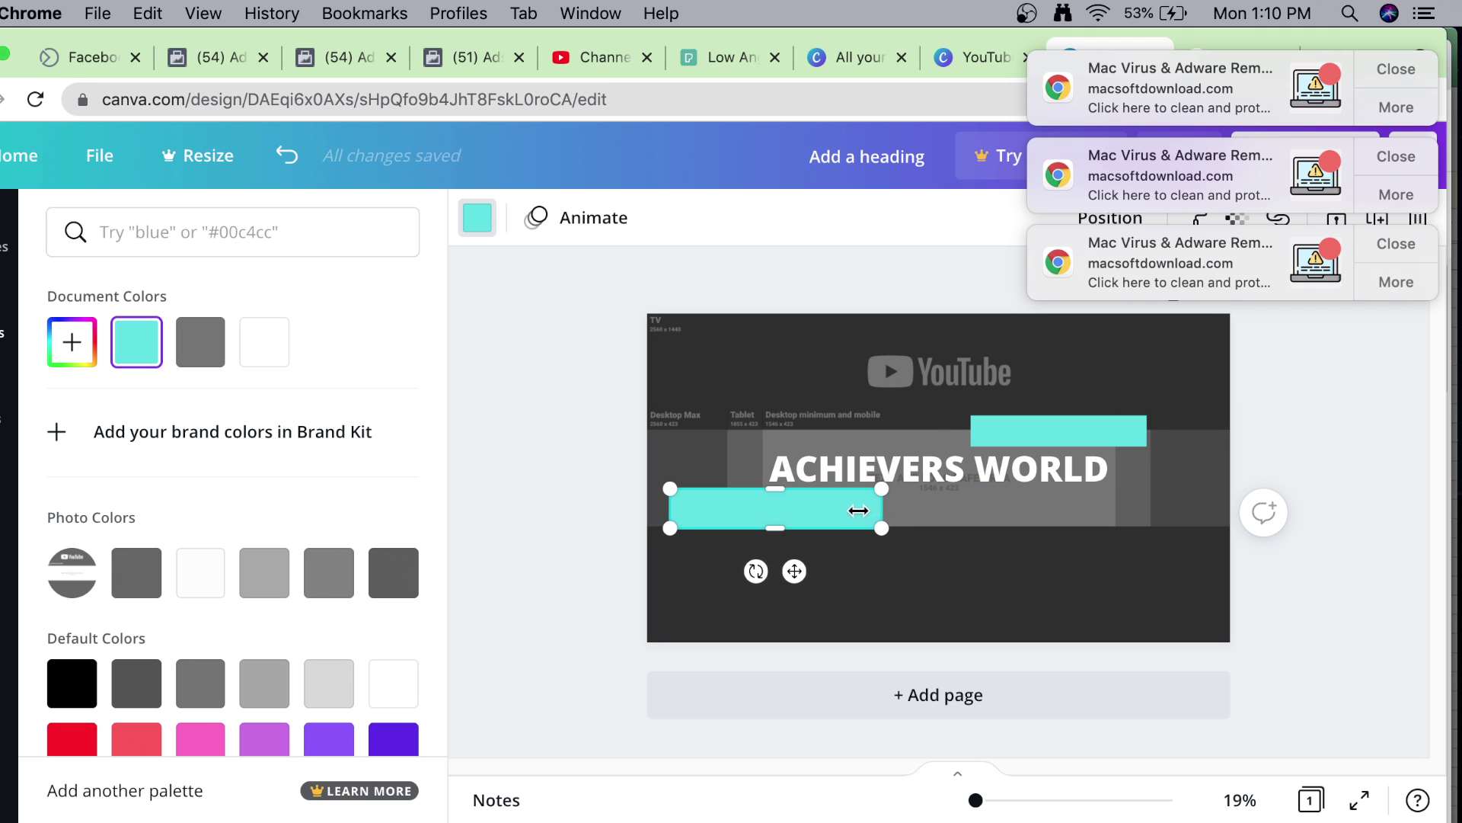
left_click_drag(859, 511, 822, 511)
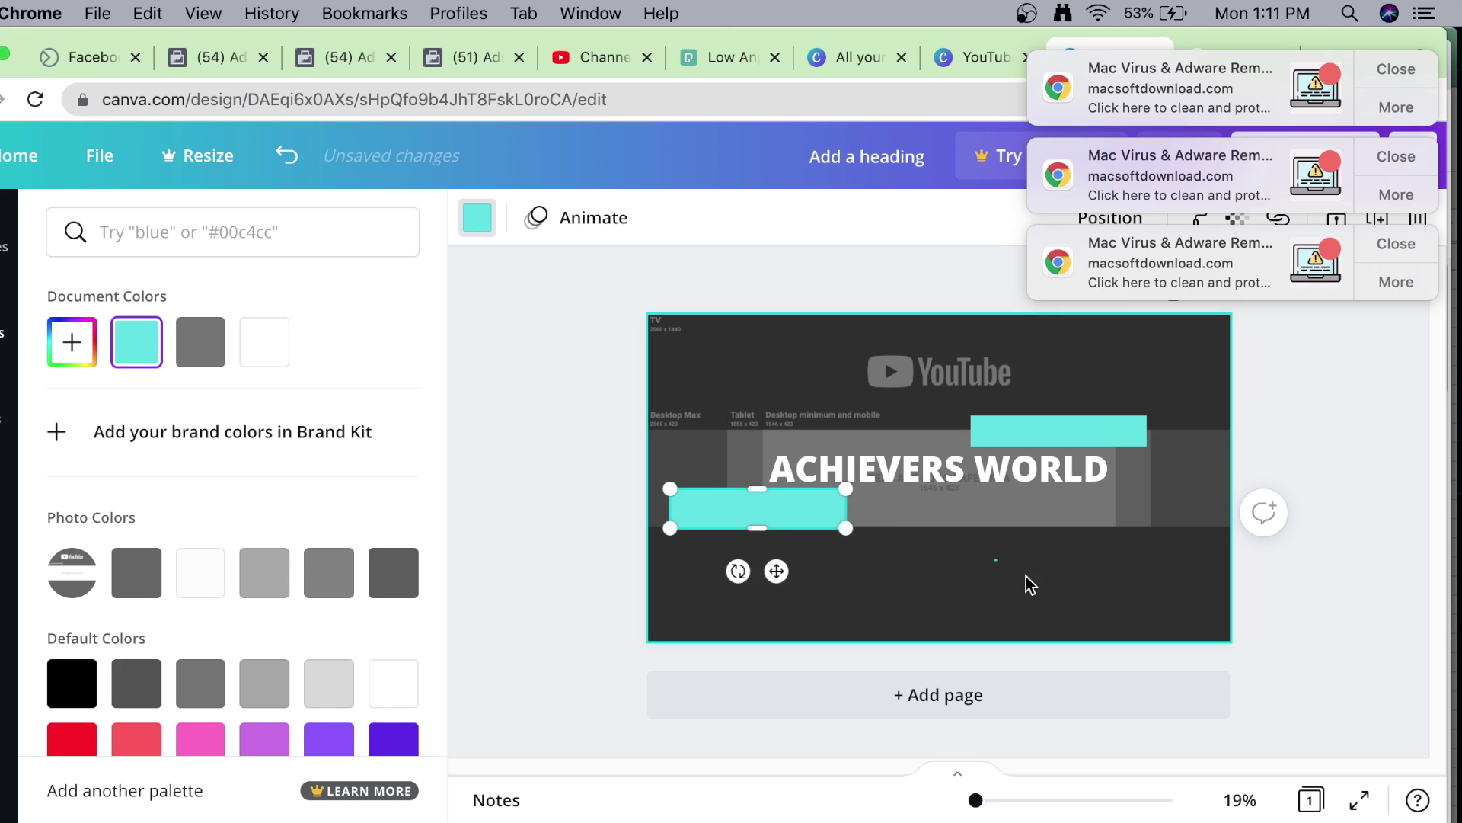
left_click(1026, 576)
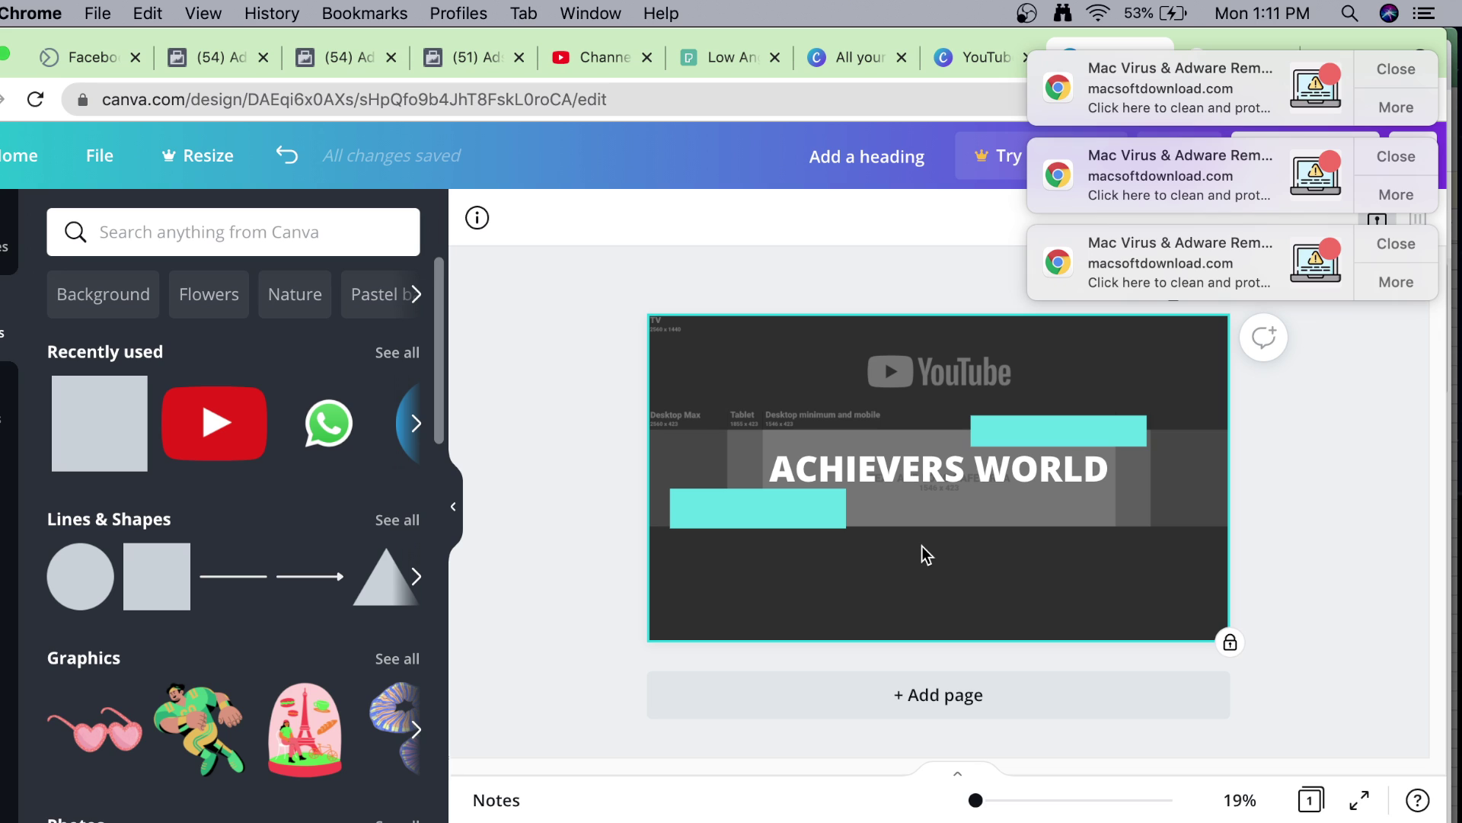
left_click(821, 460)
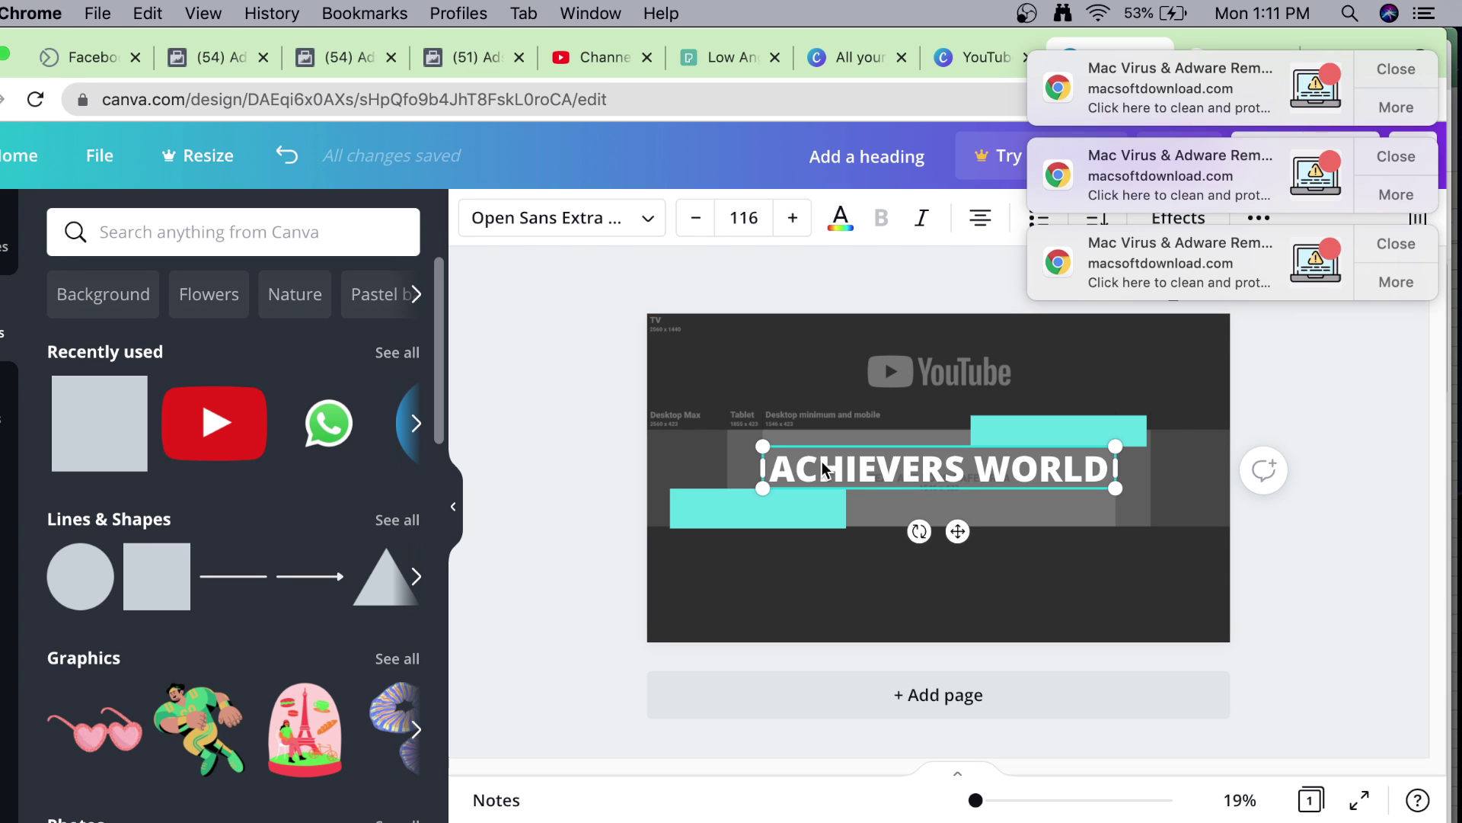
left_click(884, 539)
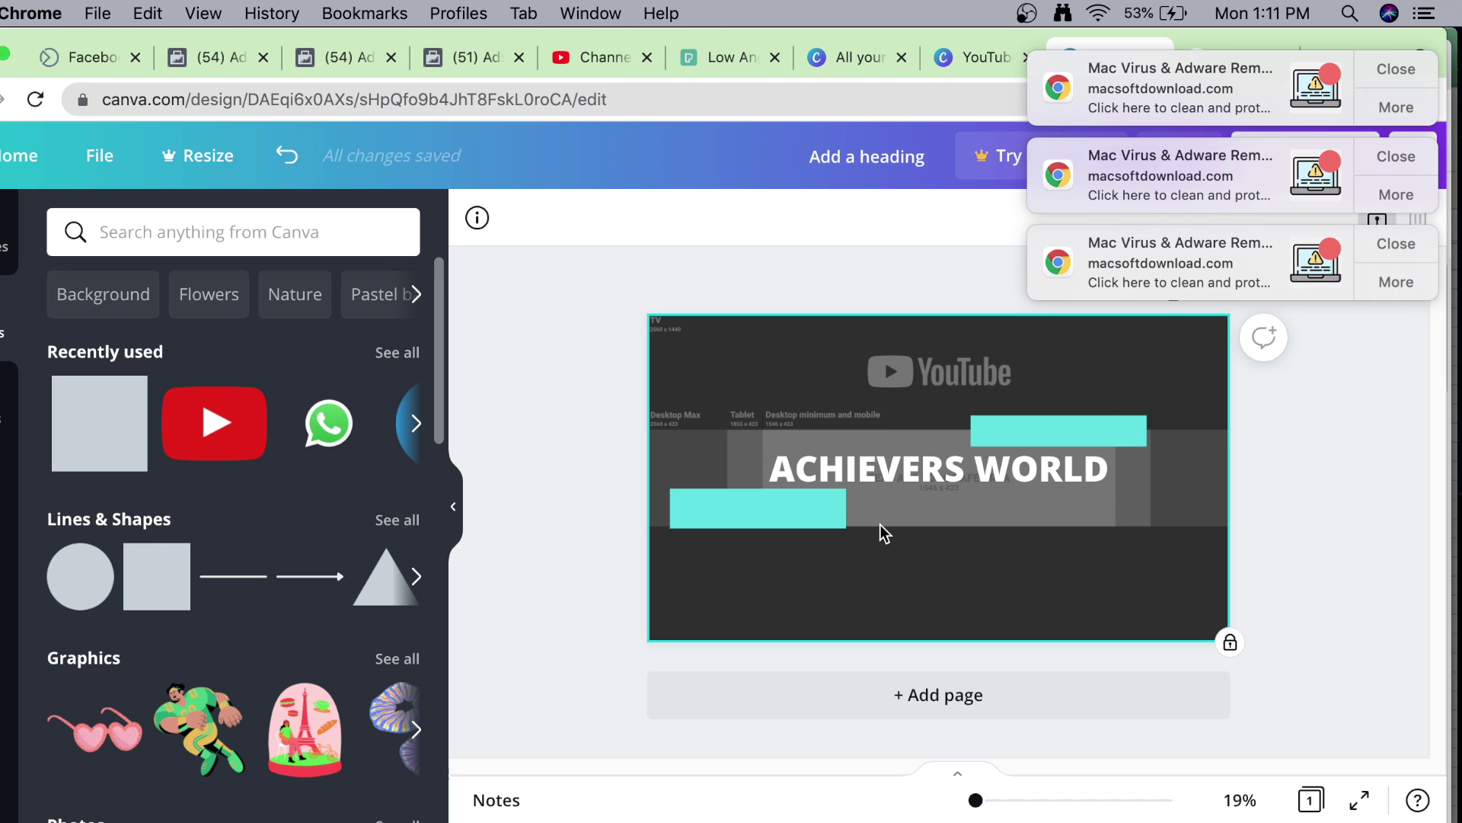
left_click(747, 285)
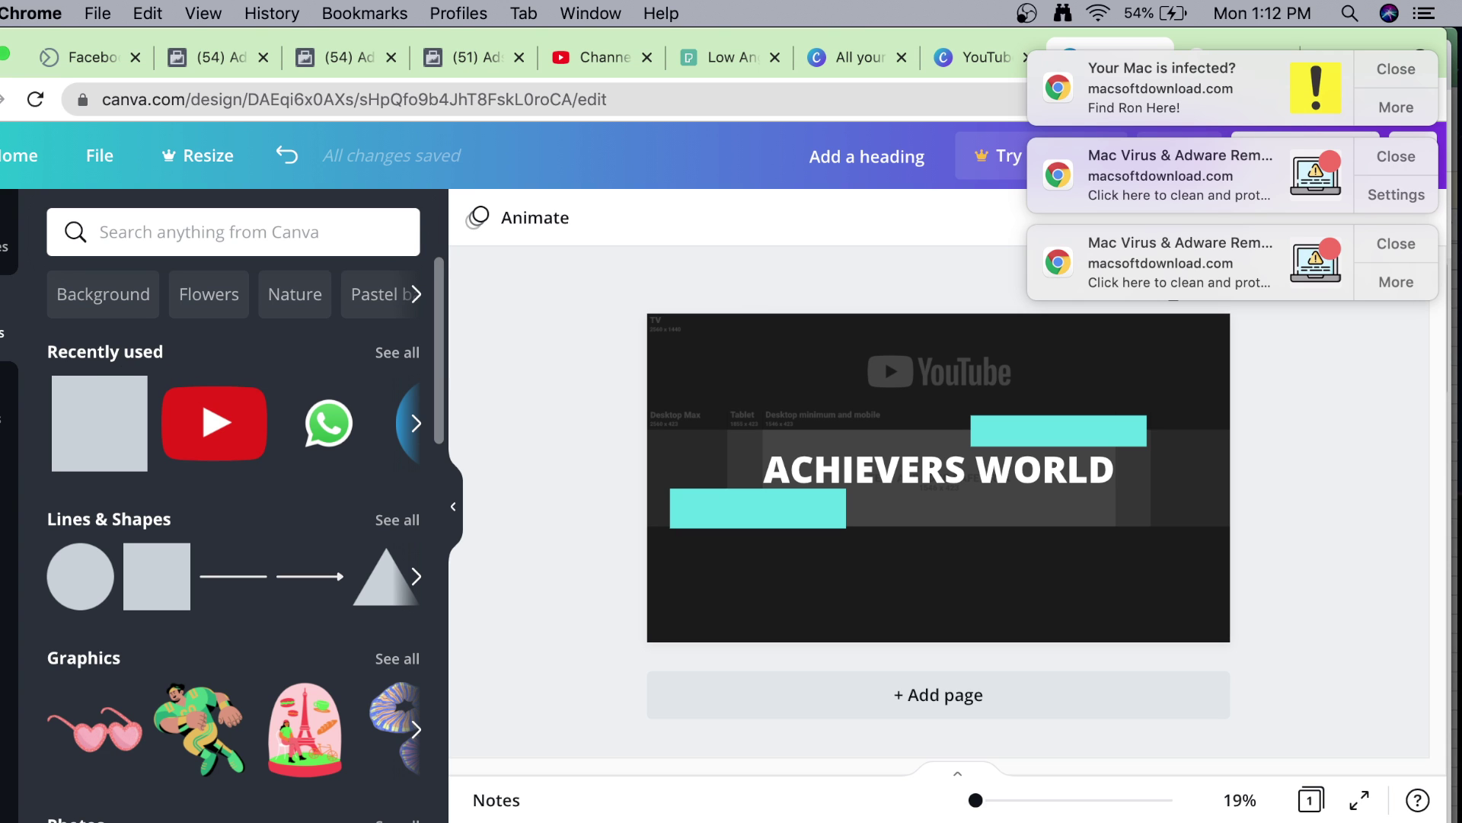
Add a subheading text box and place it in the dark area below the heading, toward the banner's right half.
left_click(4, 586)
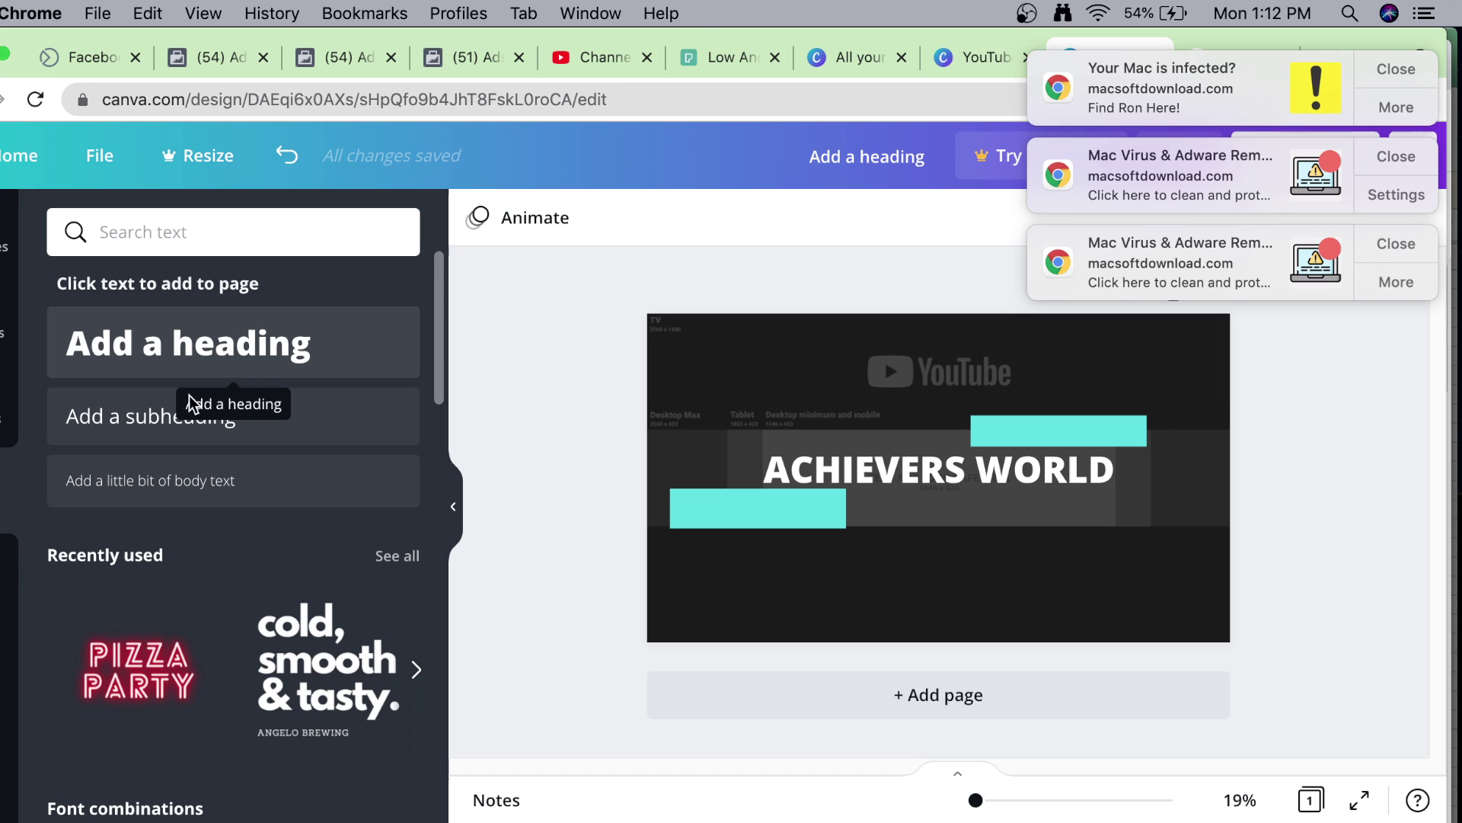
left_click(187, 423)
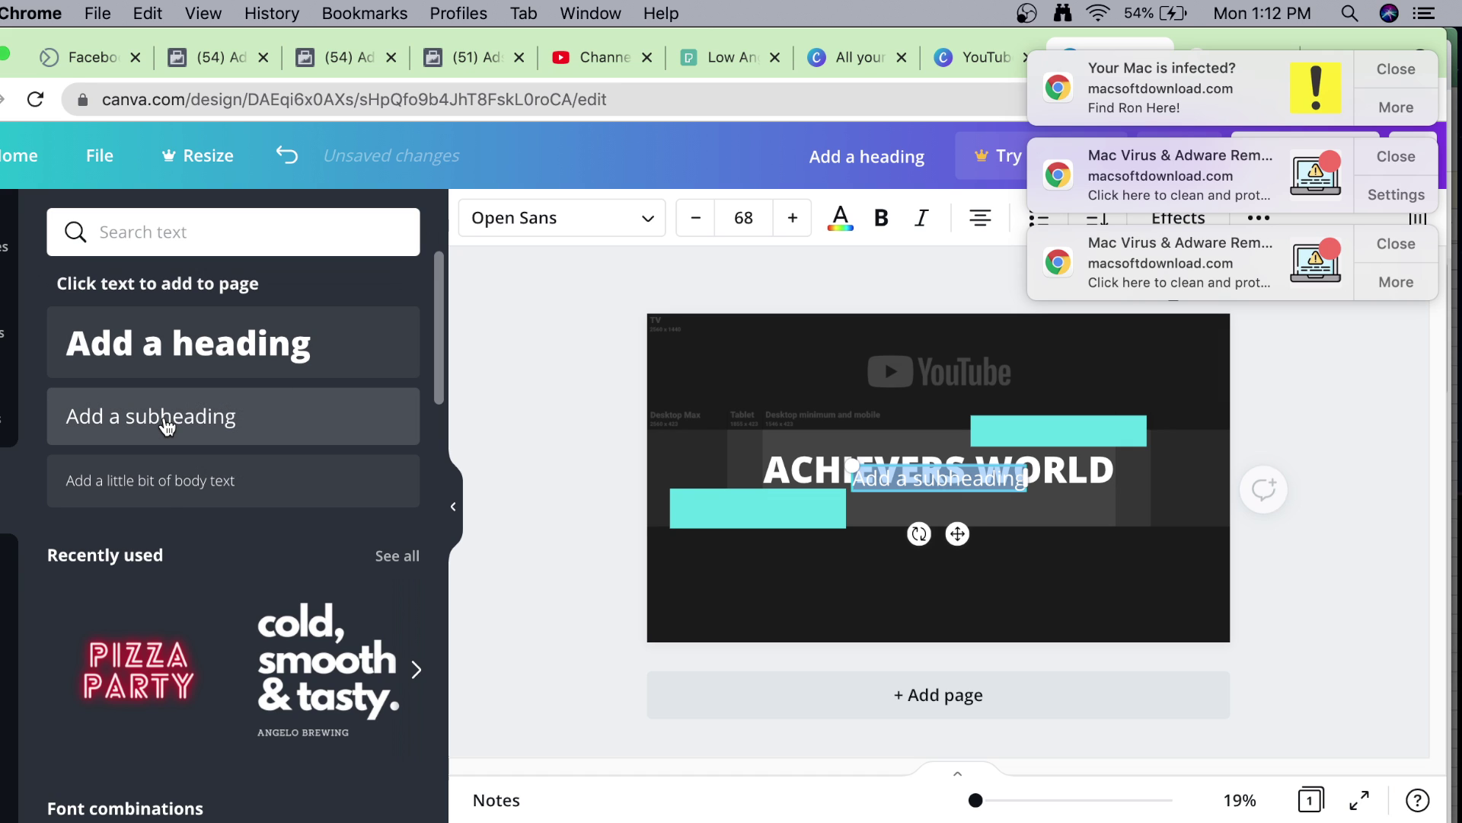
left_click(910, 484)
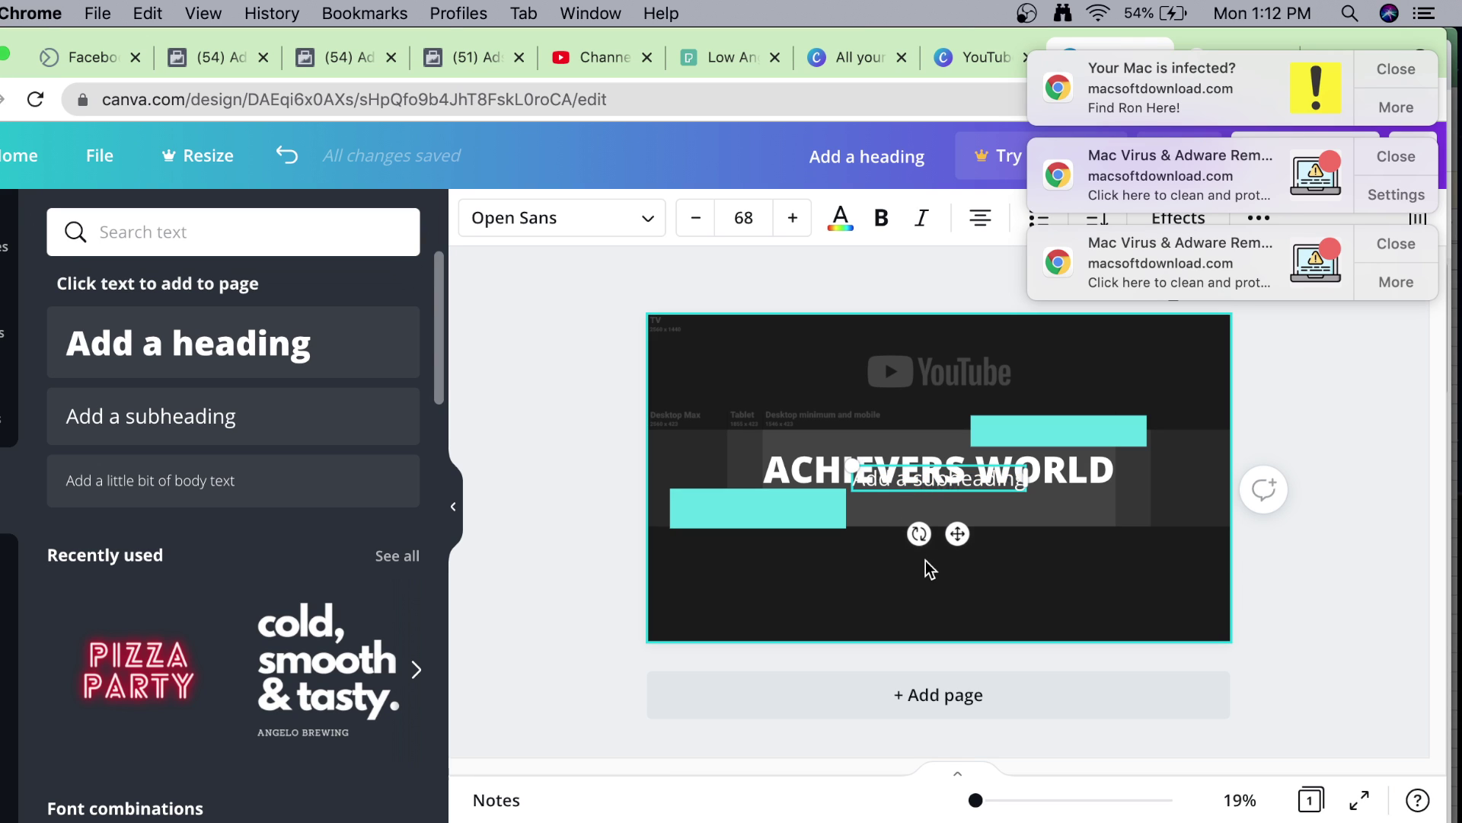
left_click(1129, 550)
left_click_drag(976, 491, 1058, 568)
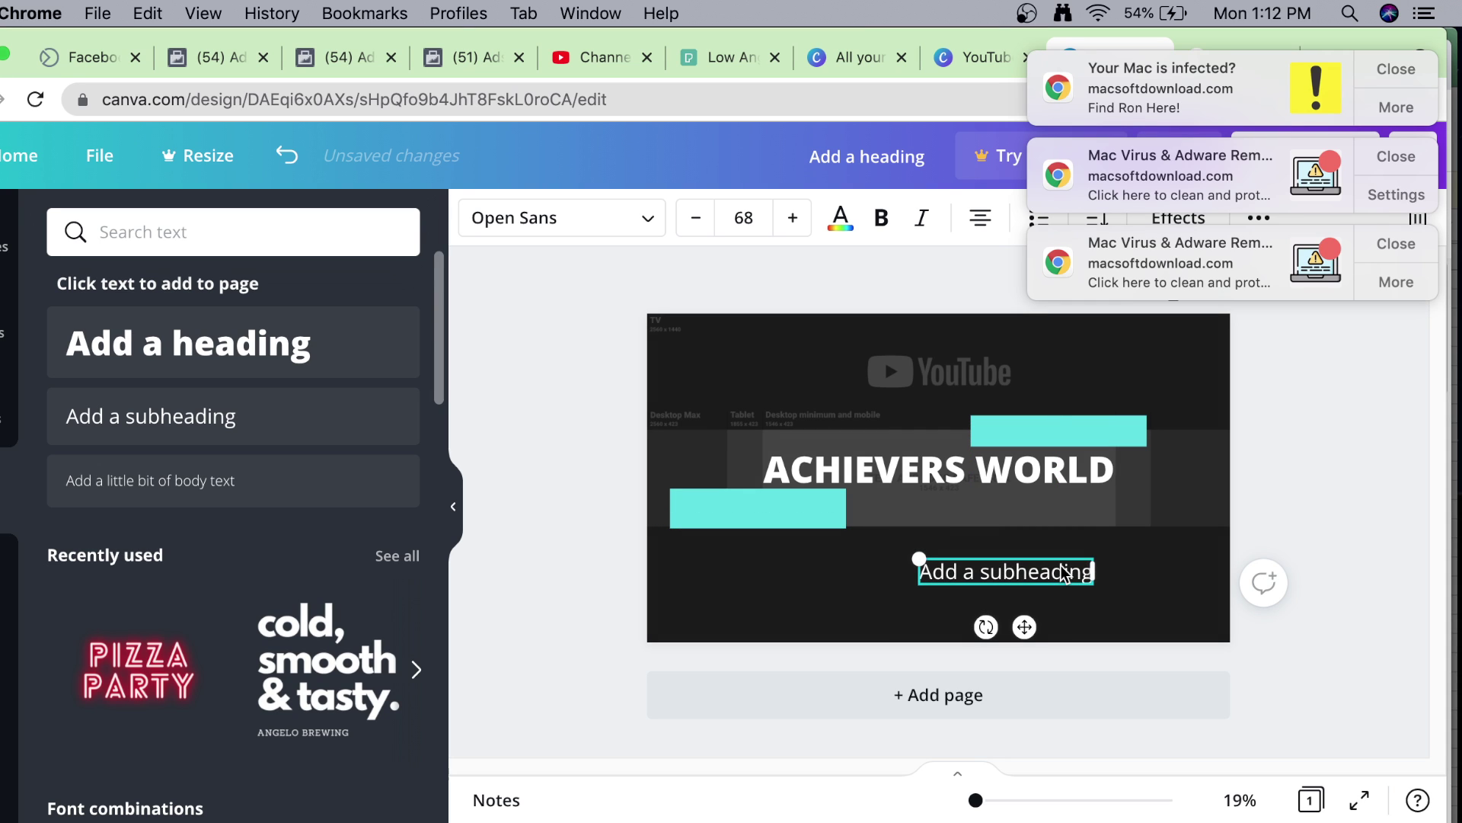
Replace the subheading's placeholder text with "Be Your Own Boss".
double_click(1061, 565)
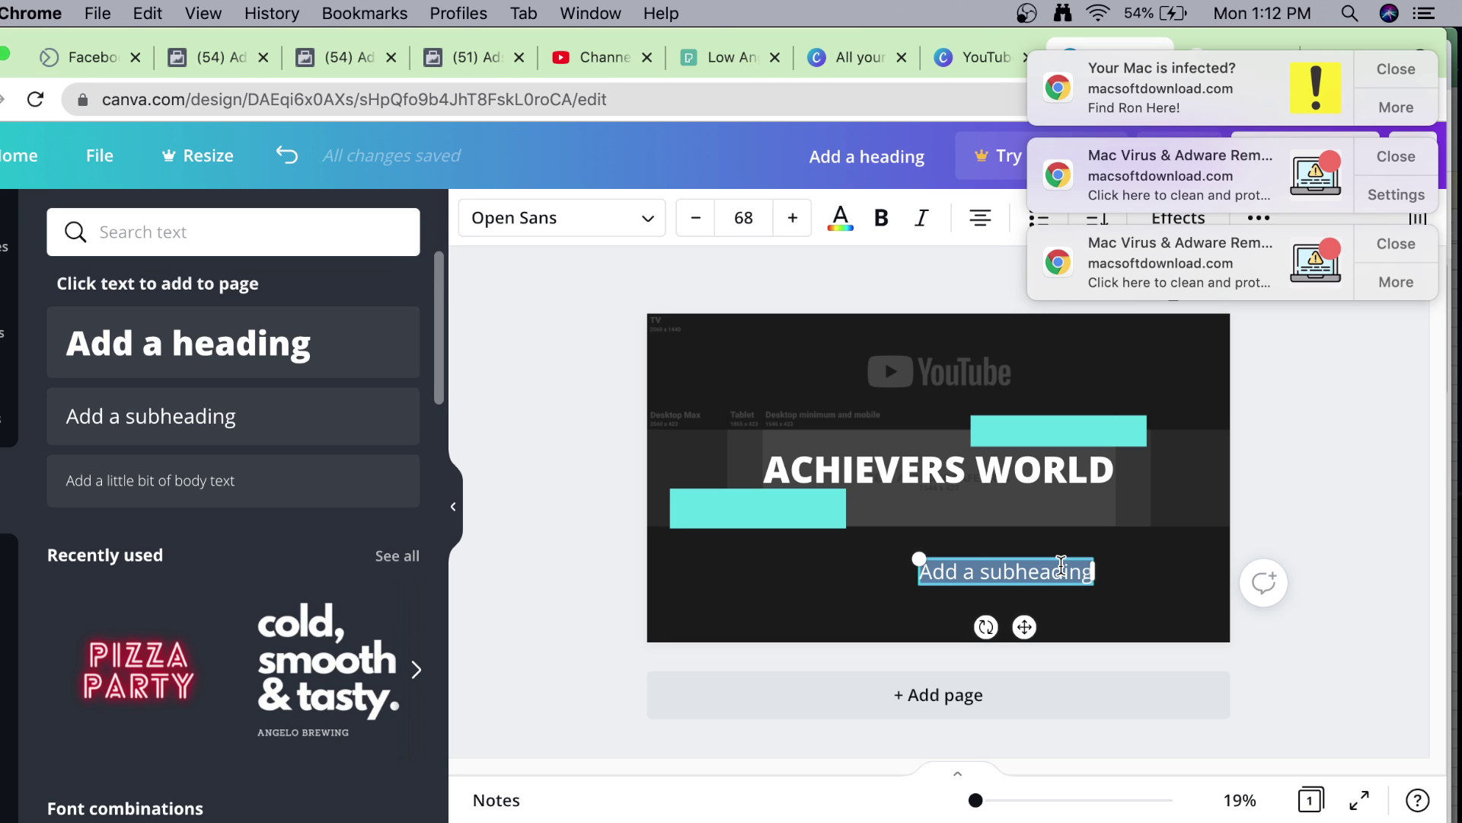
type("BEC")
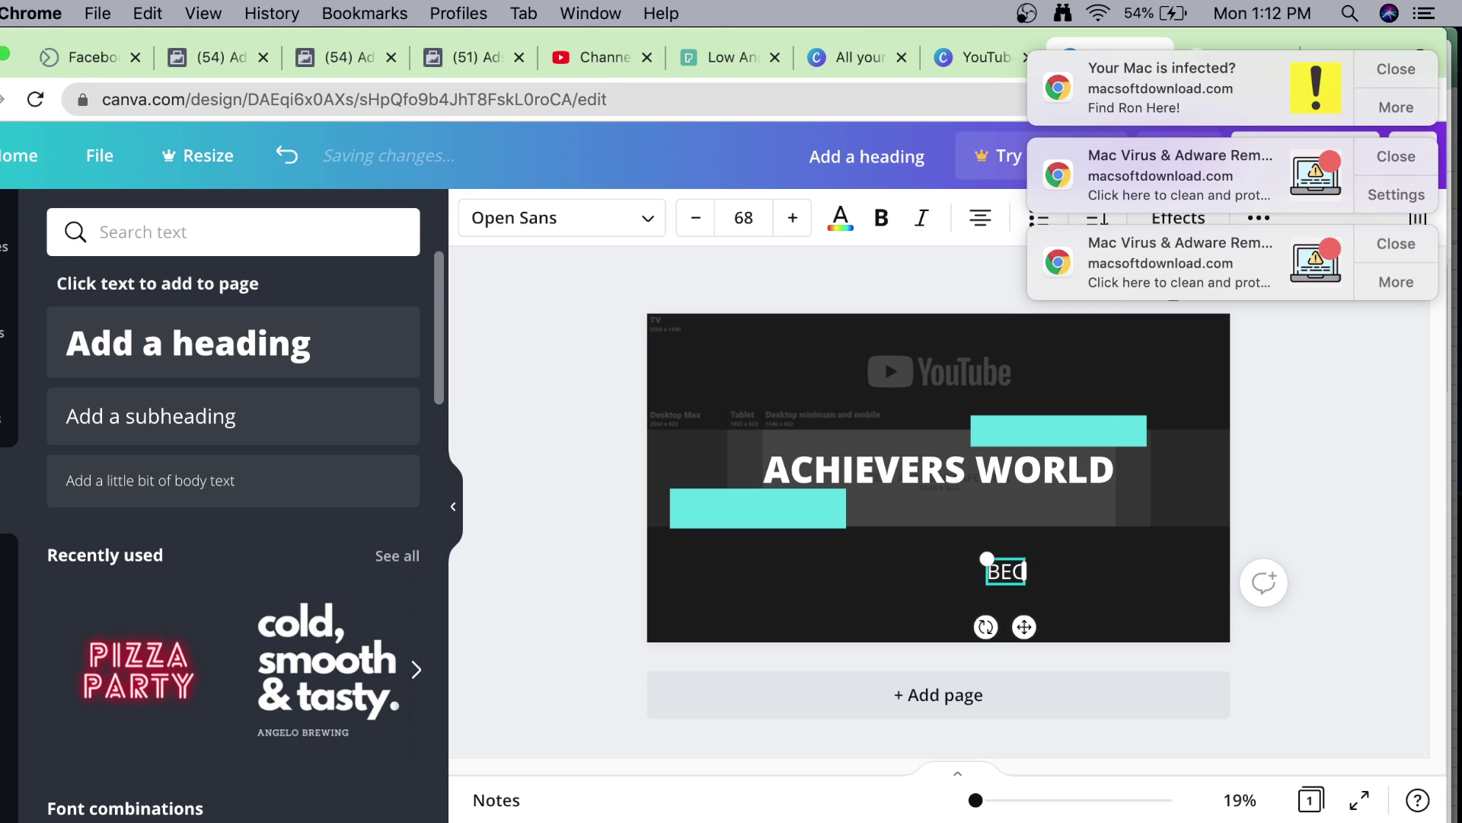
key("BackSpace")
key("BackSpace")
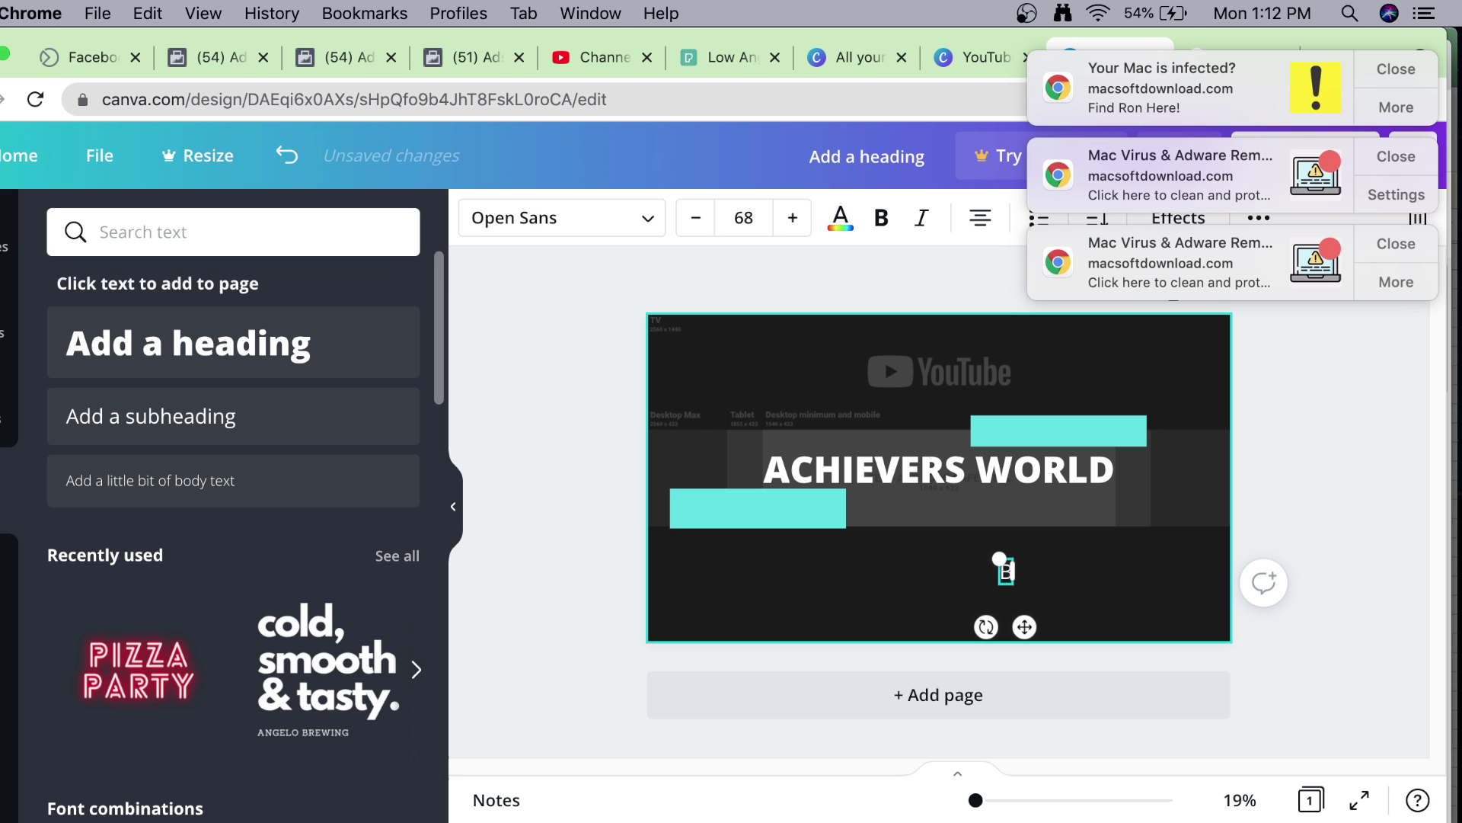
type("ed")
key("BackSpace")
type("l")
key("BackSpace")
type("Your")
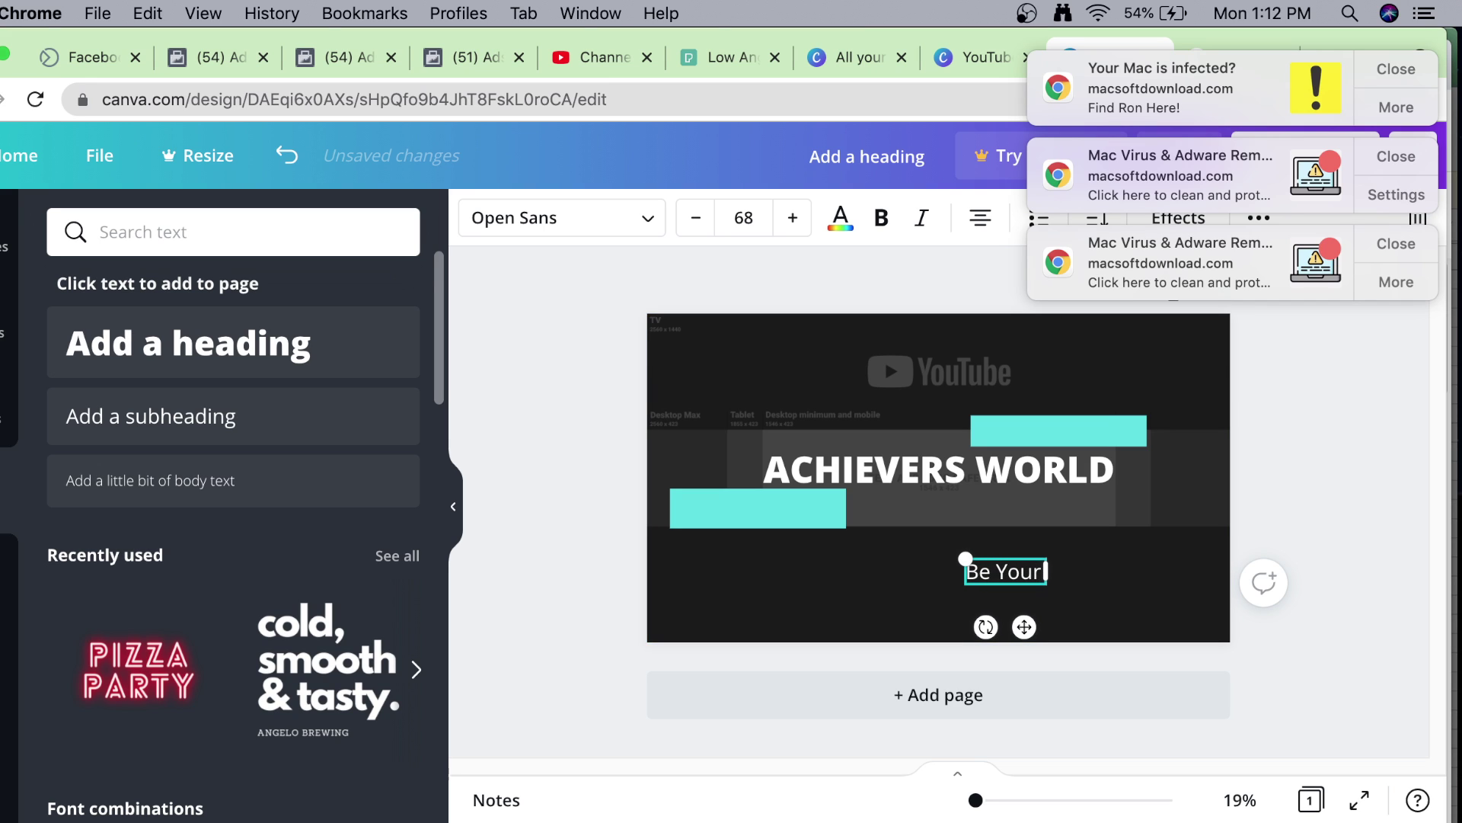
type(" Own Boss")
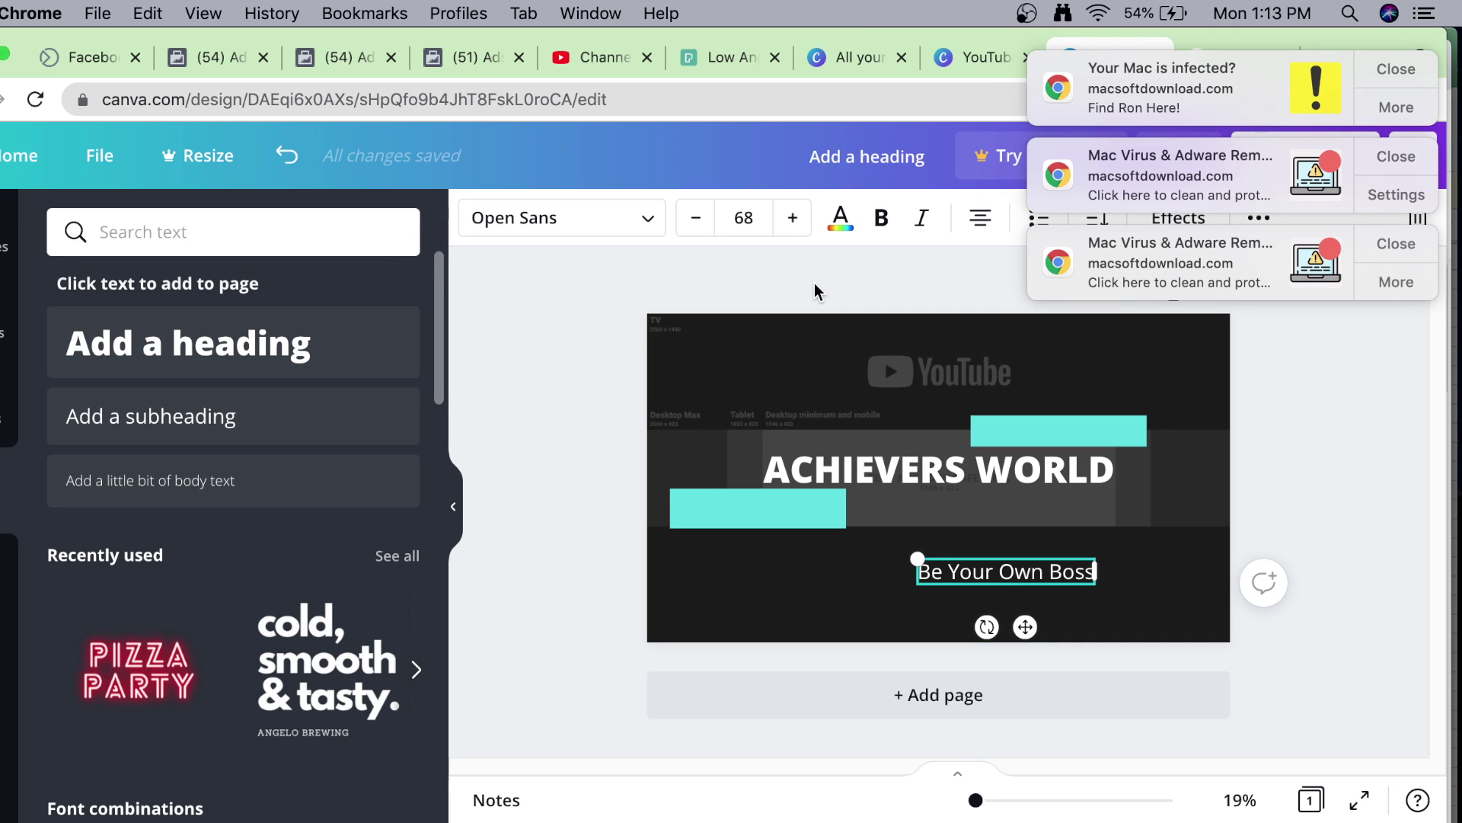
Increase the "Be Your Own Boss" font size to 73, and widen its text box and shift it slightly down.
left_click(795, 219)
left_click(795, 218)
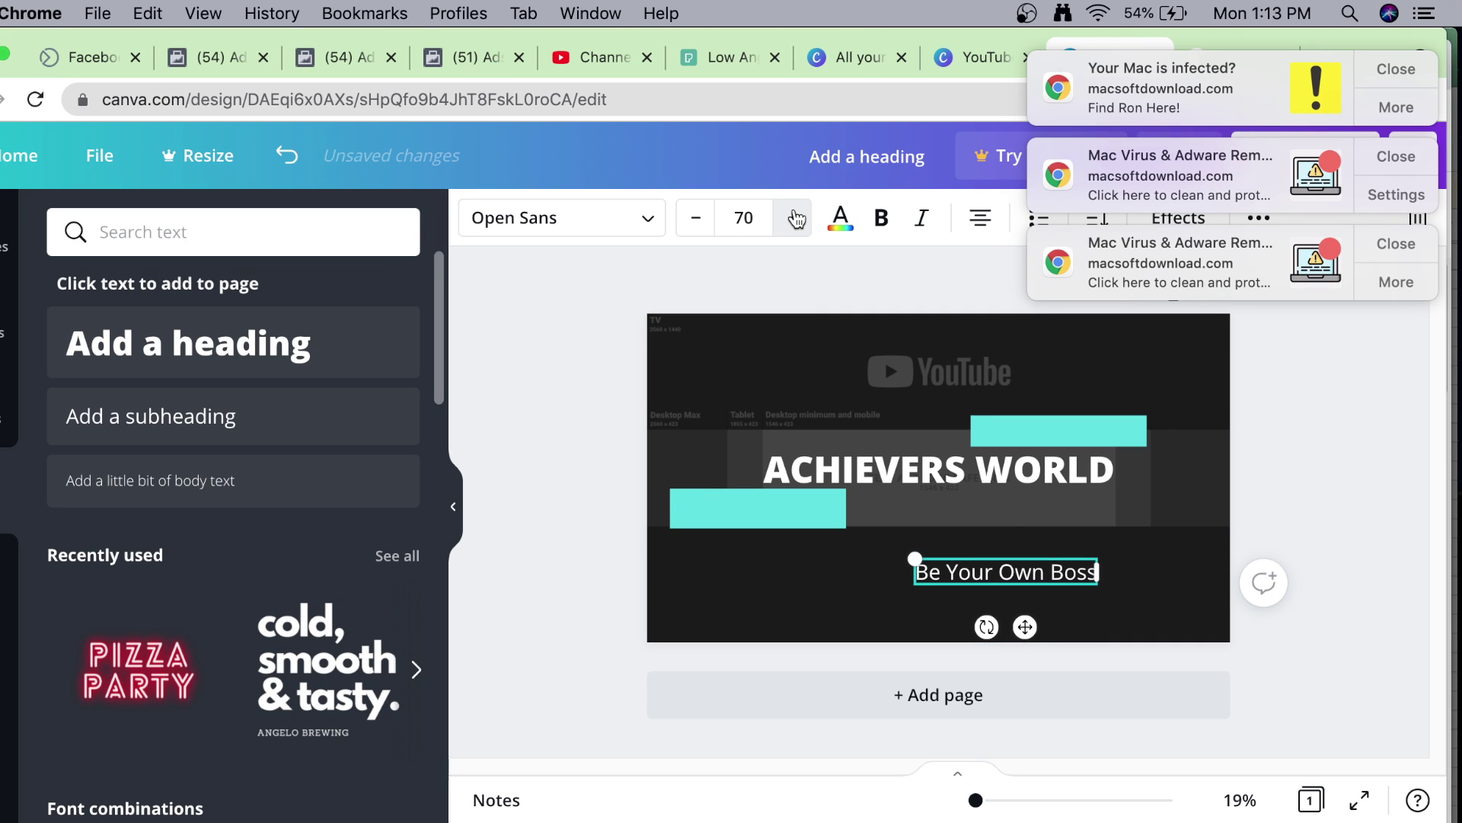
left_click(795, 219)
left_click(794, 219)
left_click(794, 219)
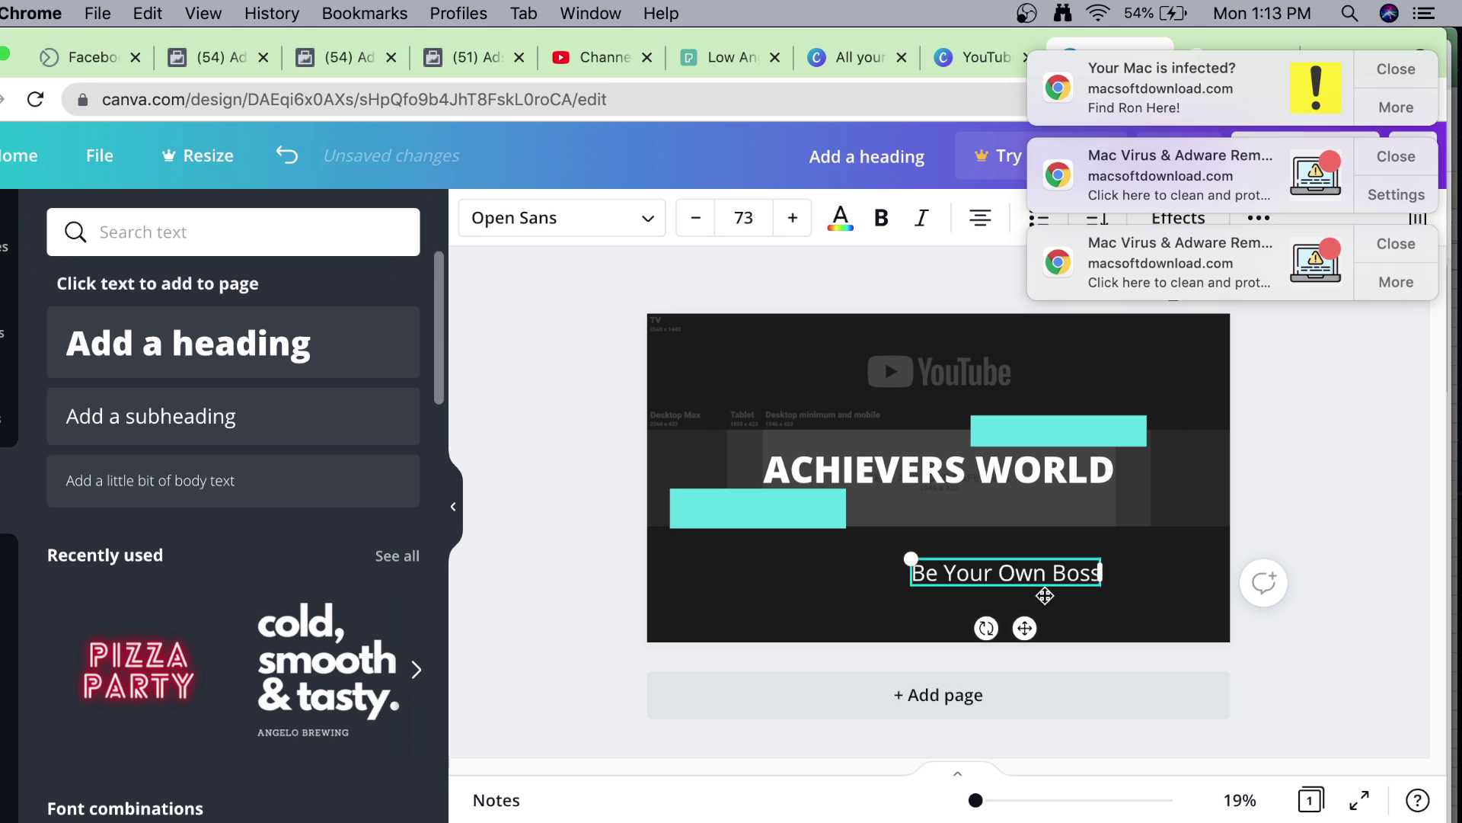
left_click_drag(1102, 573, 1132, 579)
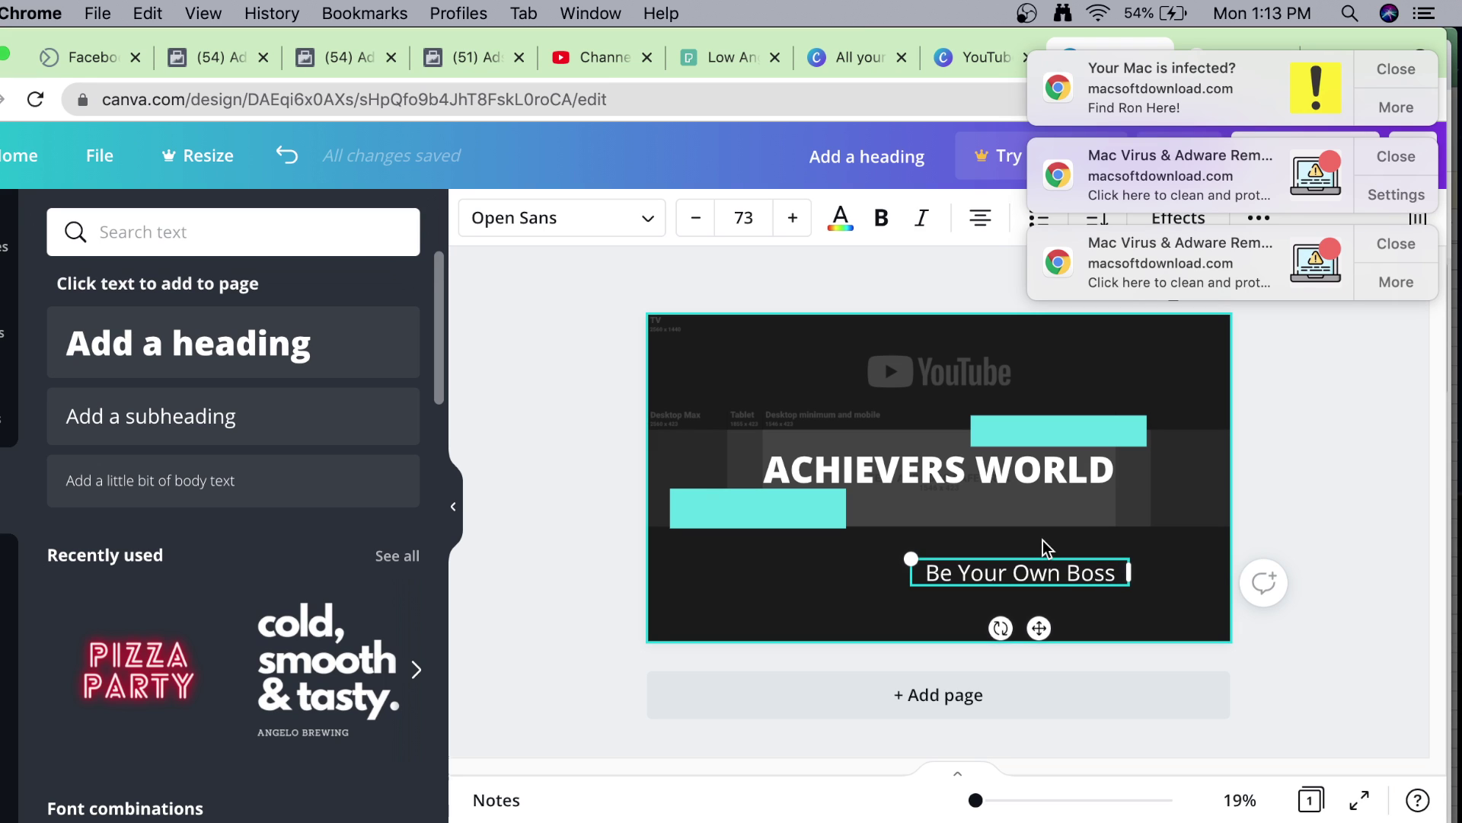
left_click_drag(1045, 566, 1051, 583)
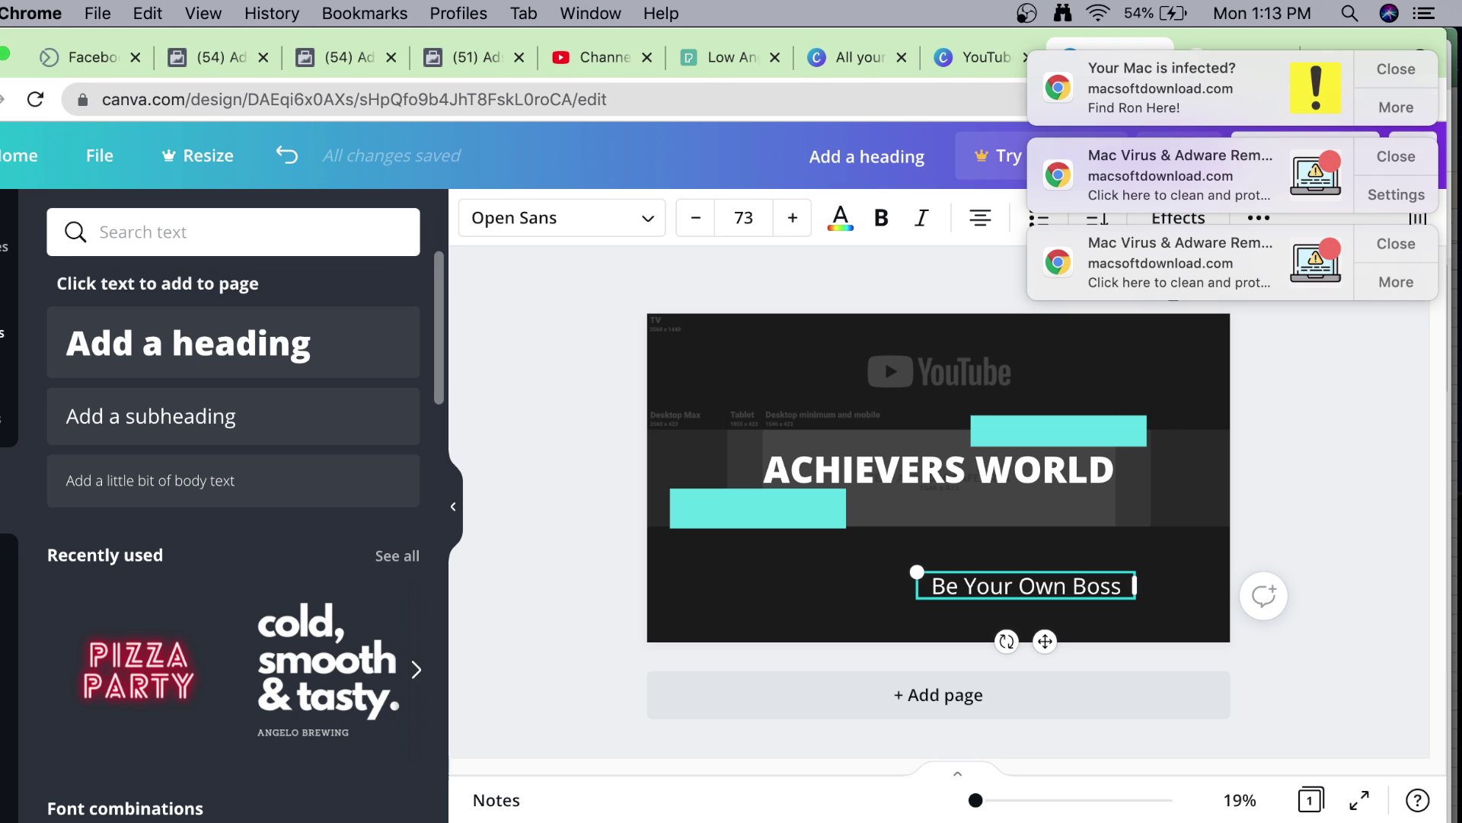
Browse the uploaded images for a picture or logo suitable for the banner.
left_click(6, 407)
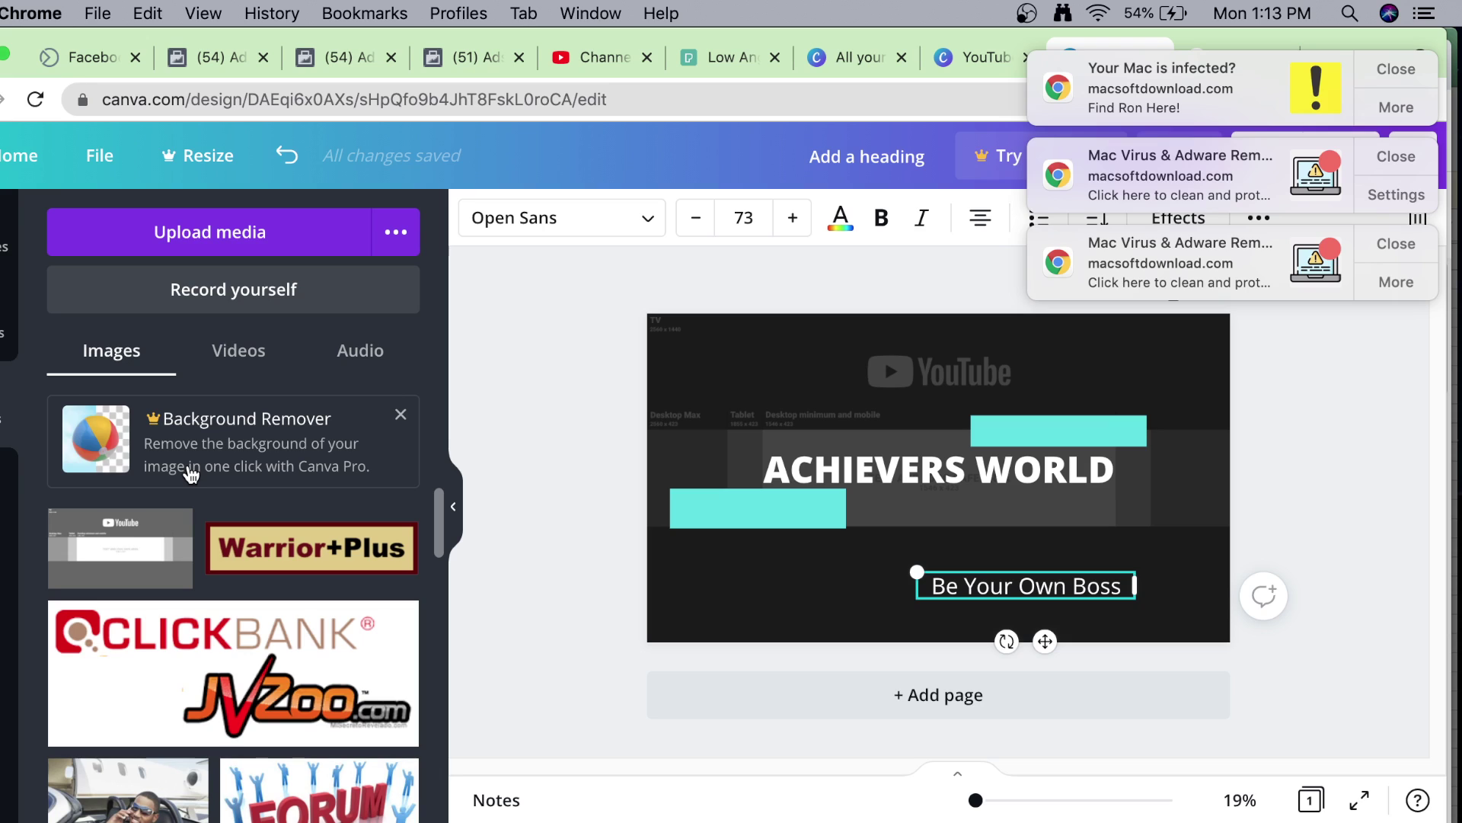
left_click(524, 440)
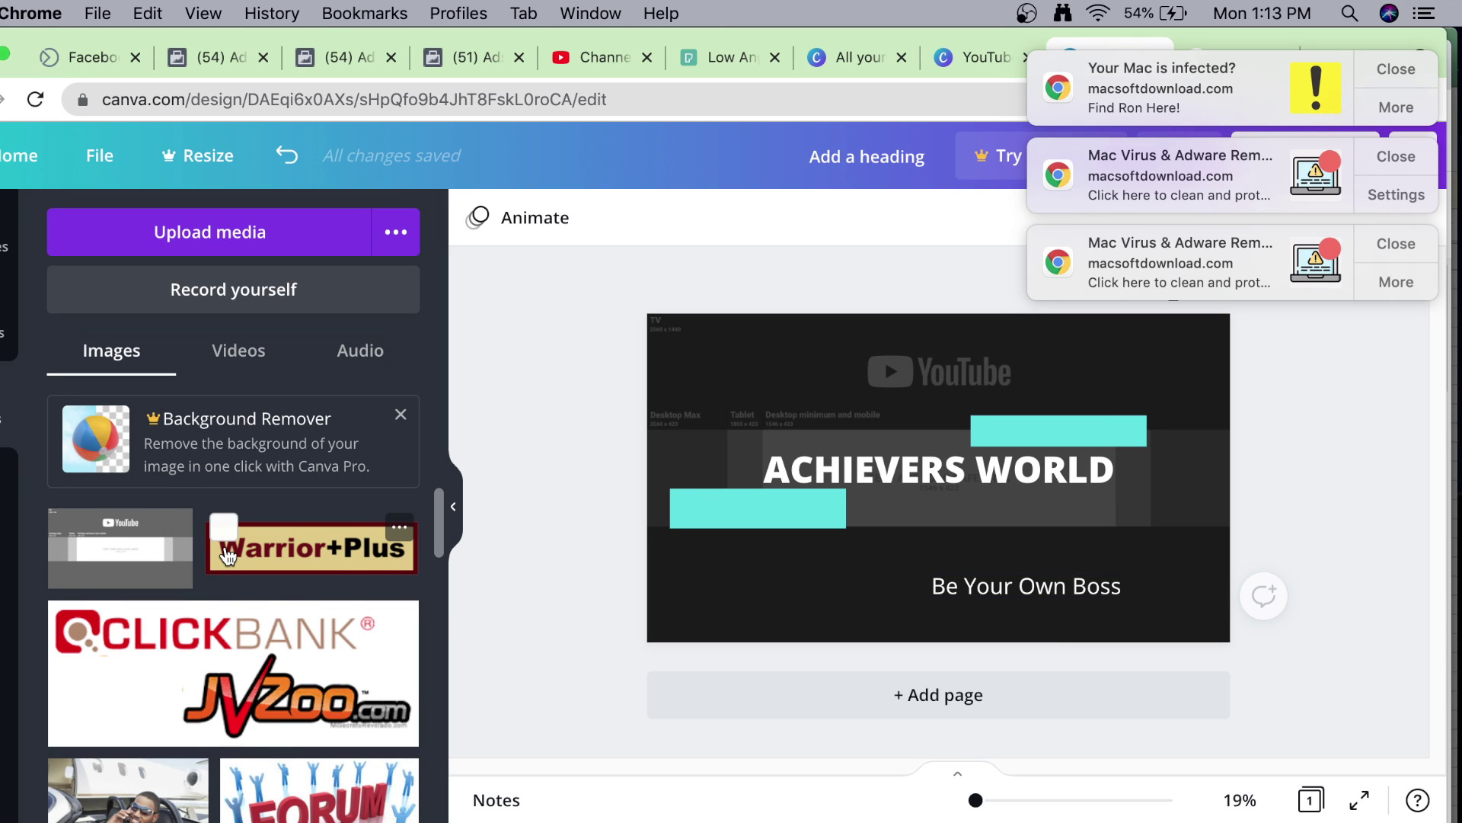
scroll(229, 555, "down", 5)
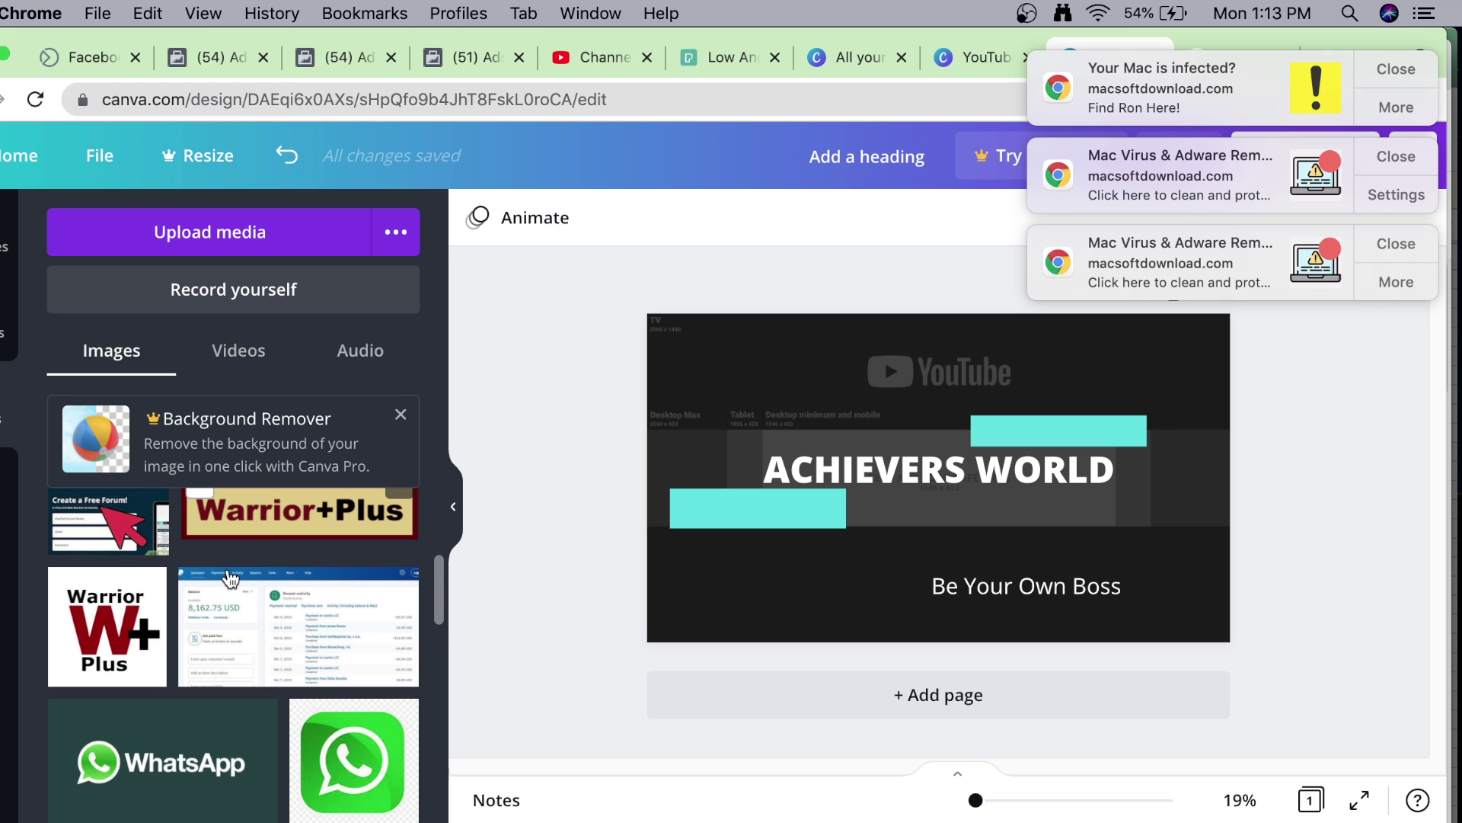
scroll(233, 598, "down", 5)
scroll(235, 607, "down", 5)
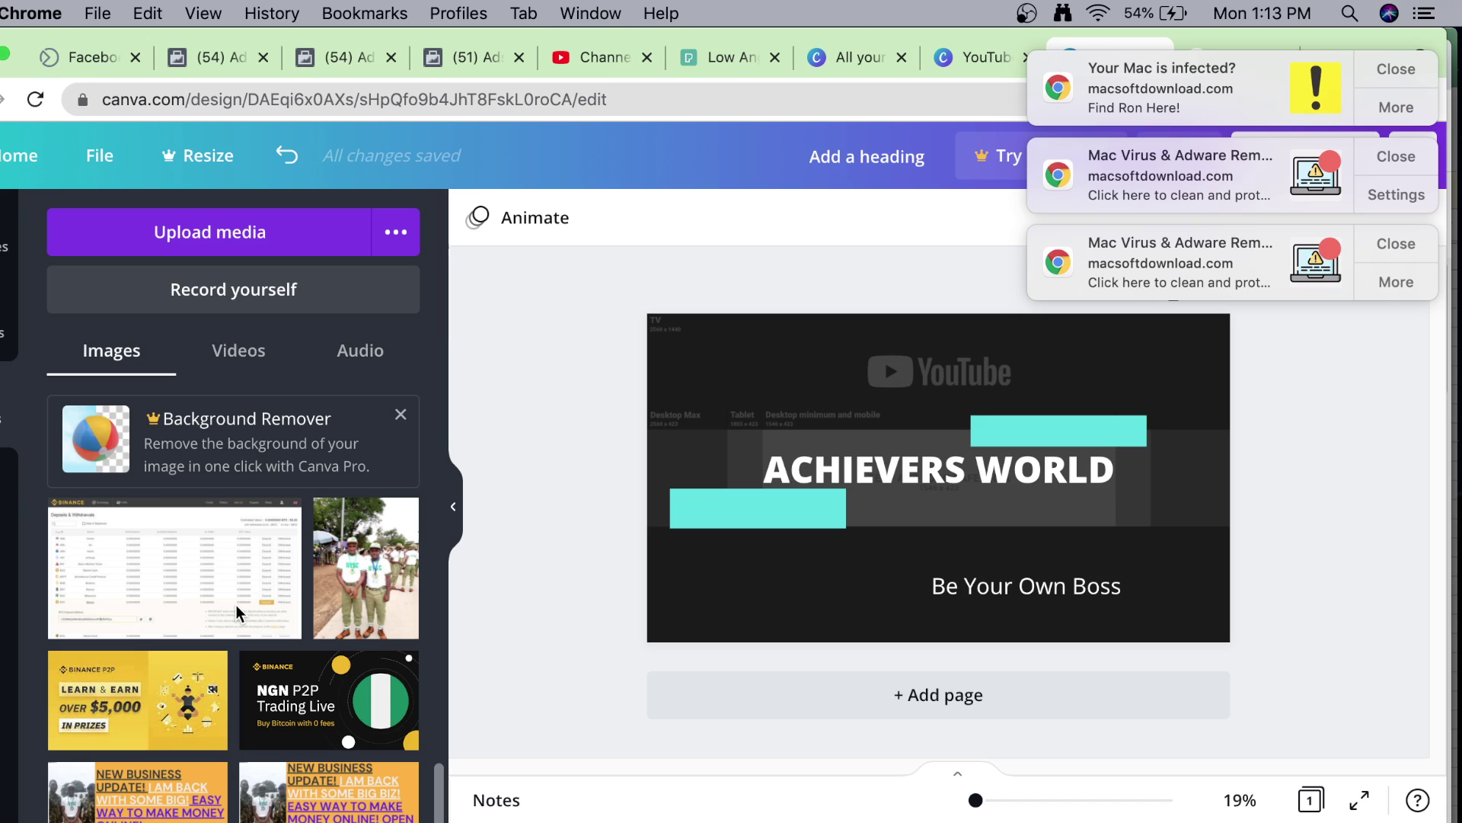
scroll(237, 607, "down", 5)
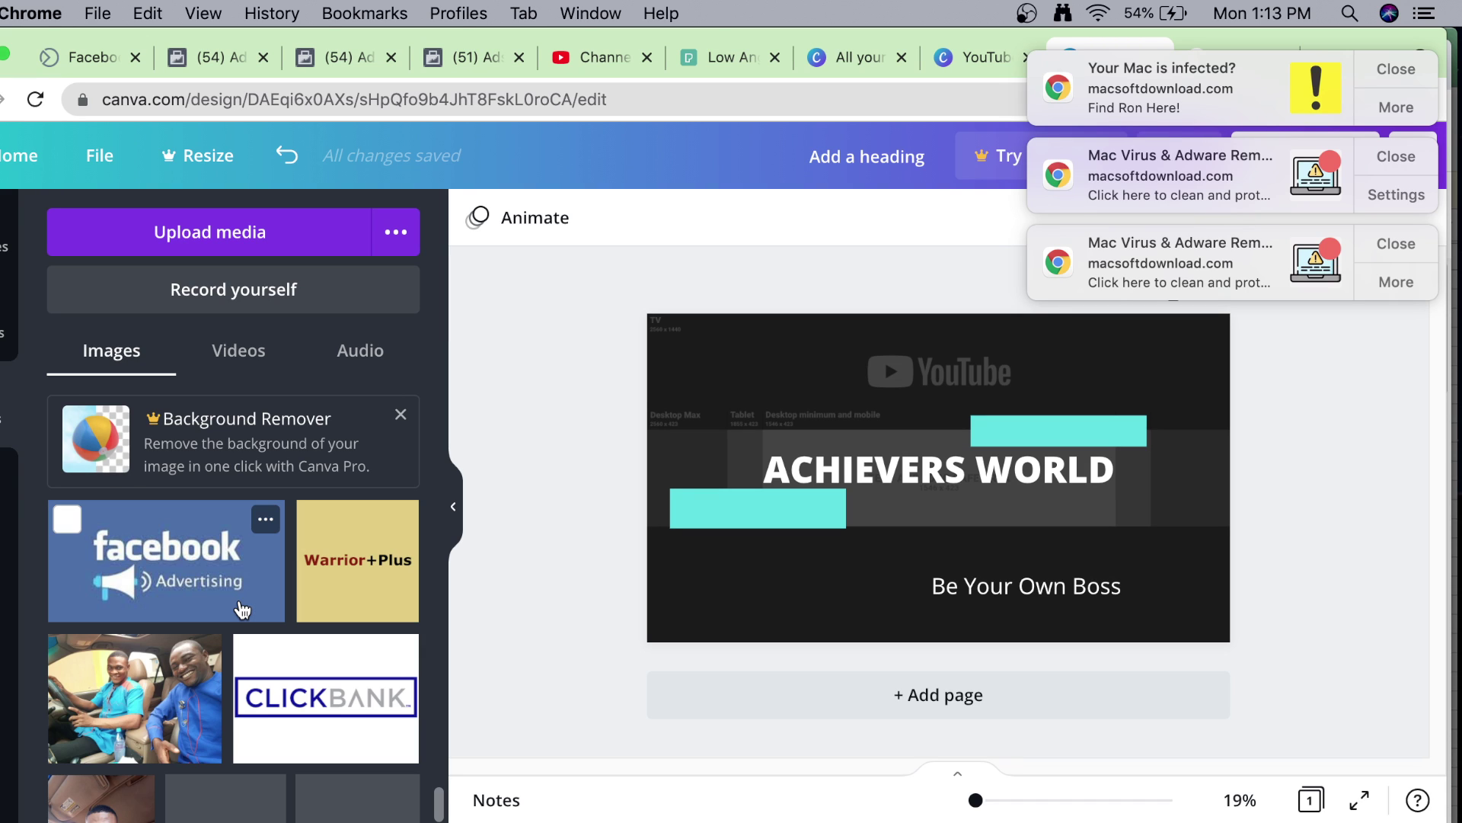
scroll(242, 609, "down", 5)
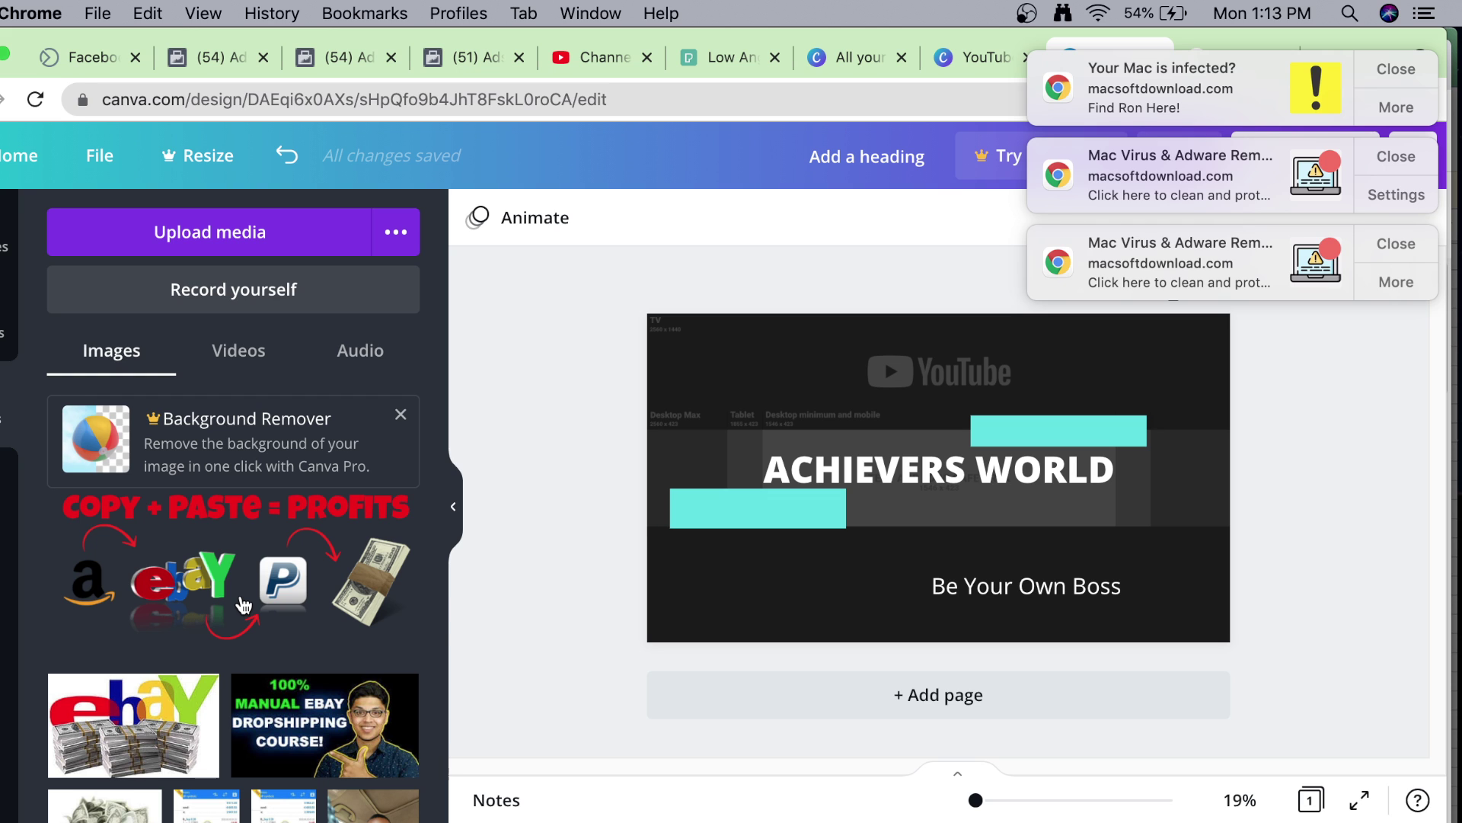
scroll(244, 605, "down", 3)
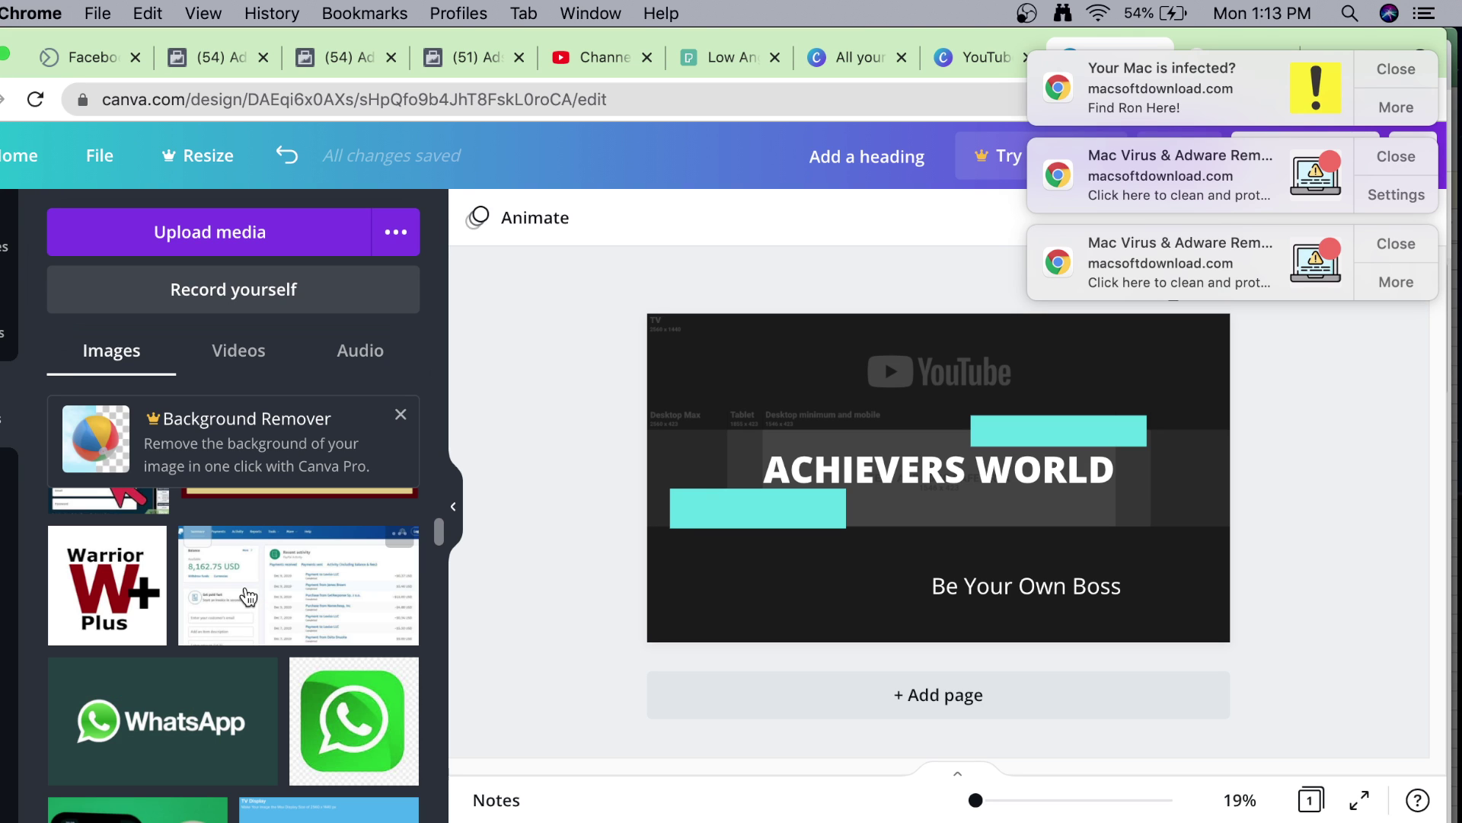
scroll(248, 596, "up", 3)
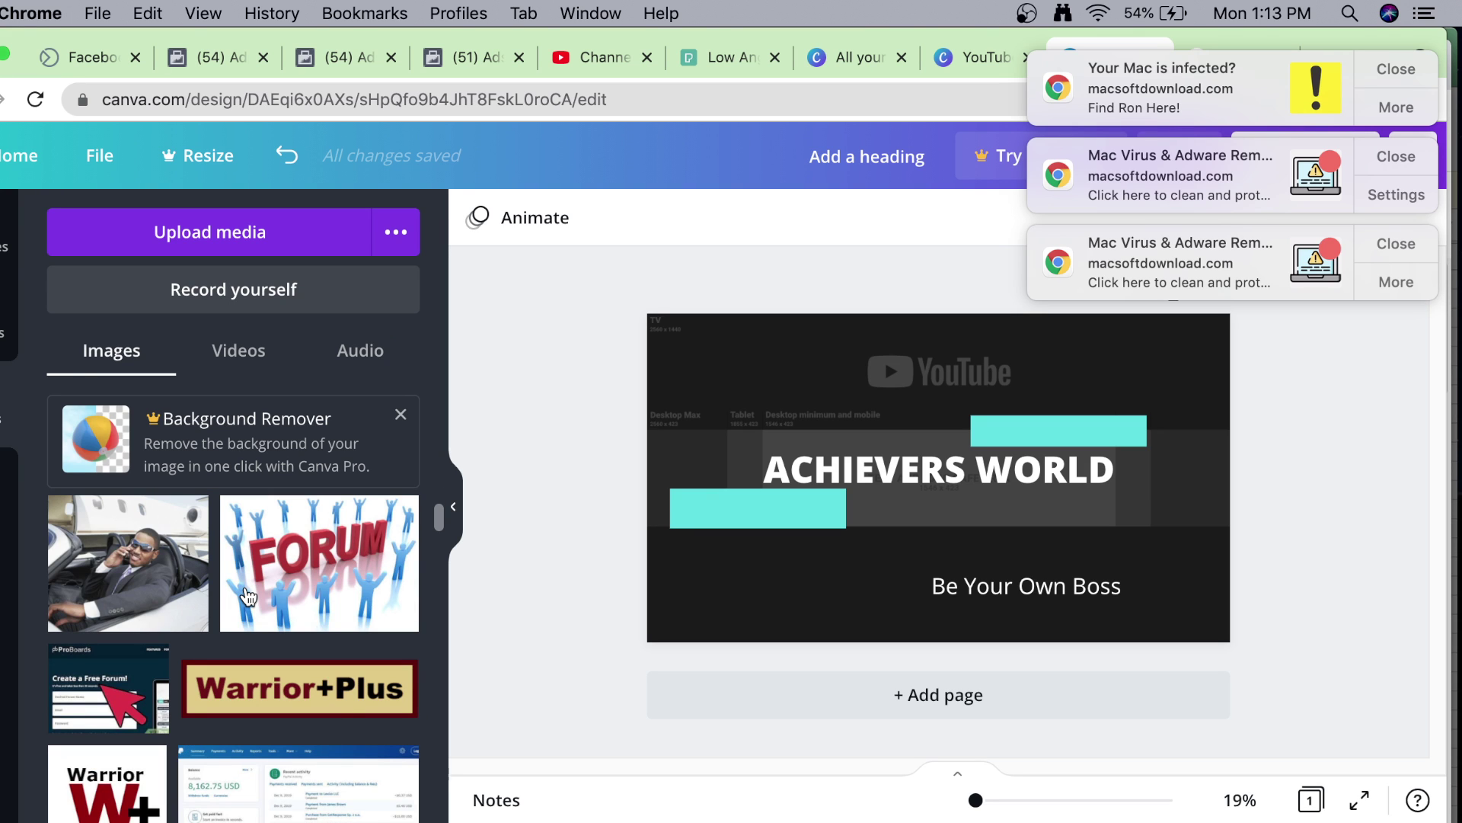
scroll(248, 596, "down", 5)
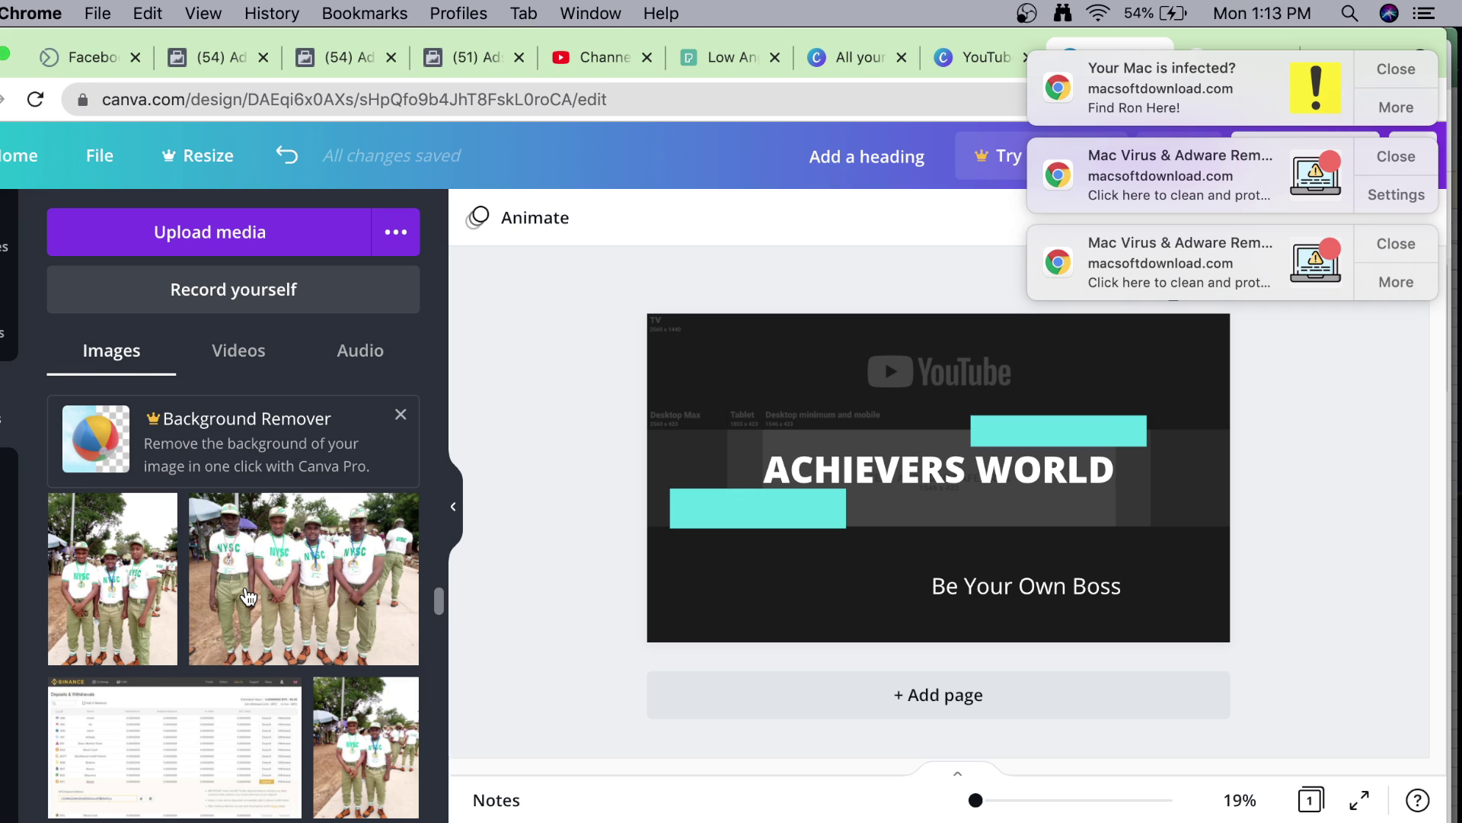
scroll(248, 597, "down", 5)
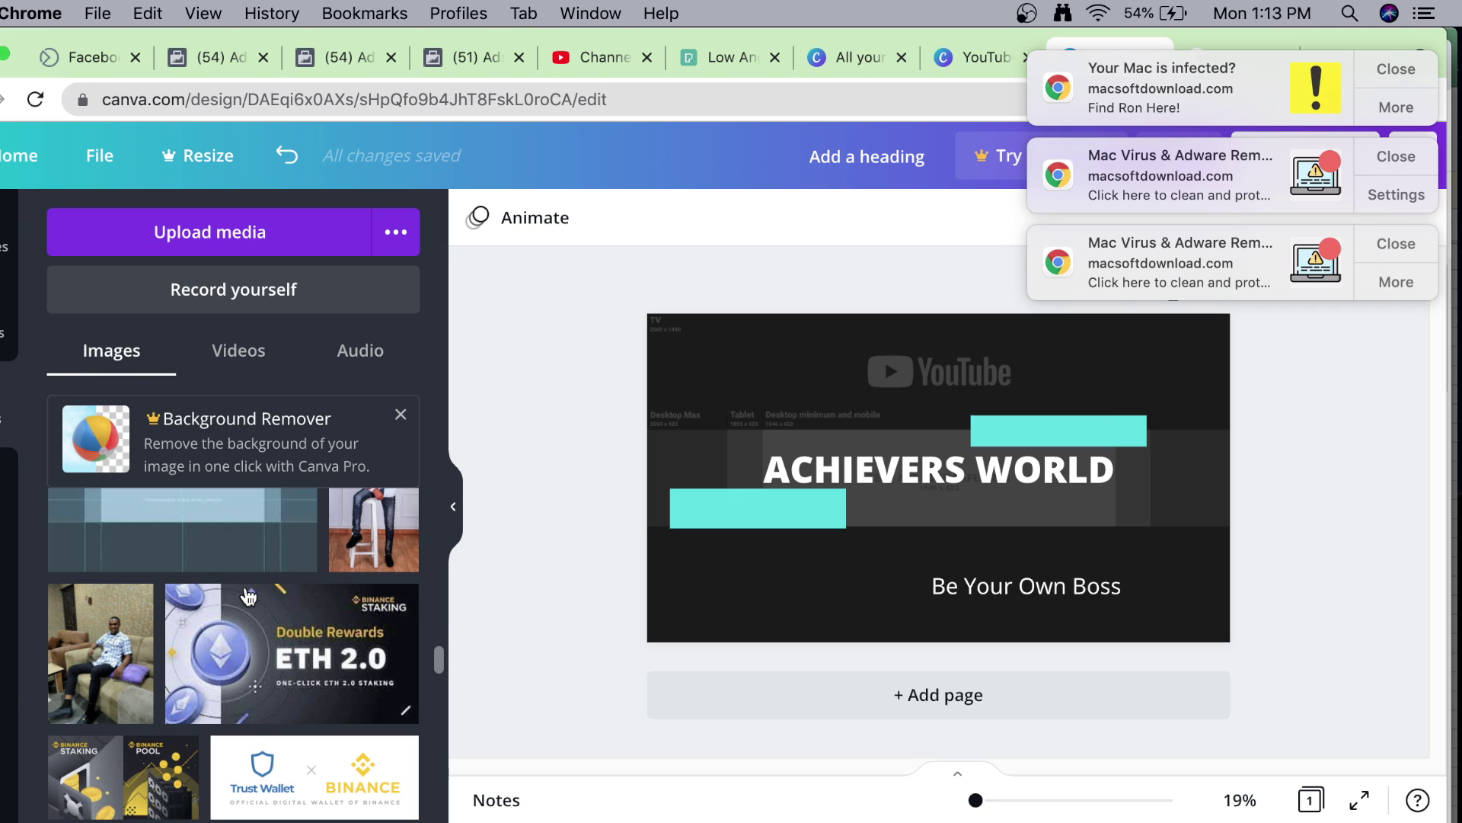
scroll(248, 597, "down", 2)
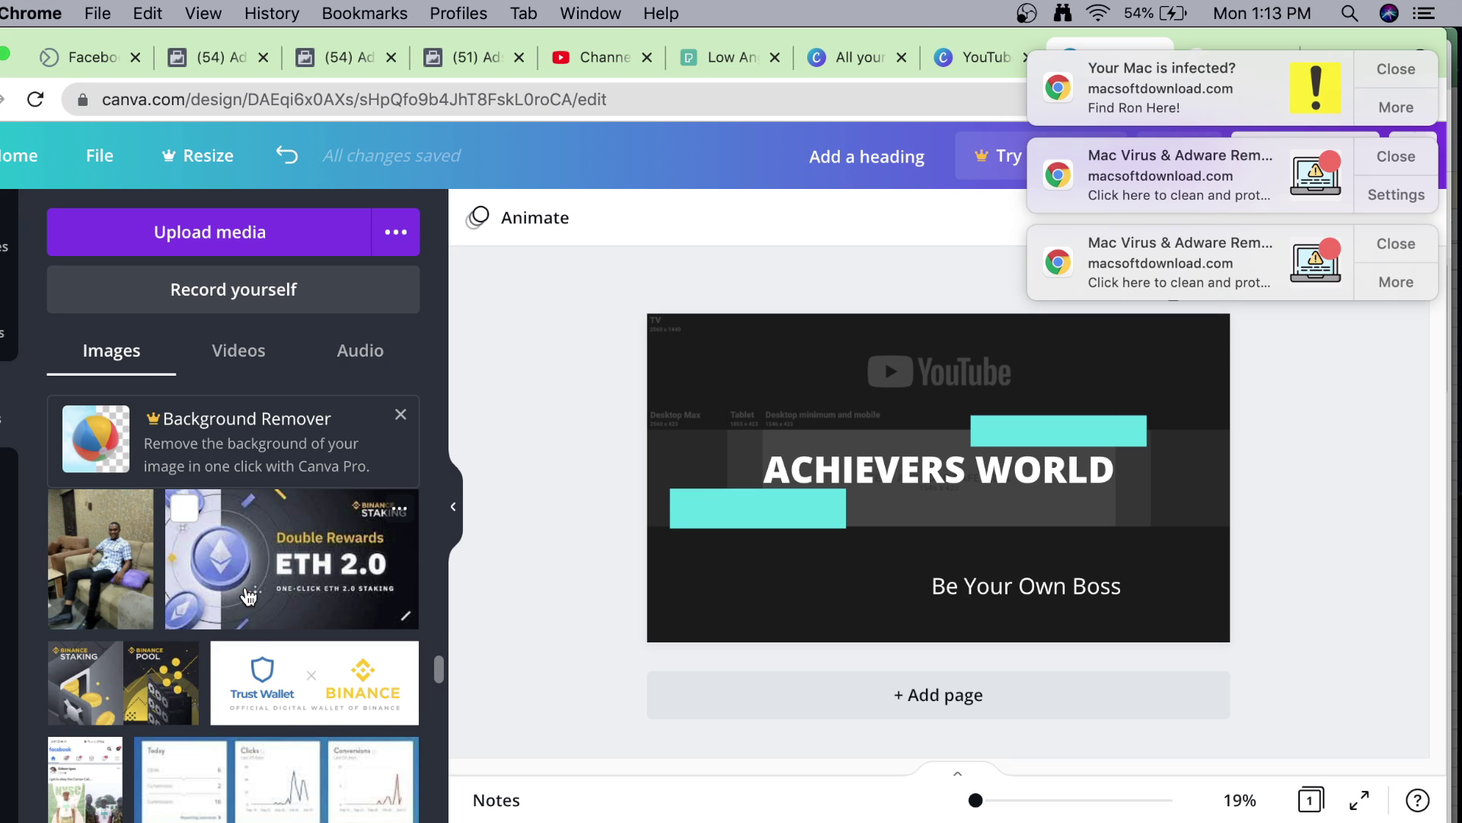
scroll(248, 596, "up", 3)
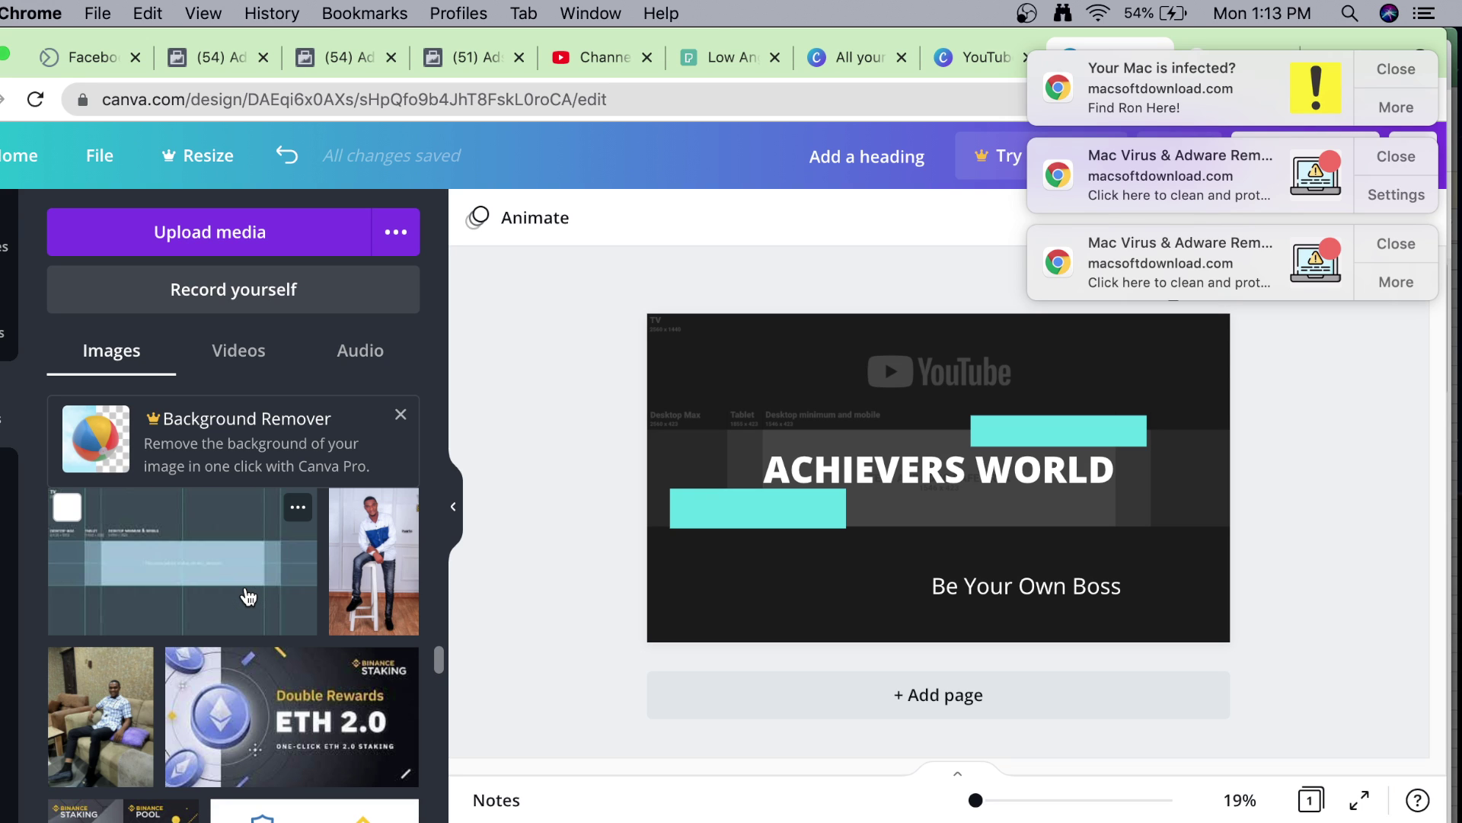
scroll(248, 596, "down", 5)
scroll(248, 597, "down", 5)
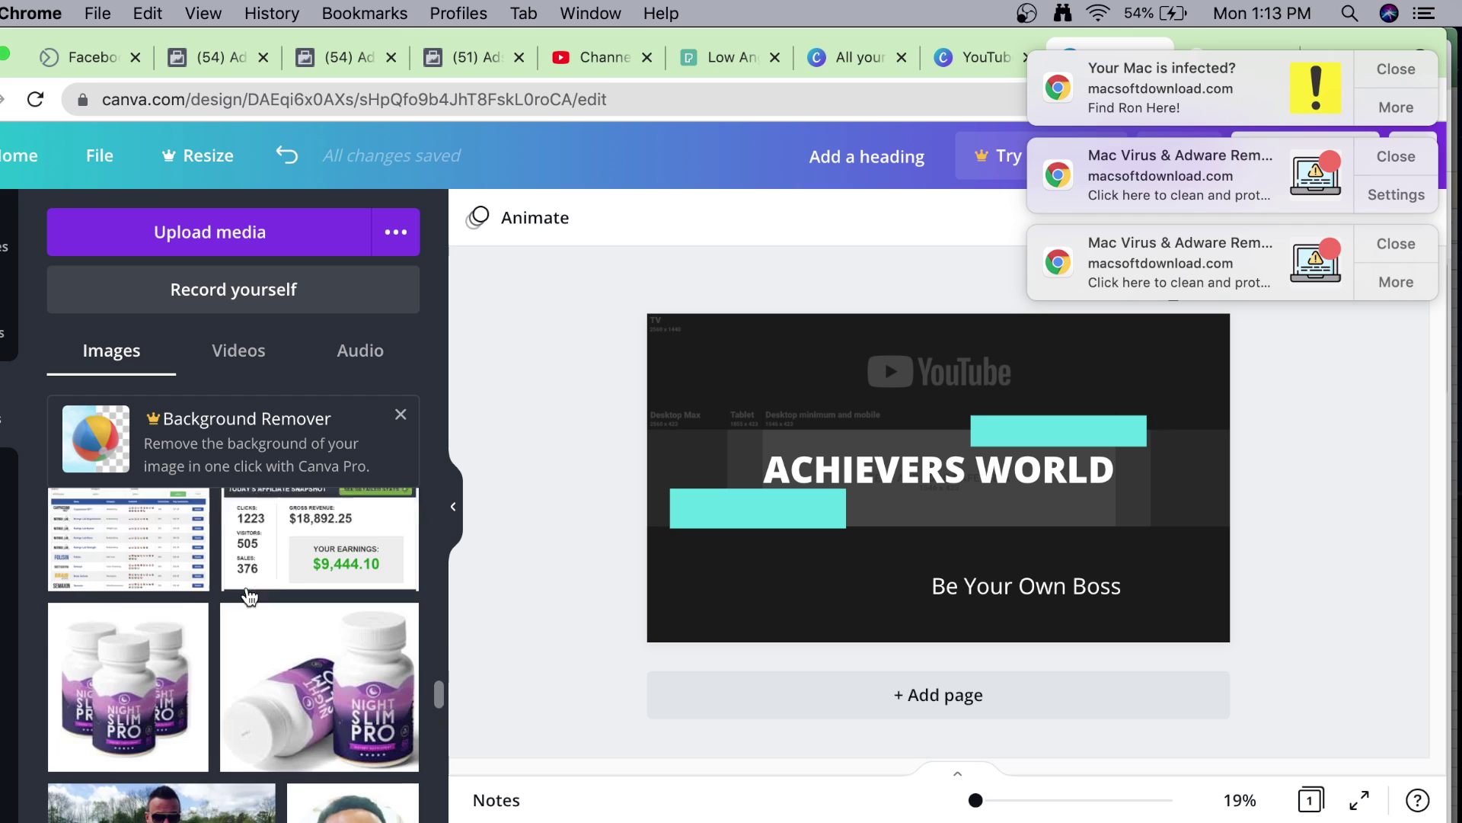
scroll(250, 597, "down", 5)
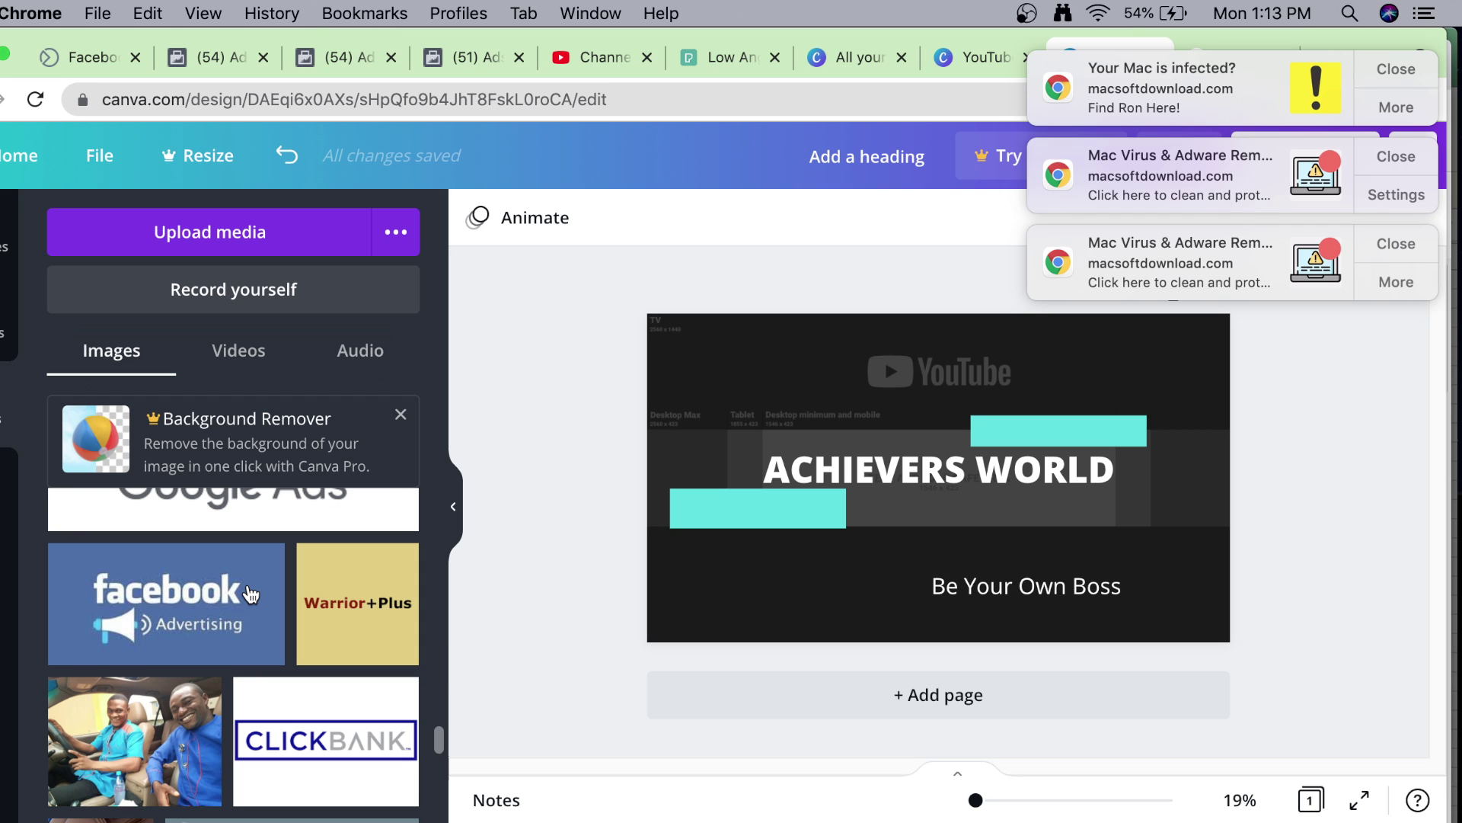
mouse_move(264, 591)
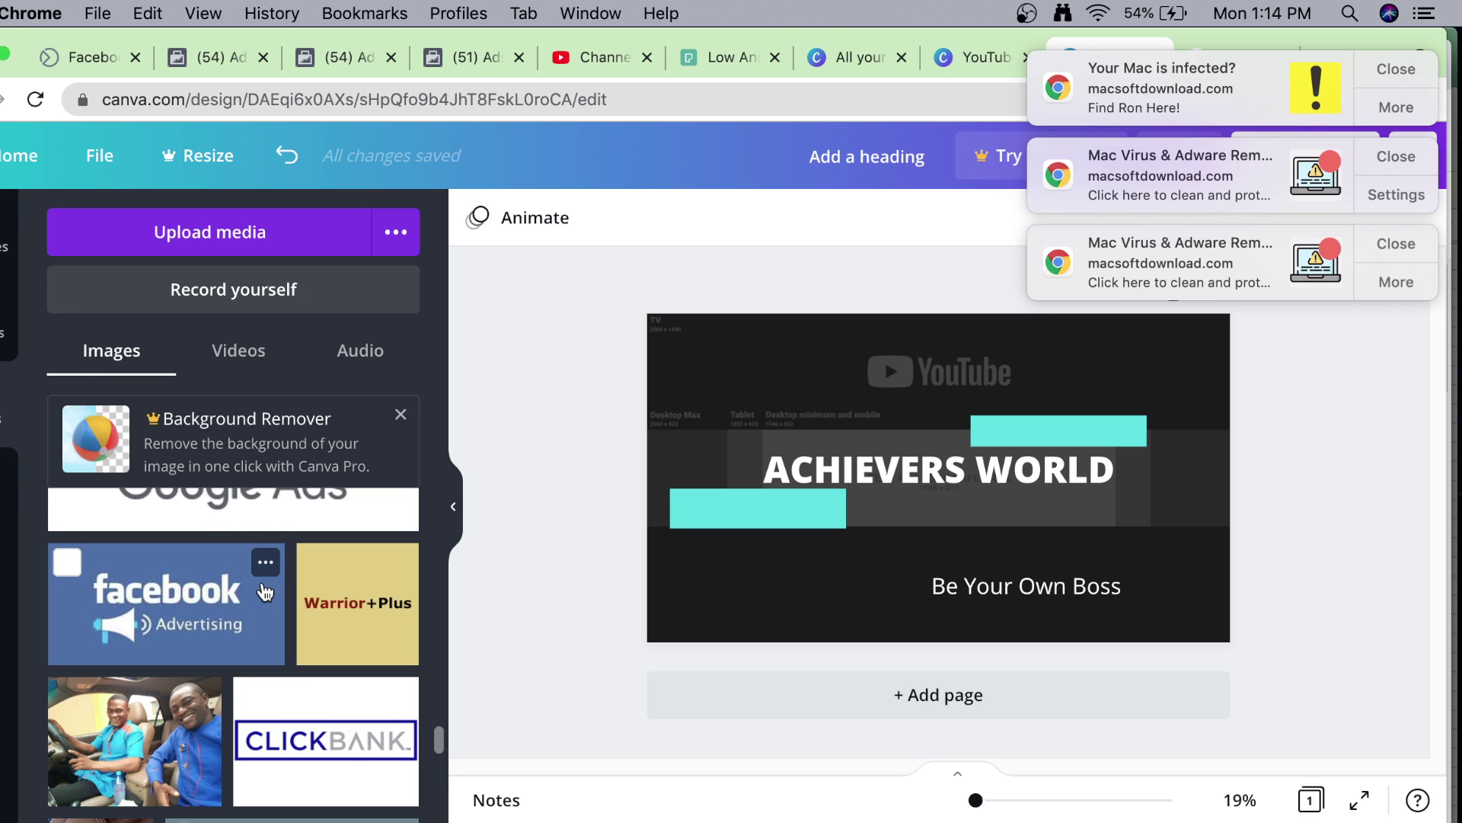
Add the square green WhatsApp icon from the uploaded images to the banner.
scroll(264, 591, "up", 5)
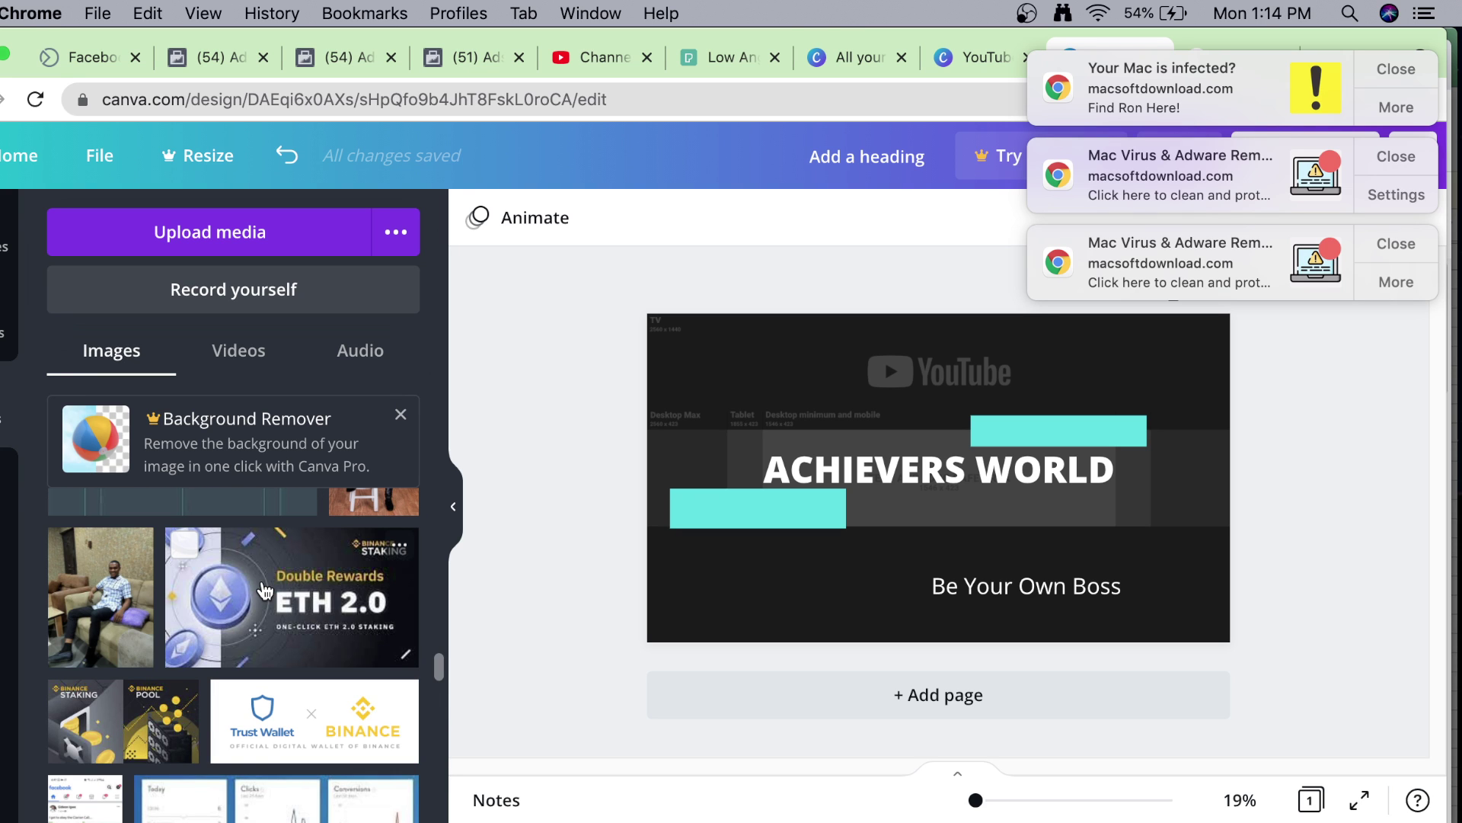
scroll(264, 591, "up", 5)
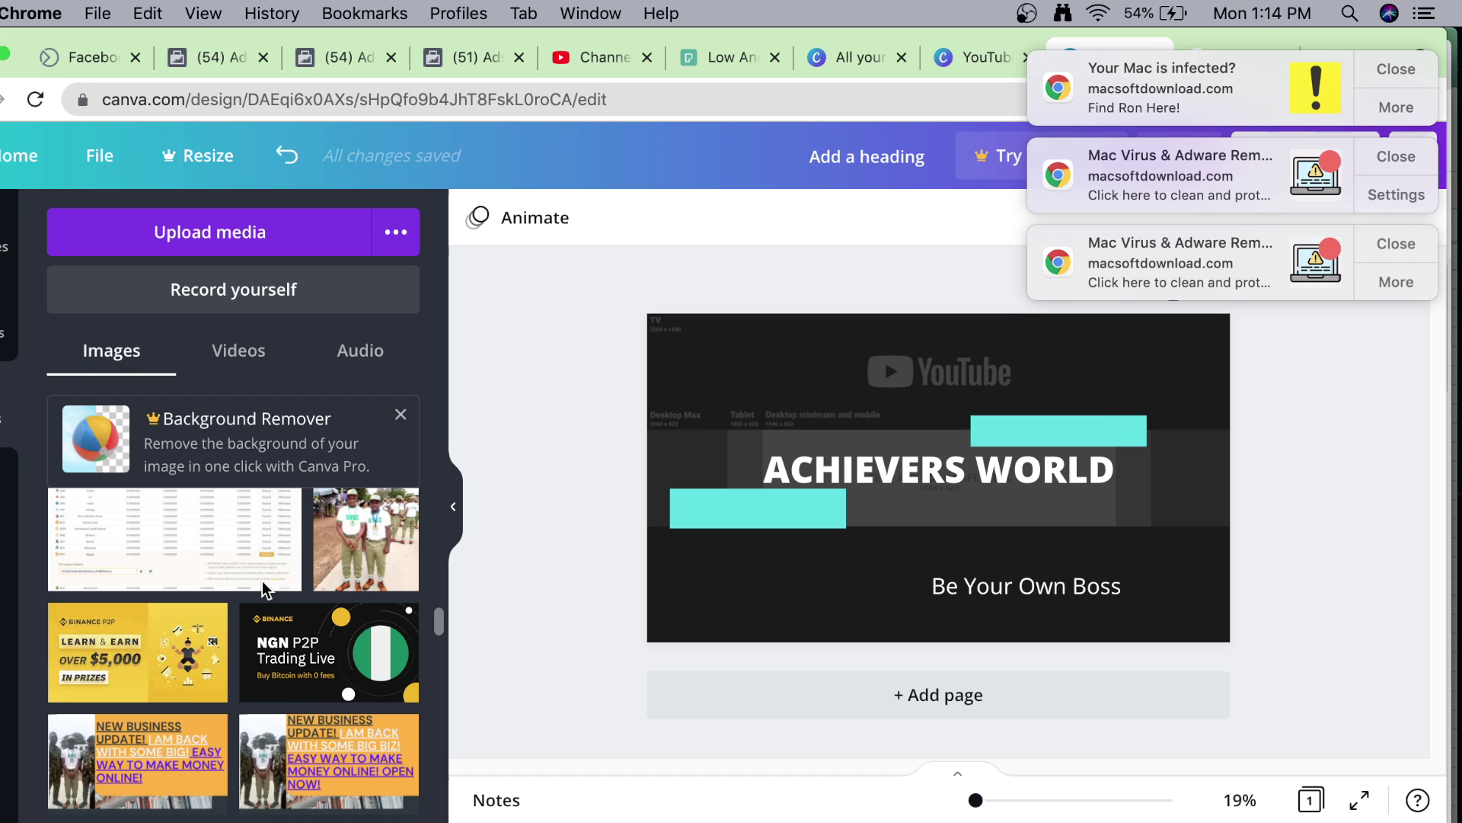
scroll(262, 581, "up", 5)
scroll(264, 591, "up", 5)
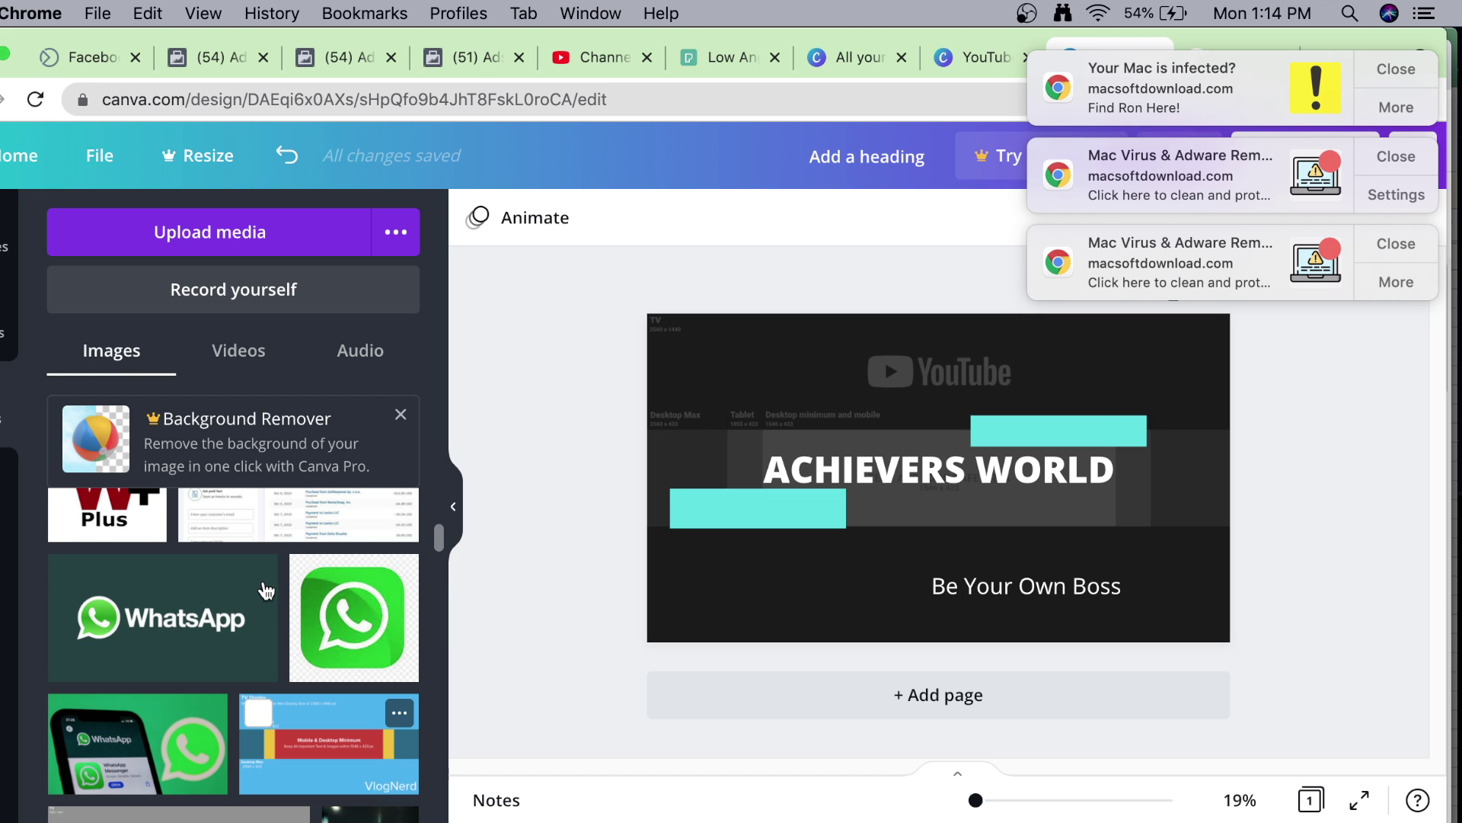
left_click(299, 617)
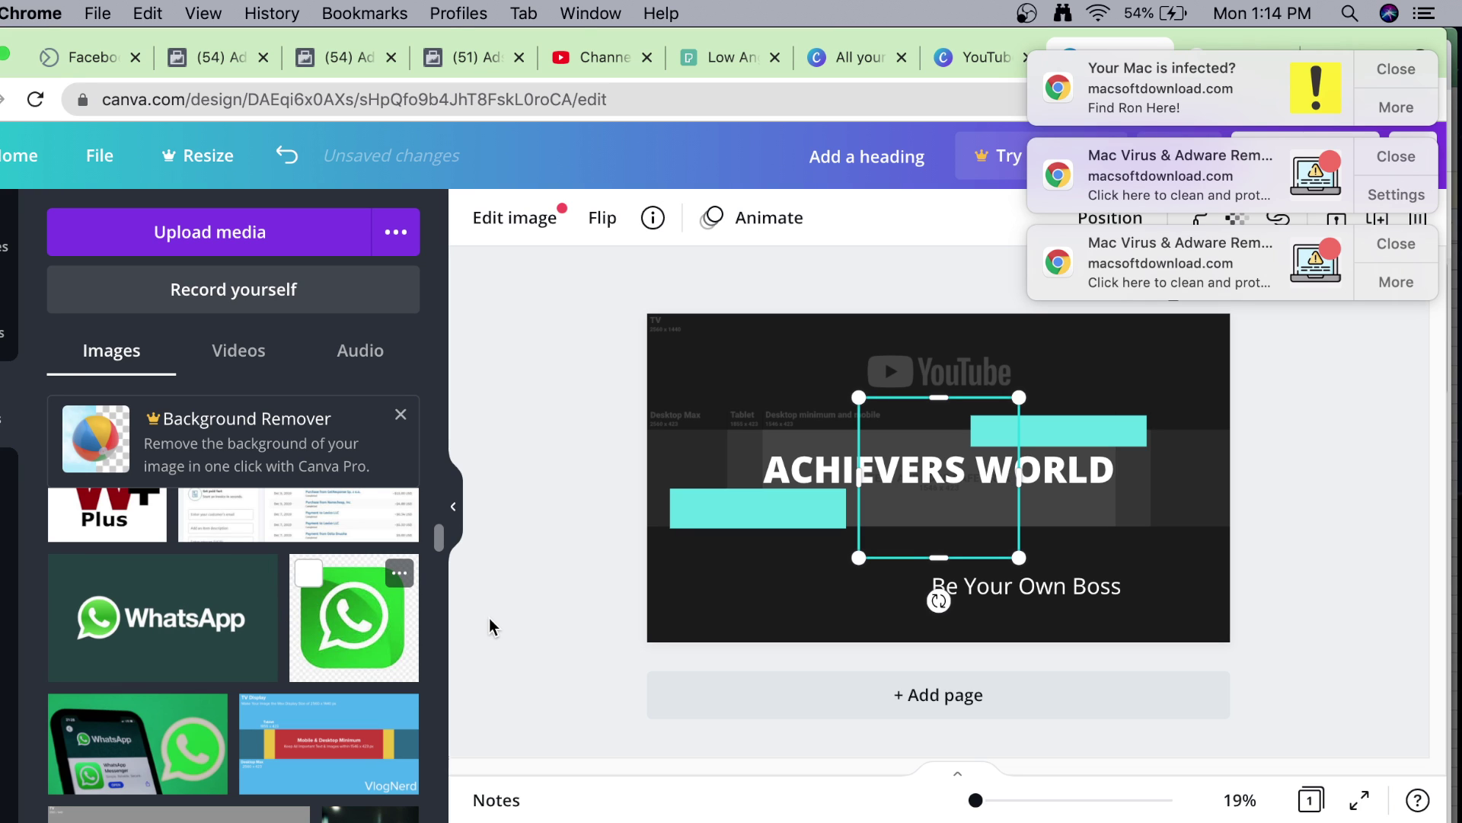
Scale the WhatsApp icon down below the heading and crop away its empty upper and lower margins.
left_click_drag(945, 539, 1026, 585)
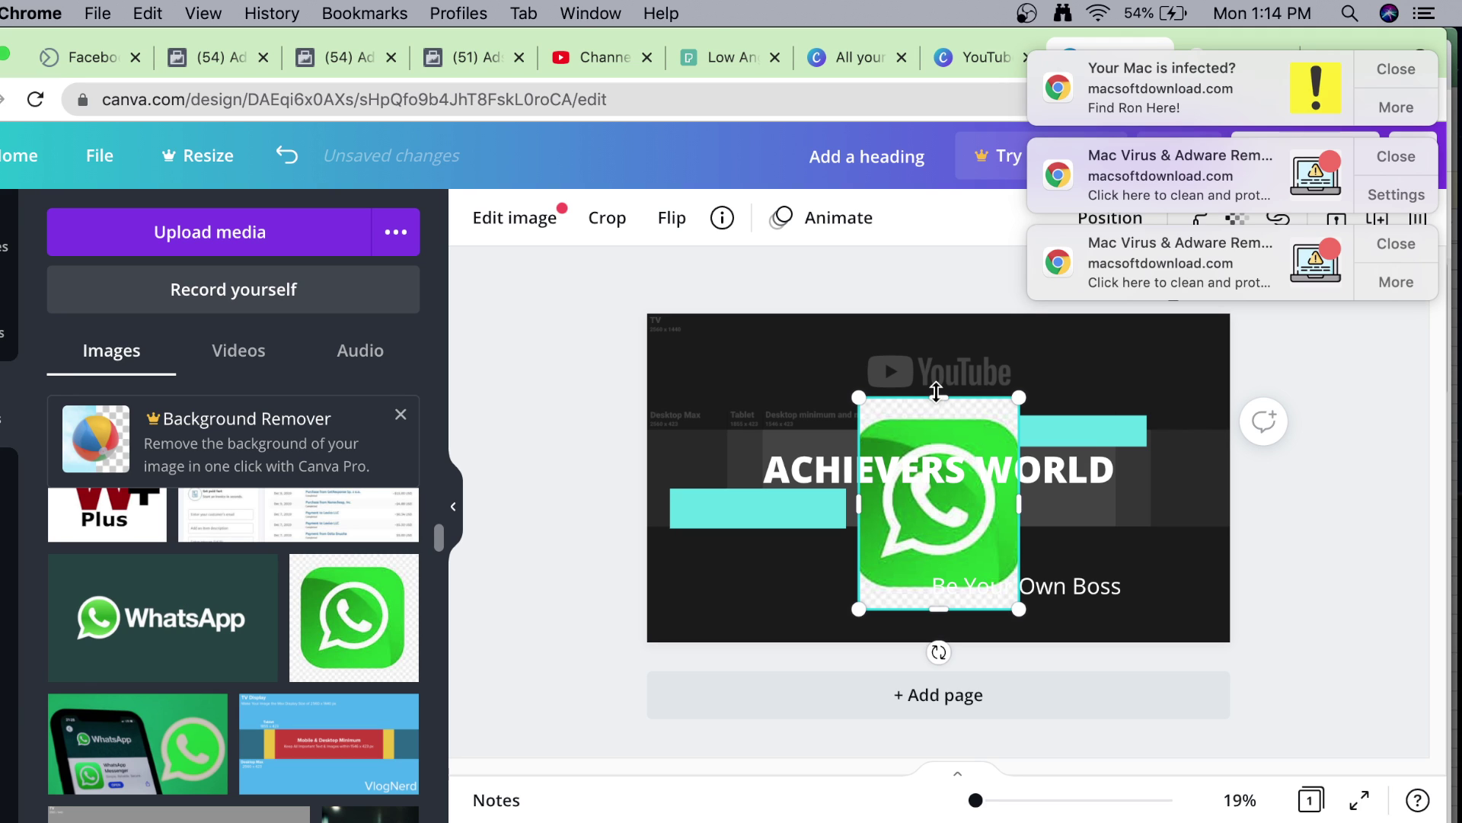
left_click_drag(937, 392, 978, 415)
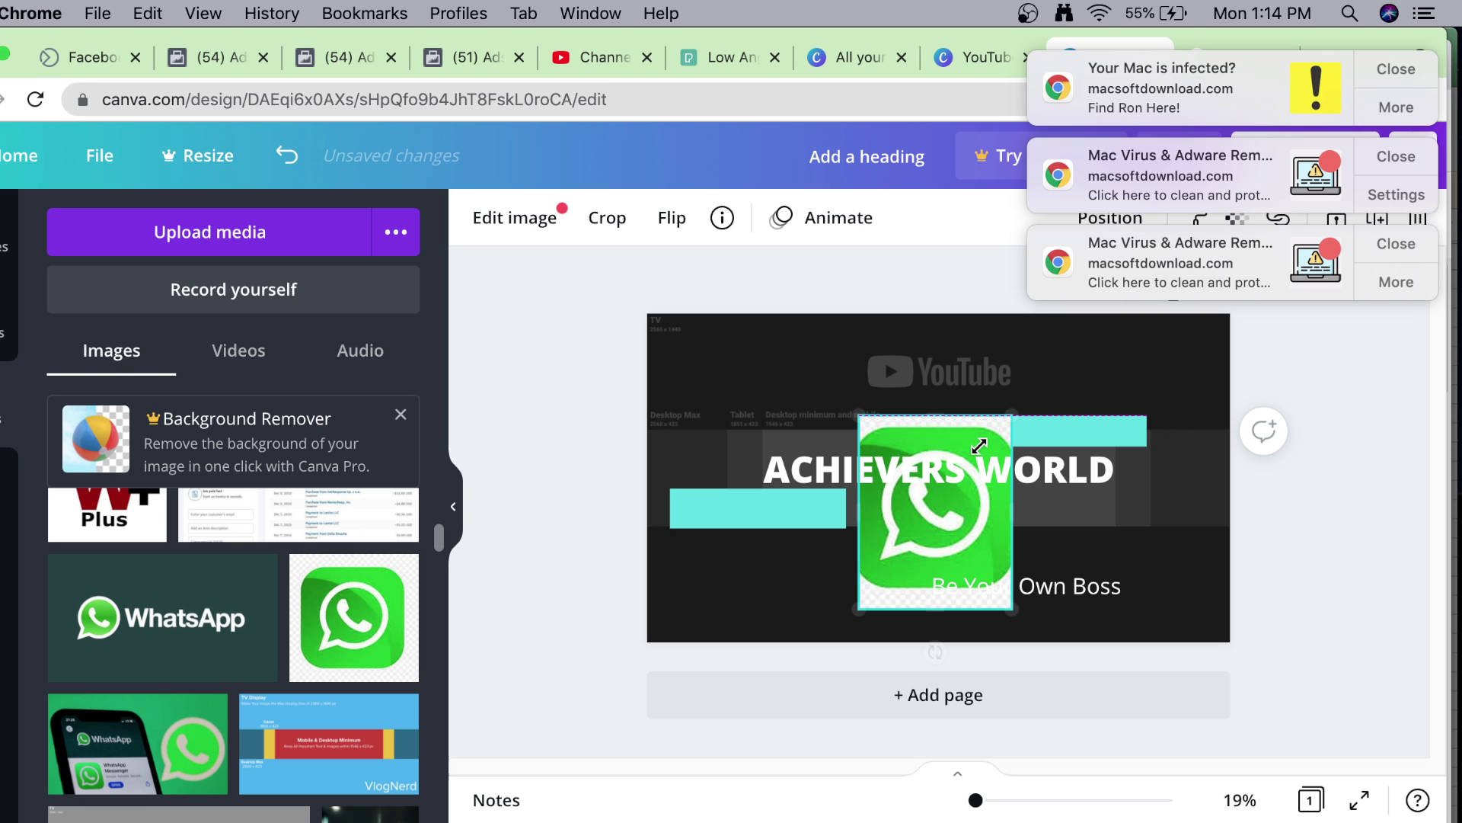
left_click_drag(979, 446, 902, 515)
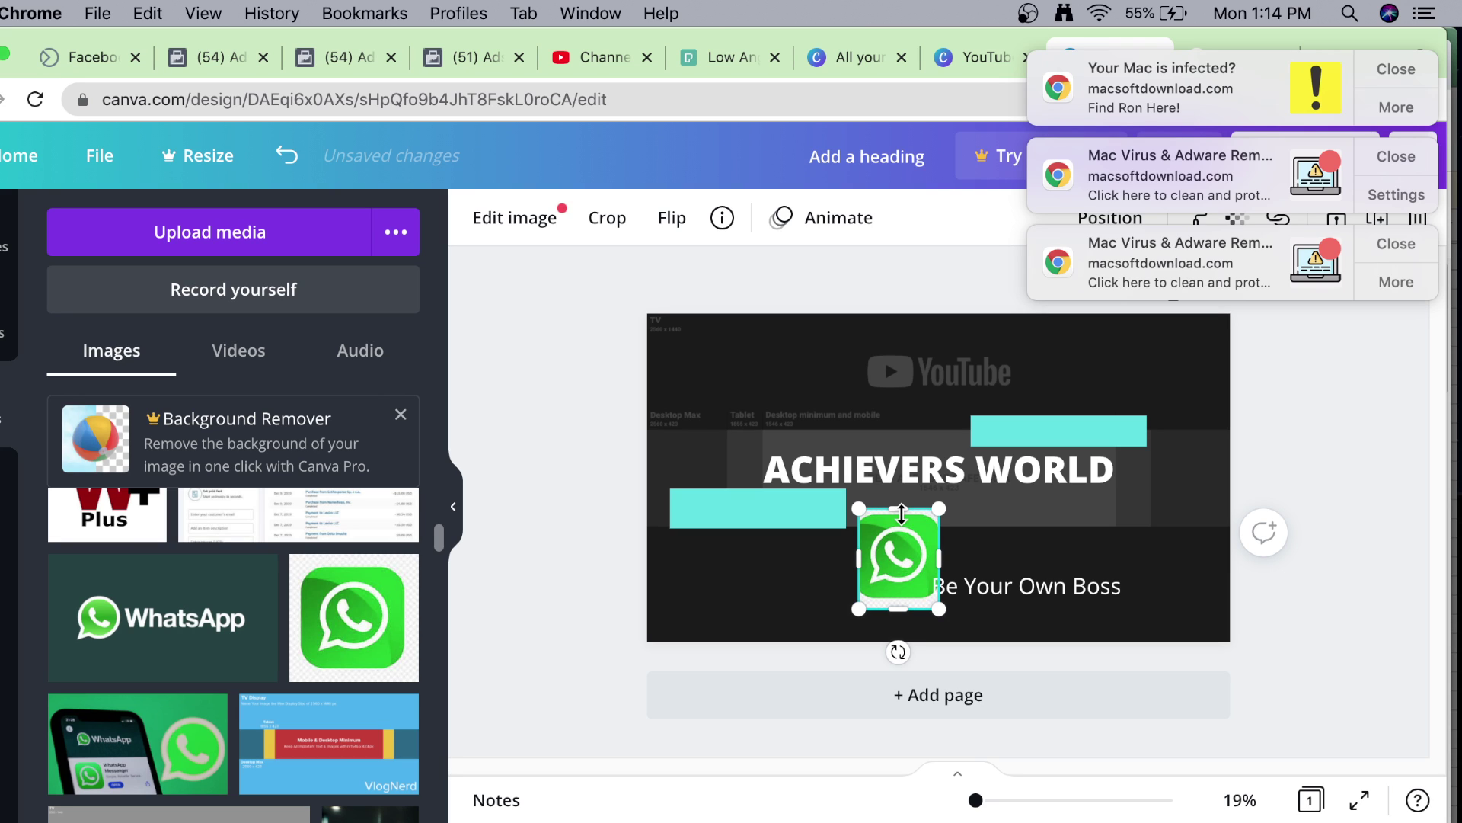
left_click_drag(901, 513, 902, 599)
left_click_drag(899, 515, 1086, 579)
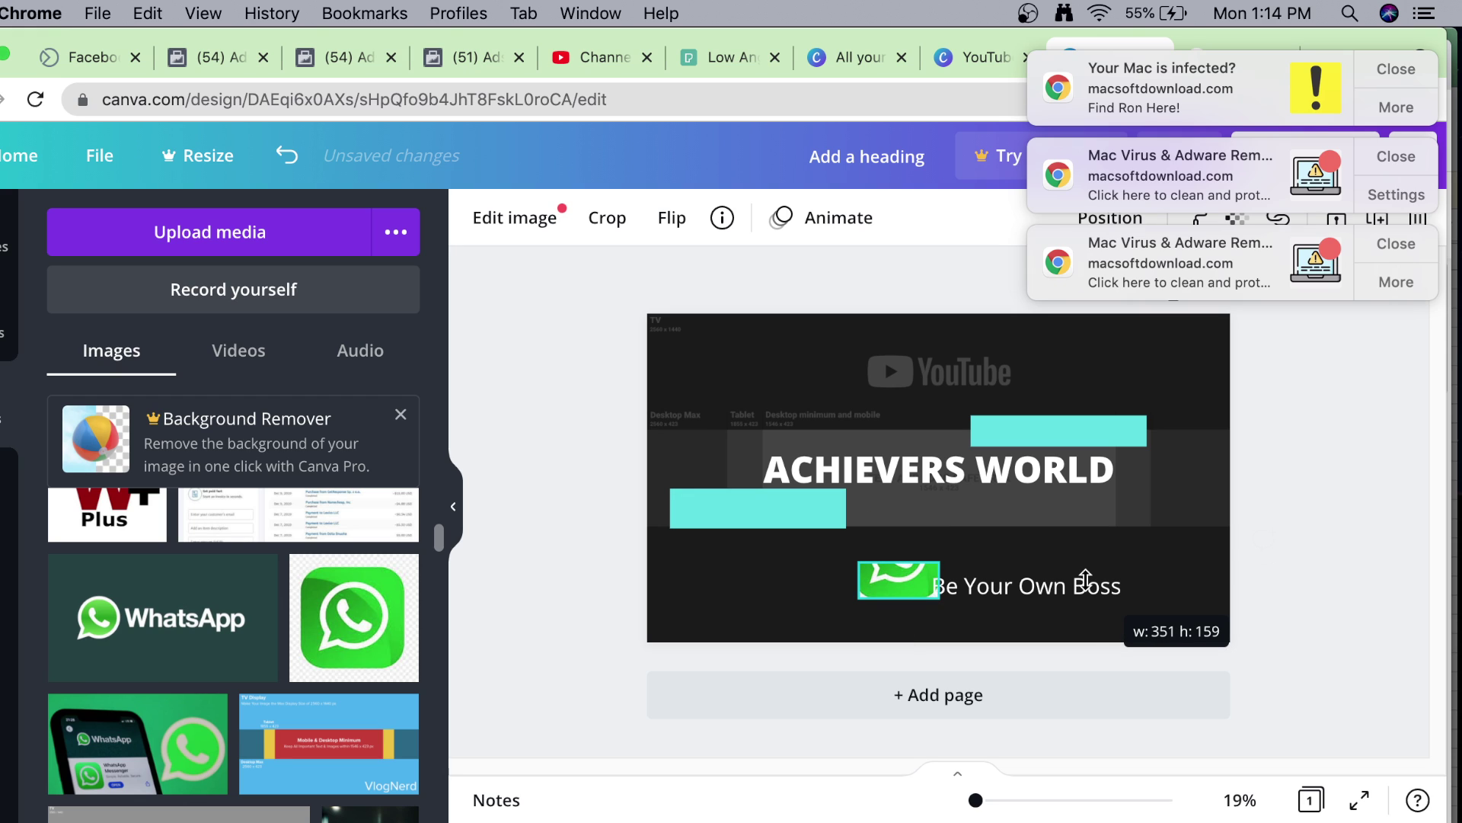
left_click_drag(1086, 579, 1085, 579)
key("super+z")
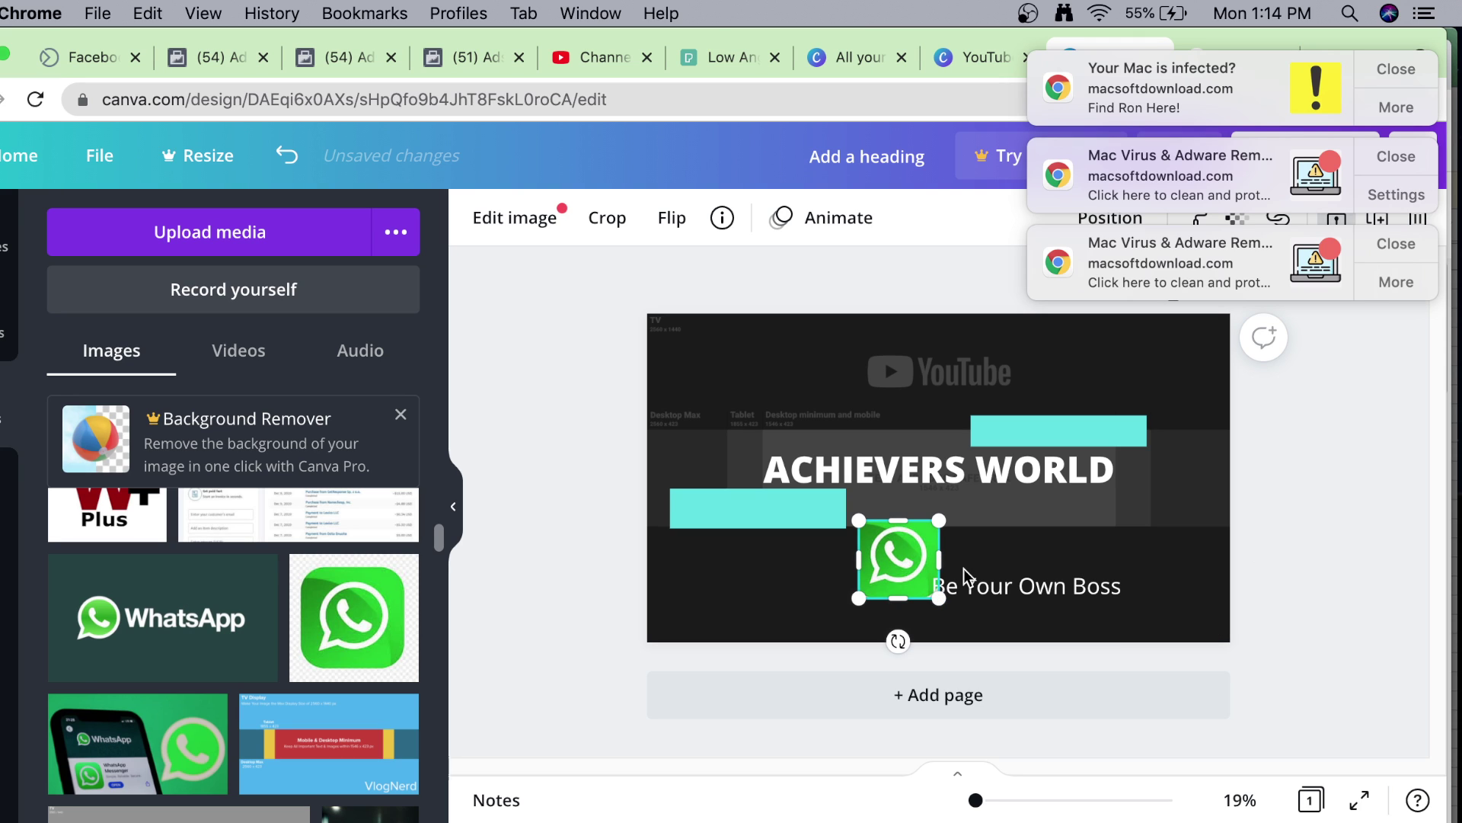
Shrink the WhatsApp icon to about 175 × 171 and place it in the banner's lower-right corner, past the tagline.
left_click_drag(883, 557, 1144, 585)
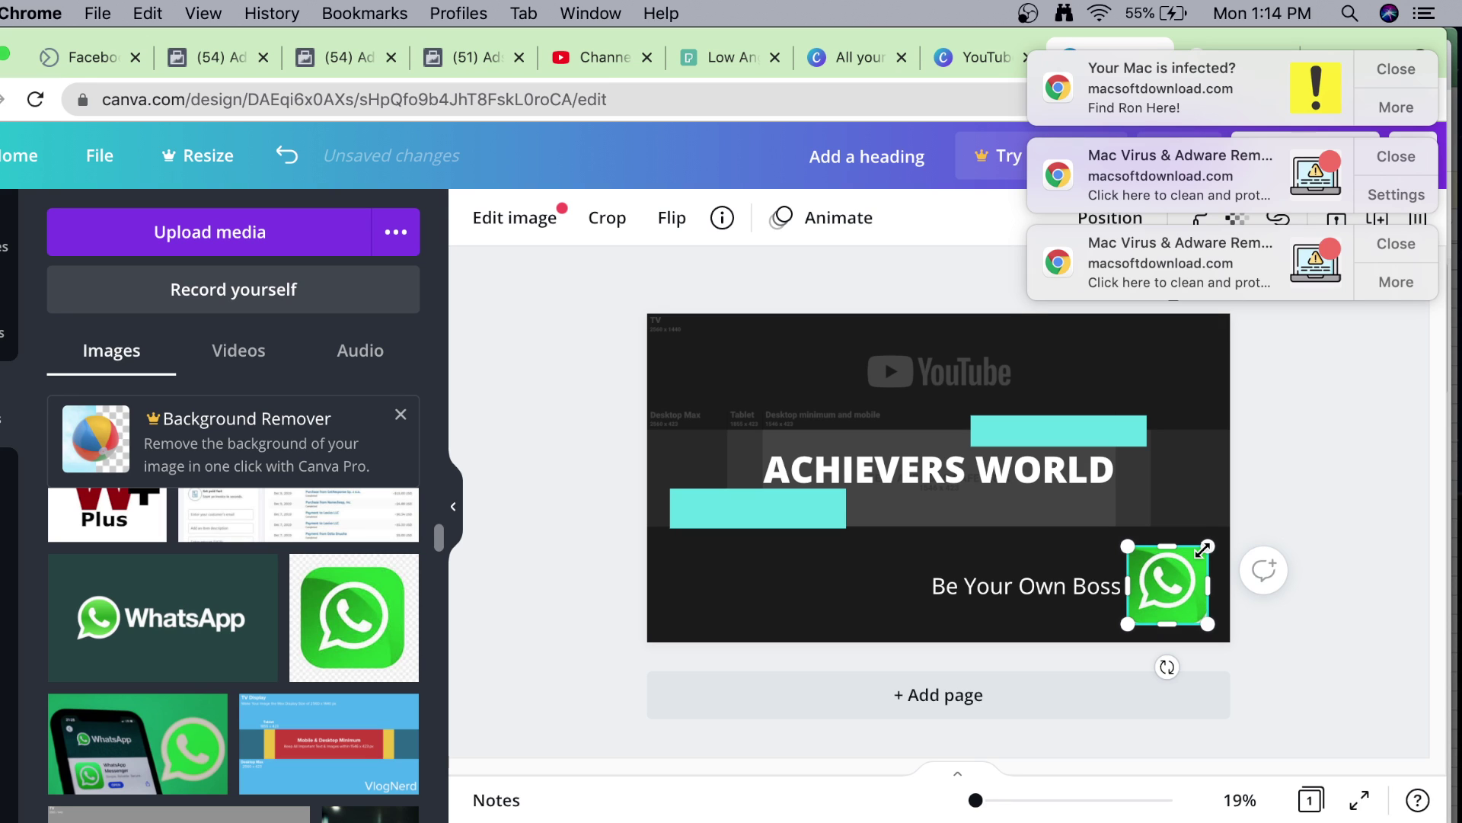
left_click_drag(1203, 547, 1173, 599)
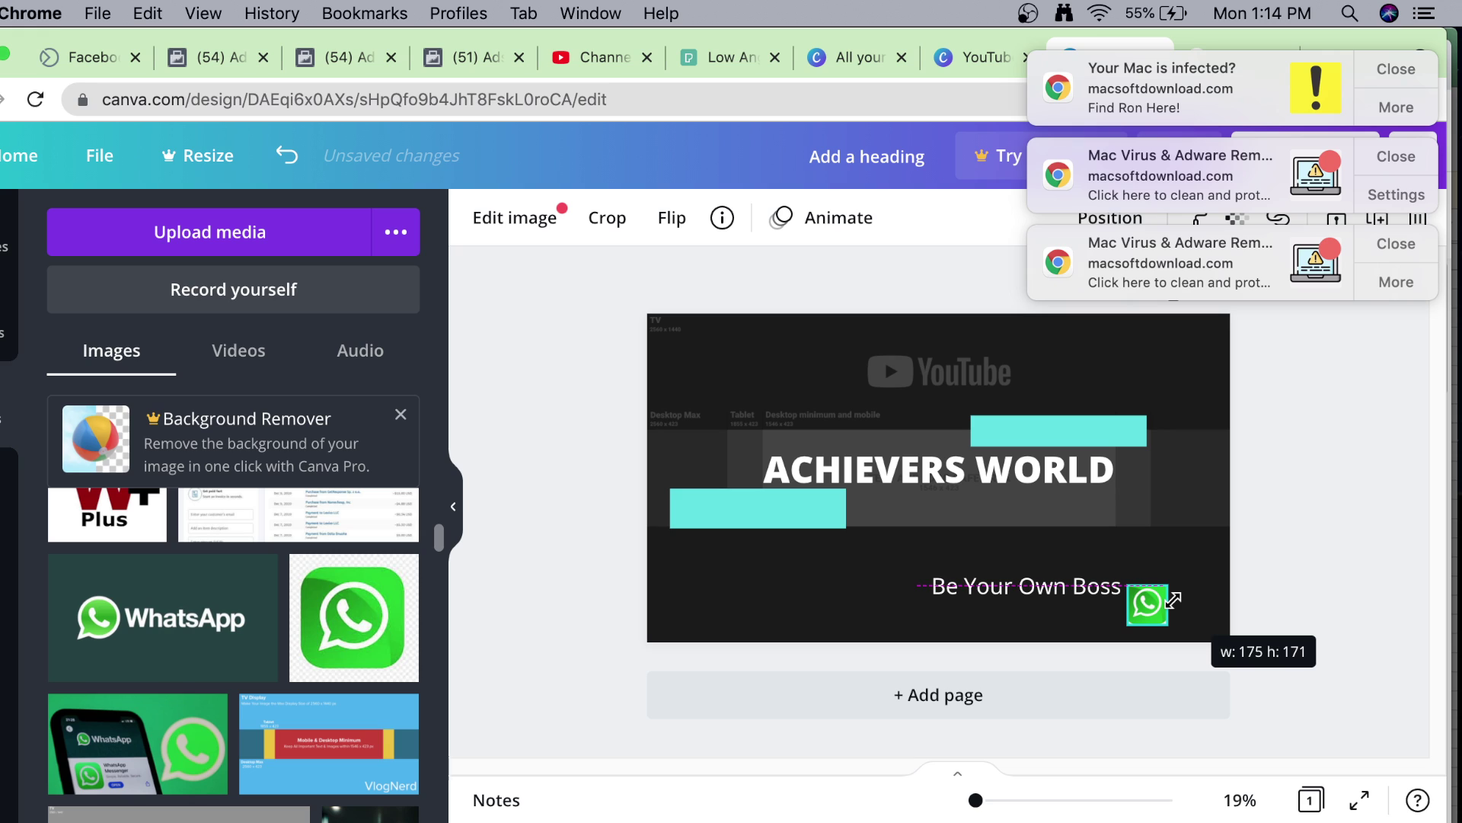
left_click_drag(1173, 599, 1173, 600)
left_click_drag(1148, 604, 1166, 588)
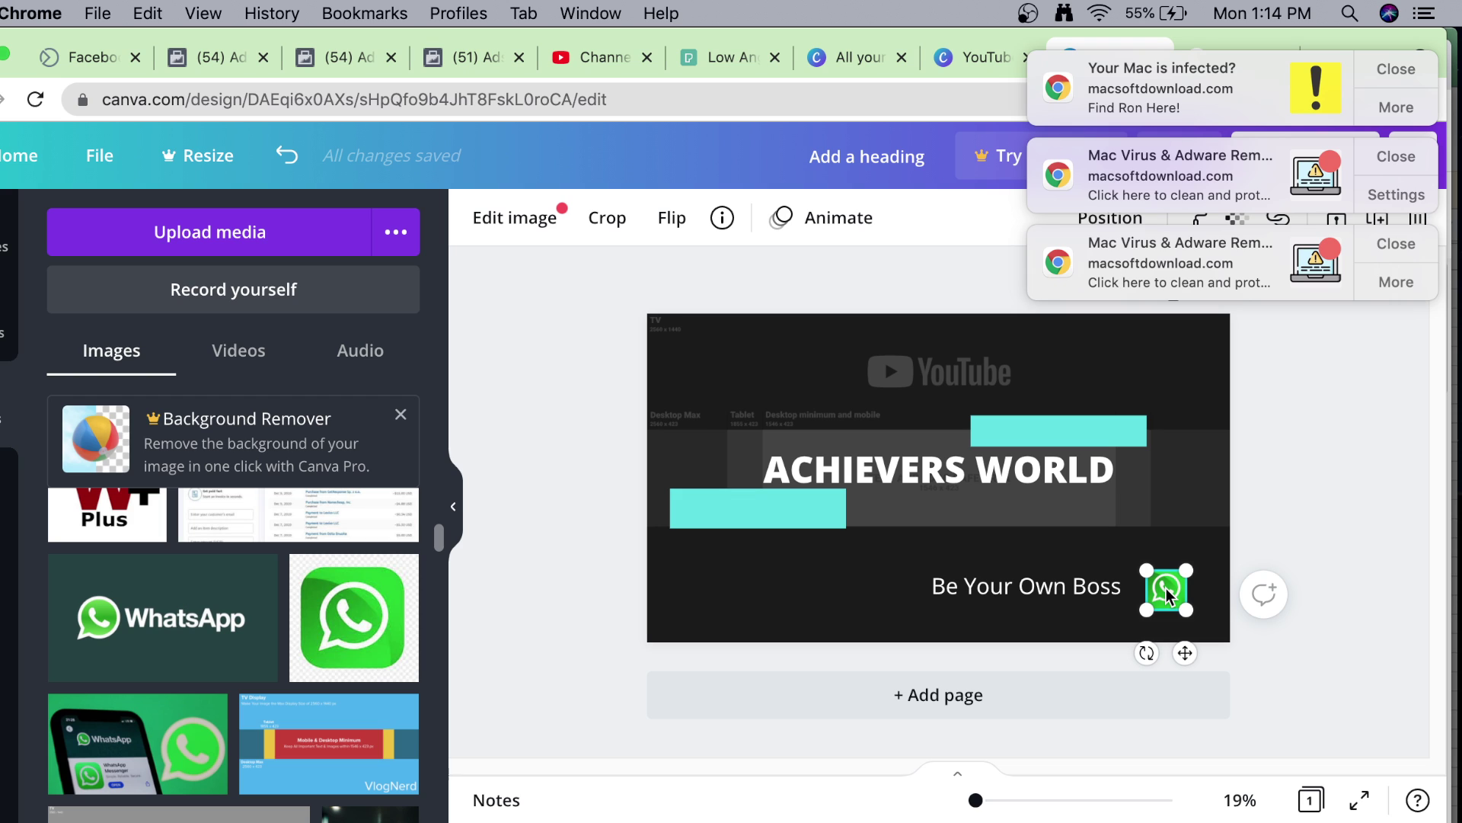
left_click_drag(1167, 588, 1186, 603)
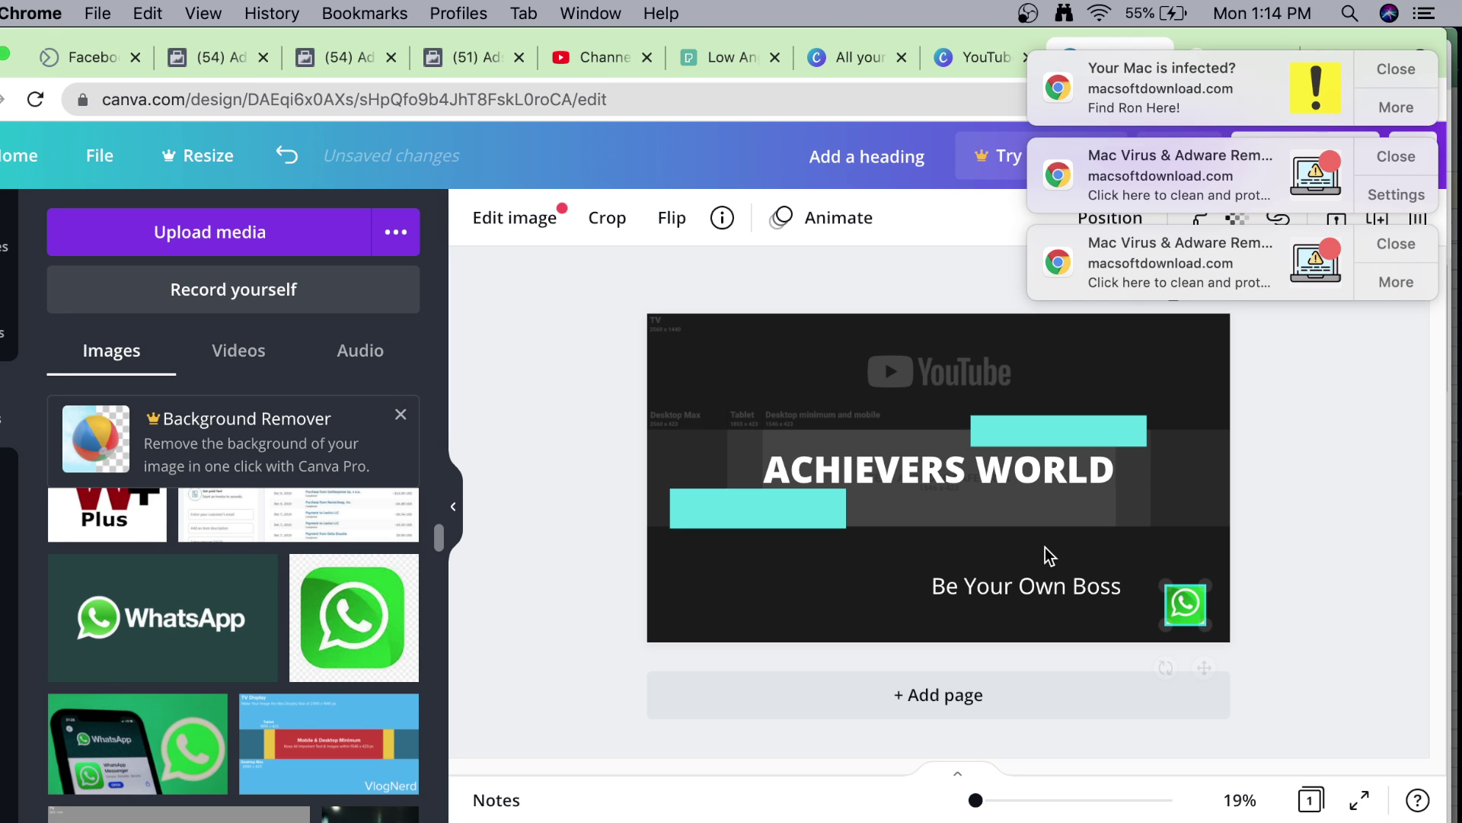
Add the red YouTube play icon from the recently used elements, shrink it and place it just below "WORLD".
scroll(245, 605, "down", 1)
scroll(245, 606, "down", 5)
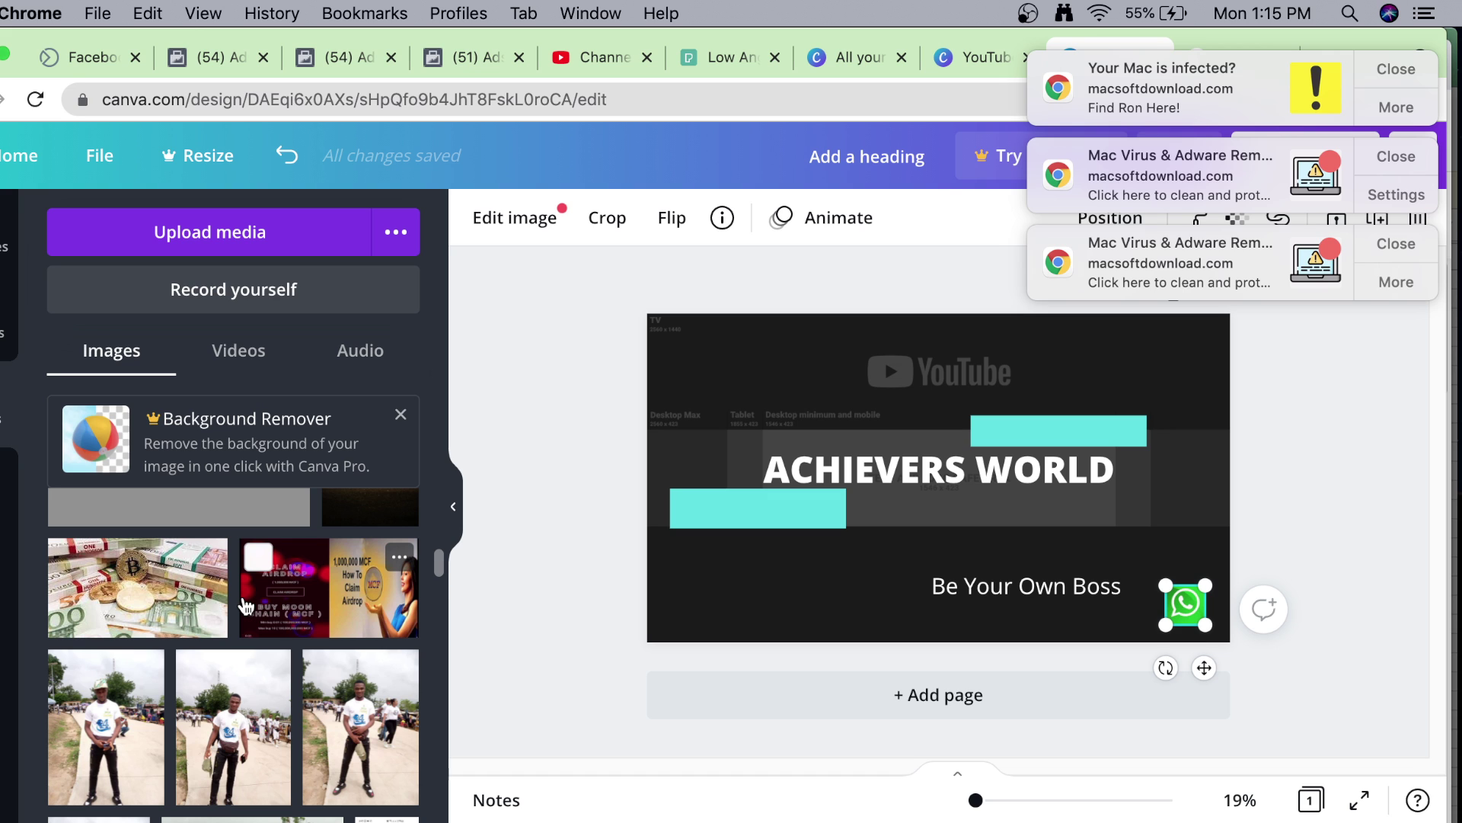
scroll(245, 605, "down", 2)
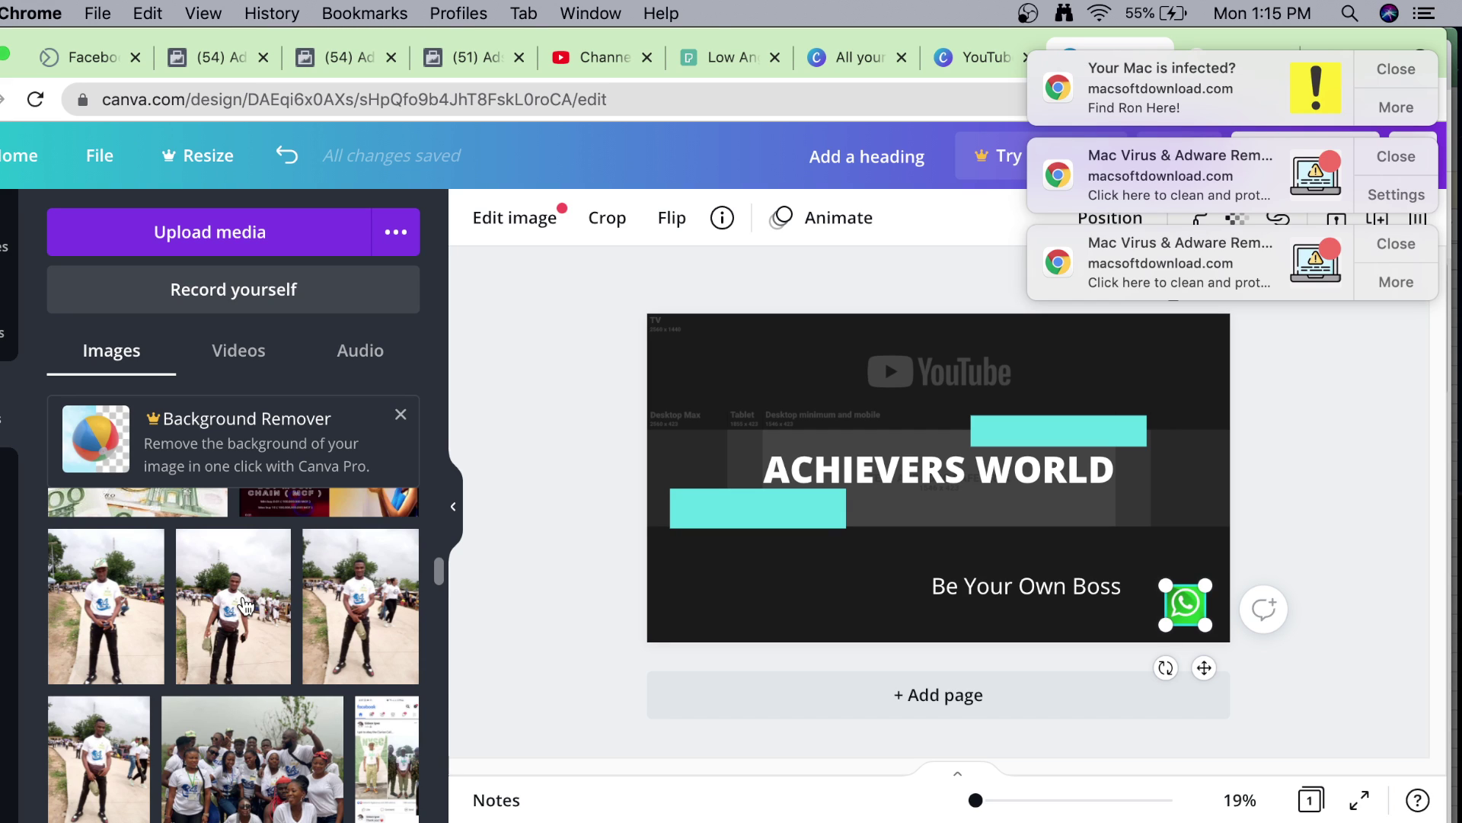
scroll(245, 606, "up", 6)
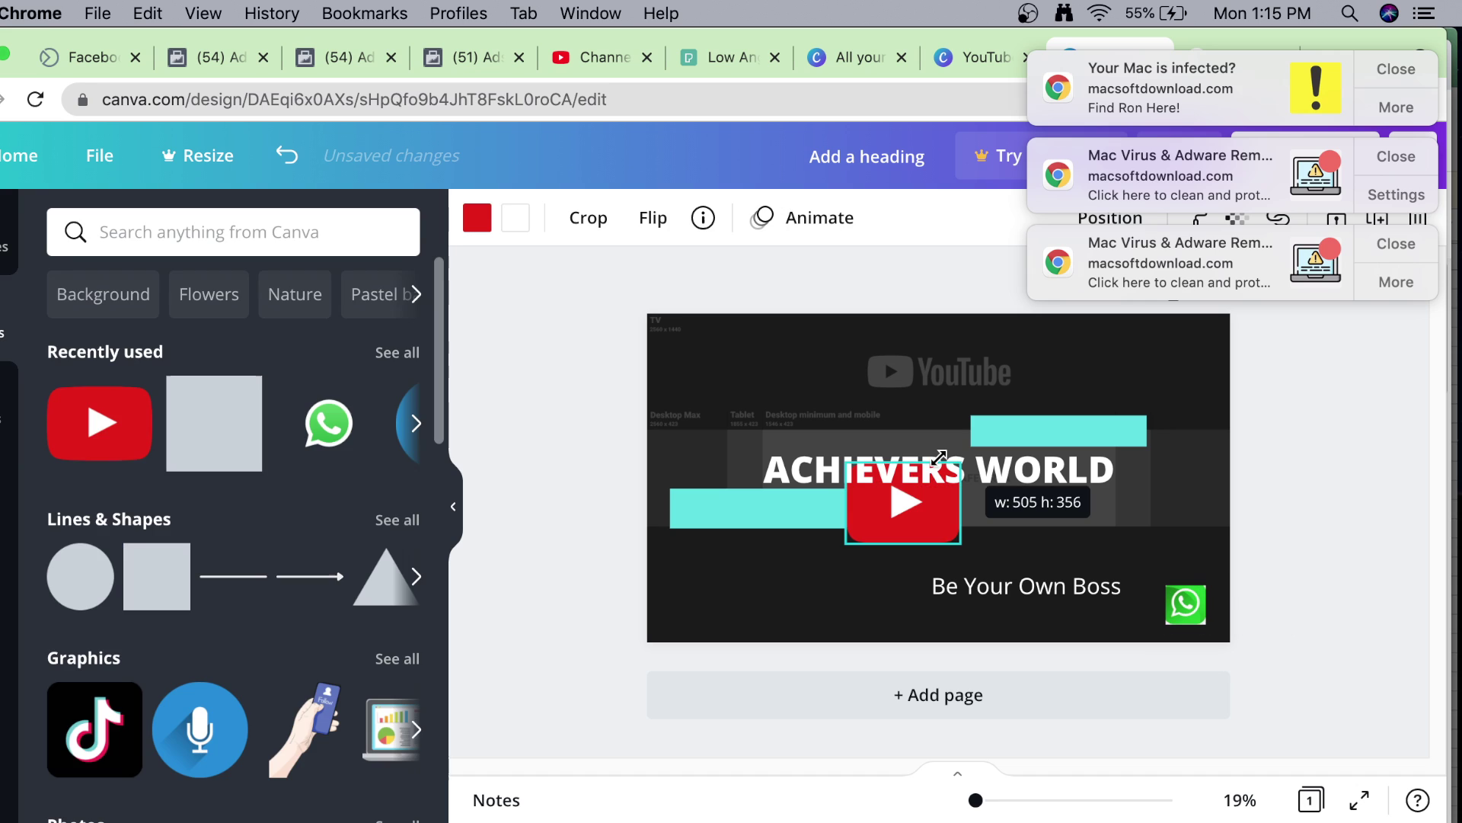
left_click_drag(944, 460, 903, 492)
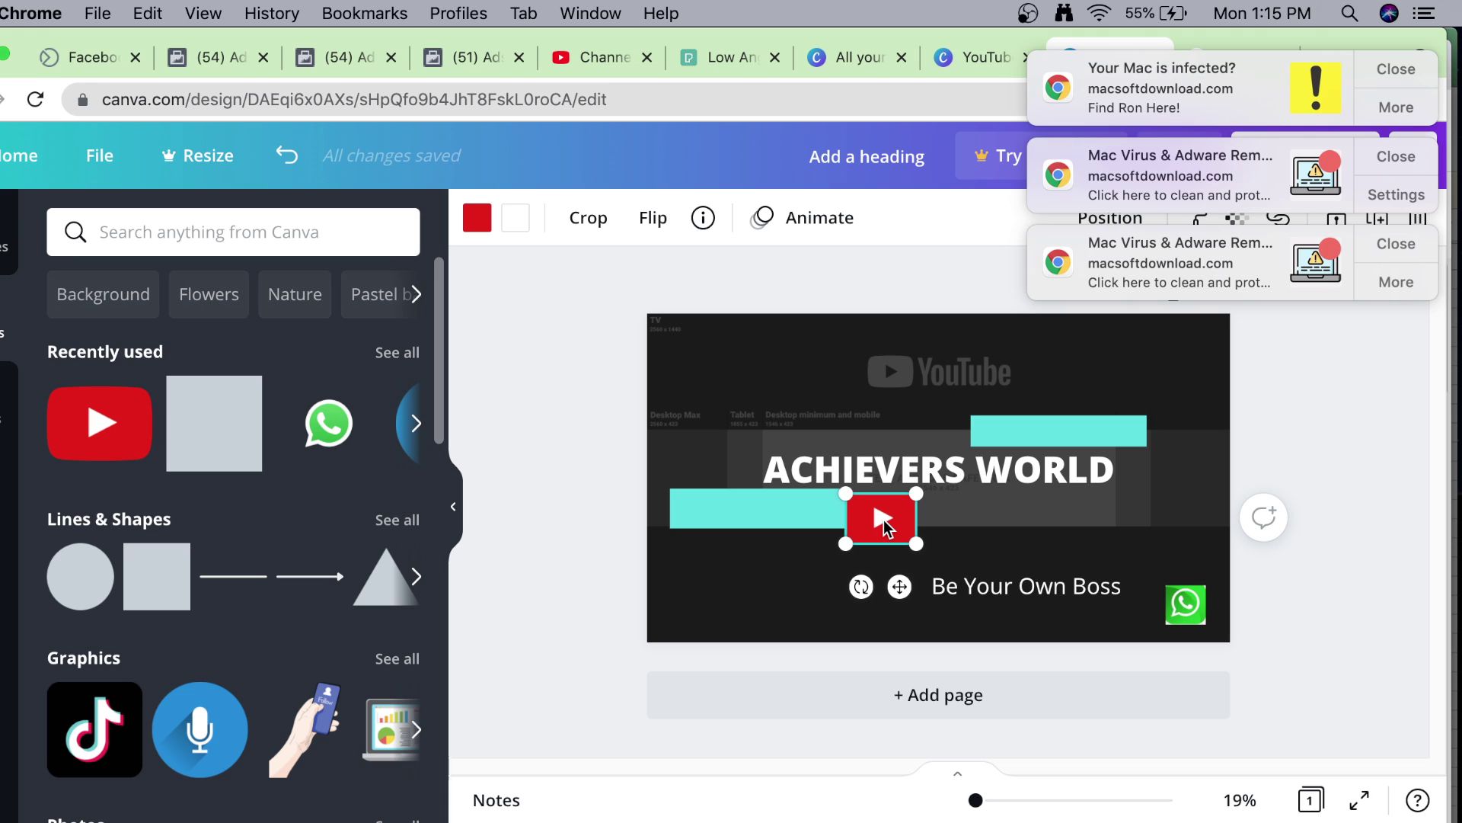
left_click_drag(884, 520, 1095, 514)
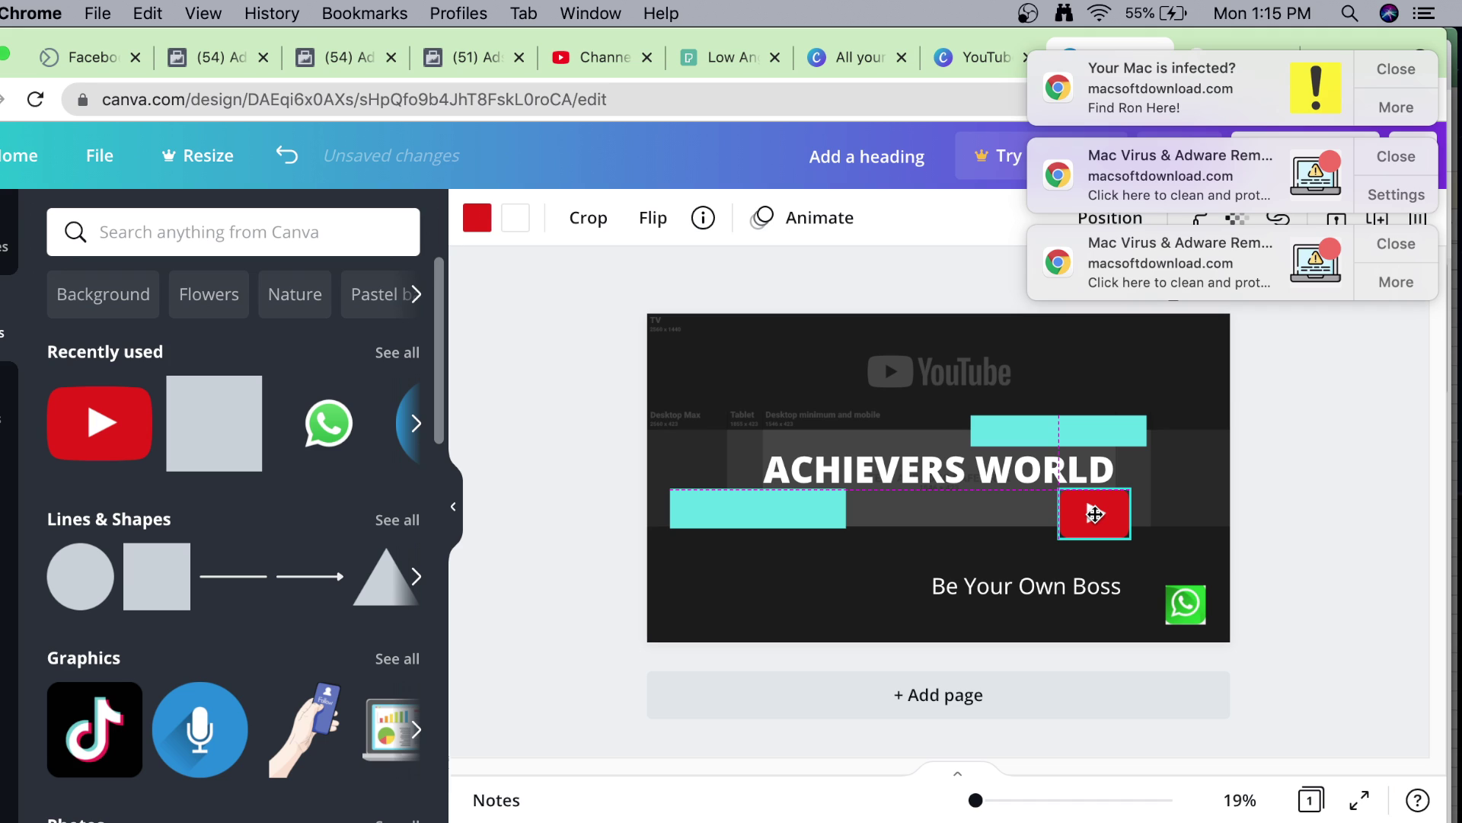
left_click_drag(1094, 514, 1082, 518)
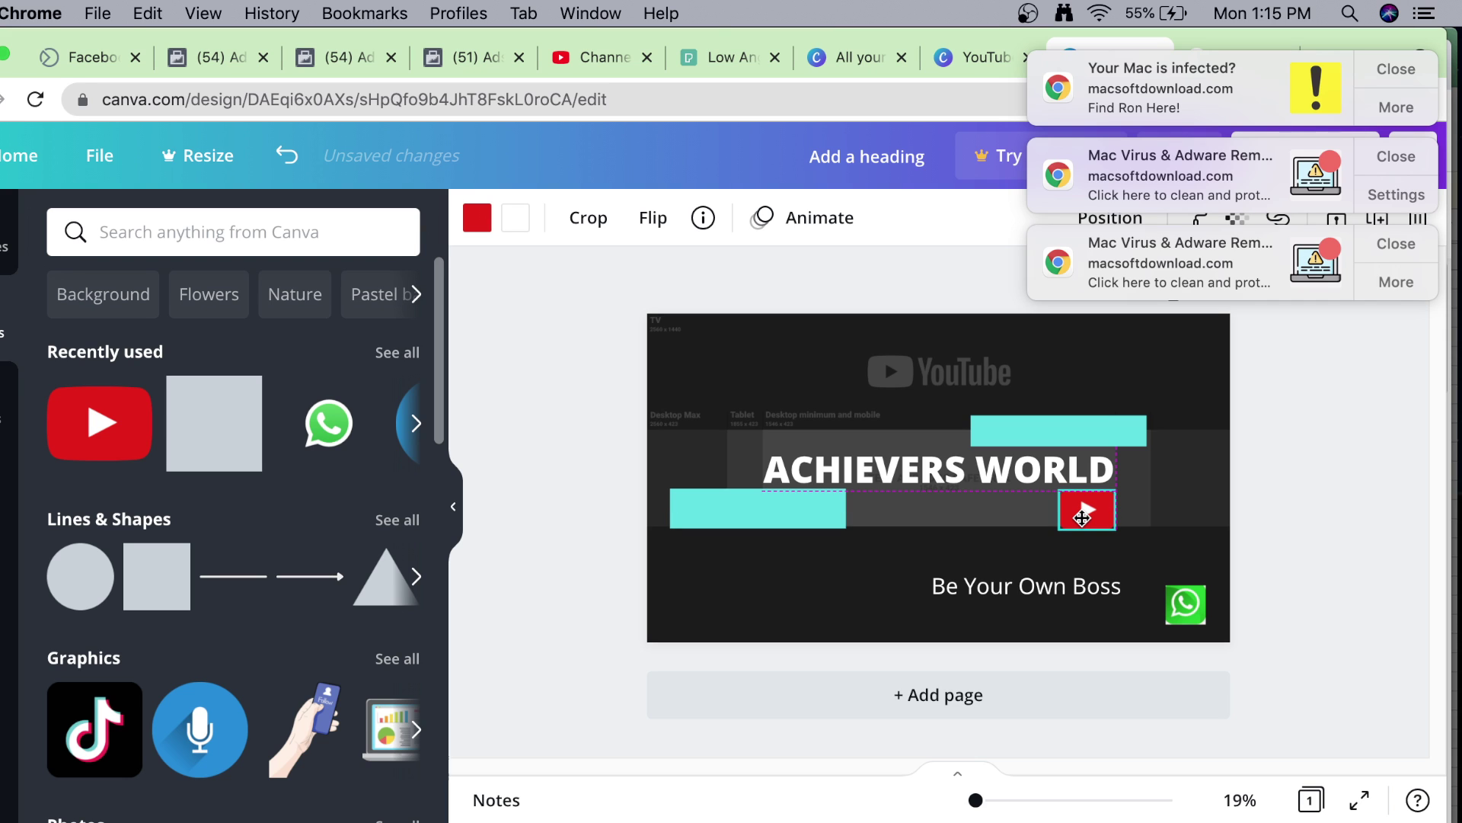
Add the round Twitter icon to the banner, shrink it and place it directly beside the WhatsApp icon, nudging that one toward the edge.
scroll(268, 571, "down", 2)
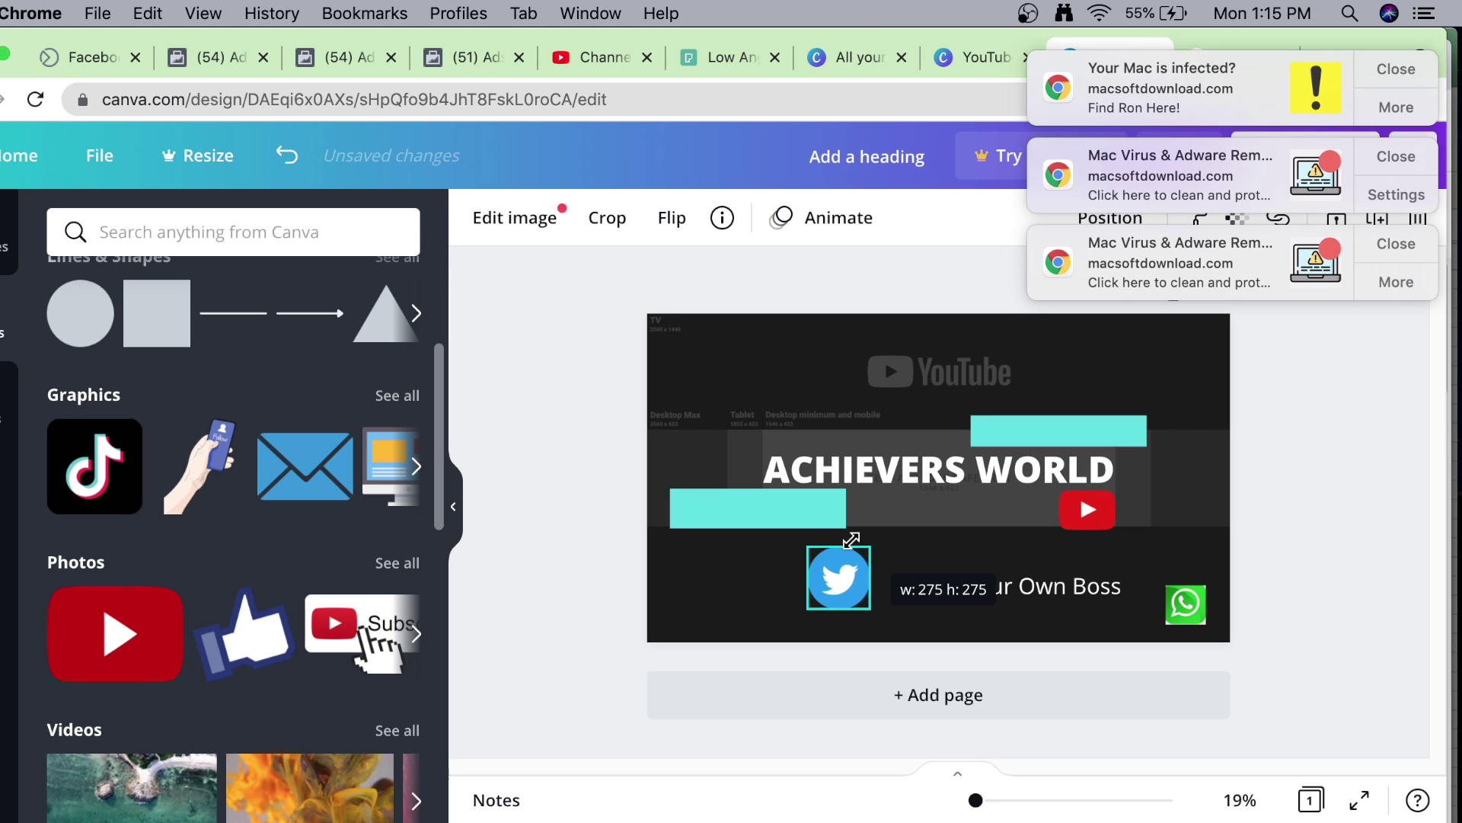
left_click(1195, 600)
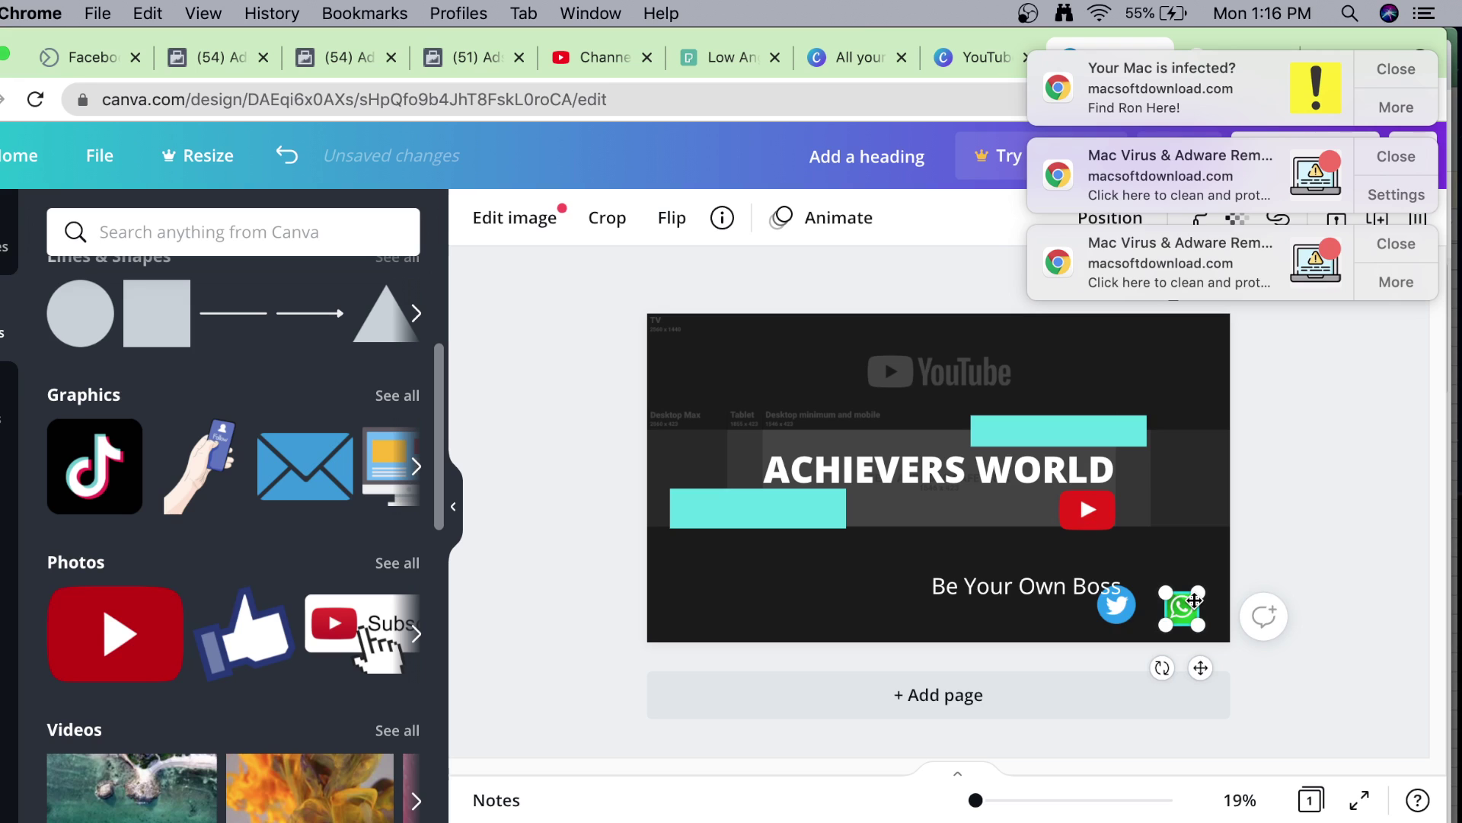
left_click_drag(1126, 604, 1144, 601)
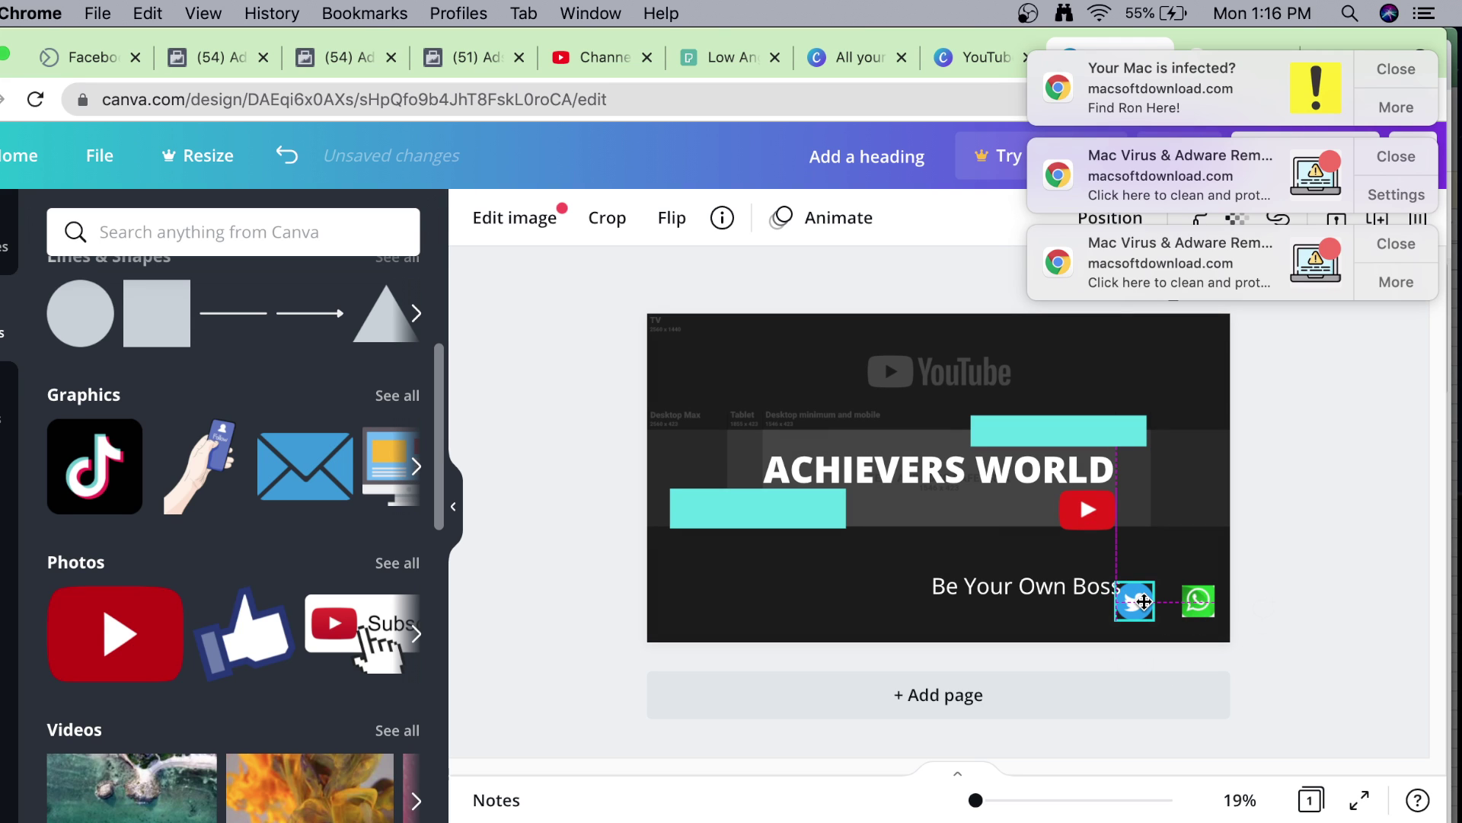
left_click_drag(1144, 601, 1144, 602)
Unlock the YouTube size-guide overlay, make it fully transparent so only the black background shows, and lock it again.
left_click(973, 378)
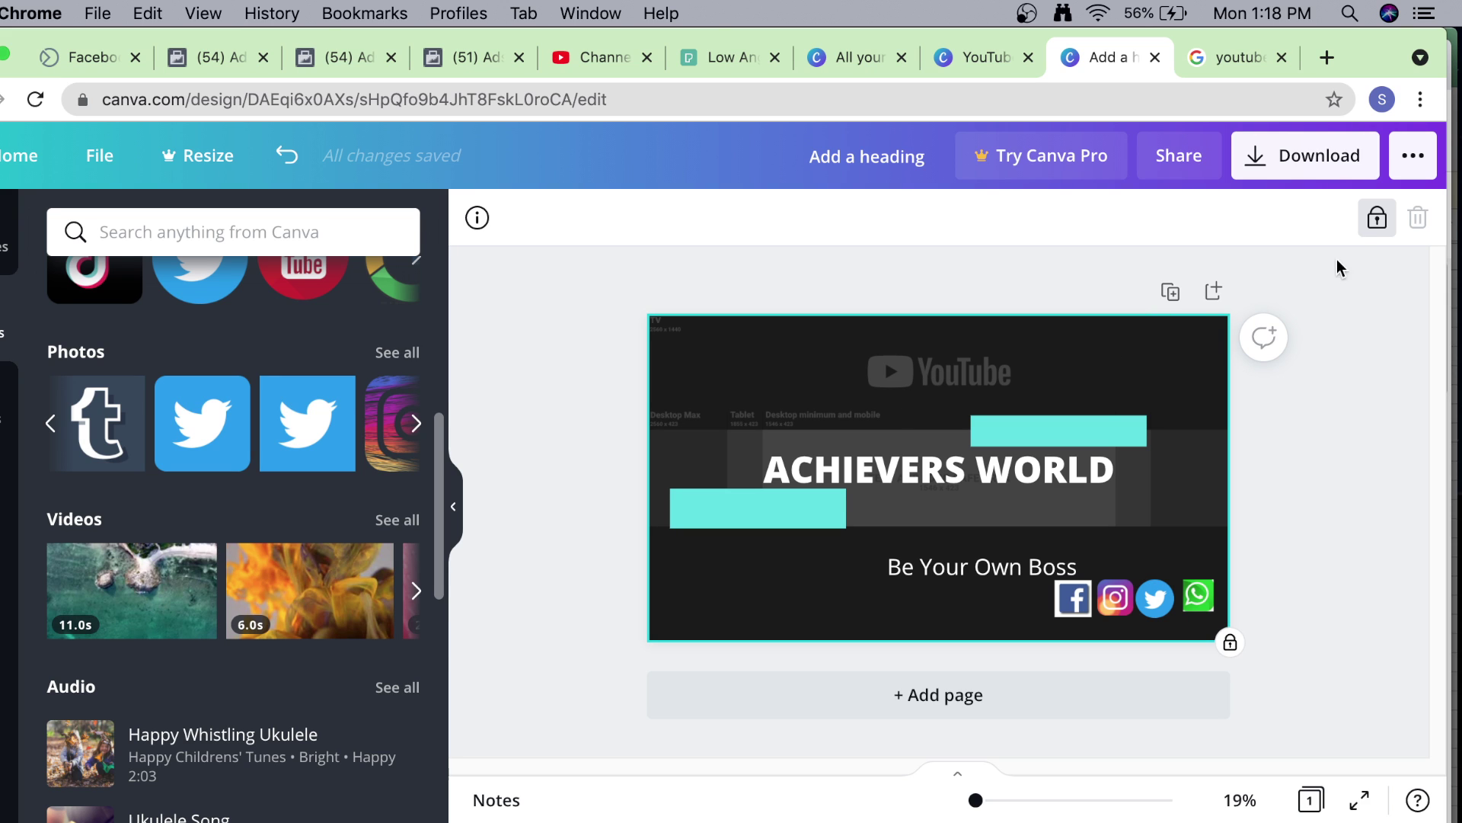
left_click(1375, 221)
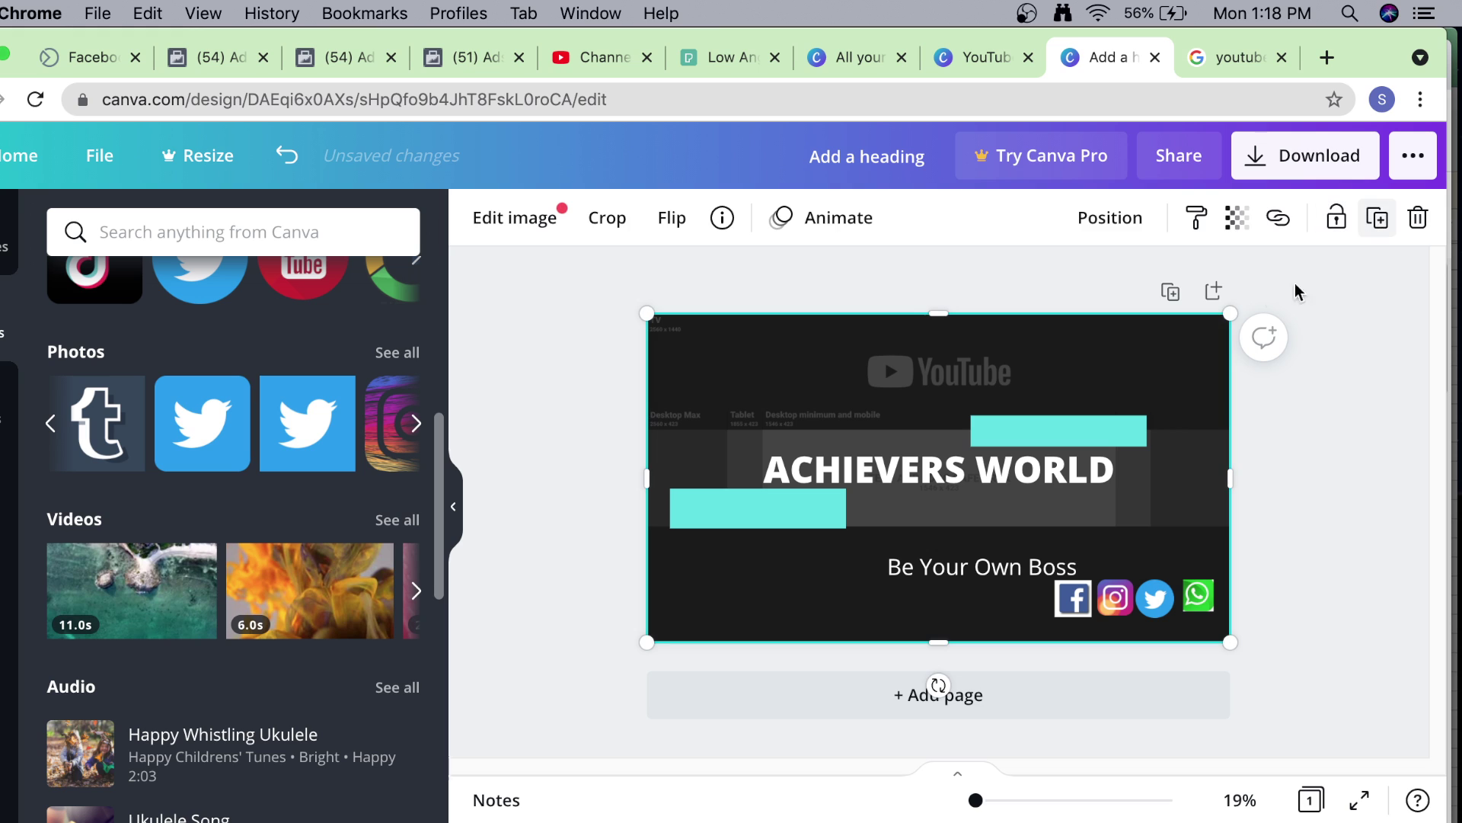
left_click(1241, 221)
left_click_drag(1066, 297, 798, 351)
left_click(797, 348)
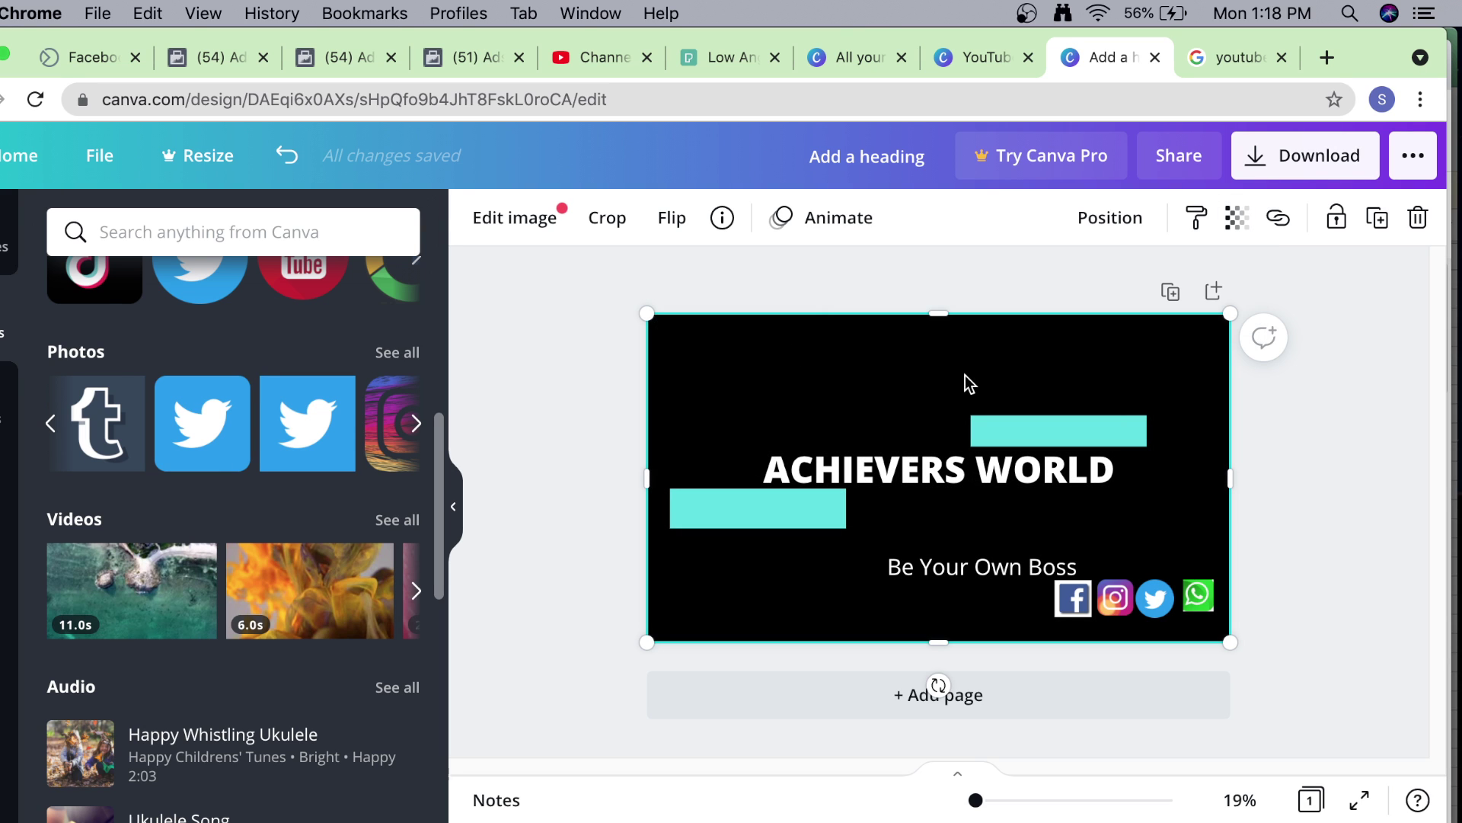
left_click(1336, 219)
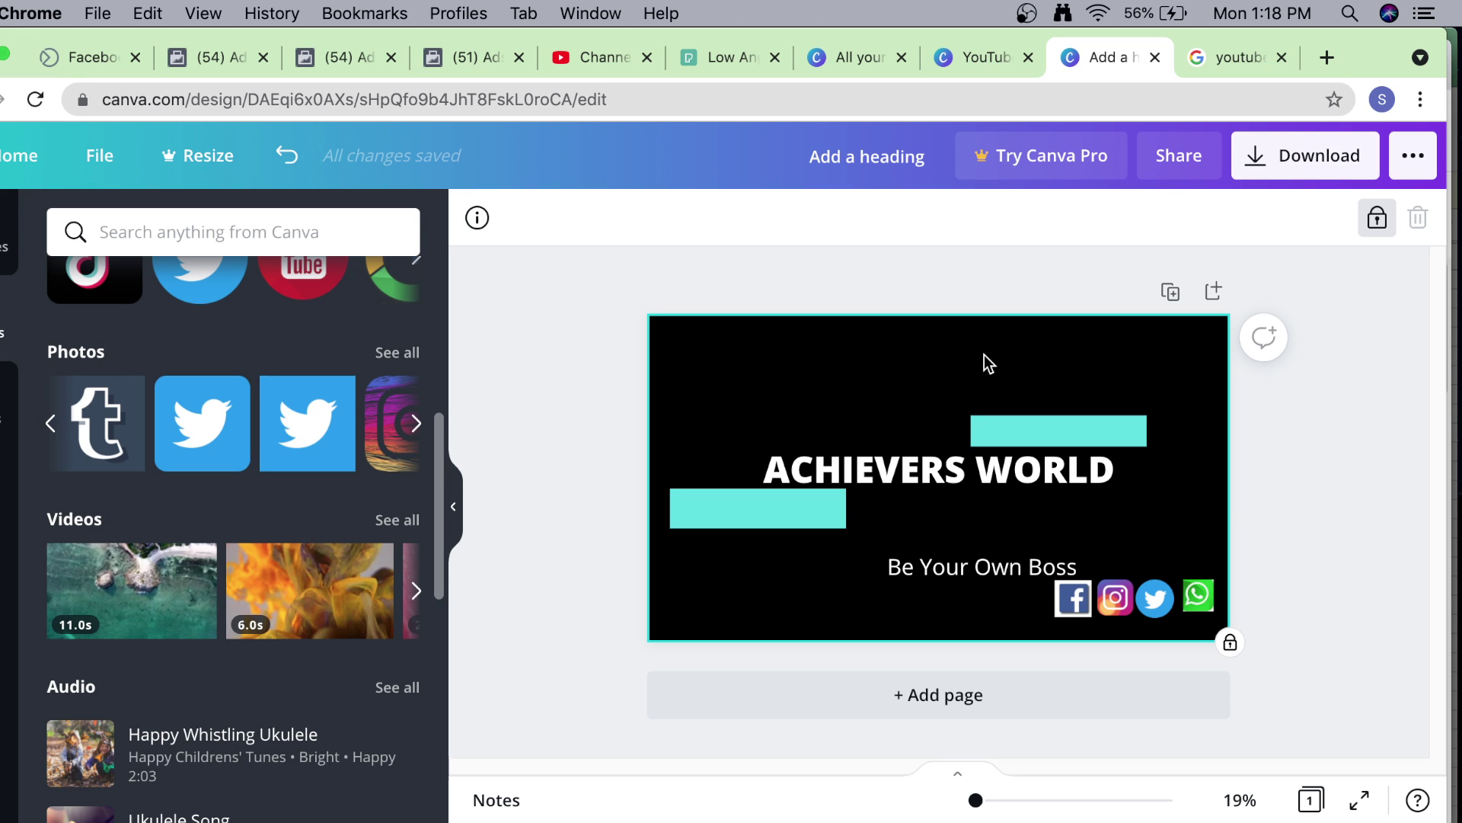
Download the banner as a PNG, open the saved file to check it, and close the preview.
left_click(1326, 157)
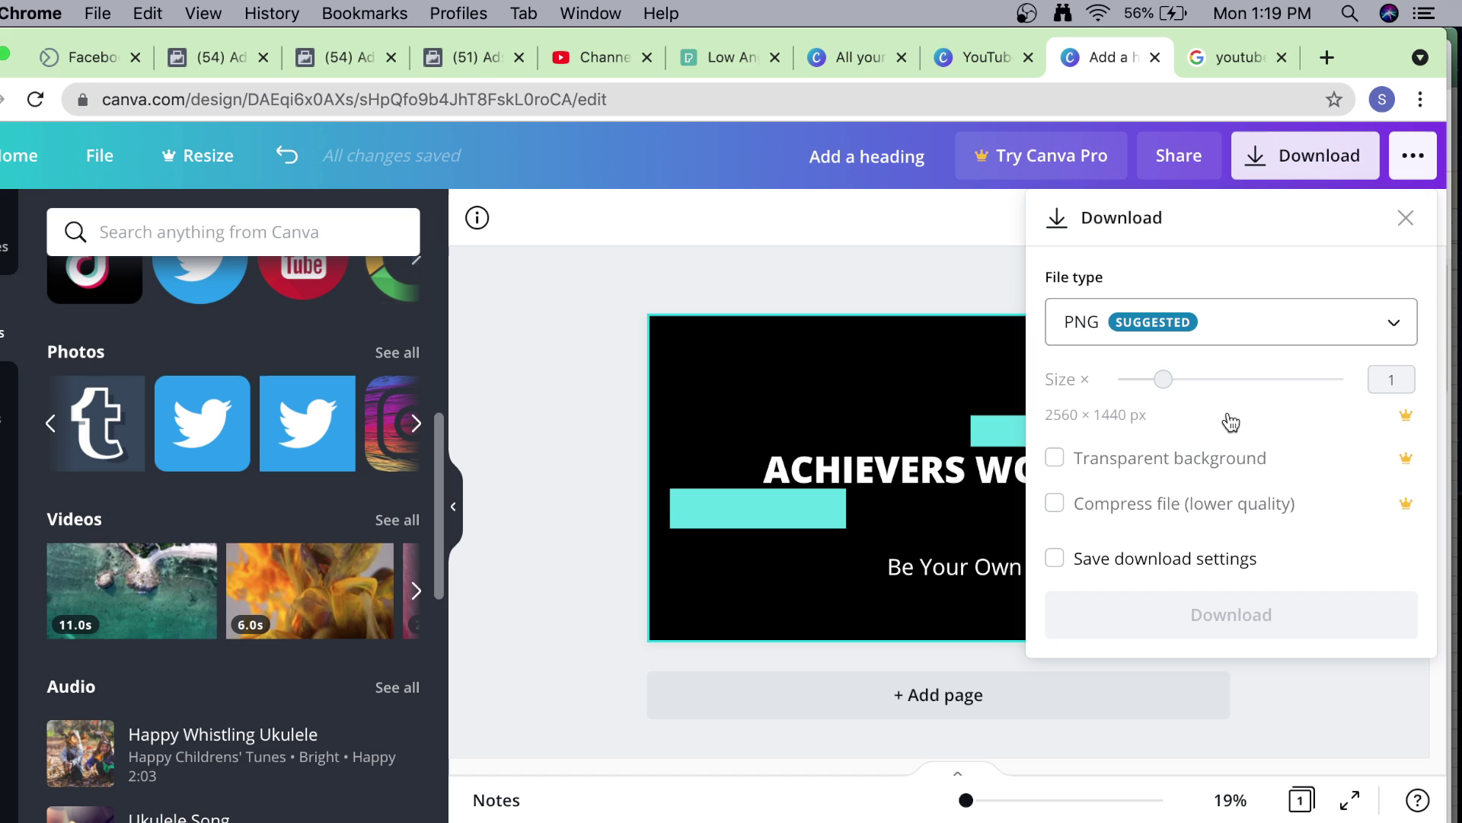
left_click(1270, 621)
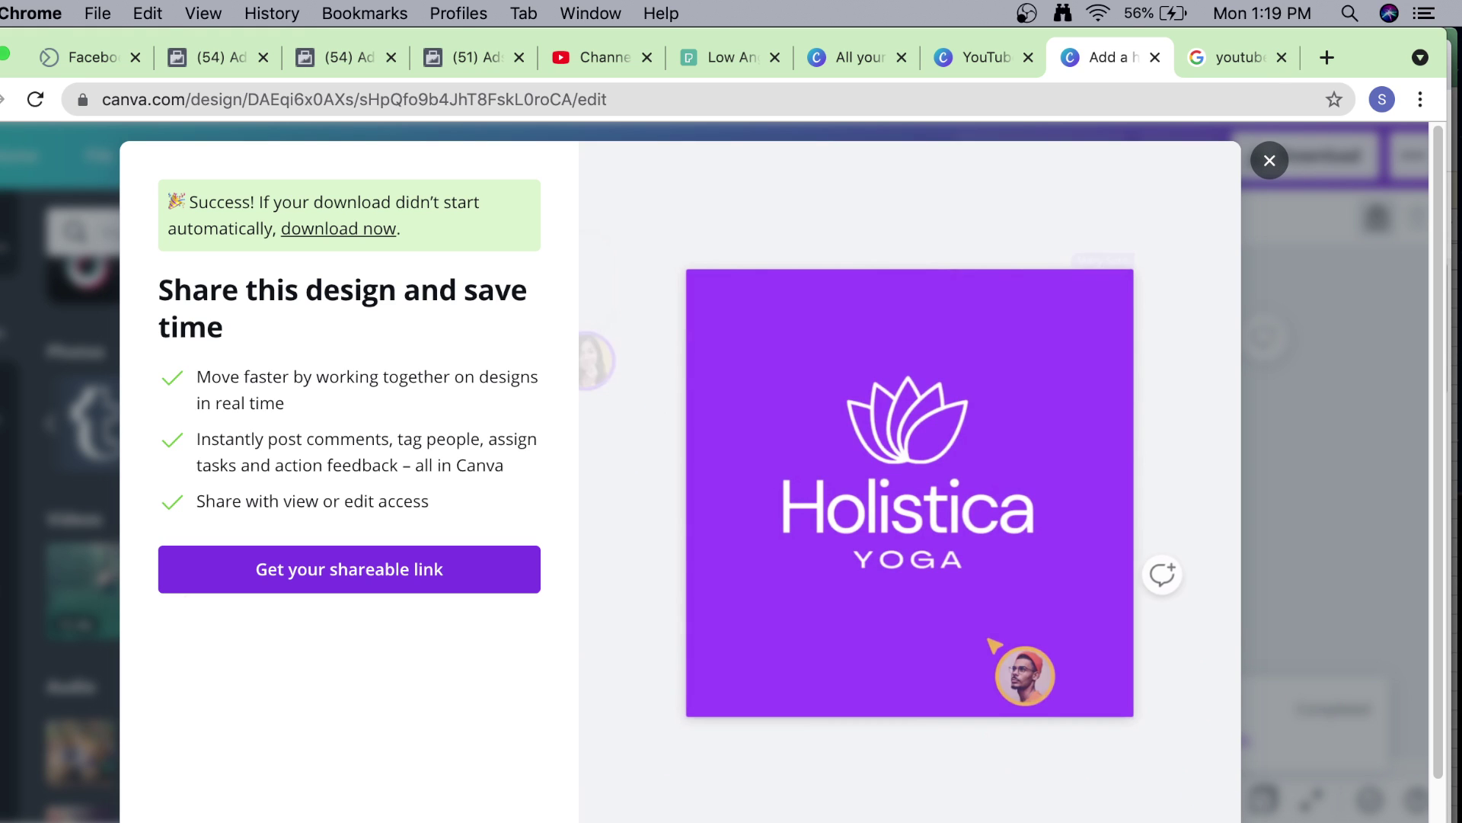
left_click(229, 820)
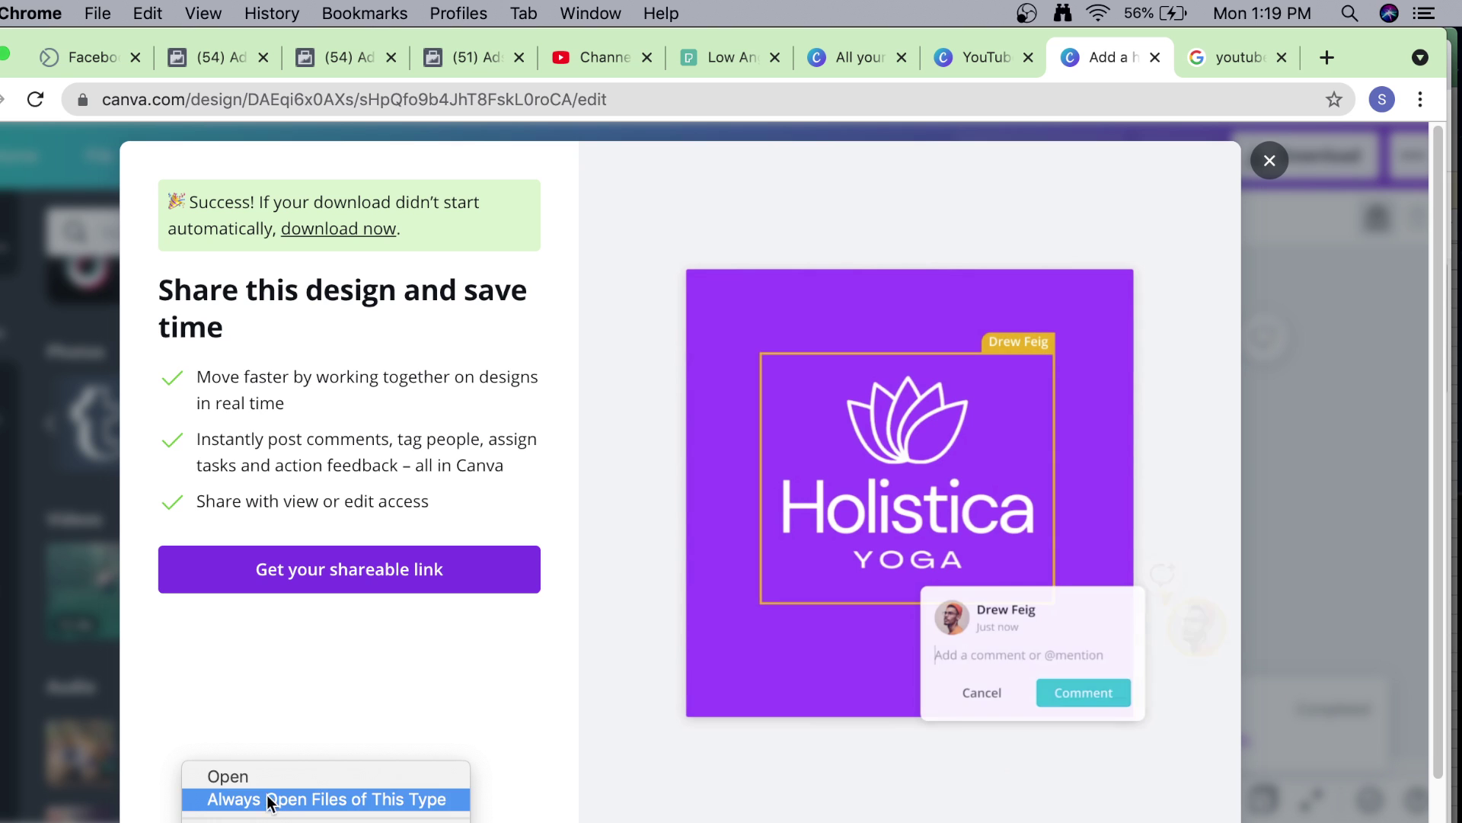
left_click(259, 773)
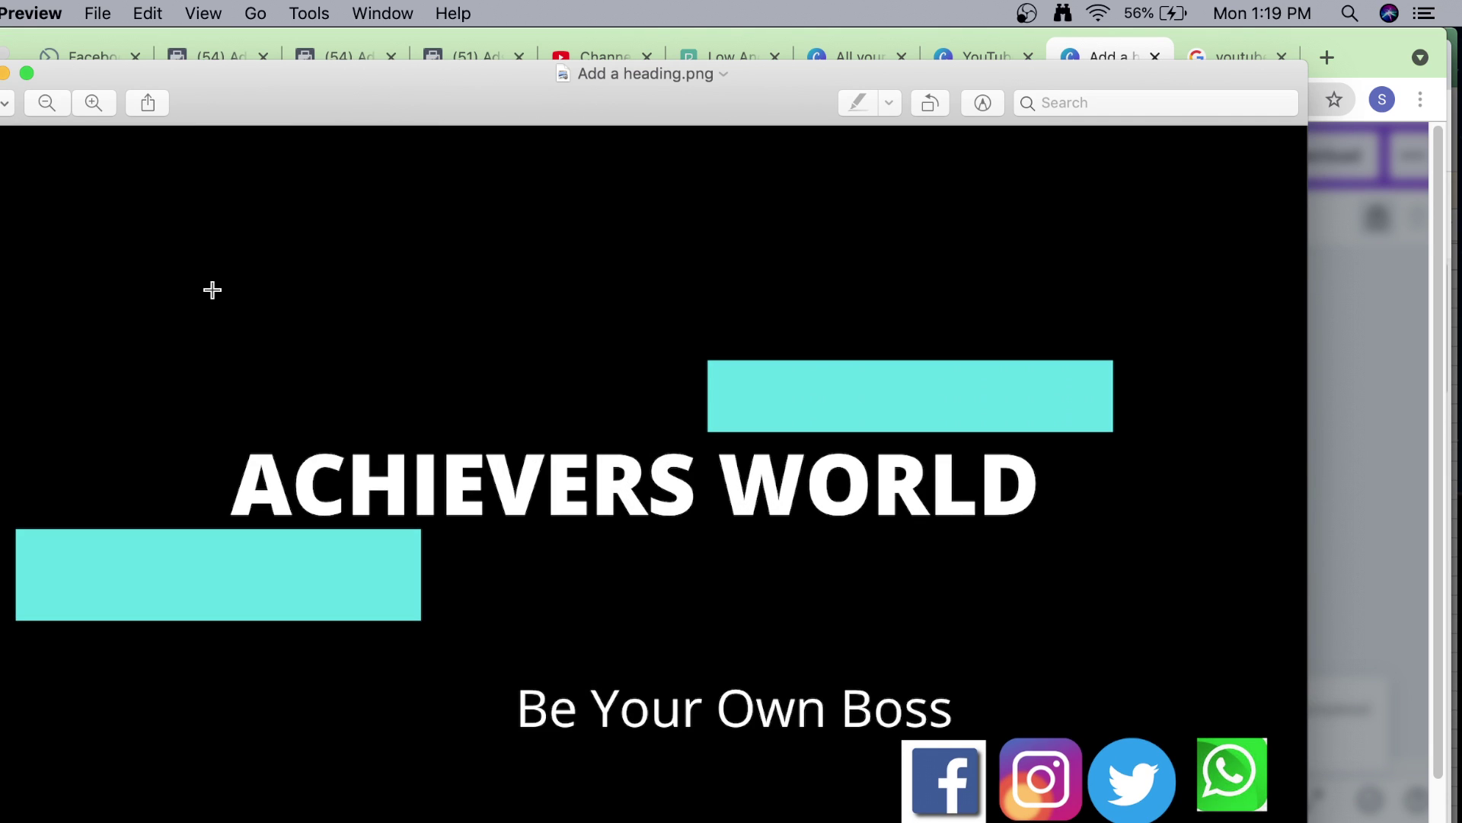
left_click(4, 73)
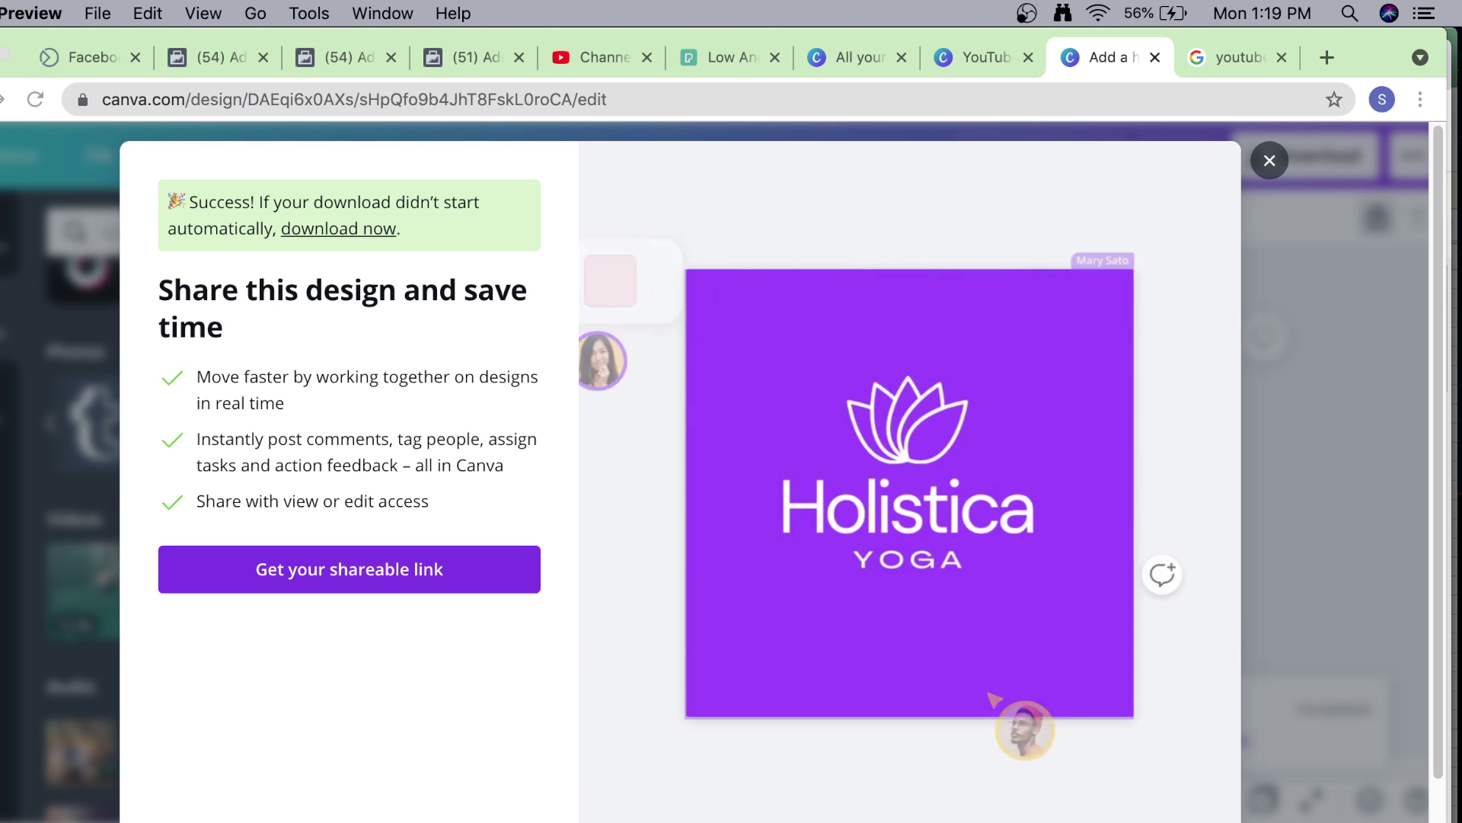
left_click(1278, 164)
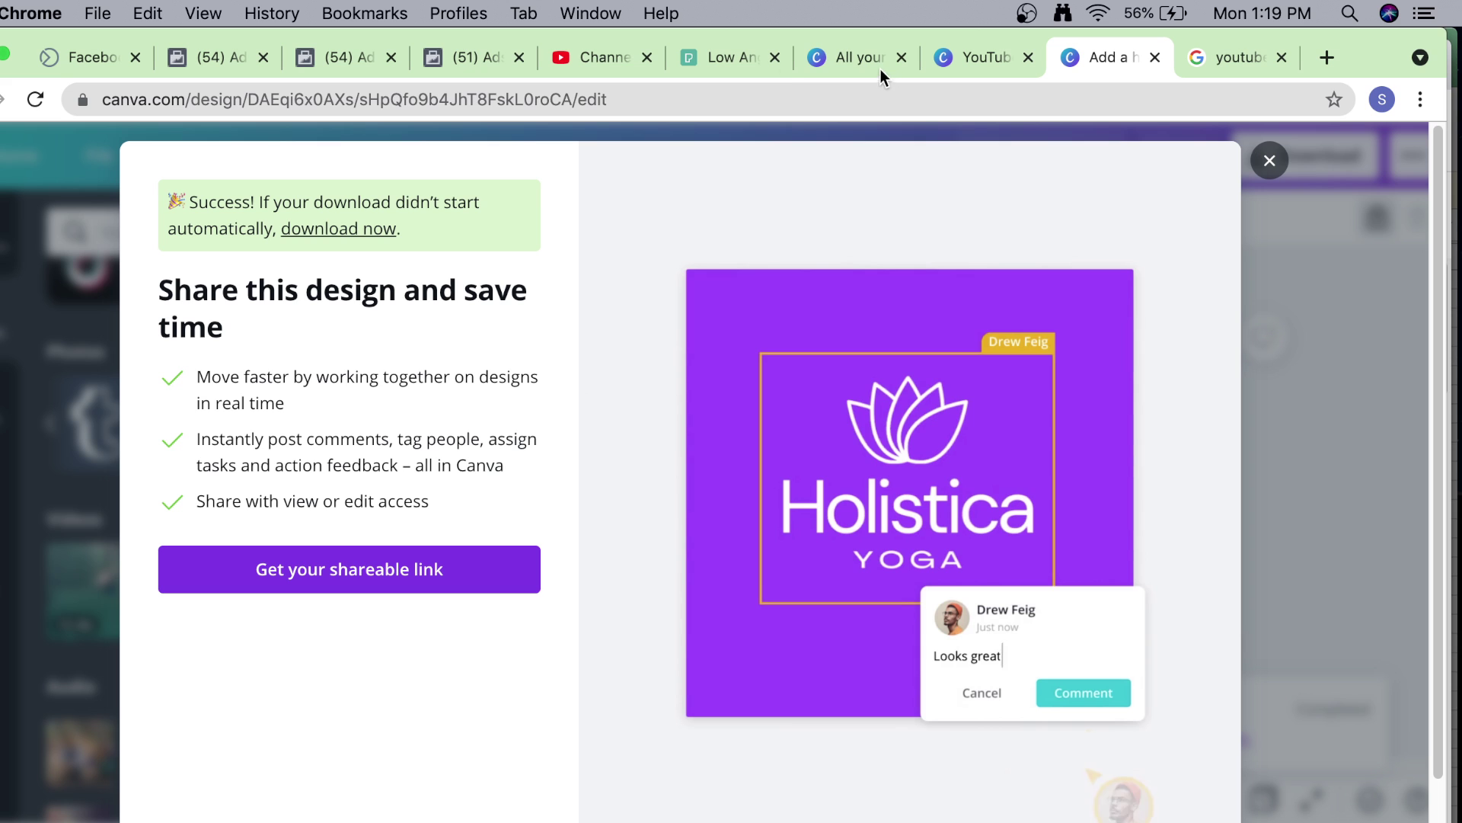
left_click(609, 56)
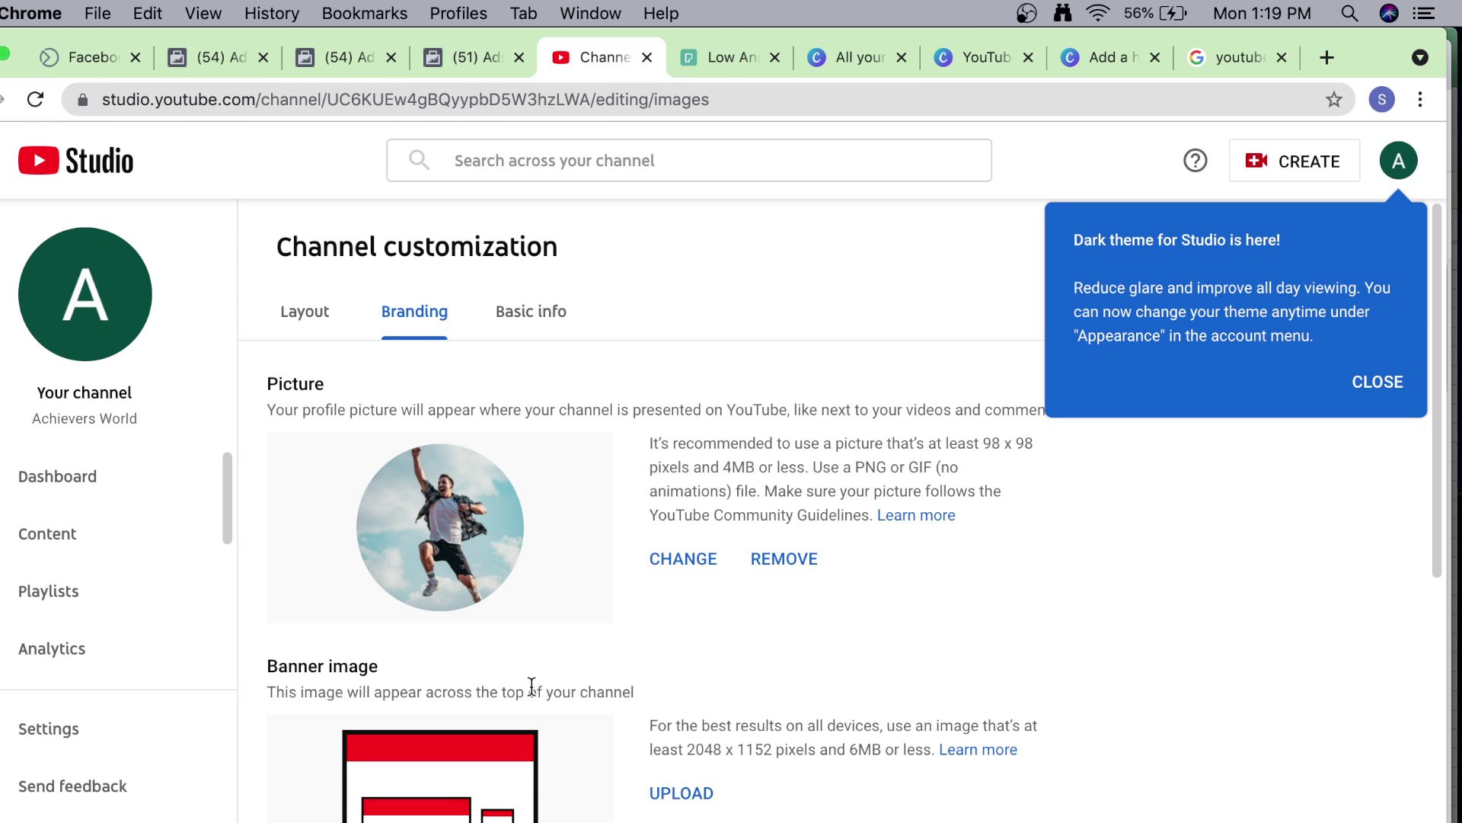
scroll(532, 686, "down", 3)
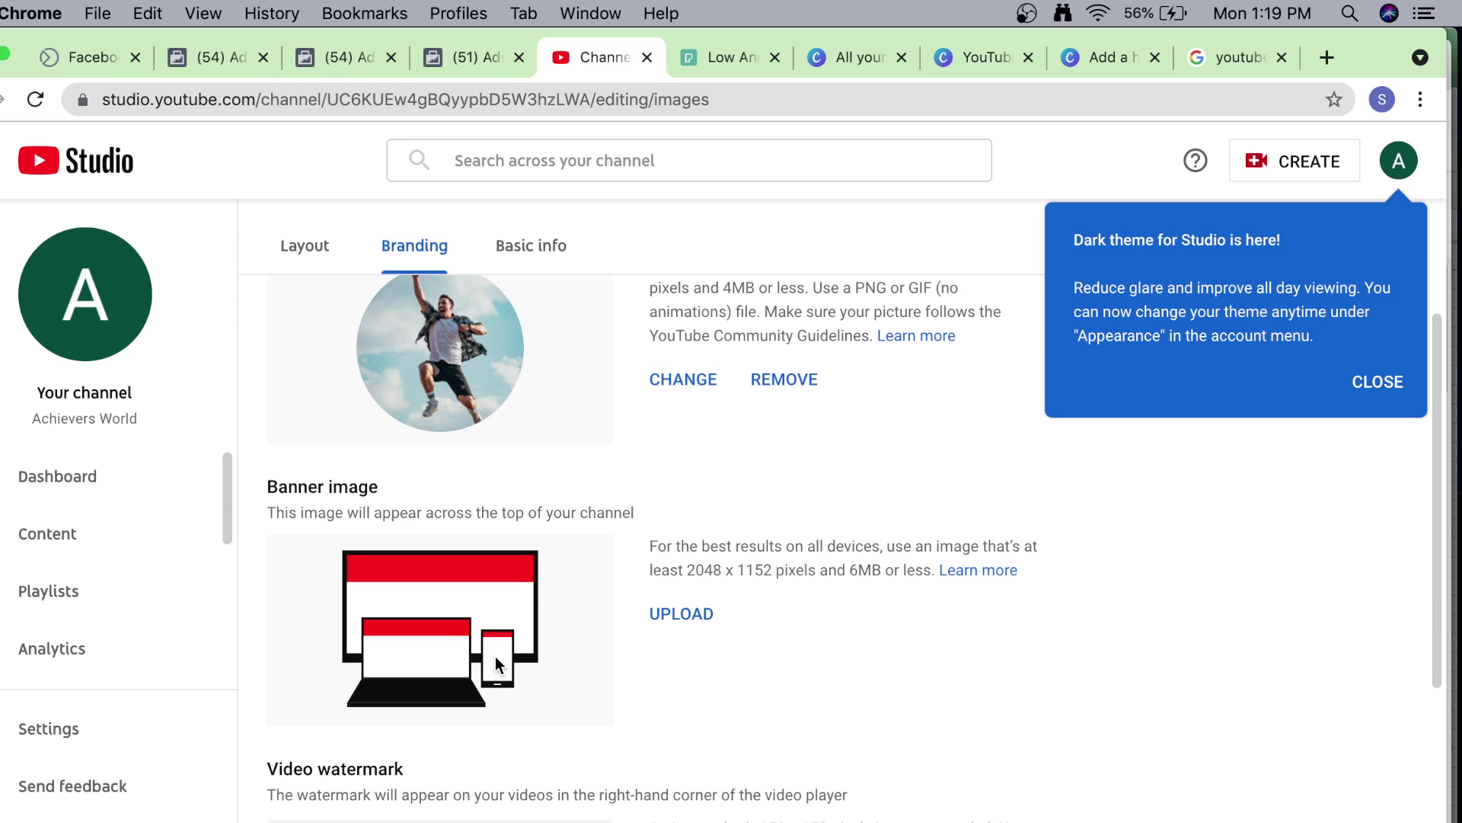
left_click(678, 620)
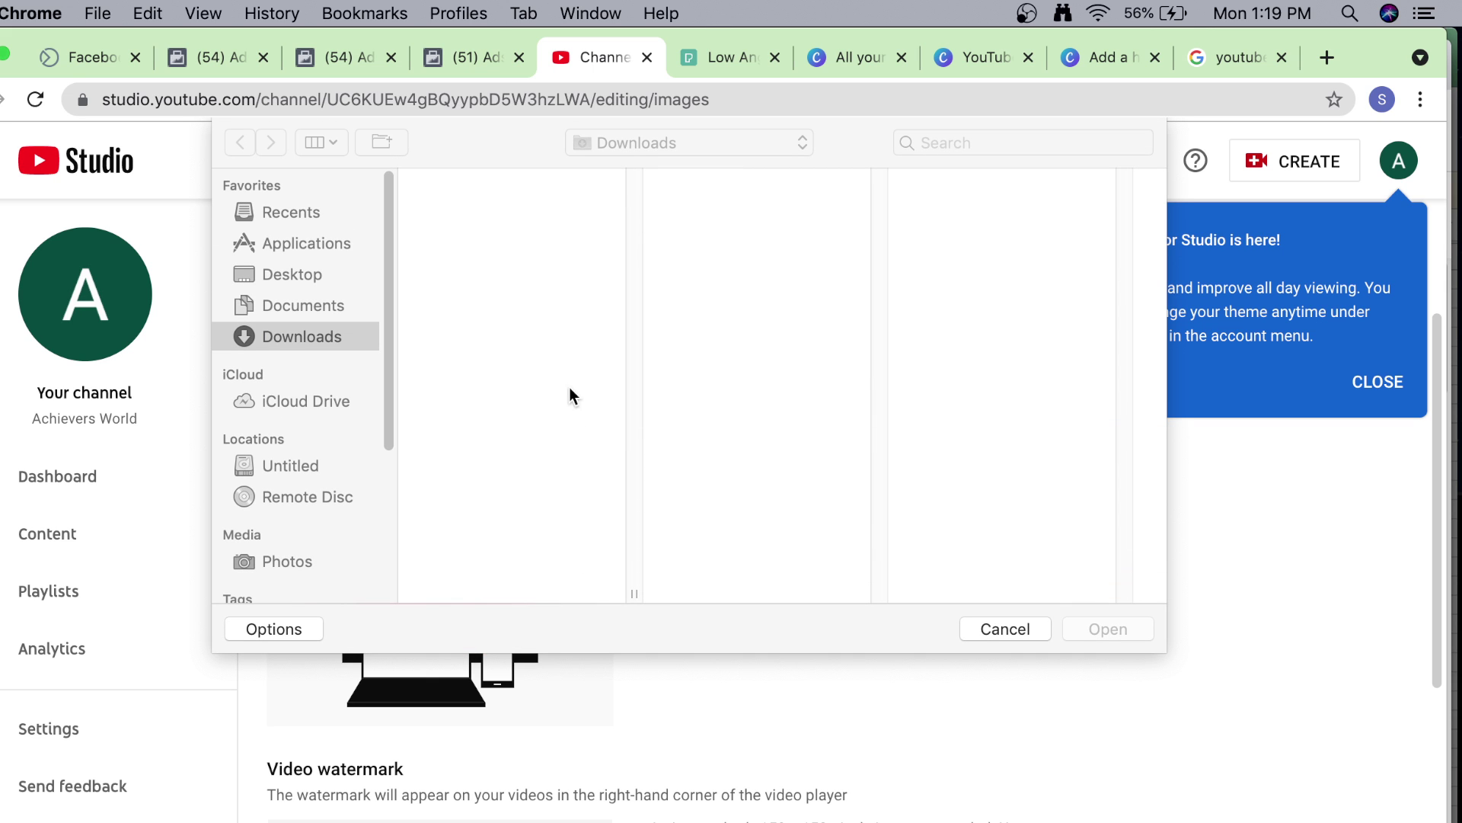
left_click(975, 144)
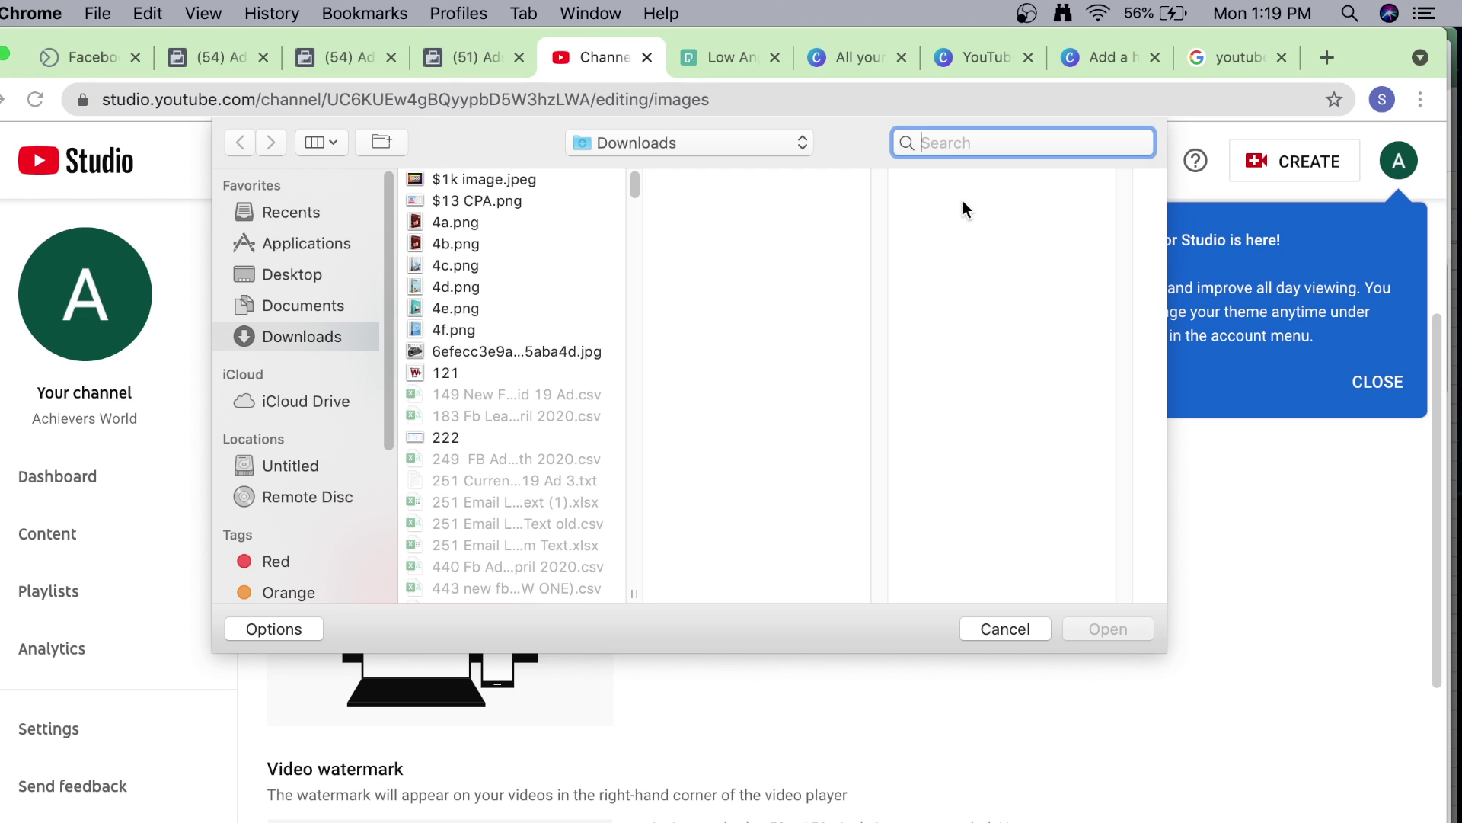
type("Add")
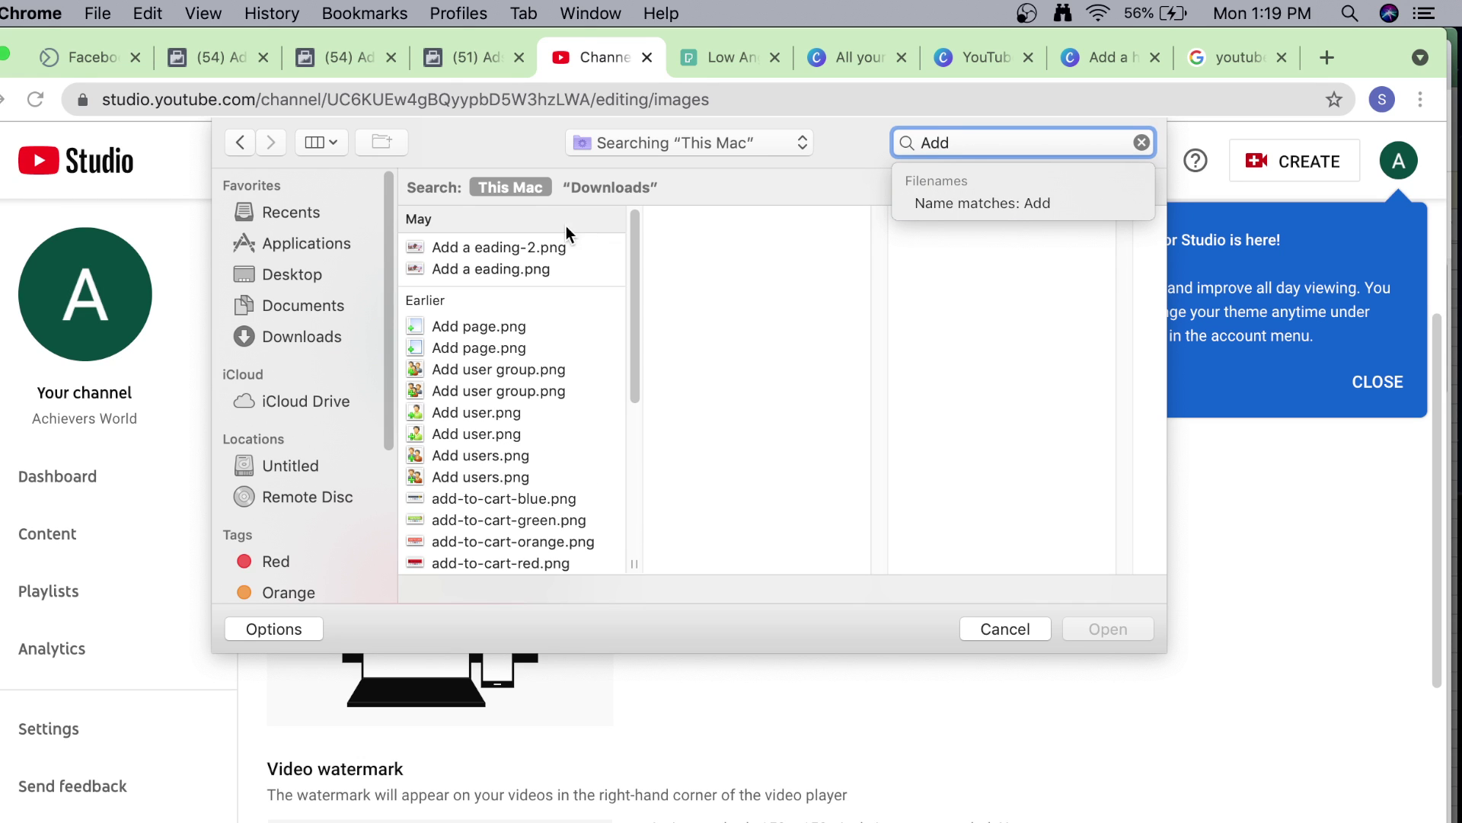
left_click(527, 247)
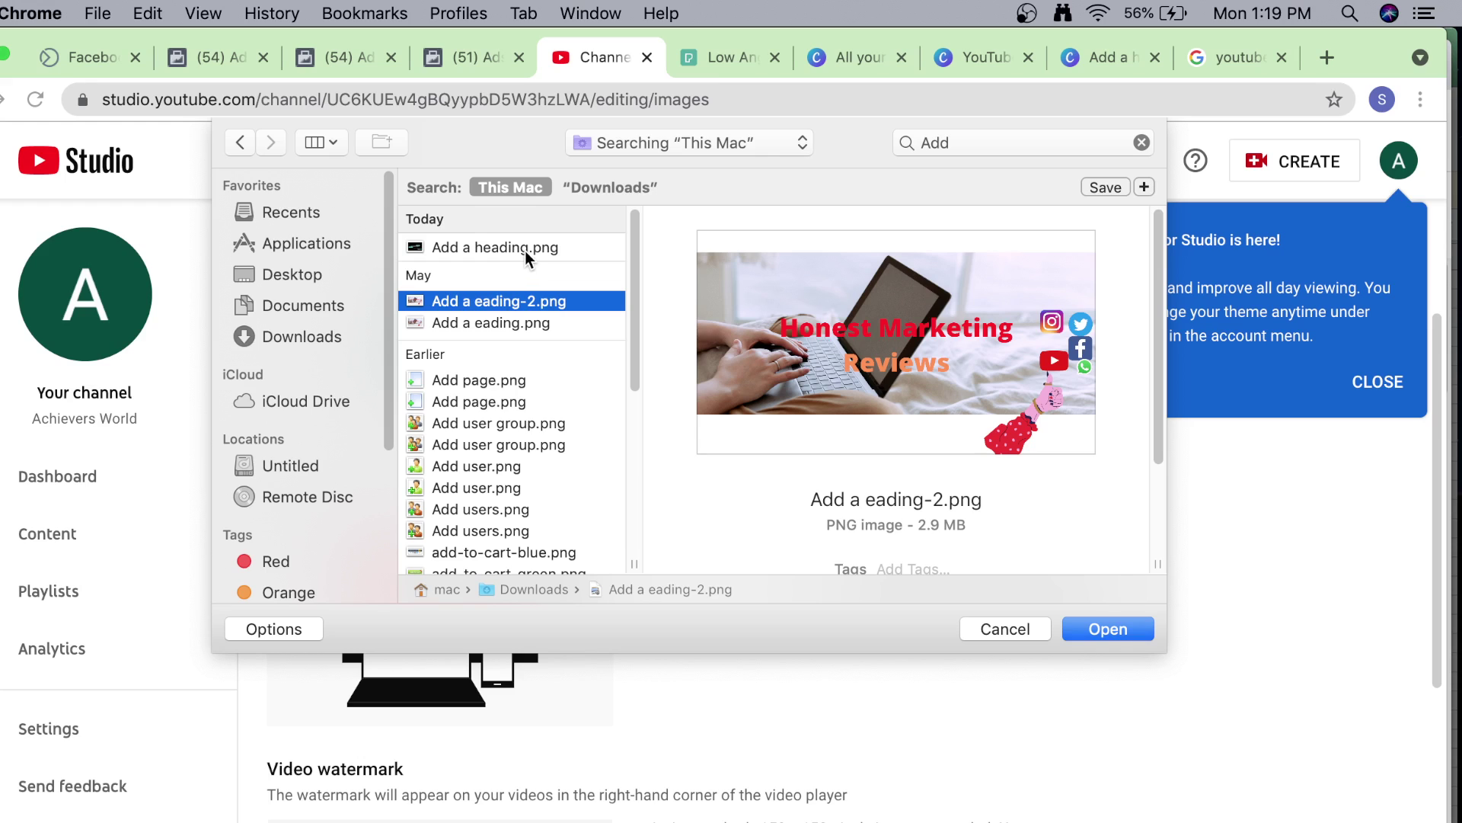
left_click(540, 248)
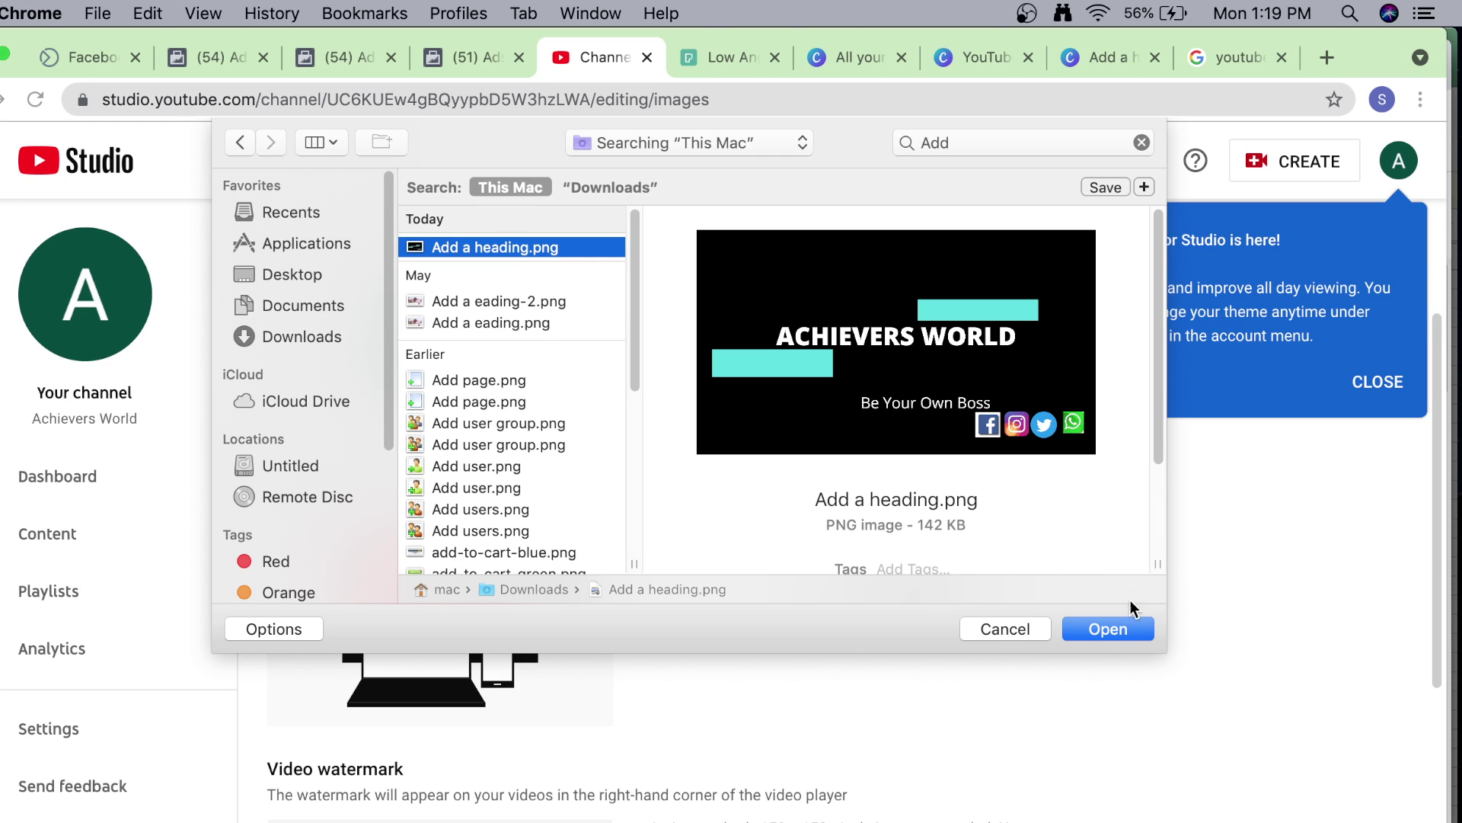
left_click(1125, 629)
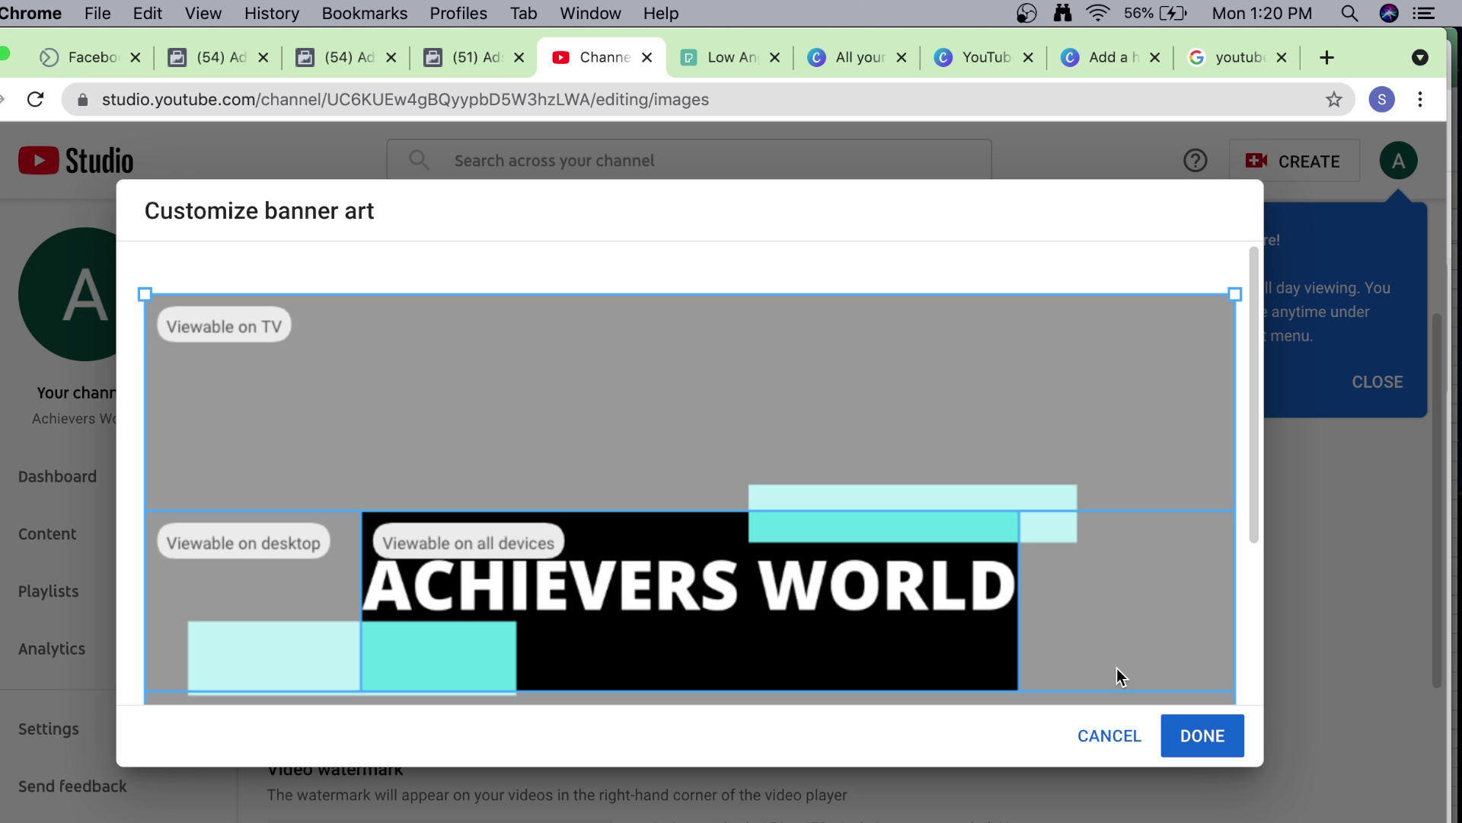
Examine which banner elements fall inside the desktop and all-devices areas, cancel the banner upload and dismiss the virus notification.
scroll(1085, 550, "down", 3)
scroll(1085, 550, "down", 3)
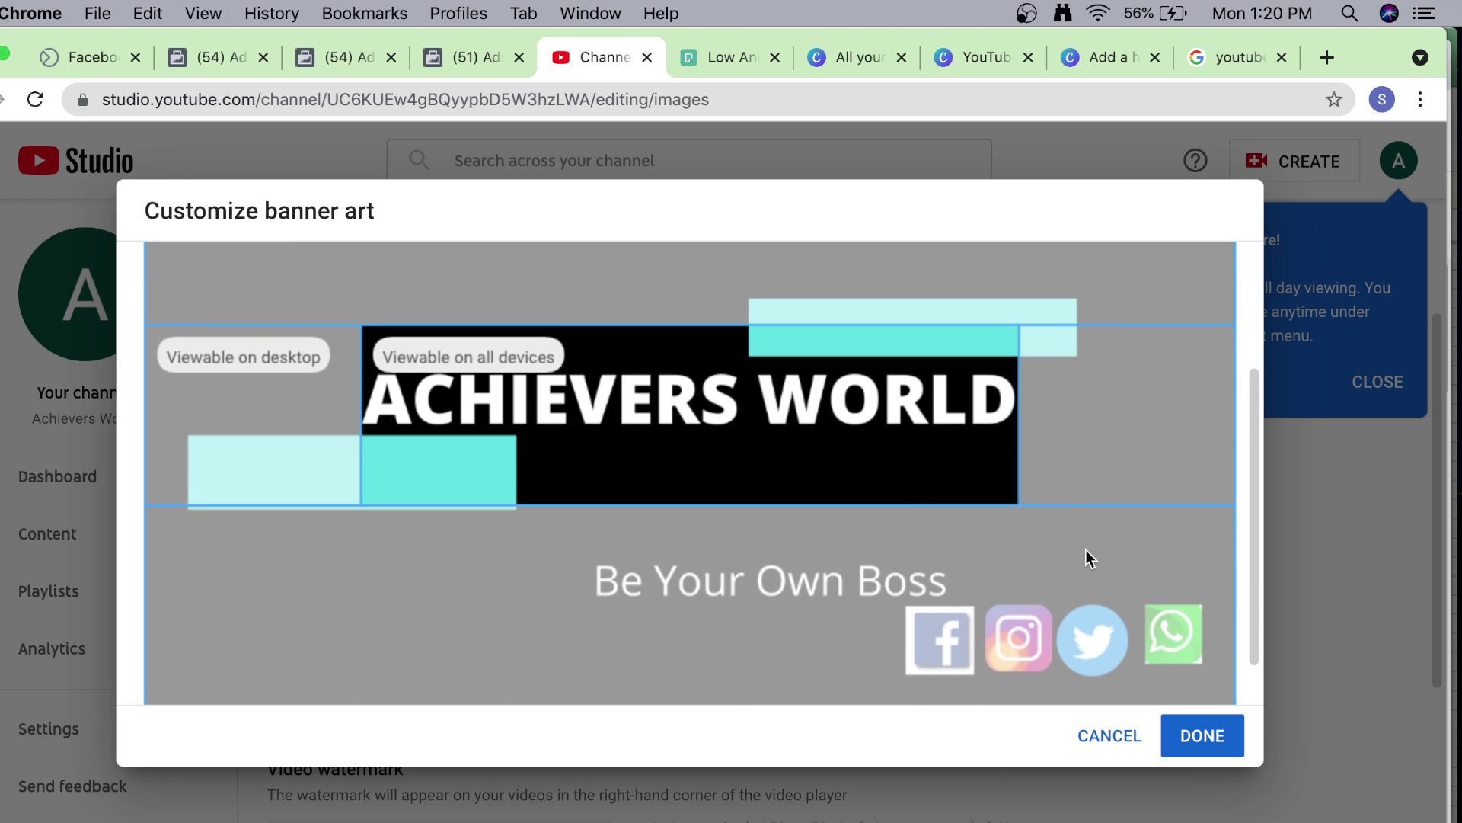
scroll(1085, 550, "up", 1)
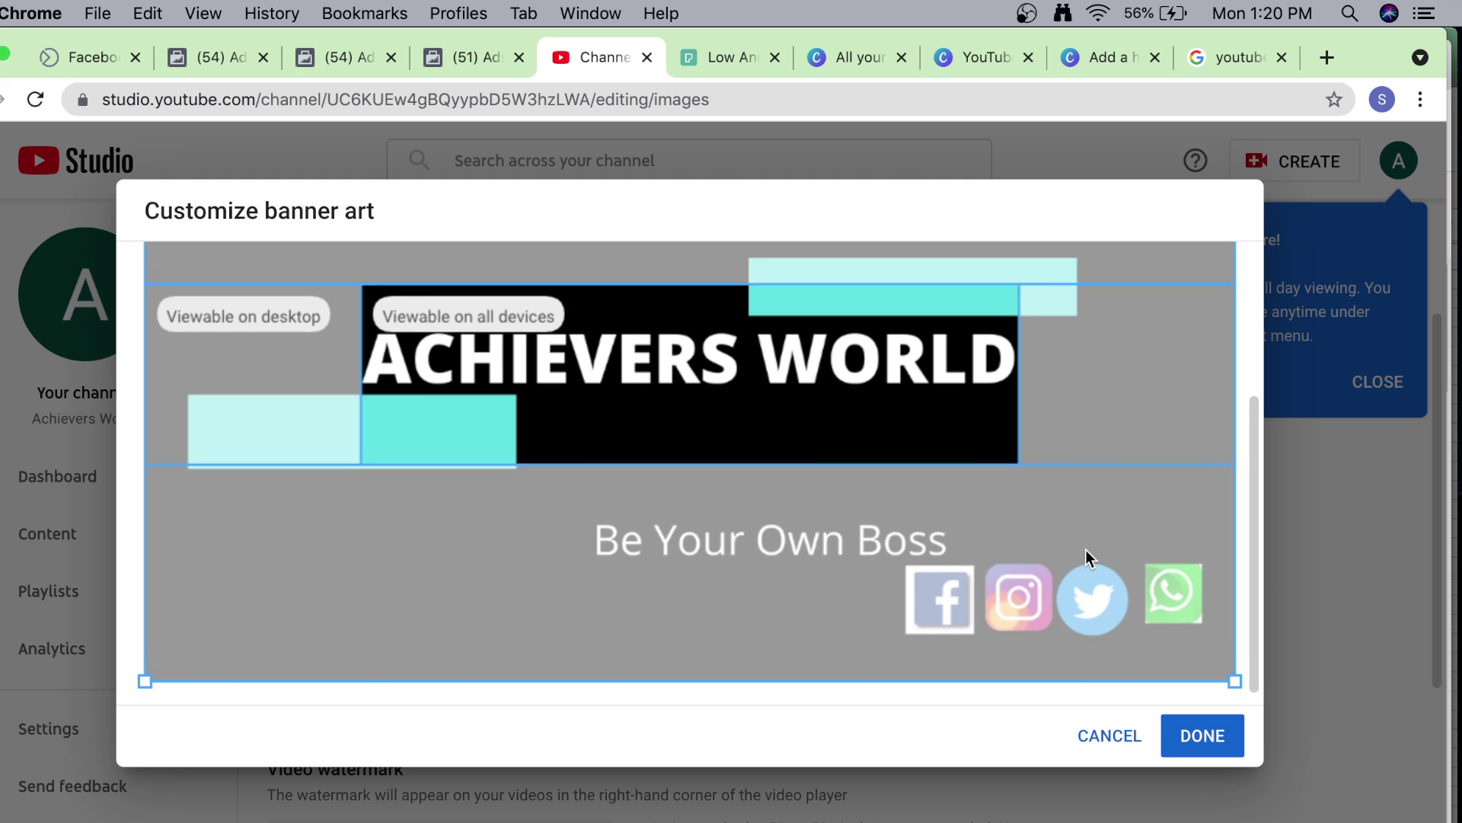
scroll(1086, 550, "up", 3)
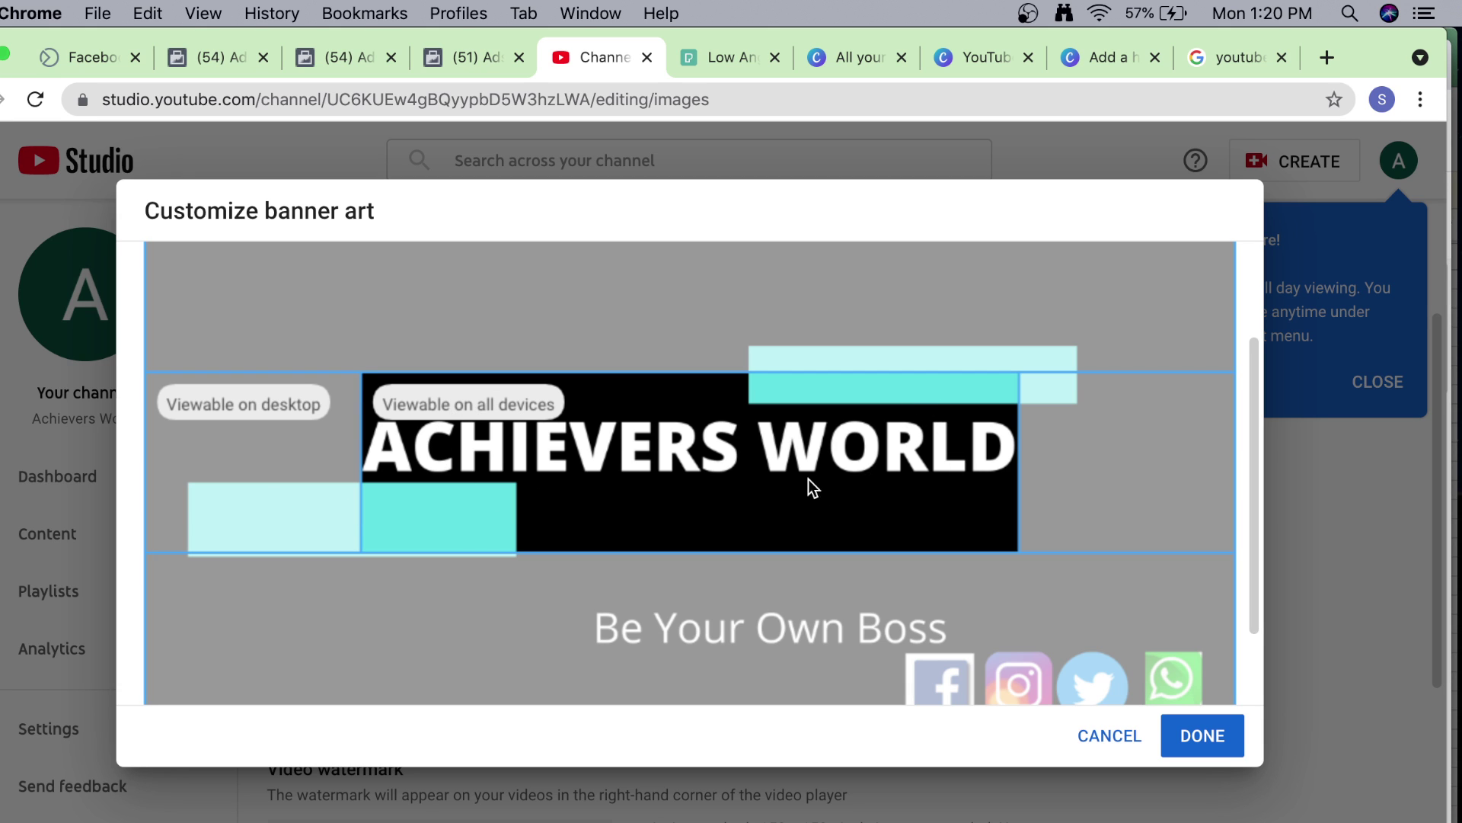
scroll(866, 513, "down", 3)
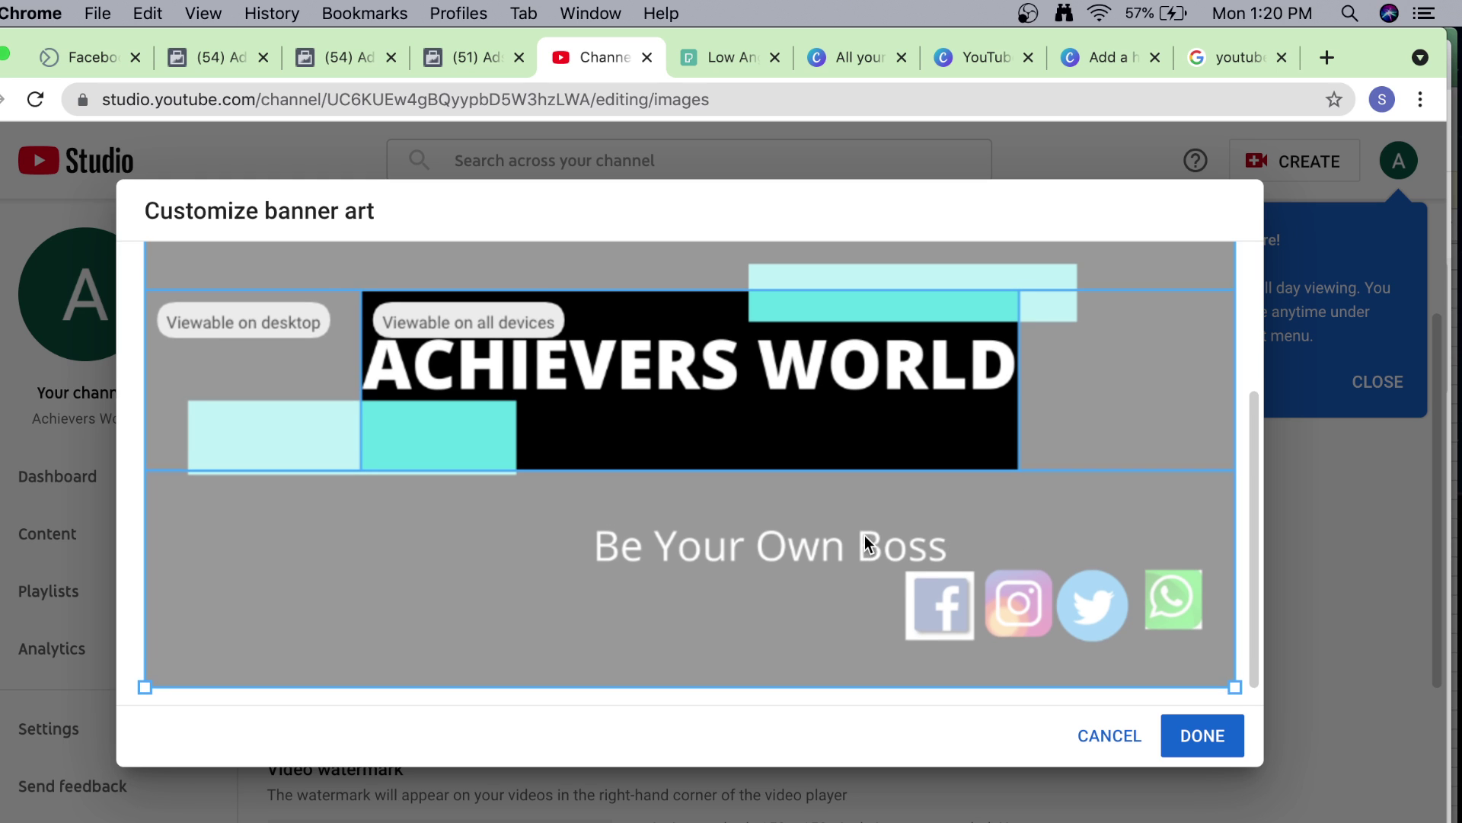
scroll(865, 535, "up", 1)
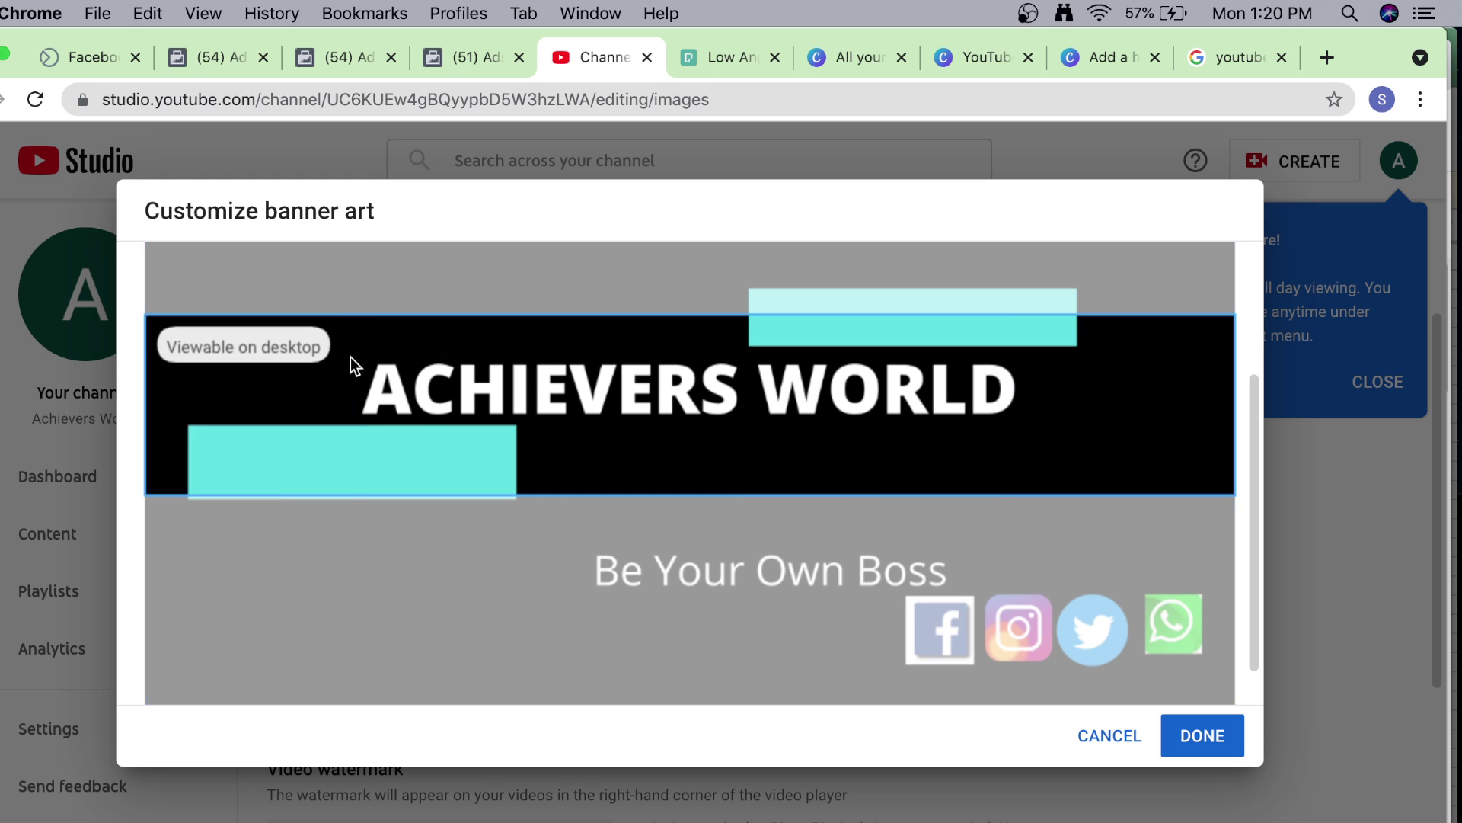
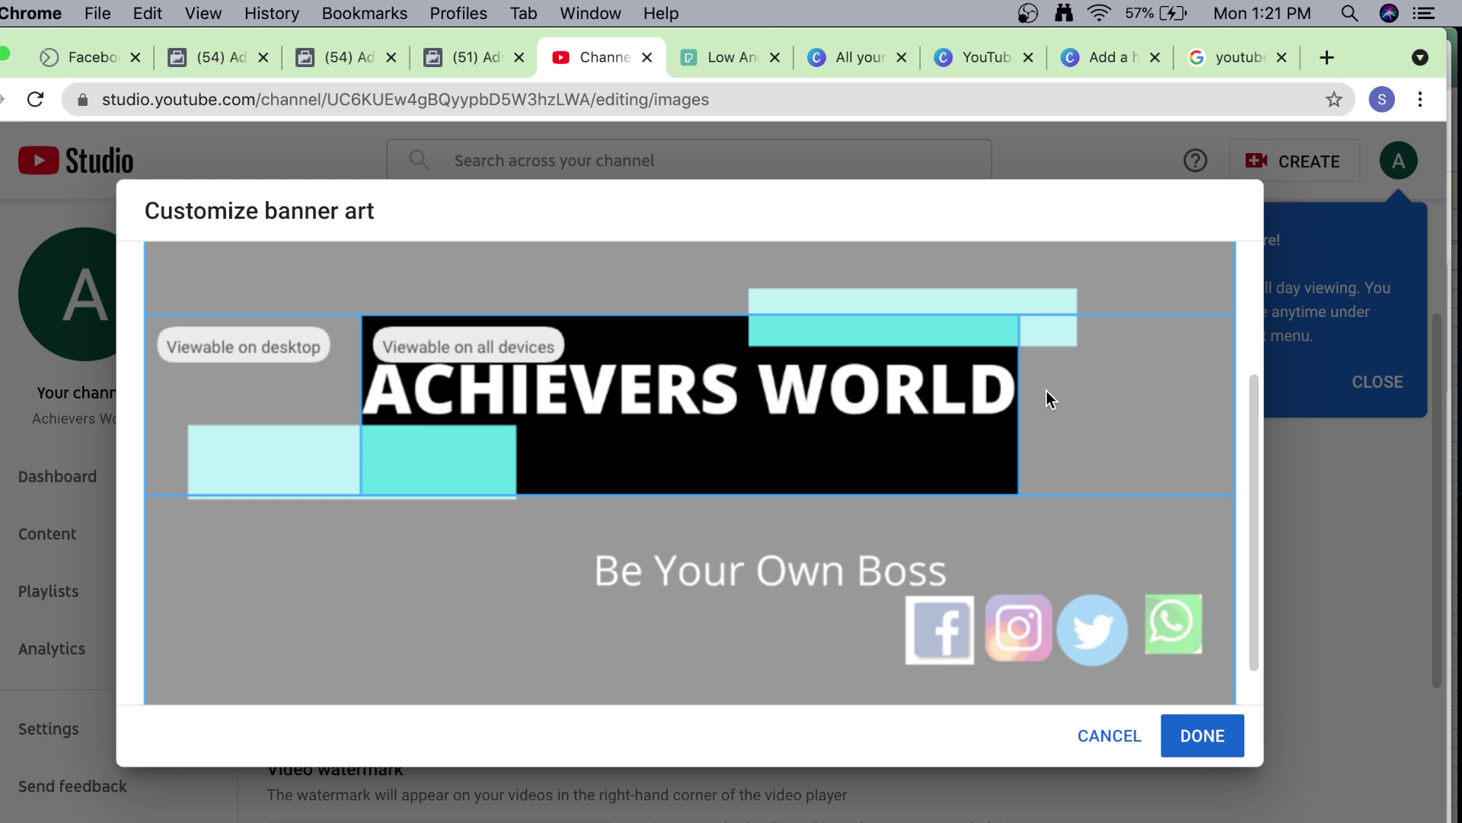
left_click(1113, 736)
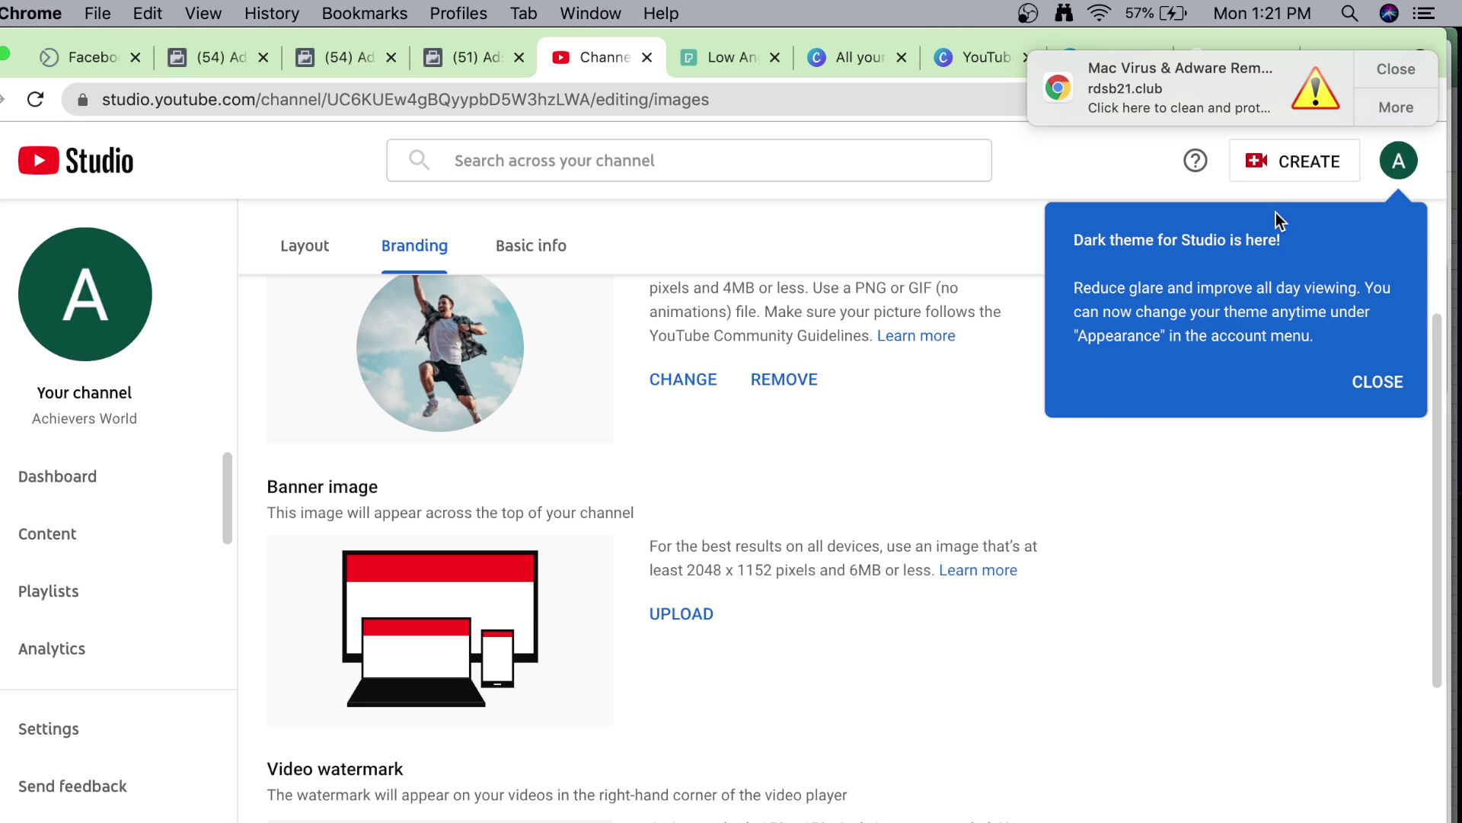
left_click(1396, 70)
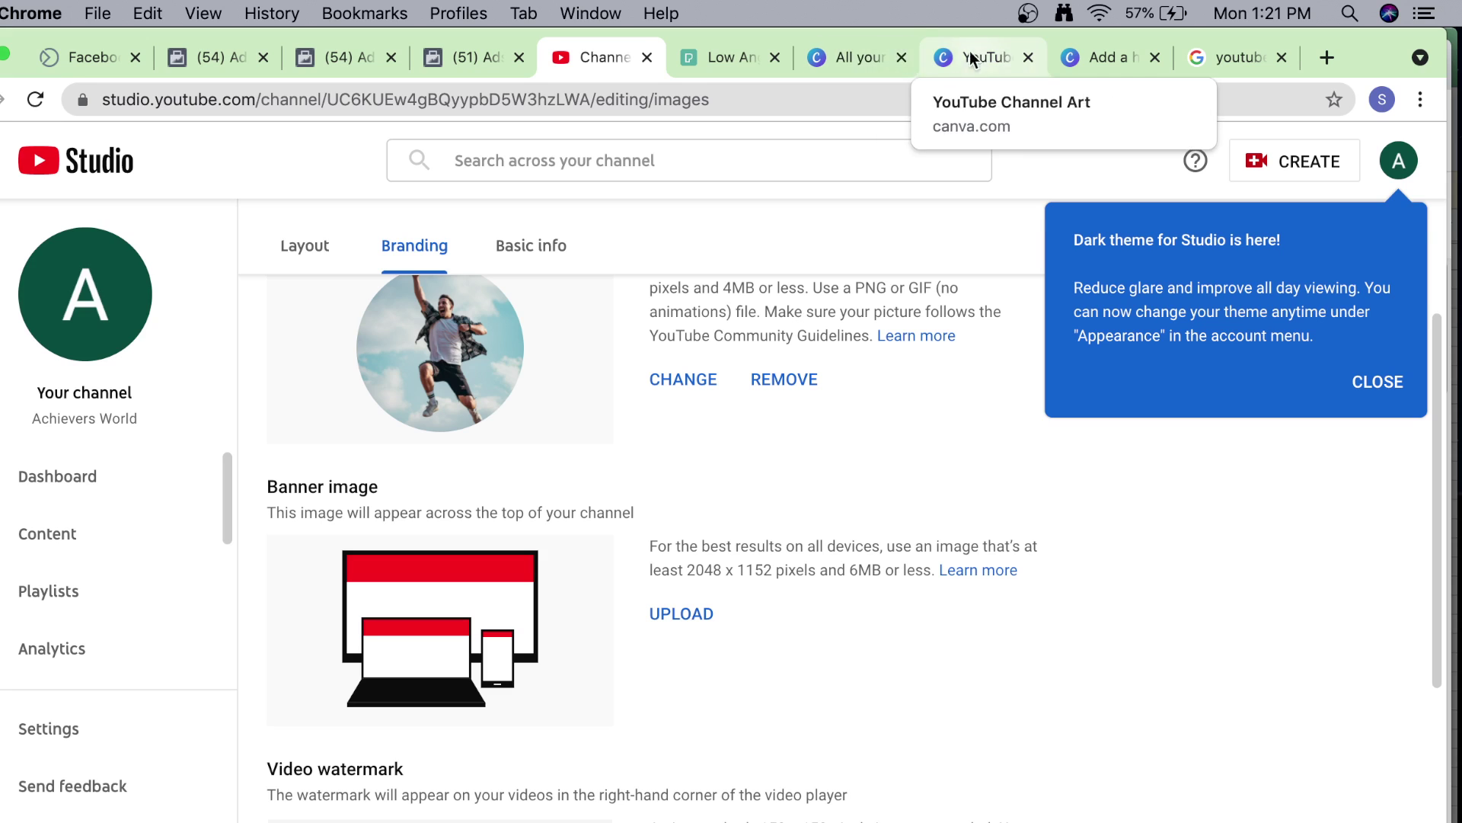
Return to the Canva banner design, unlock the YouTube size-guide overlay and set its transparency to 36.
left_click(1101, 53)
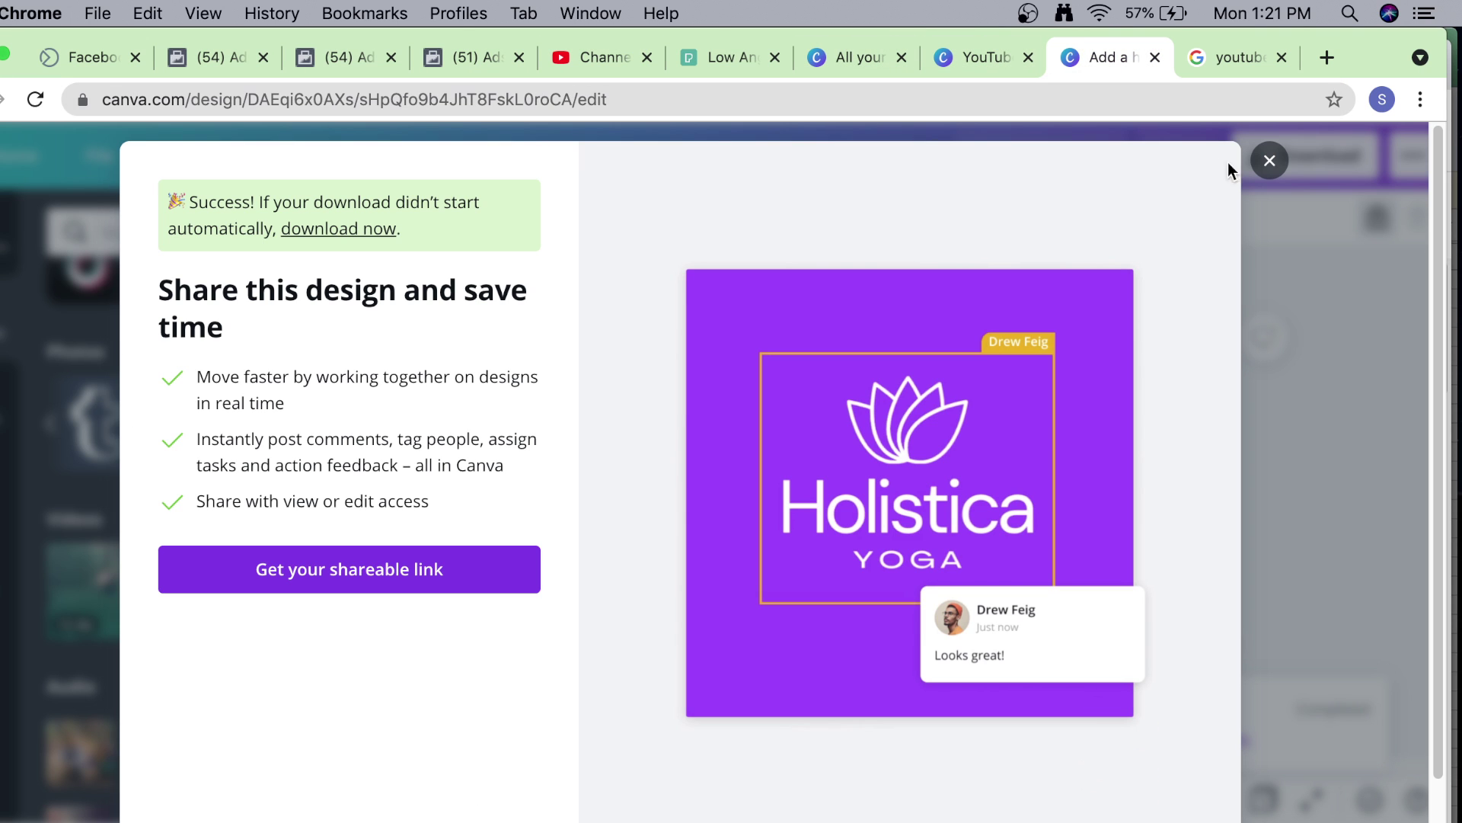
left_click(1269, 161)
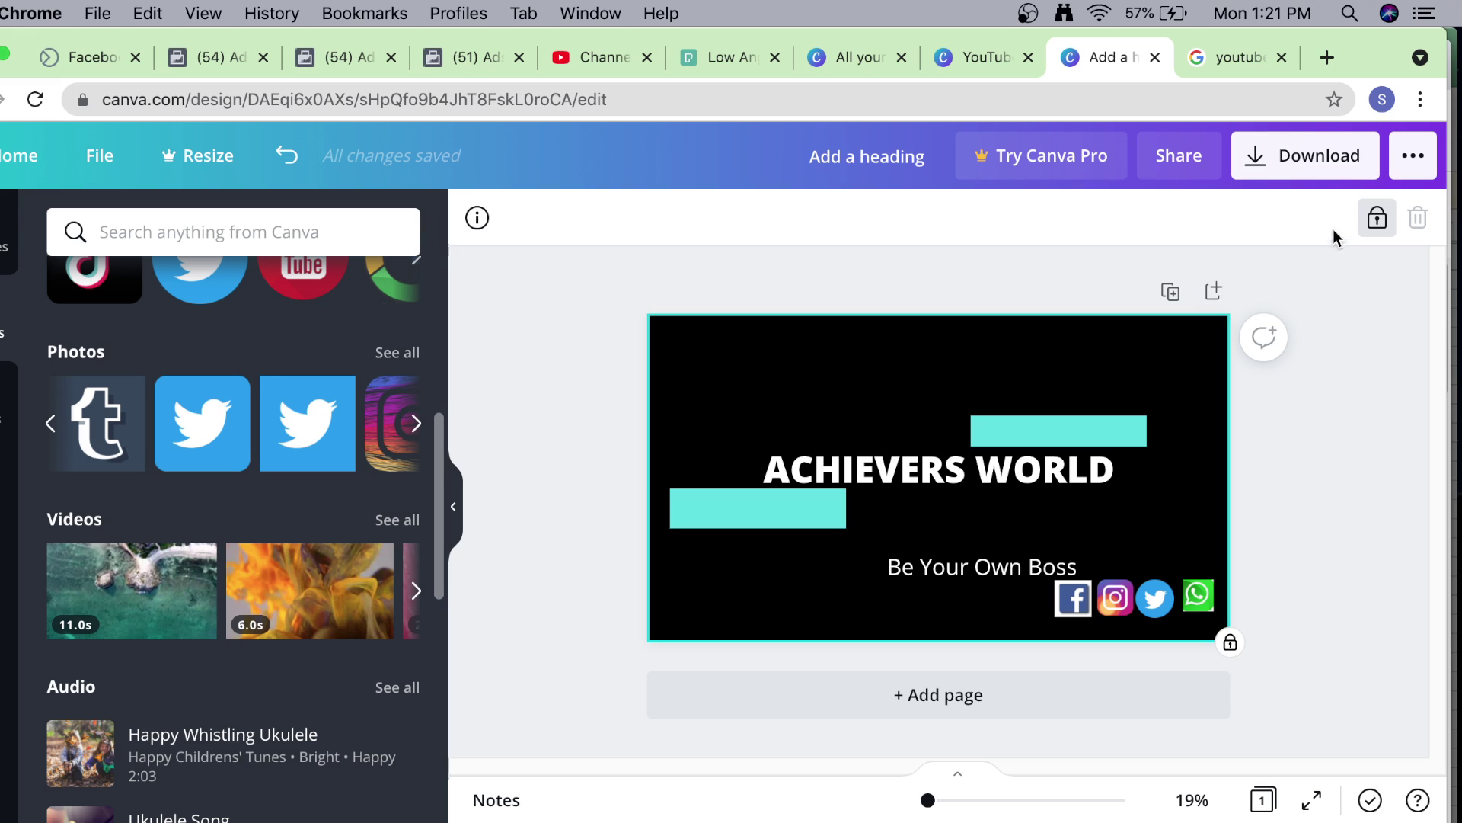
left_click(1368, 222)
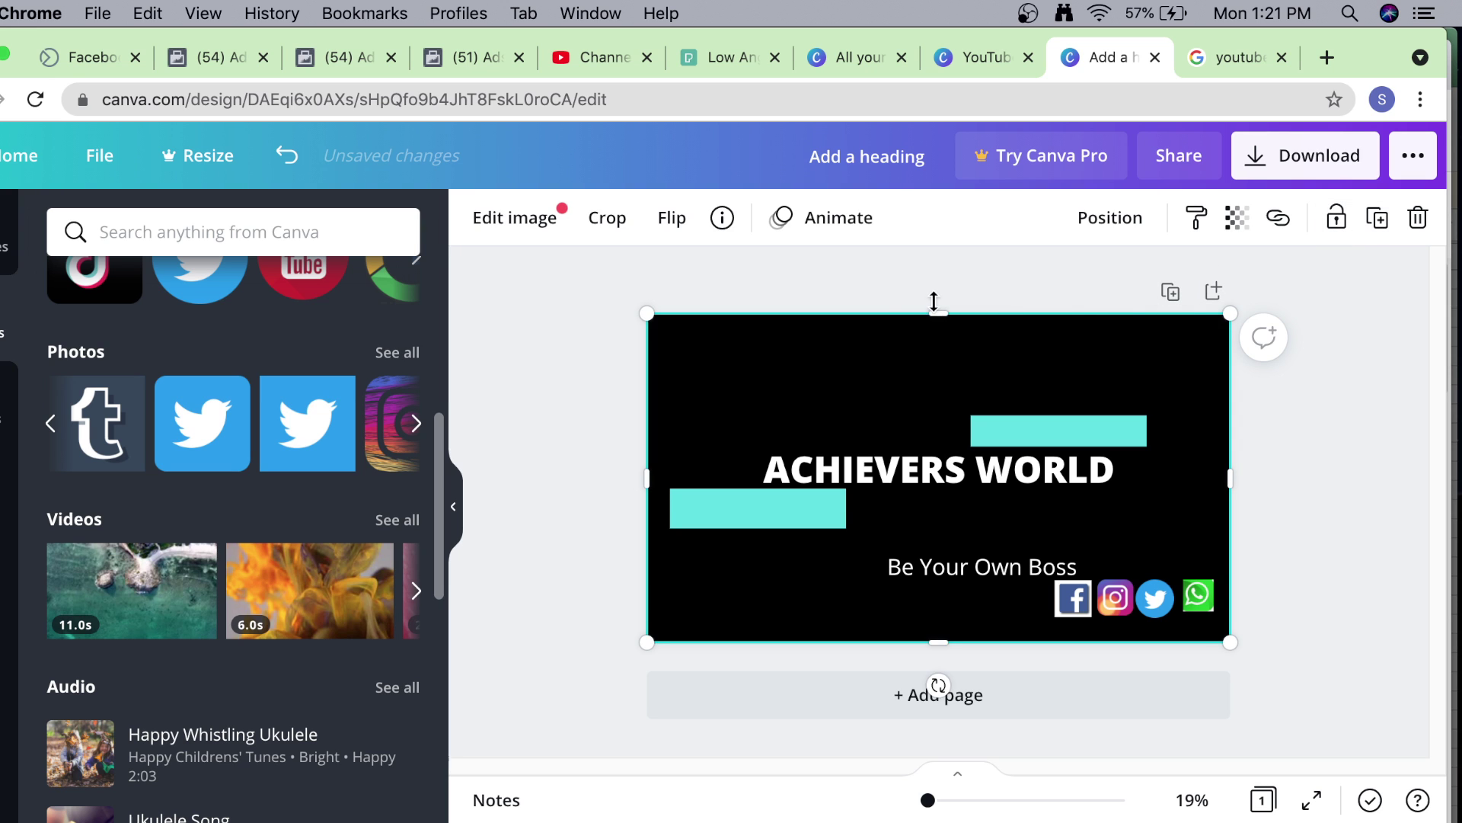
left_click(1237, 218)
left_click_drag(1032, 294, 1064, 297)
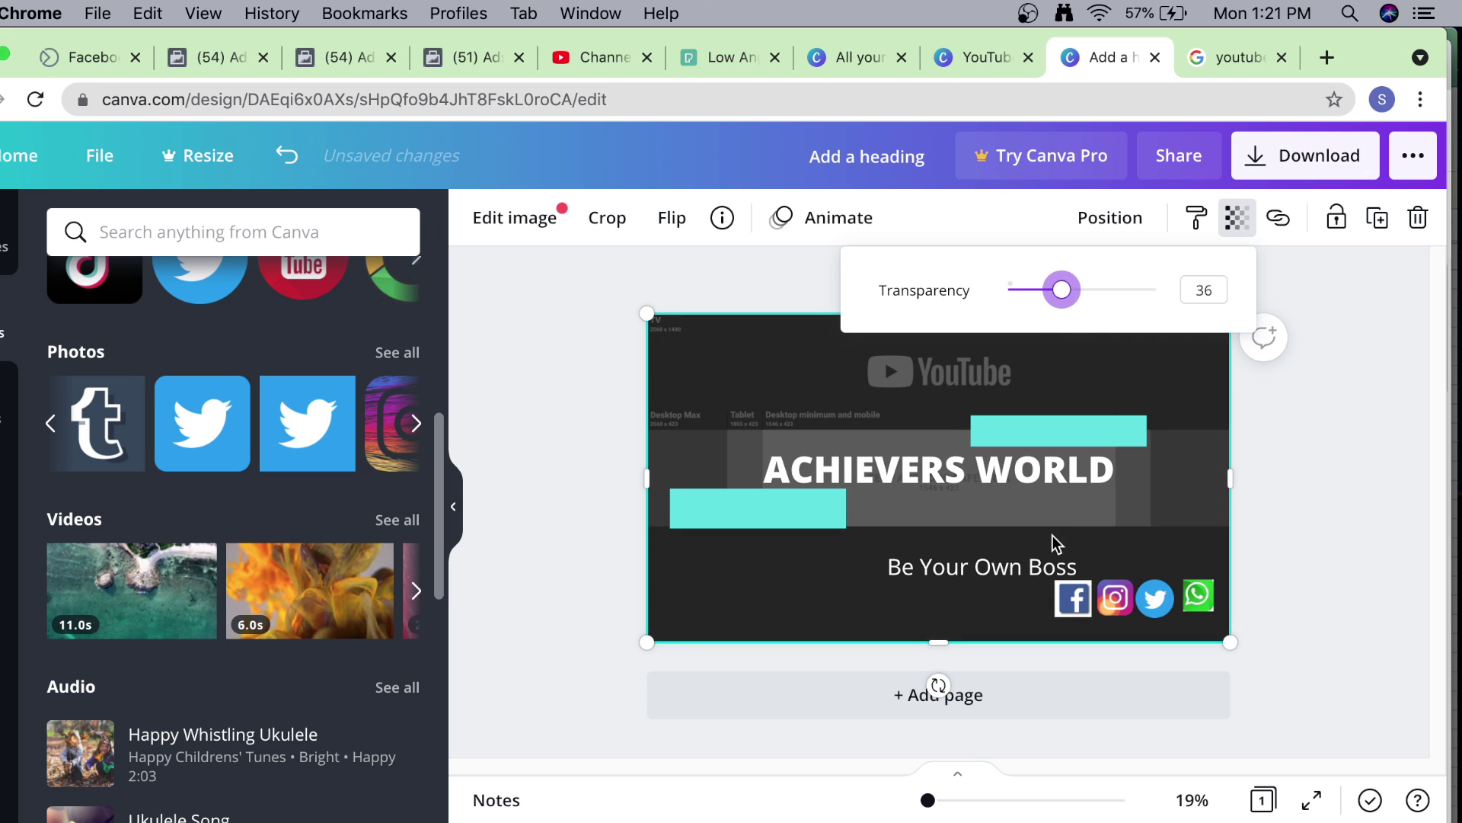
left_click(1132, 564)
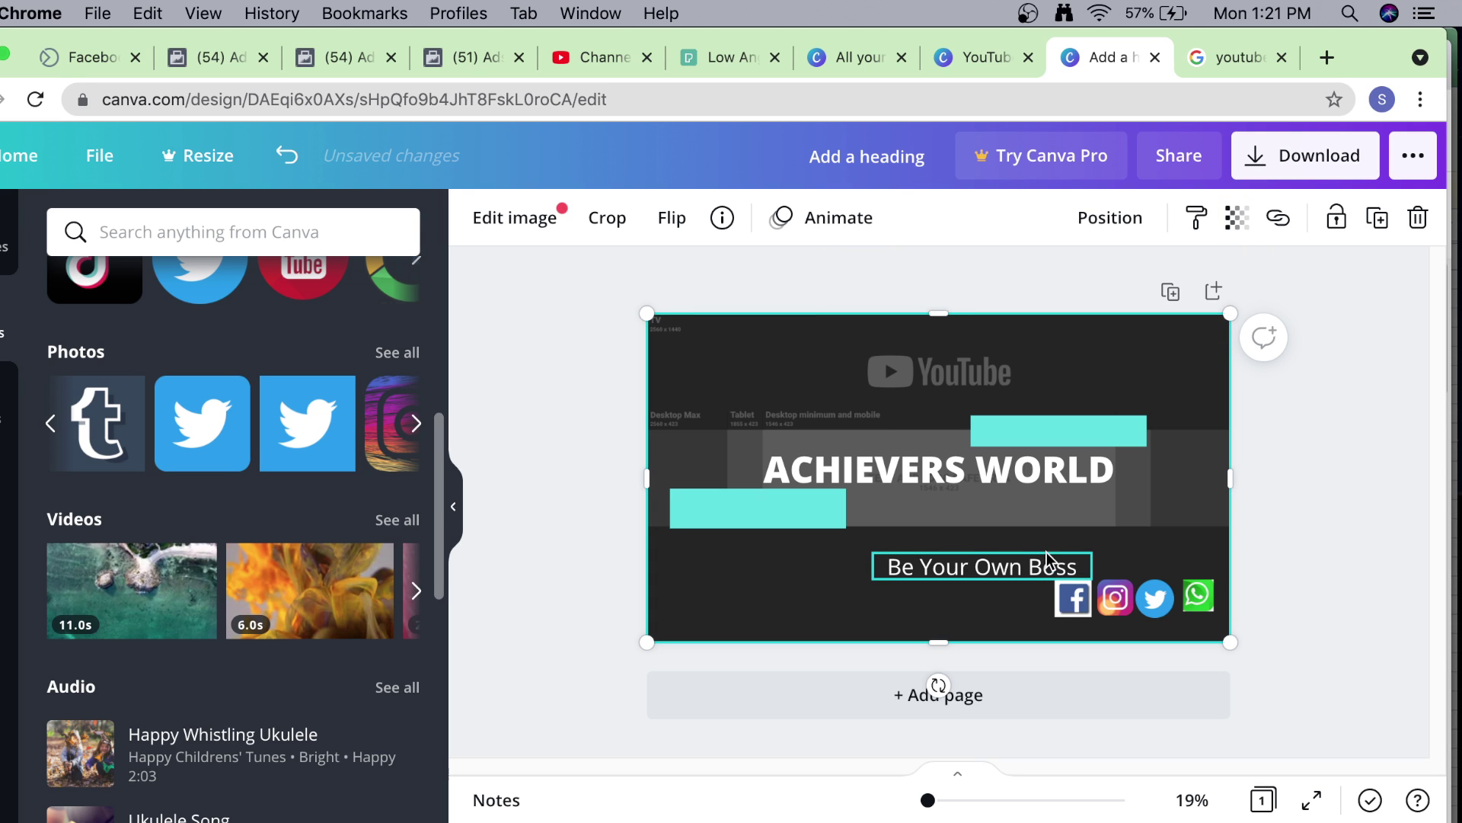
Move the "Be Your Own Boss" tagline up to just below the heading, inside the all-devices safe area.
left_click_drag(1047, 568, 1045, 509)
left_click(918, 594)
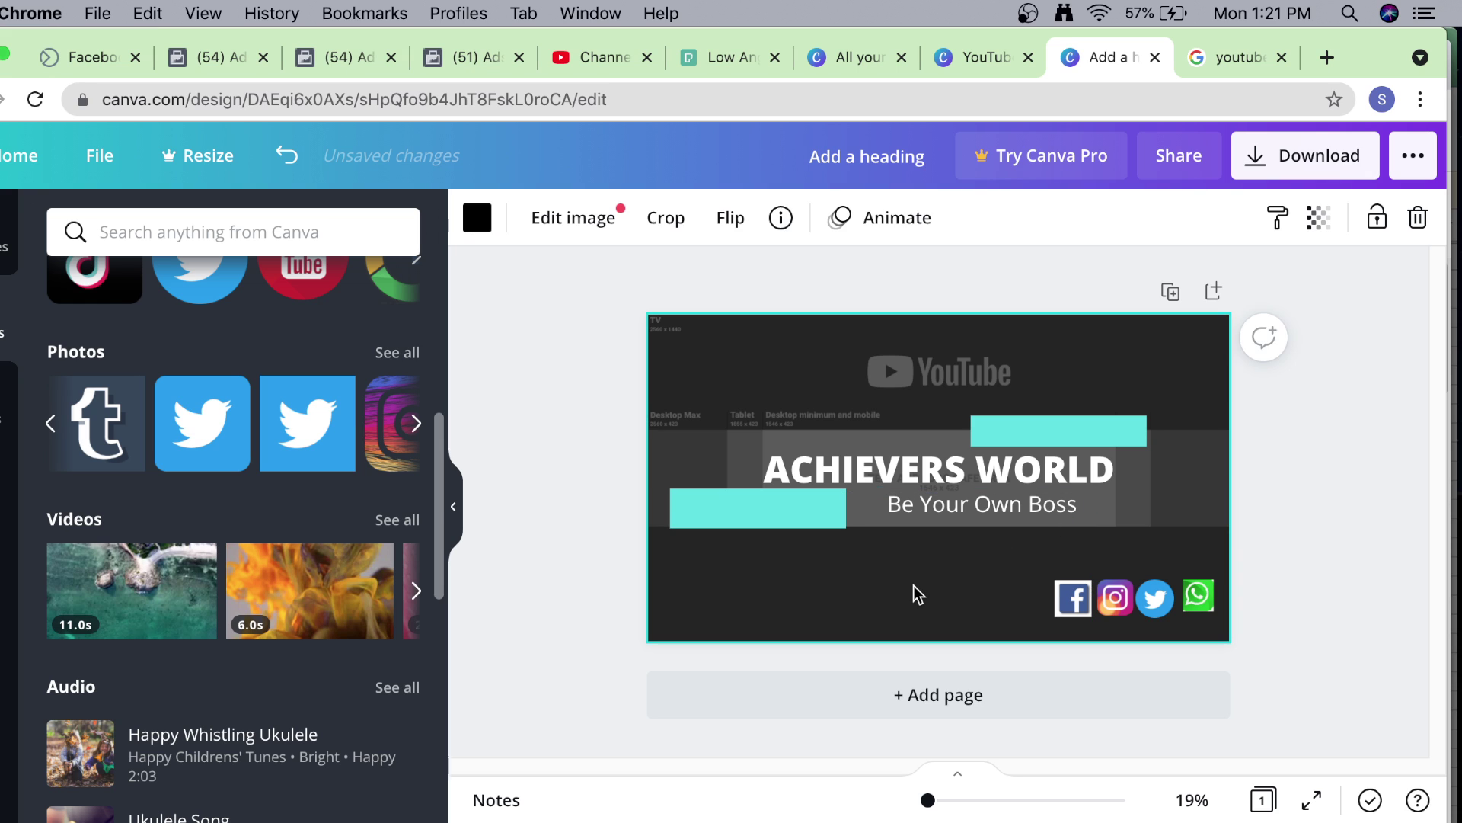
Place the Facebook and WhatsApp icons beside the heading and tagline, with the Instagram and Twitter icons stacked farther out near the banner's edge.
left_click(1070, 605)
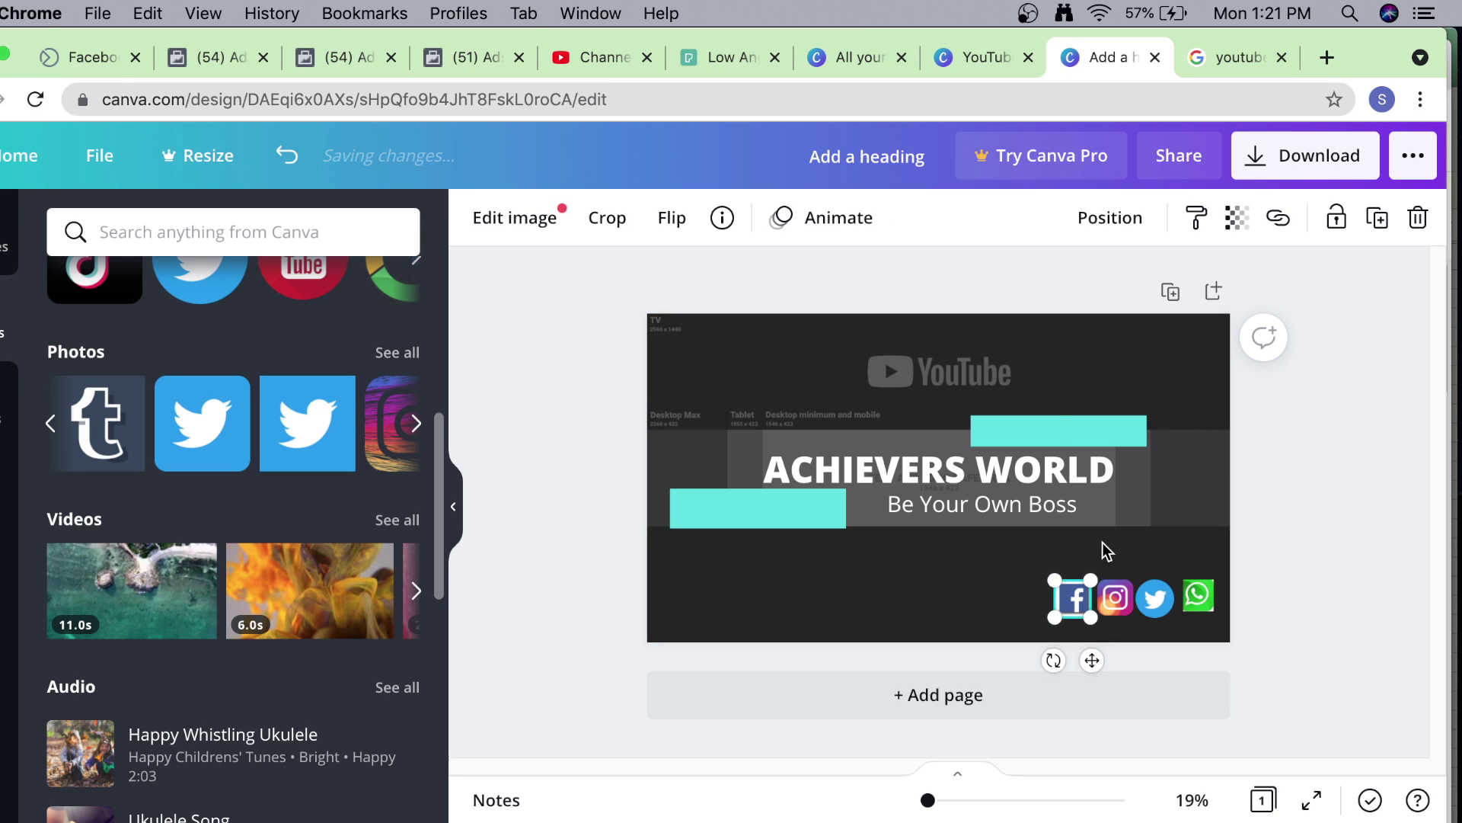
left_click_drag(1068, 595, 1133, 466)
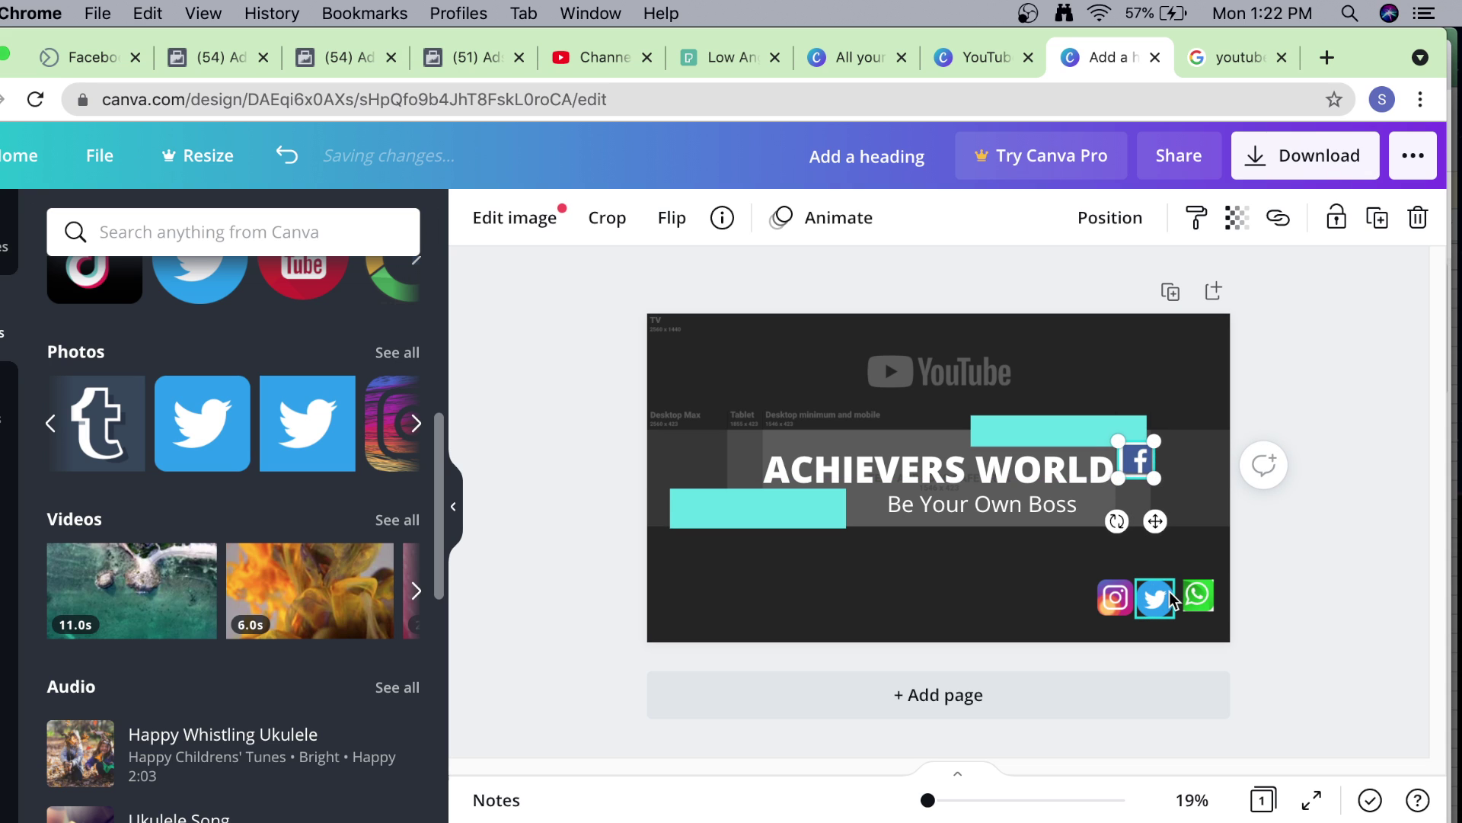
left_click(1193, 600)
left_click_drag(1192, 600, 1126, 501)
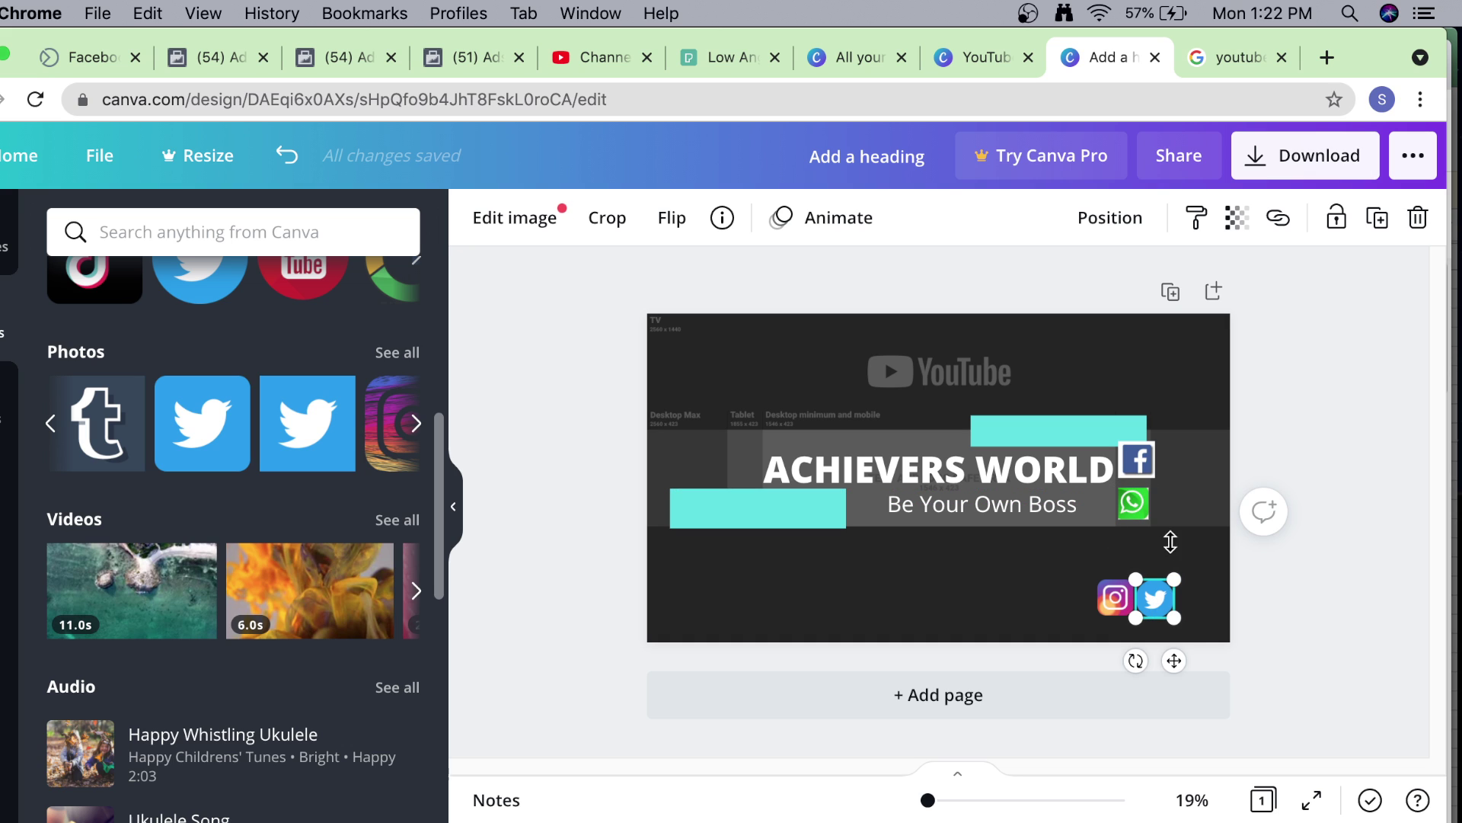
left_click_drag(1163, 599, 1204, 509)
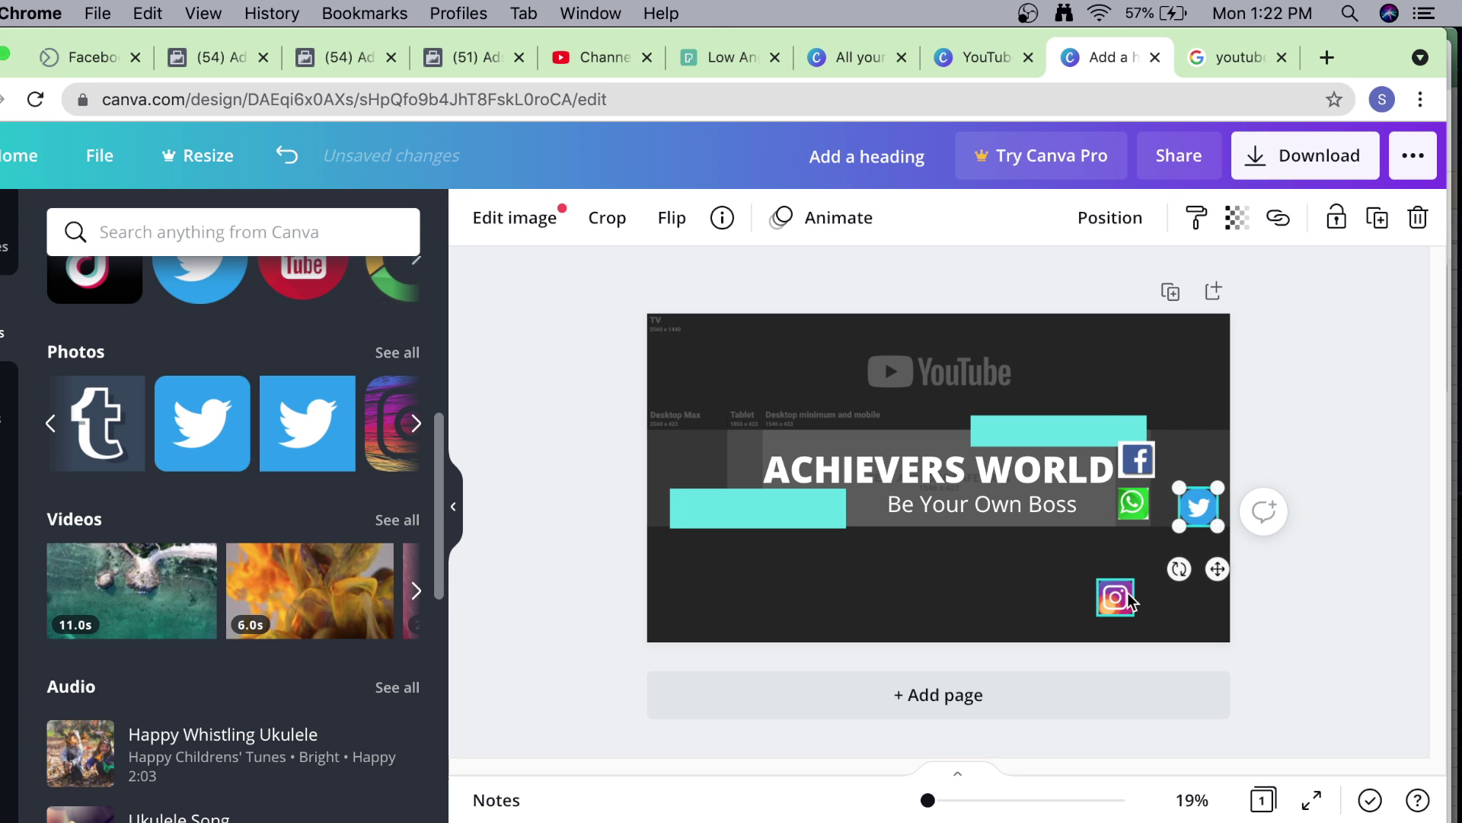
left_click_drag(1120, 591, 1201, 463)
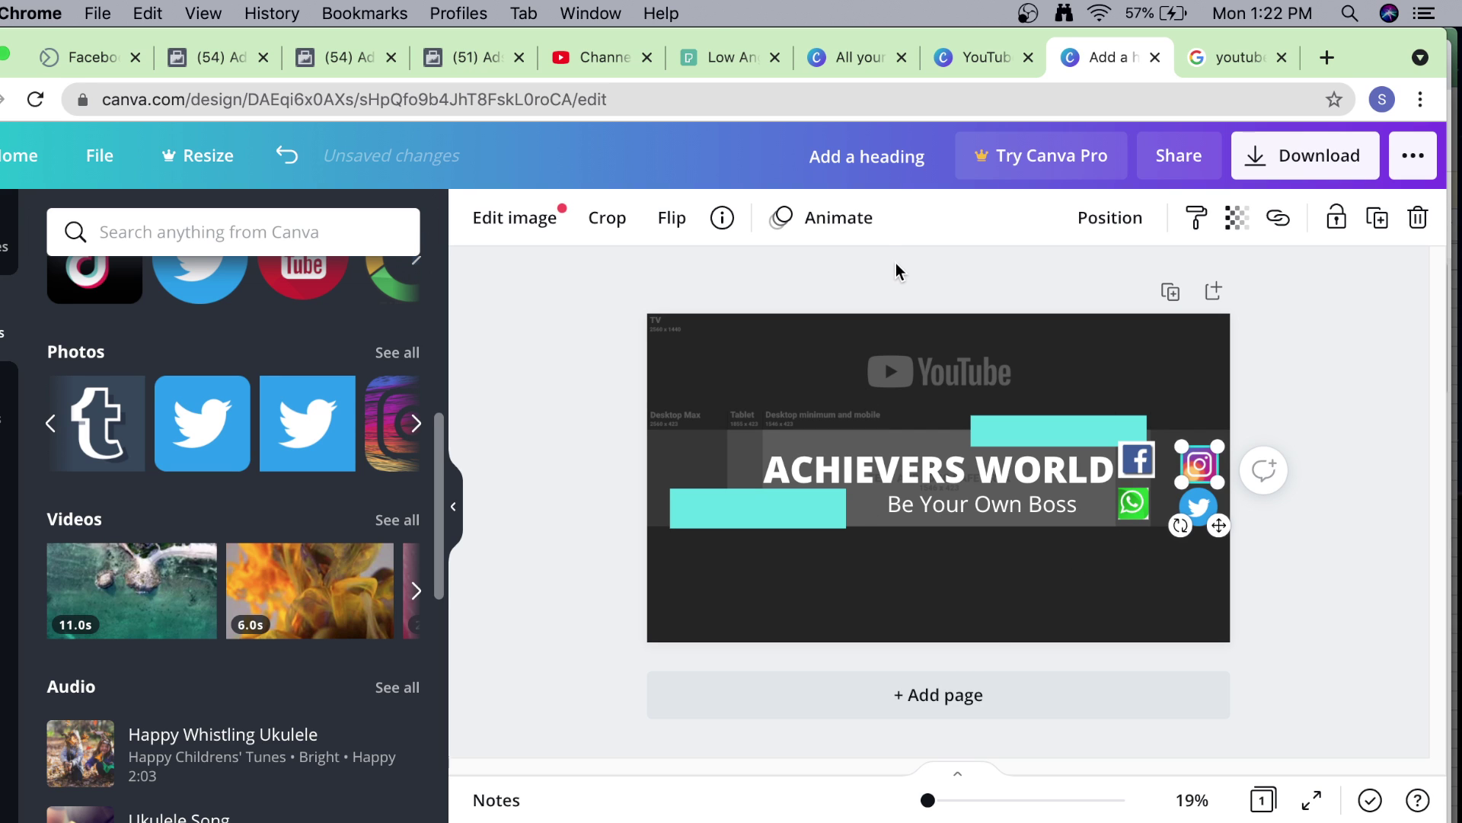
key("alt")
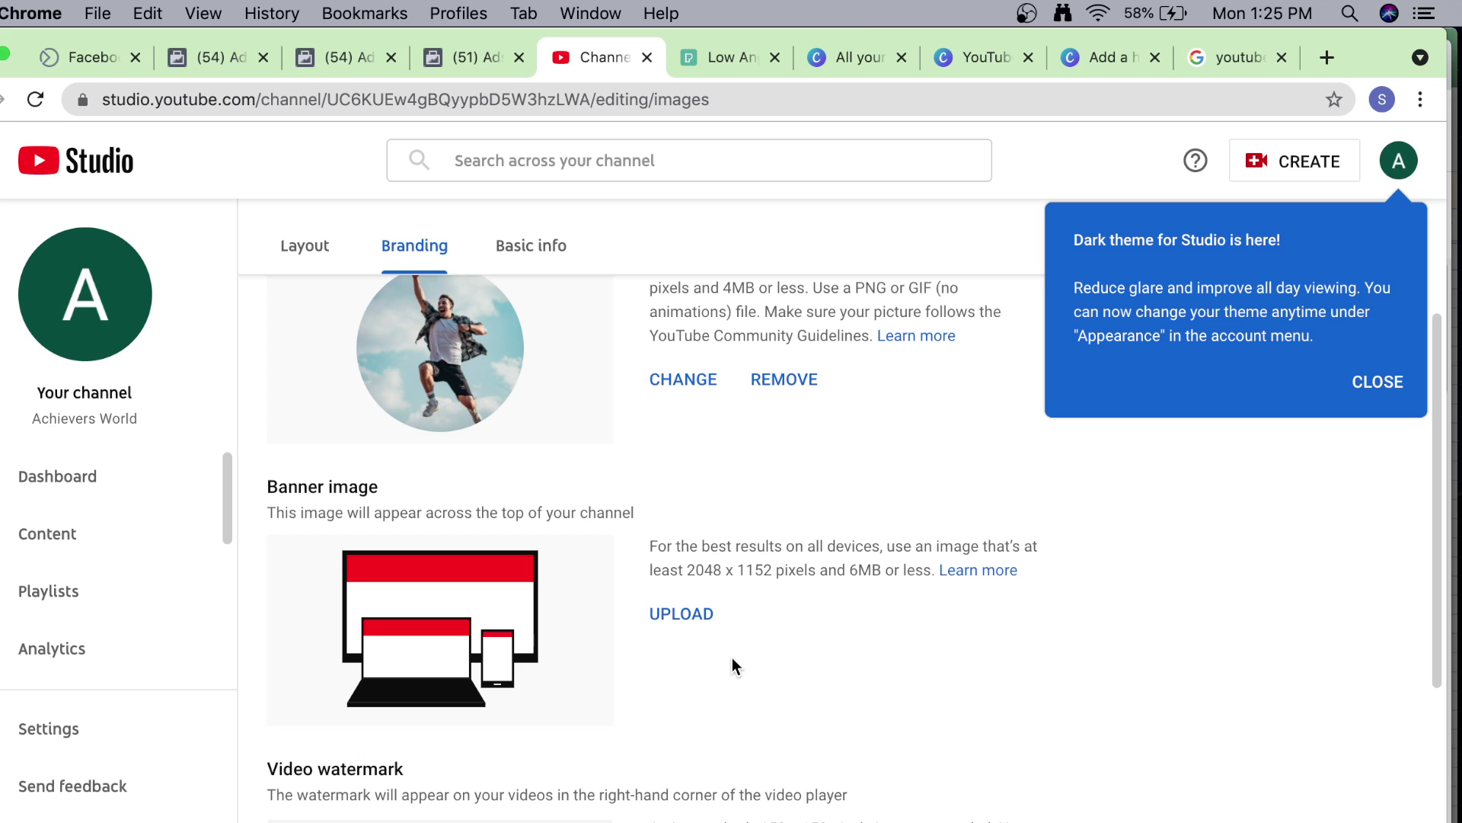
left_click(701, 613)
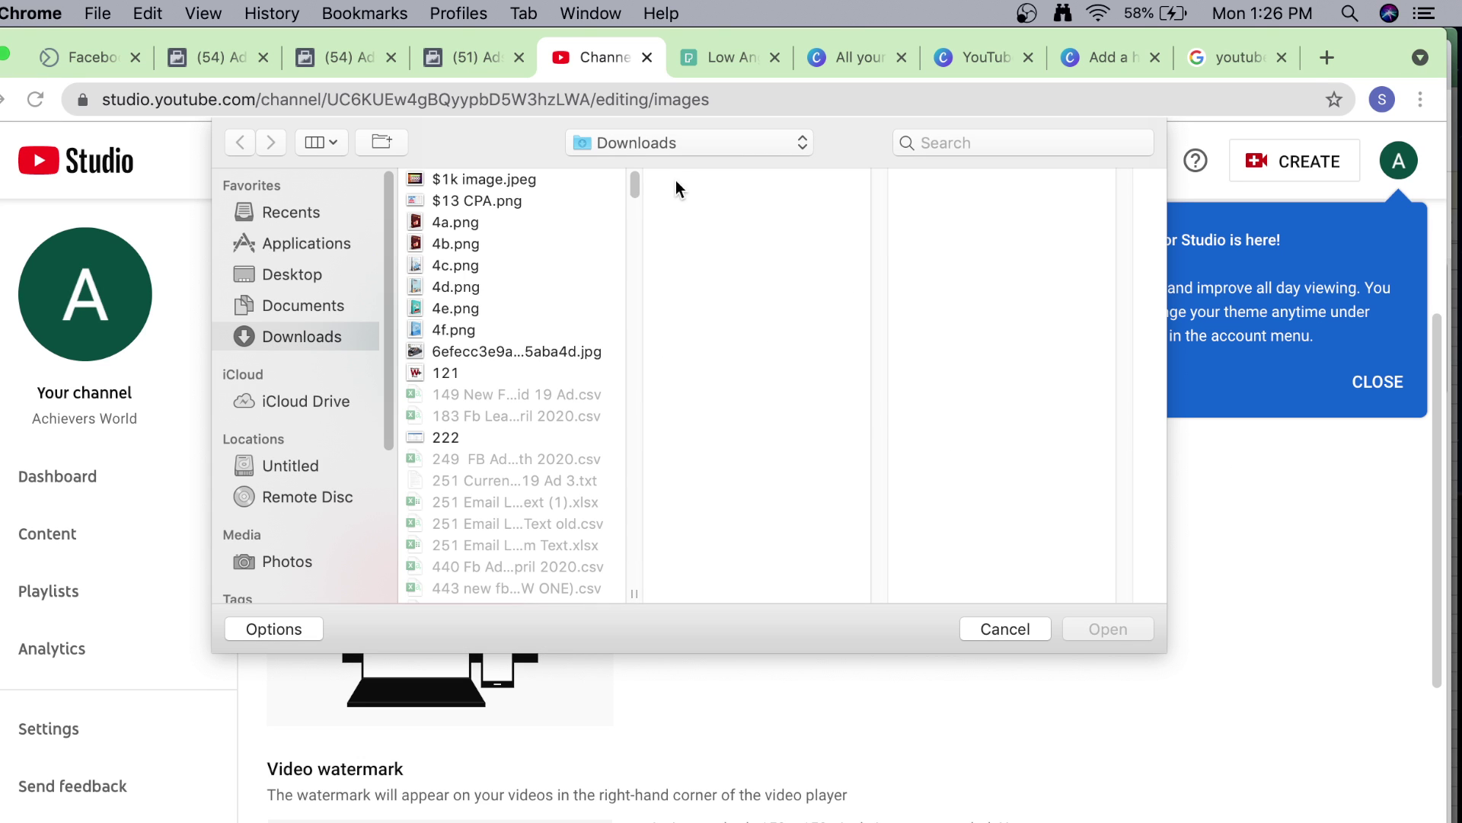
left_click(1025, 145)
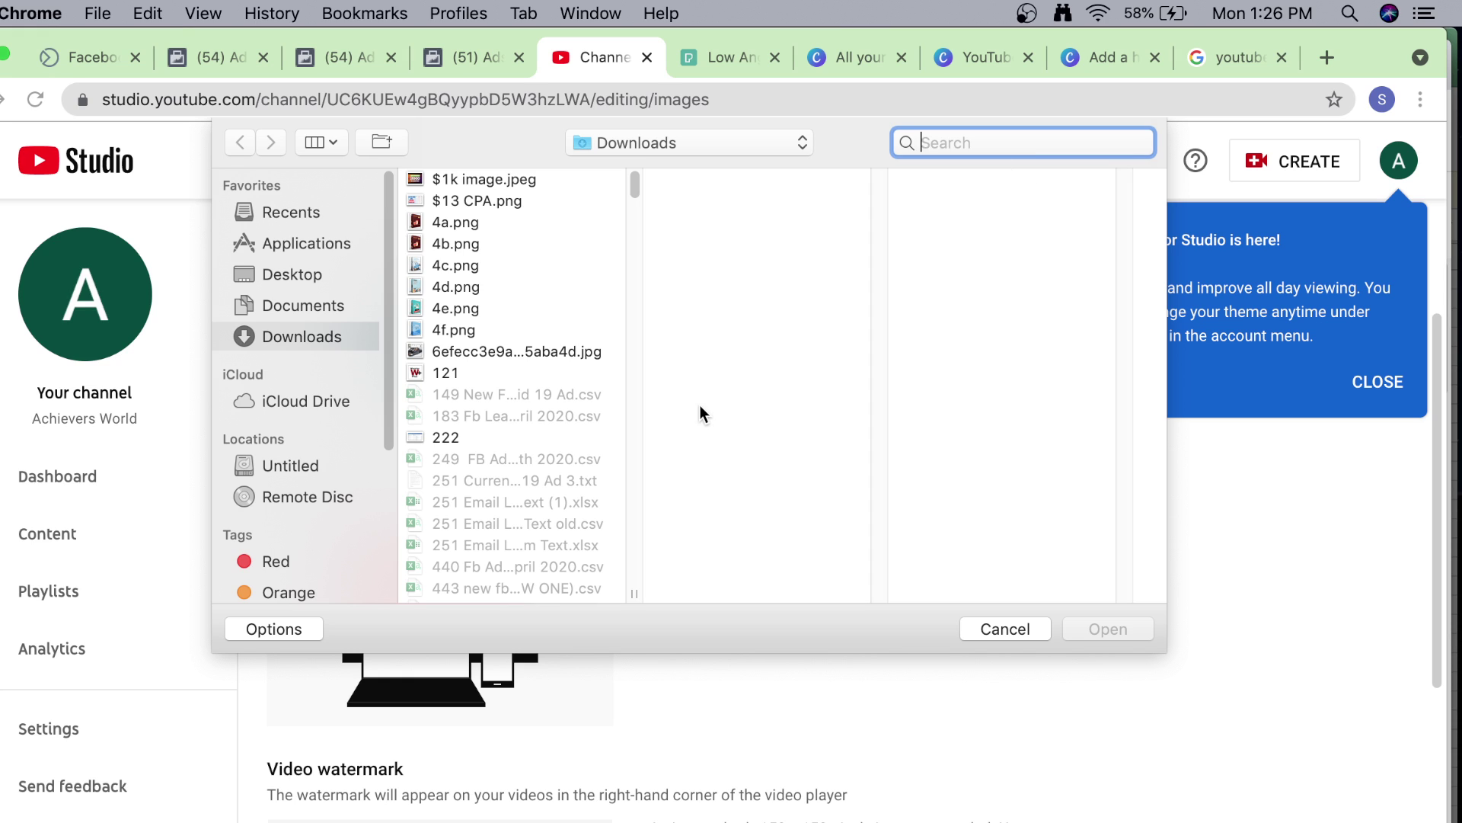
type("Add")
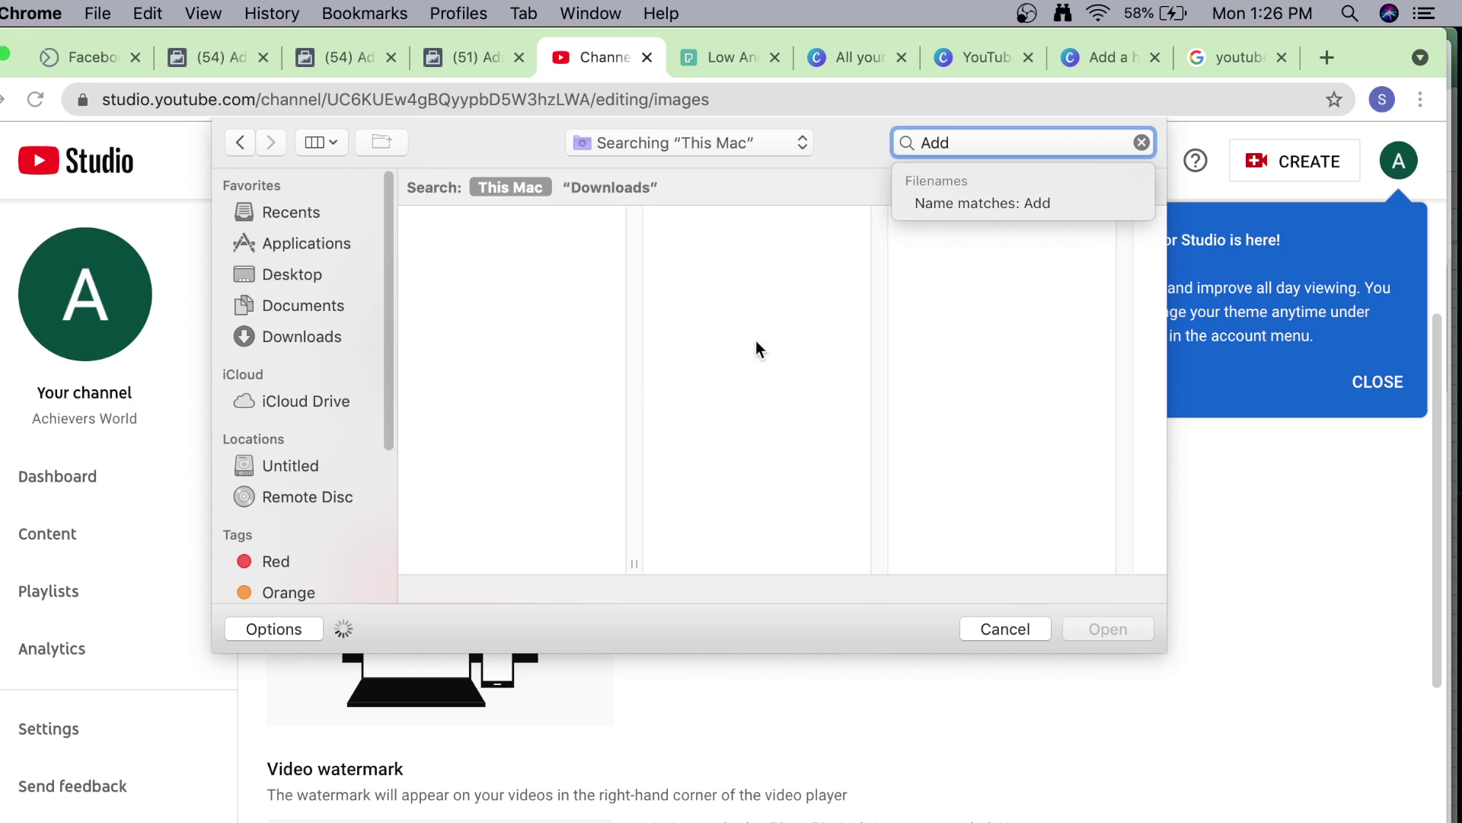
left_click(565, 253)
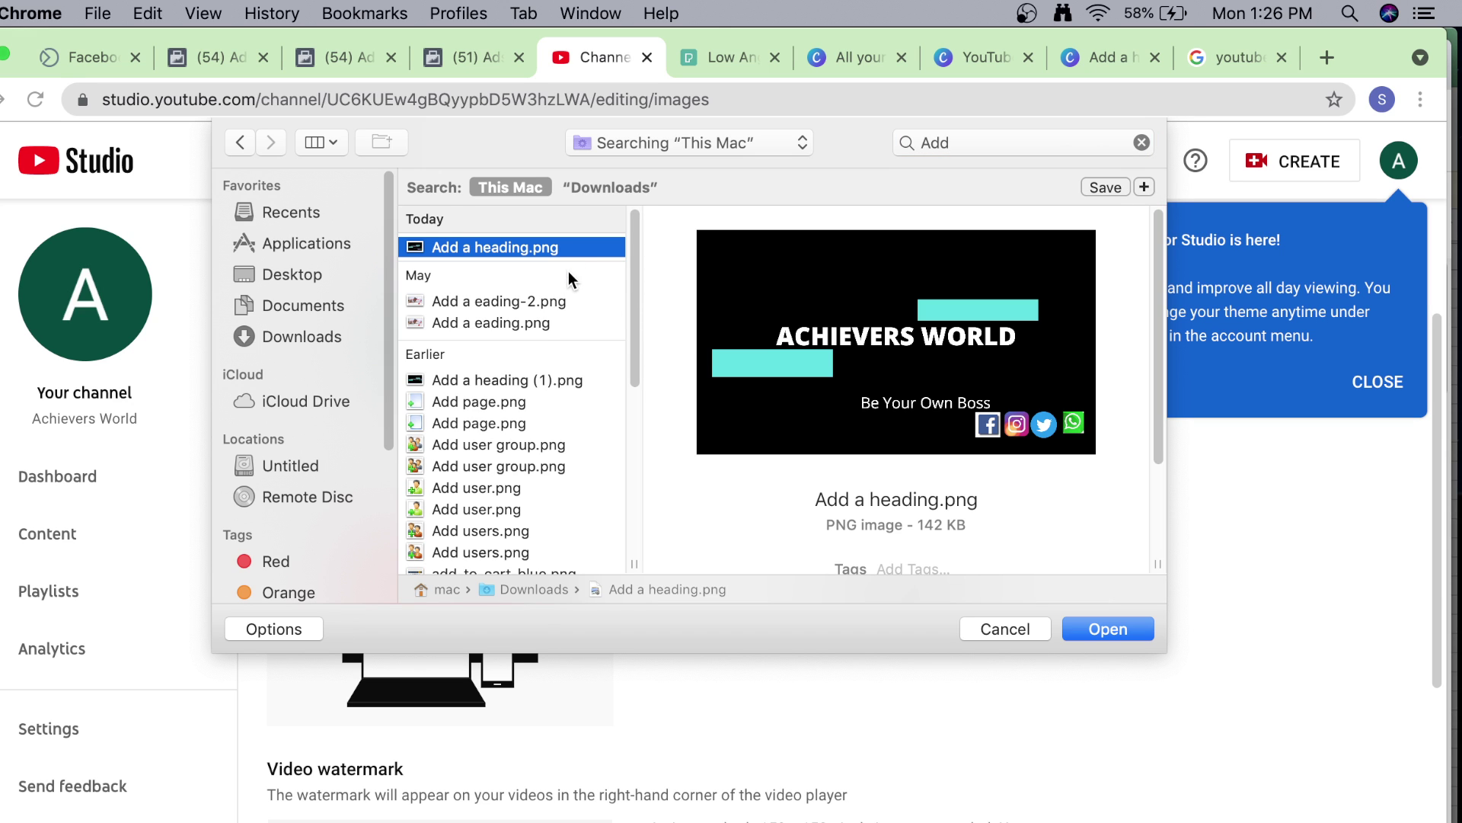
left_click(528, 378)
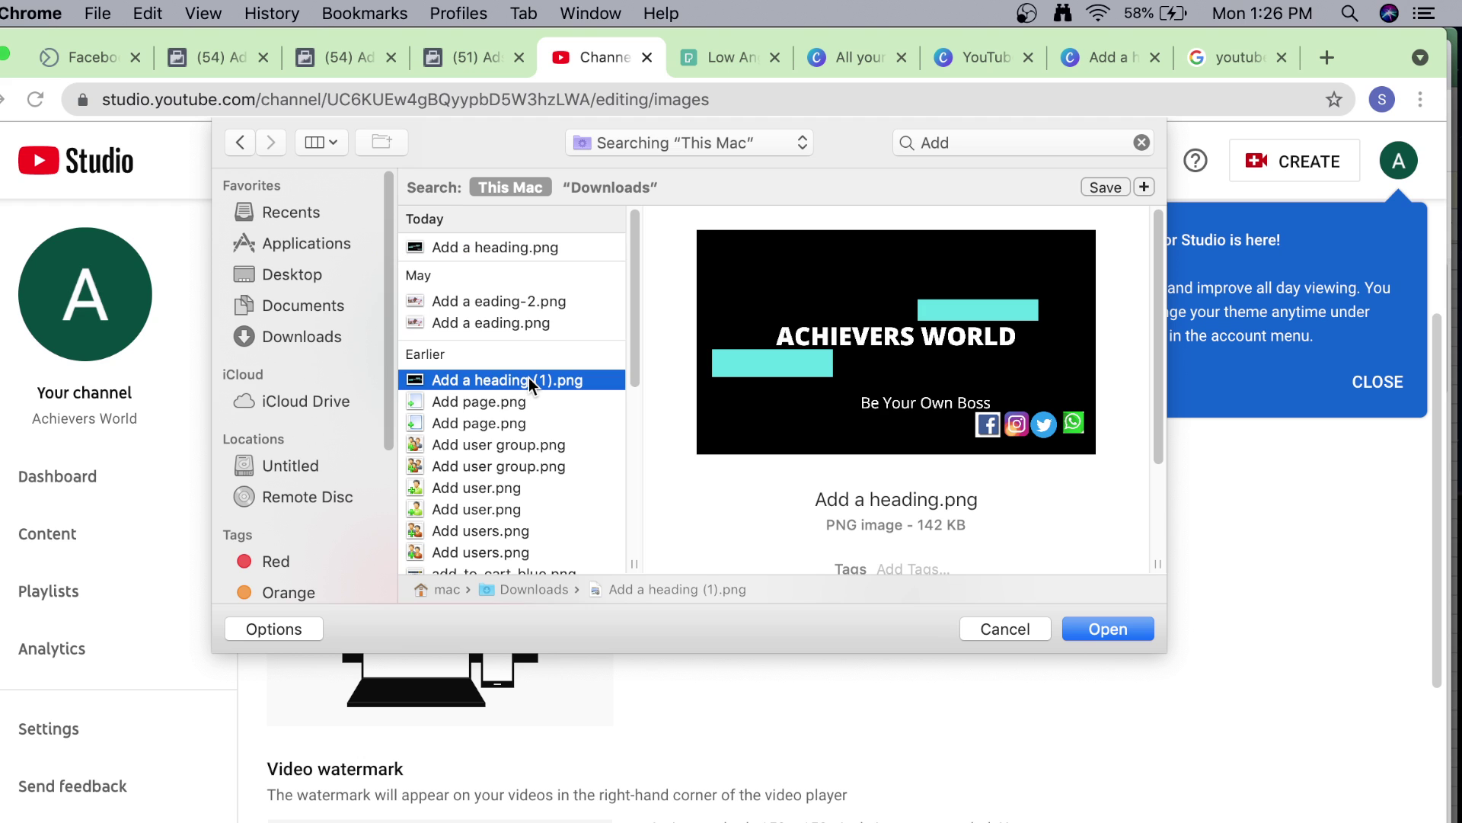
left_click(1111, 629)
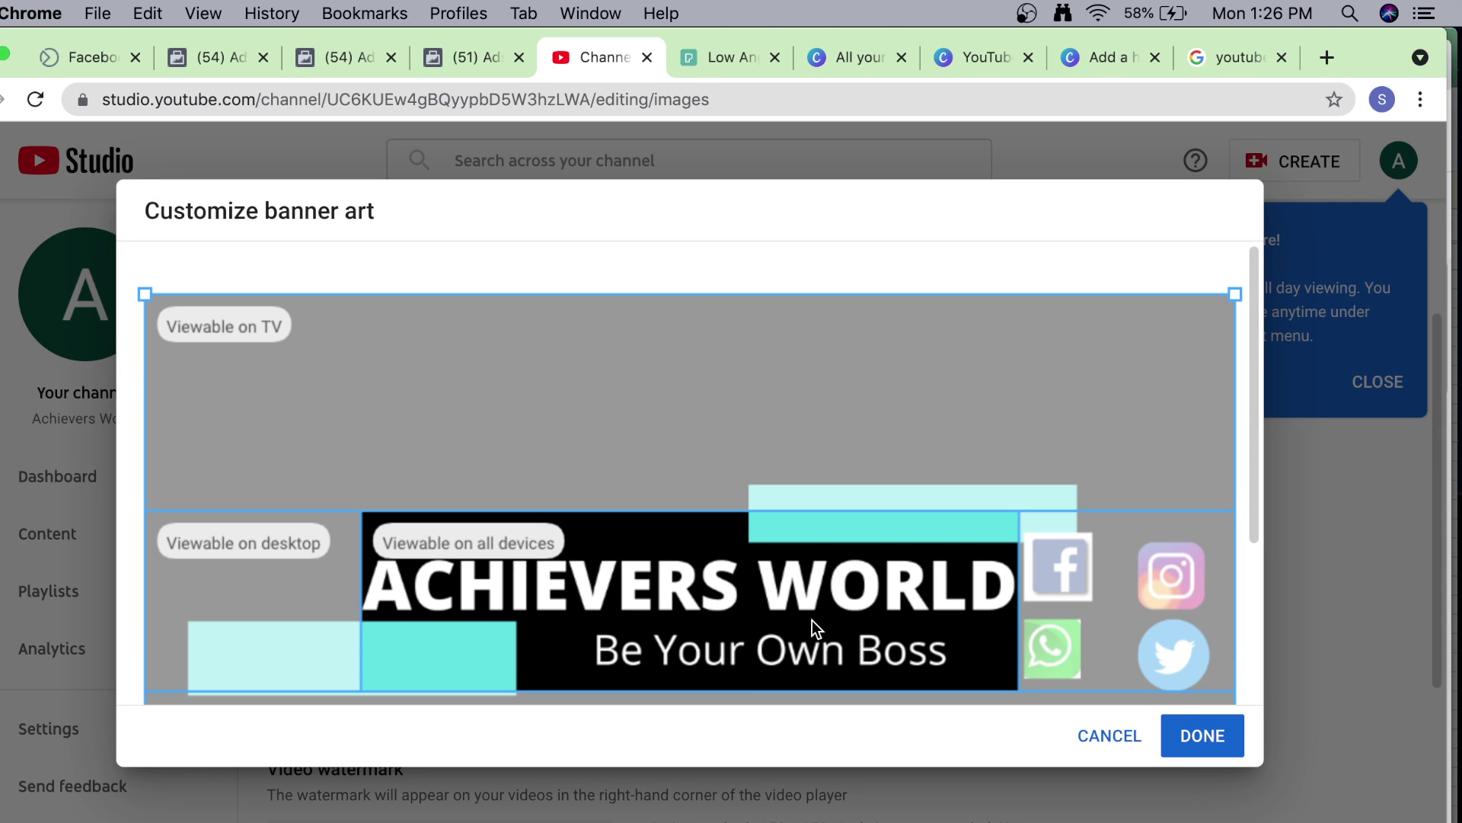
scroll(892, 490, "down", 3)
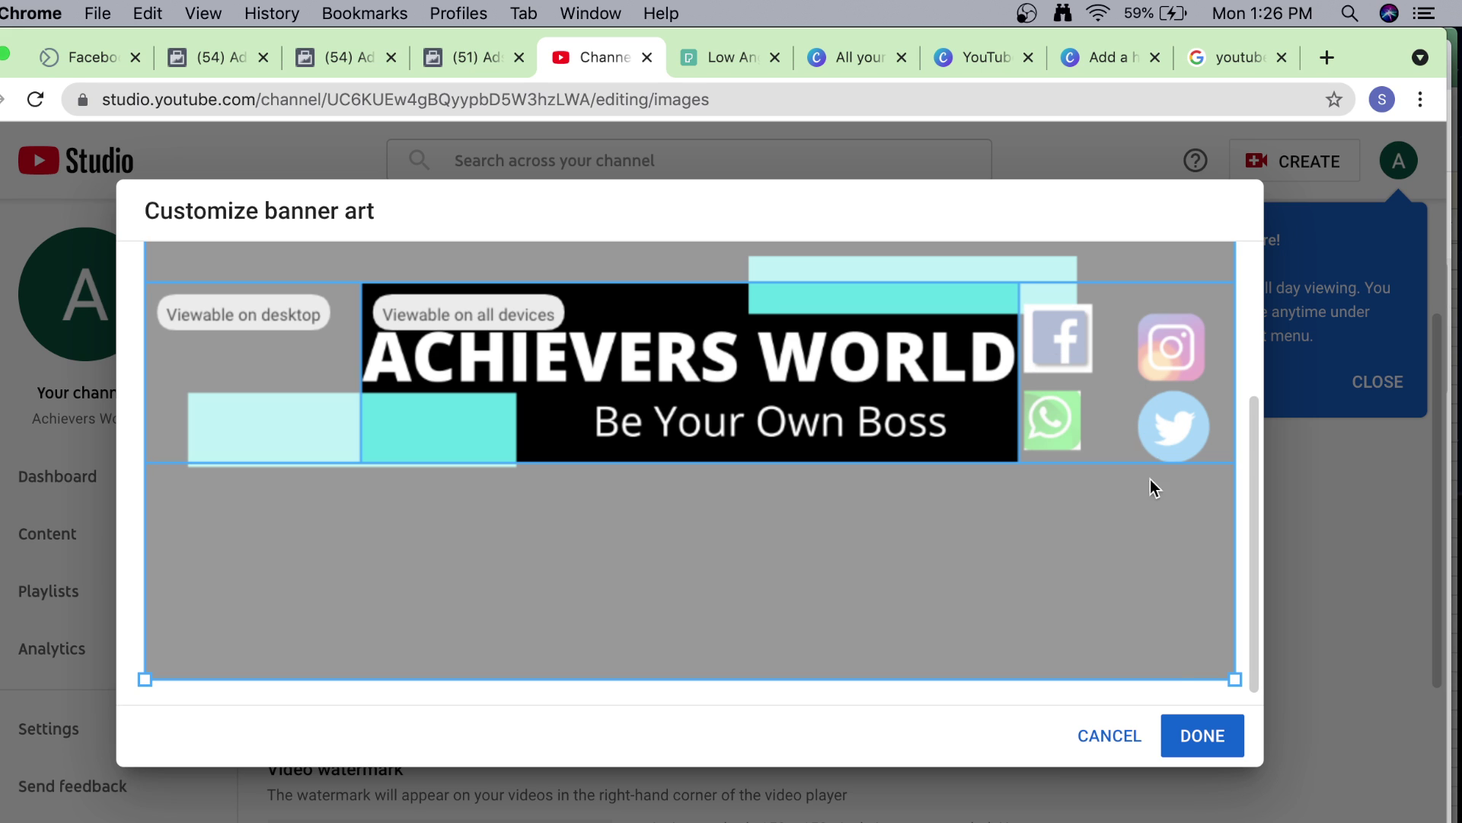
left_click(1194, 736)
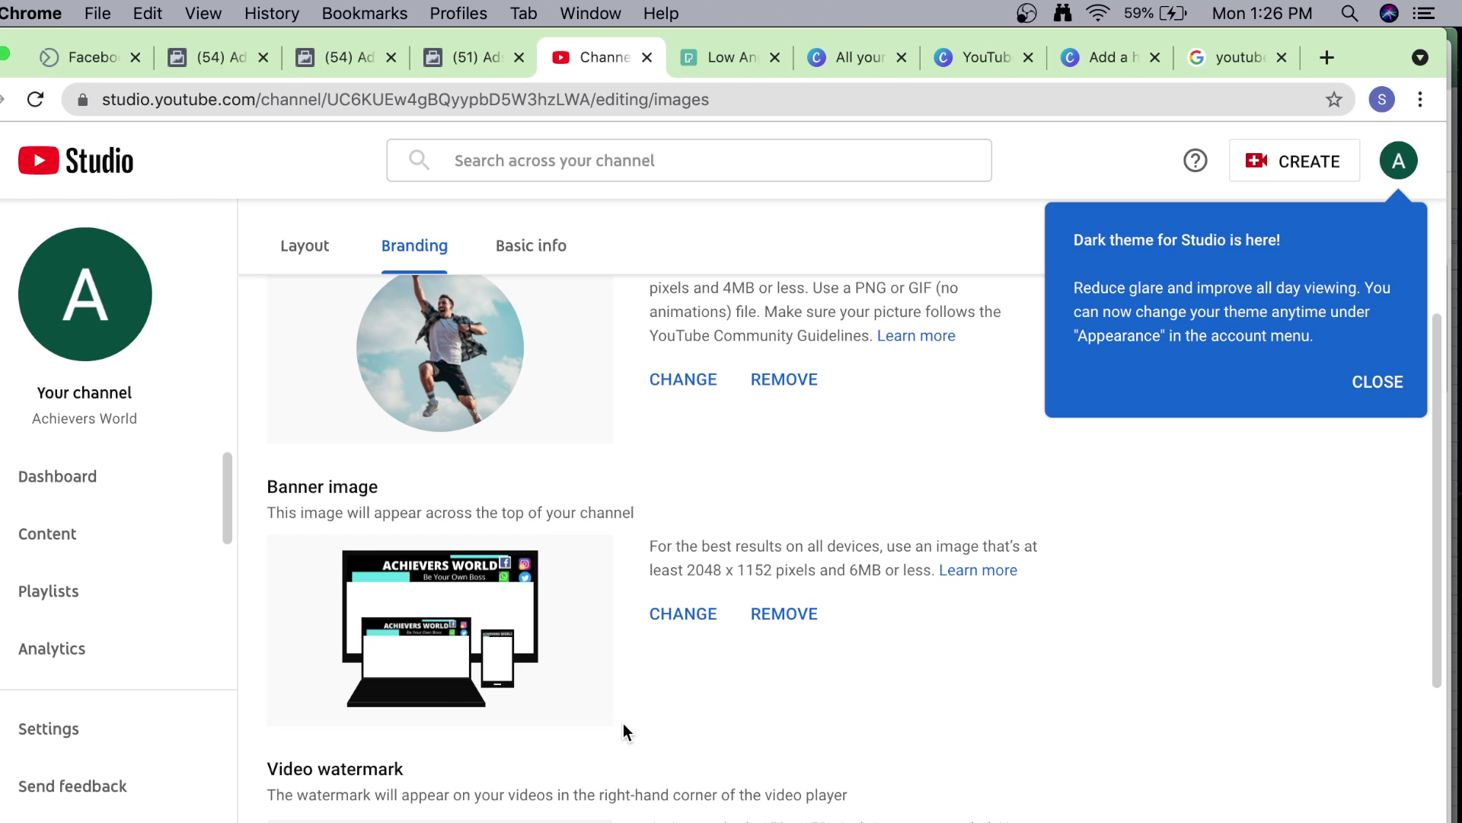
Check the video watermark requirements, then switch to Canva's All your designs page and search for "water".
scroll(623, 724, "down", 5)
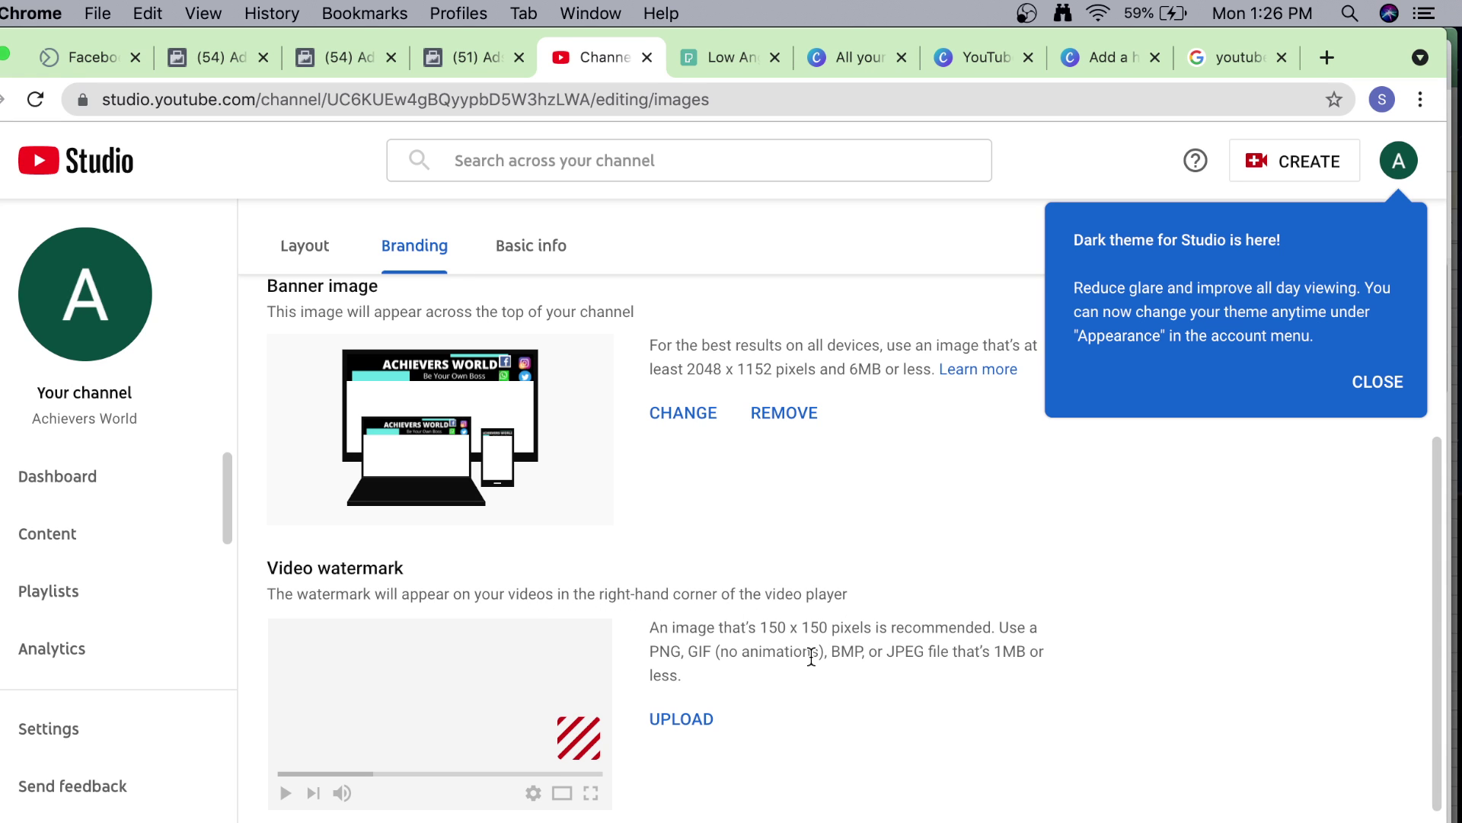
scroll(810, 657, "down", 1)
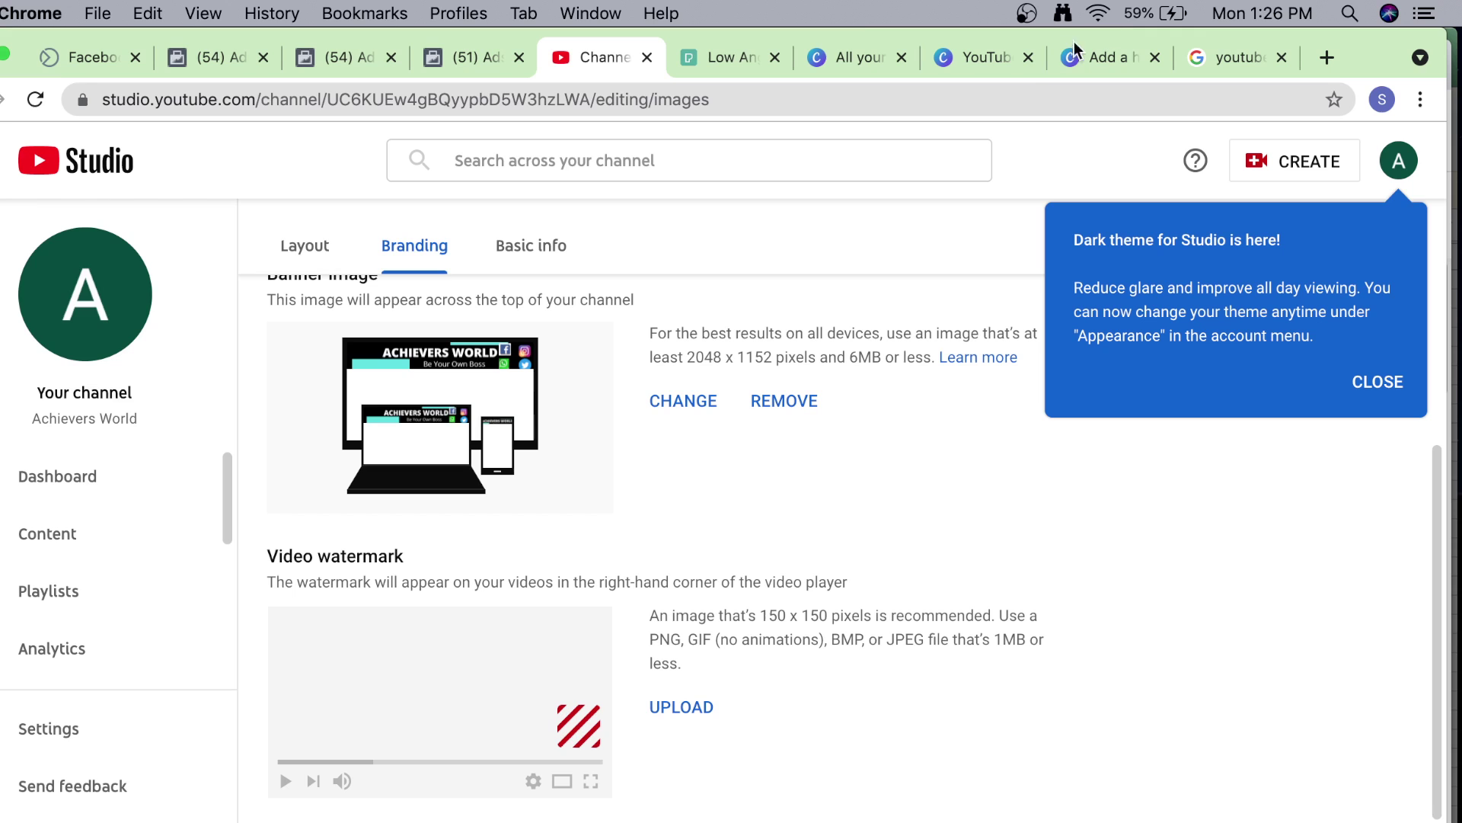
left_click(867, 53)
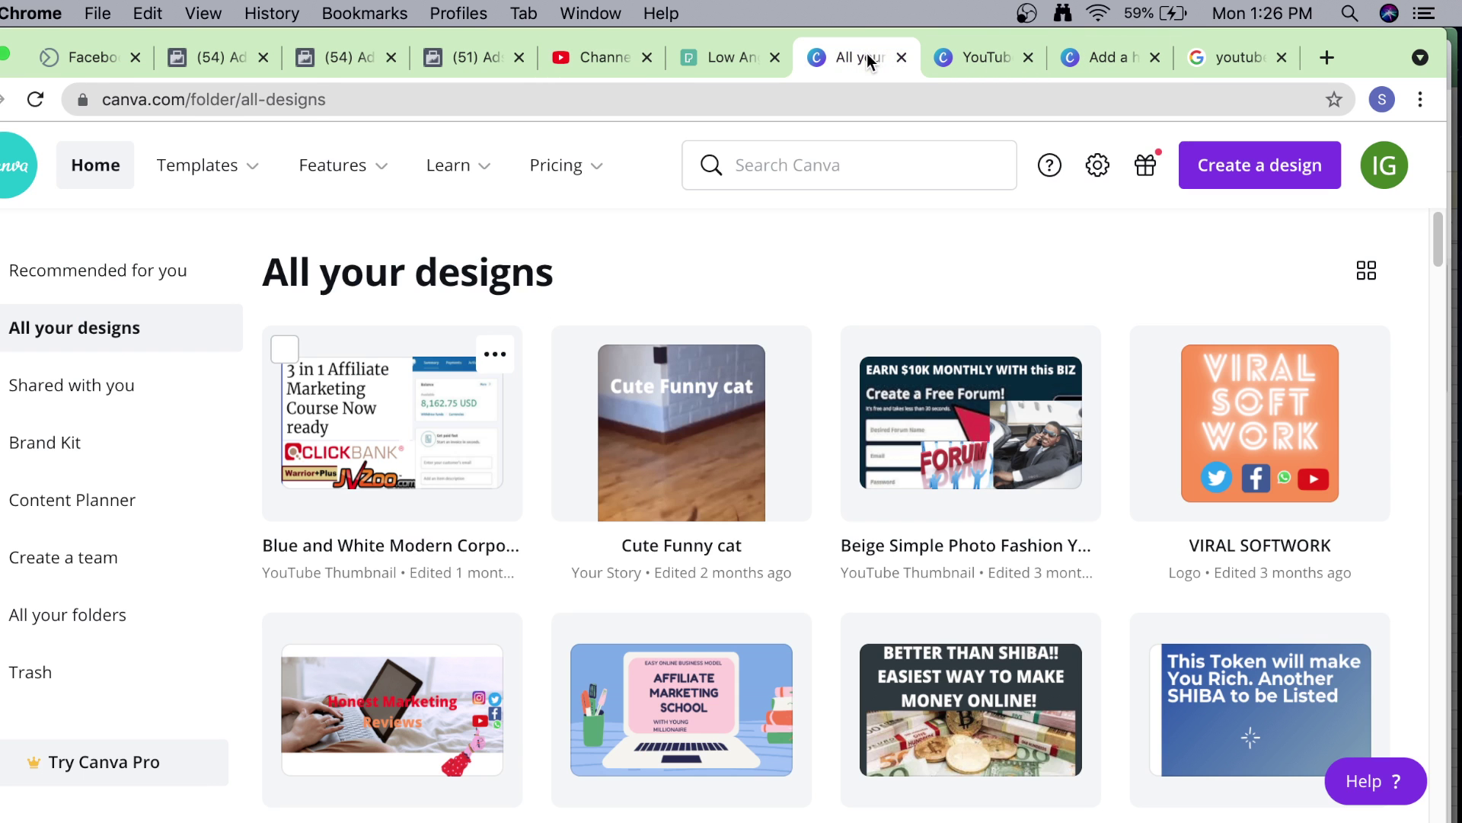
scroll(585, 313, "down", 1)
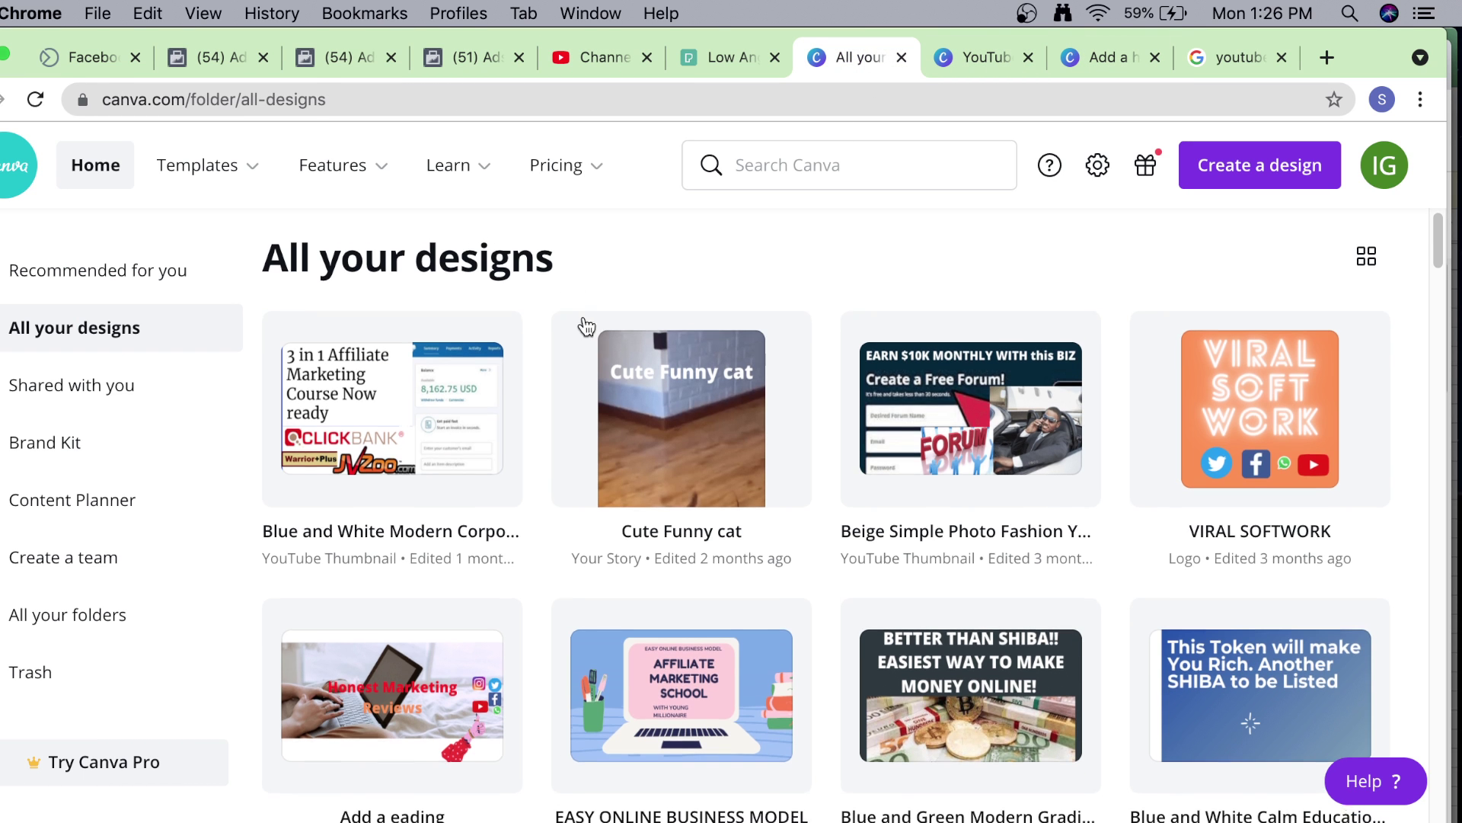
scroll(318, 303, "up", 1)
left_click(896, 169)
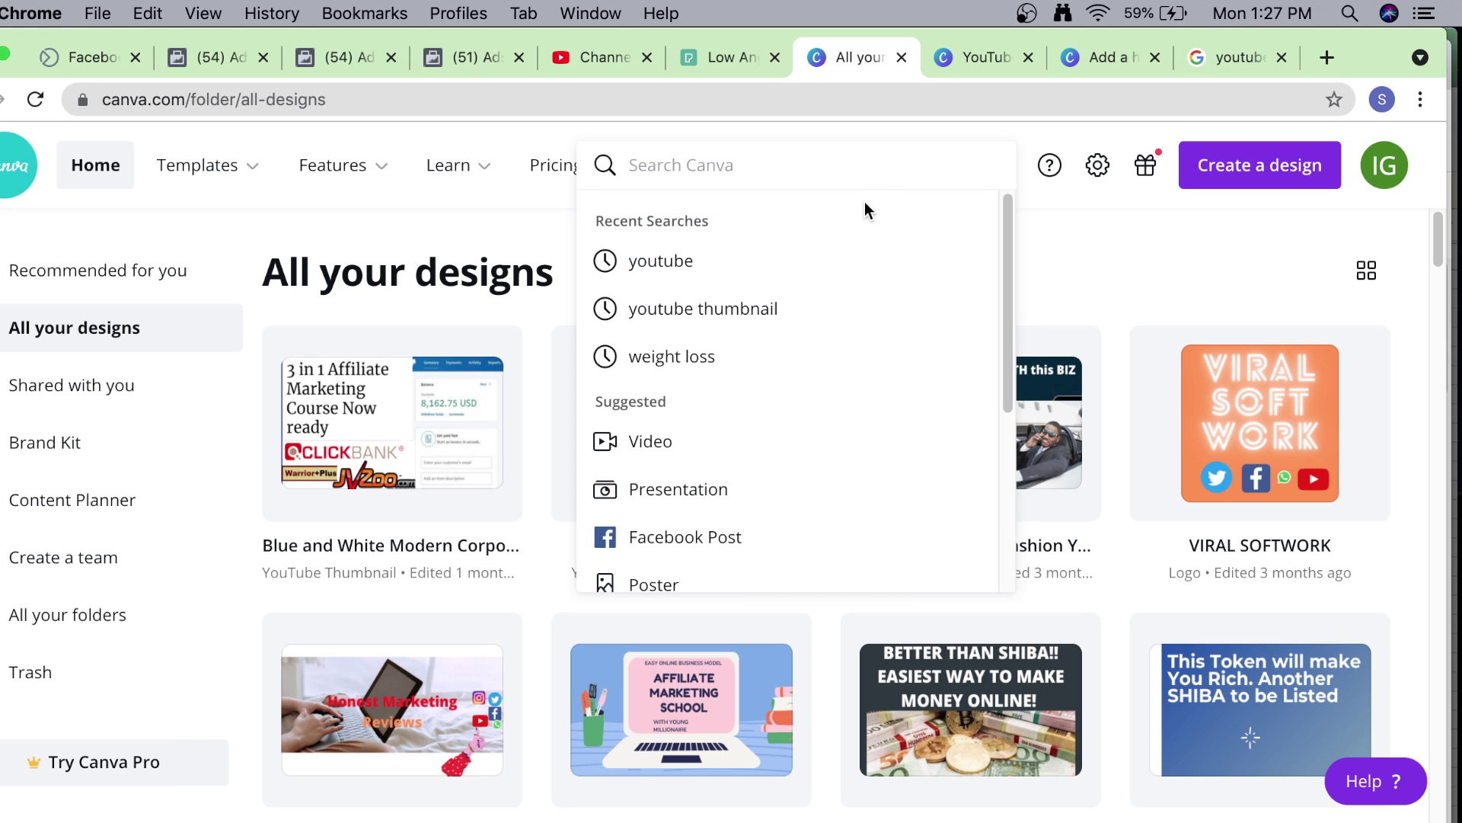
type("water")
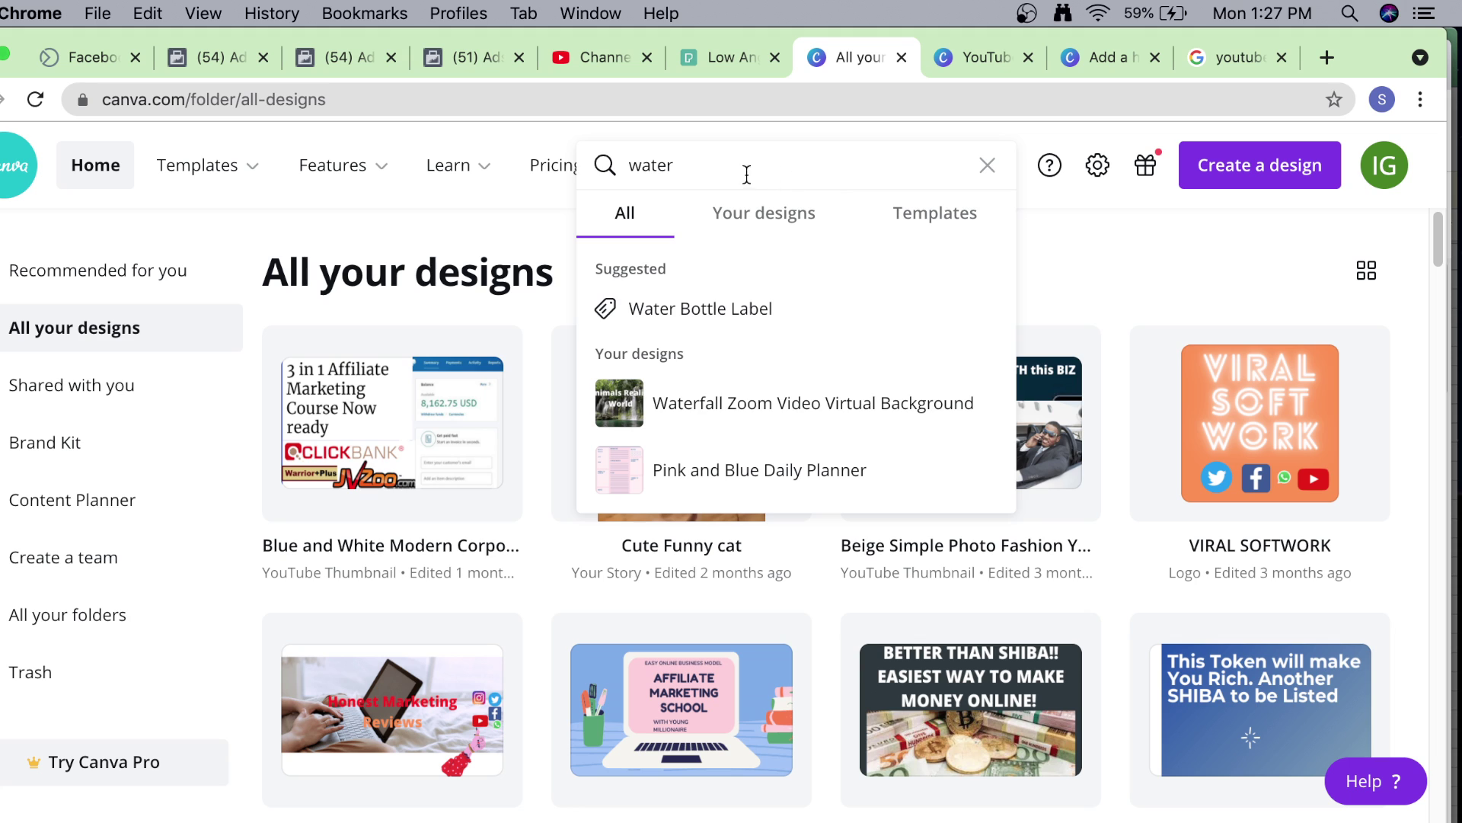
Search Canva for "youtube wa", look through the suggested design types for a watermark format, and close the search.
left_click_drag(746, 175, 617, 162)
type("y")
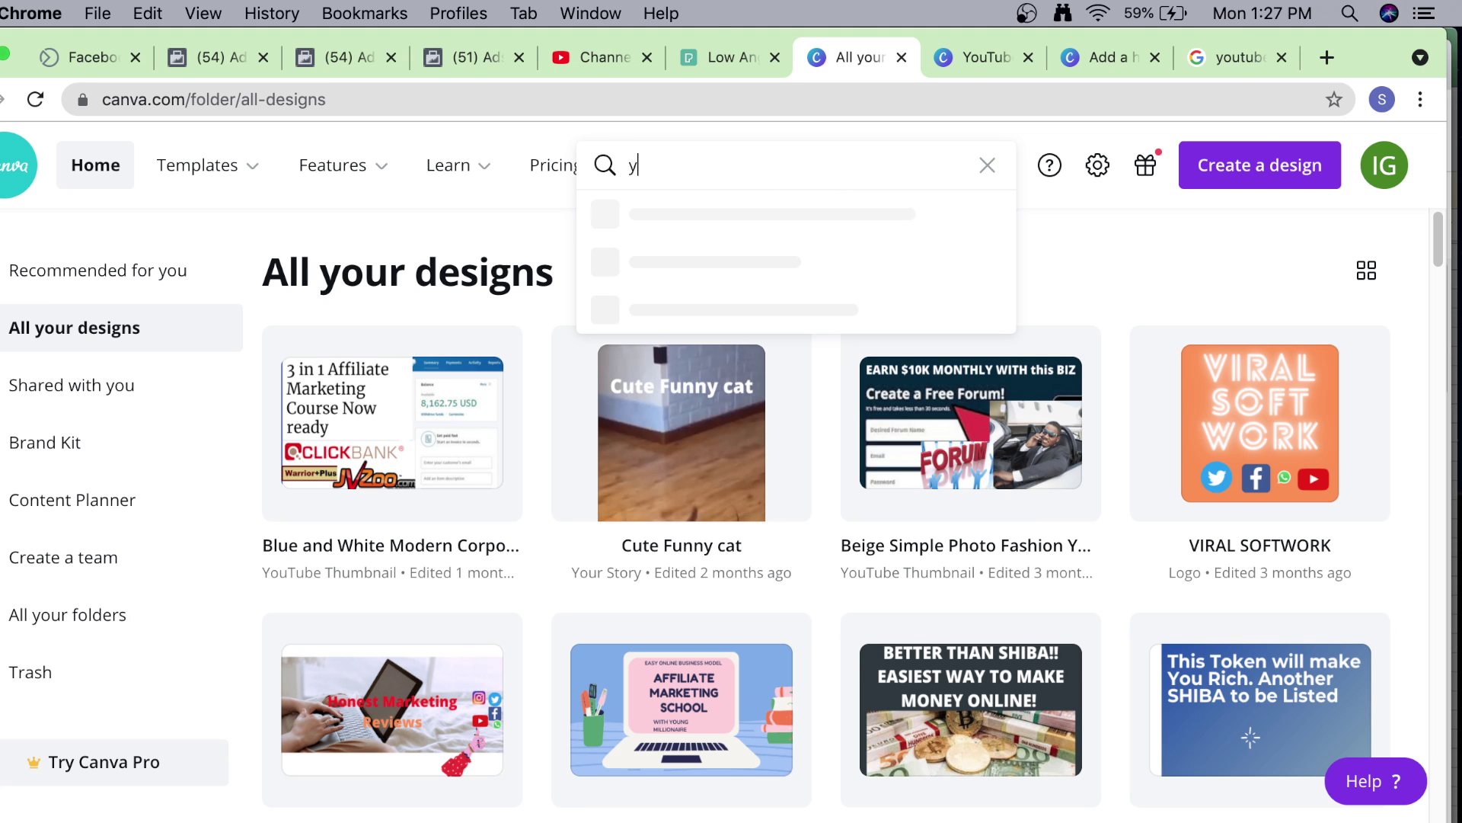
type("outu")
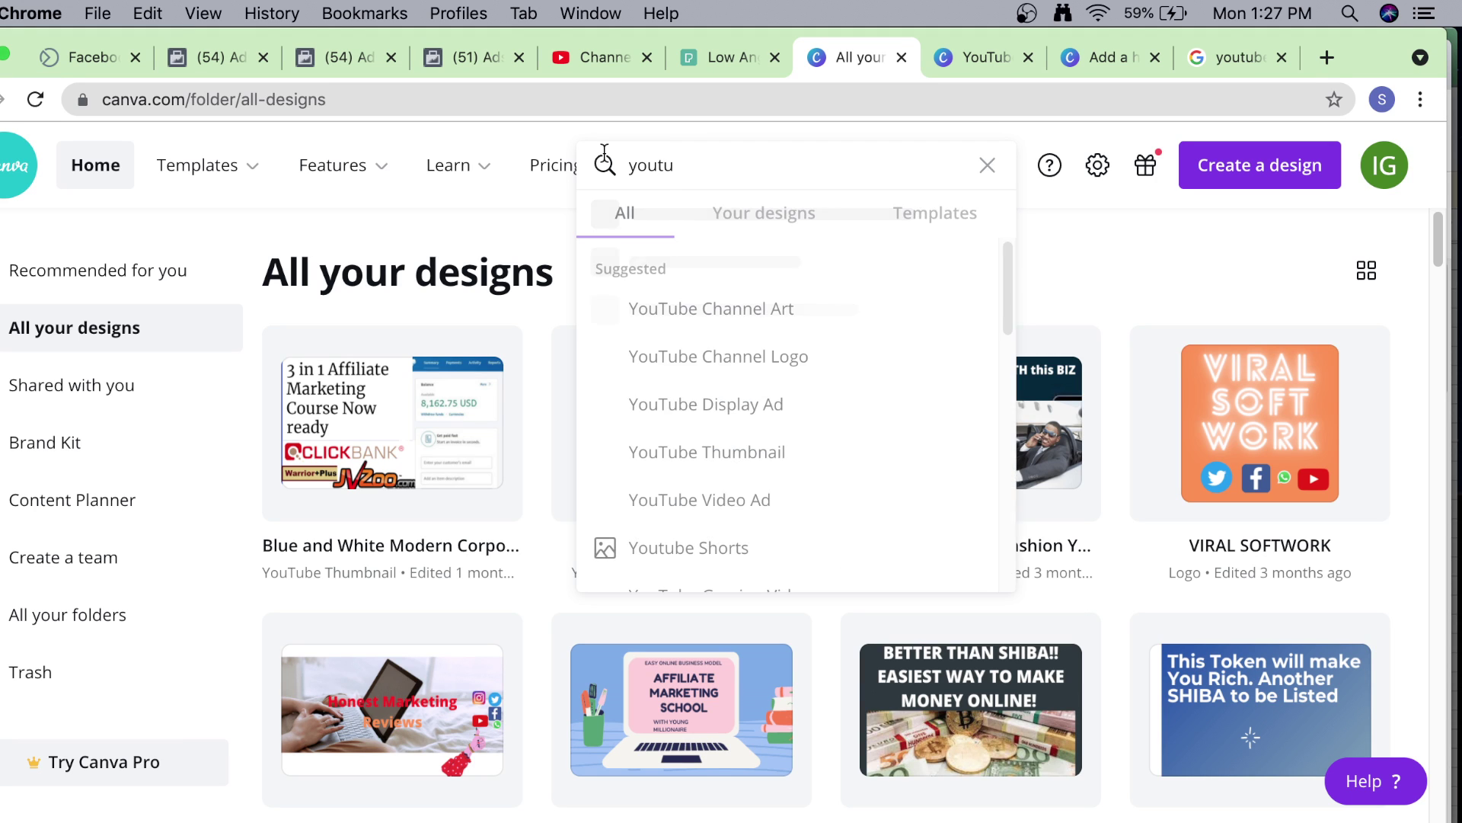
type("be w")
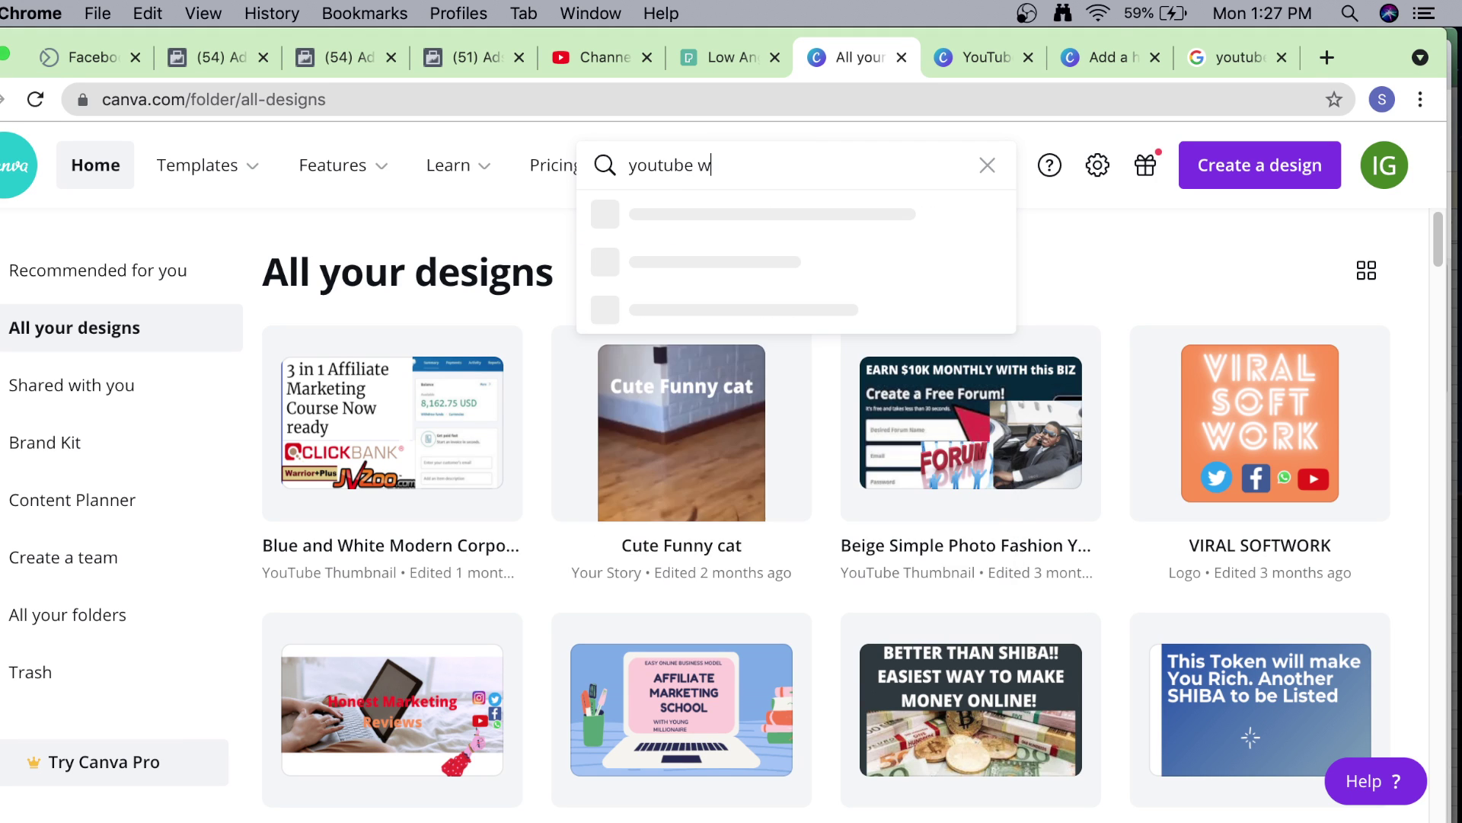
type("a")
mouse_move(498, 136)
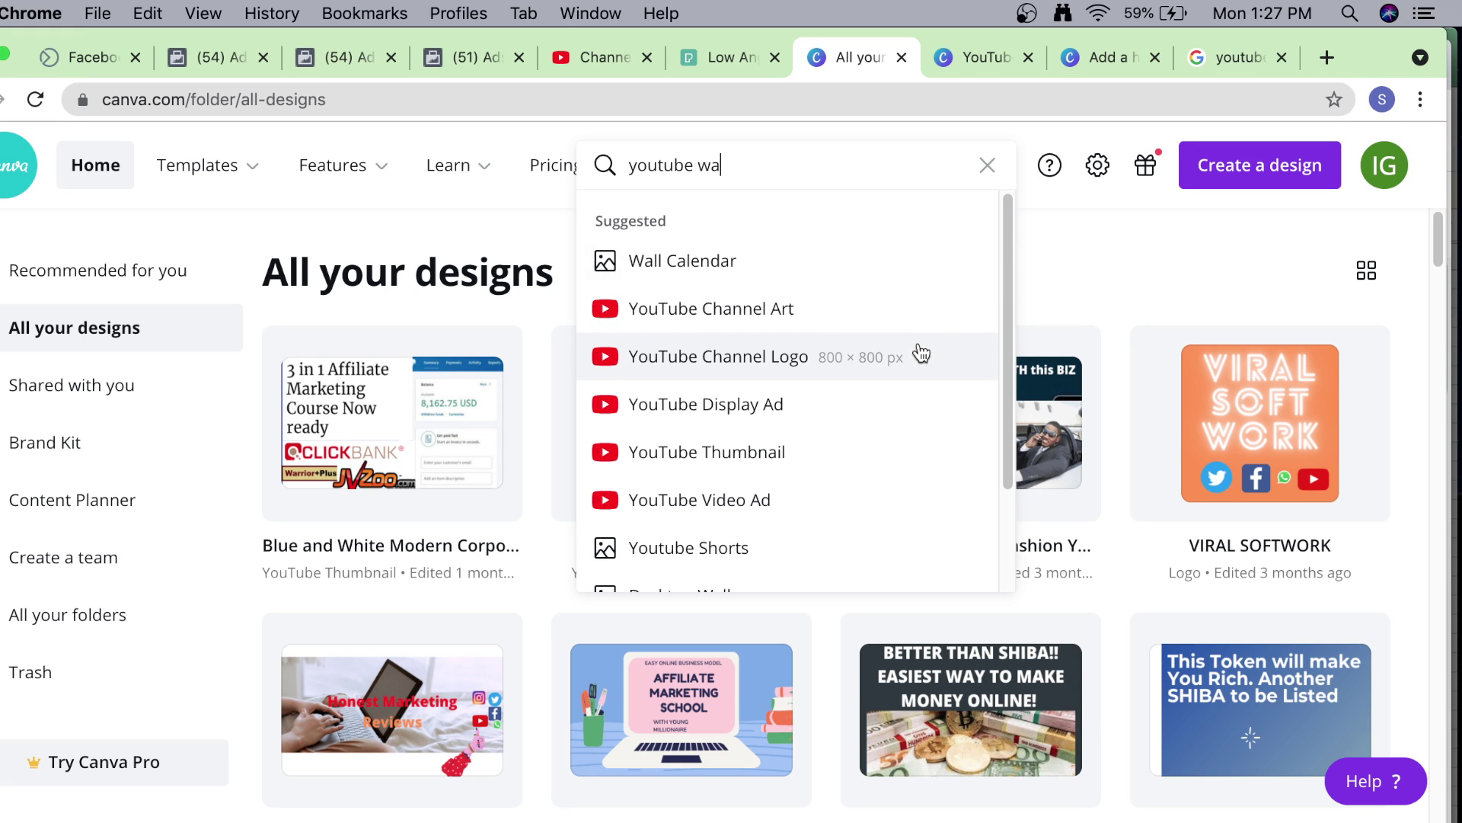
scroll(919, 353, "down", 1)
scroll(919, 353, "down", 2)
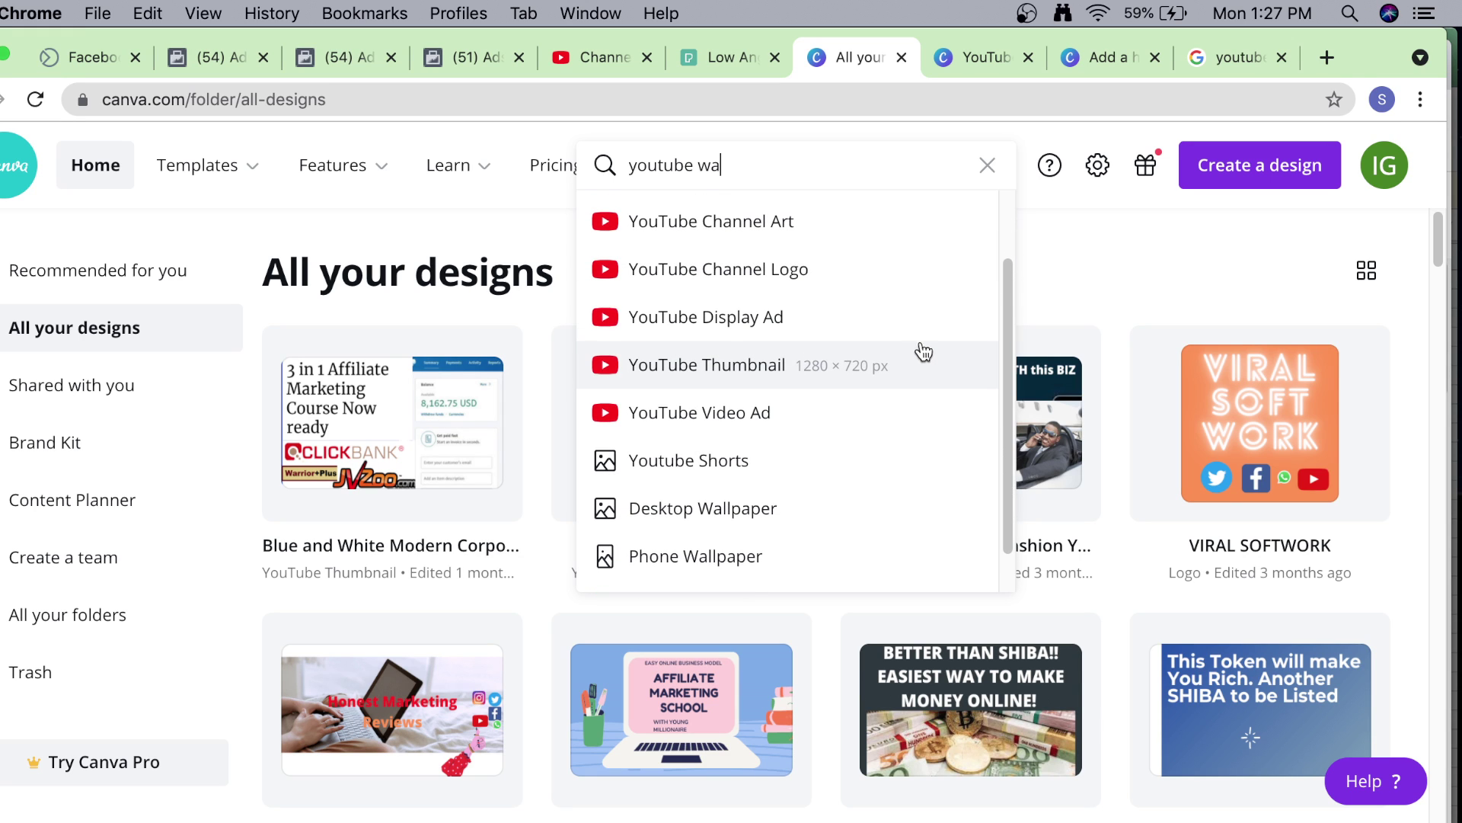
scroll(979, 324, "up", 1)
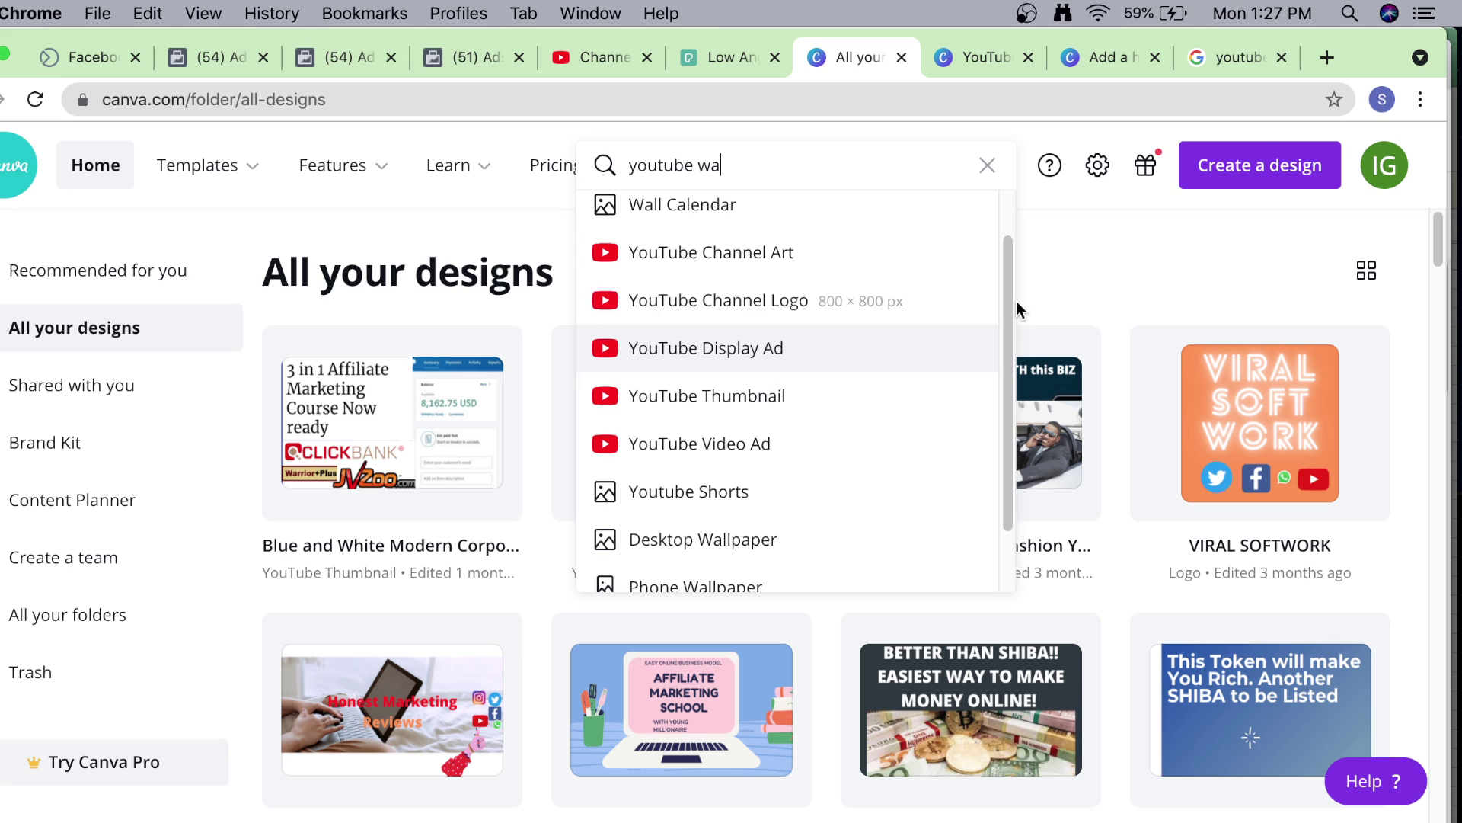
left_click(1144, 263)
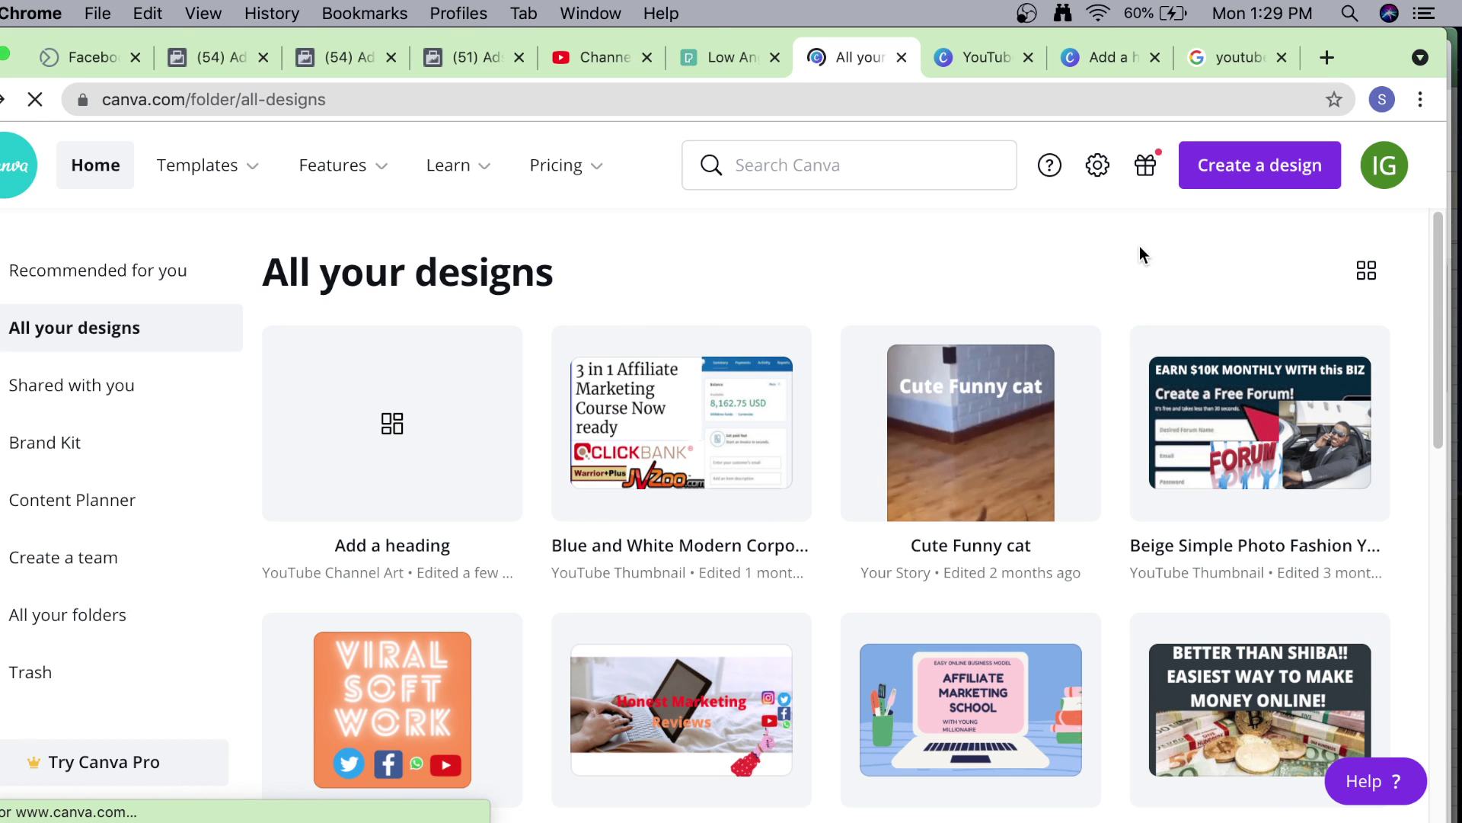
Create a new custom-size Canva design measuring 150 × 150 px.
left_click(1273, 170)
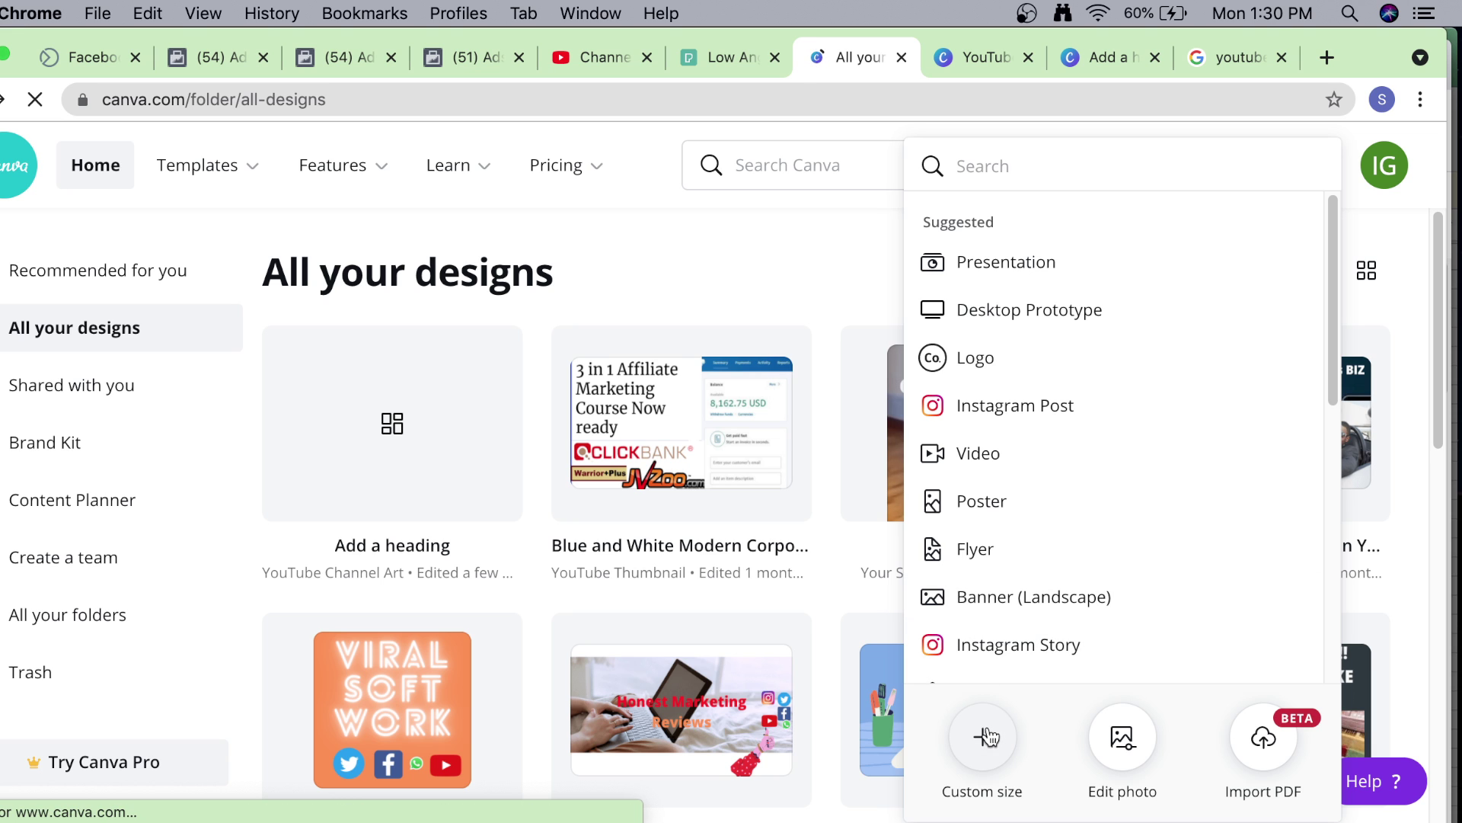
left_click(986, 736)
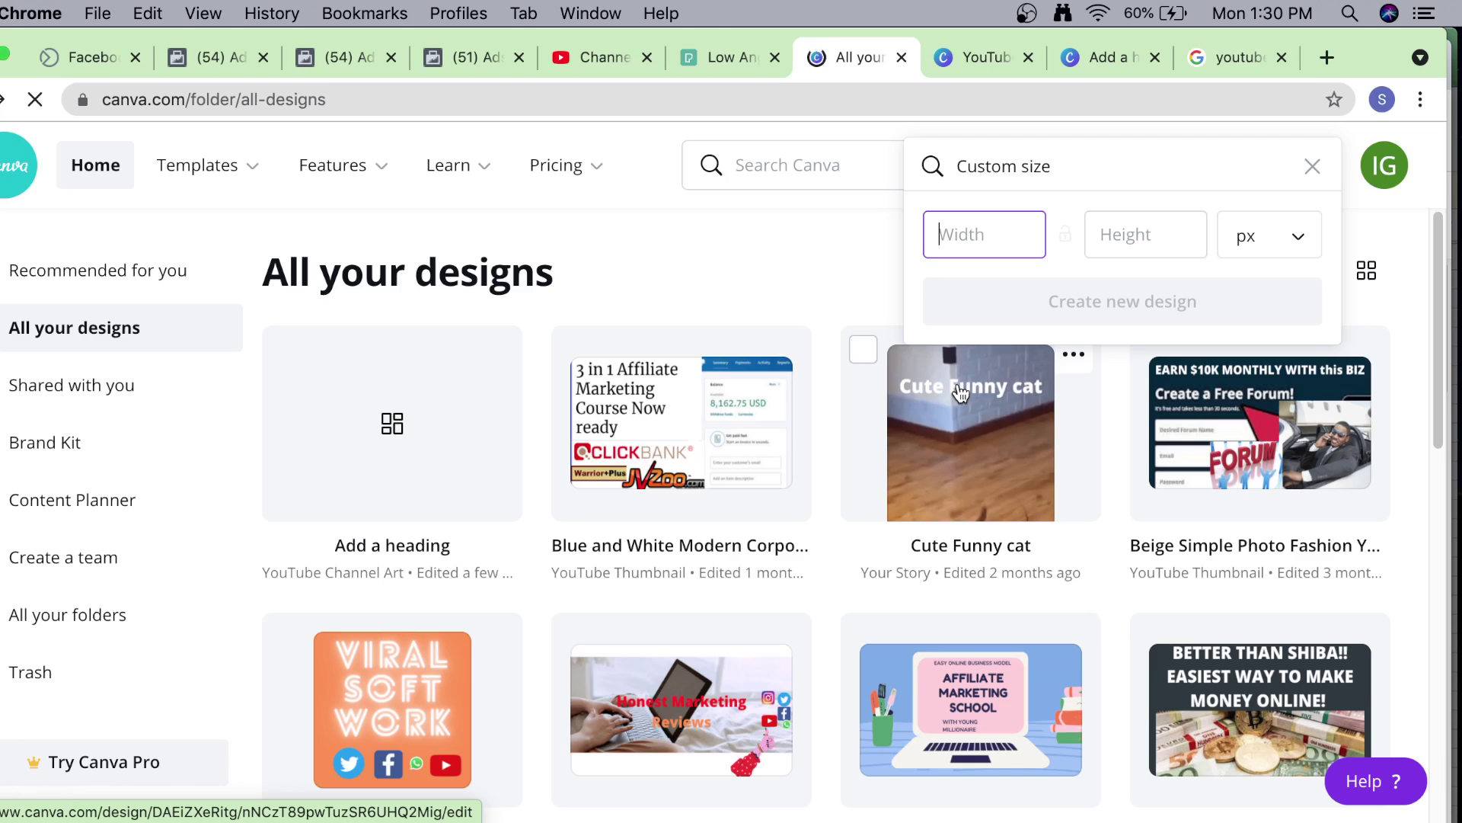
type("150")
left_click(1168, 221)
type("15")
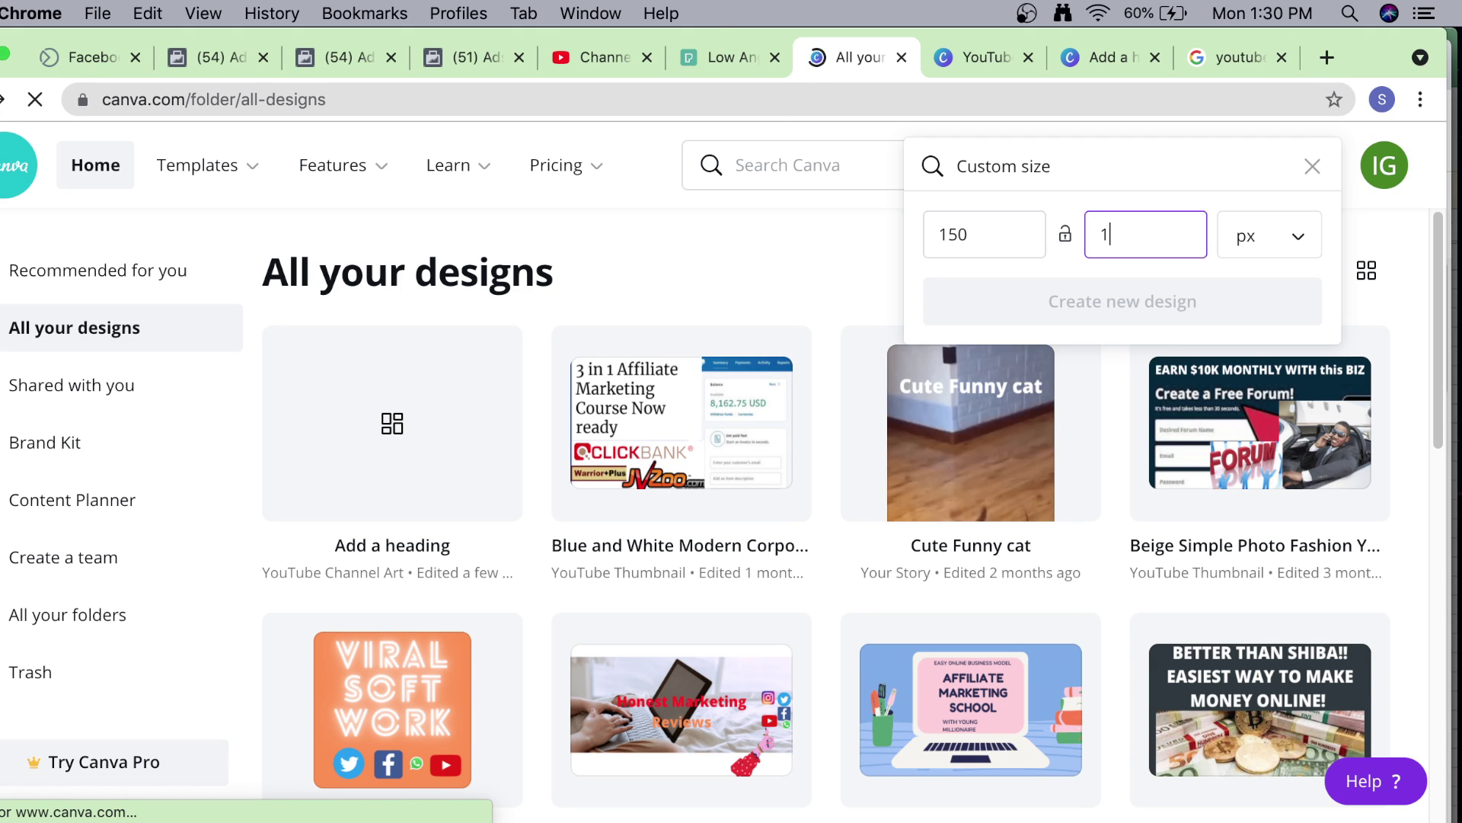
type("0")
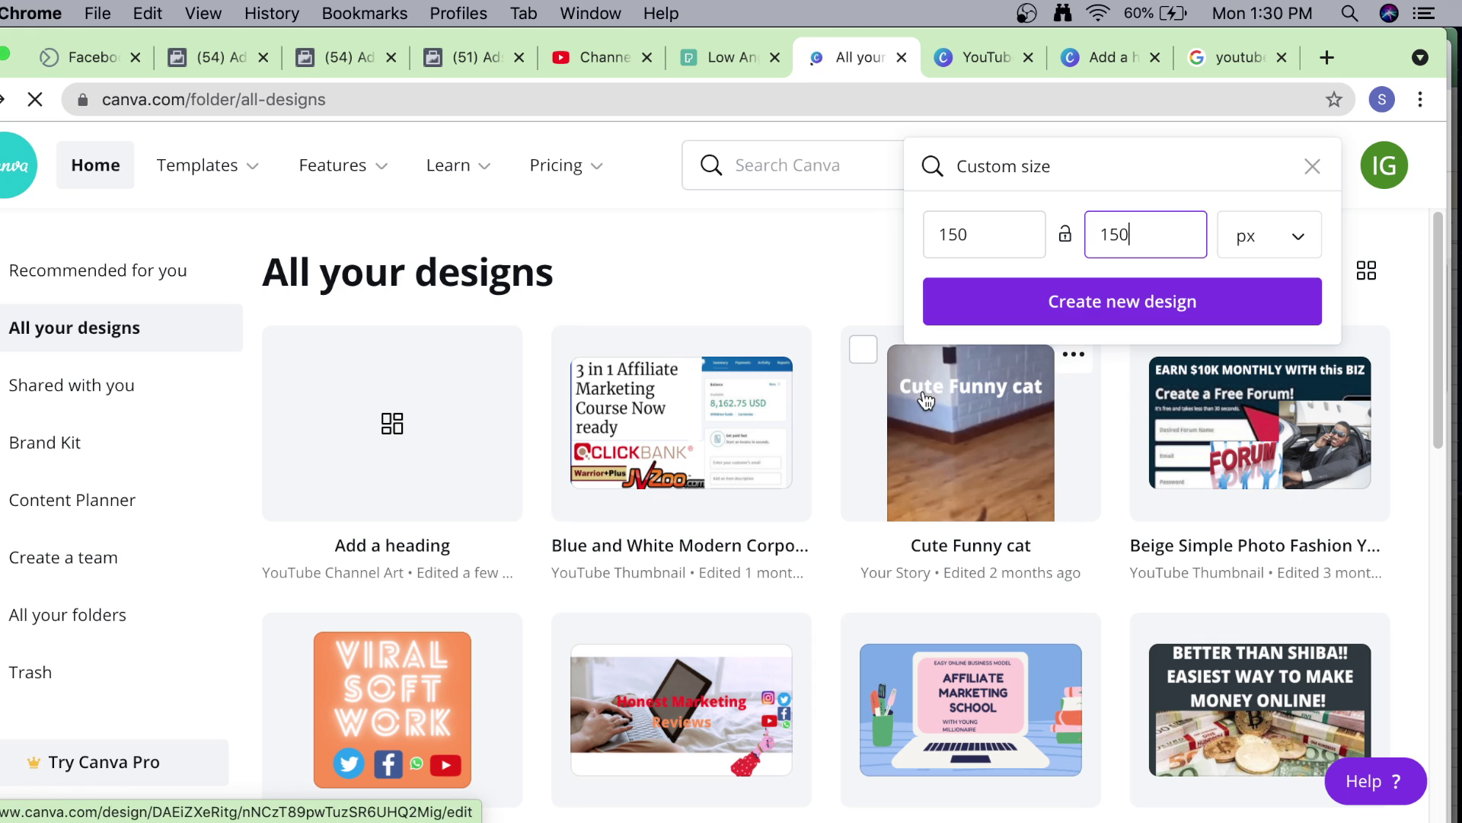
left_click(1108, 312)
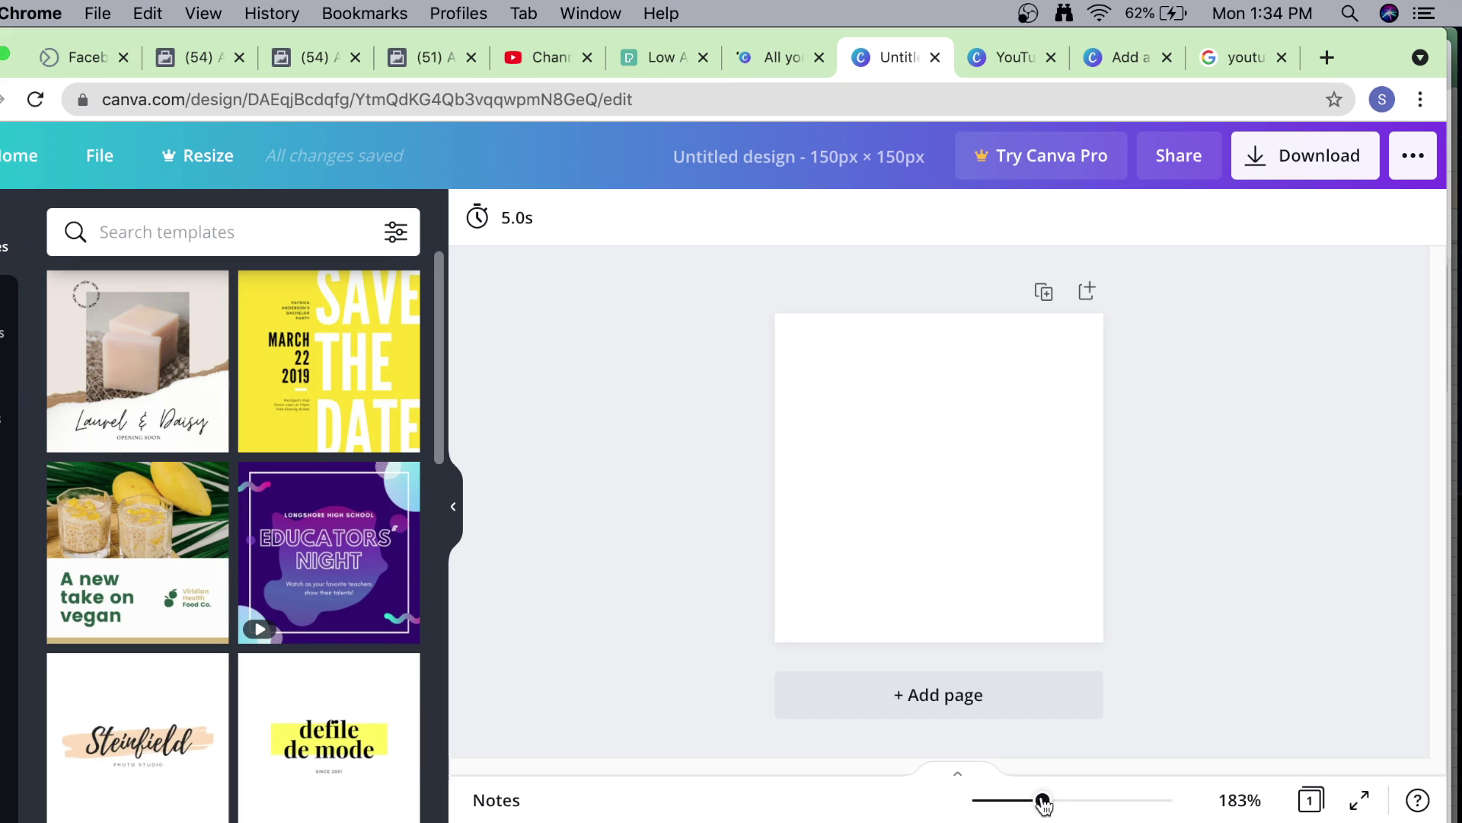
Add a second page to the design and set its background colour to black.
left_click(1000, 680)
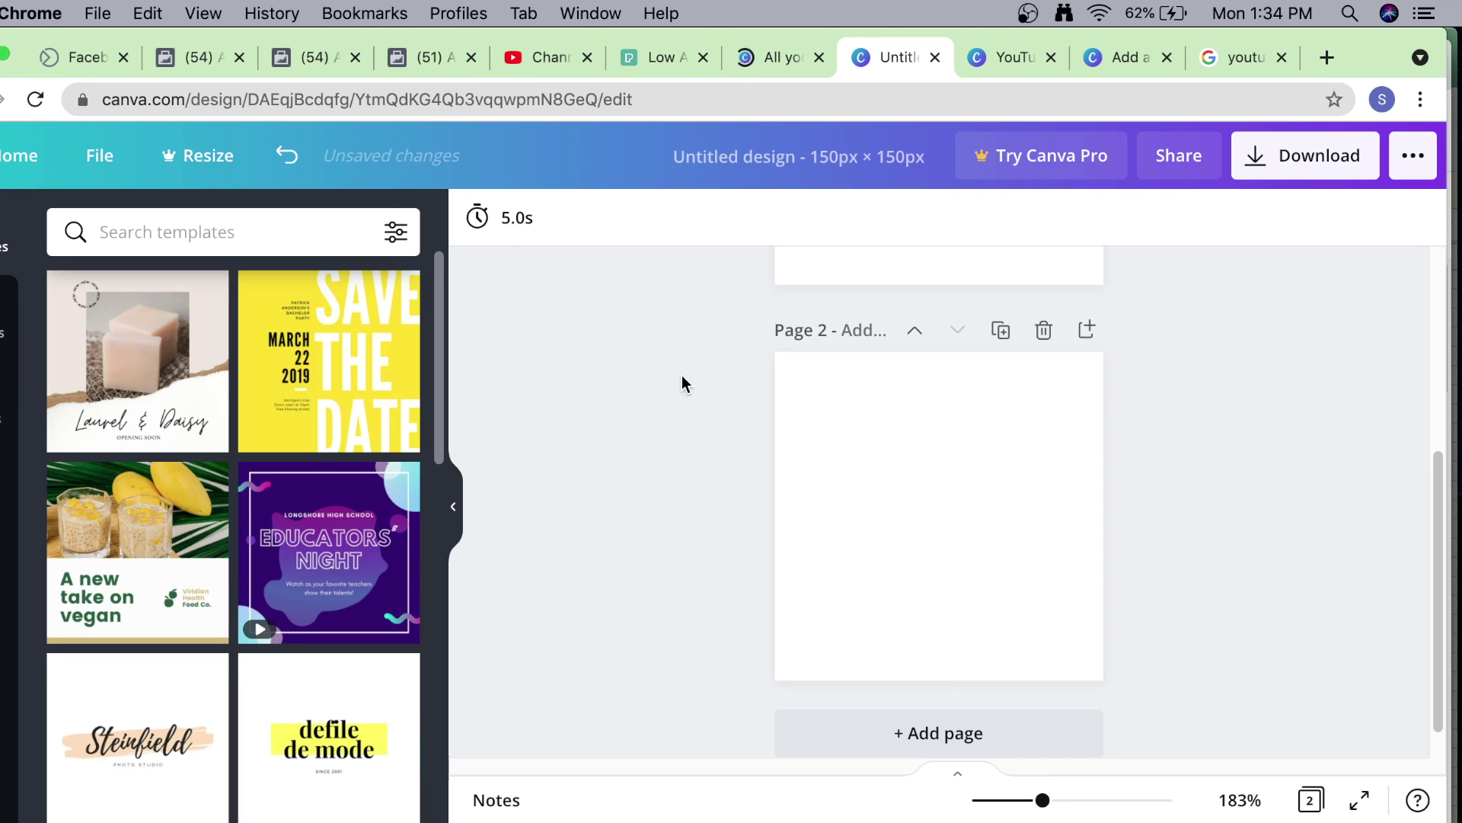
left_click(908, 468)
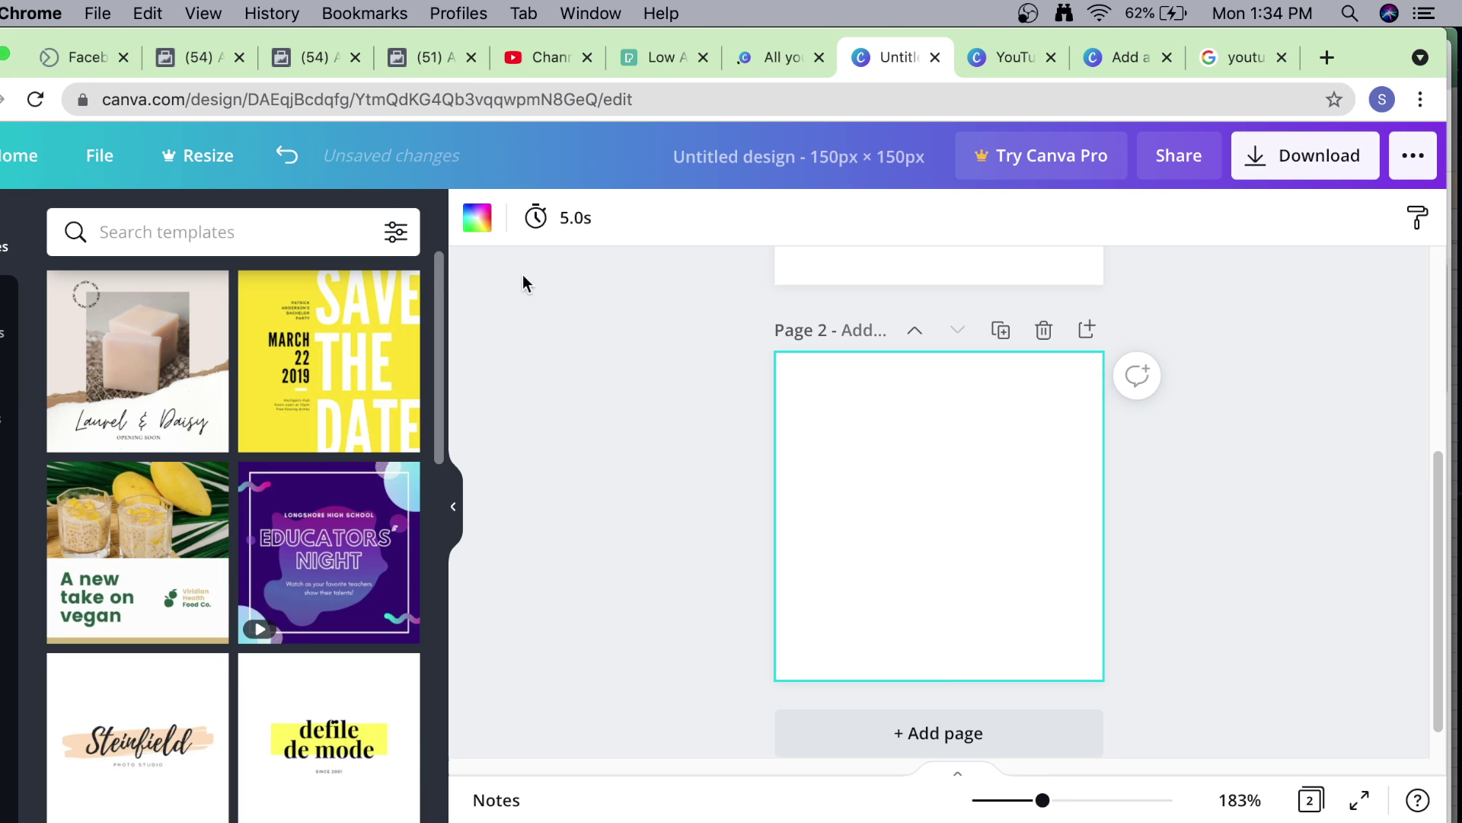
left_click(477, 217)
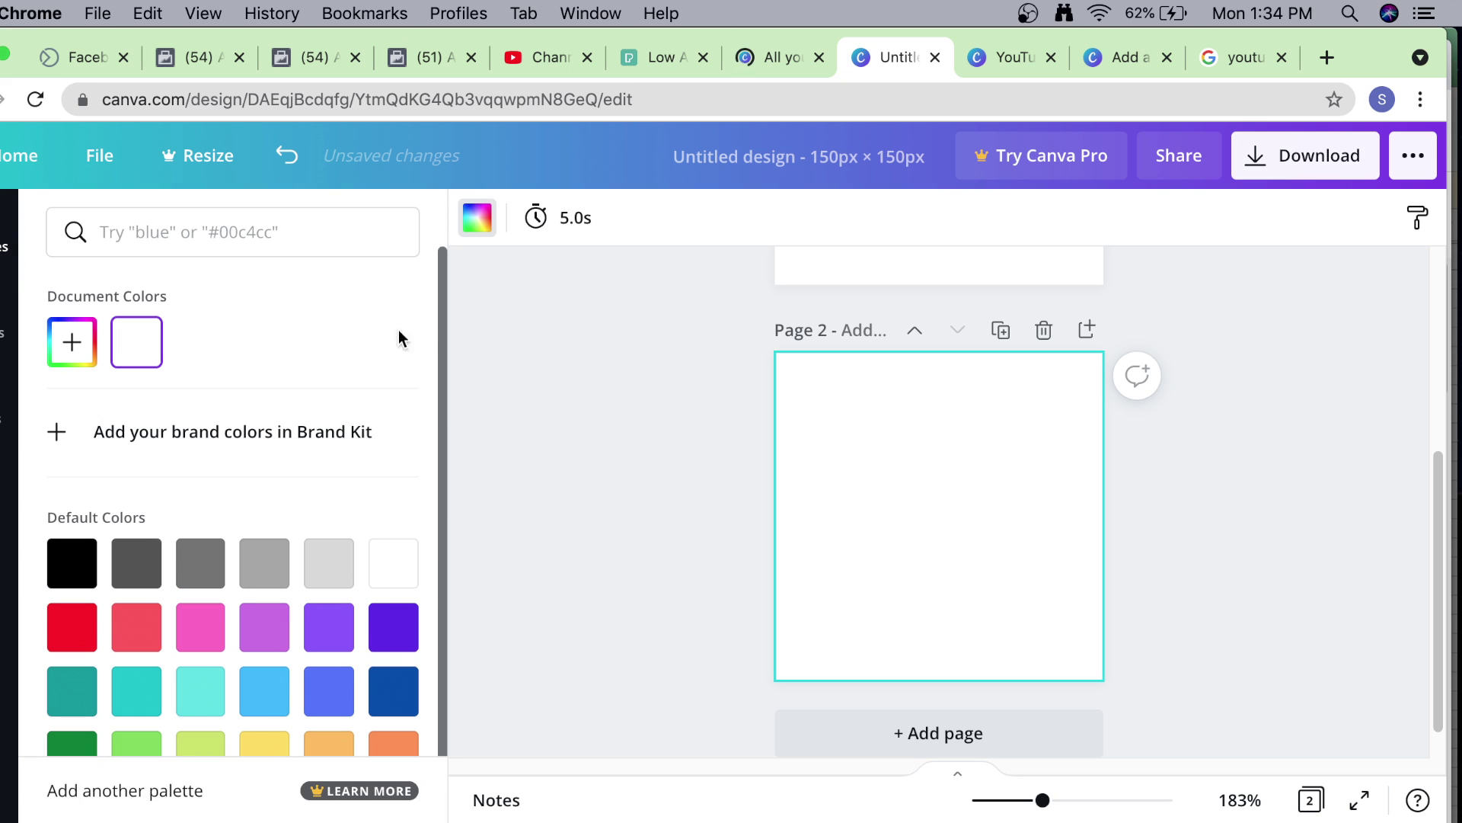
left_click(402, 642)
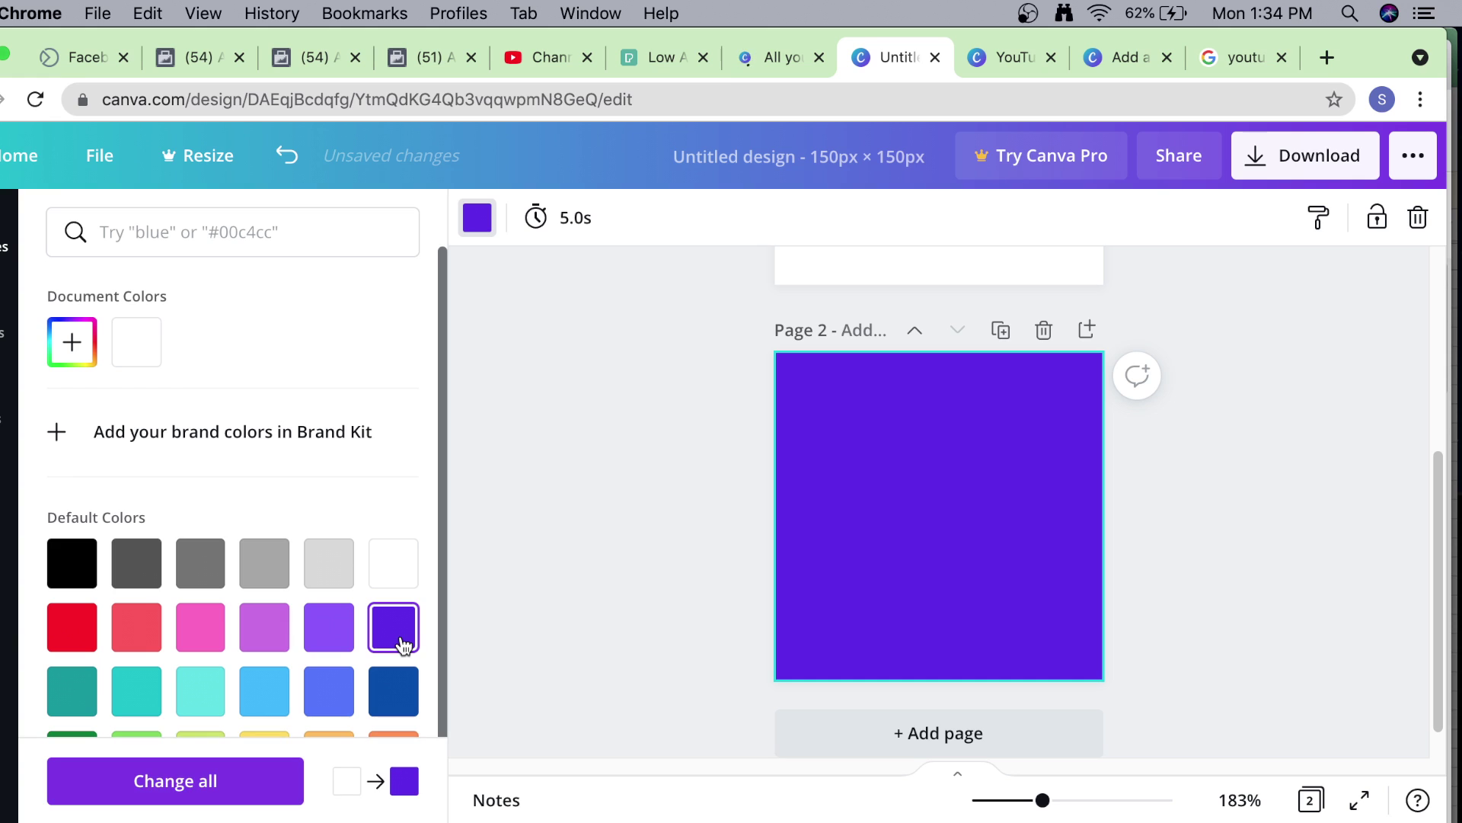
left_click(393, 690)
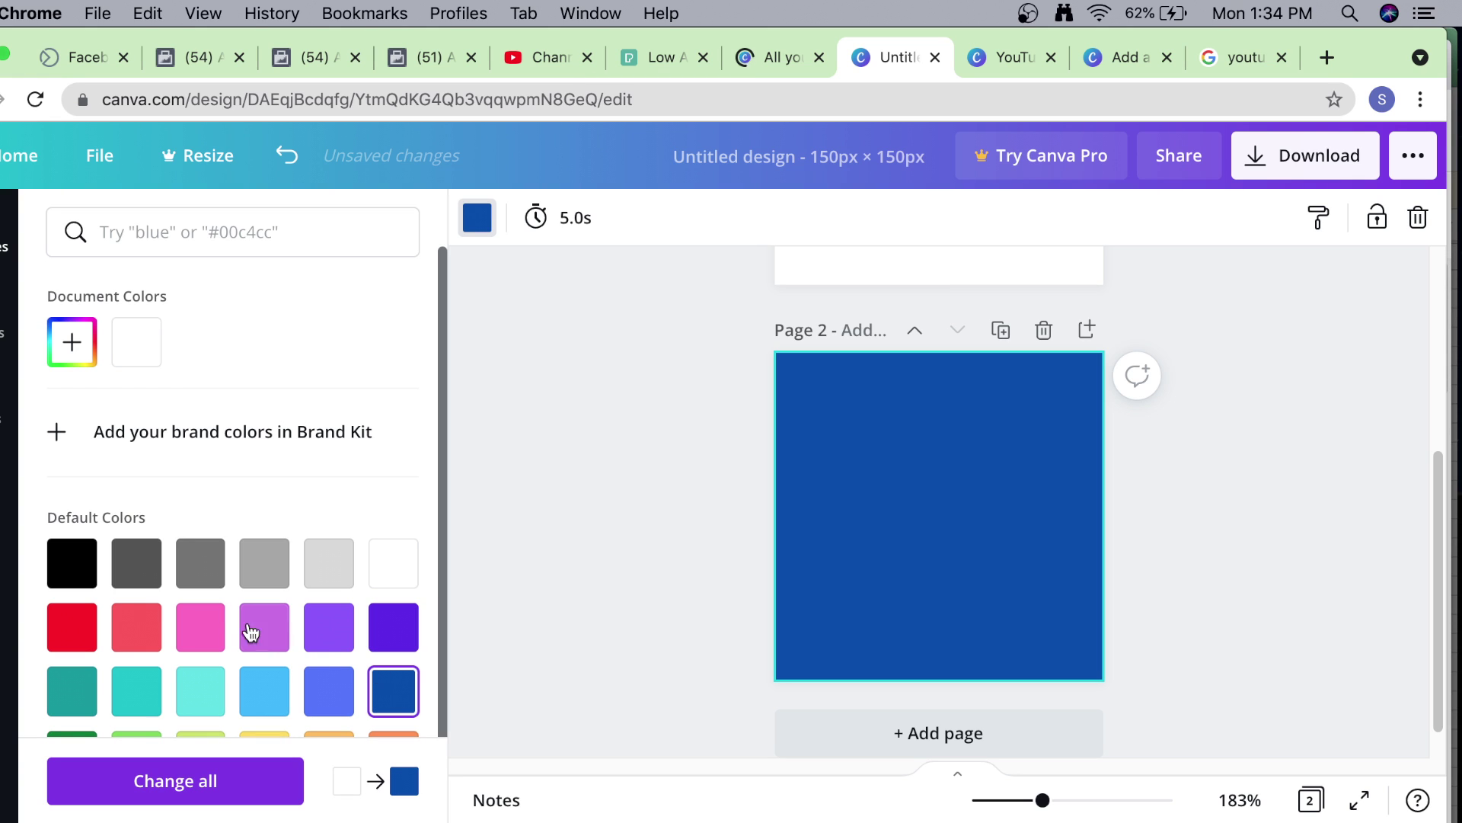
left_click(62, 562)
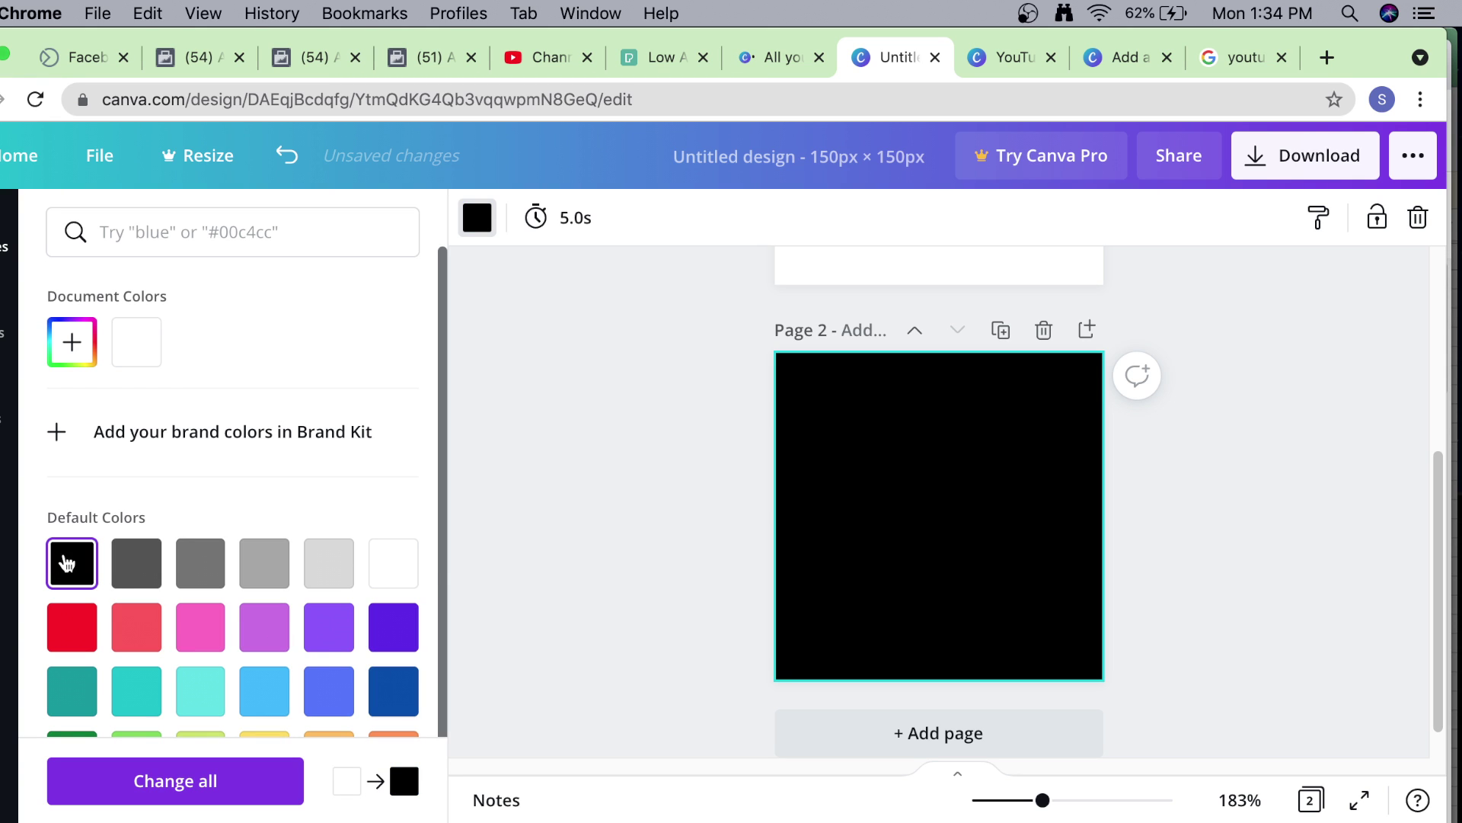
left_click(533, 547)
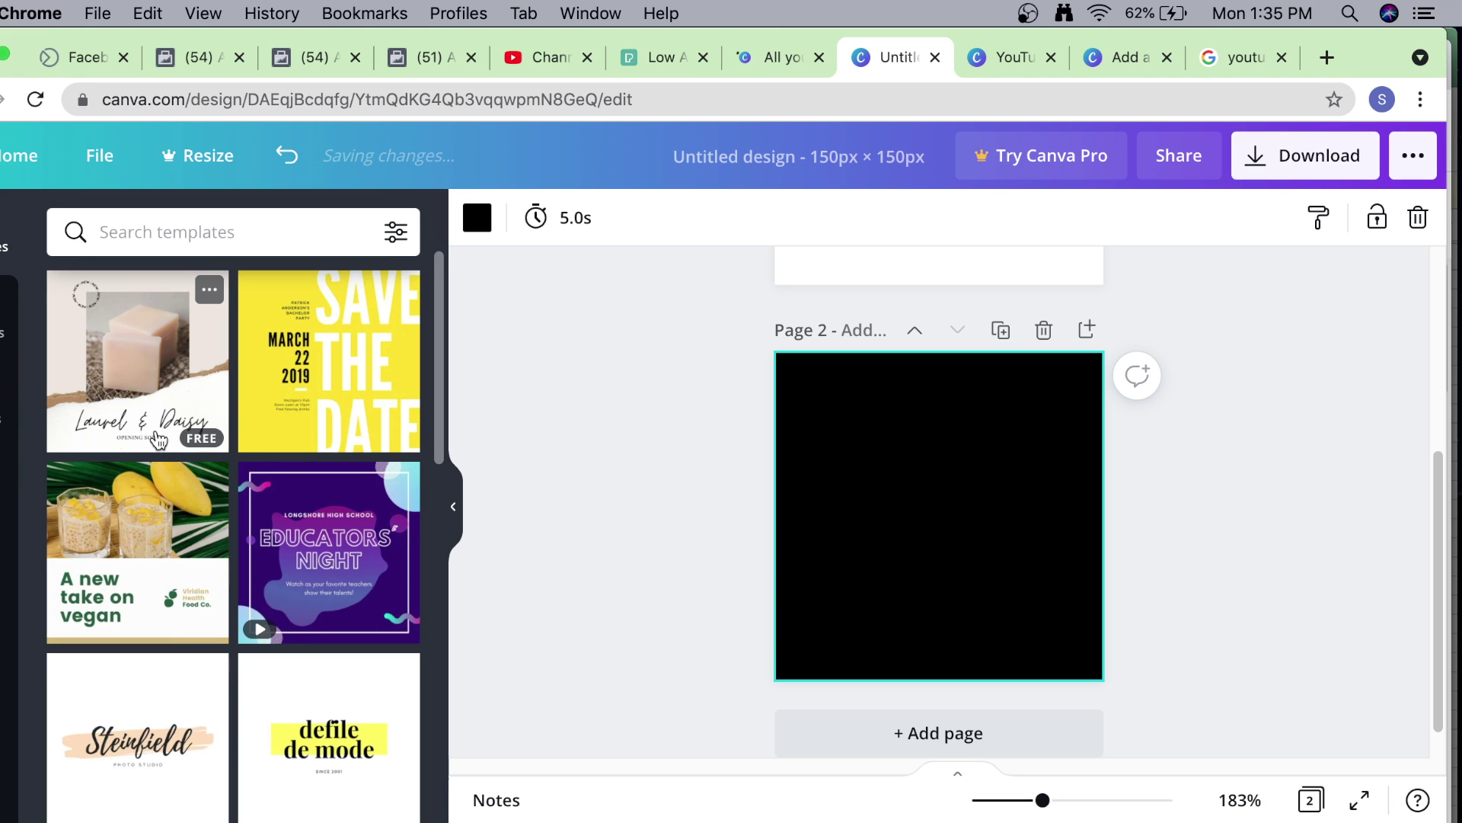
scroll(242, 442, "down", 5)
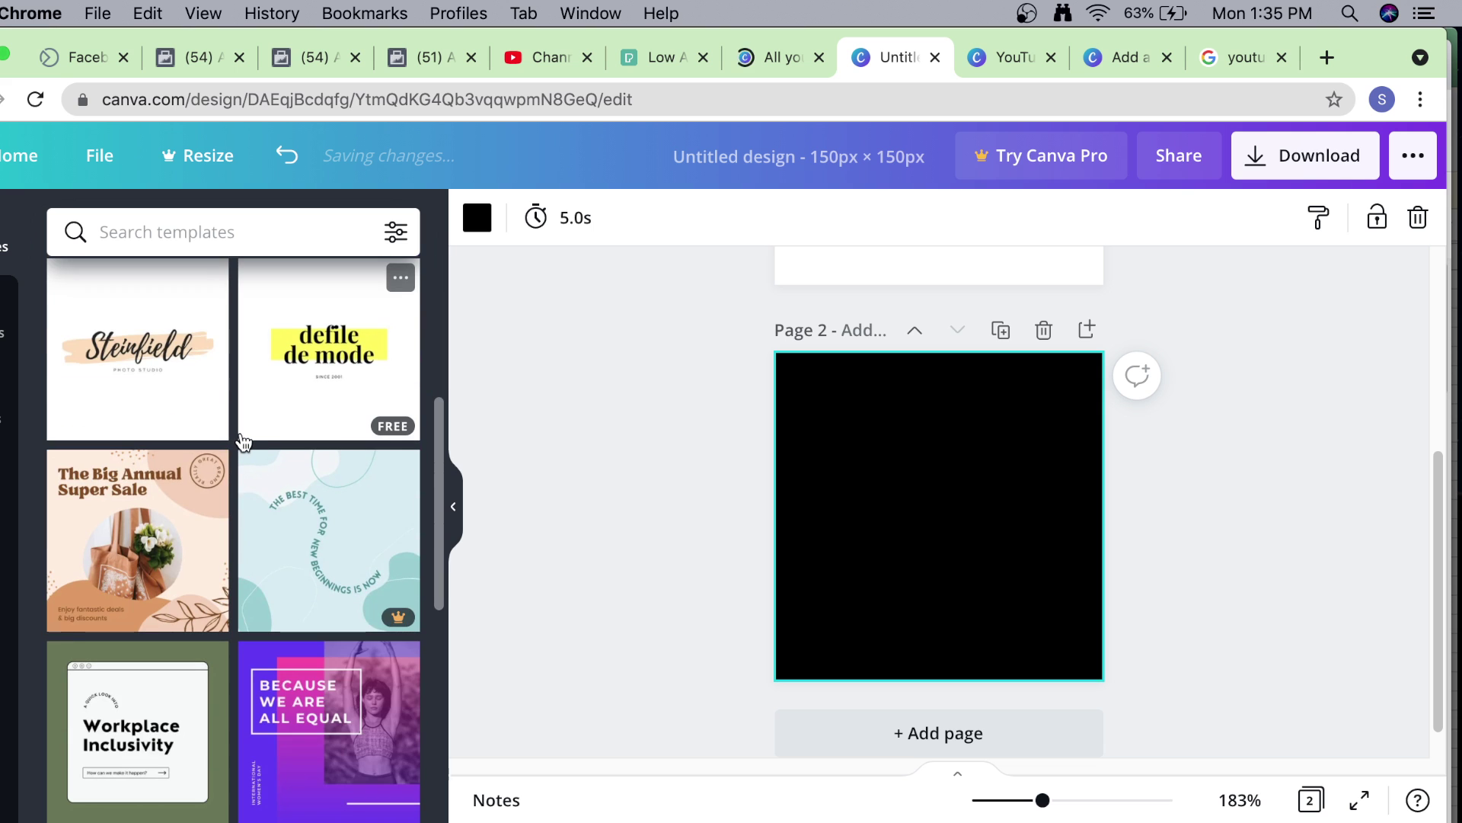
scroll(248, 444, "up", 5)
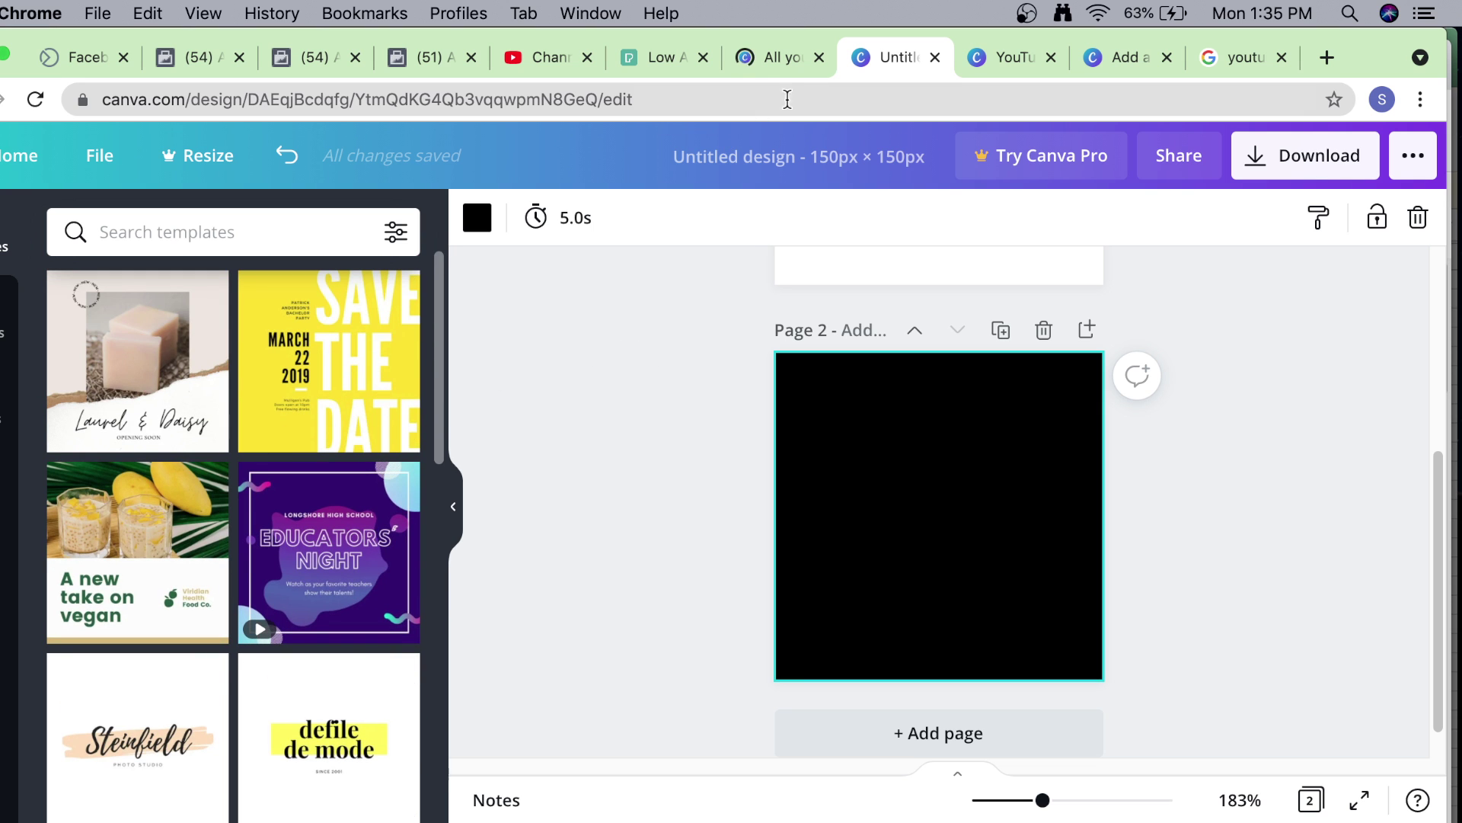
left_click(785, 57)
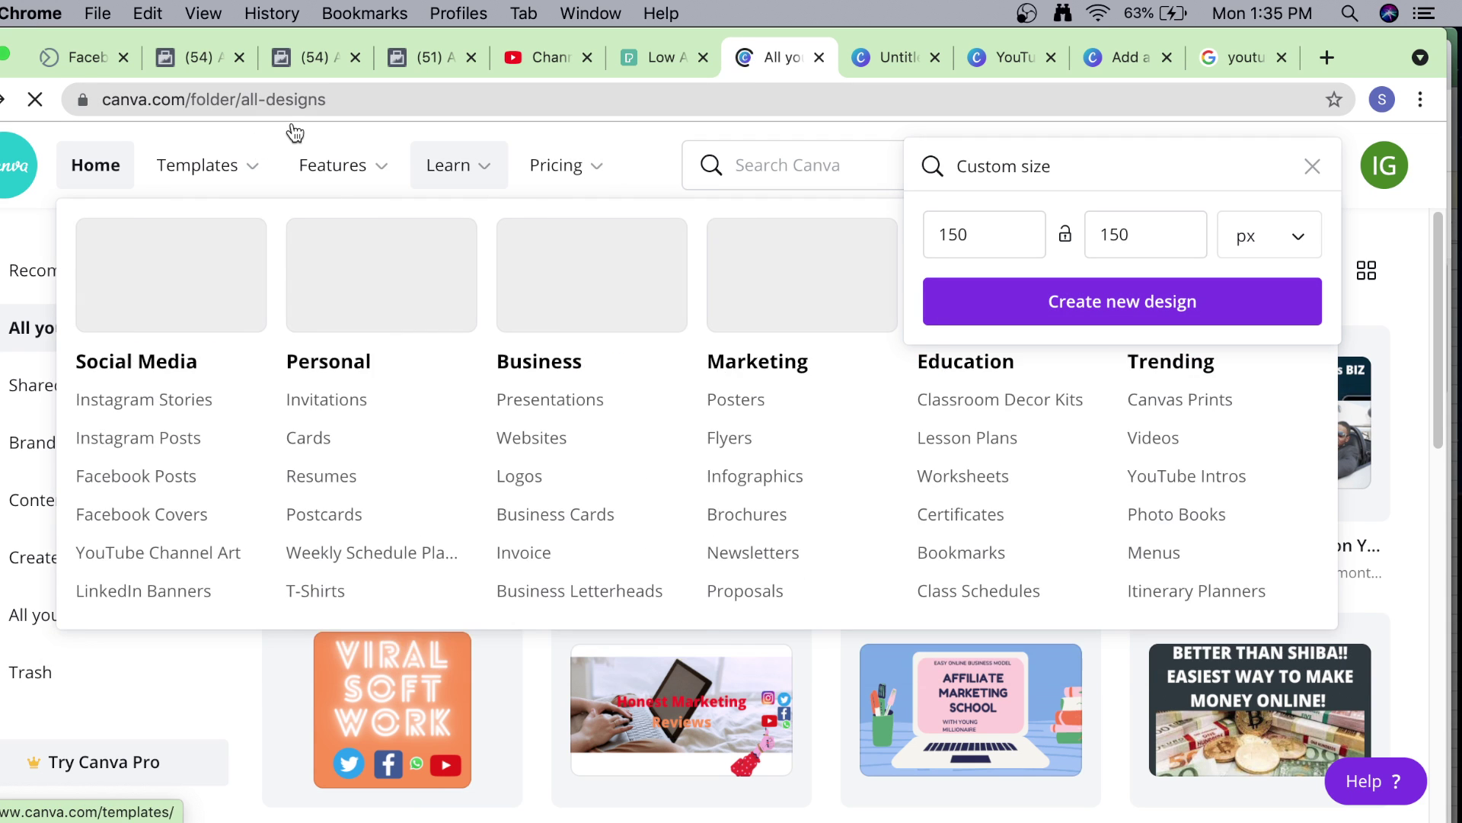
mouse_move(291, 201)
key("ctrl+Tab")
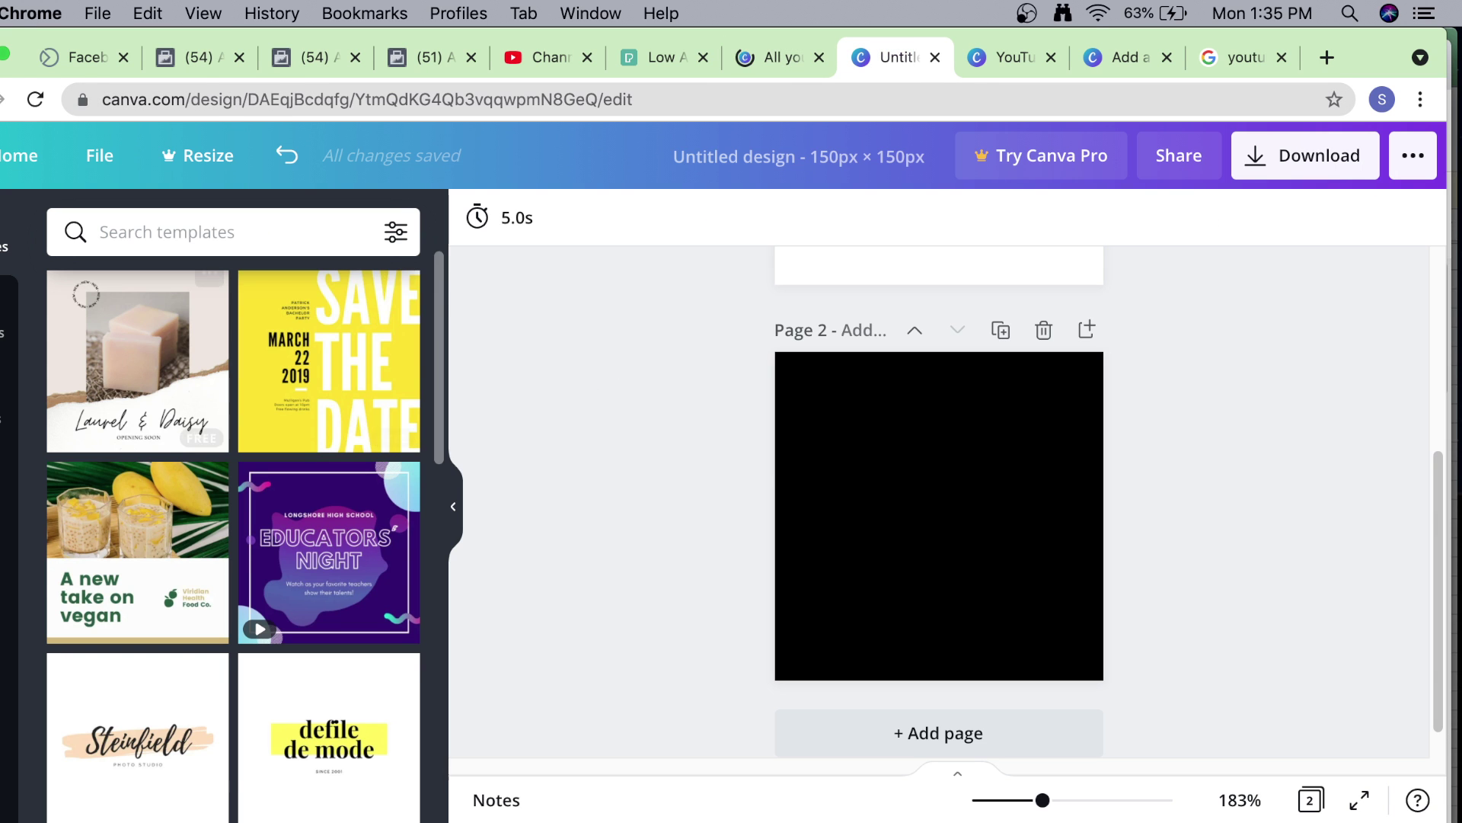
Add a heading to the black page and replace its text with "CLICK HERE TO".
left_click(22, 476)
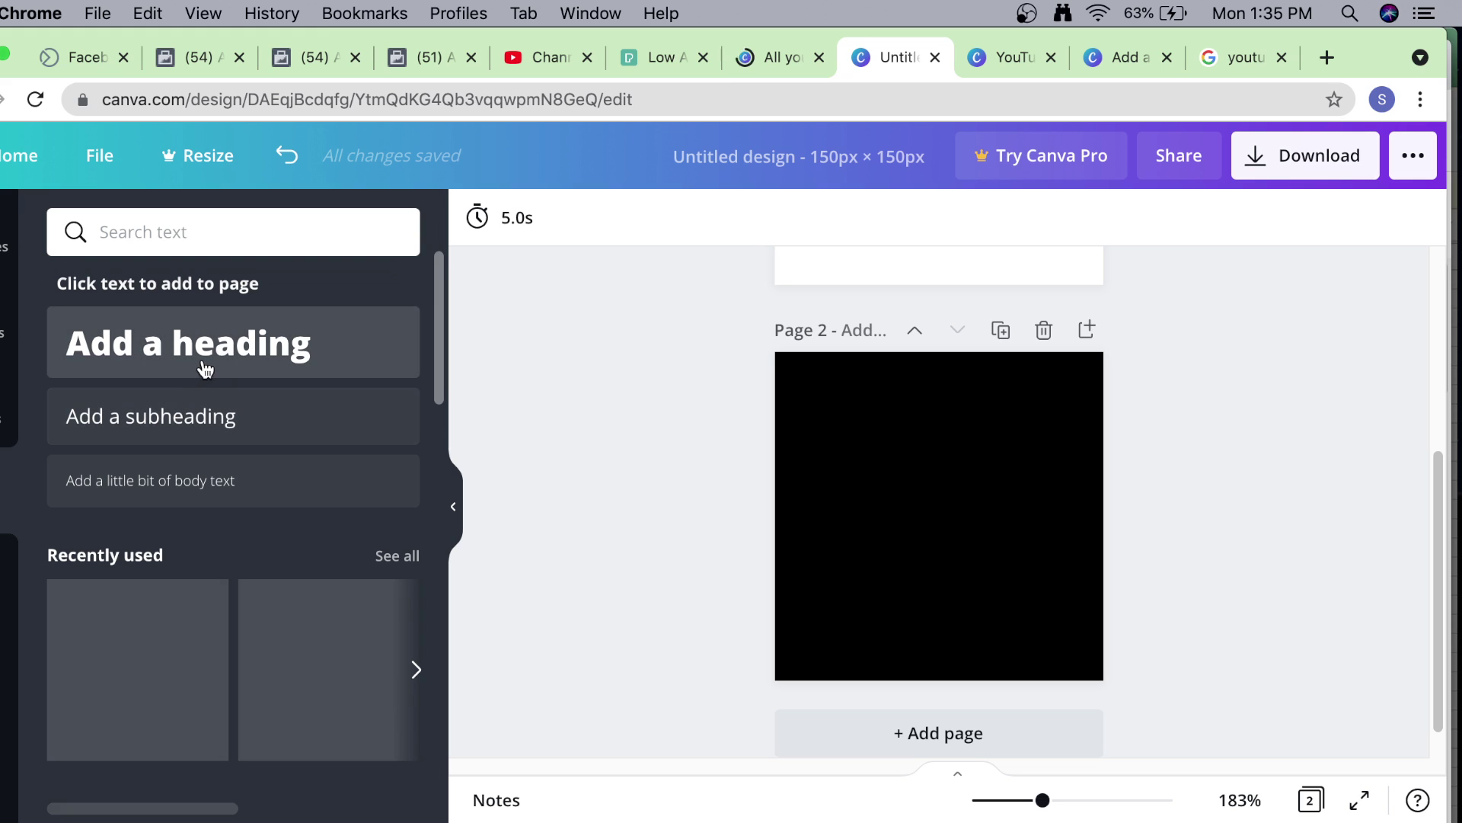
left_click(417, 369)
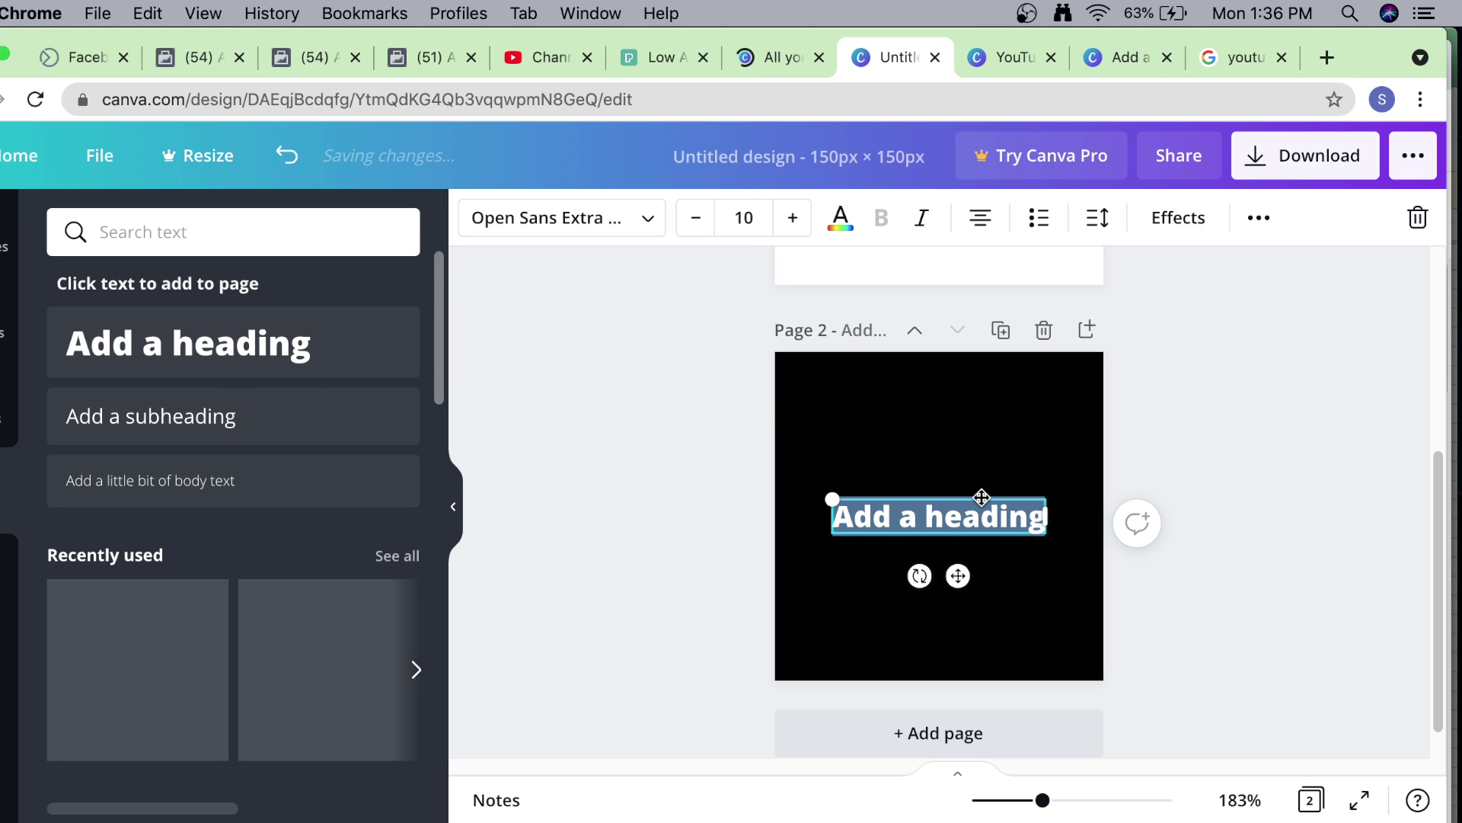
type("CLICK HERE")
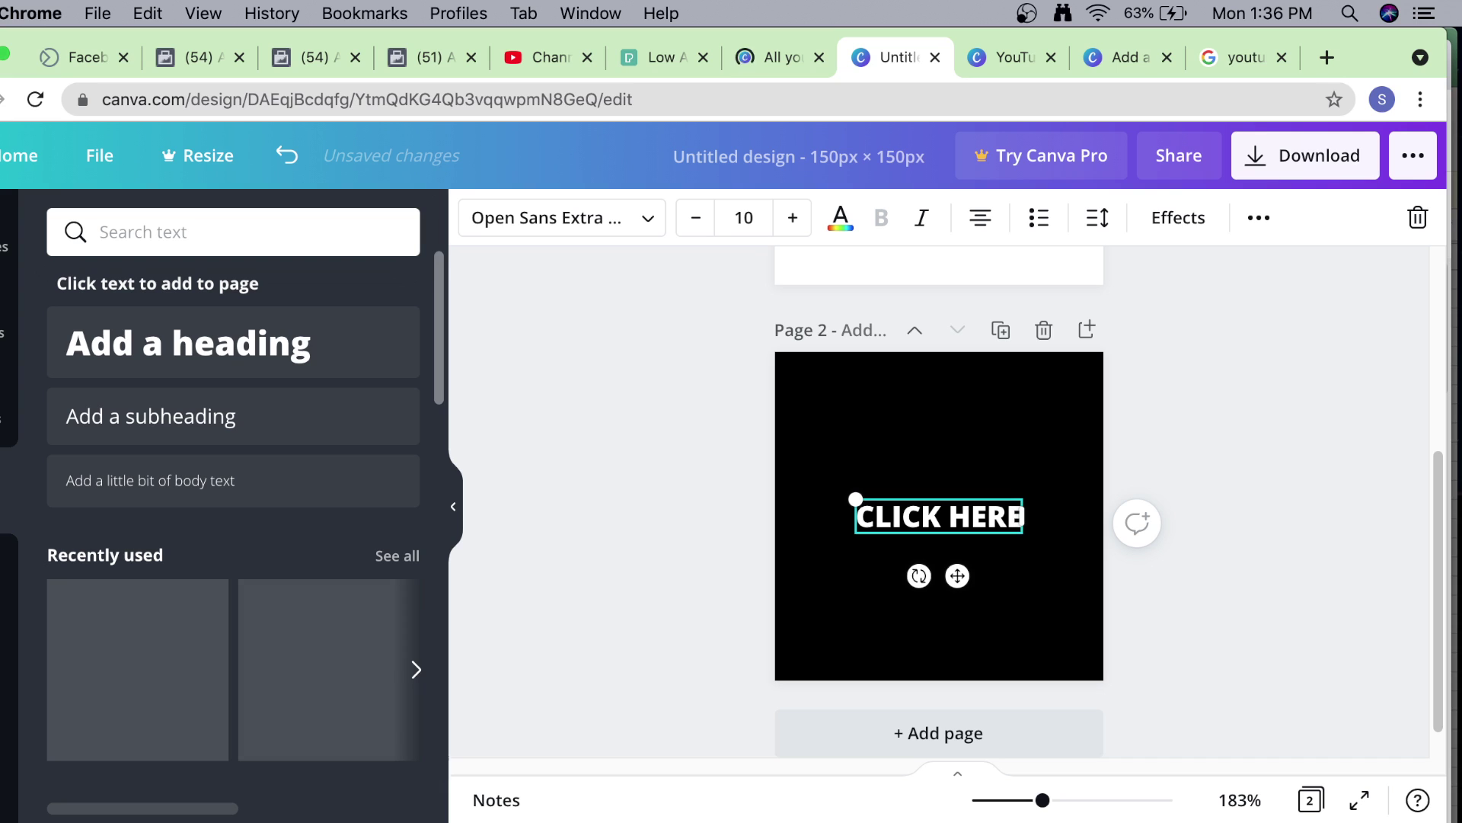
type(" TO")
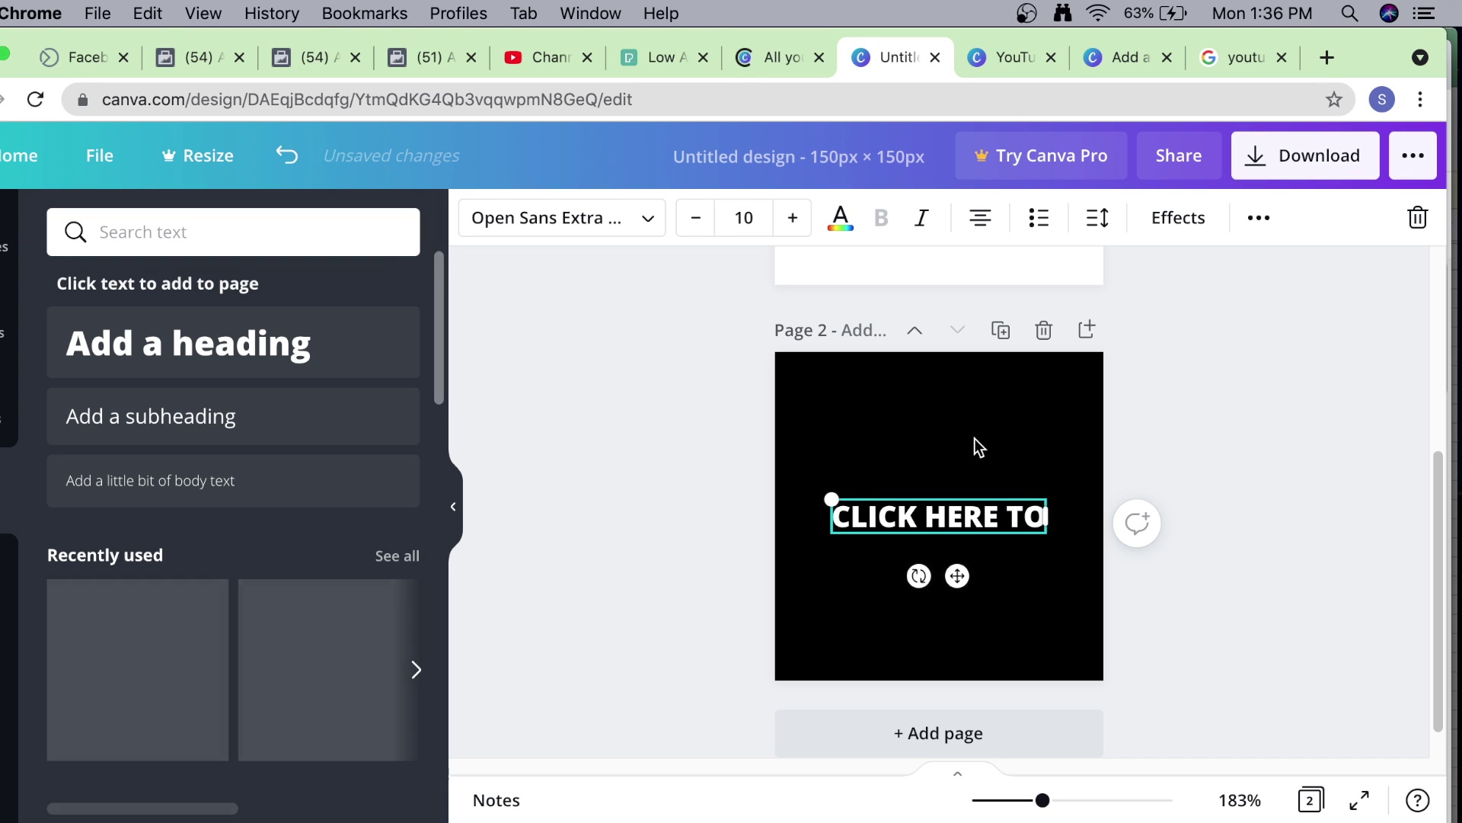
Enlarge the "CLICK HERE TO" heading to font size 16 and move it higher on the black page.
key("super+a")
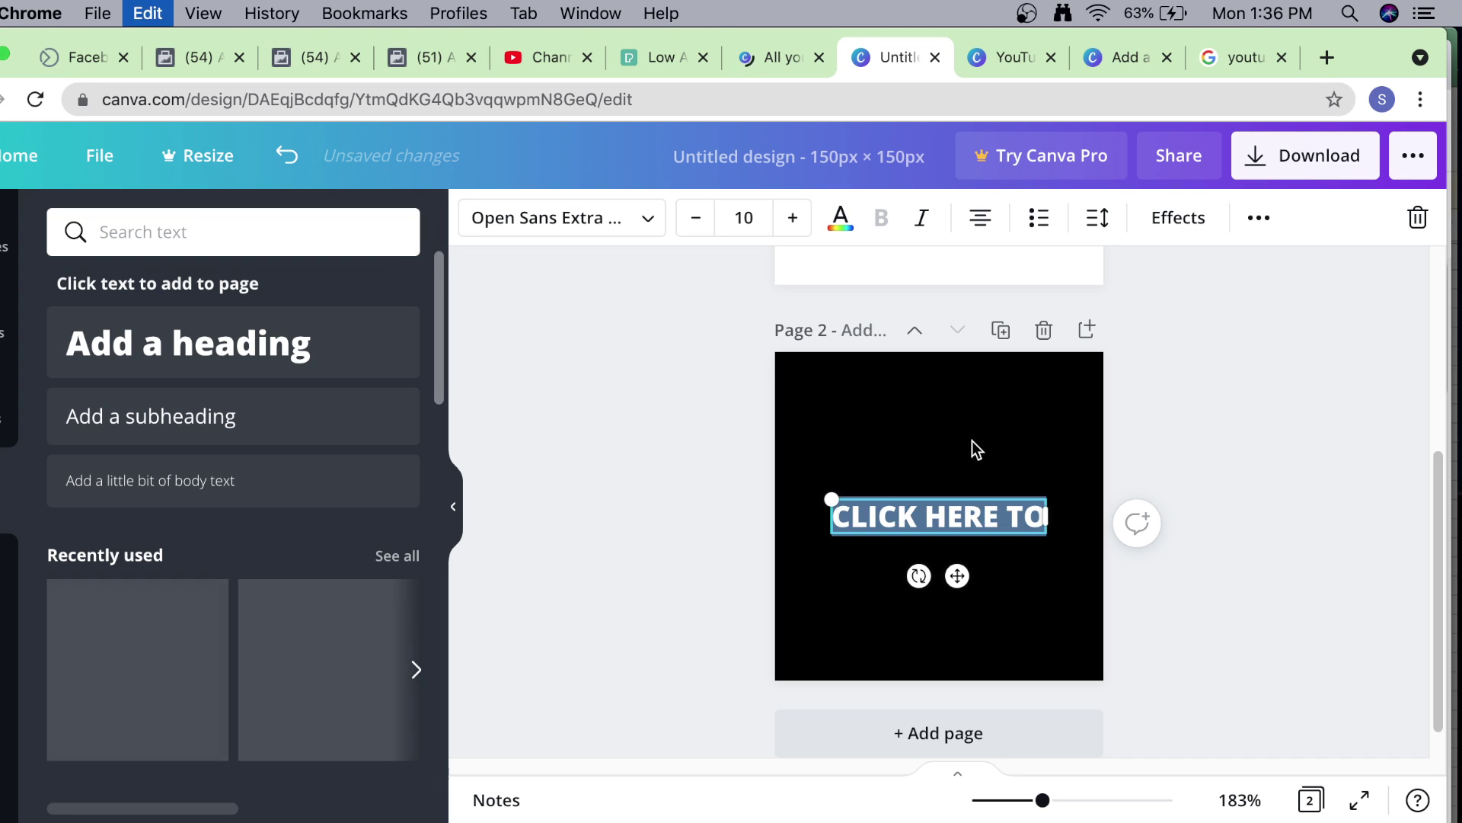
left_click(794, 220)
left_click(795, 220)
left_click(794, 220)
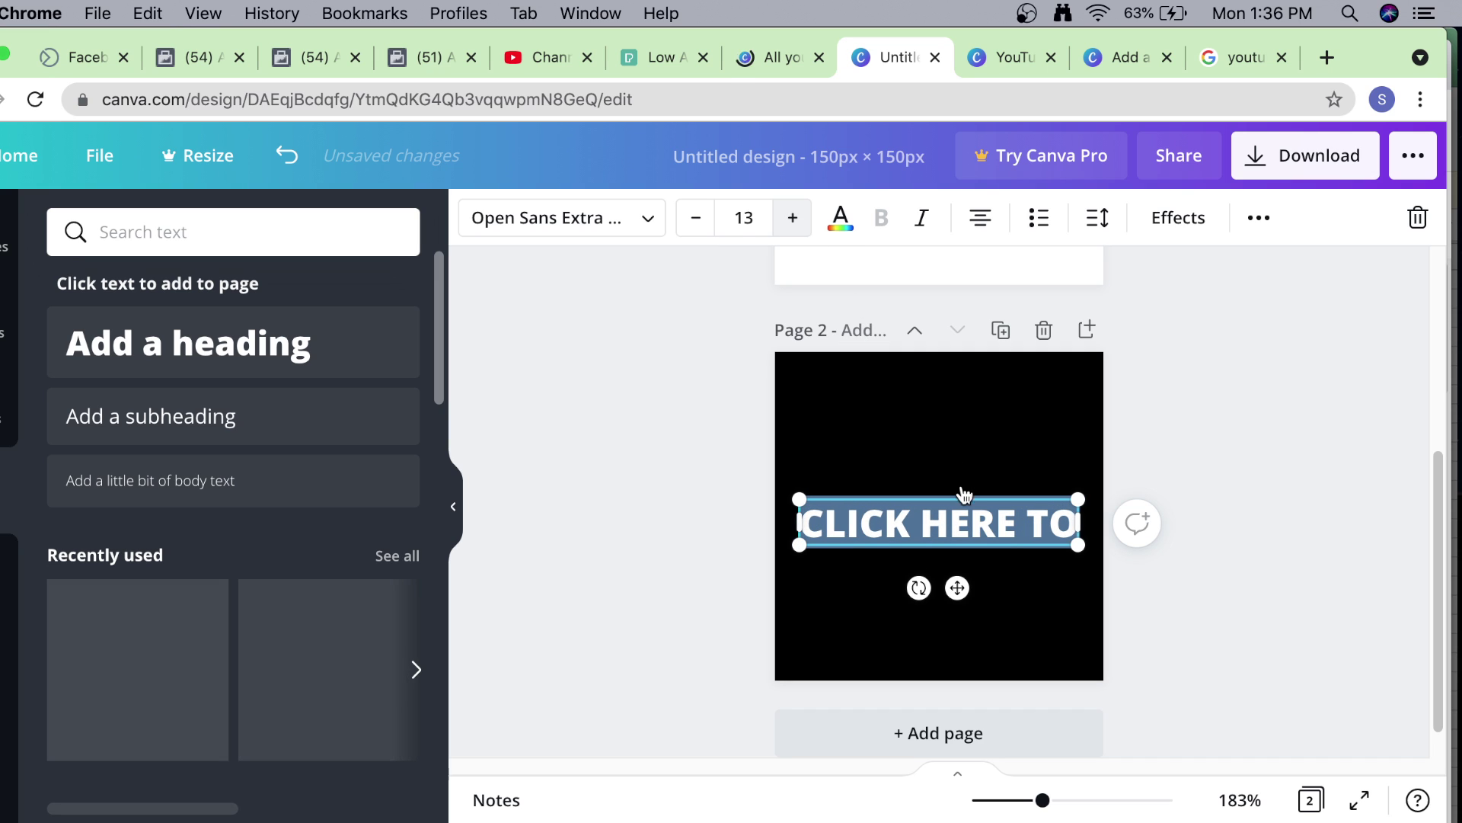
key("super+shift+period")
key("super+shift+period")
key("super+shift+period")
key("Escape")
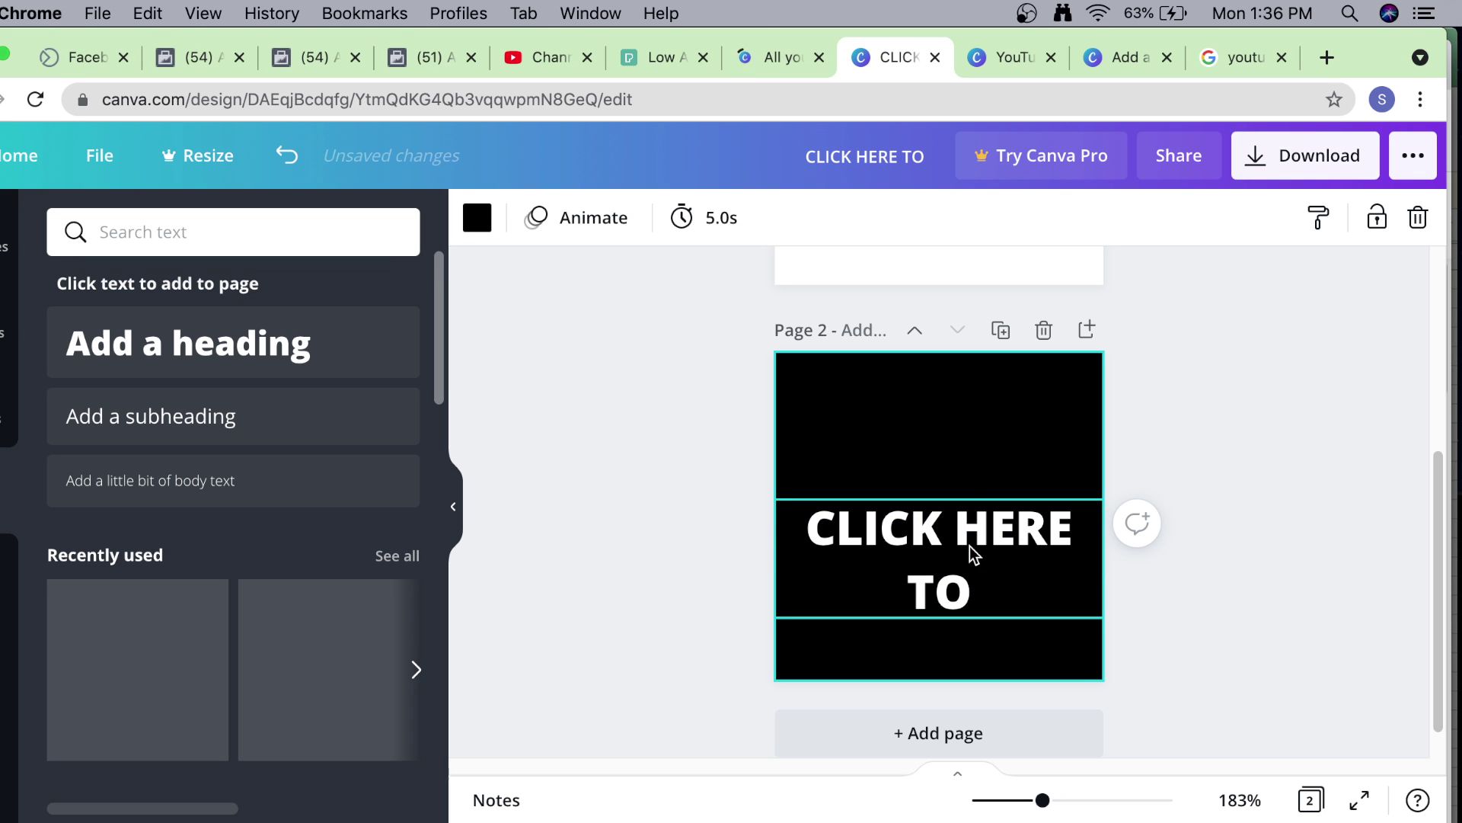
left_click(971, 546)
left_click_drag(972, 524, 966, 446)
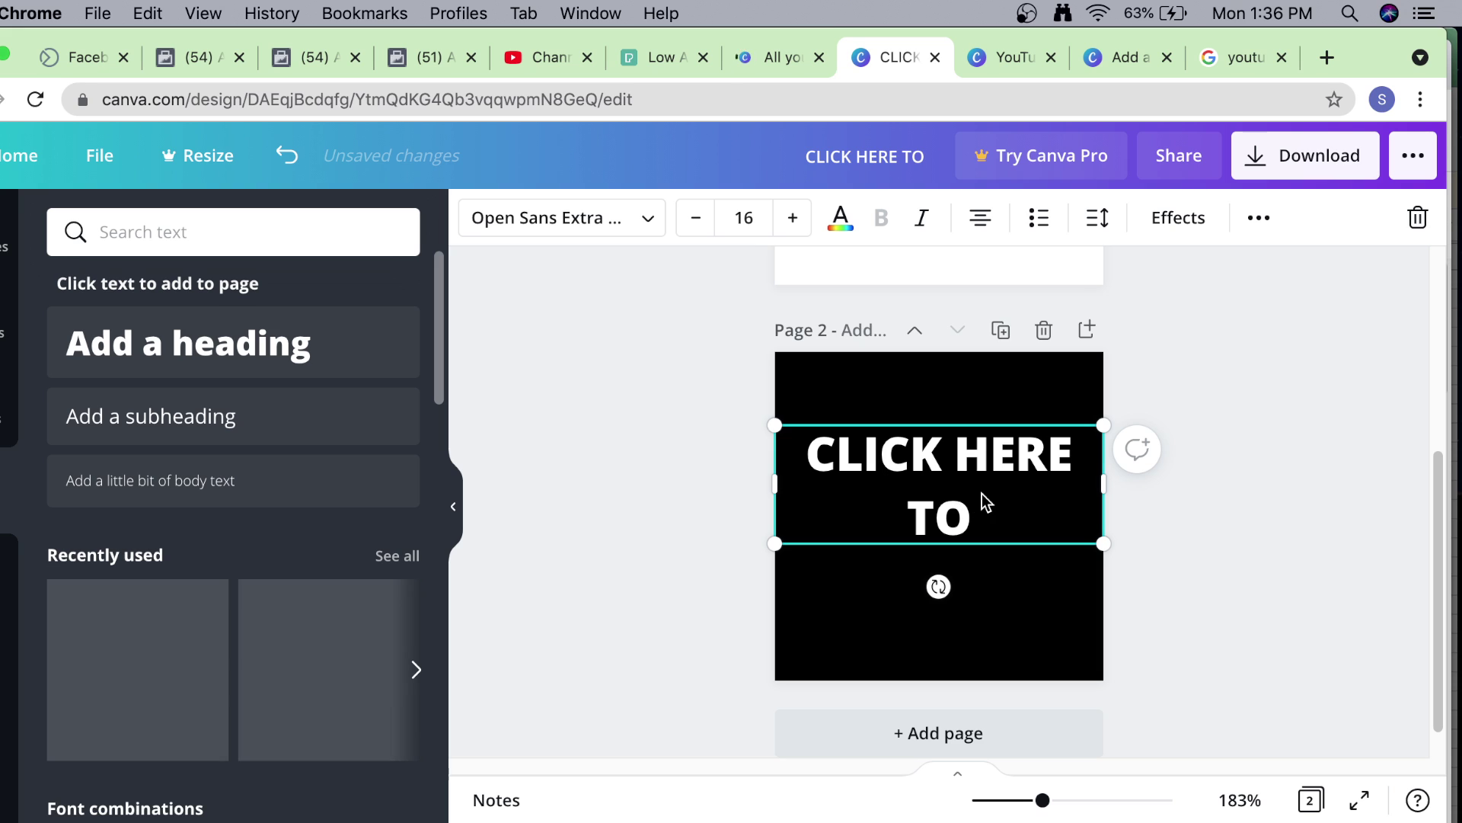
Set the heading's font size to 14 so that "CLICK HERE TO" fits on one line.
double_click(980, 496)
triple_click(970, 491)
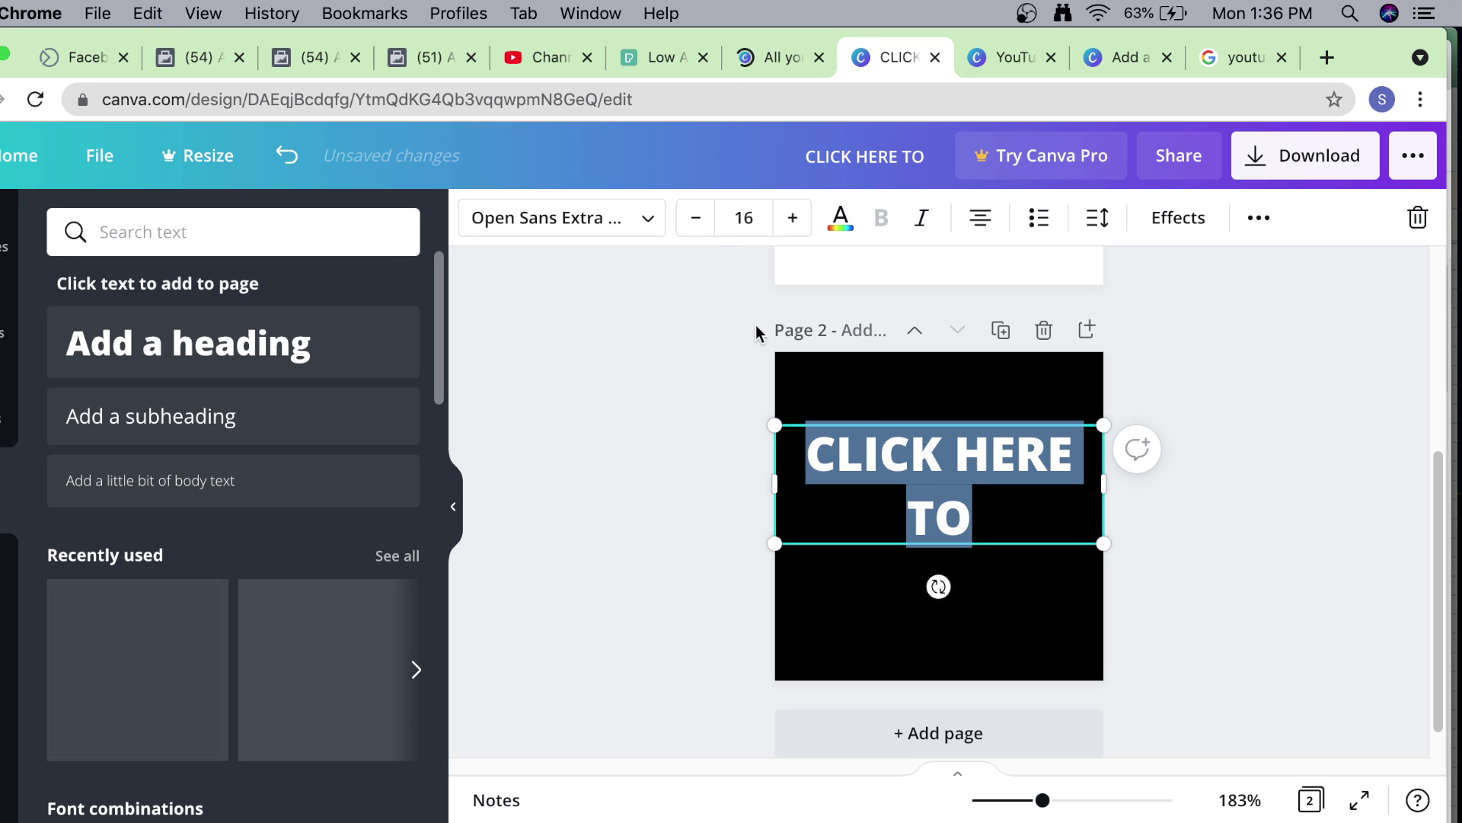
left_click(696, 217)
left_click(695, 218)
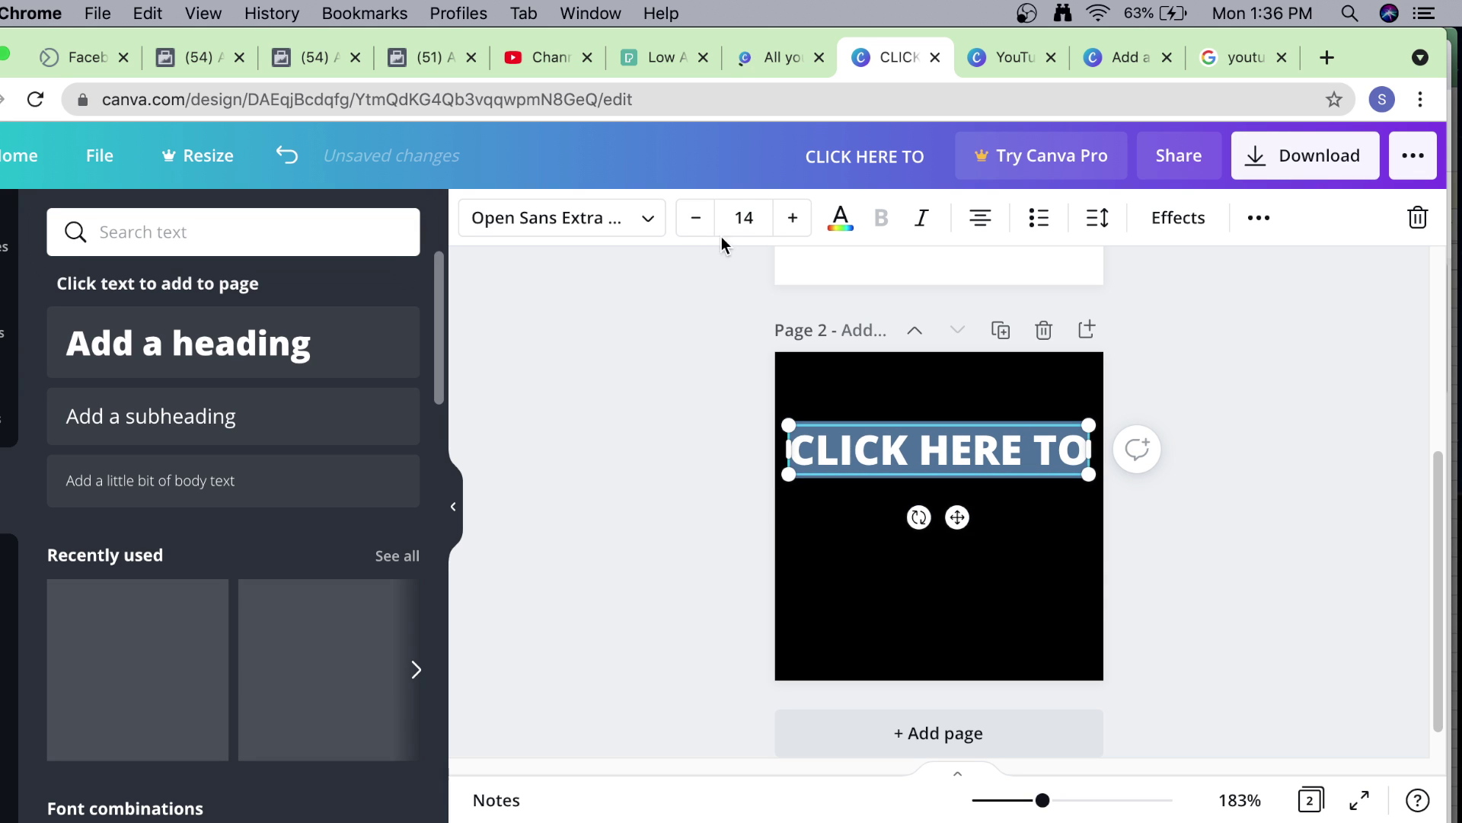
left_click(793, 218)
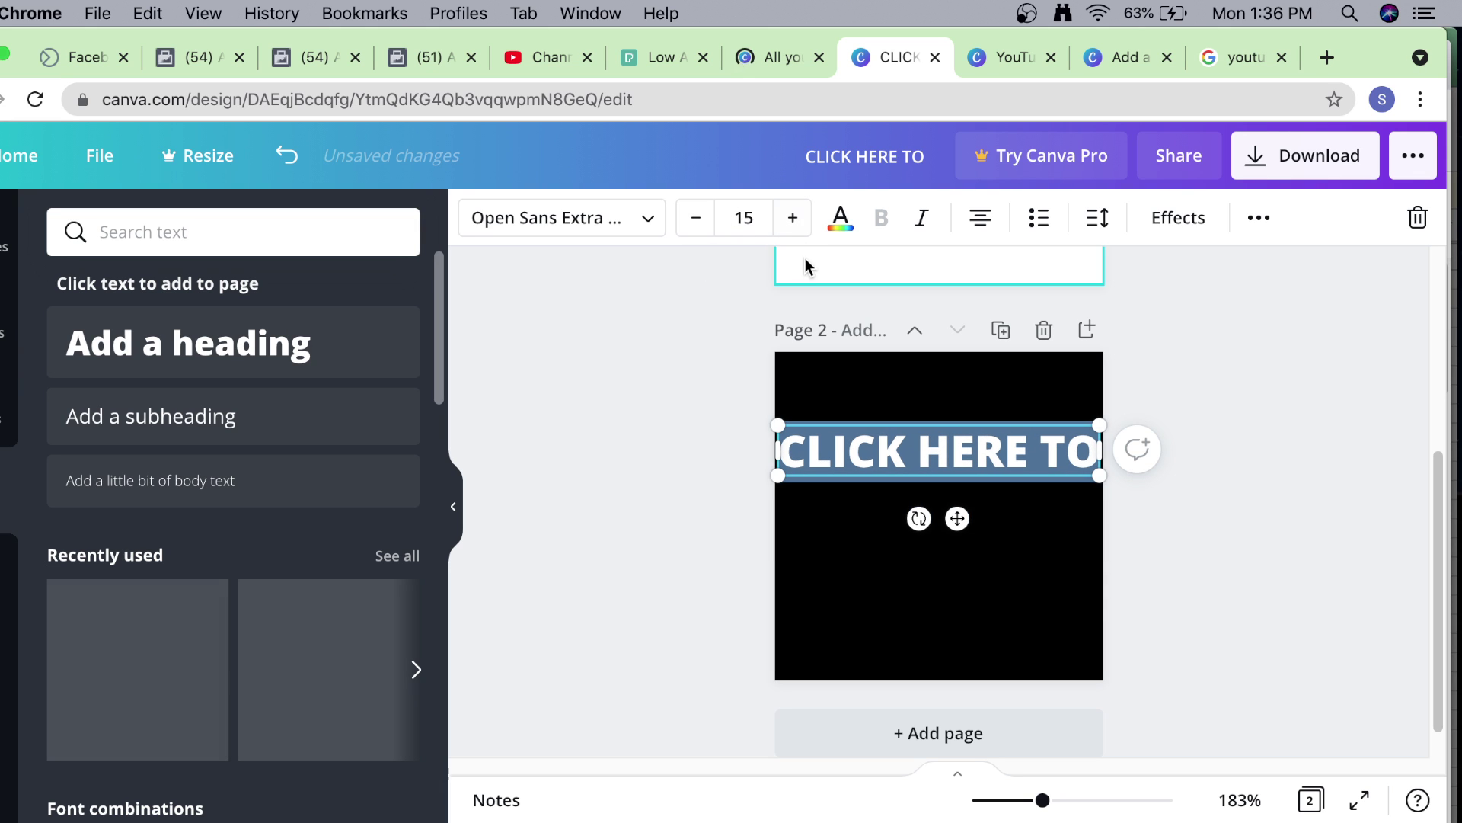
left_click(695, 218)
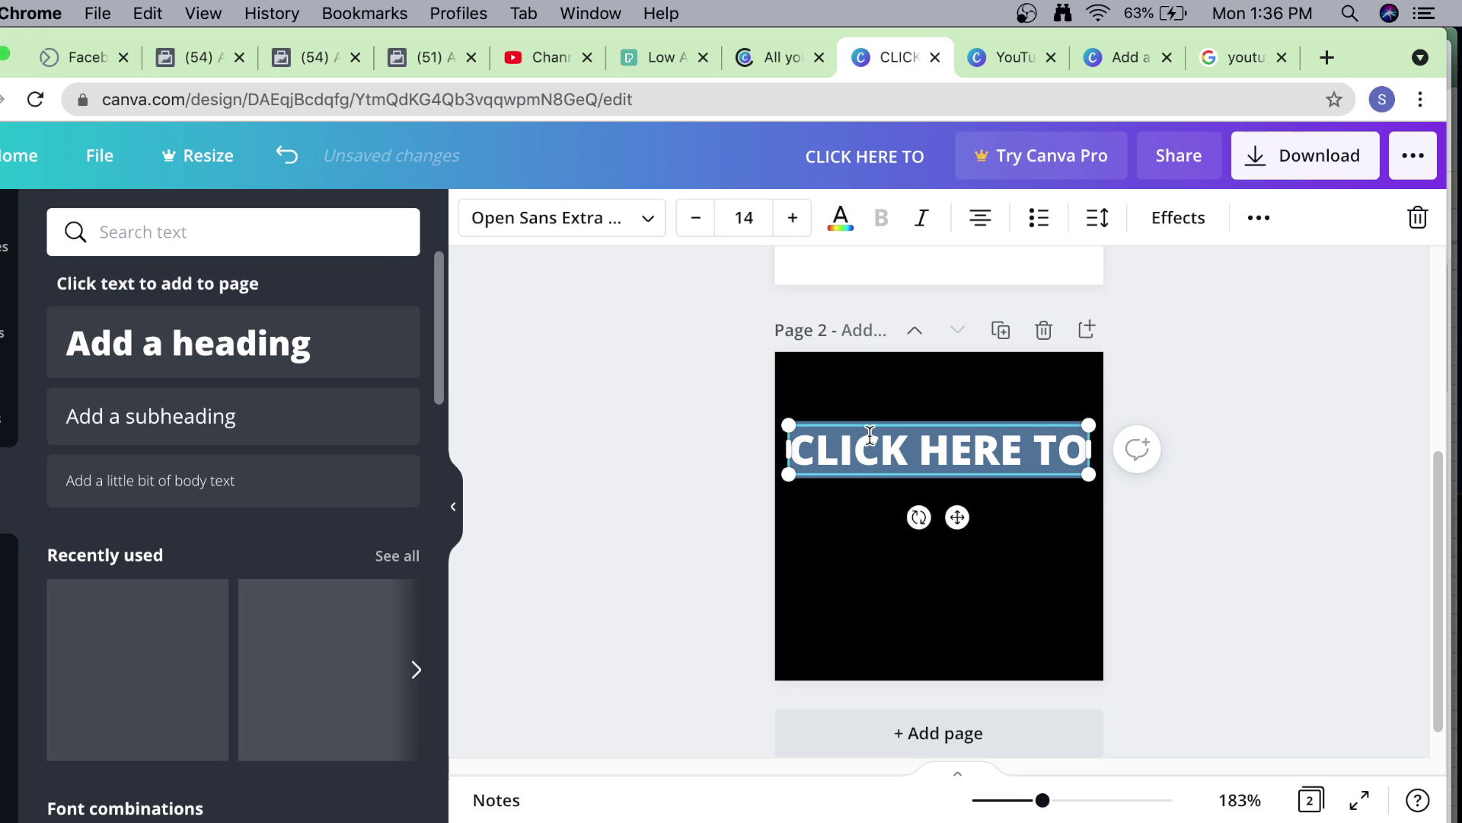
left_click(861, 514)
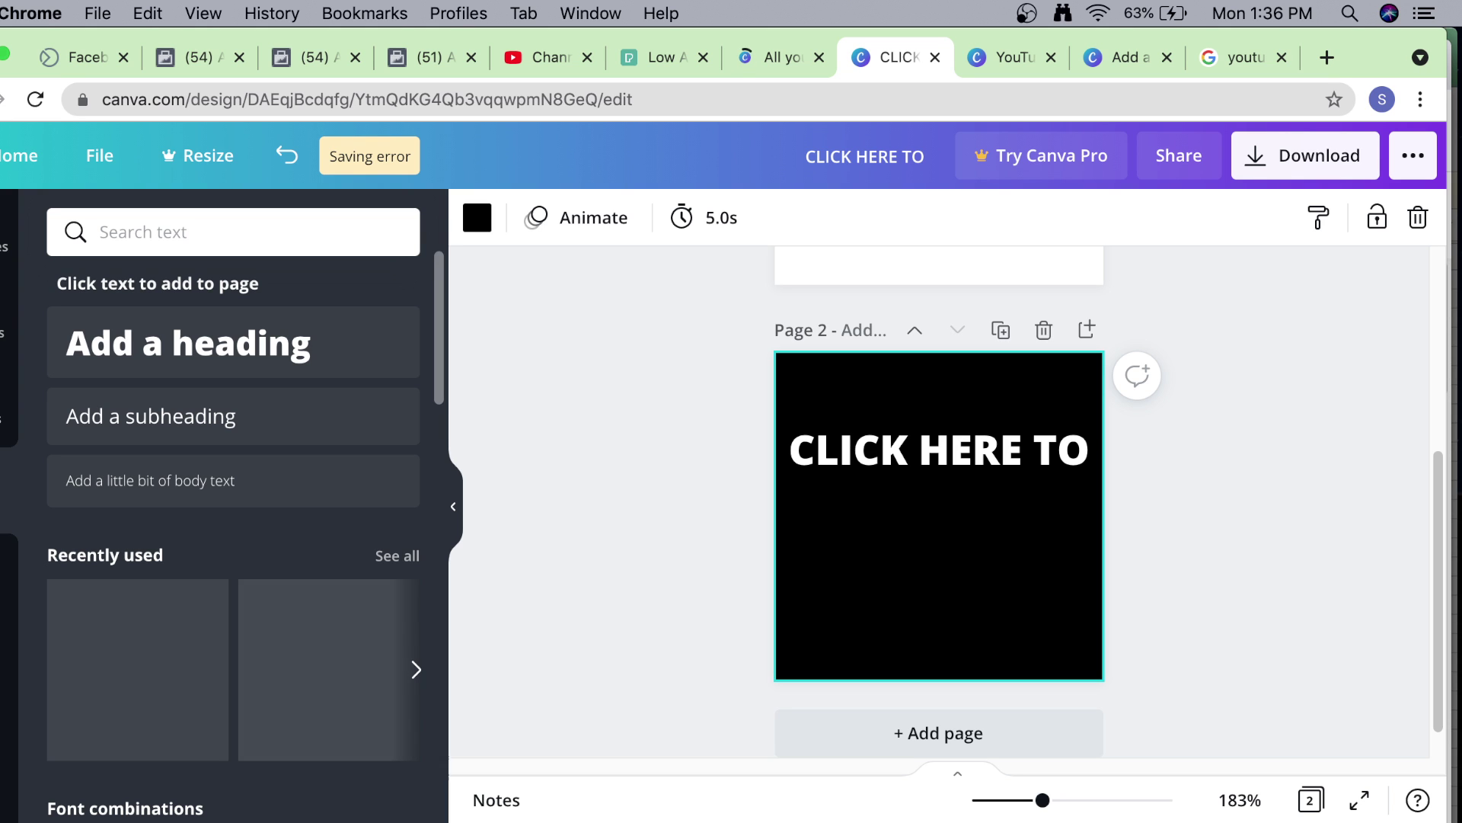
Open the uploaded images library to look for media for the watermark.
left_click(6, 417)
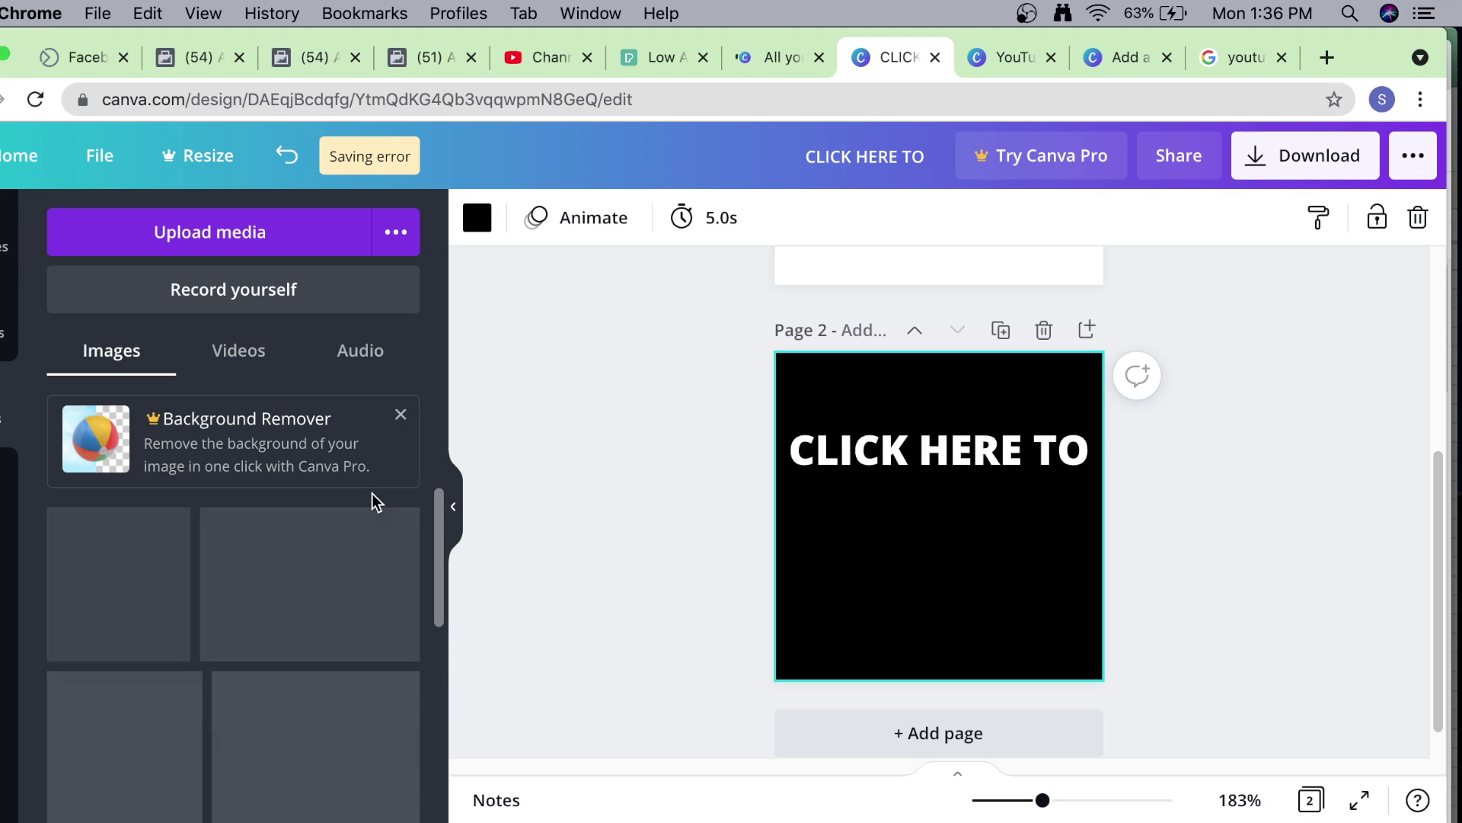
scroll(545, 482, "down", 1)
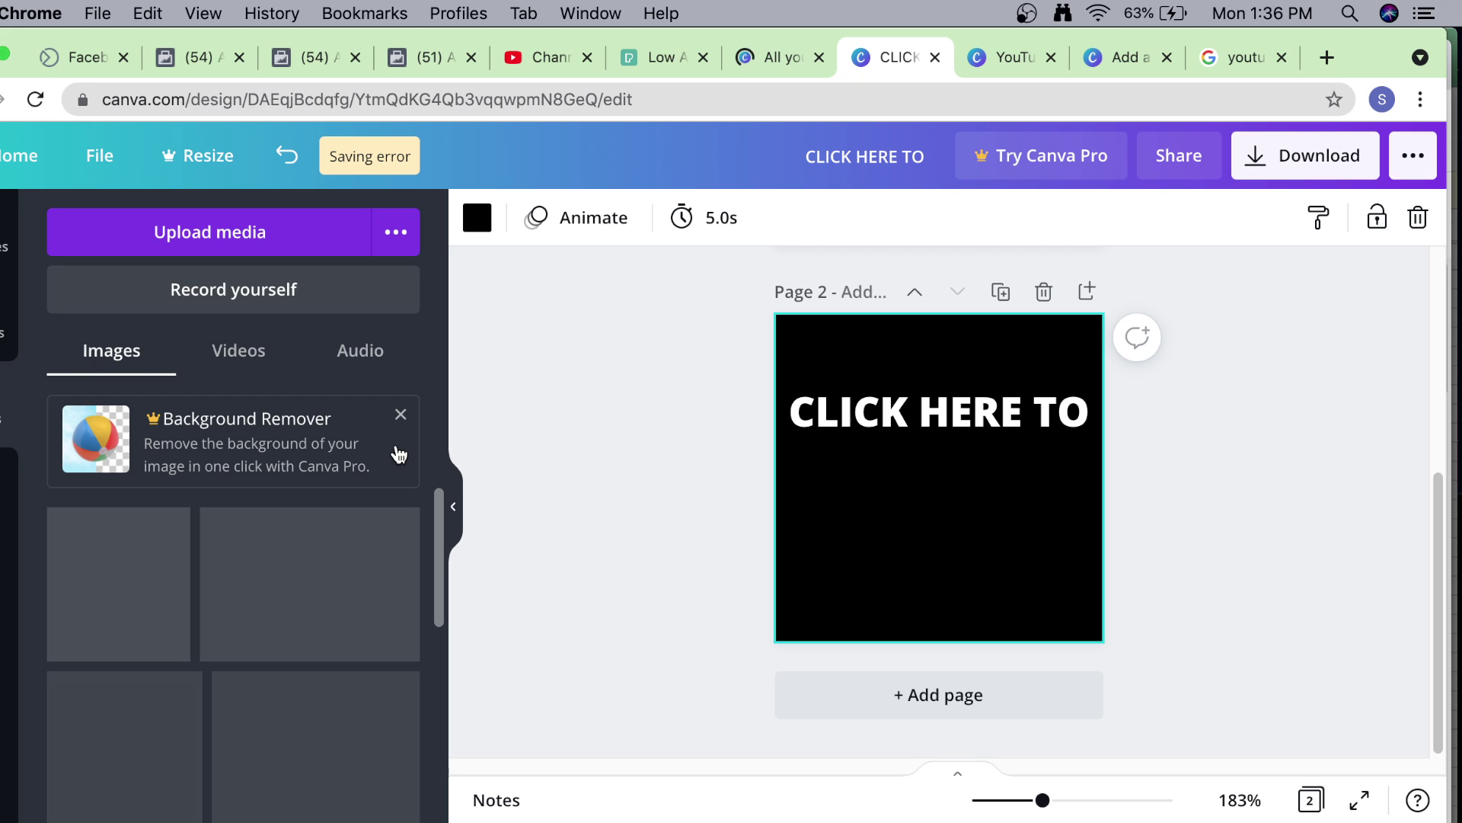
left_click(517, 459)
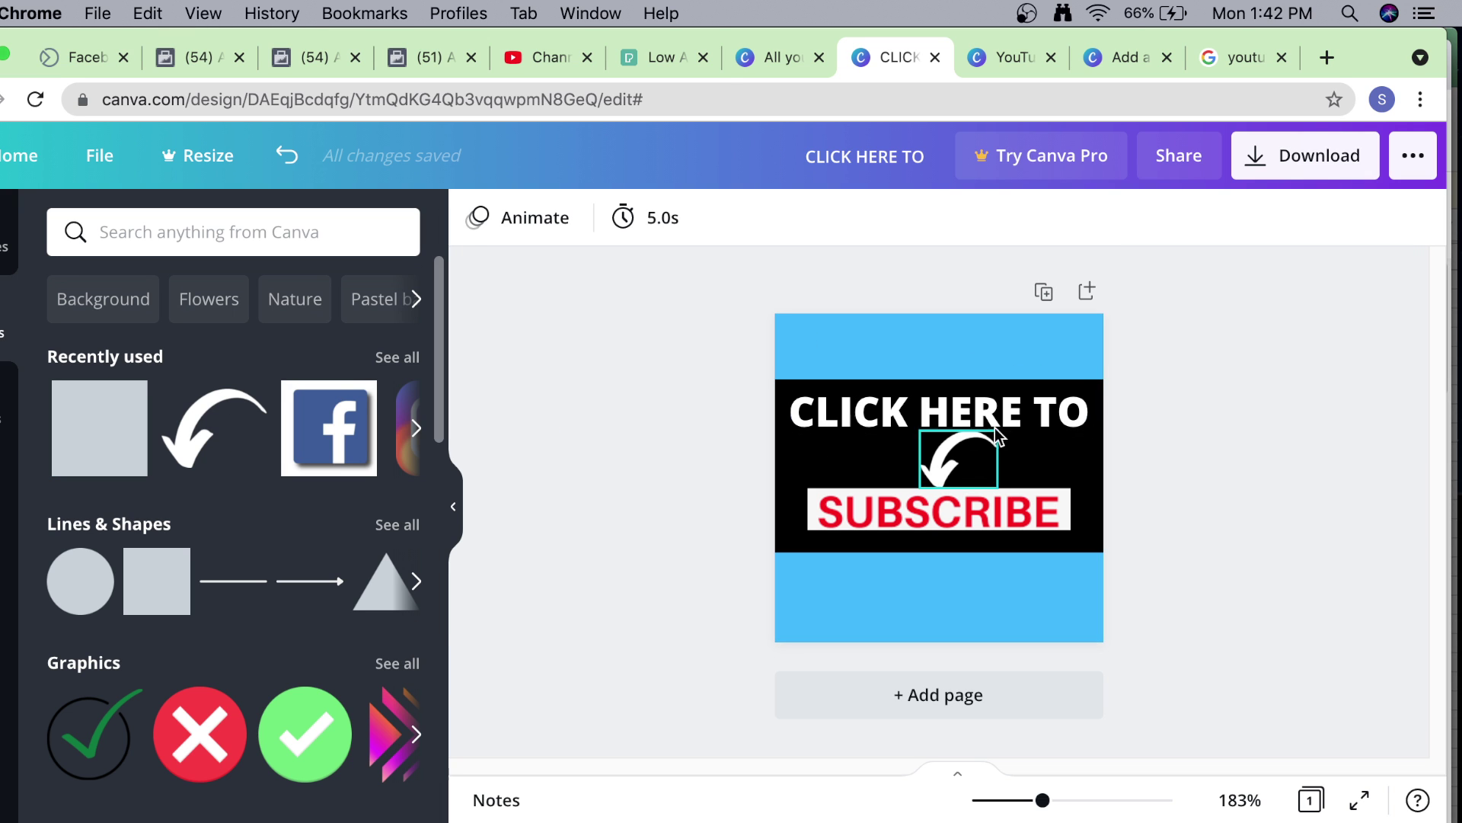
Download the finished 150 × 150 px watermark design as a PNG.
left_click(1334, 158)
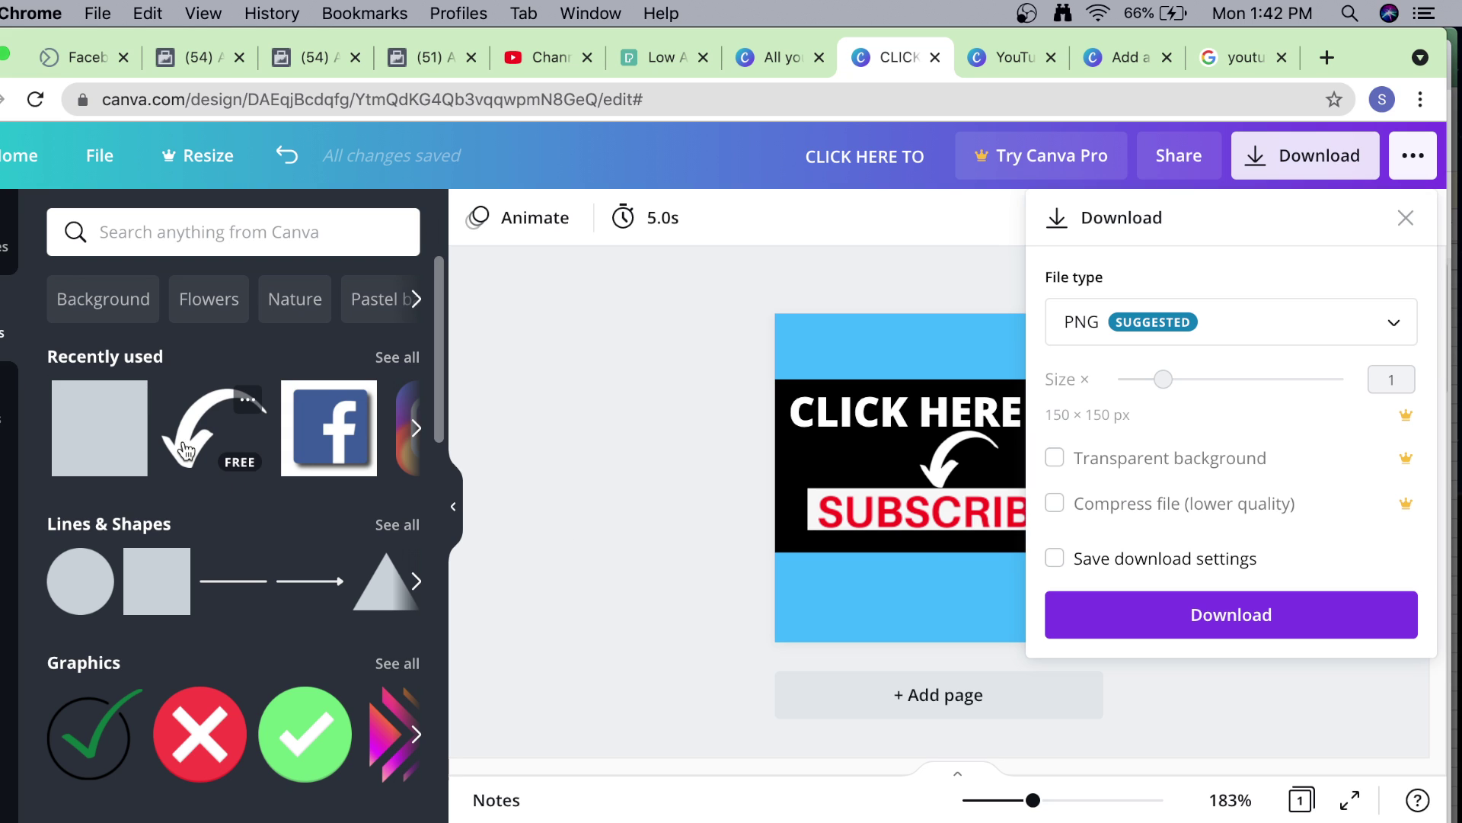
left_click(1204, 614)
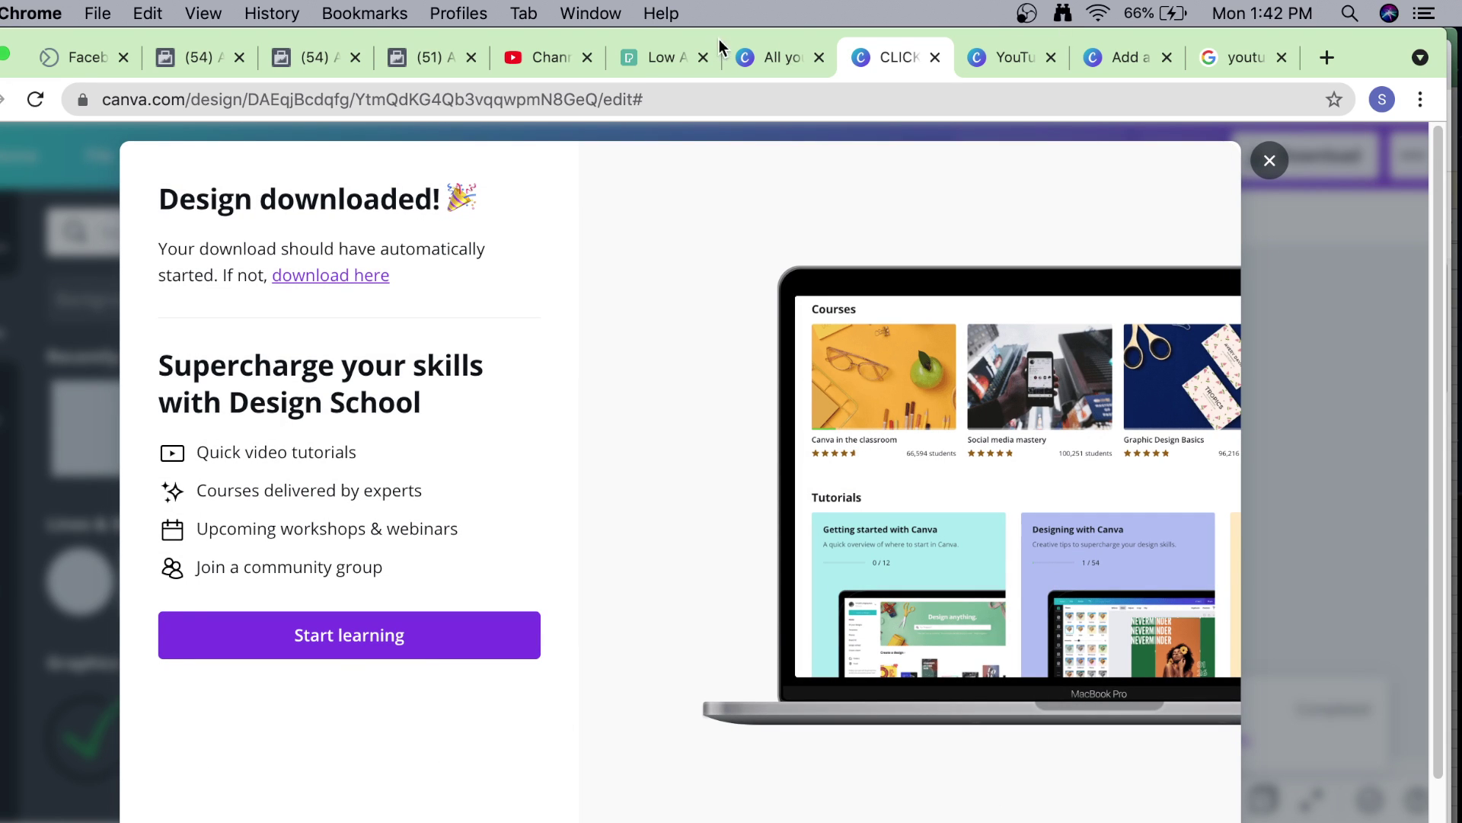
Switch to YouTube Studio, start the video watermark upload and search the computer's files for "CLICK HERE".
left_click(547, 52)
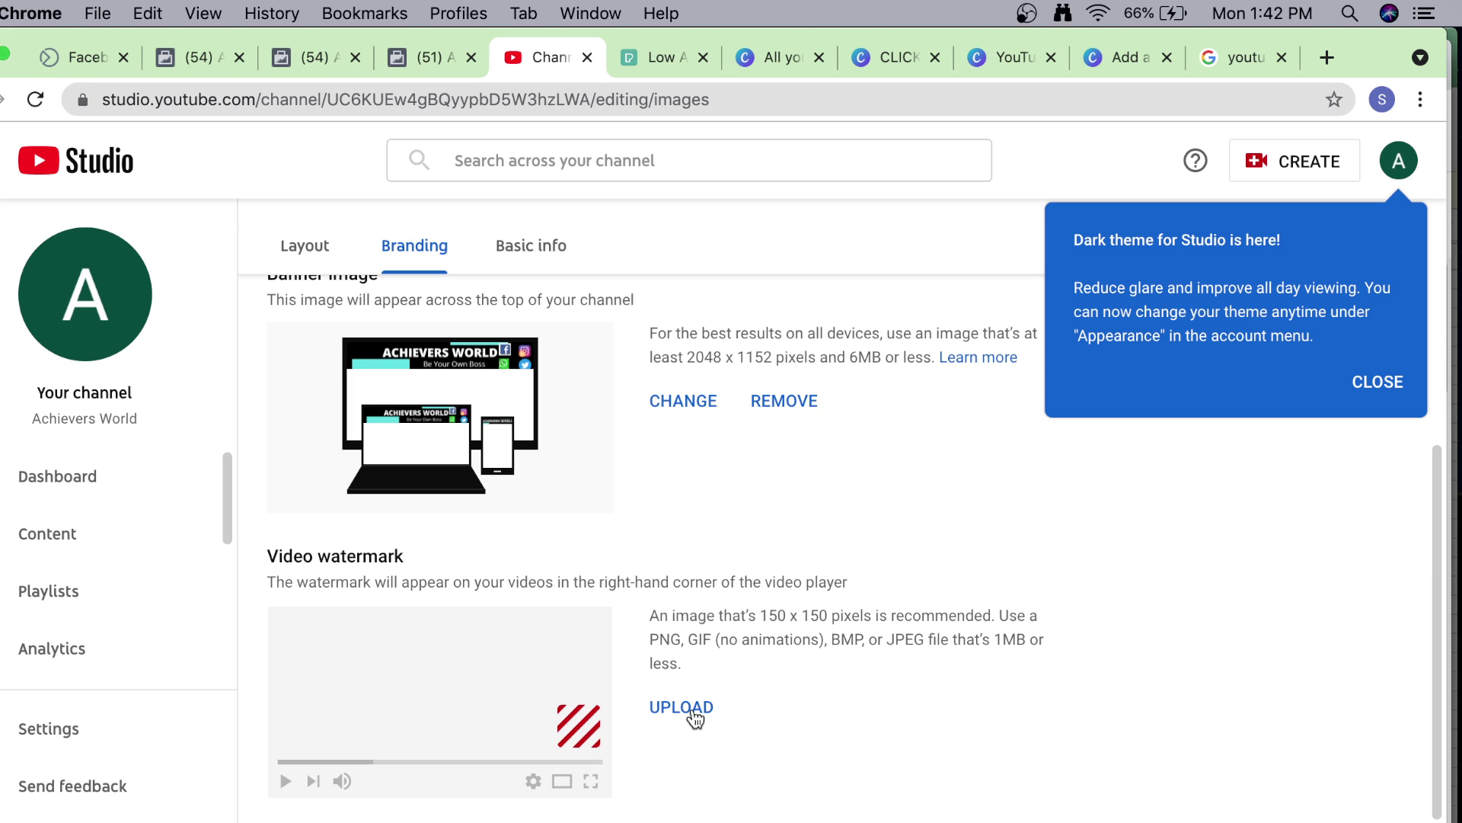
left_click(698, 708)
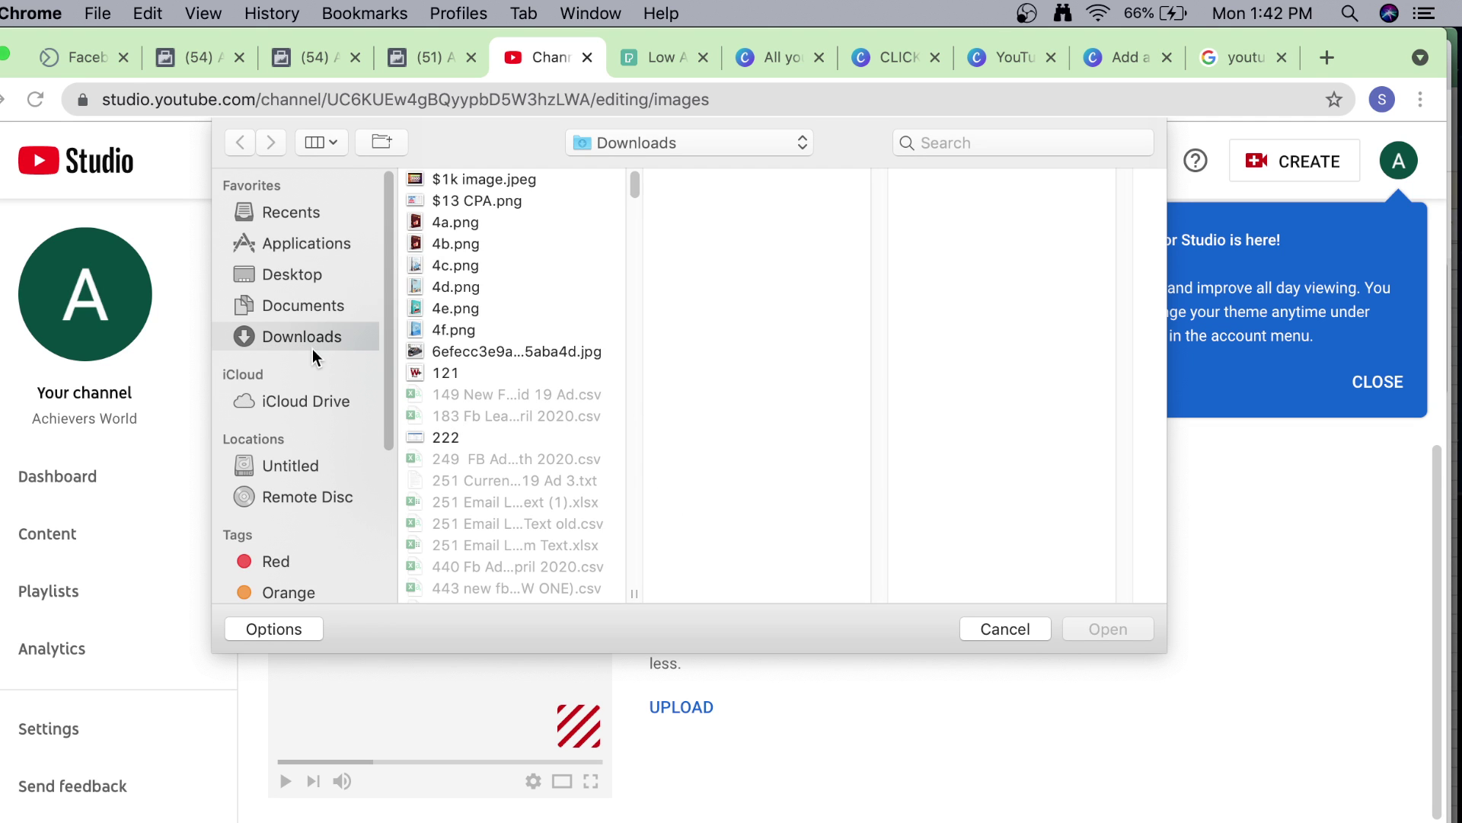
left_click(953, 148)
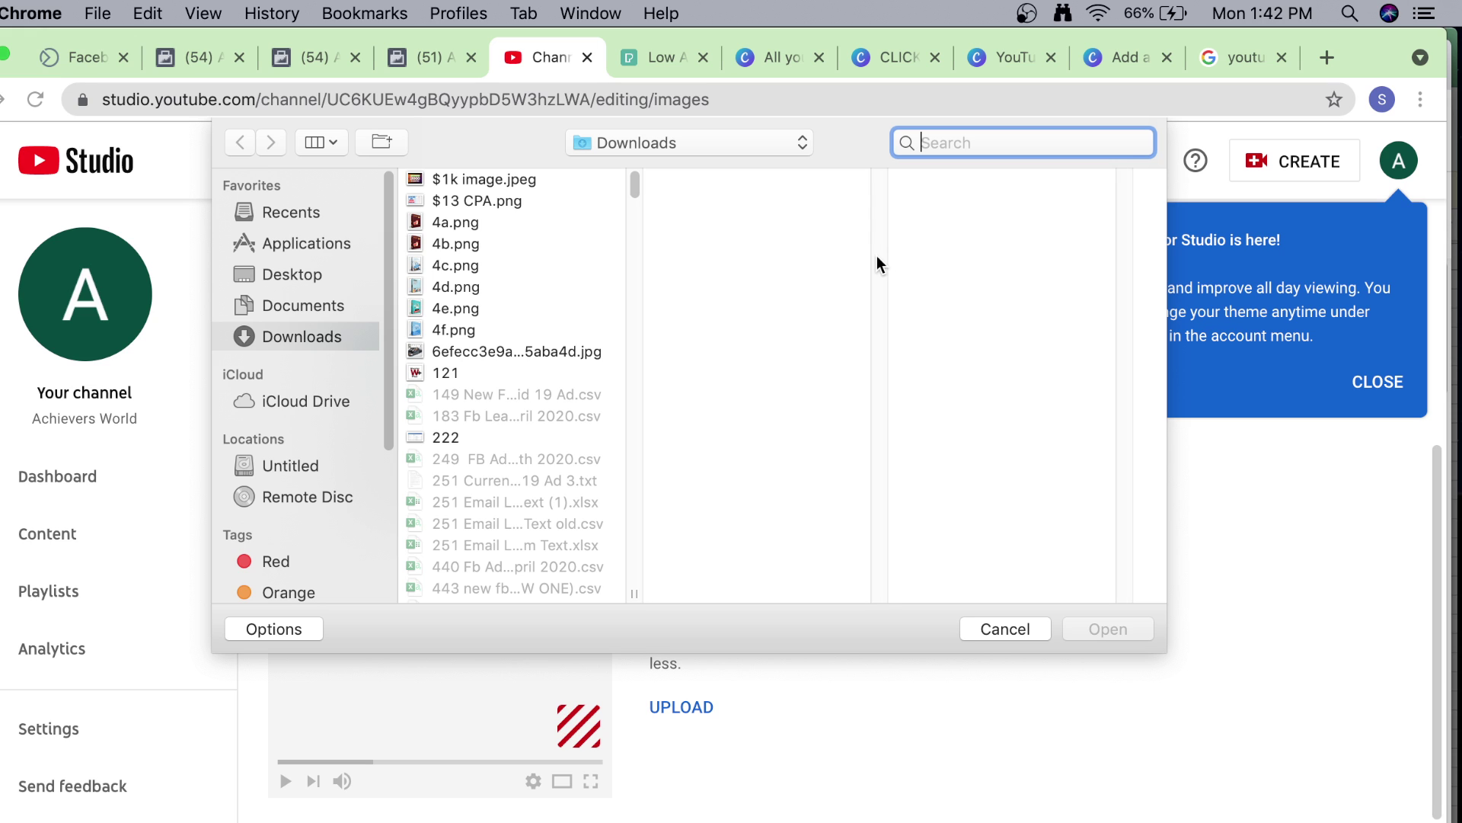
type("CLICK HER")
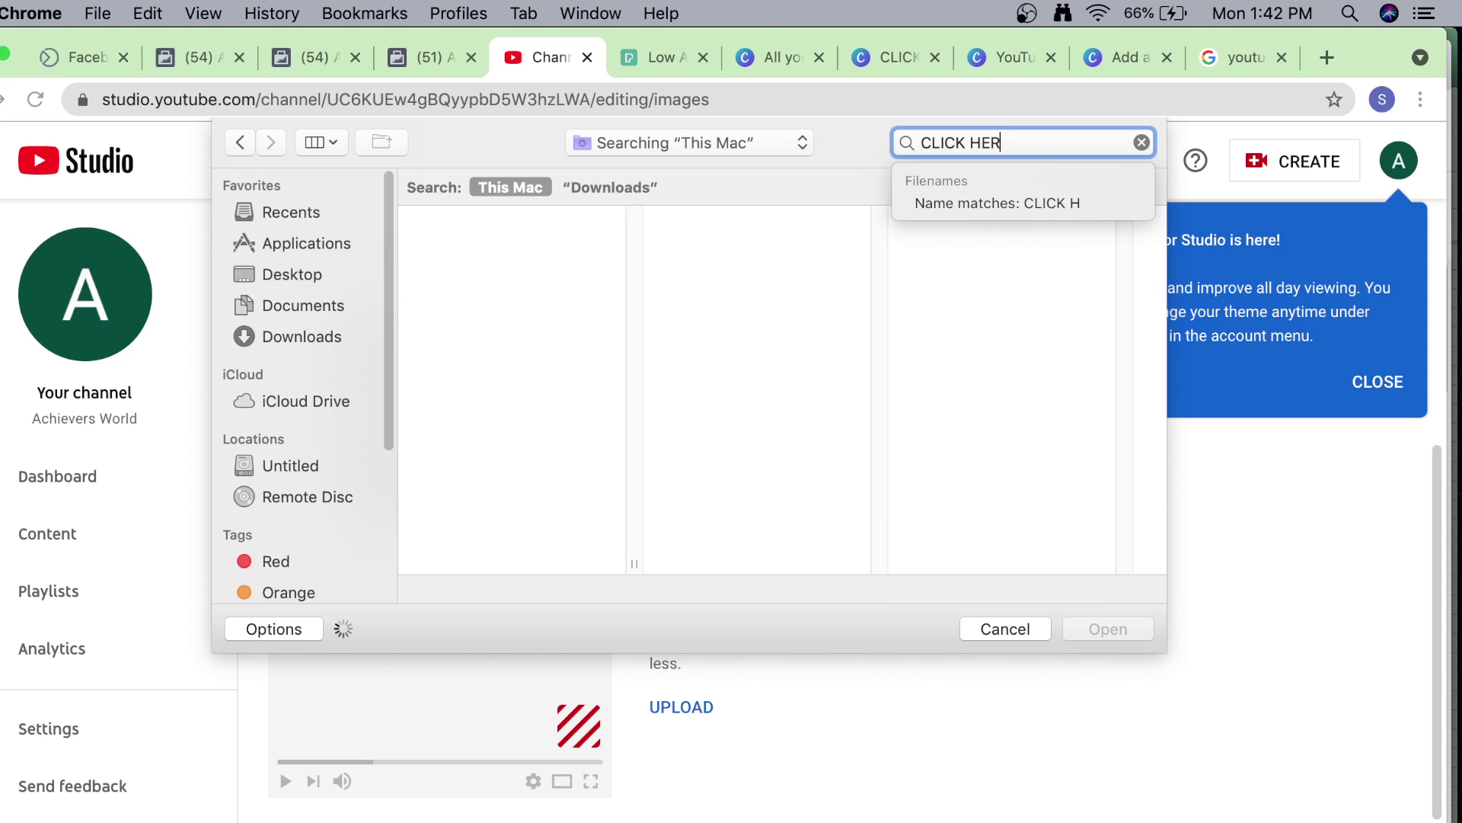
type("E")
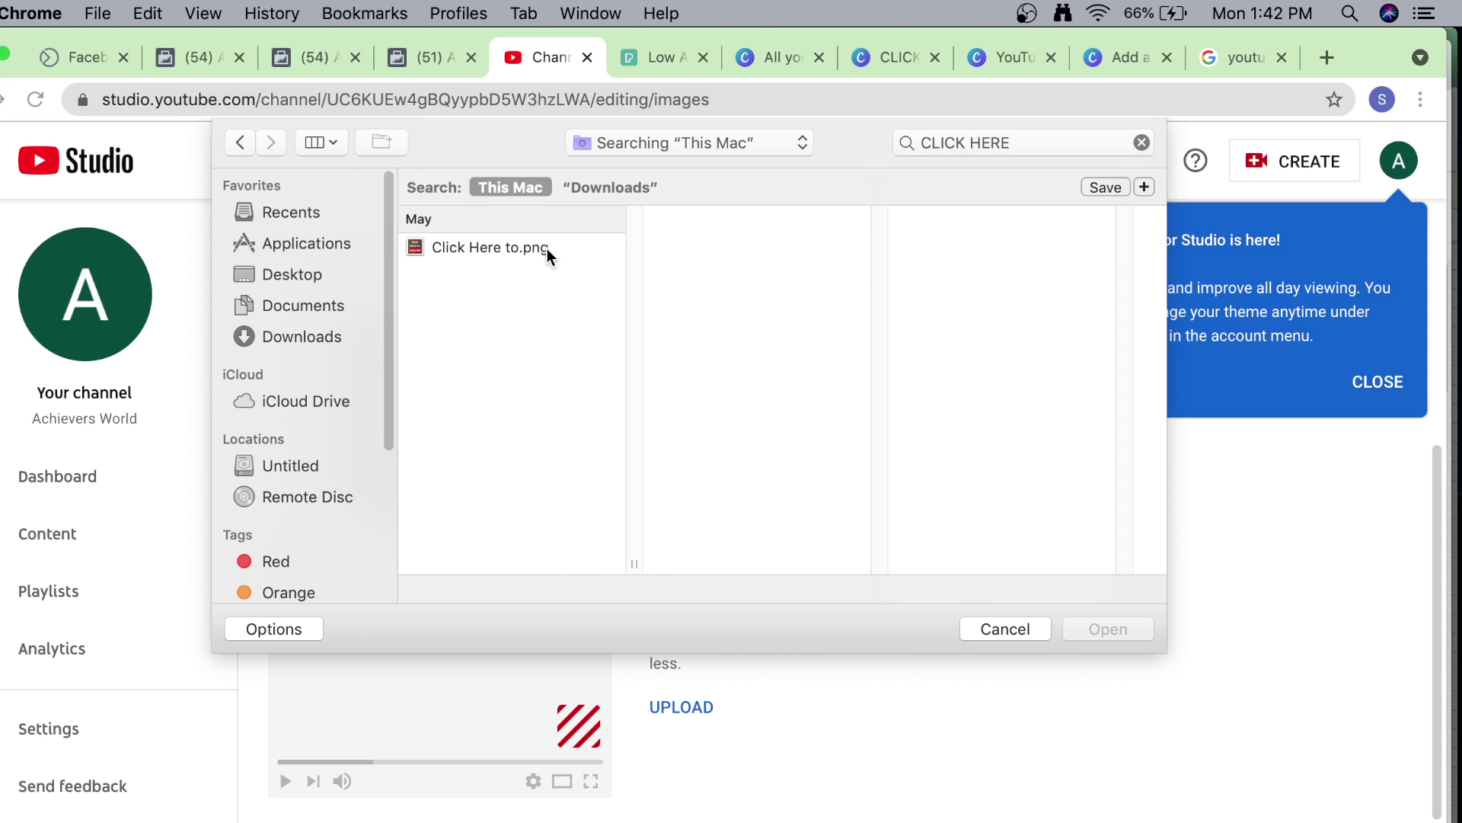
left_click(546, 249)
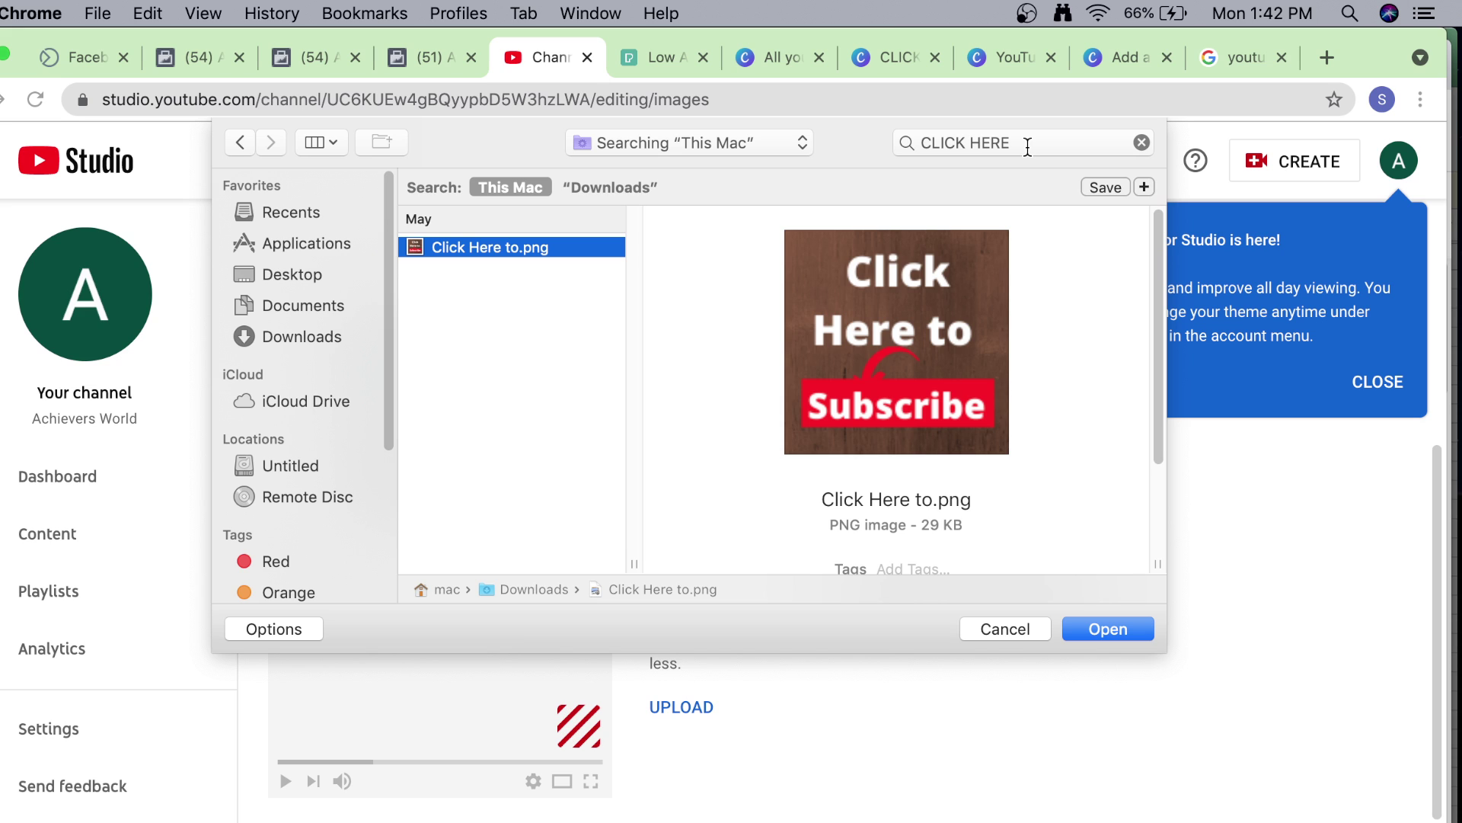
left_click(514, 350)
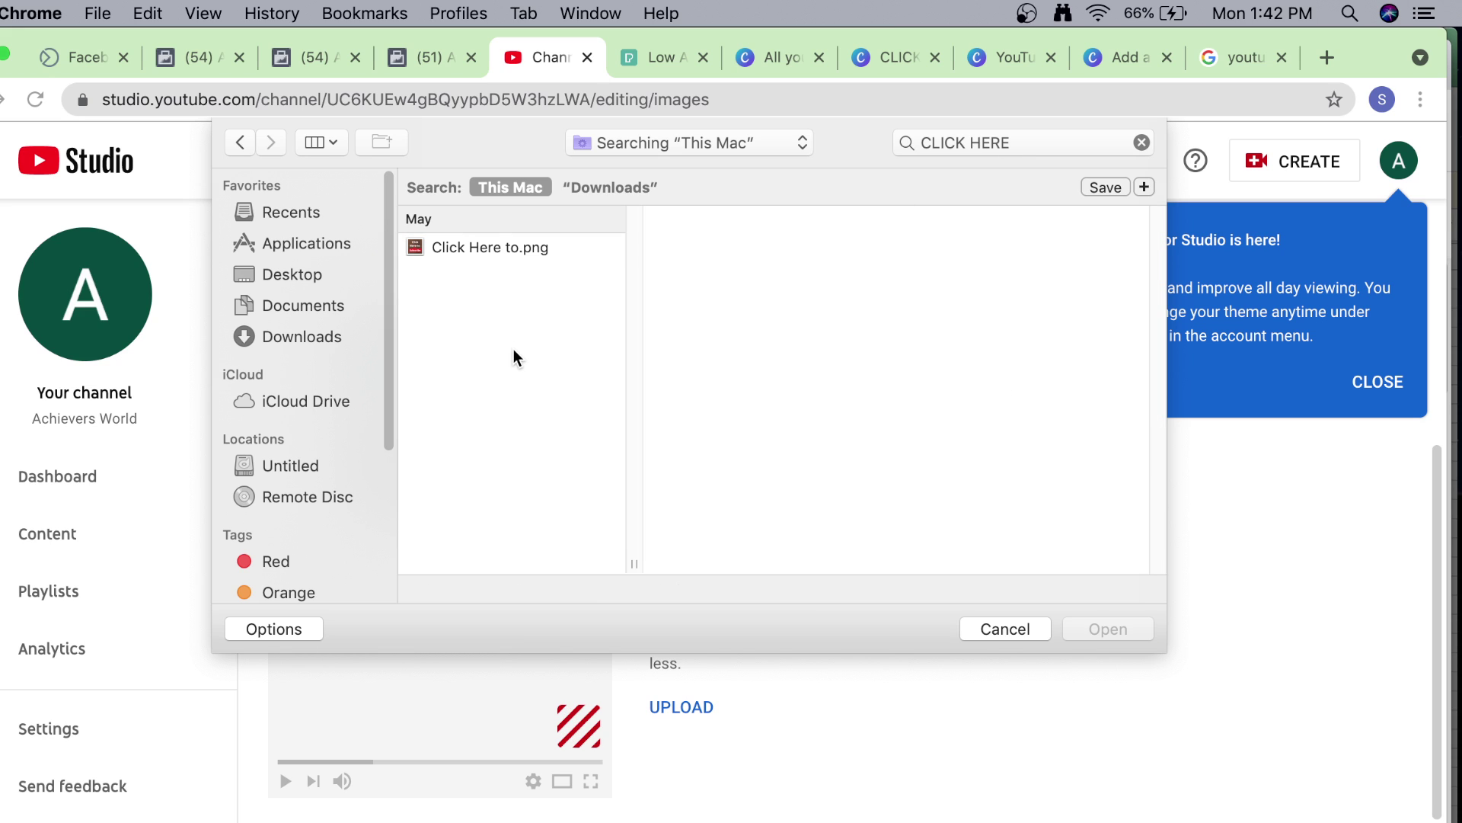
left_click(314, 331)
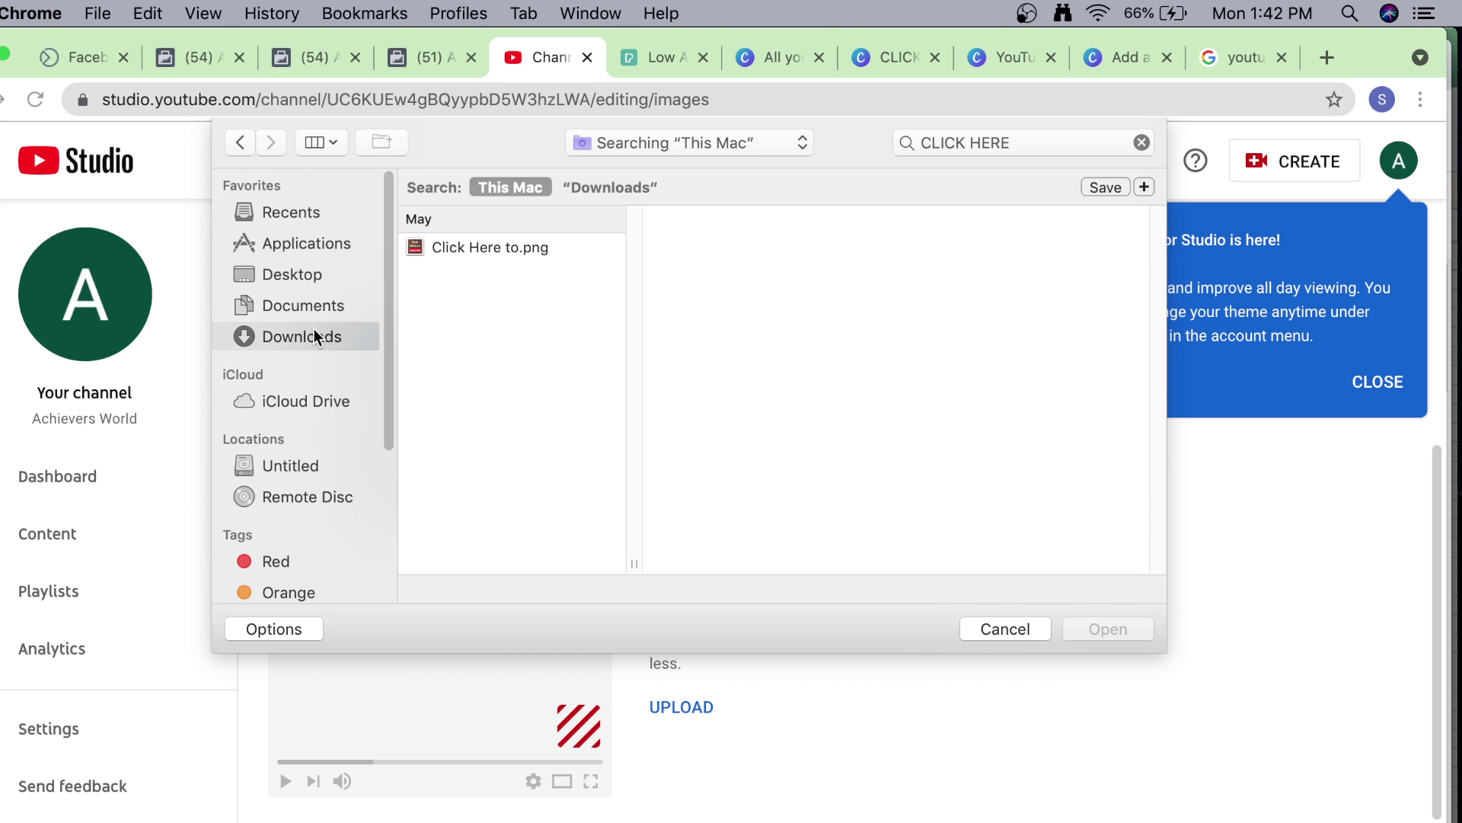
Search the files for "CLICK HERE" again and upload CLICK HERE TO (1).png as the video watermark, keeping the default crop.
left_click(971, 140)
type("C")
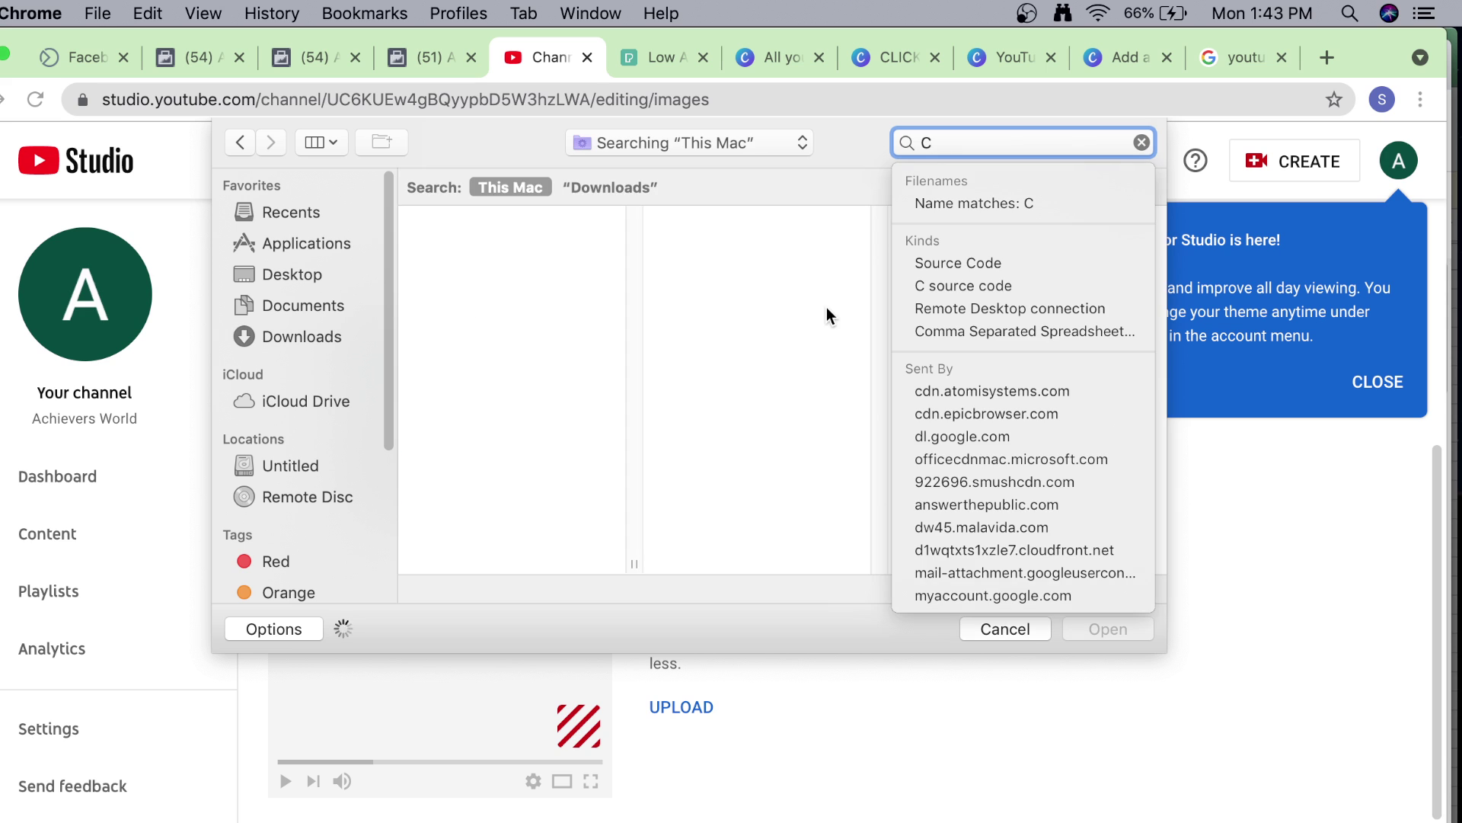
type("LICK")
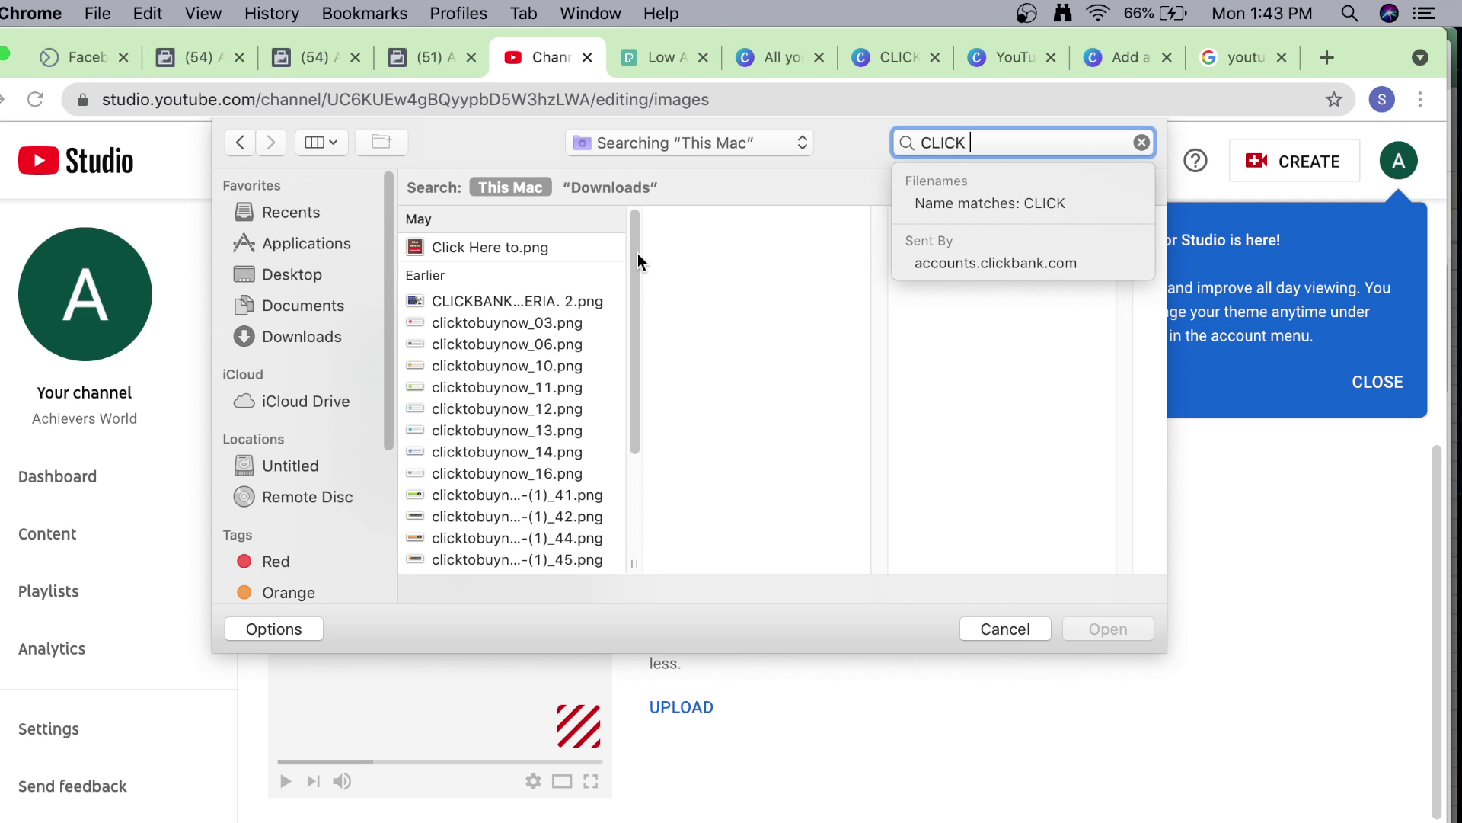
scroll(568, 416, "down", 5)
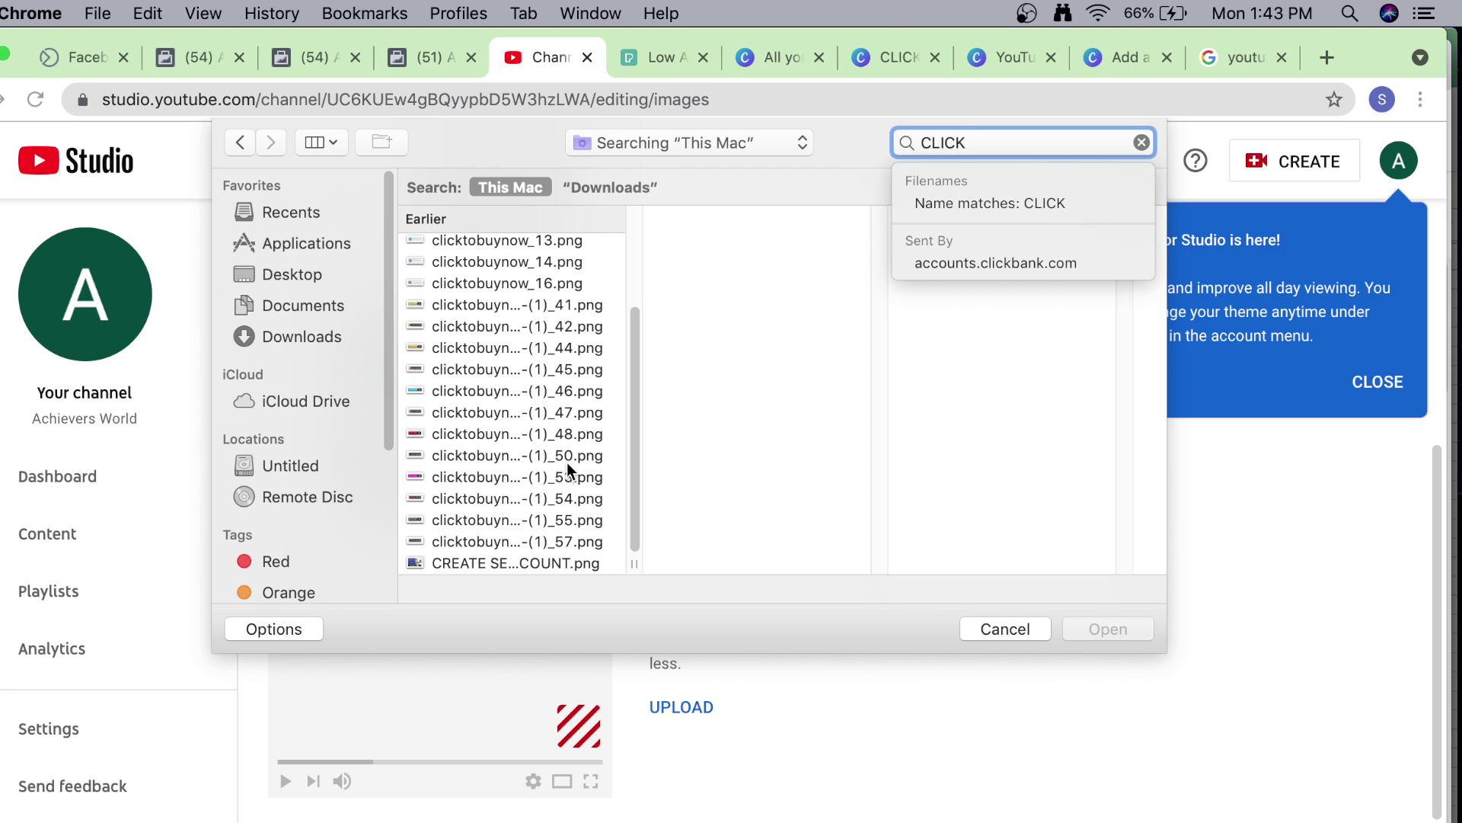
scroll(571, 461, "up", 5)
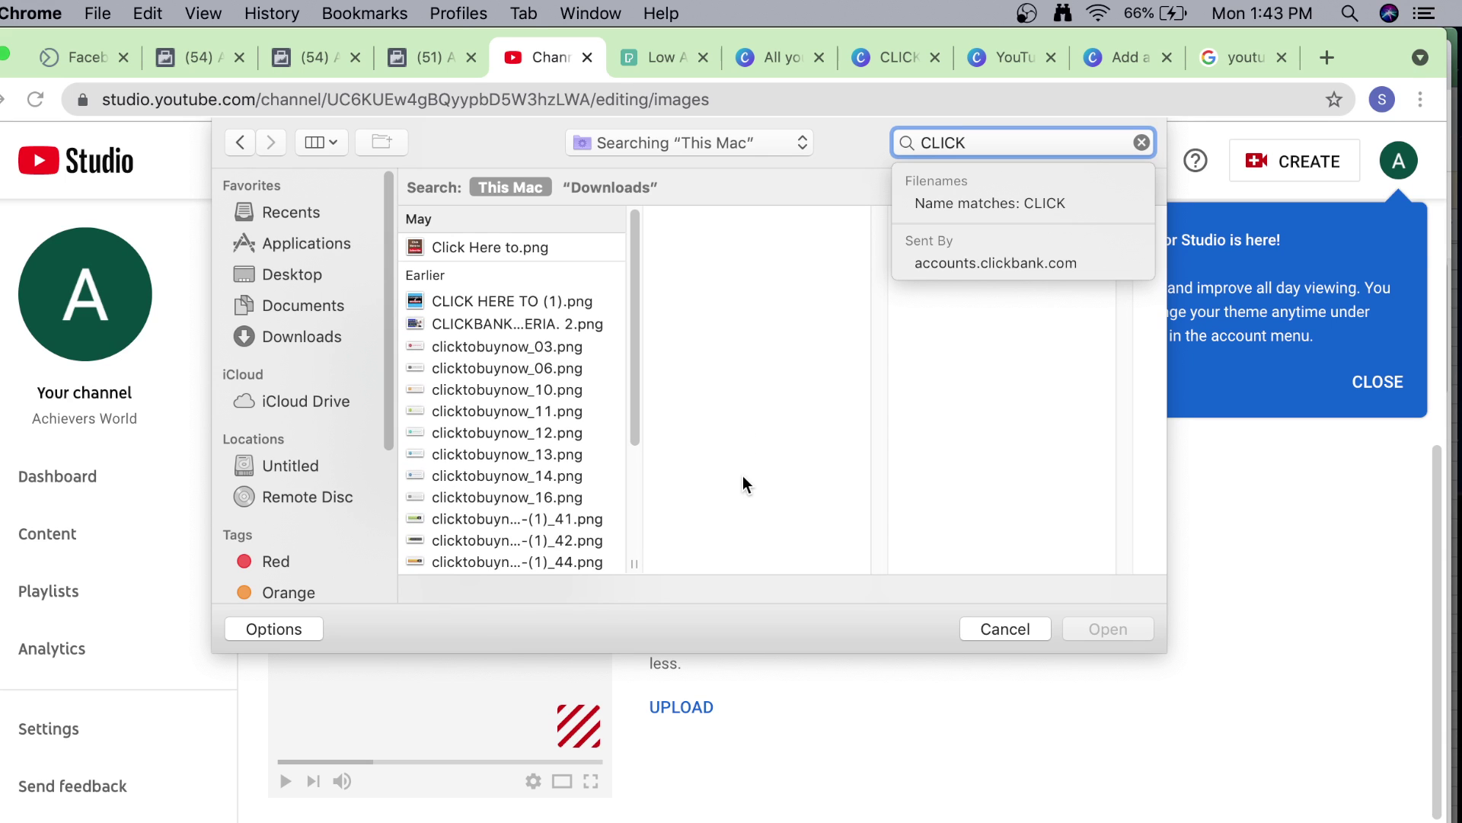
type("HERE")
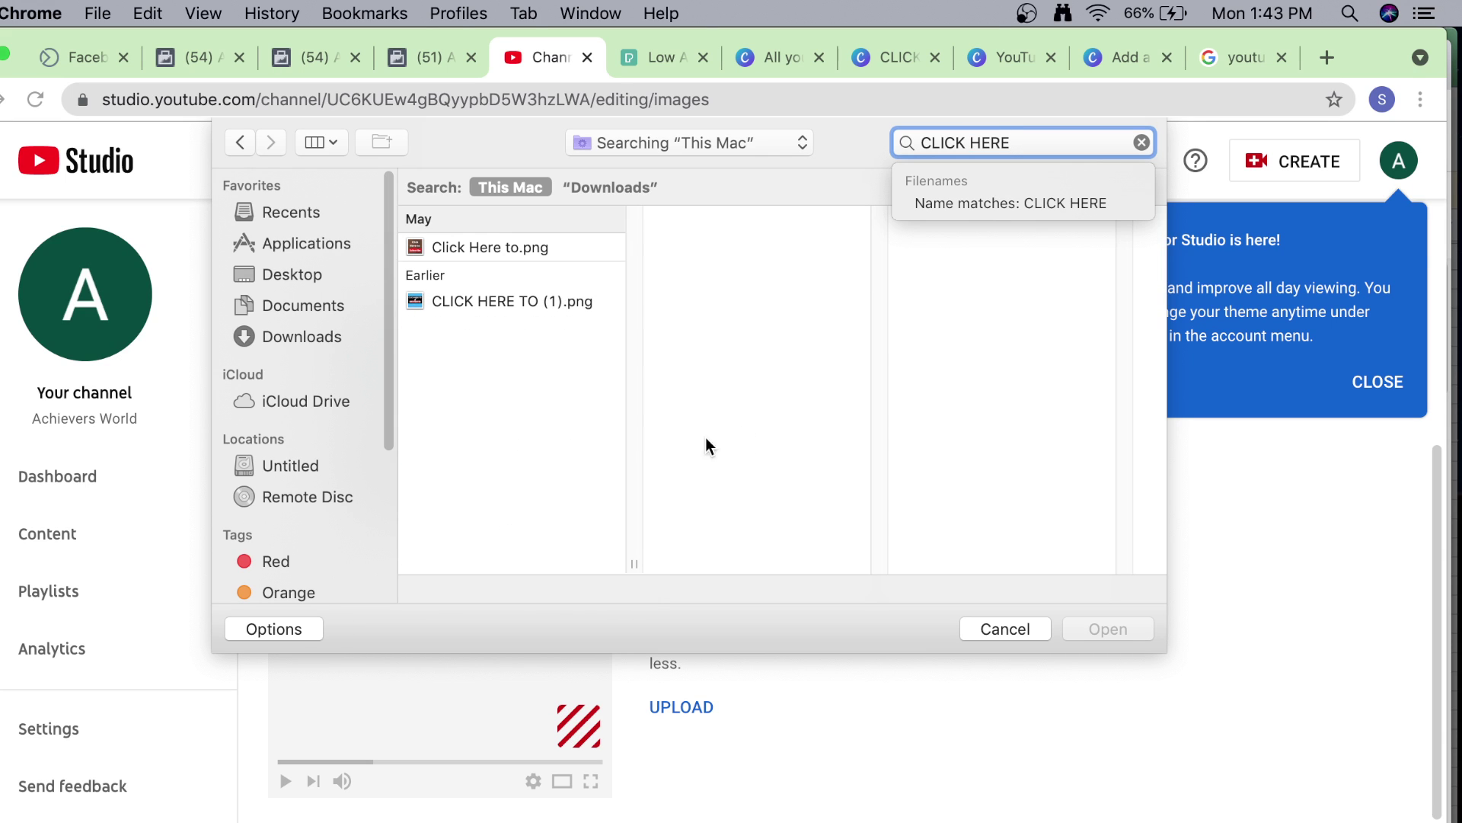
left_click(529, 297)
left_click(529, 301)
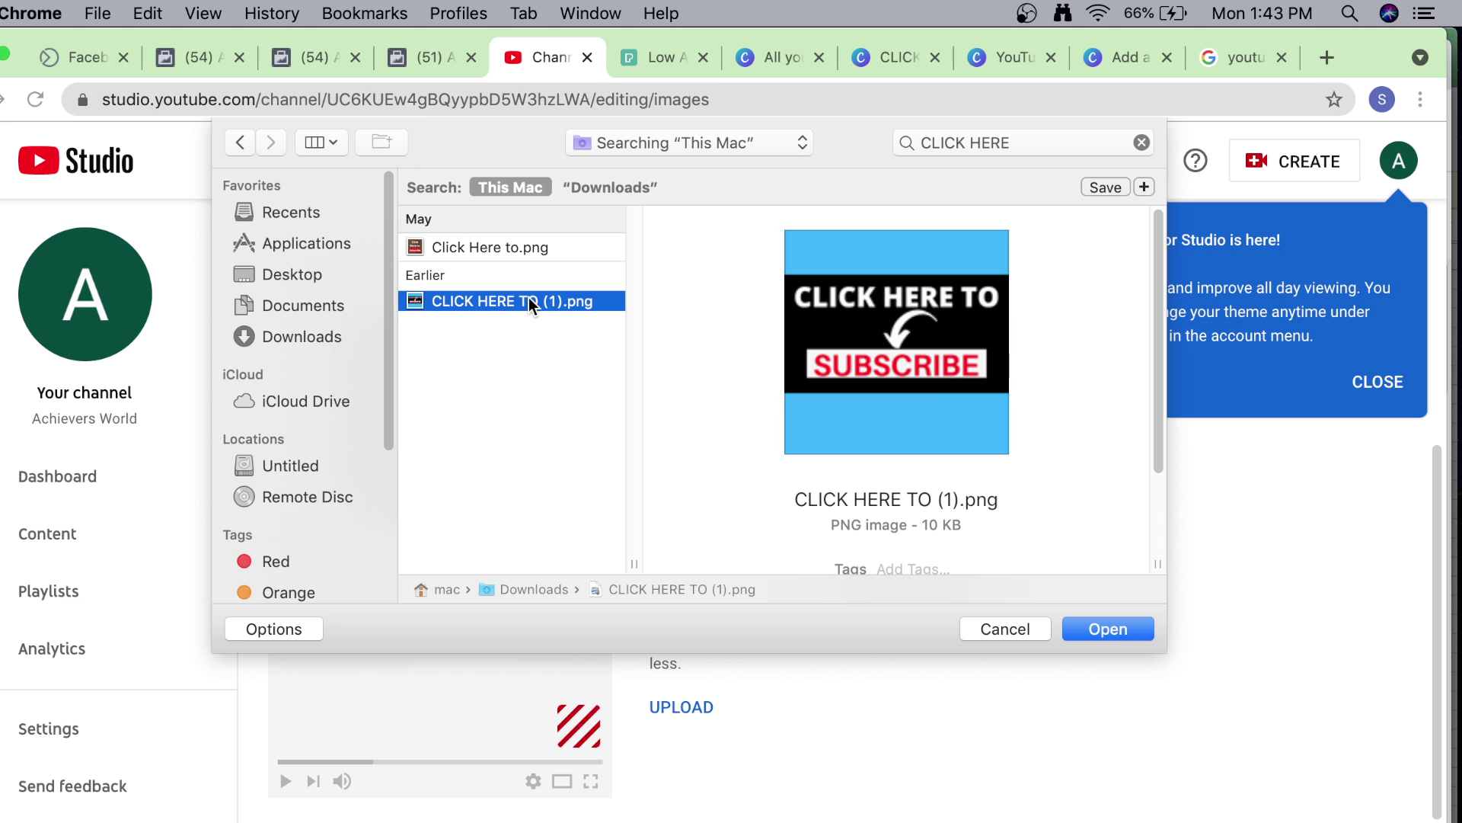
left_click(1104, 628)
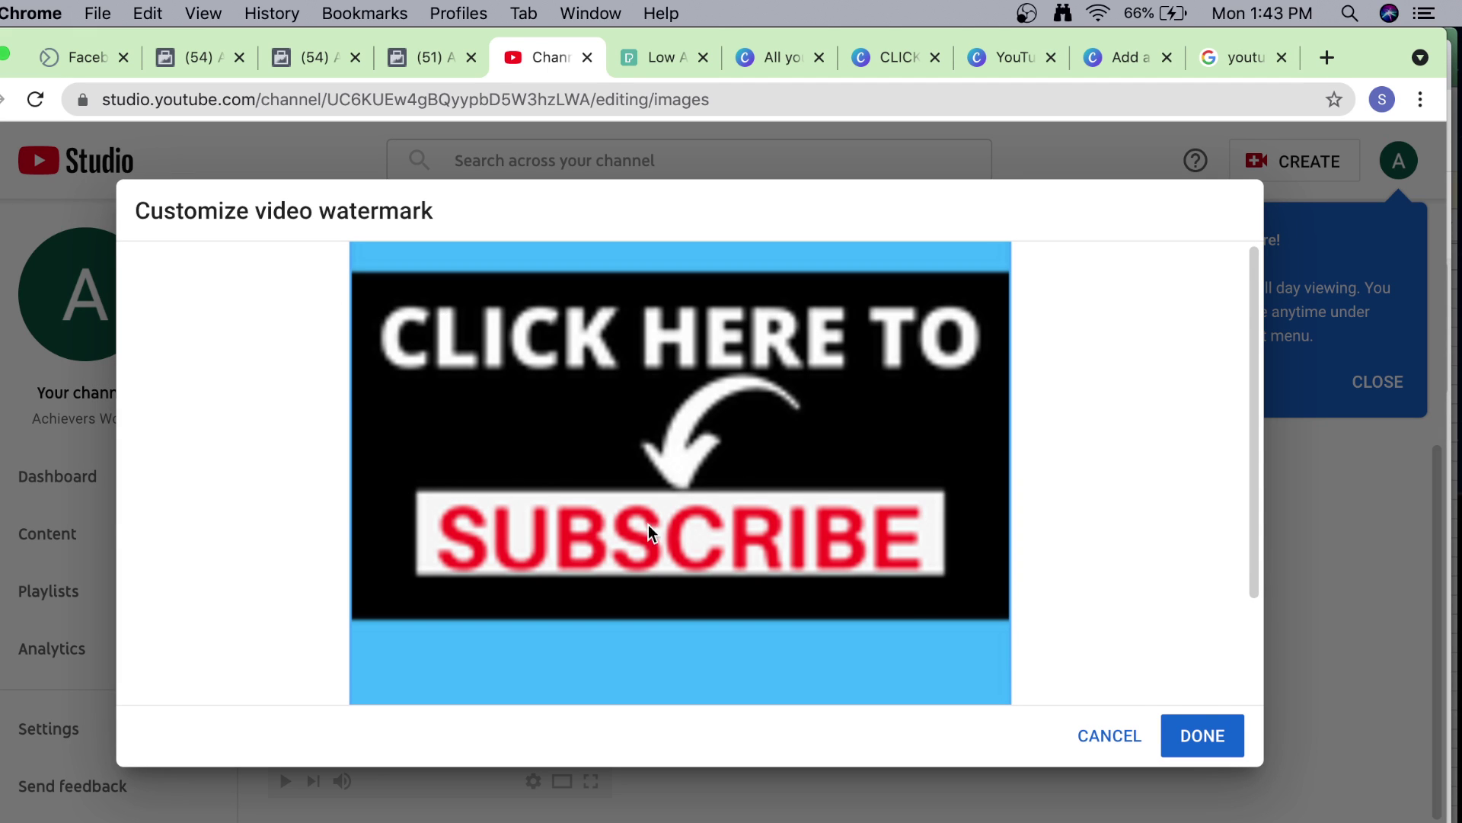
left_click(1209, 734)
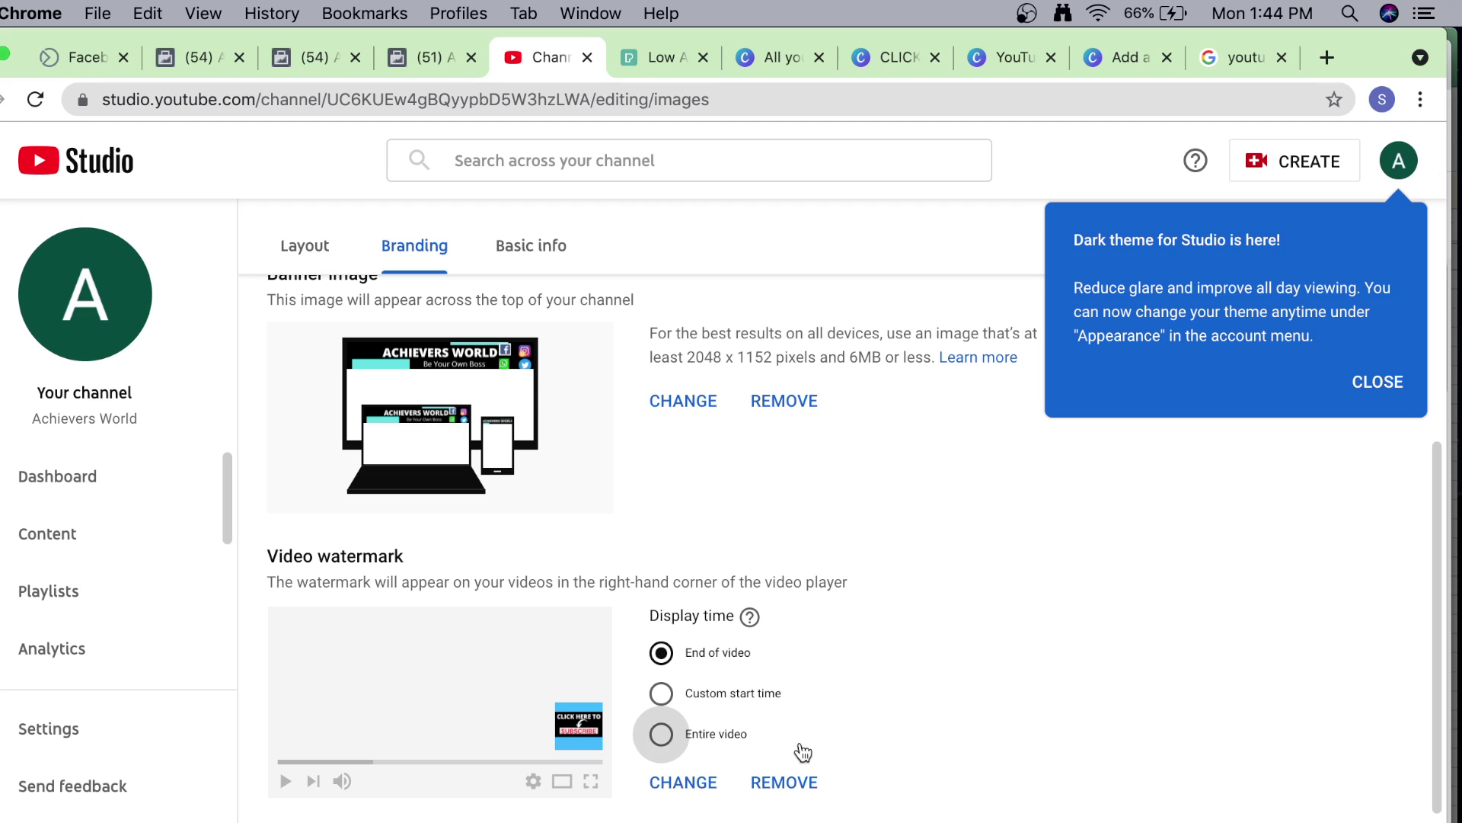
Set the watermark's display time to Entire video, dismiss the dark theme notice and publish the branding changes.
left_click(670, 731)
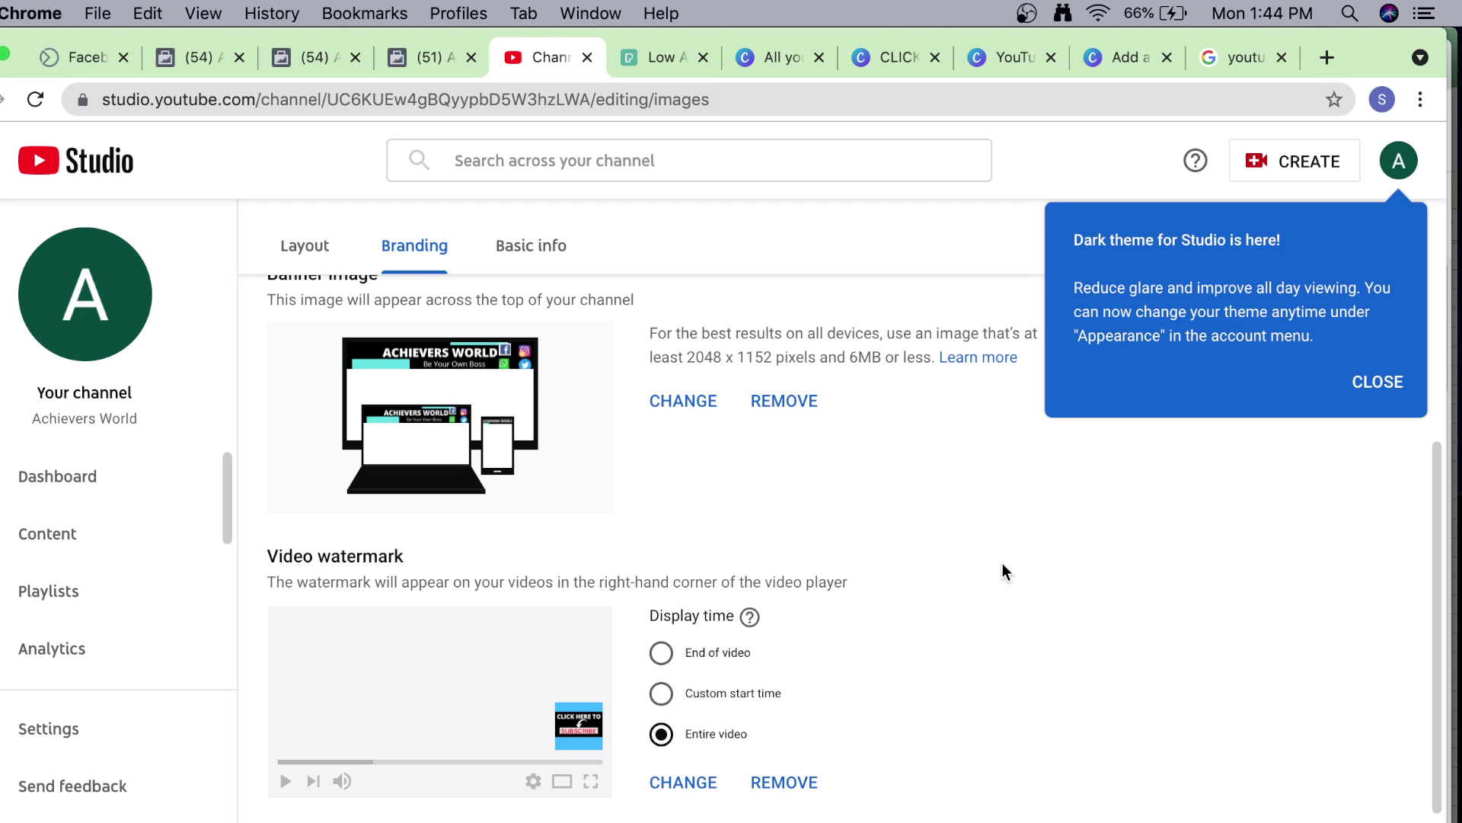
left_click(1380, 385)
scroll(1021, 541, "down", 1)
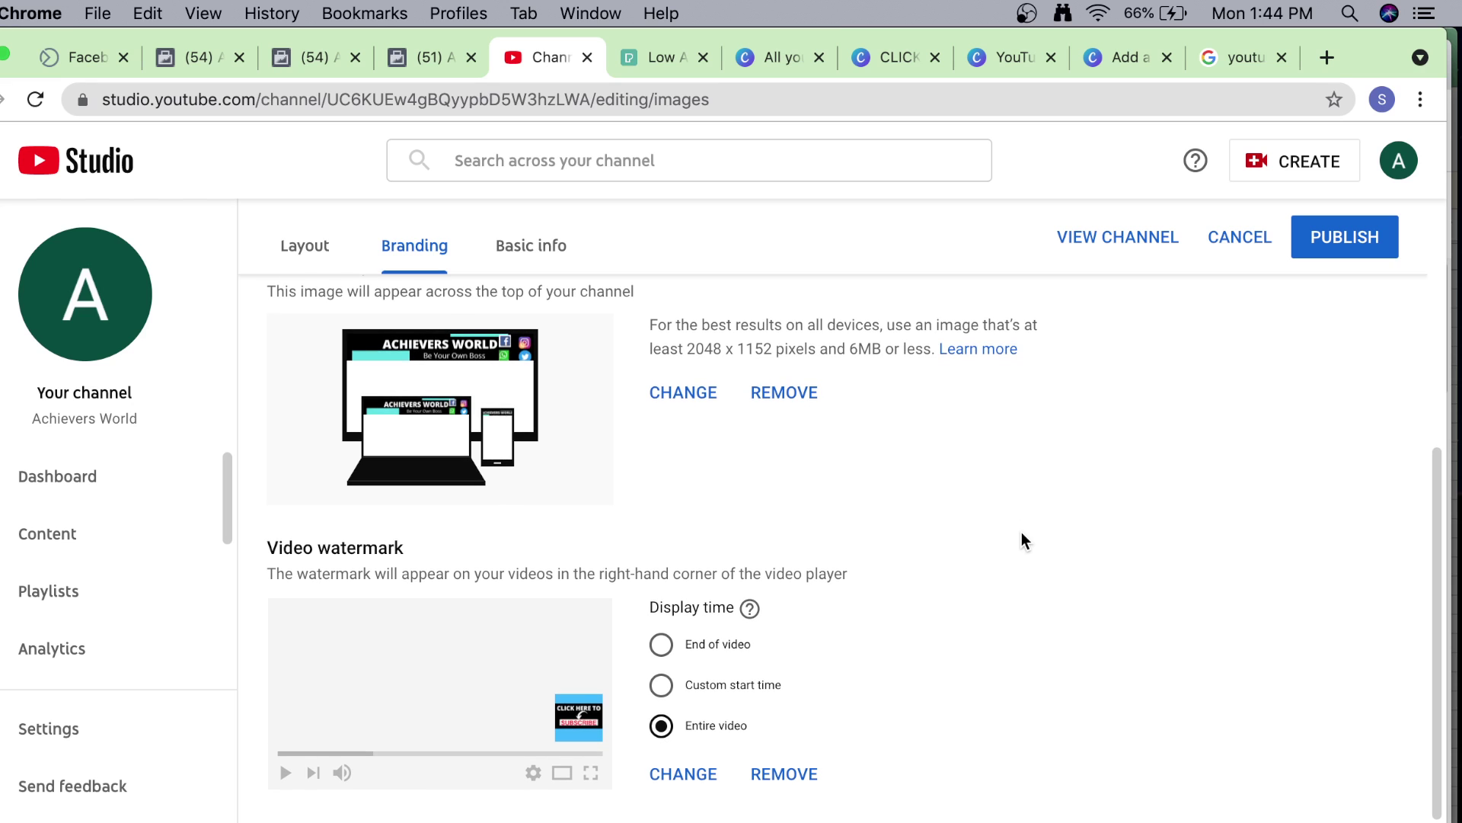
scroll(1003, 545, "up", 5)
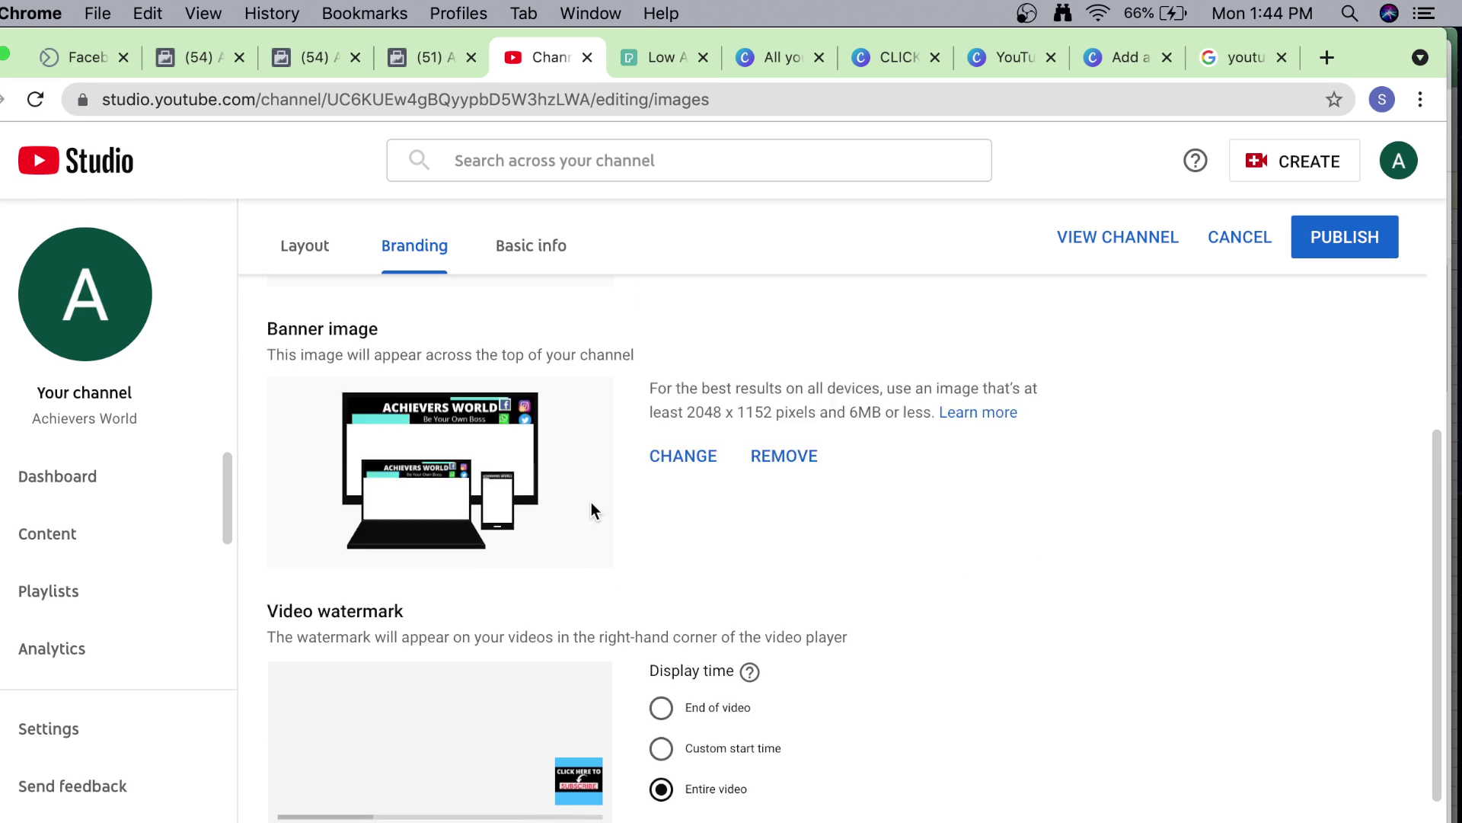
scroll(1051, 510, "down", 3)
scroll(1072, 496, "down", 2)
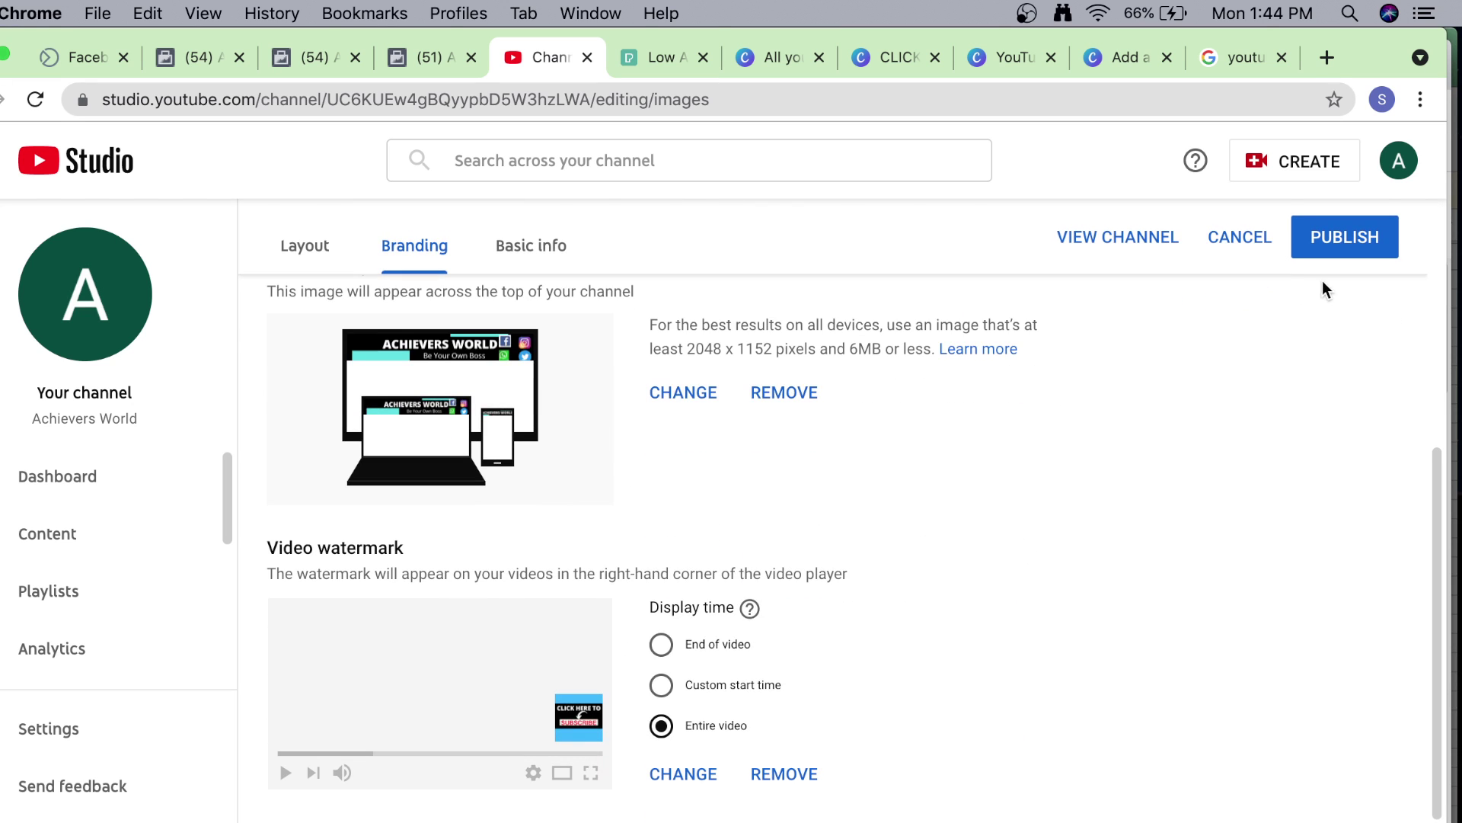
left_click(1339, 239)
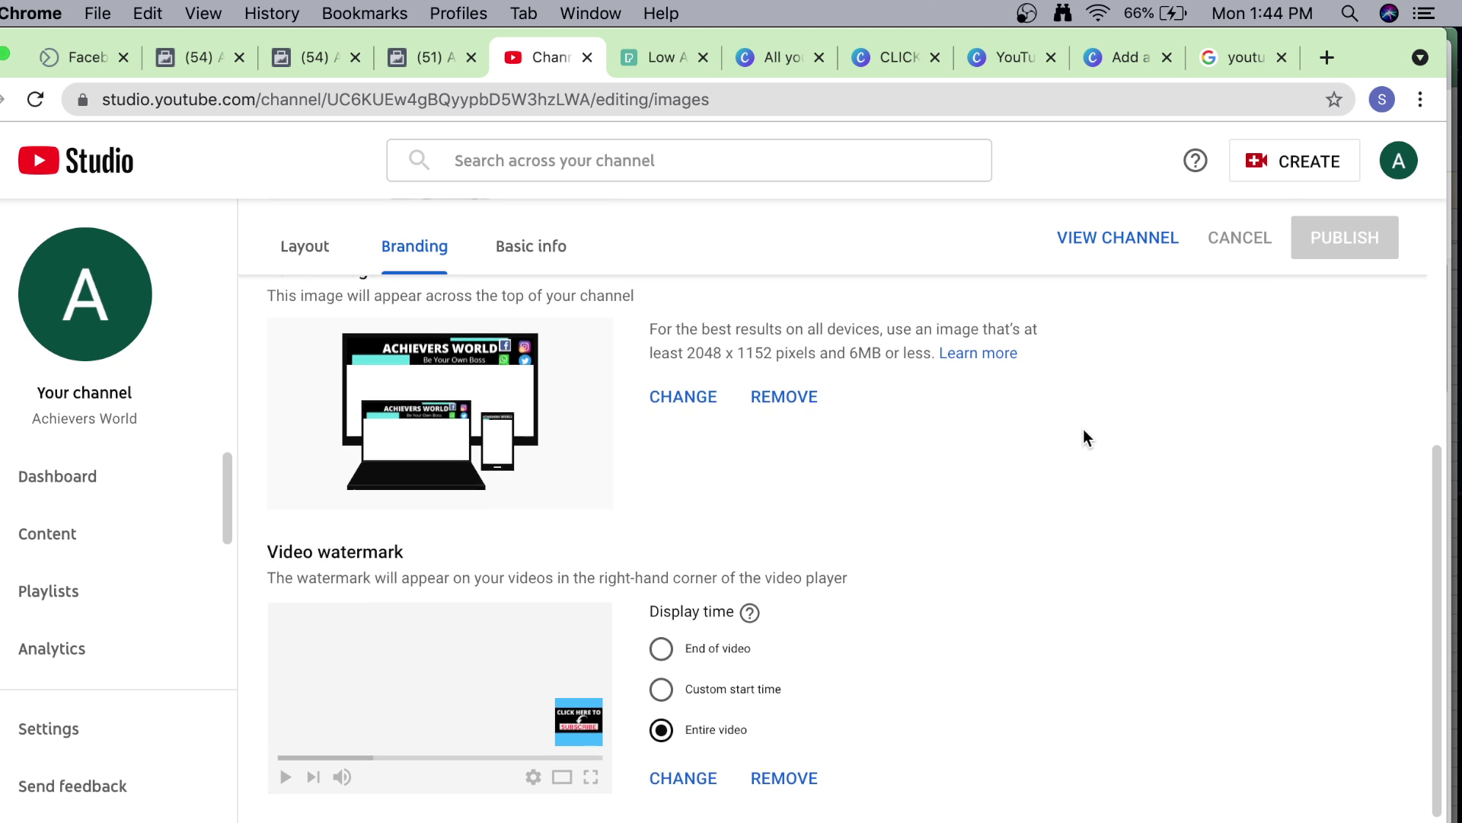
scroll(1083, 428, "up", 5)
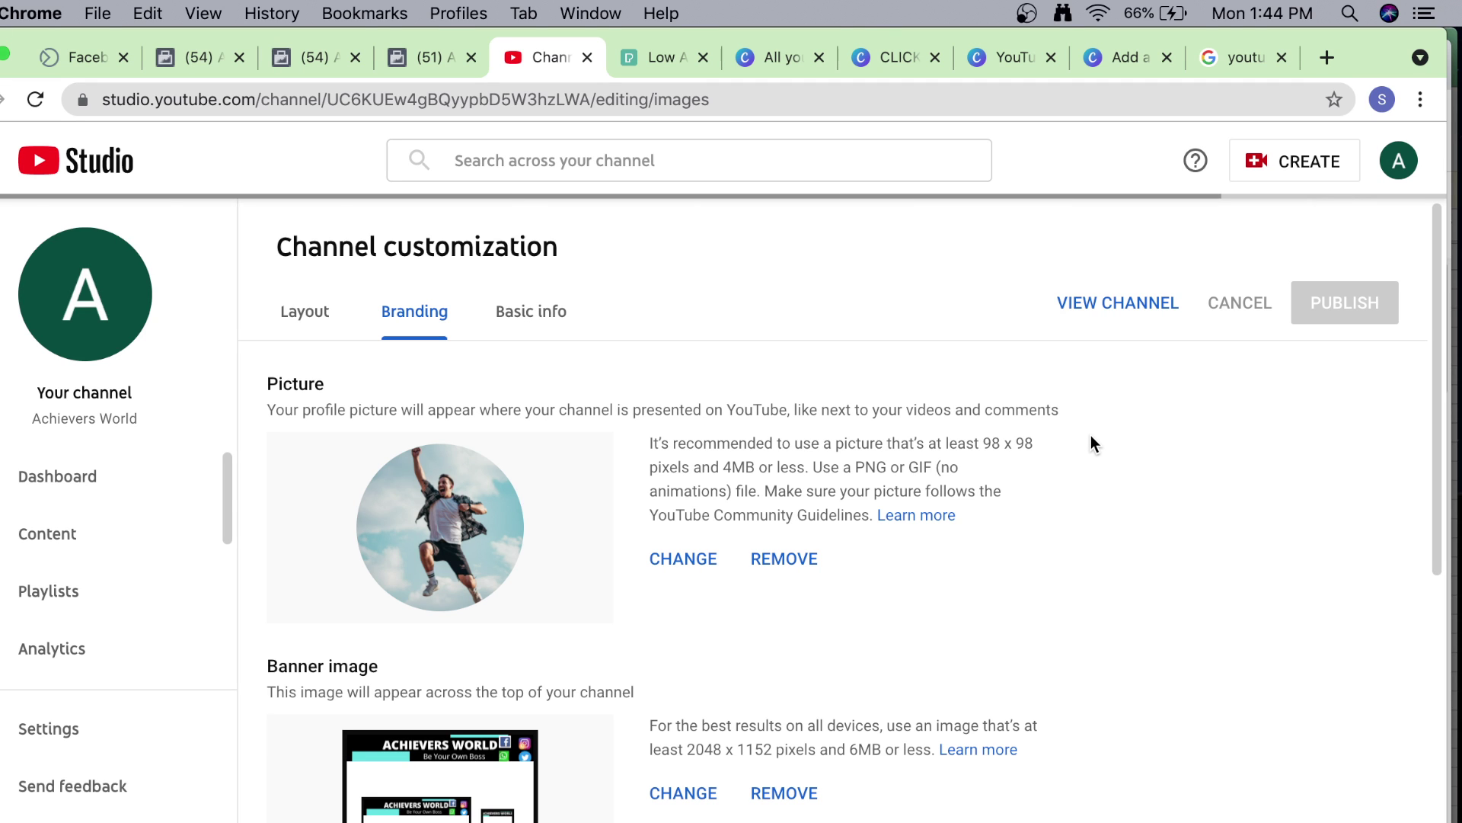
scroll(1009, 545, "down", 5)
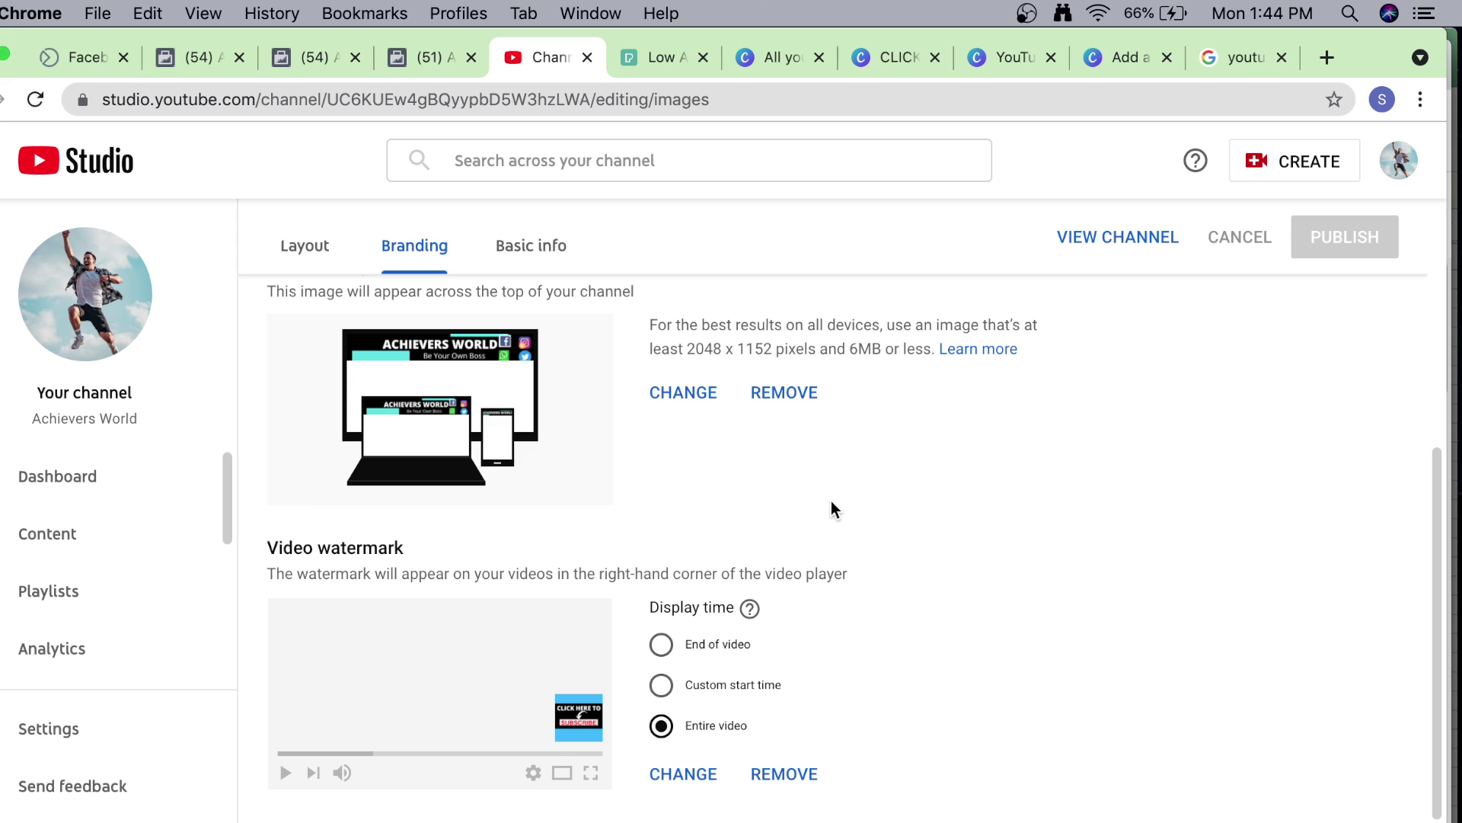
scroll(834, 505, "up", 5)
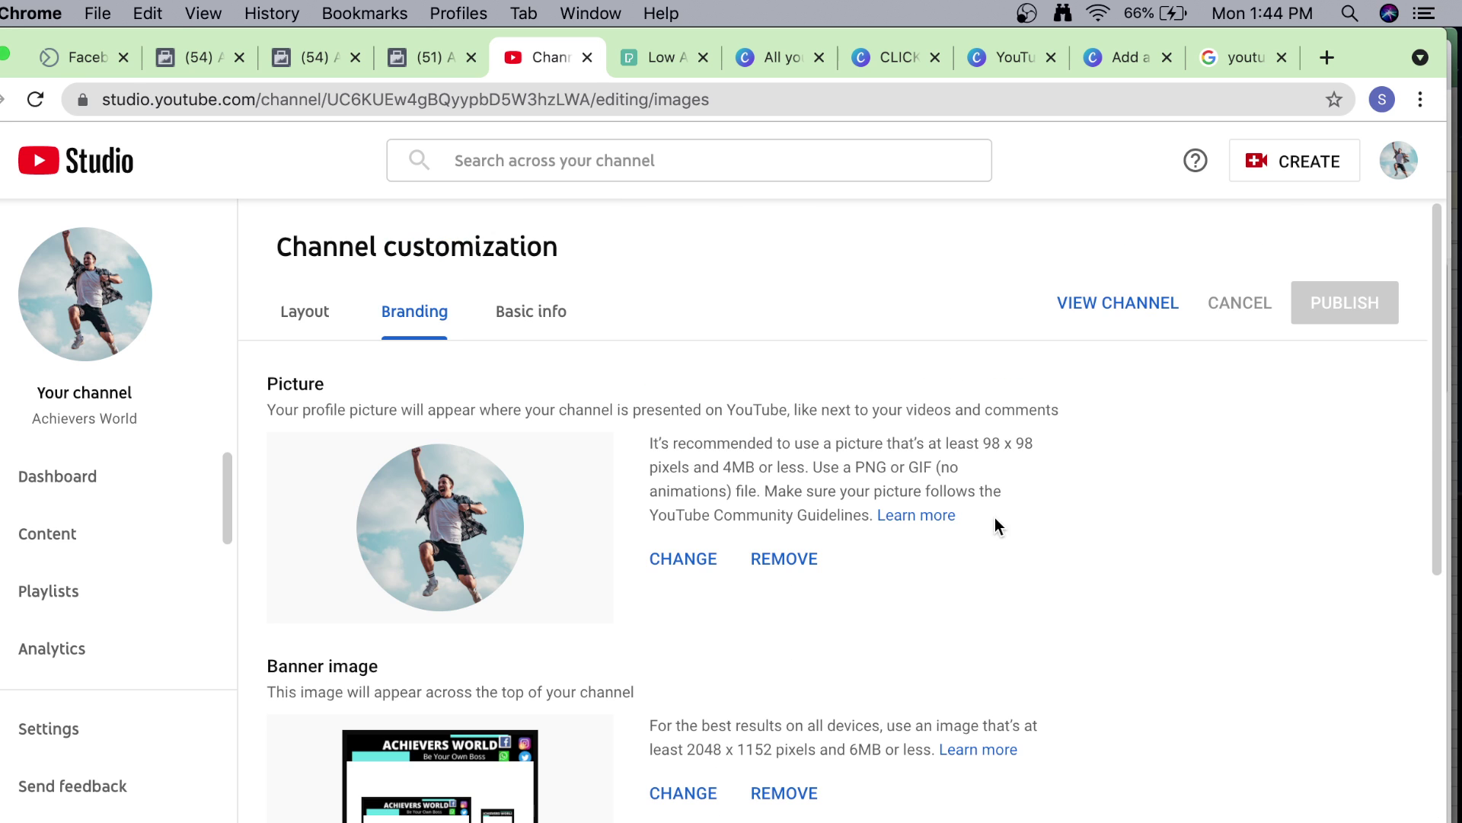
Open the channel's Basic info and look through the description, channel URL, links and contact email fields.
left_click(542, 329)
scroll(466, 501, "down", 1)
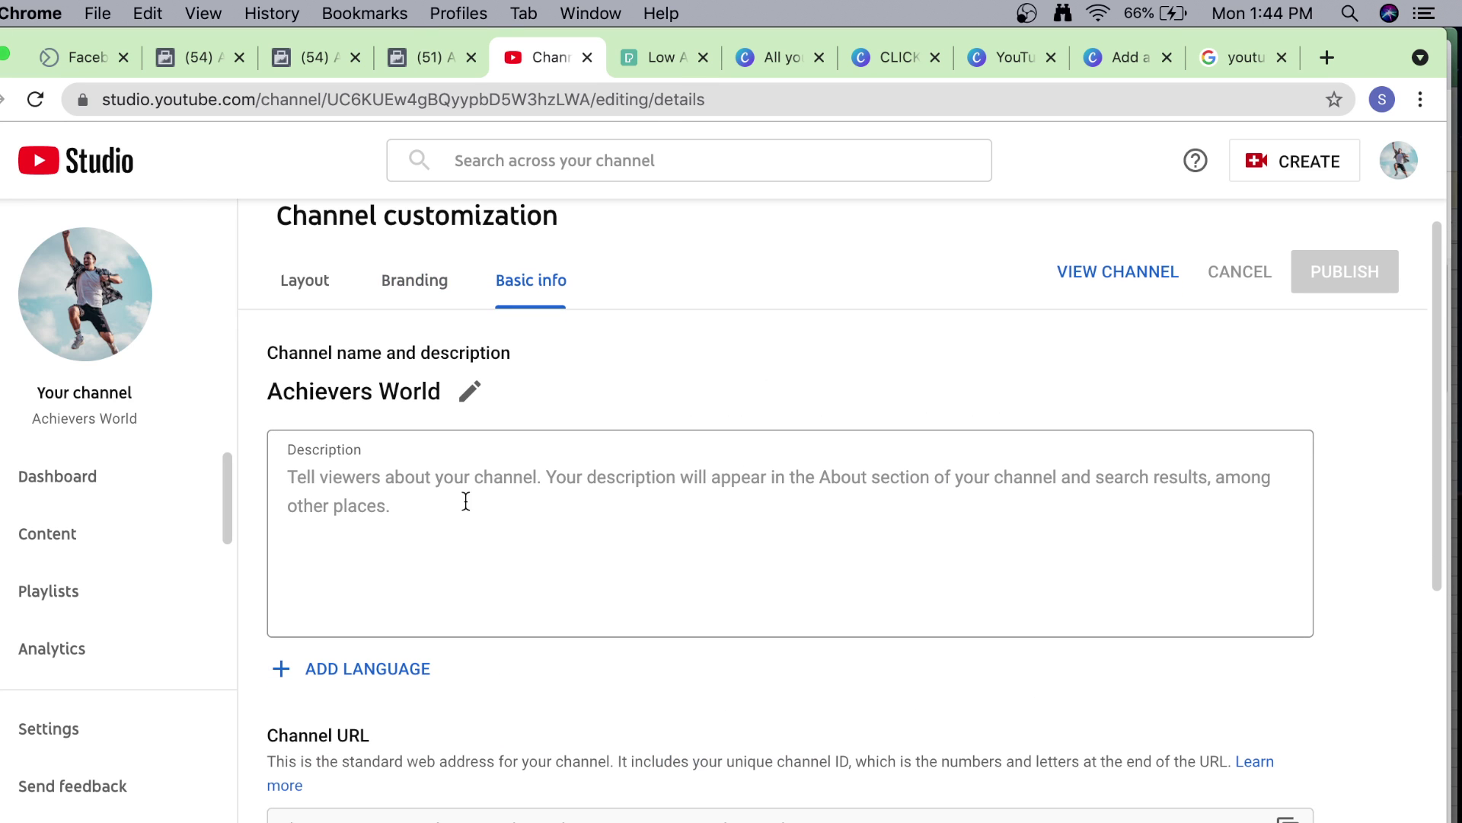
scroll(490, 533, "down", 3)
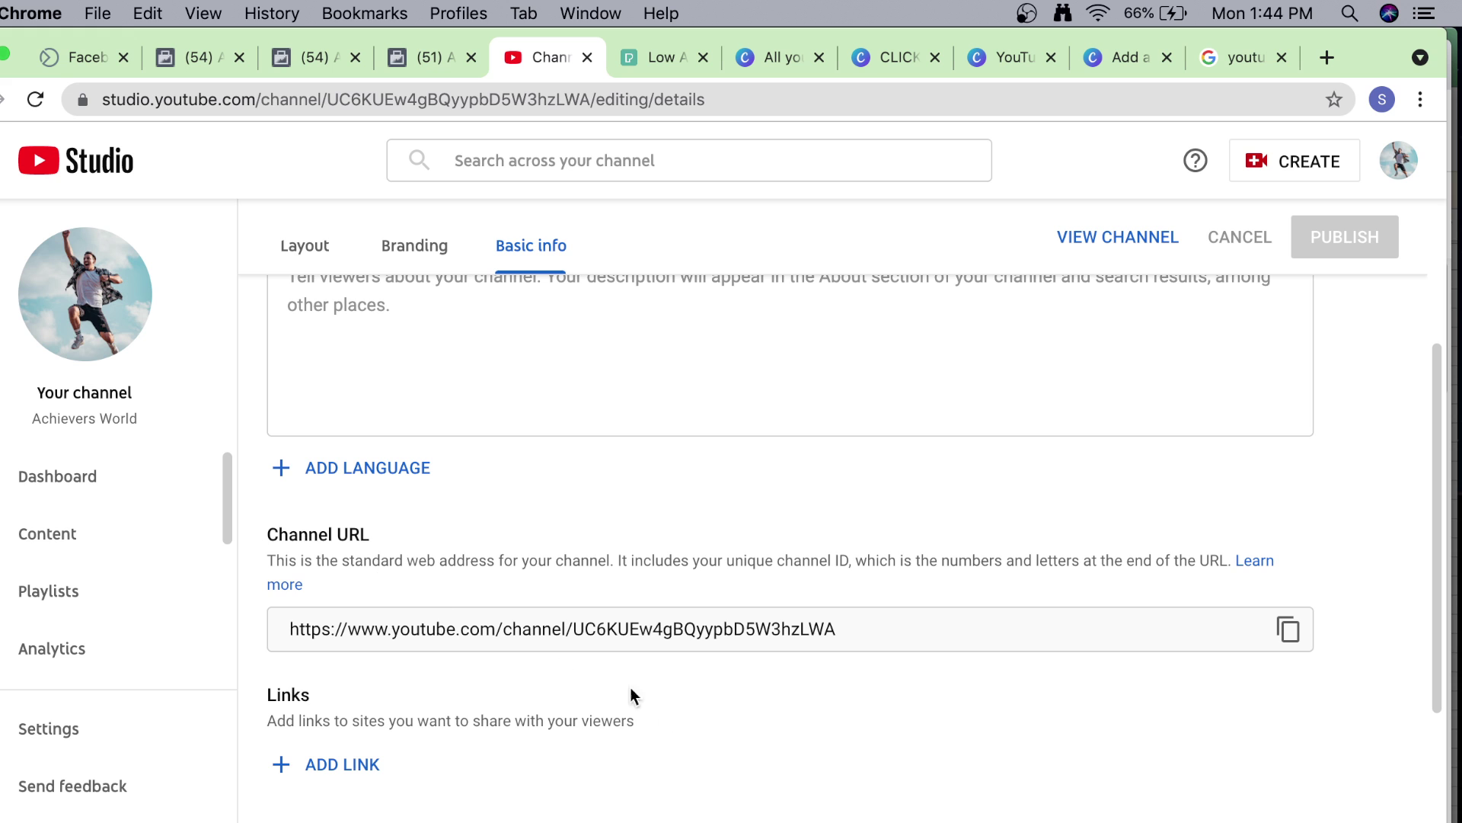
scroll(706, 623, "down", 1)
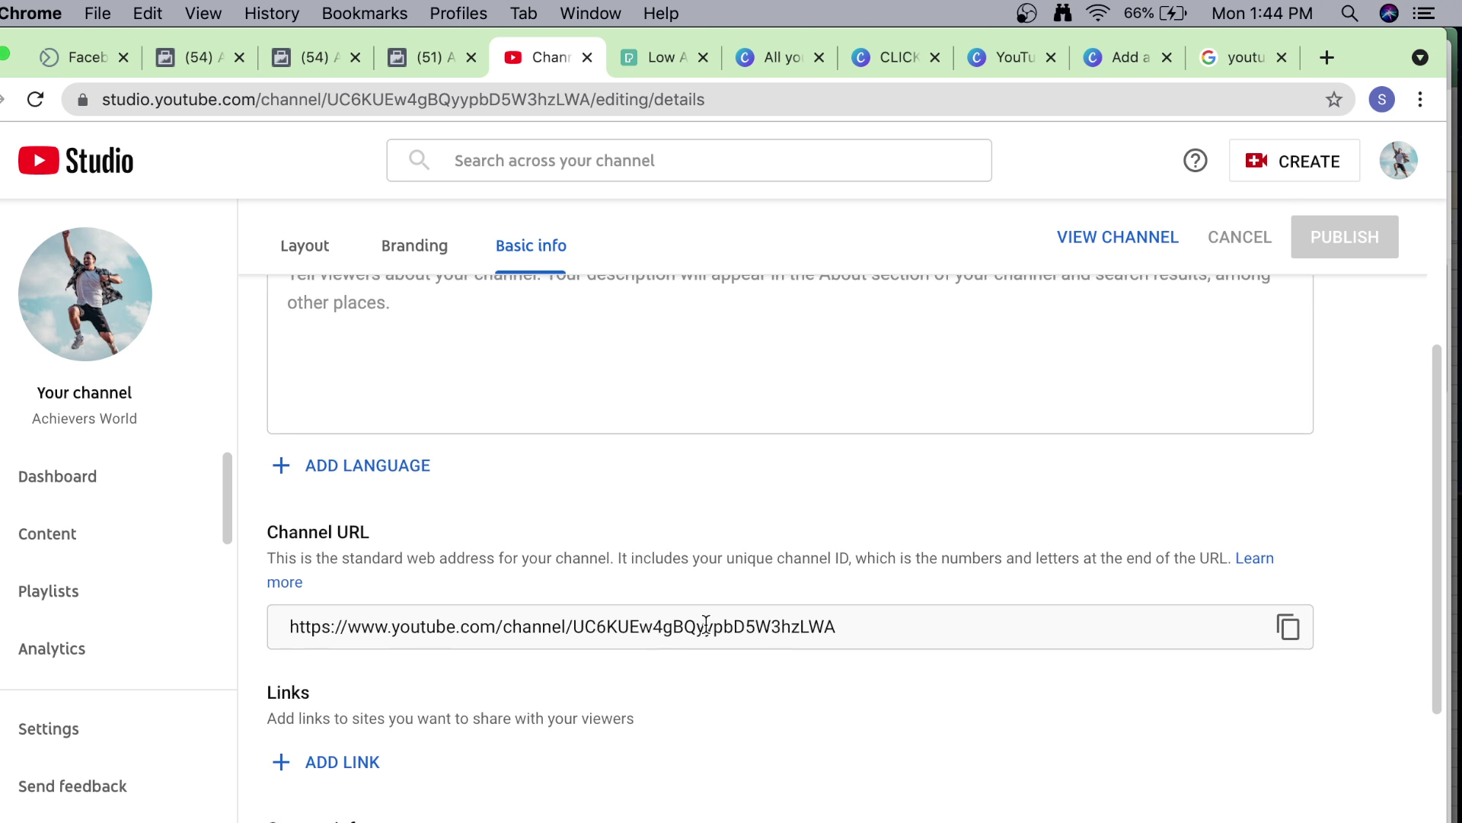
scroll(706, 623, "down", 3)
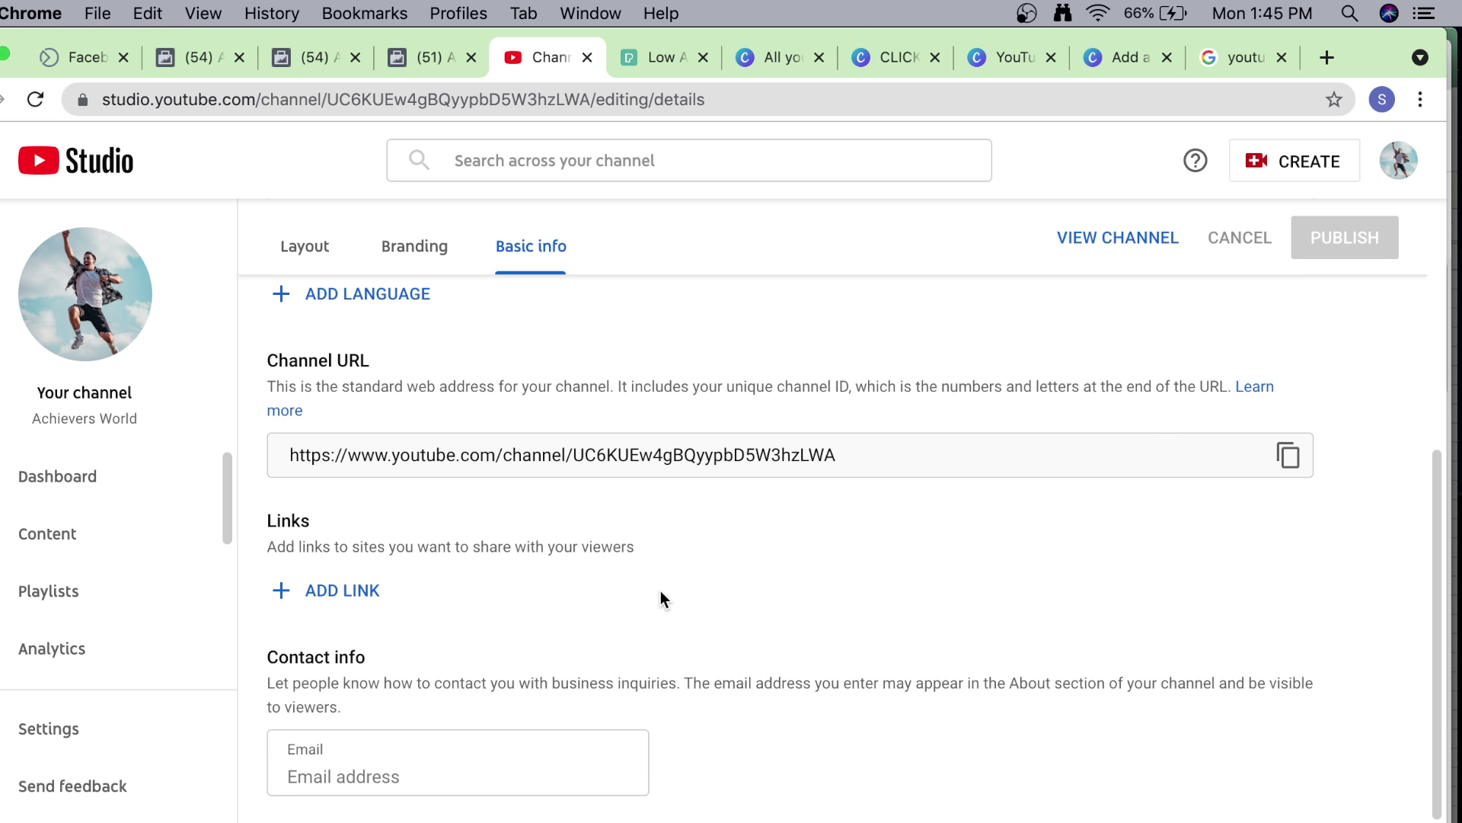
scroll(774, 578, "up", 5)
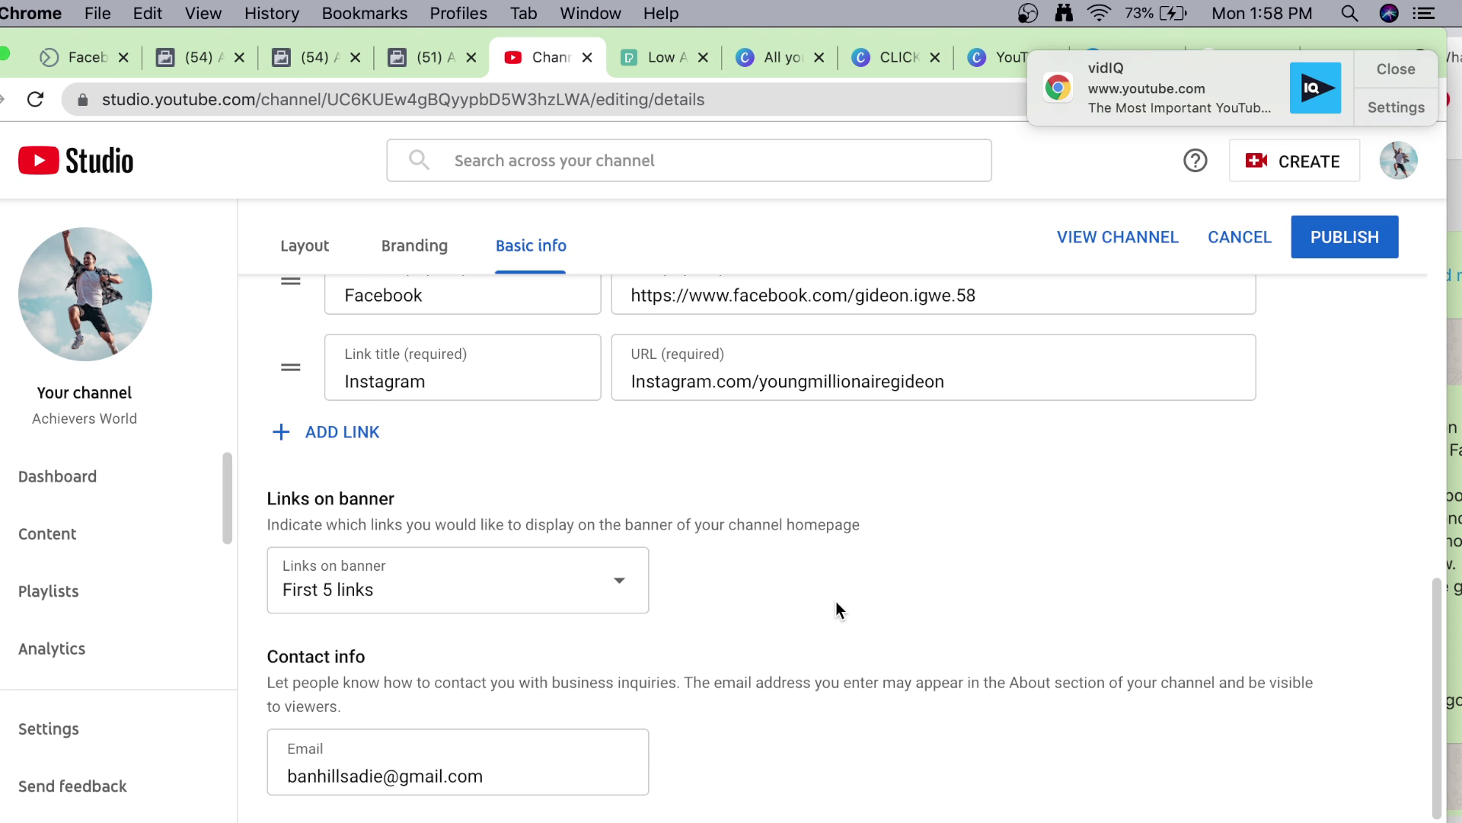
Review the filled-in channel description, the Facebook and Instagram links, the links-on-banner setting and the contact email.
scroll(834, 601, "up", 10)
scroll(677, 533, "up", 3)
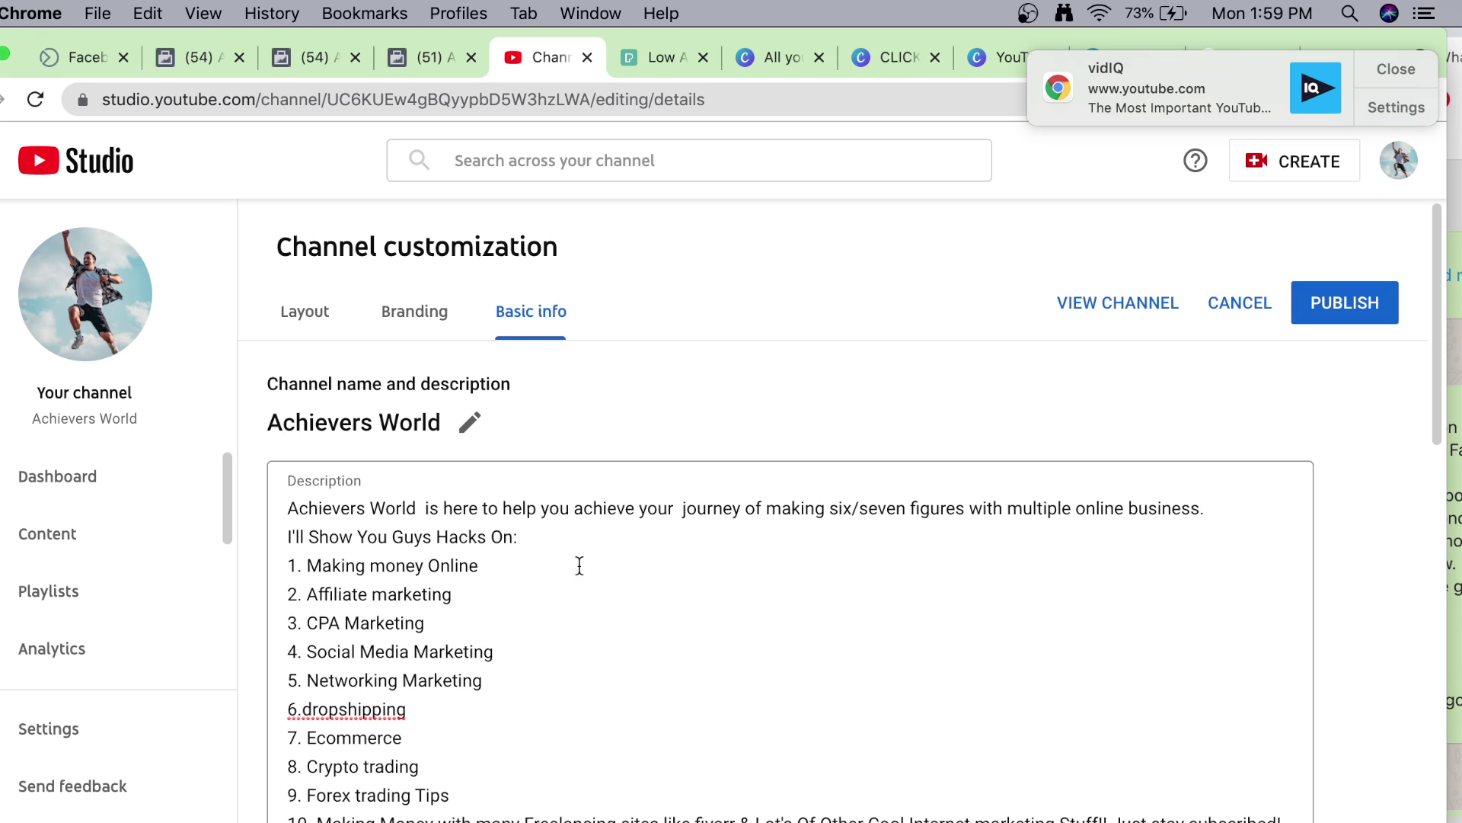
scroll(553, 580, "down", 7)
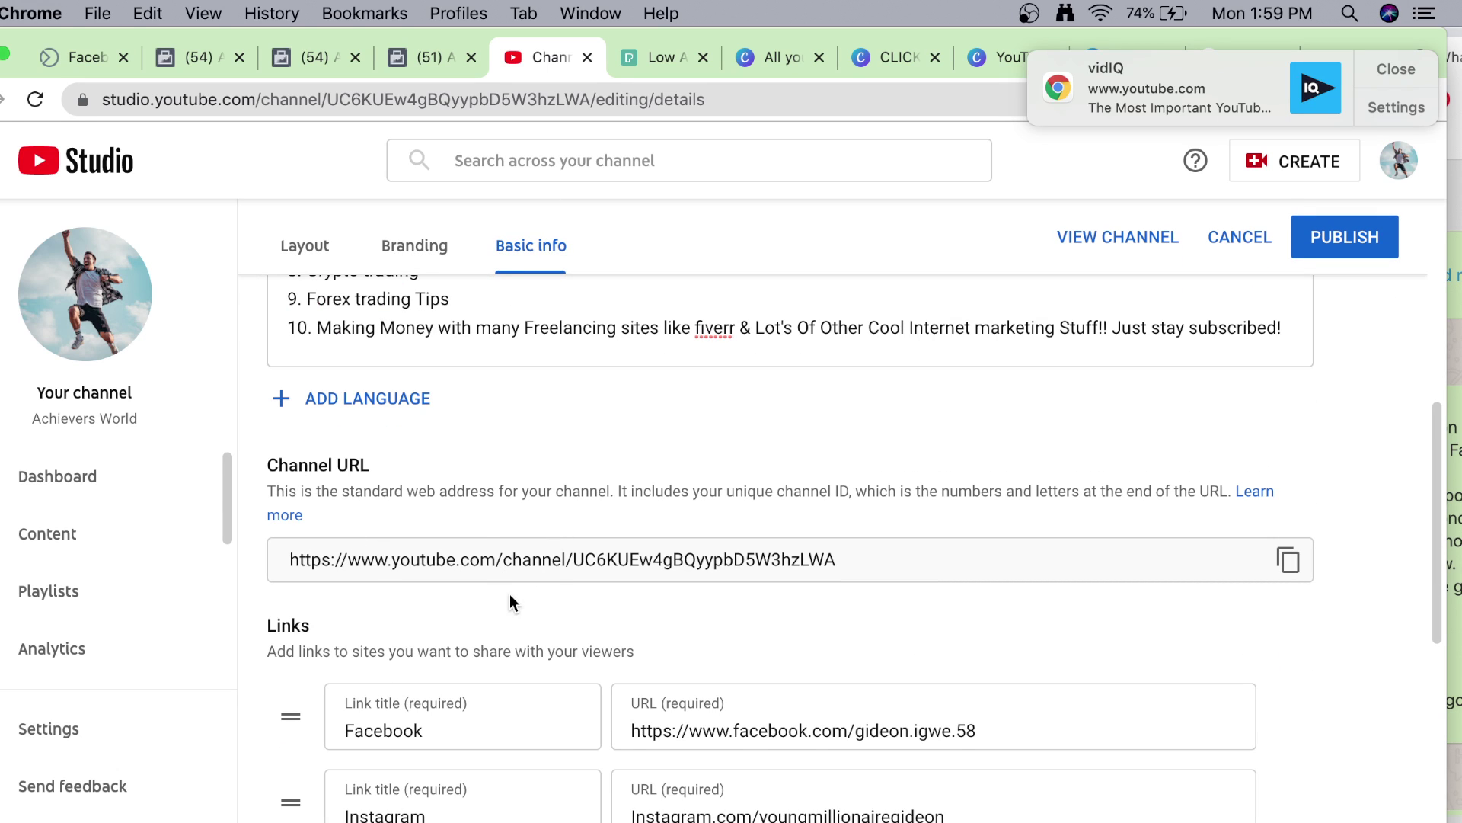
scroll(519, 598, "down", 2)
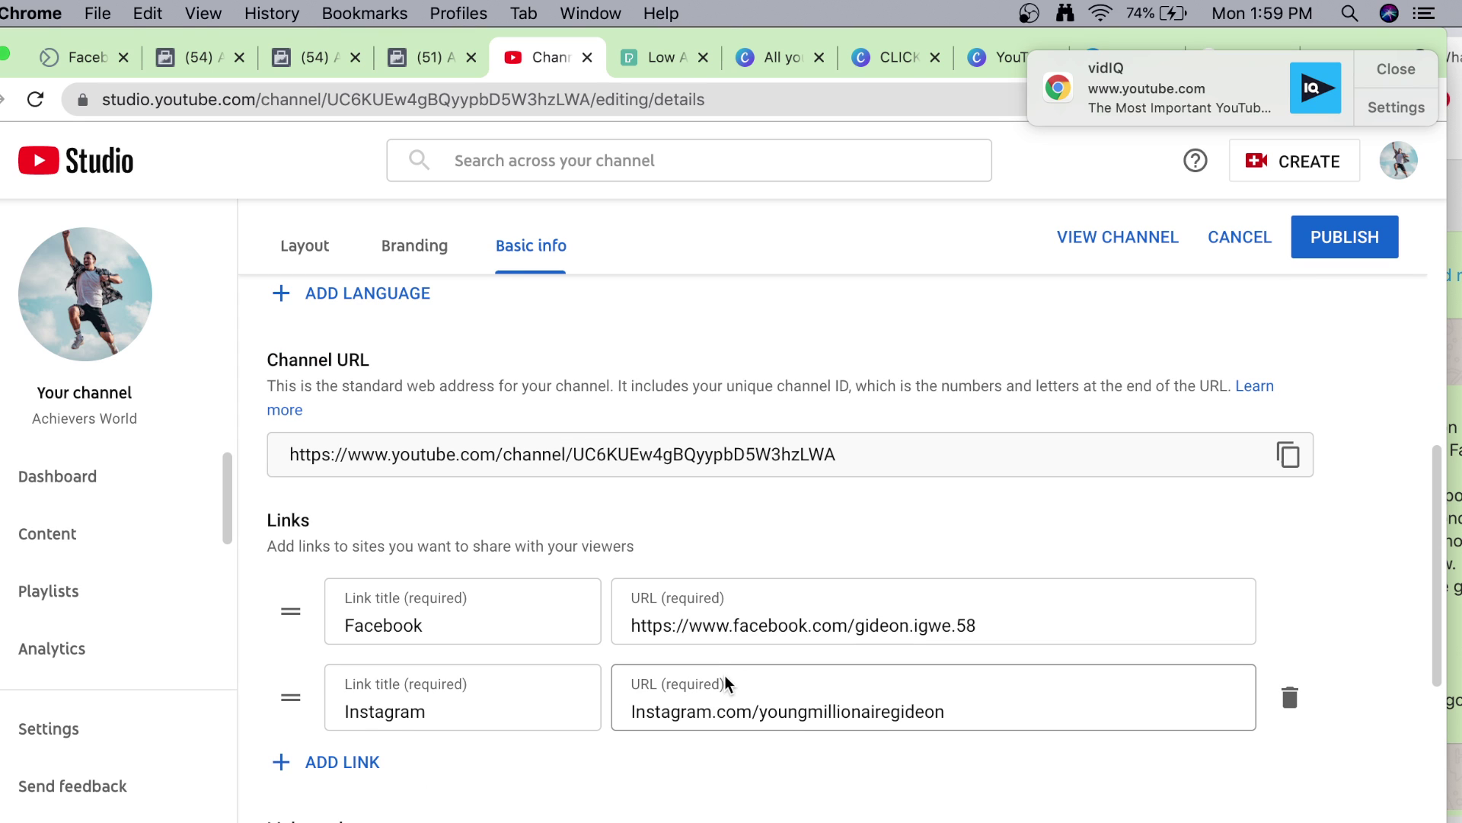
scroll(719, 674, "down", 6)
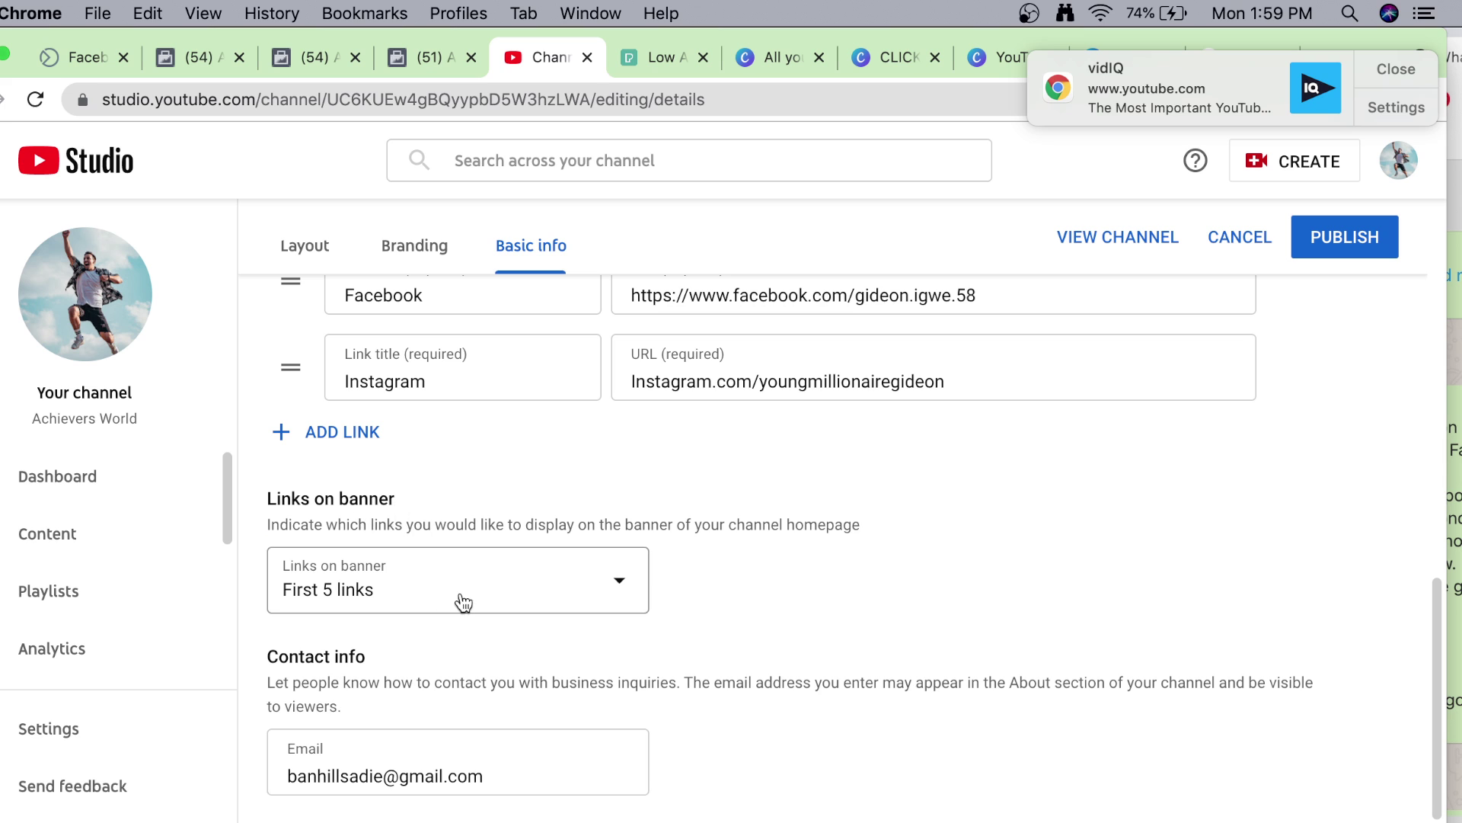
scroll(847, 642, "up", 1)
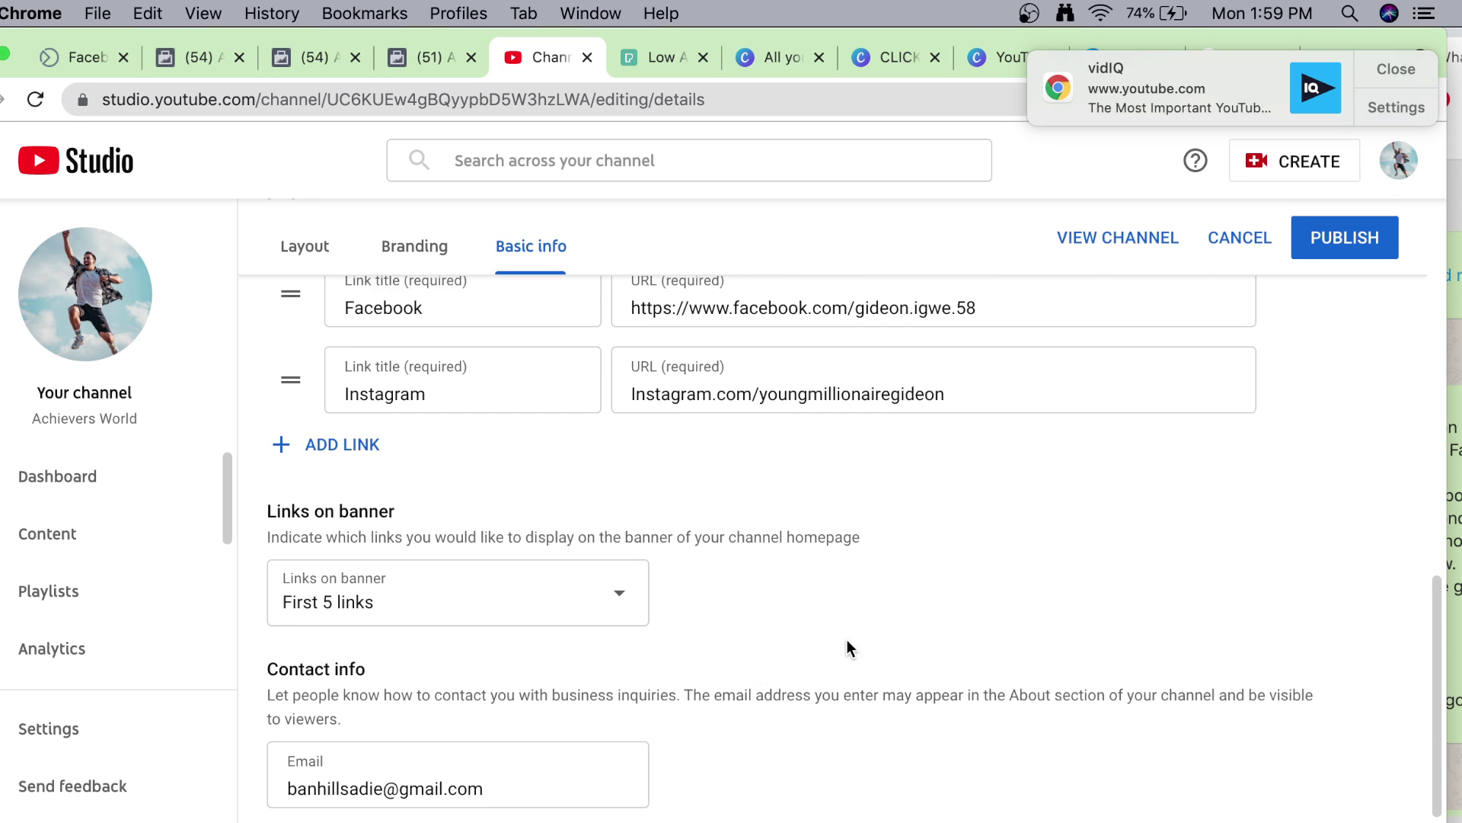
scroll(847, 640, "up", 10)
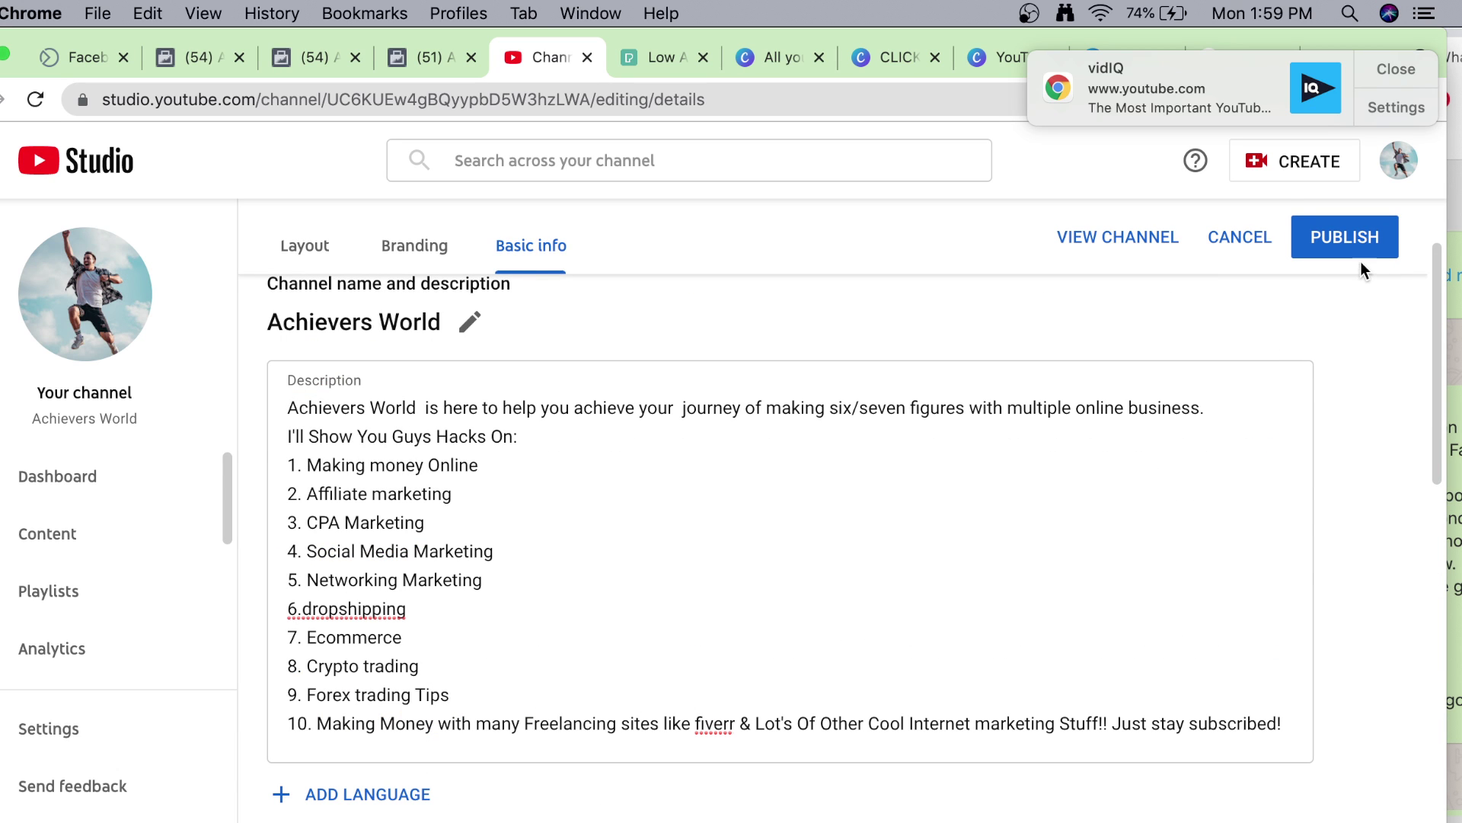
Publish the channel's basic info changes and look over the channel URL, links and contact info sections.
left_click(1367, 230)
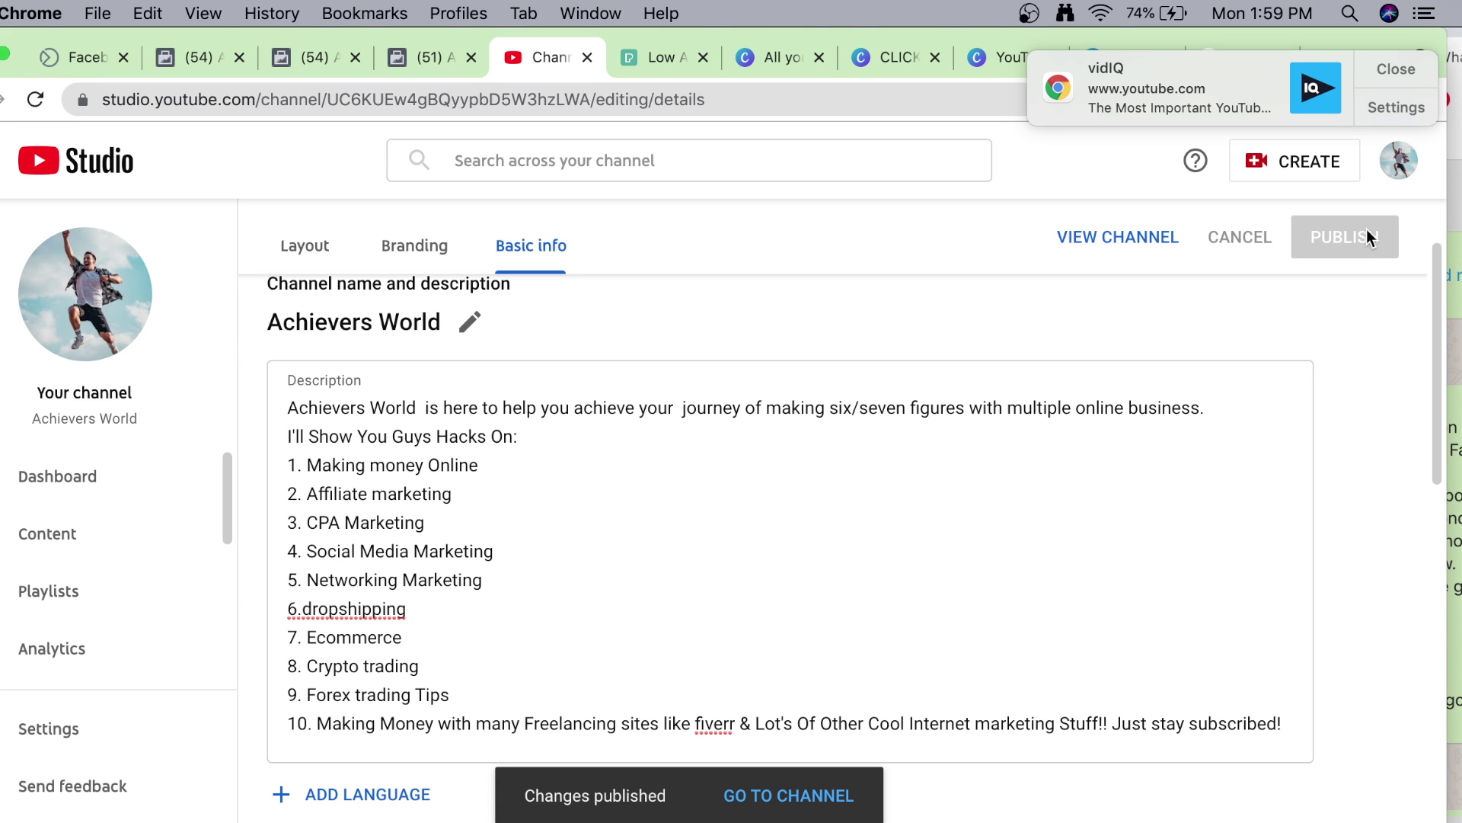
scroll(1218, 367, "down", 5)
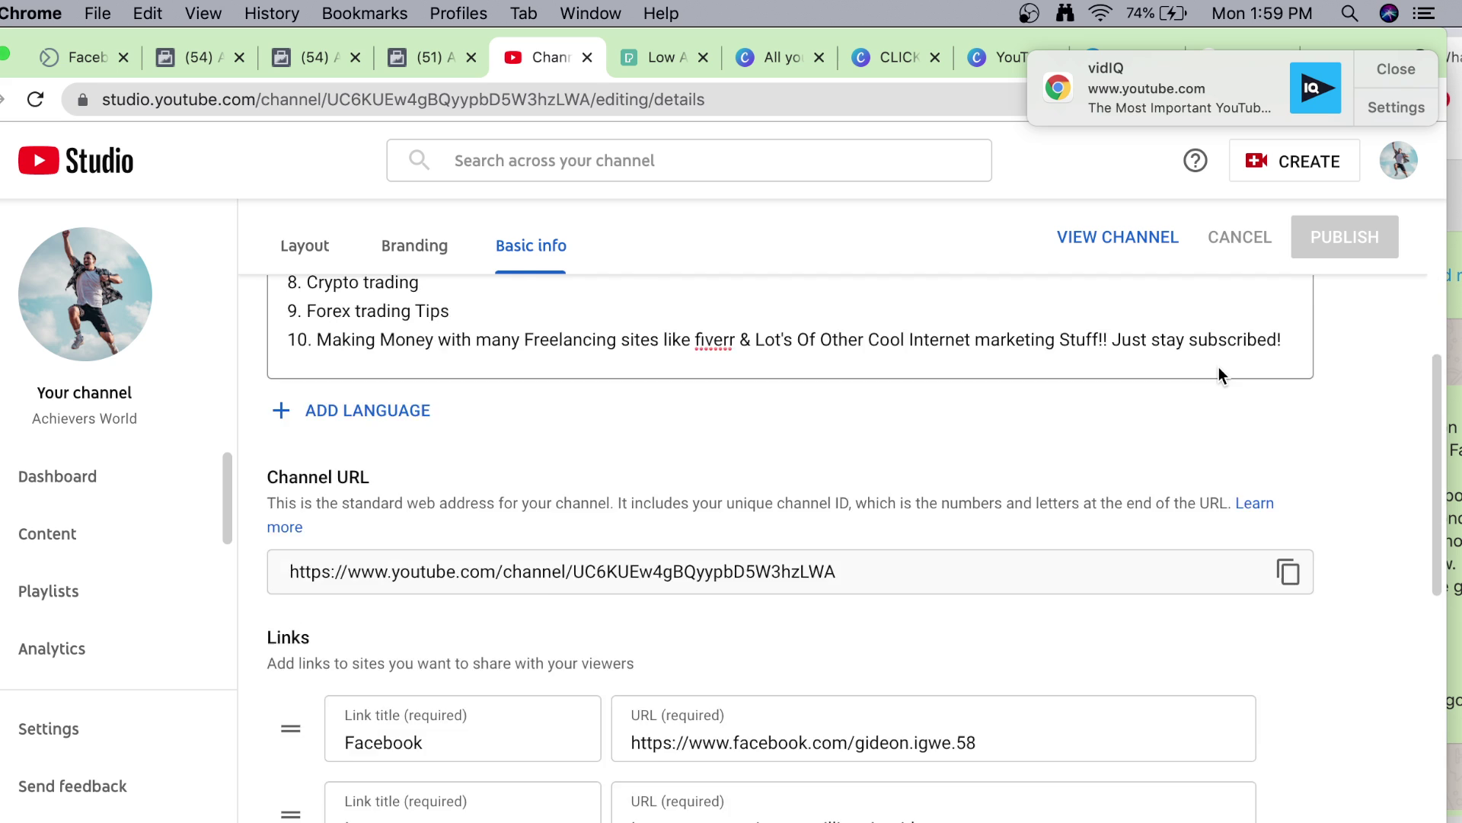
scroll(1218, 368, "down", 5)
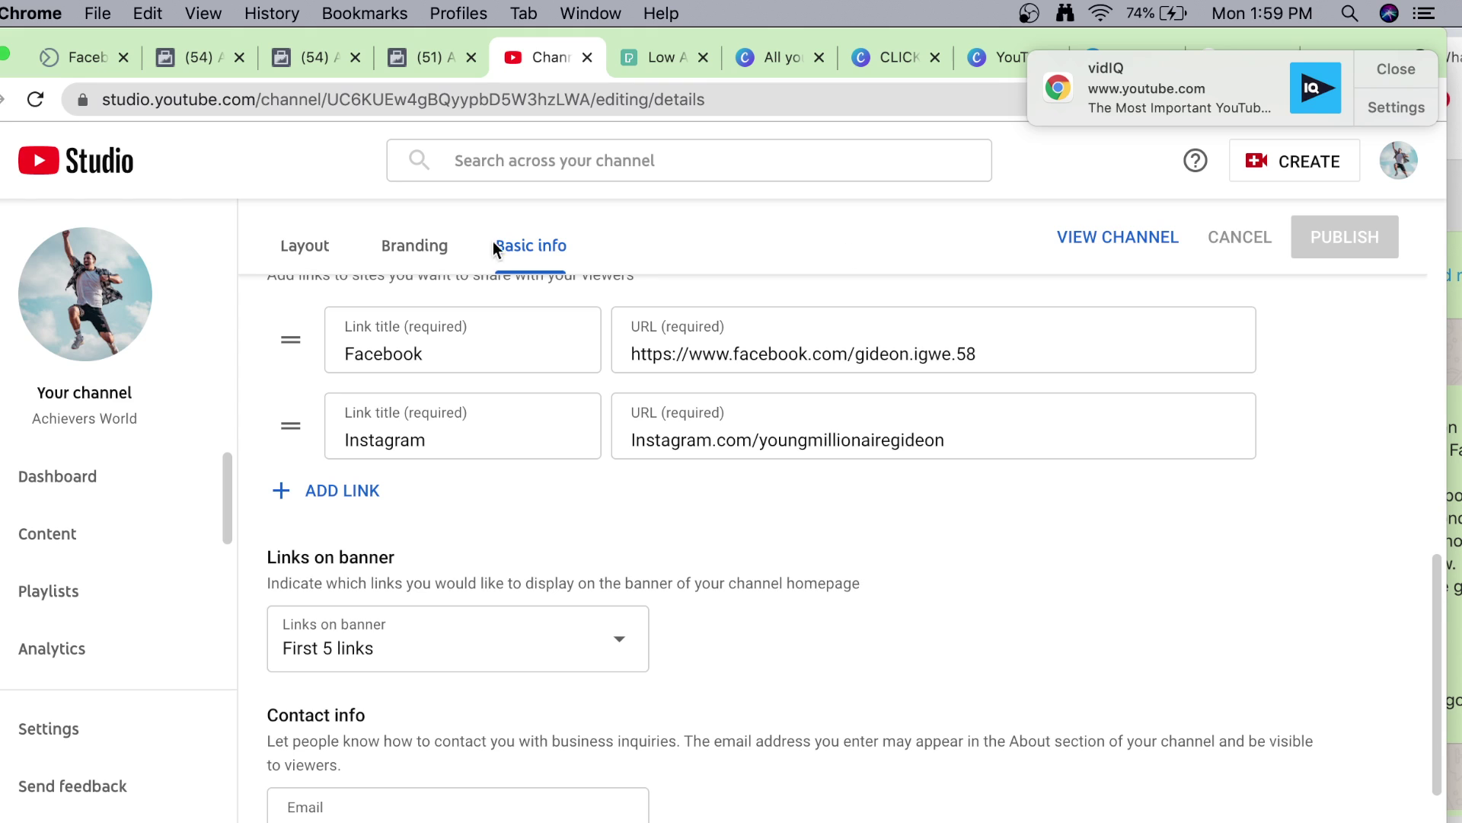
Check the channel's Layout settings and open the public channel page, dismissing the vidIQ notification.
left_click(305, 242)
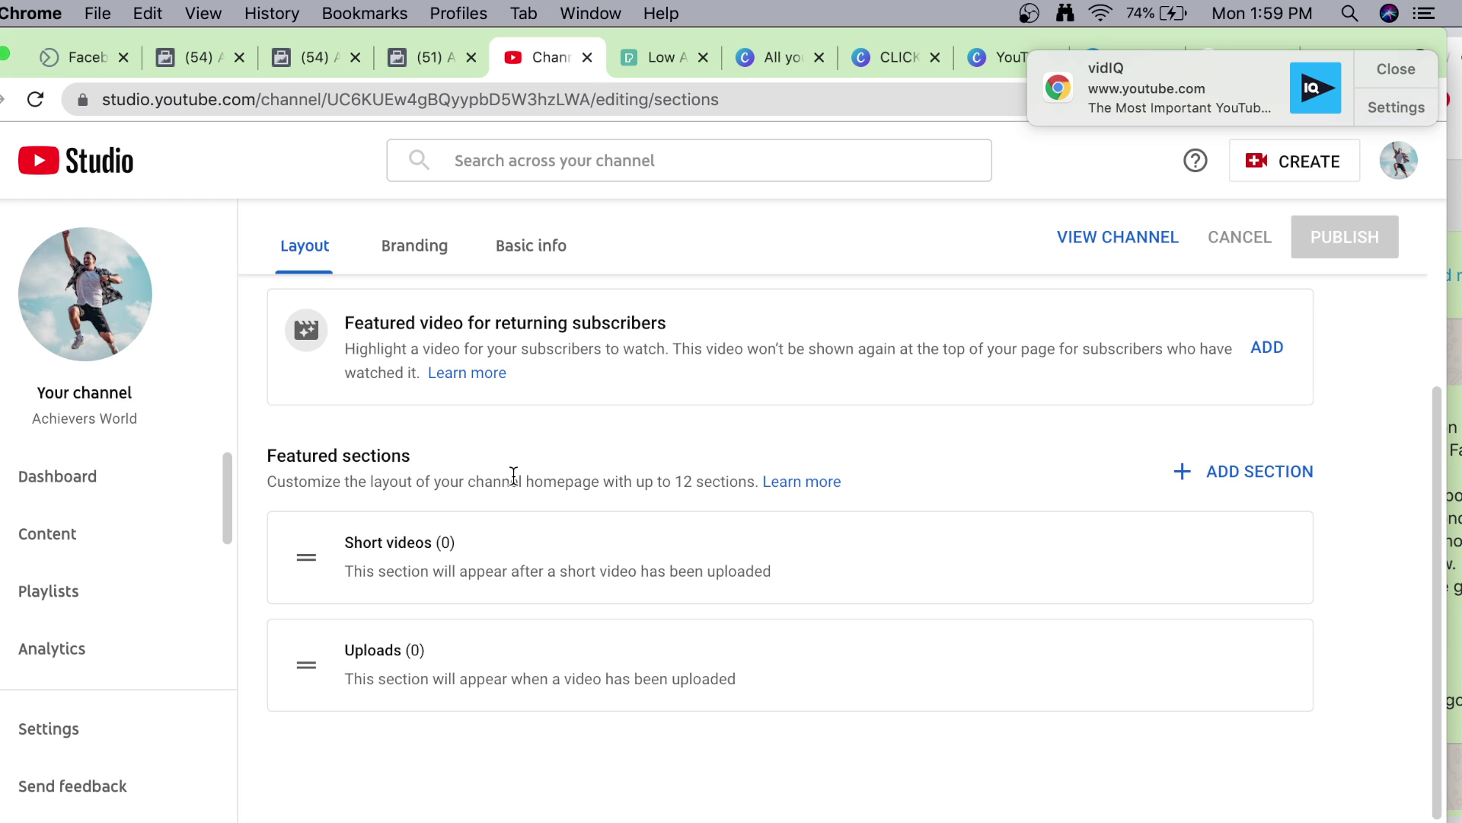
left_click(1114, 250)
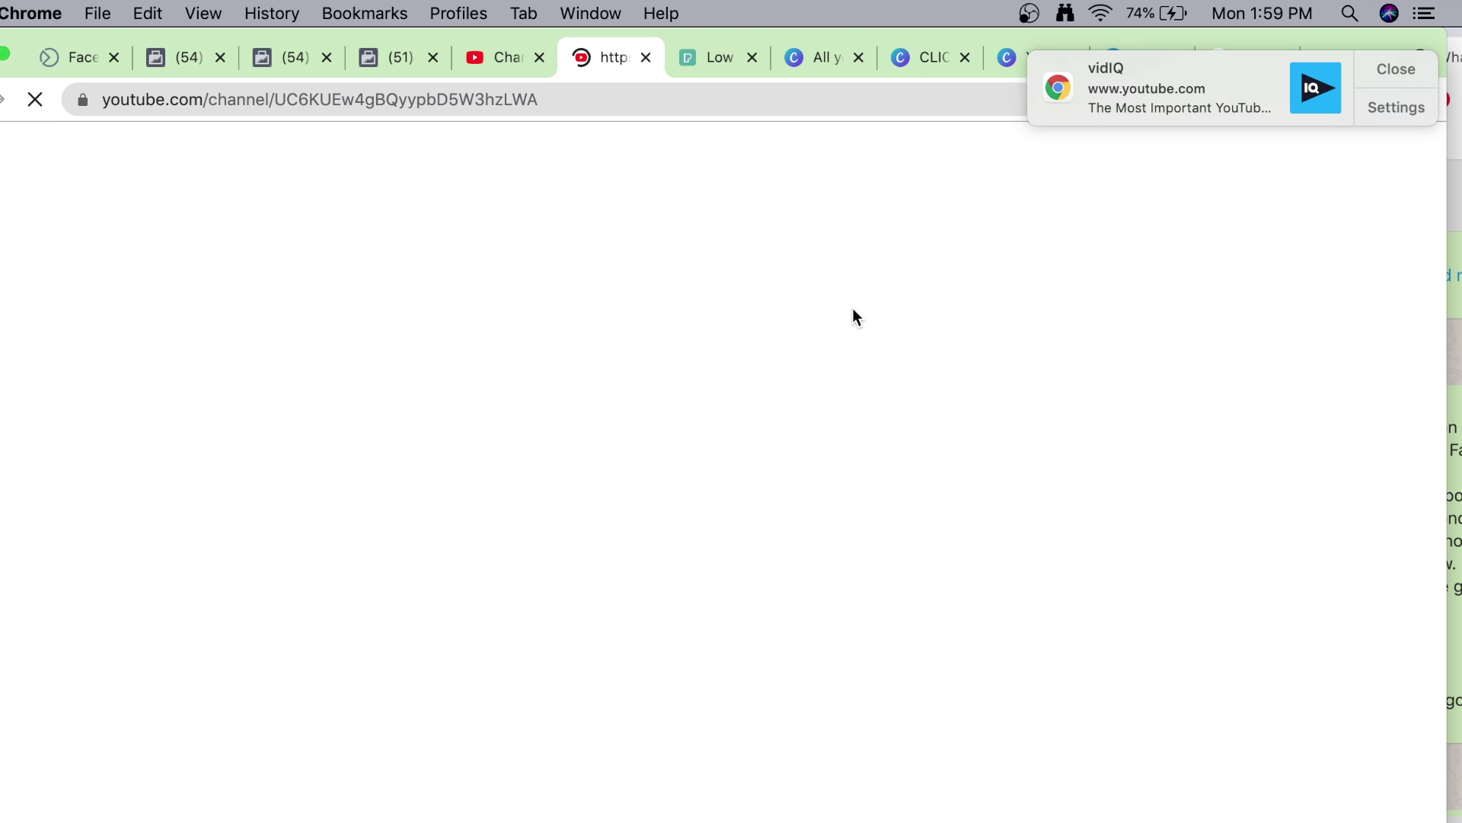
left_click(1400, 70)
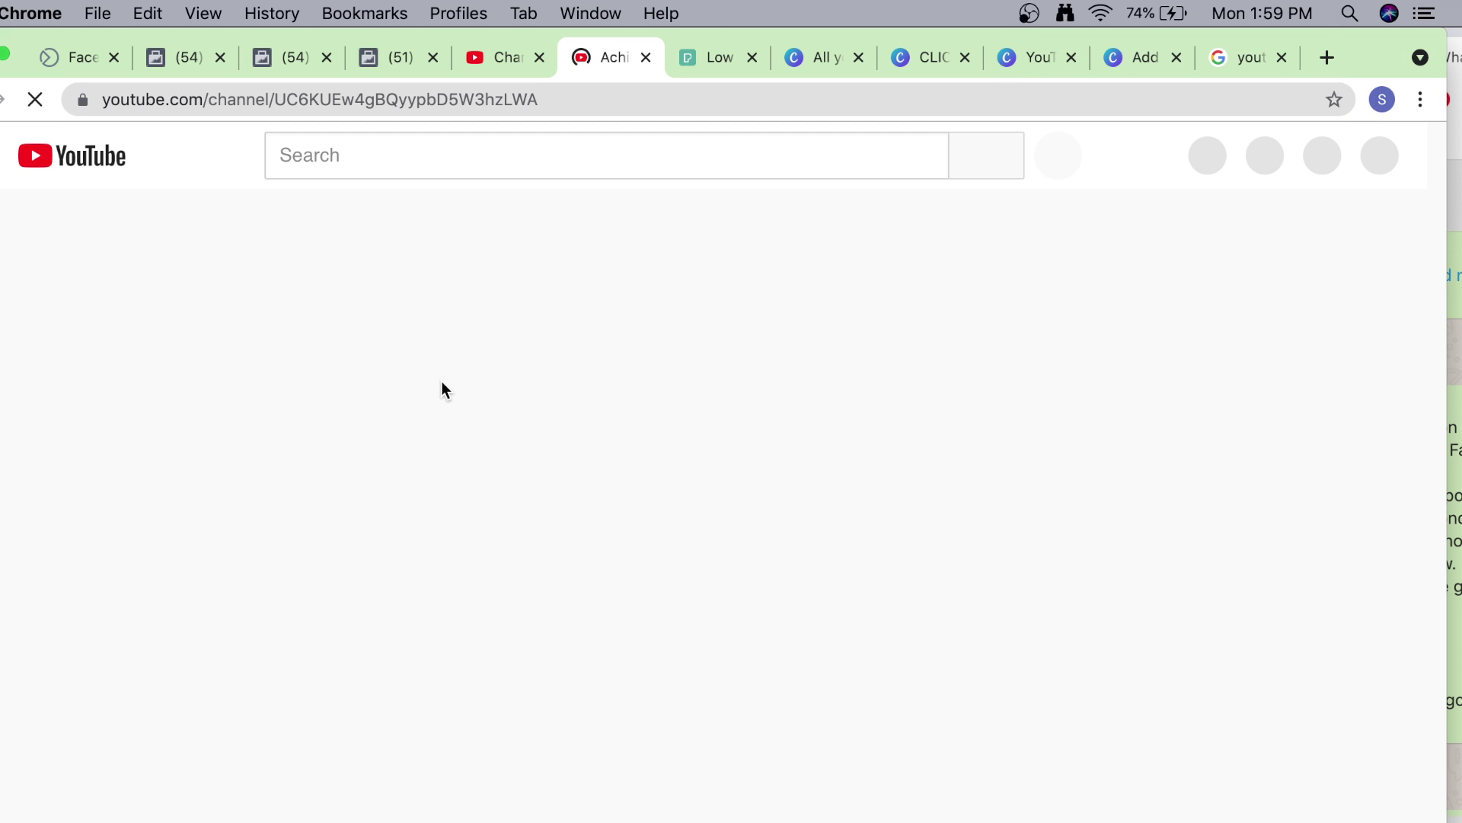